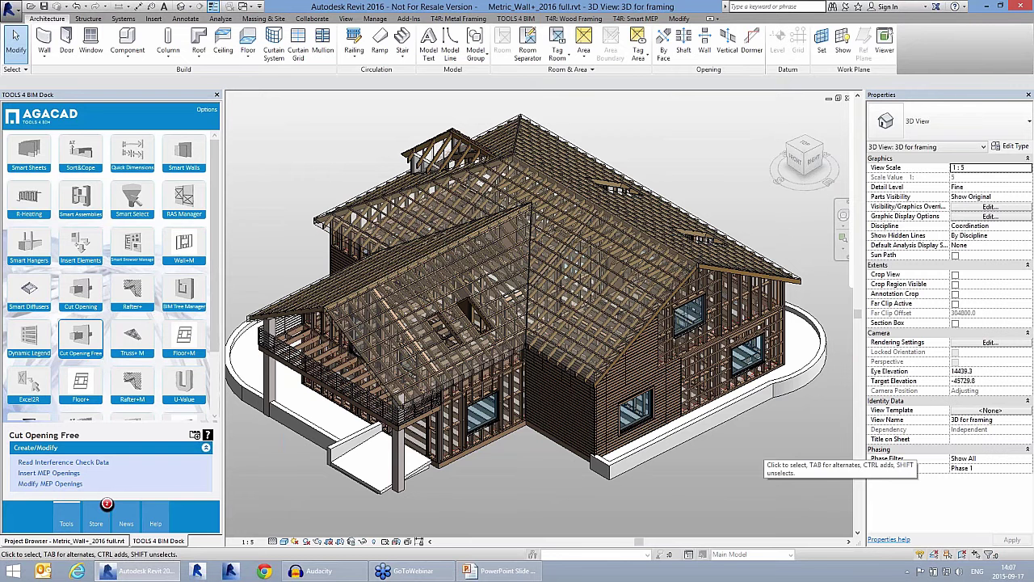
# Examine the fully framed house model in 3D from several angles, including the roof, wall and balcony framing.
pyautogui.keyDown('shift'); pyautogui.moveTo(758, 452); pyautogui.dragTo(396, 490, button='middle'); pyautogui.keyUp('shift')
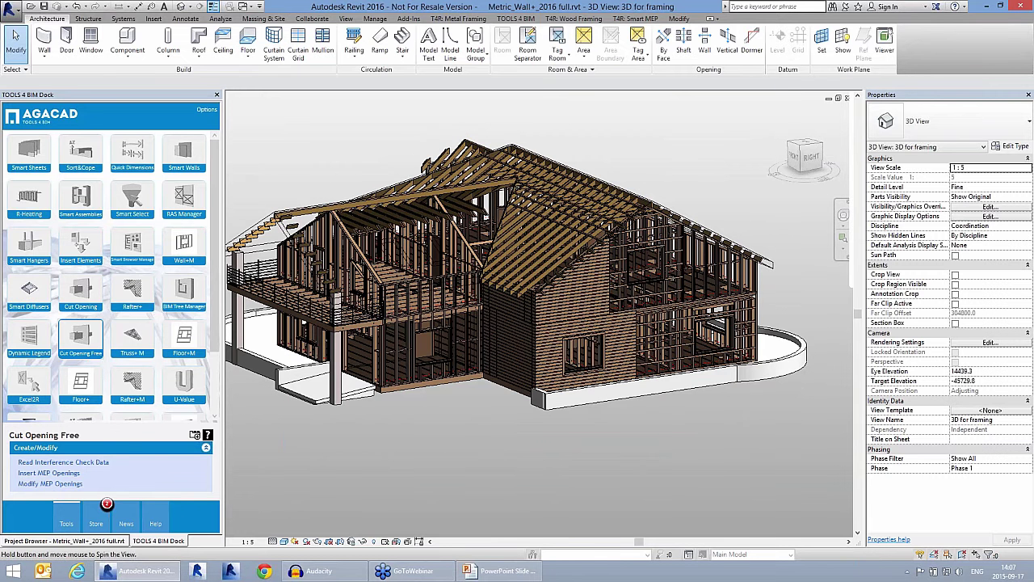
pyautogui.scroll(5, 527, 387)
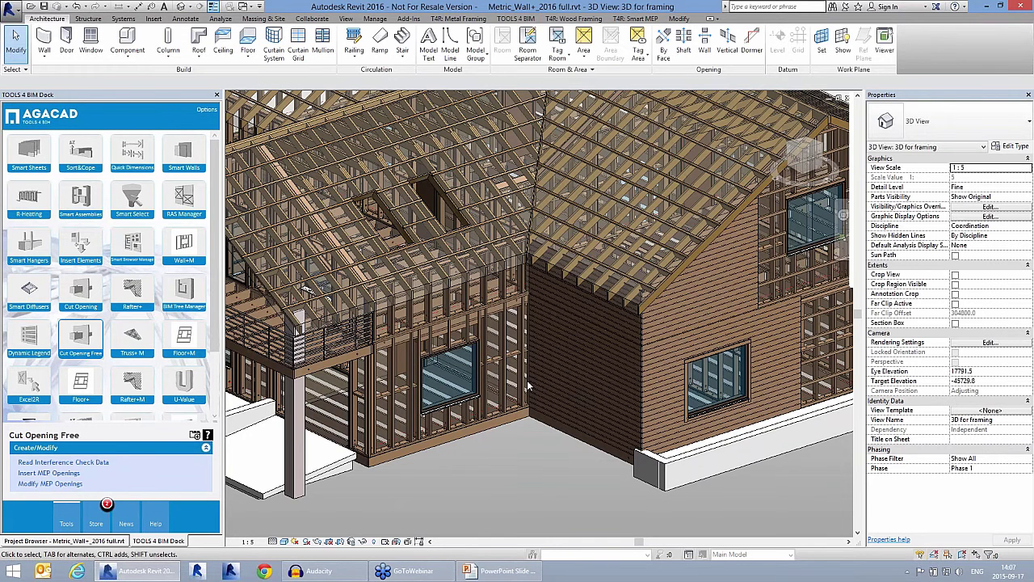
pyautogui.scroll(2, 527, 385)
pyautogui.click(363, 307)
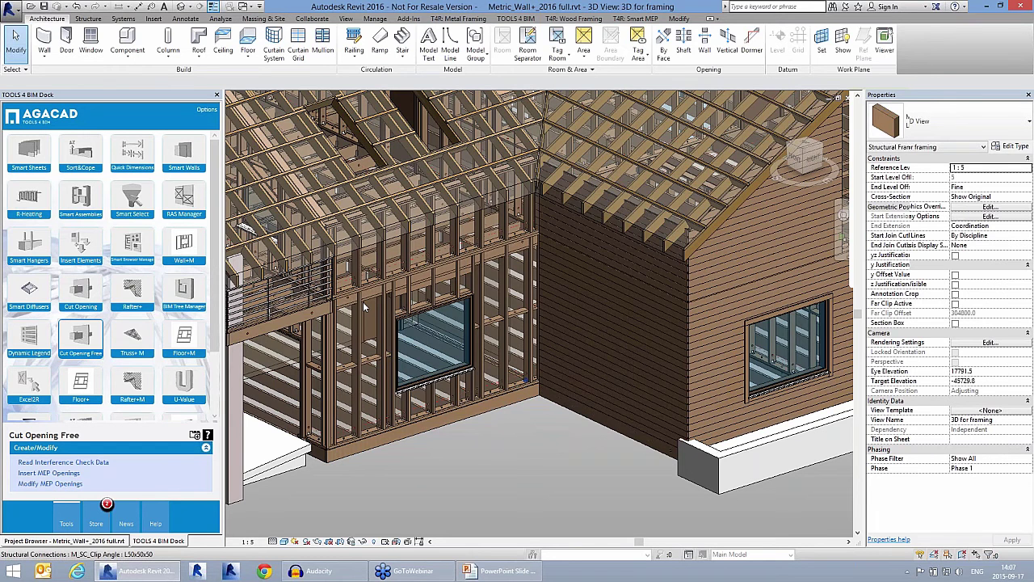
pyautogui.scroll(-2, 363, 307)
pyautogui.keyDown('shift'); pyautogui.moveTo(363, 307); pyautogui.dragTo(457, 349, button='middle'); pyautogui.keyUp('shift')
pyautogui.click(458, 348)
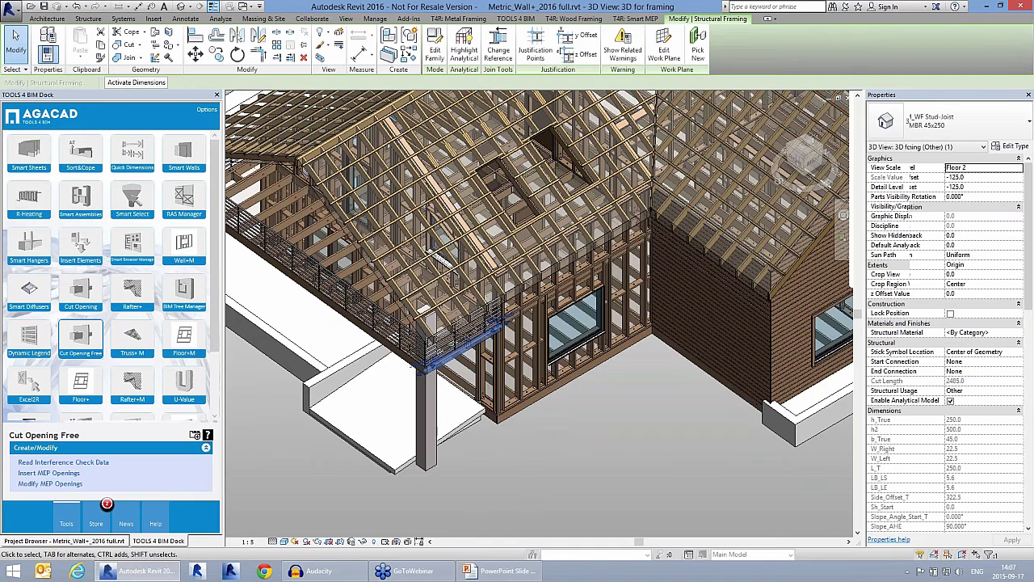
pyautogui.press('Escape')
pyautogui.scroll(-2, 539, 315)
pyautogui.keyDown('shift'); pyautogui.moveTo(539, 364); pyautogui.dragTo(493, 323, button='middle'); pyautogui.keyUp('shift')
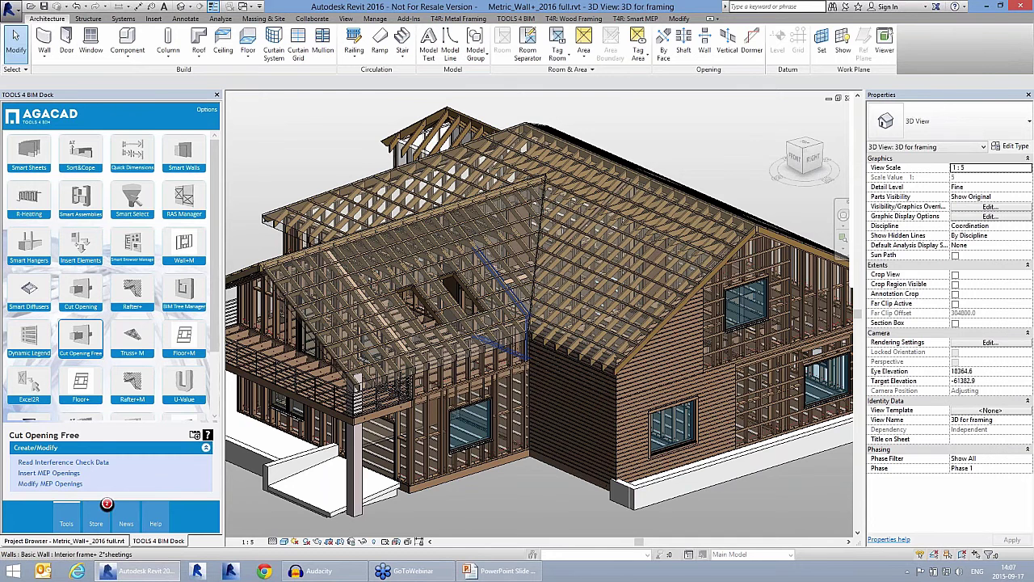
pyautogui.keyDown('shift'); pyautogui.moveTo(529, 275); pyautogui.dragTo(535, 315, button='middle'); pyautogui.keyUp('shift')
pyautogui.scroll(-1, 535, 315)
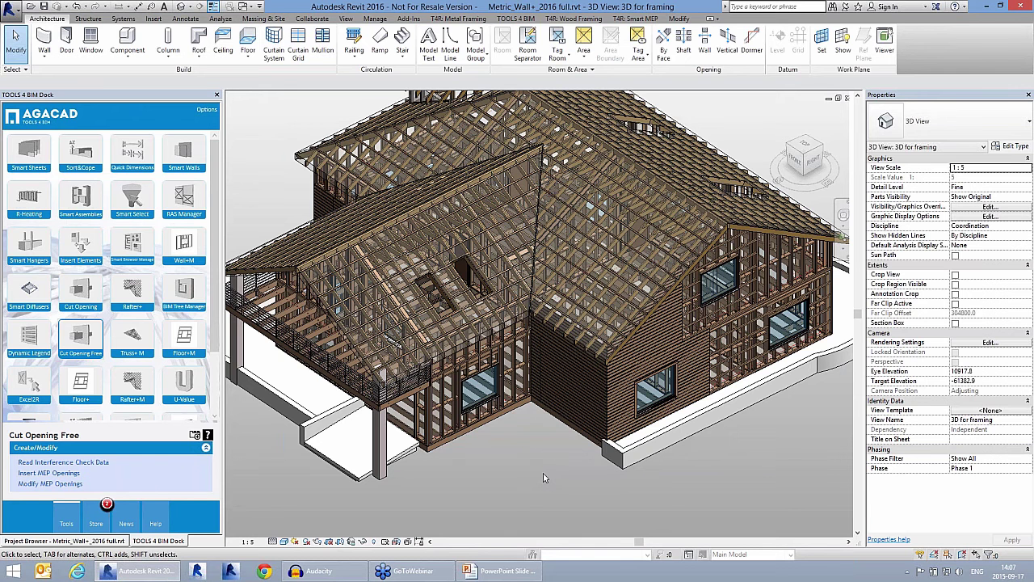
pyautogui.scroll(-1, 543, 477)
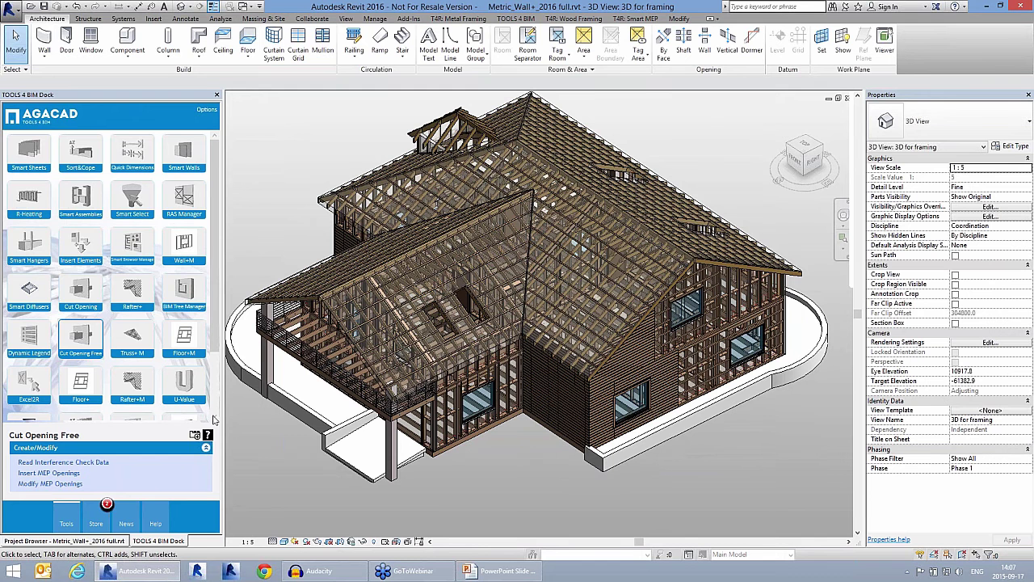
# Open the W-6 assembly sheet, review its frame drawing, material takeoff and part list, and close it.
pyautogui.click(98, 540)
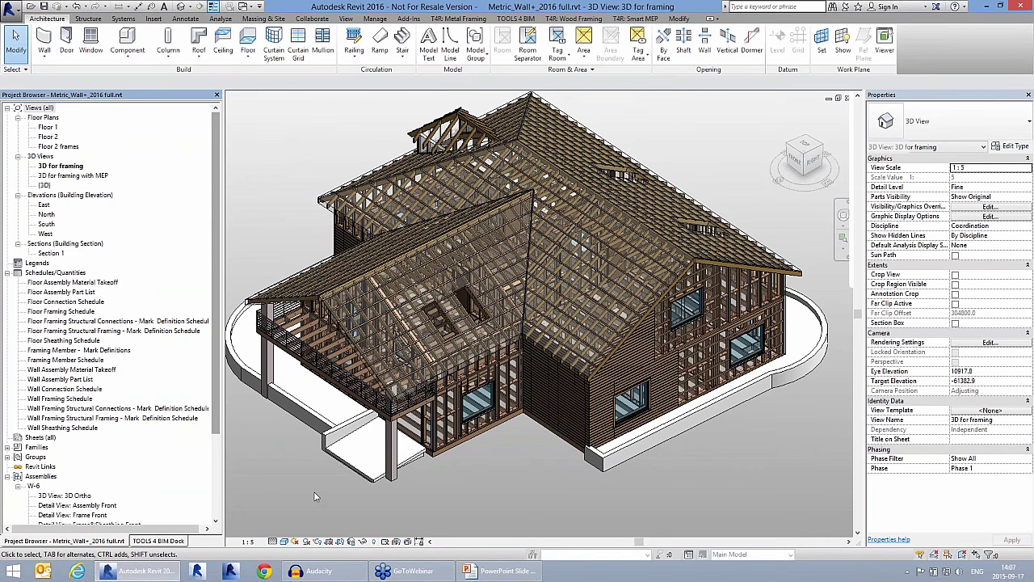
pyautogui.scroll(-4, 121, 364)
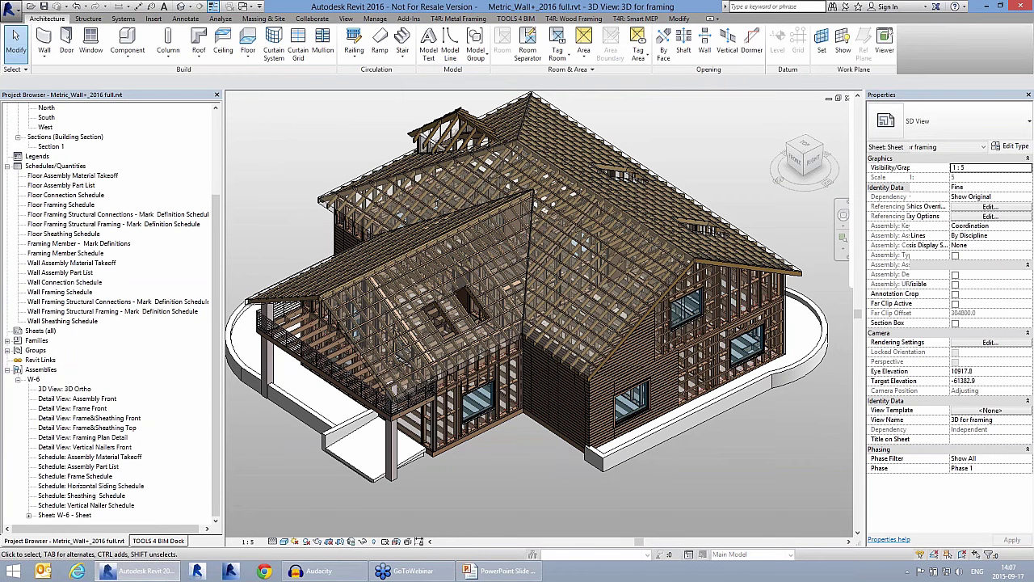
pyautogui.doubleClick(65, 515)
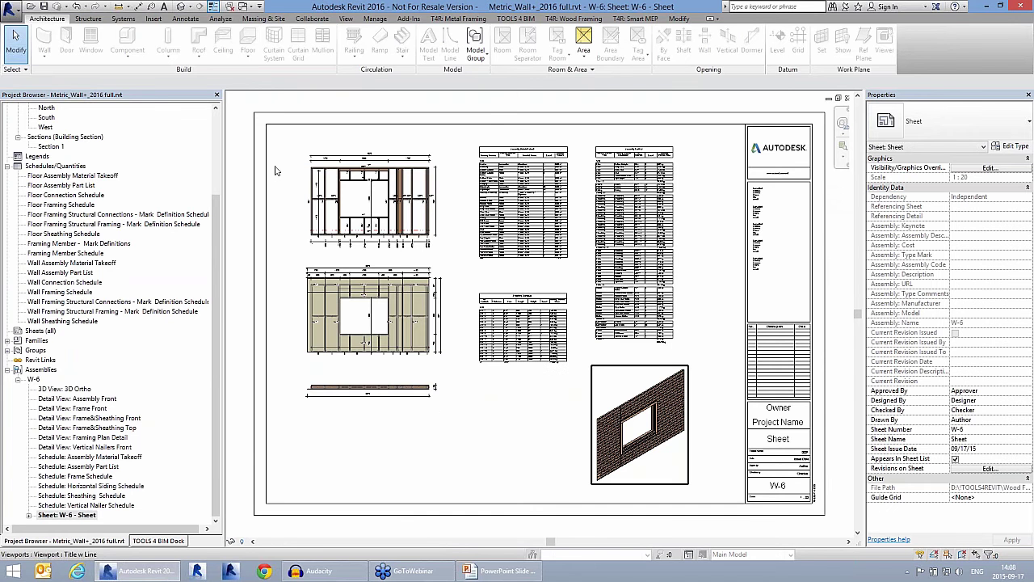
pyautogui.scroll(5, 343, 160)
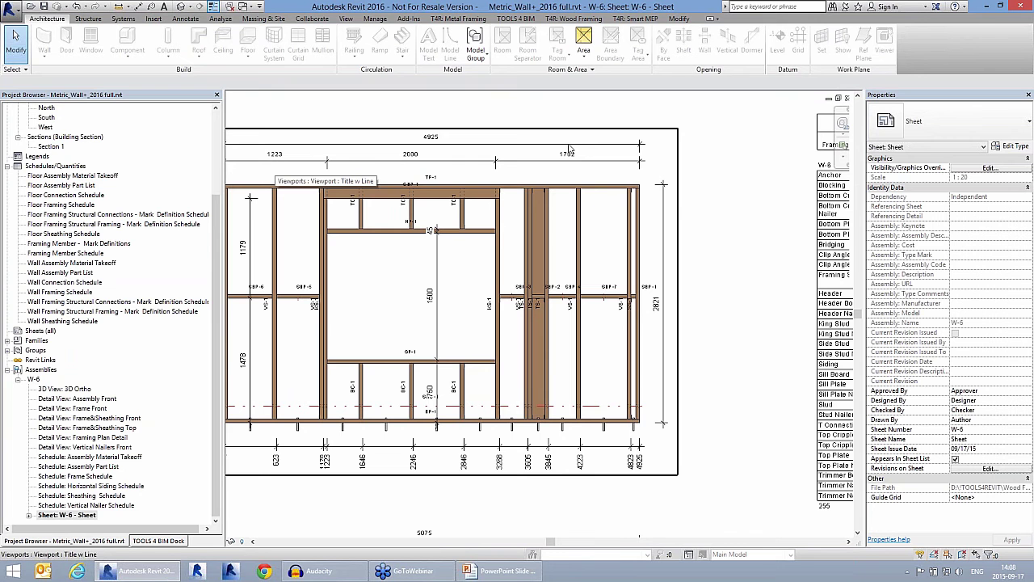
pyautogui.scroll(-4, 570, 274)
pyautogui.scroll(3, 849, 285)
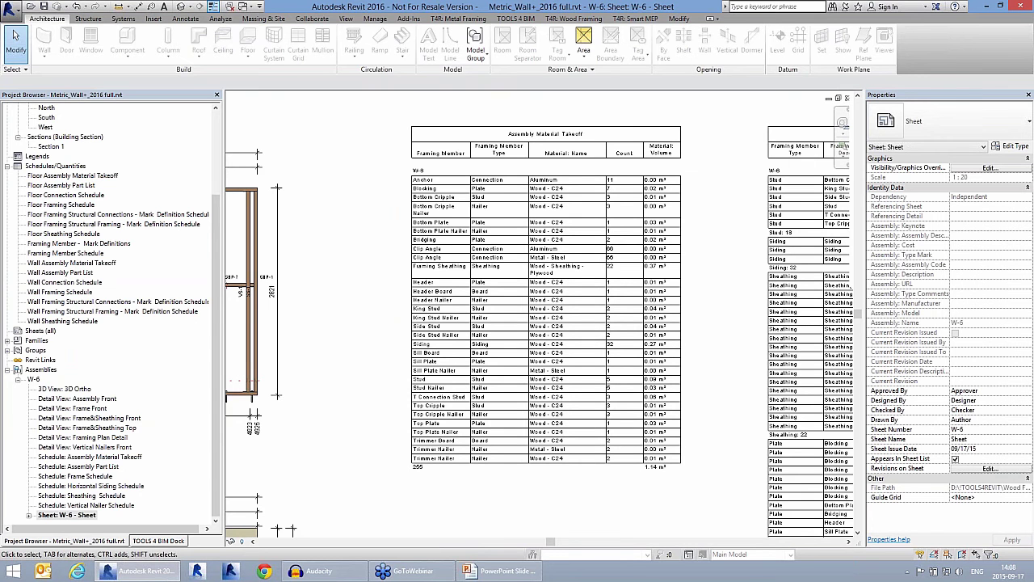
pyautogui.moveTo(810, 291); pyautogui.dragTo(557, 280, button='middle')
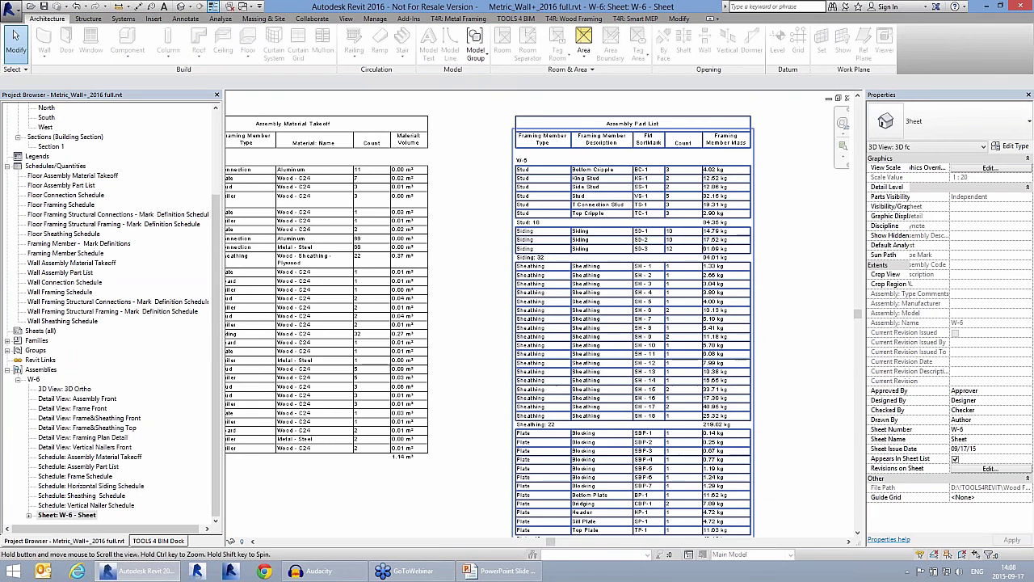
pyautogui.click(846, 98)
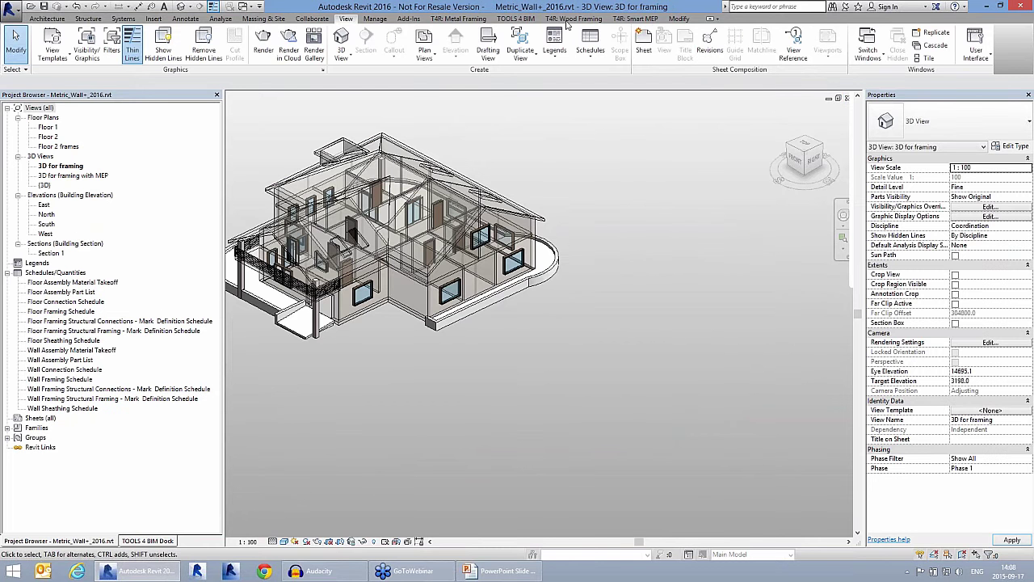
# Detach the Wall+ tools from the wood framing commands and float them over the 3D view.
pyautogui.click(570, 20)
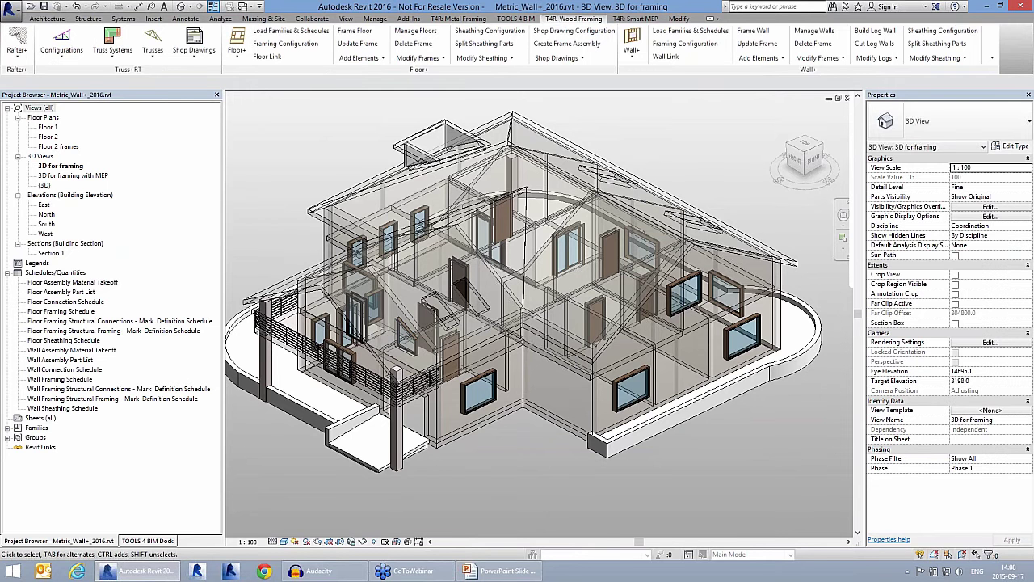
pyautogui.moveTo(808, 69); pyautogui.dragTo(444, 147)
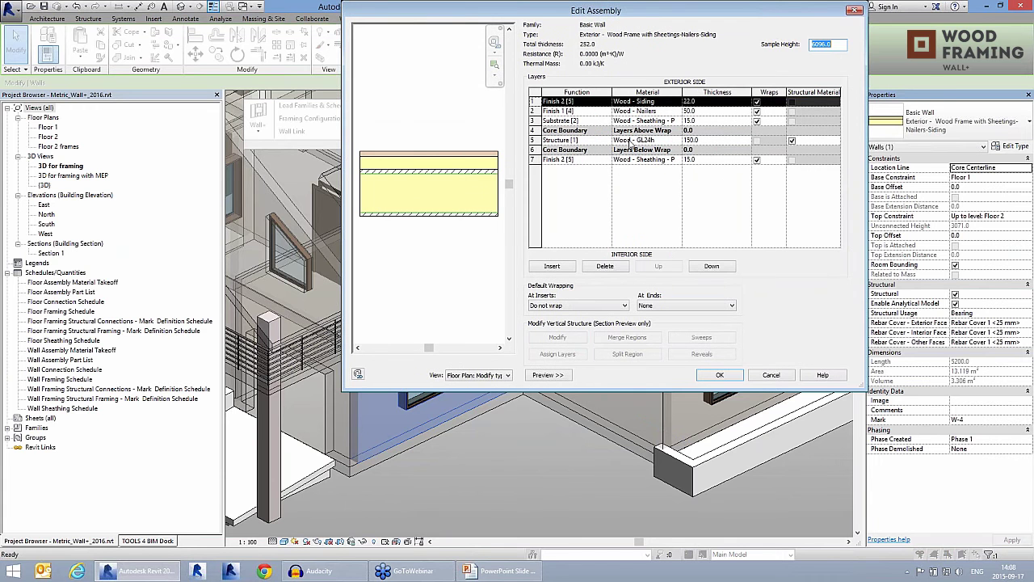
# Review the structure, sheathing, nailer and siding layer thicknesses of the exterior wood frame wall type, and leave its properties unchanged.
pyautogui.click(695, 140)
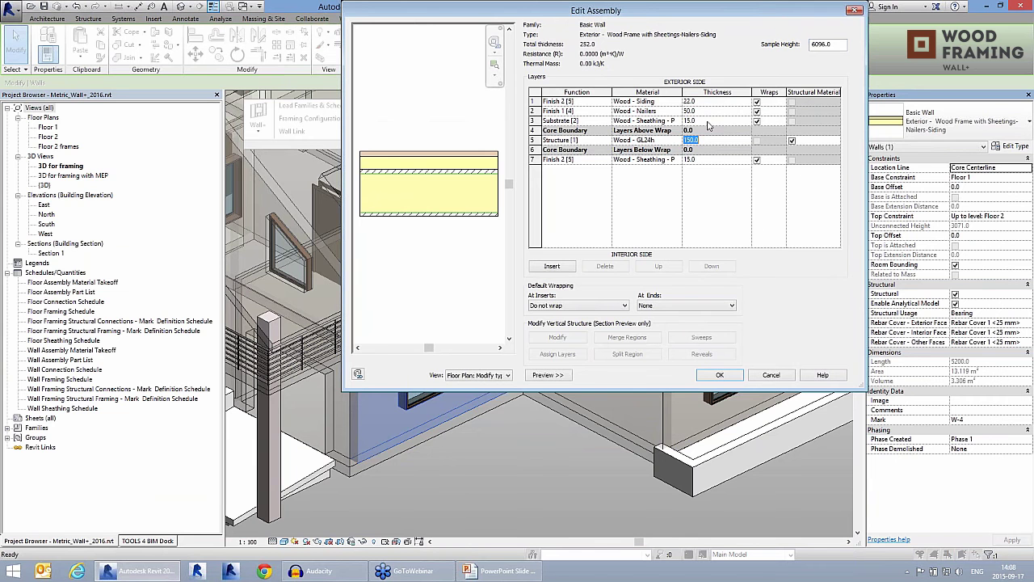
pyautogui.click(700, 122)
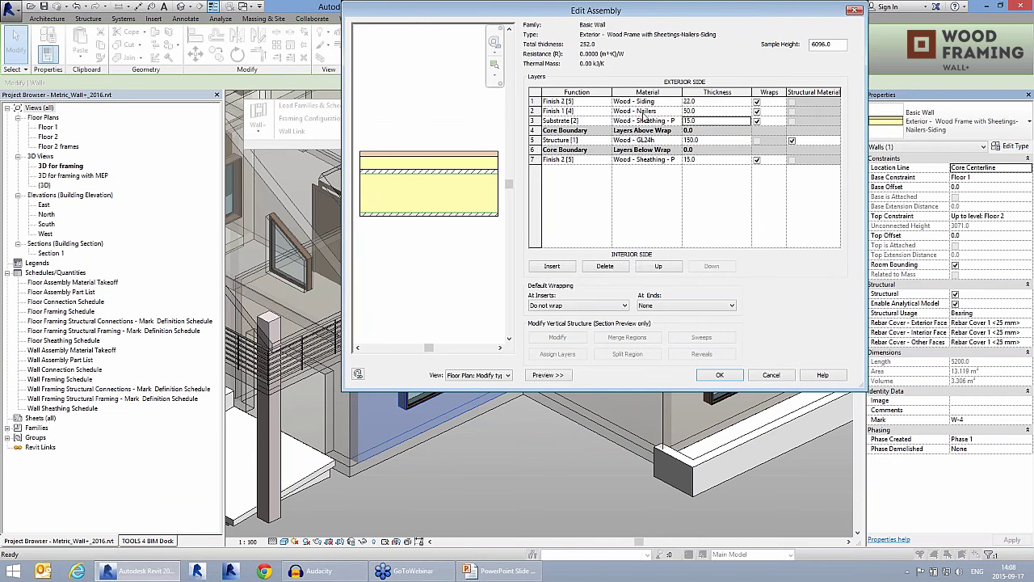
pyautogui.click(691, 110)
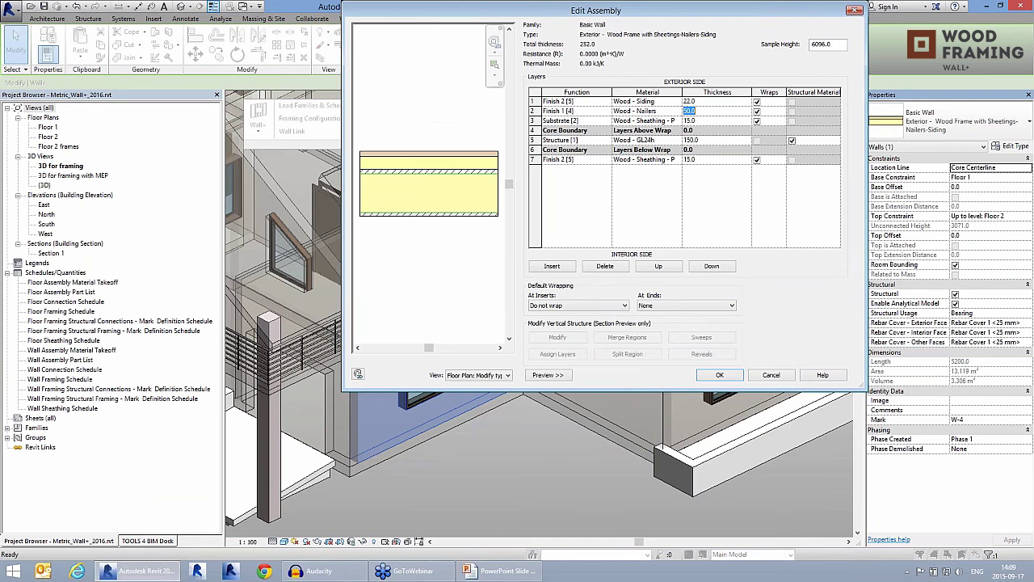
pyautogui.click(691, 101)
pyautogui.press('Escape')
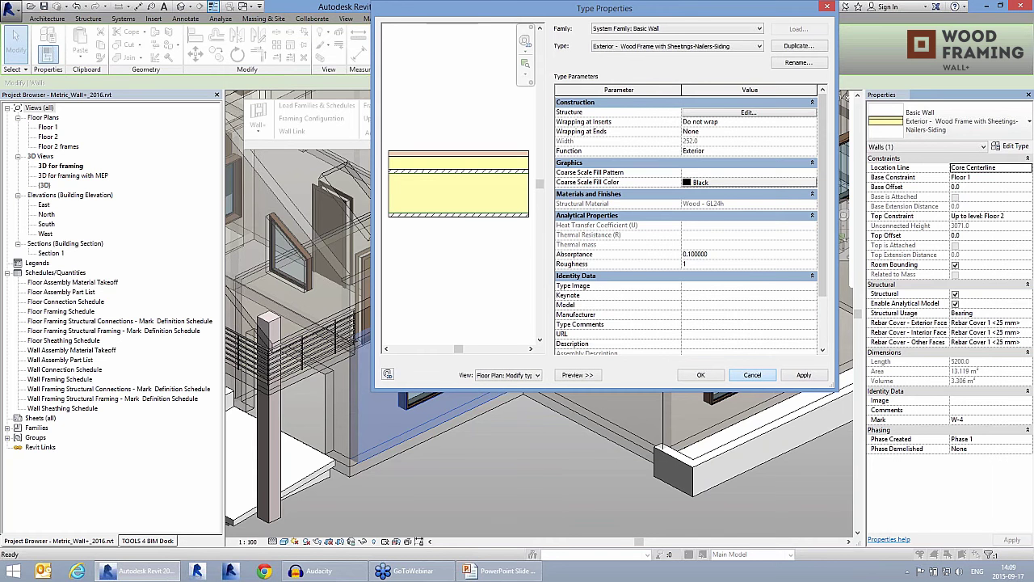
pyautogui.click(752, 375)
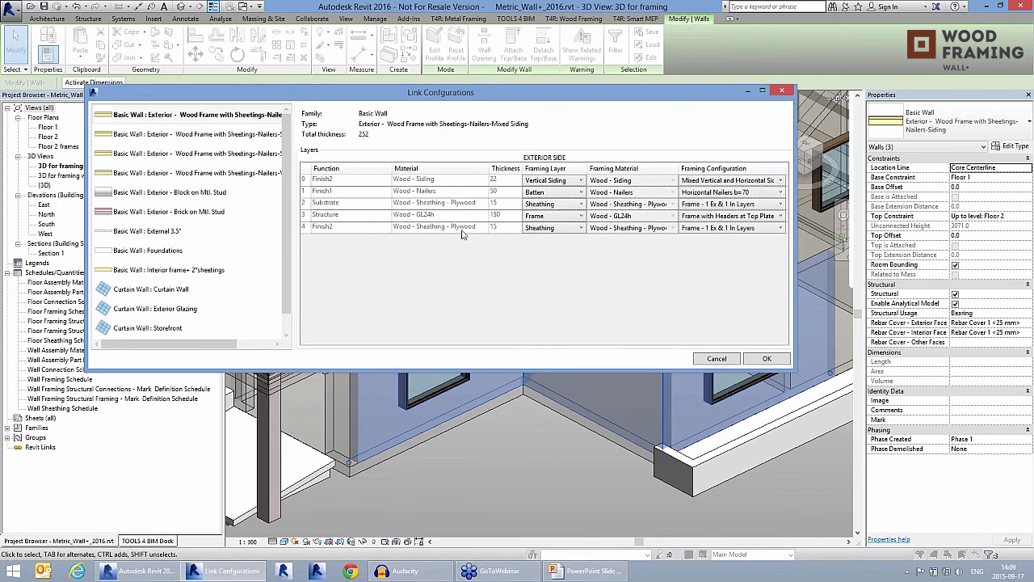
# Check the available framing layer options for the structure layer in the wall link configuration.
pyautogui.click(549, 216)
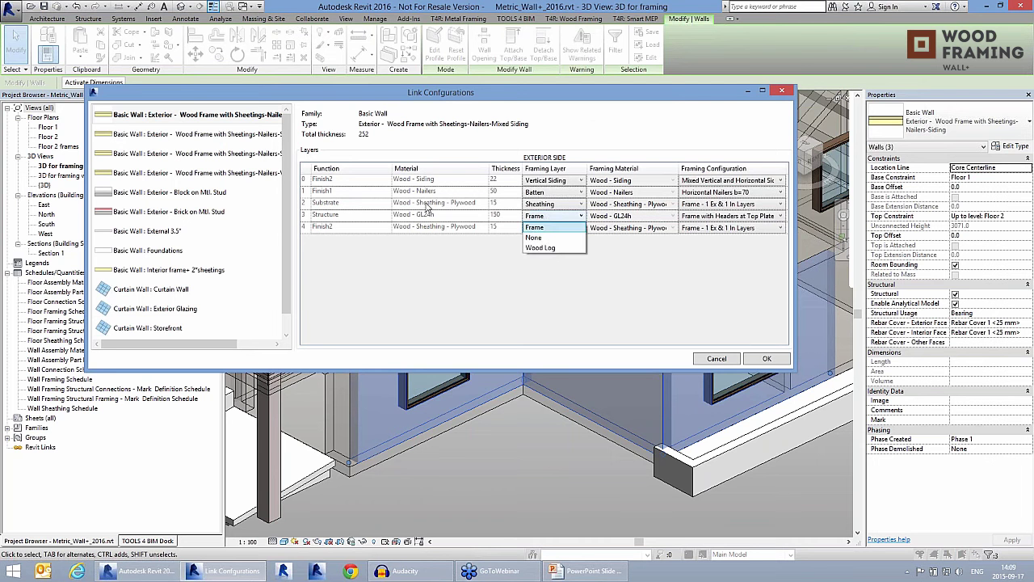
pyautogui.click(725, 269)
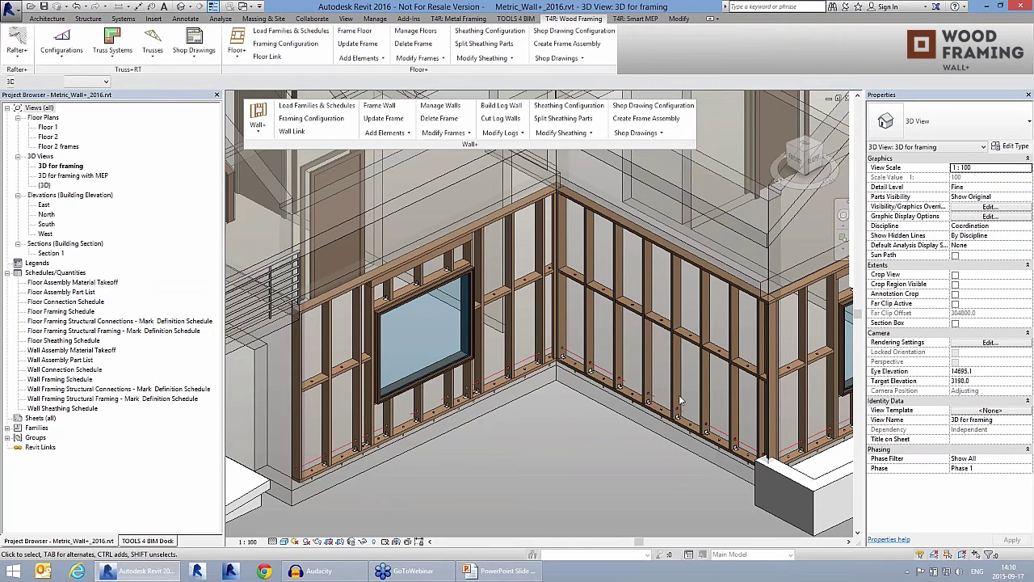
# Inspect the generated wall frames up close at the inside corner and around the window opening.
pyautogui.scroll(3, 678, 395)
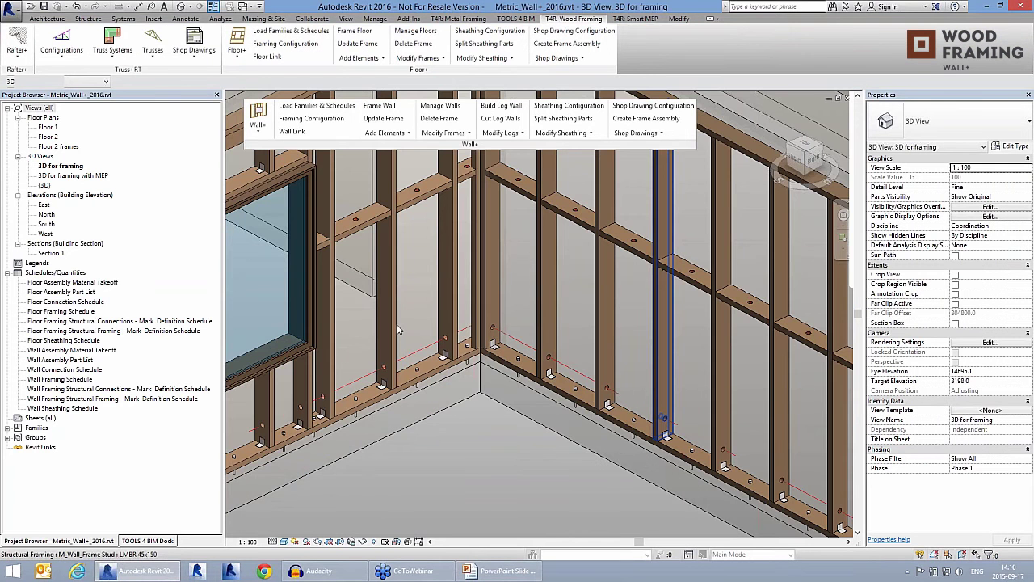
pyautogui.keyDown('shift'); pyautogui.moveTo(397, 330); pyautogui.dragTo(404, 275, button='middle'); pyautogui.keyUp('shift')
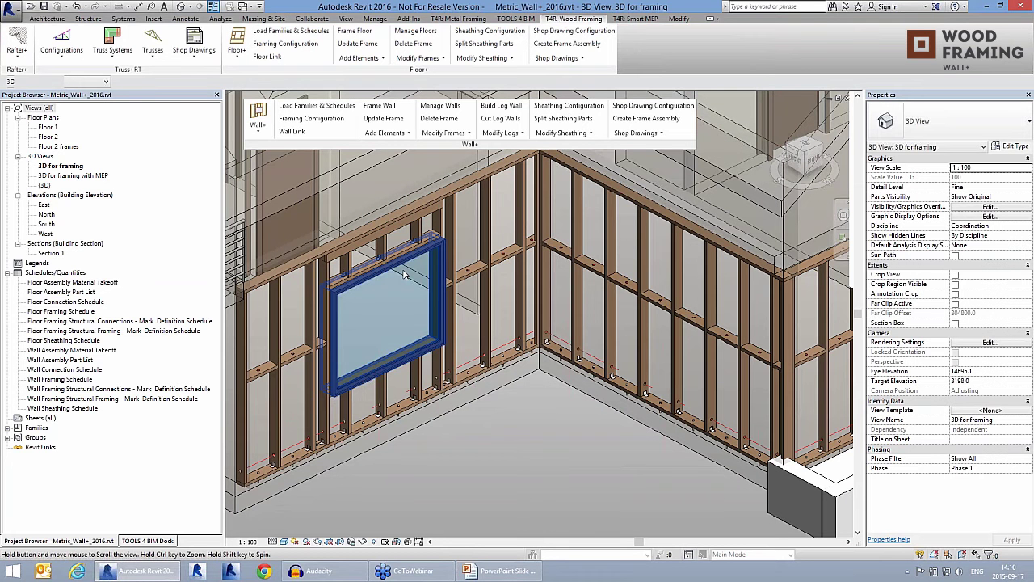
pyautogui.scroll(2, 404, 275)
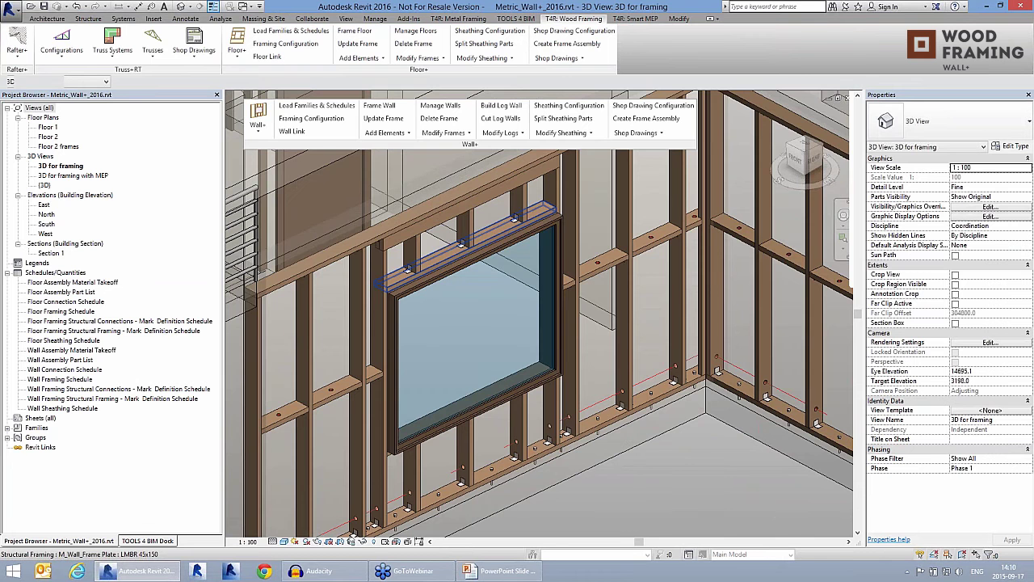
pyautogui.scroll(-3, 404, 274)
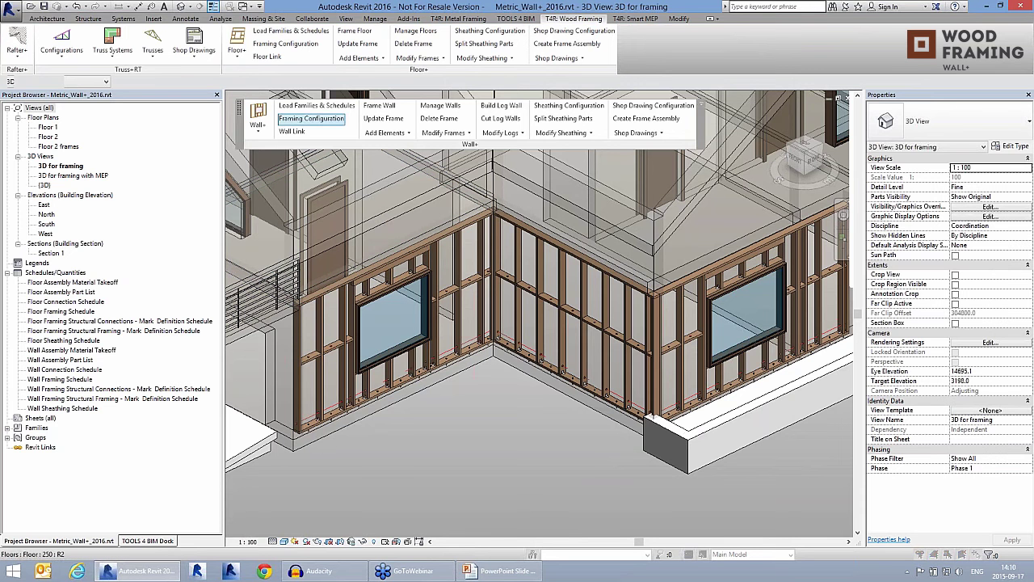
# Open the Wall+ framing configuration and view the settings of the Batten and Horizontal Siding configuration types.
pyautogui.click(315, 118)
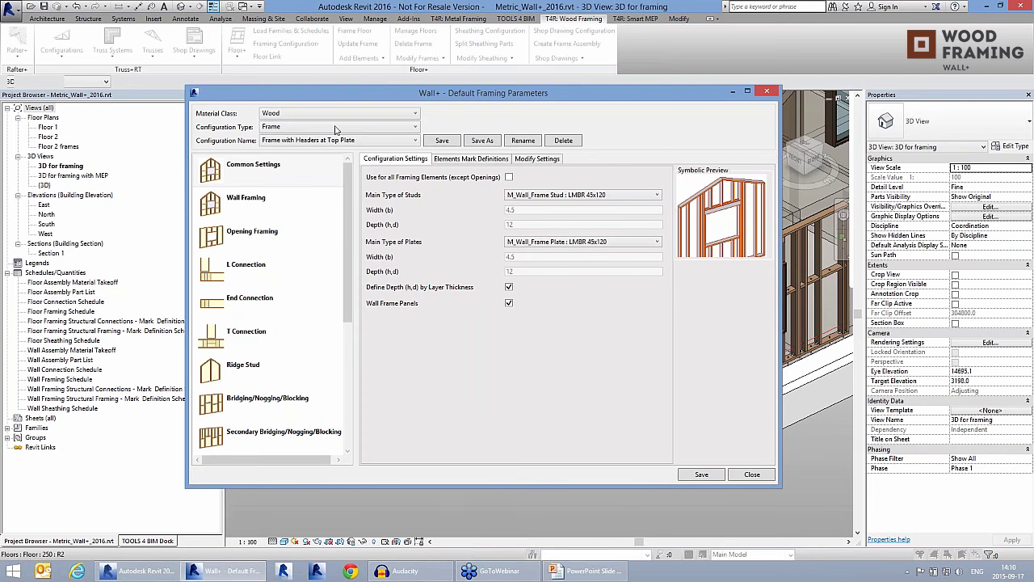
pyautogui.click(335, 128)
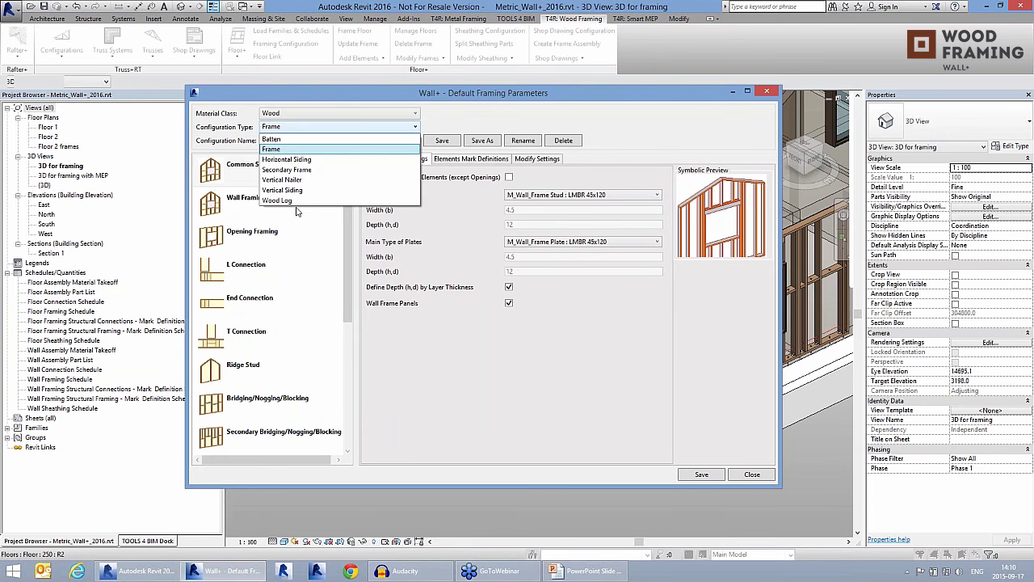
pyautogui.click(289, 139)
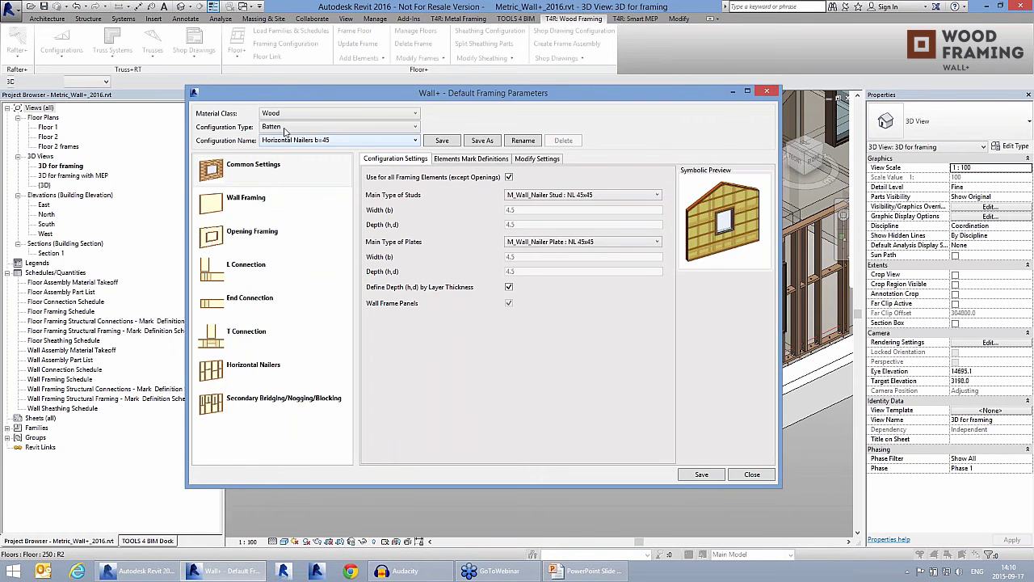
pyautogui.click(284, 129)
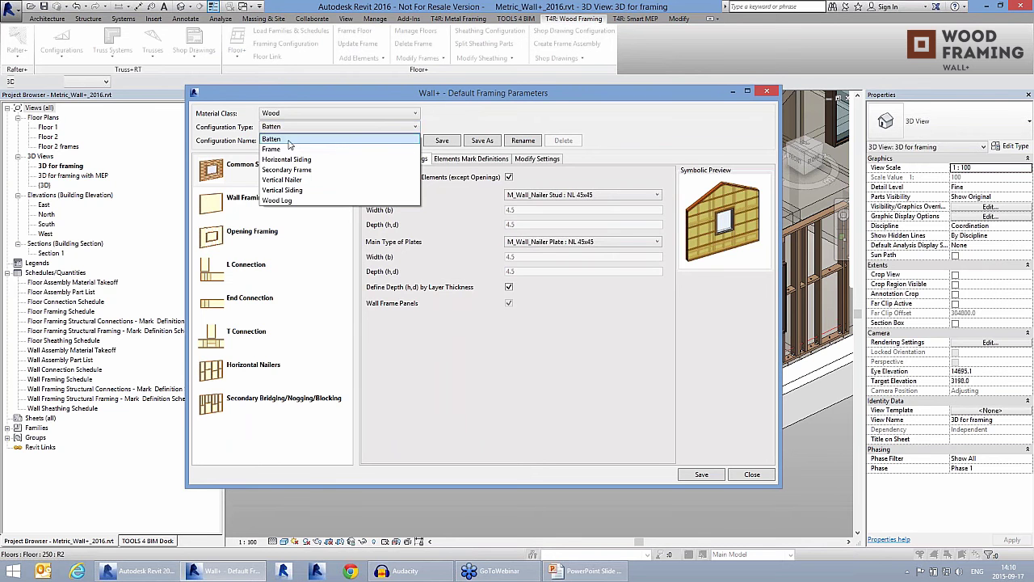
pyautogui.click(273, 149)
pyautogui.scroll(-1, 308, 129)
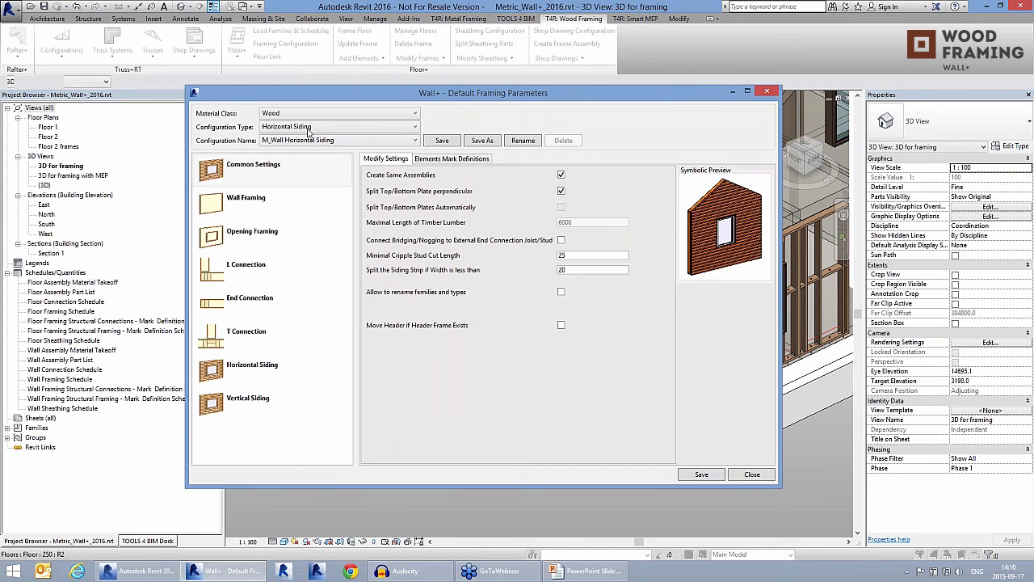
# View the common settings and previews of the Vertical Siding and Wood Log configuration types.
pyautogui.click(308, 129)
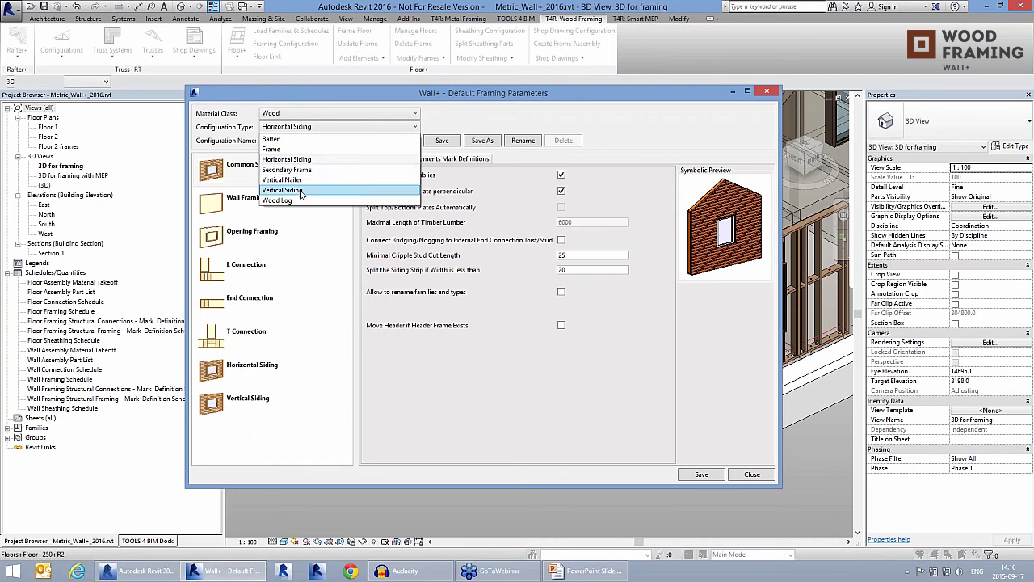
pyautogui.click(308, 129)
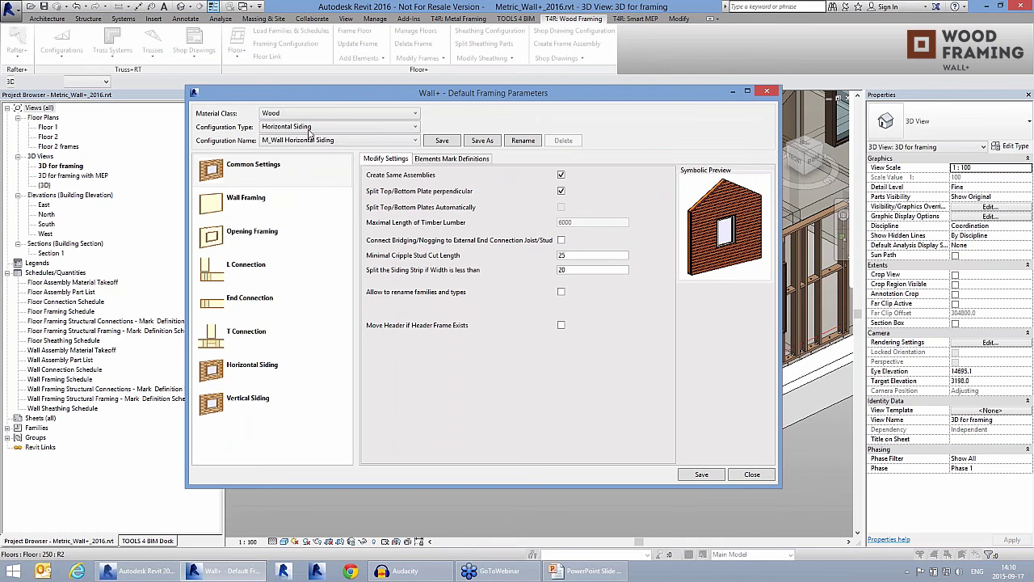
pyautogui.click(308, 129)
pyautogui.click(303, 205)
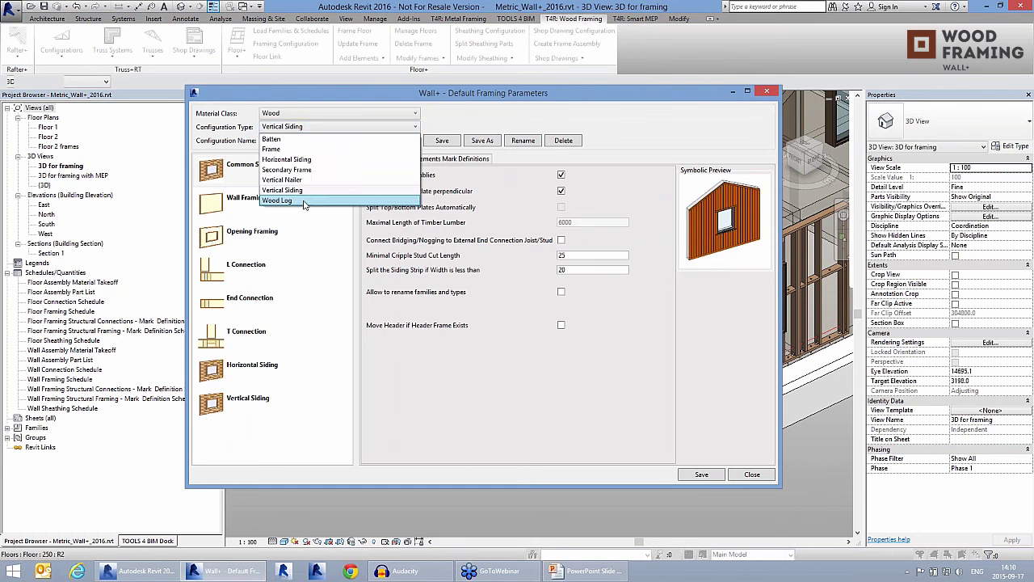
pyautogui.click(304, 201)
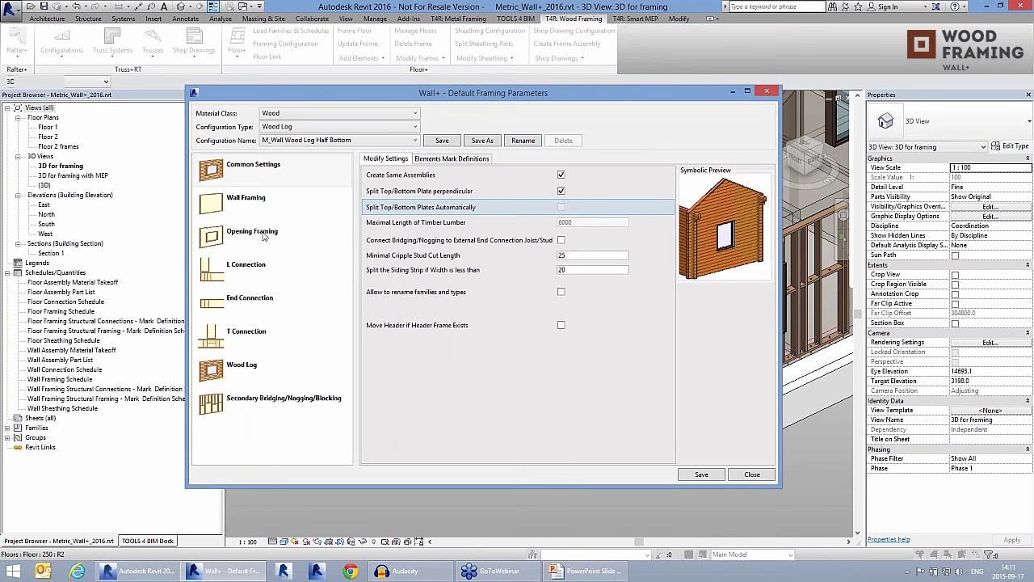
pyautogui.click(257, 203)
pyautogui.click(260, 171)
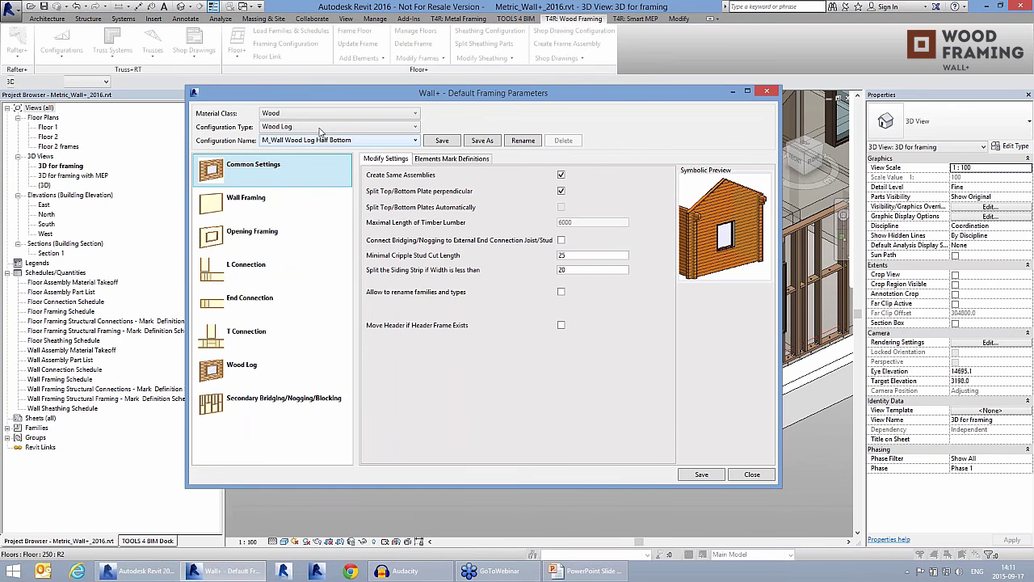
# Switch the configuration type to Frame and check the available configuration names and main stud types.
pyautogui.click(321, 128)
pyautogui.click(306, 150)
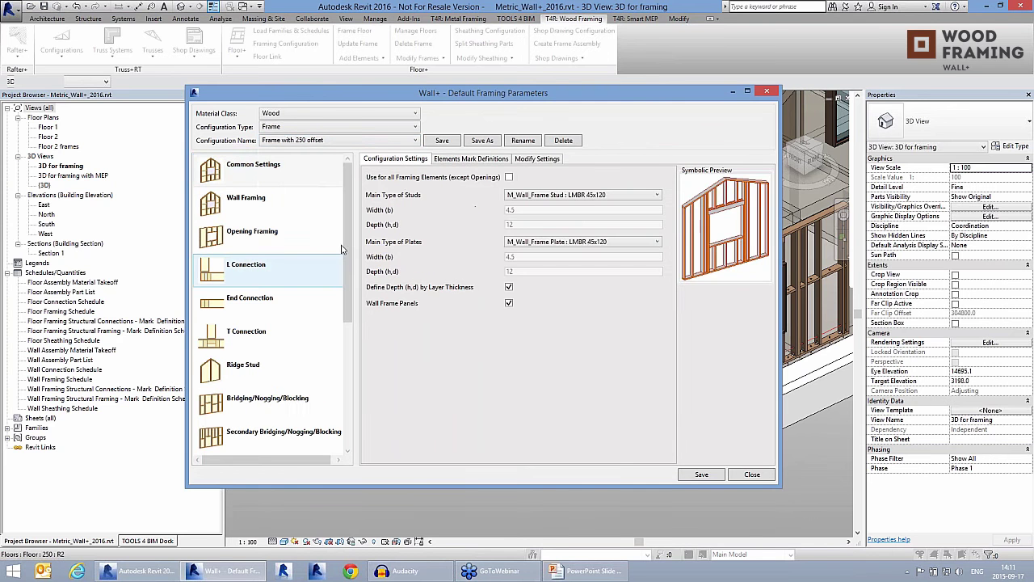
pyautogui.click(334, 142)
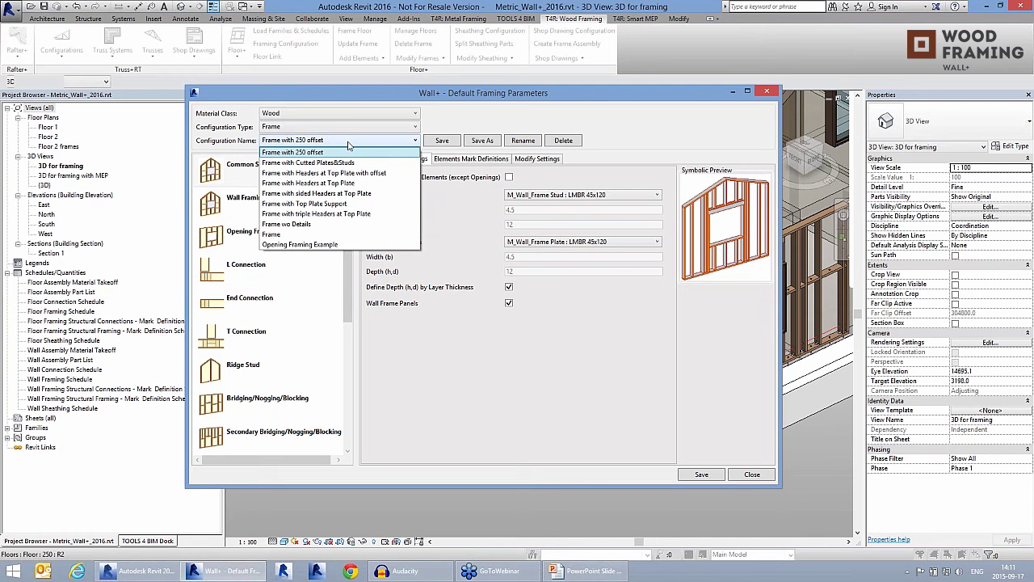
pyautogui.click(348, 144)
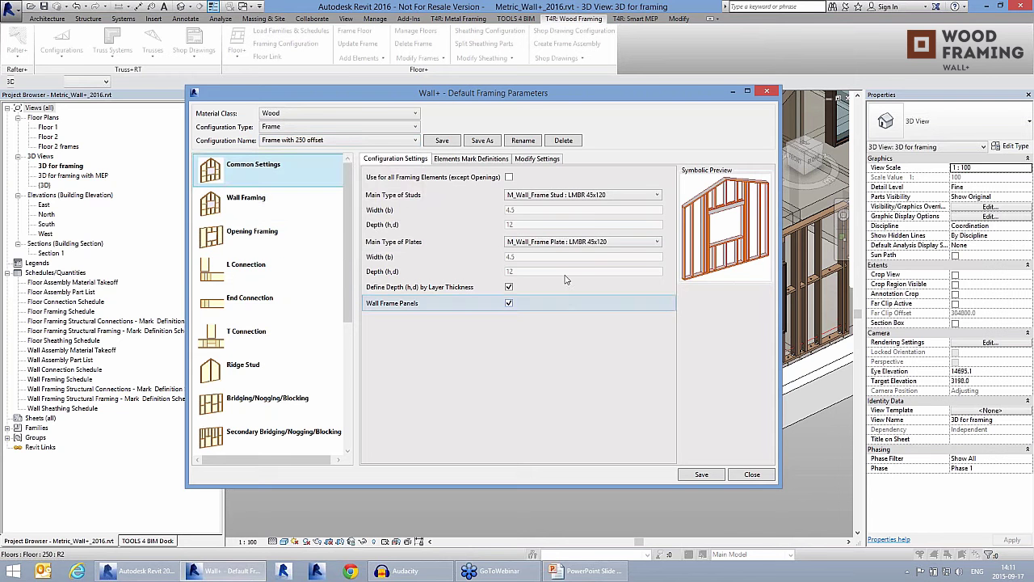
pyautogui.click(543, 198)
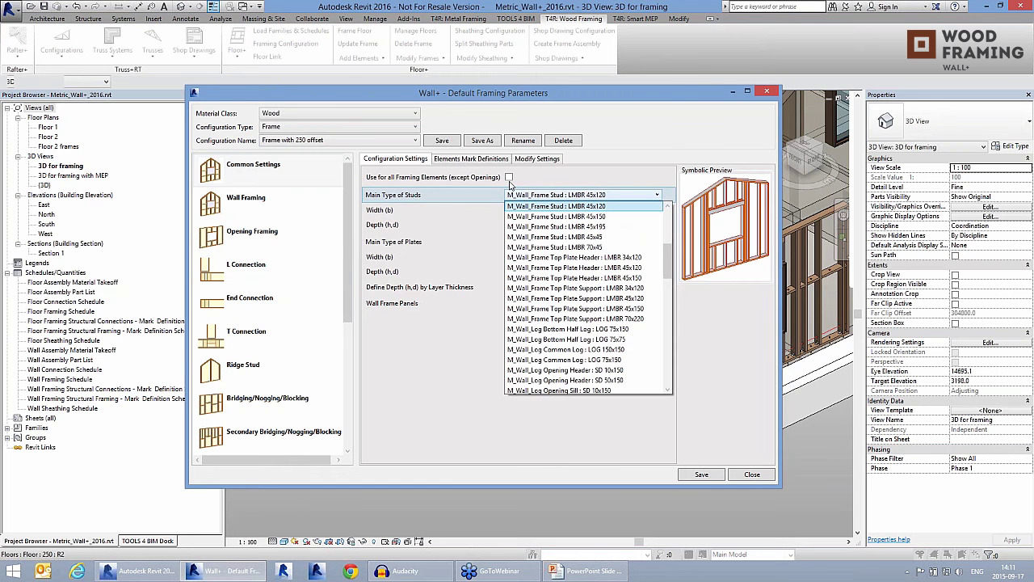
pyautogui.click(584, 438)
# Examine the element mark definitions of the Frame configuration, previewing the cripple, sill plate, bracing and bottom trimmer members.
pyautogui.click(471, 159)
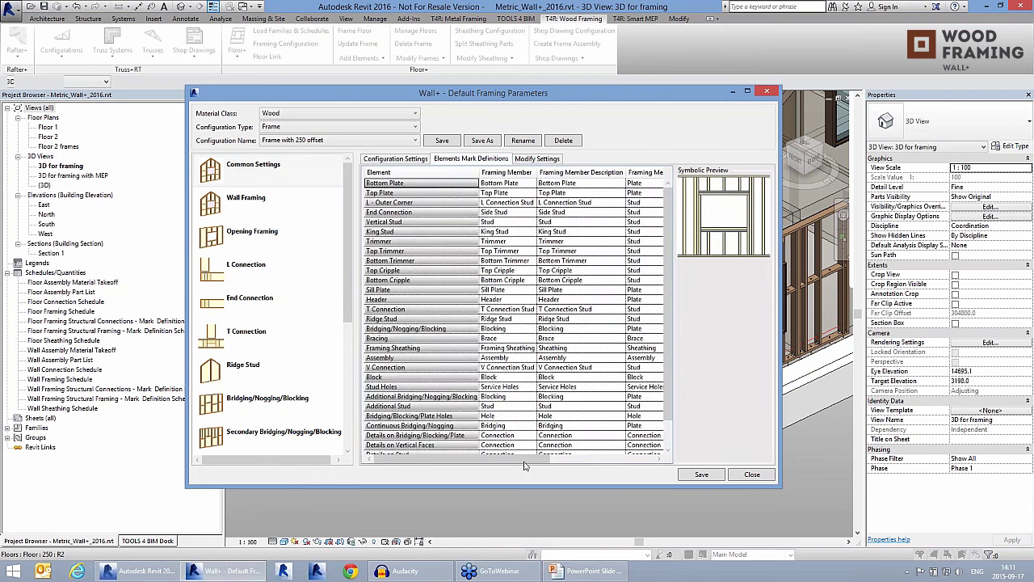
pyautogui.hscroll(3, 504, 465)
pyautogui.hscroll(-3, 504, 465)
pyautogui.click(604, 269)
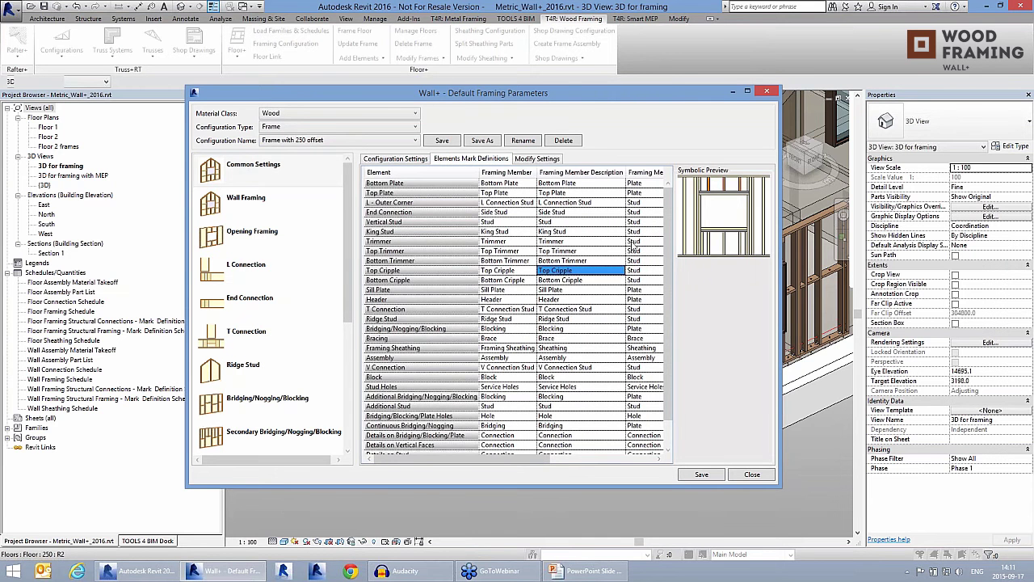
pyautogui.press('Up')
pyautogui.press('Up')
pyautogui.press('Up')
pyautogui.press('Left')
pyautogui.click(503, 289)
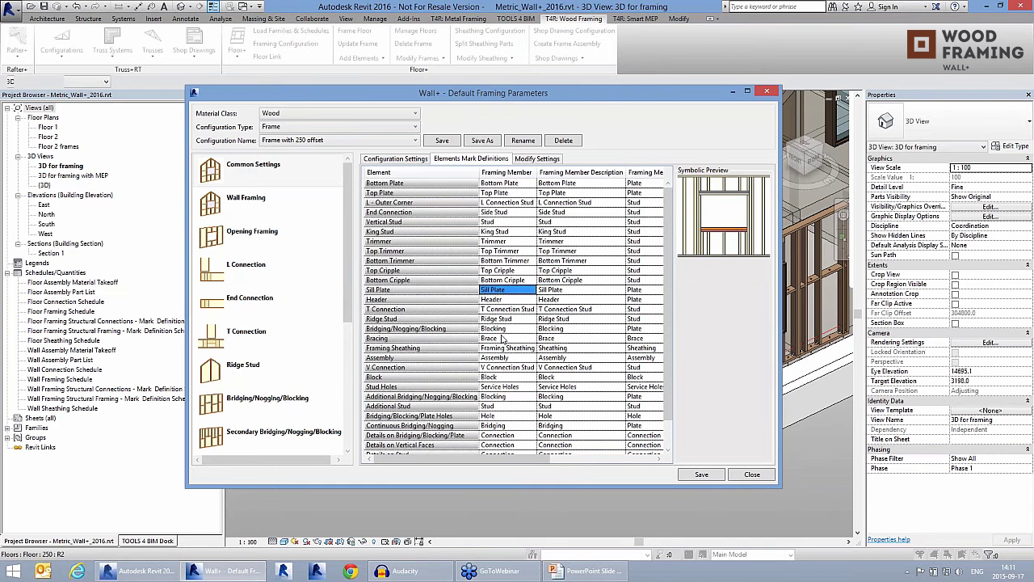
pyautogui.click(503, 337)
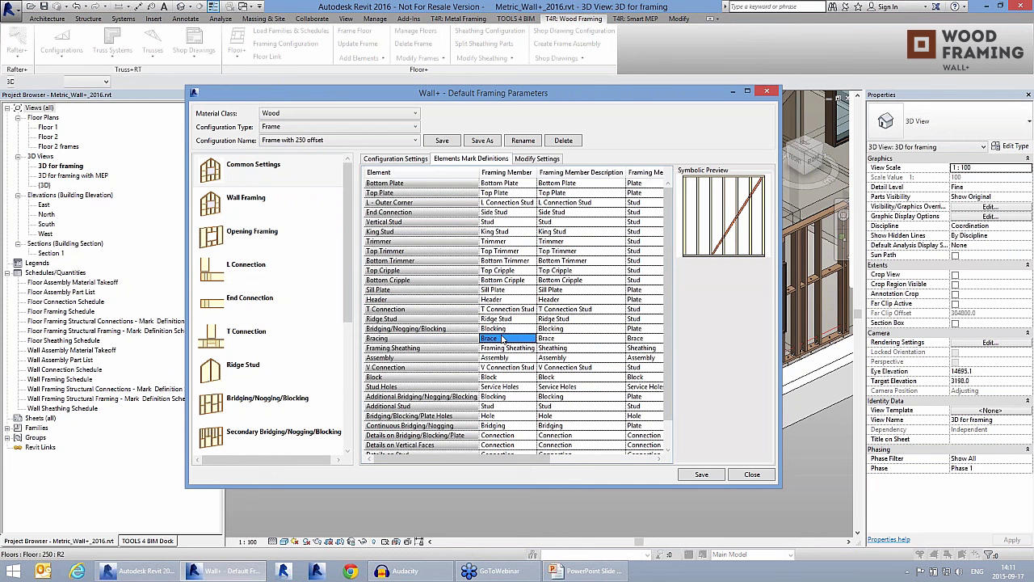
pyautogui.click(541, 260)
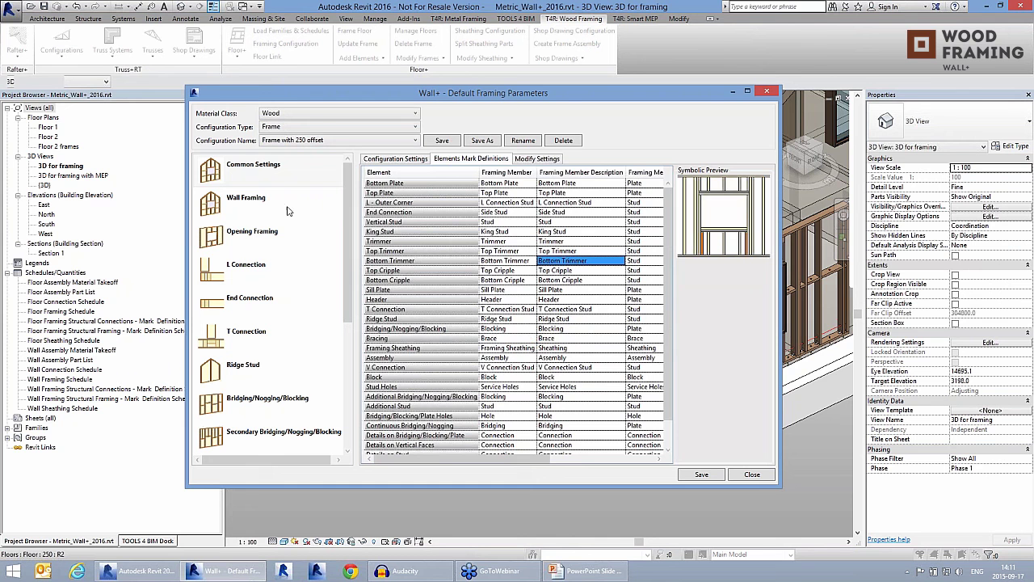
# Review the vertical stud and plate settings for wall framing, and turn off Cut First Element for the bottom plate.
pyautogui.click(251, 216)
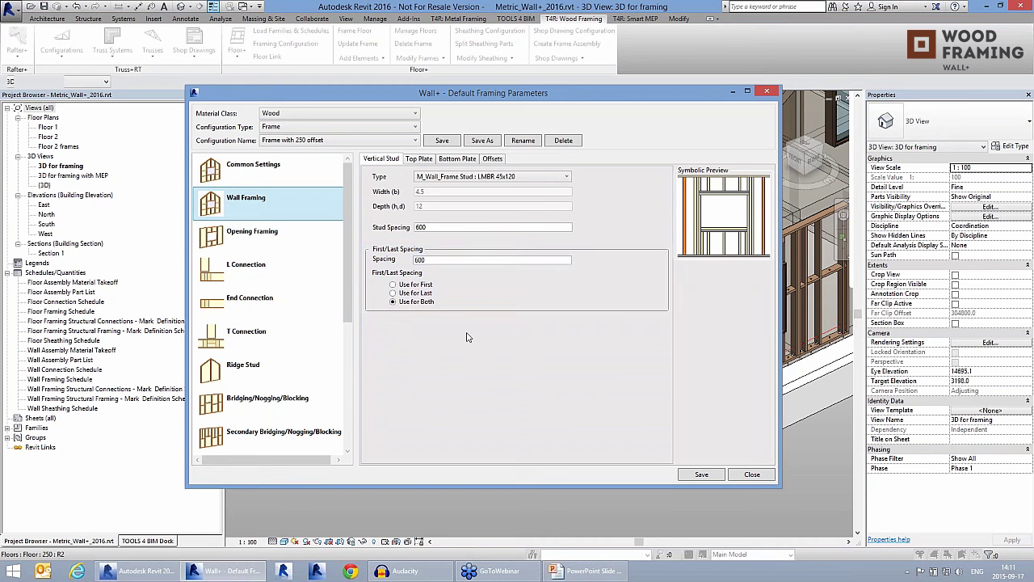
pyautogui.click(418, 159)
pyautogui.click(457, 159)
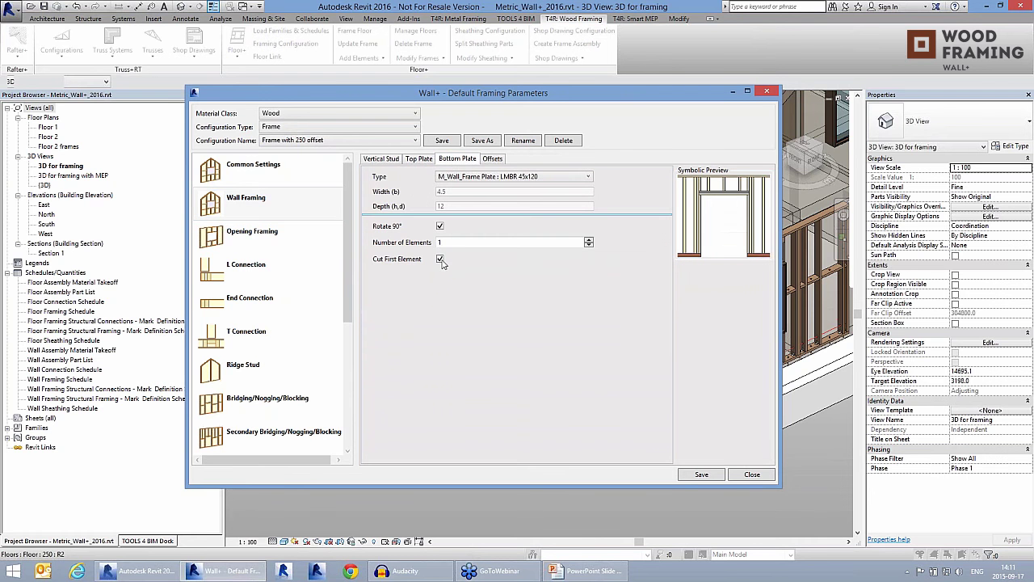
pyautogui.click(440, 259)
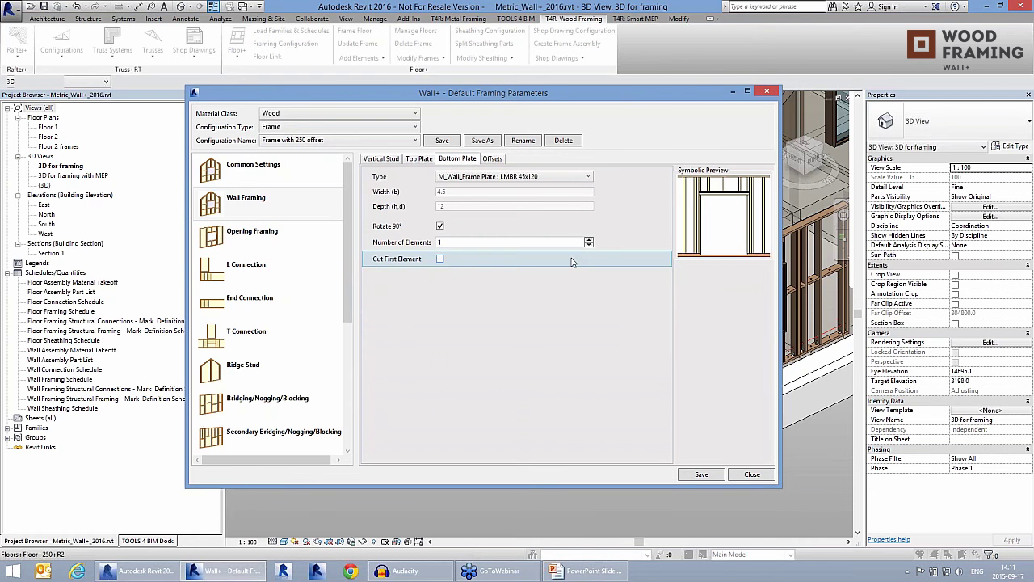
# Check the wall framing's base and top offset settings.
pyautogui.click(498, 159)
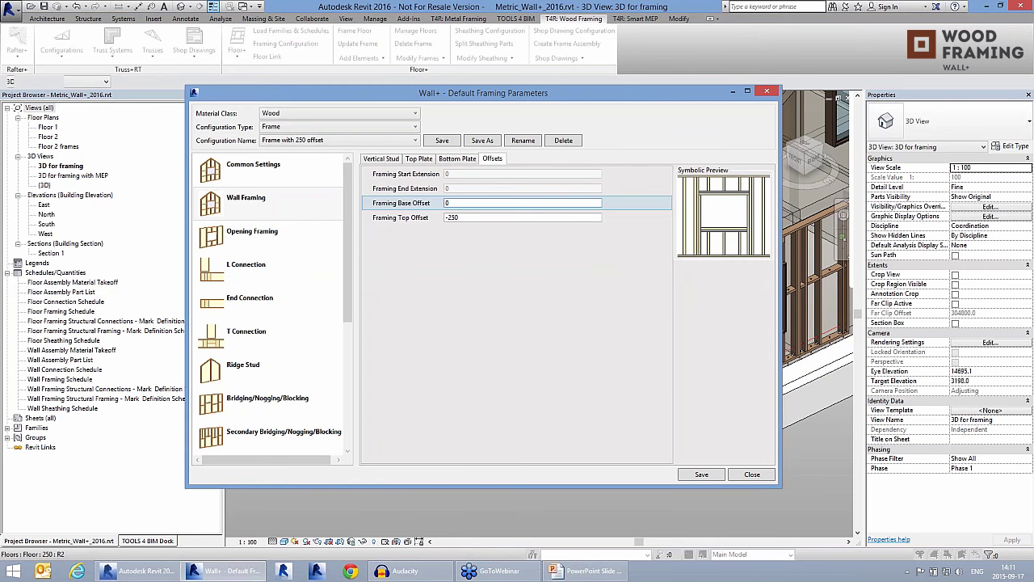
pyautogui.click(458, 218)
pyautogui.moveTo(459, 218); pyautogui.dragTo(443, 219)
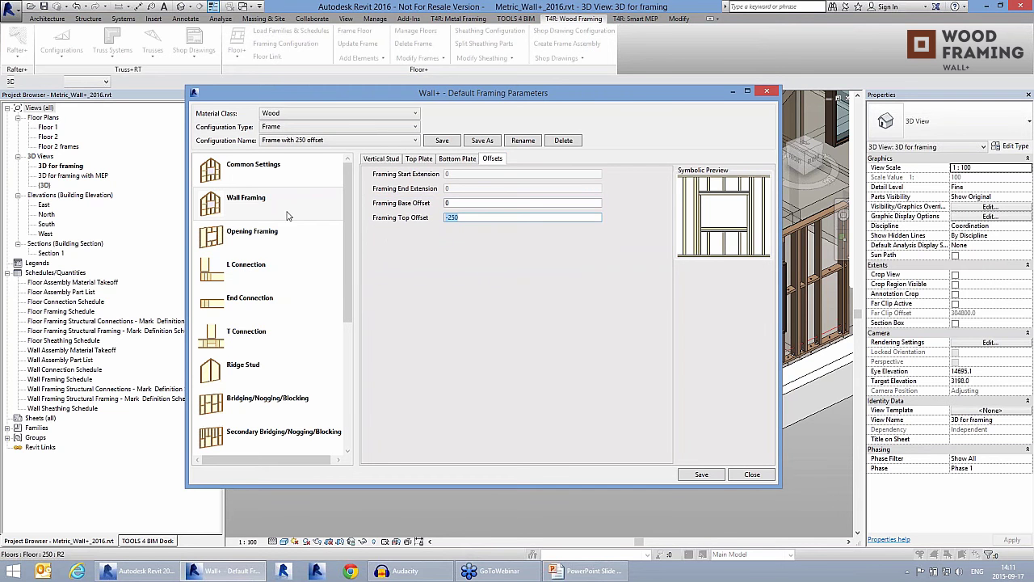
# Review the window, door and opening framing rules by opening width for structural and non-structural walls.
pyautogui.click(256, 247)
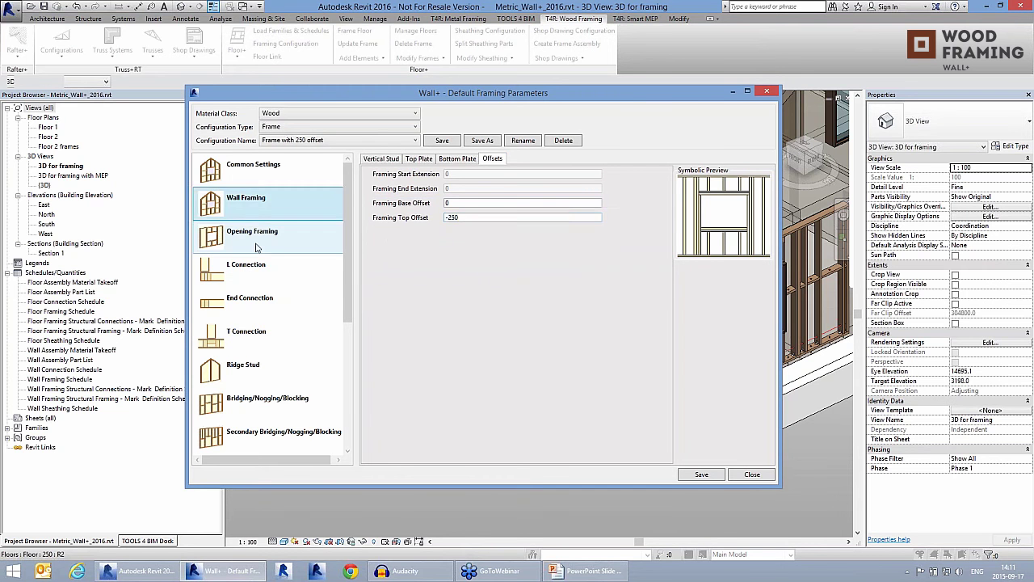
pyautogui.click(256, 247)
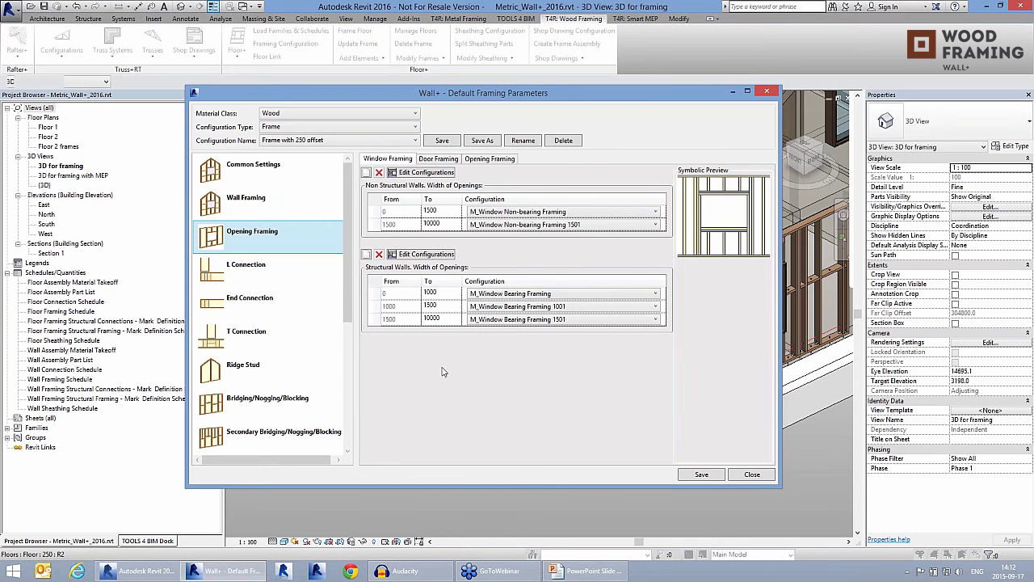
pyautogui.click(377, 311)
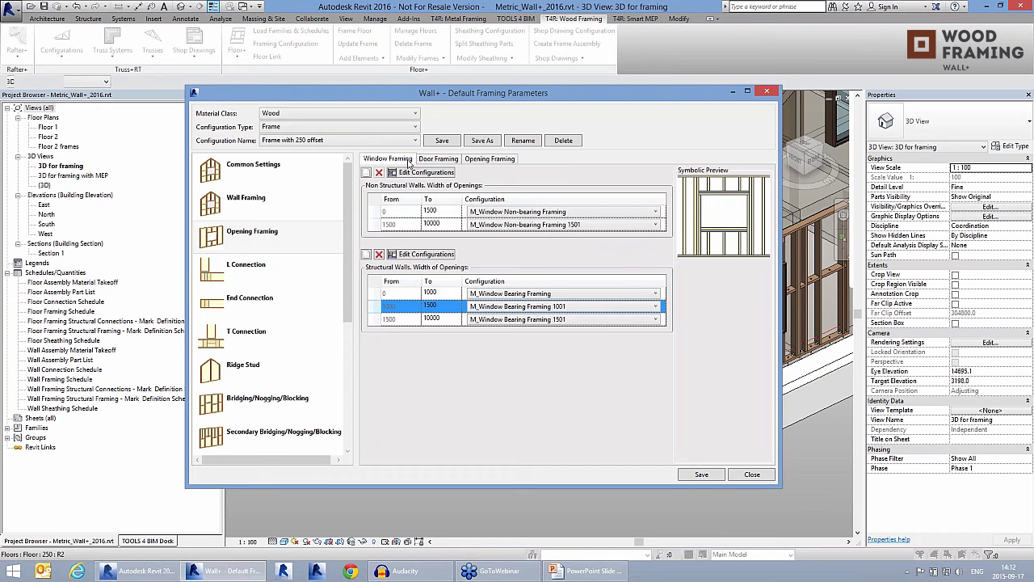
pyautogui.click(450, 161)
pyautogui.click(489, 159)
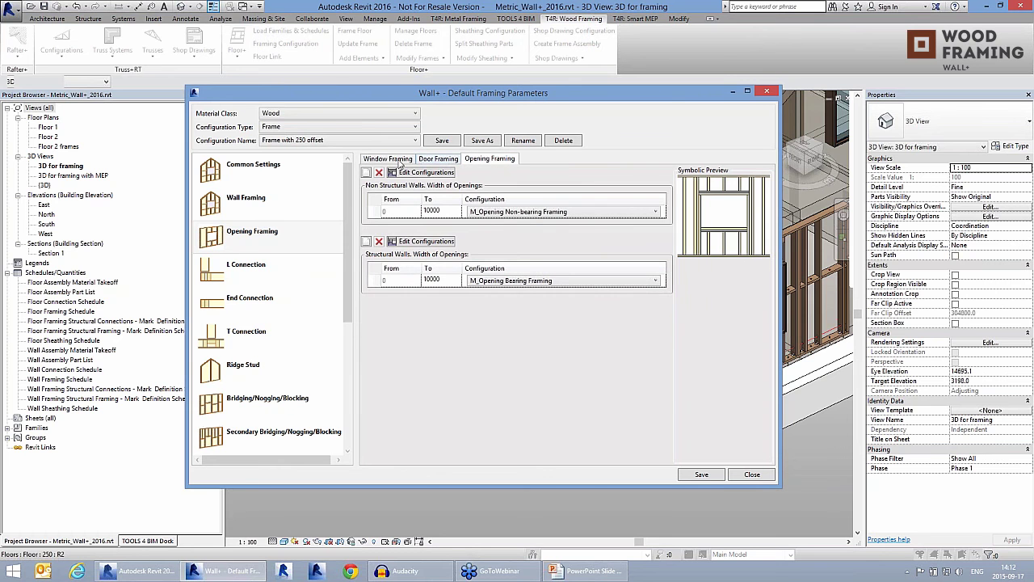
pyautogui.click(389, 160)
# Open the M_Window Bearing Framing 1001 configuration for editing, try header 0H2VS0H3Z, and set the header to 1H1VI0H0Z.
pyautogui.click(395, 310)
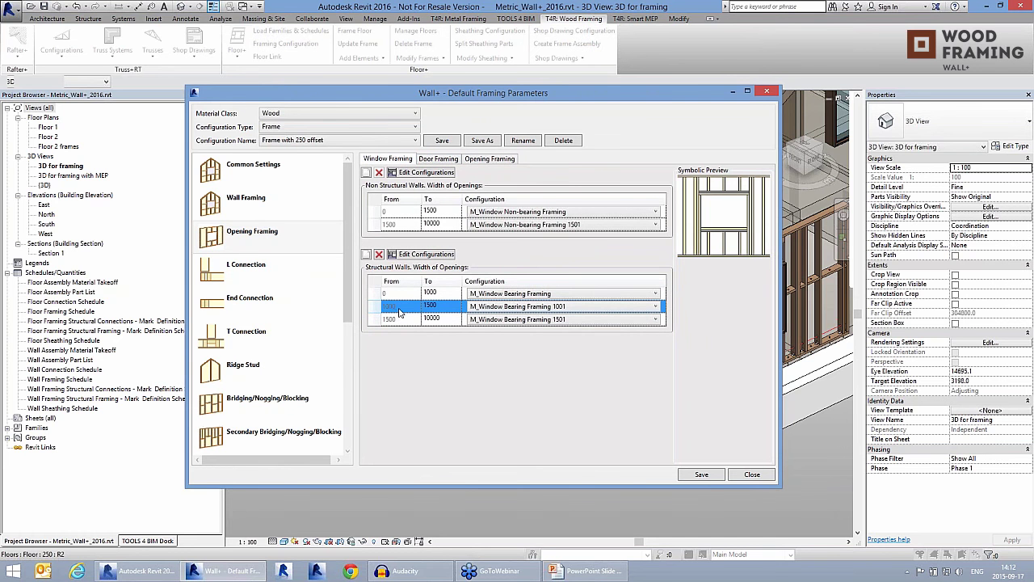
pyautogui.doubleClick(443, 315)
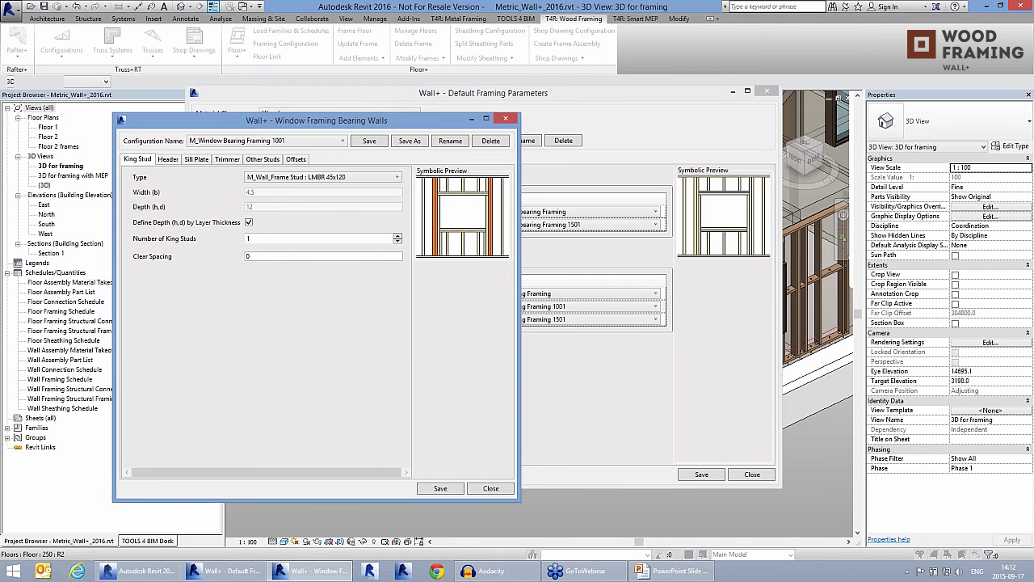
pyautogui.click(168, 159)
pyautogui.click(323, 334)
pyautogui.click(301, 355)
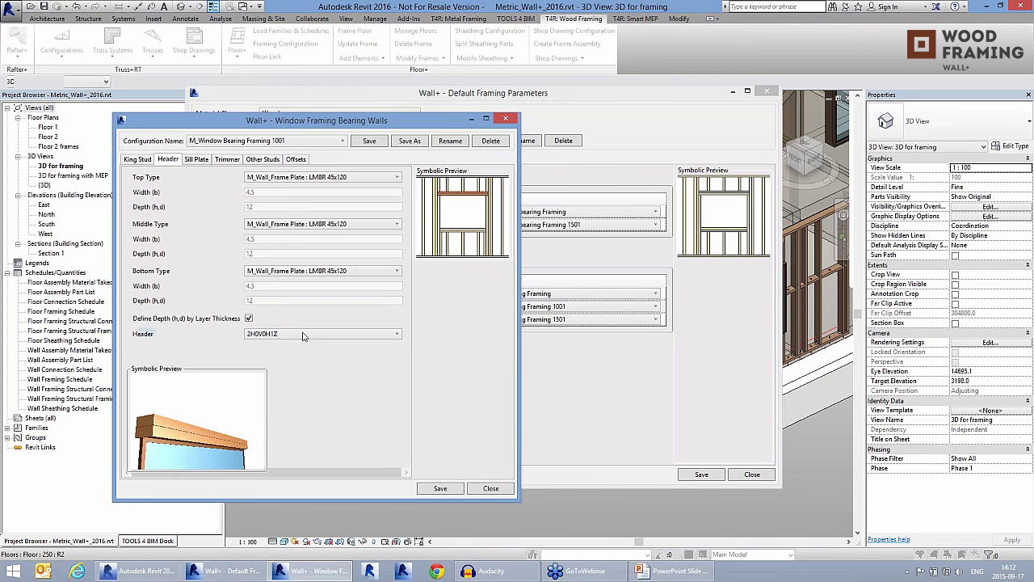
pyautogui.click(302, 334)
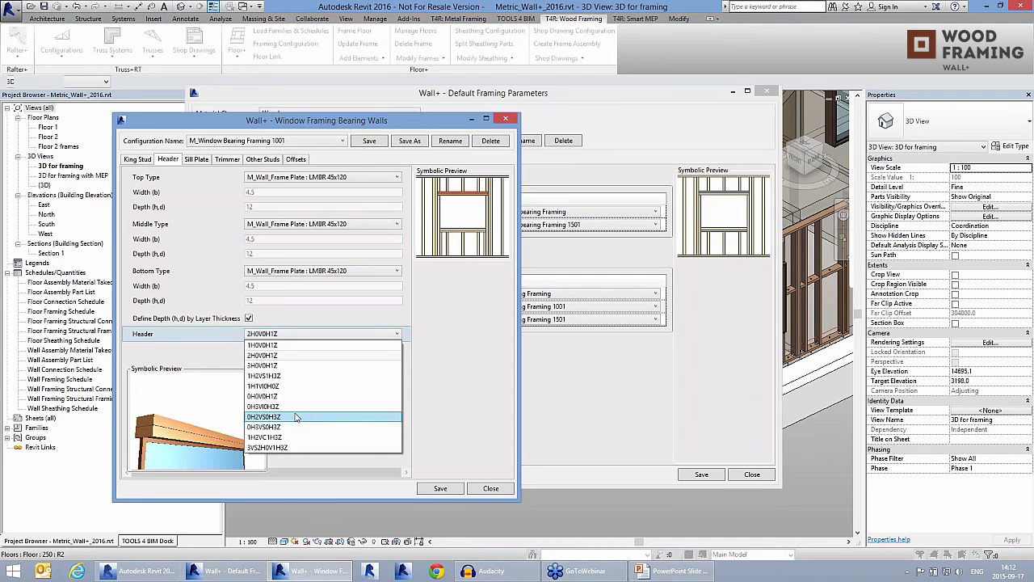
pyautogui.click(295, 417)
pyautogui.click(291, 334)
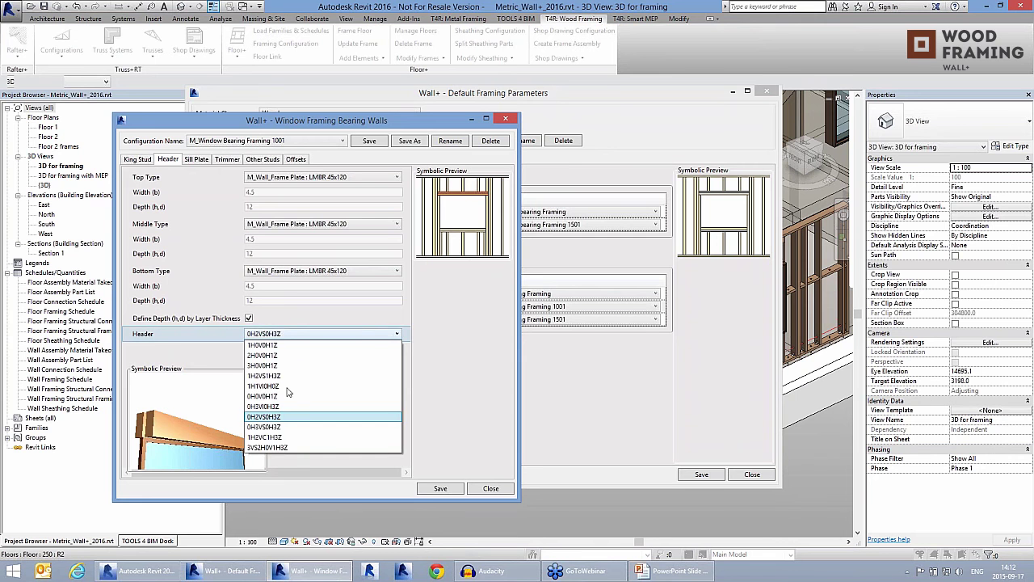
pyautogui.click(257, 387)
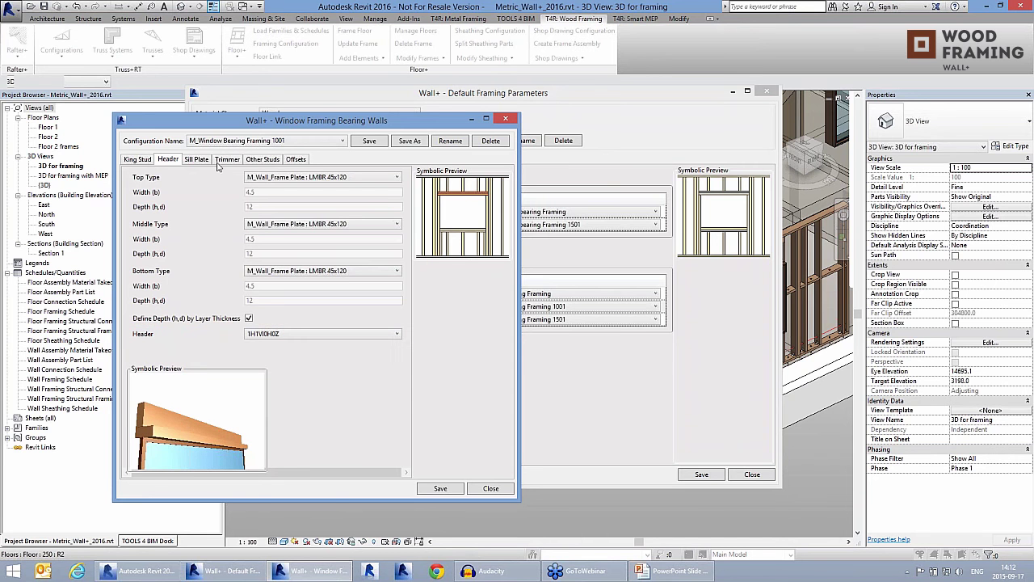
# Review the window's sill plate and king stud settings, and set the trimmer position to Sill to Header.
pyautogui.click(197, 160)
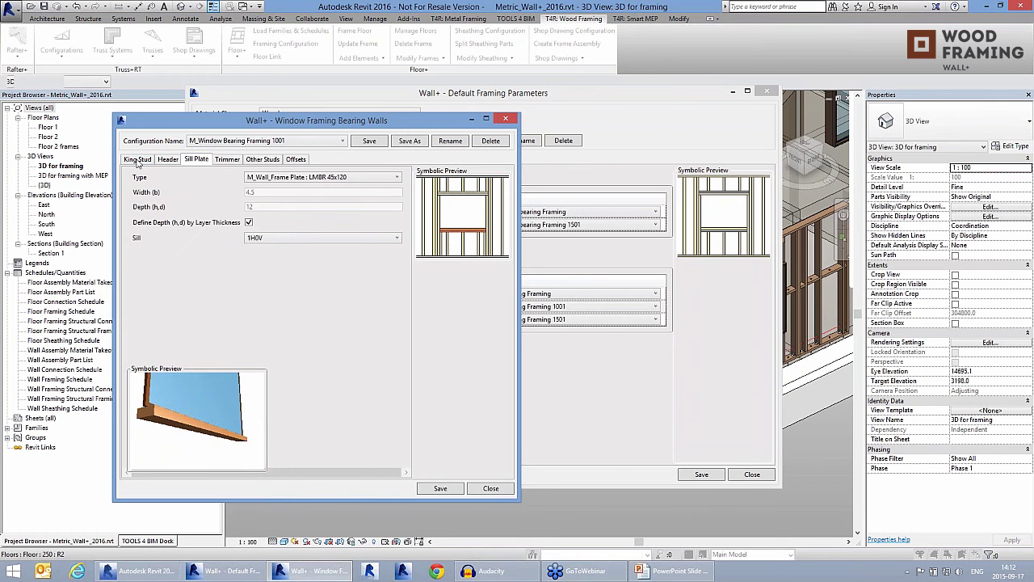
pyautogui.click(138, 160)
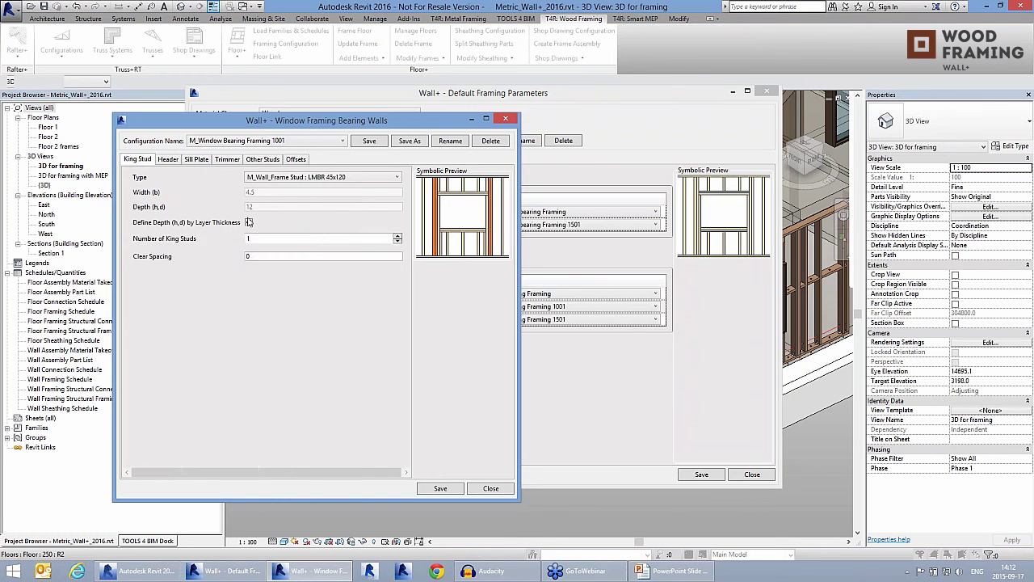
pyautogui.click(227, 159)
pyautogui.click(339, 272)
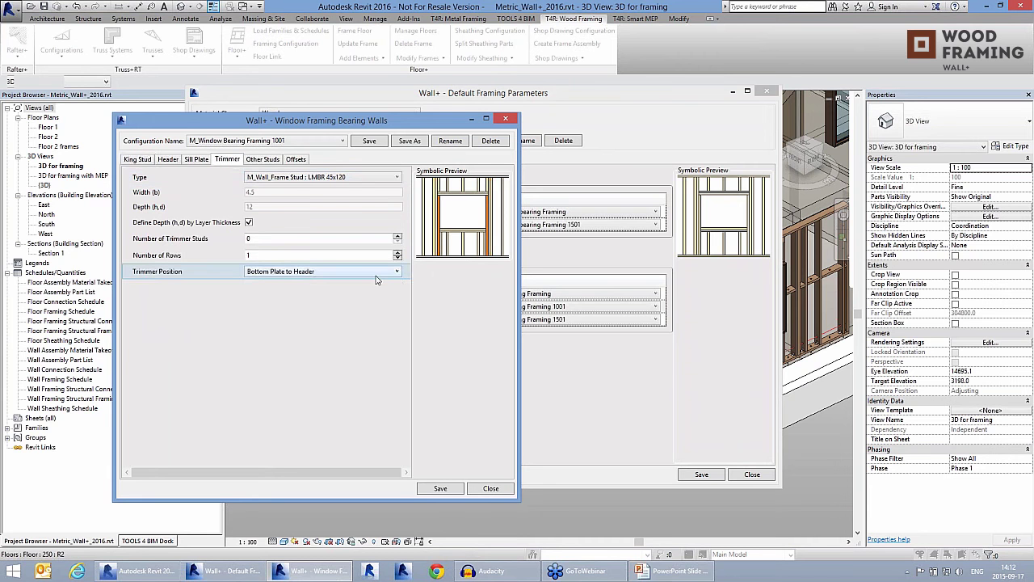
pyautogui.click(343, 271)
pyautogui.click(344, 293)
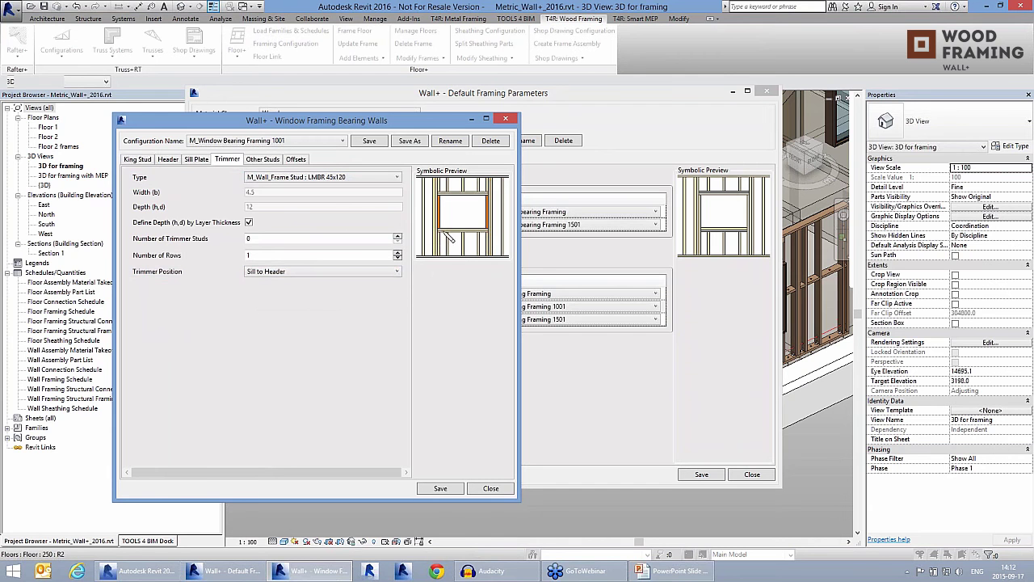
# Try diagonal placing of the window's top cripple studs with the Pratt panel type, and review the opening offsets.
pyautogui.click(262, 158)
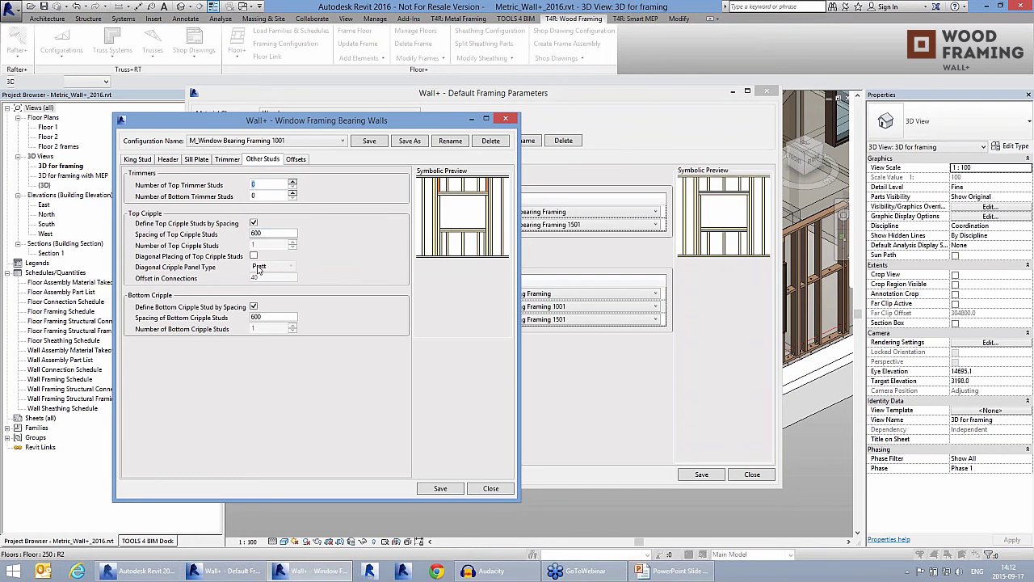
pyautogui.click(253, 256)
pyautogui.click(290, 267)
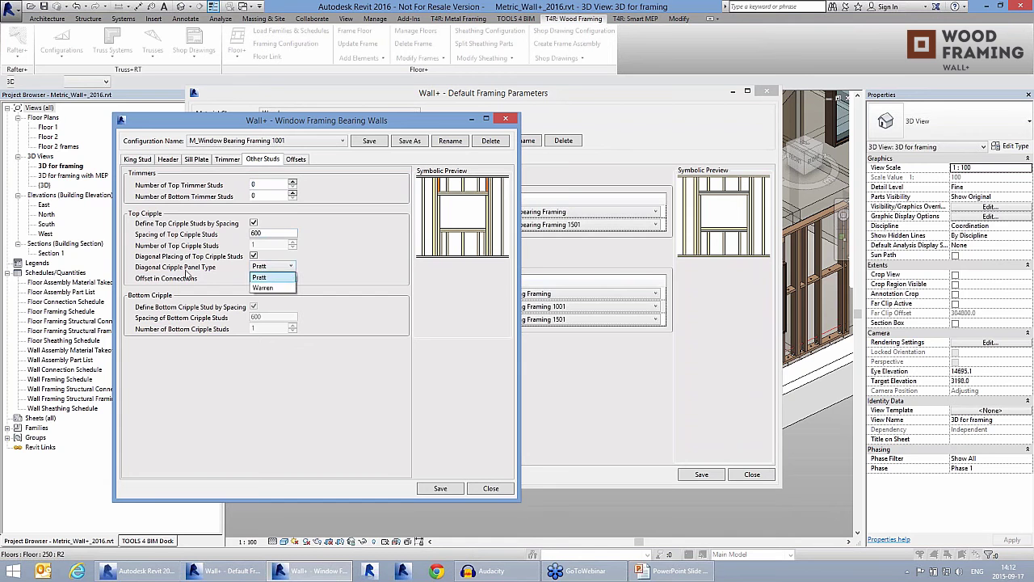
pyautogui.click(185, 275)
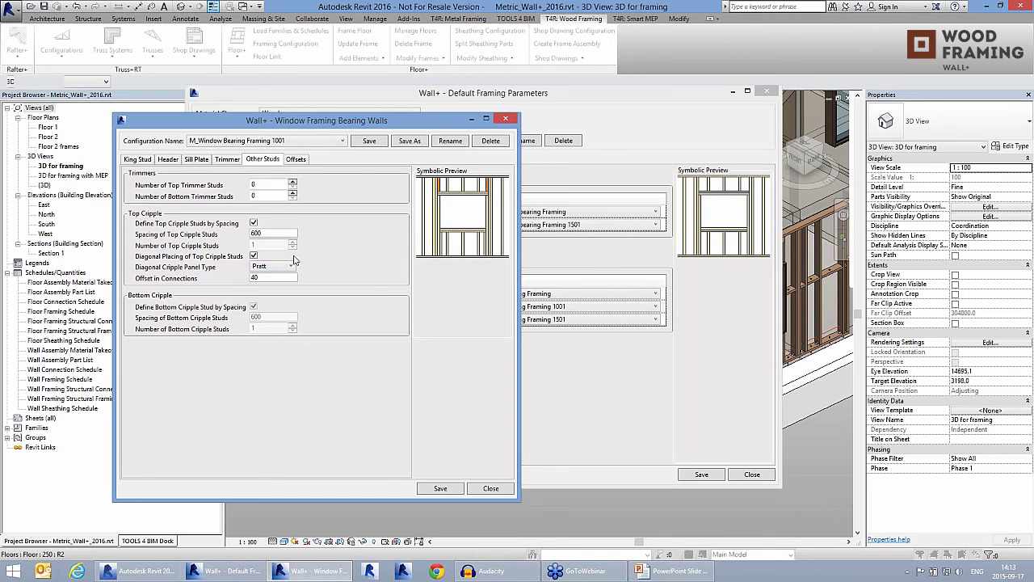
pyautogui.click(296, 159)
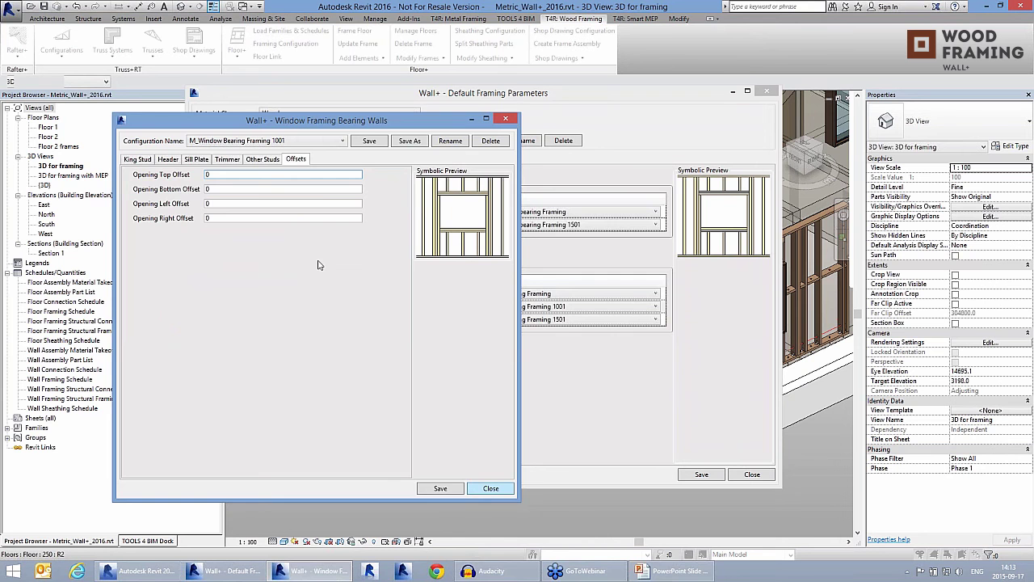
# Review the L connection types available for the outer and inner corners of the Frame with 250 offset configuration.
pyautogui.click(250, 275)
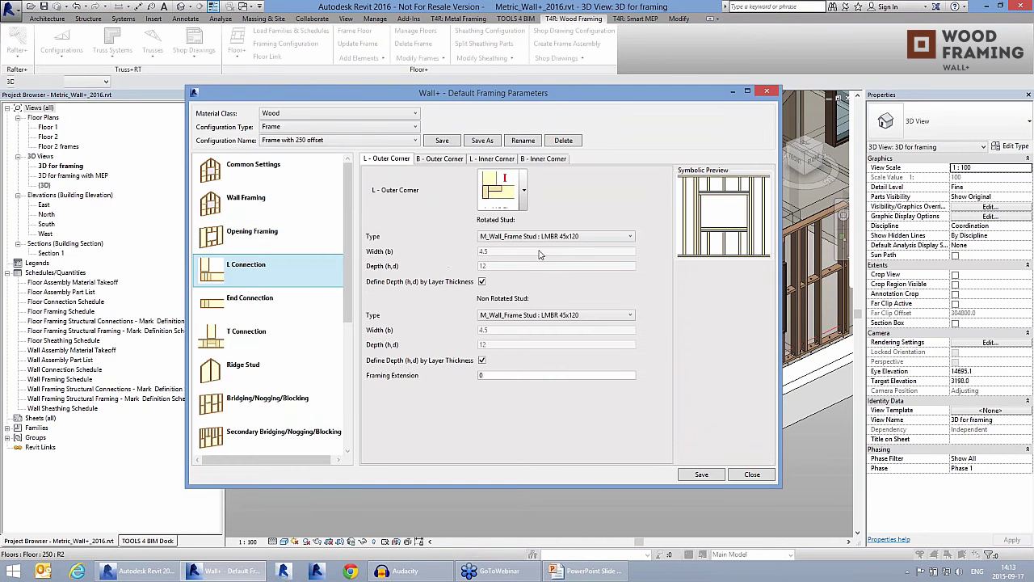
pyautogui.click(524, 191)
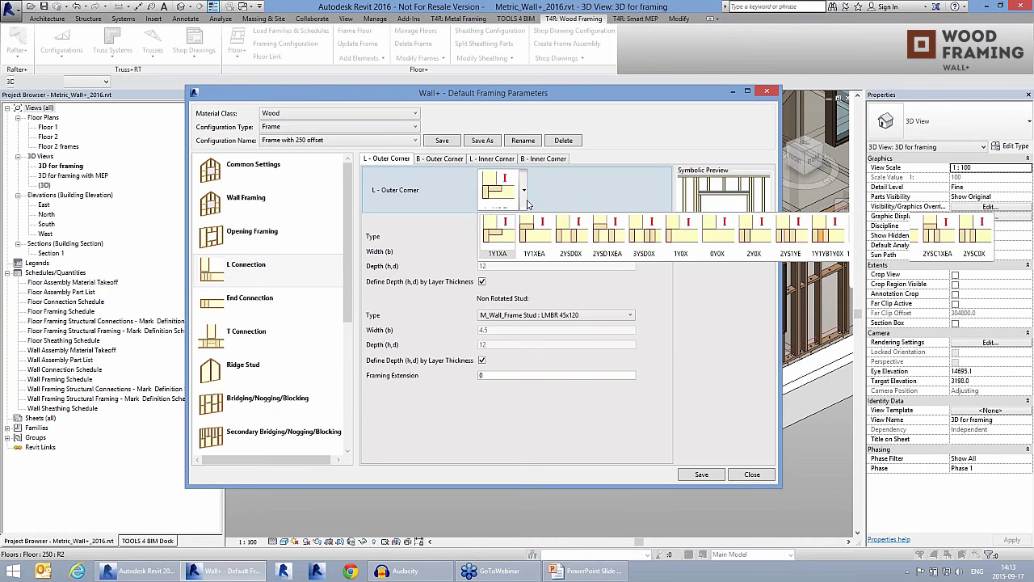
pyautogui.click(432, 159)
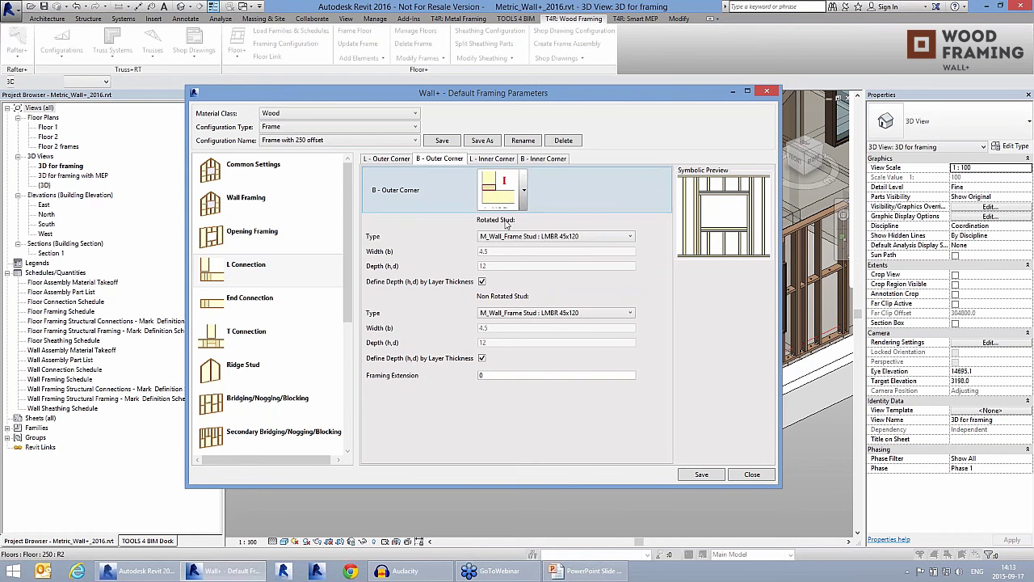
pyautogui.click(523, 190)
pyautogui.click(544, 160)
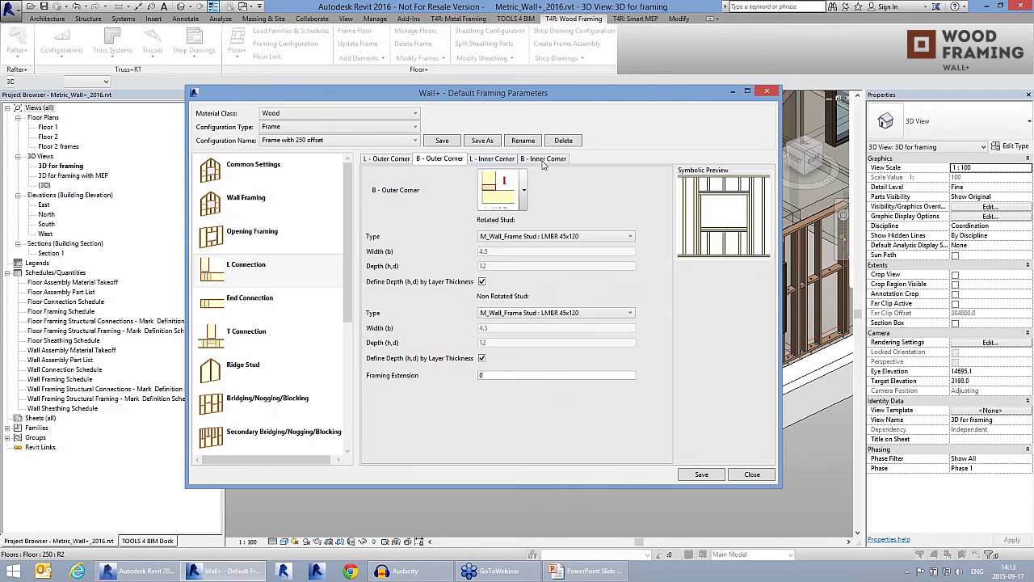
pyautogui.click(544, 159)
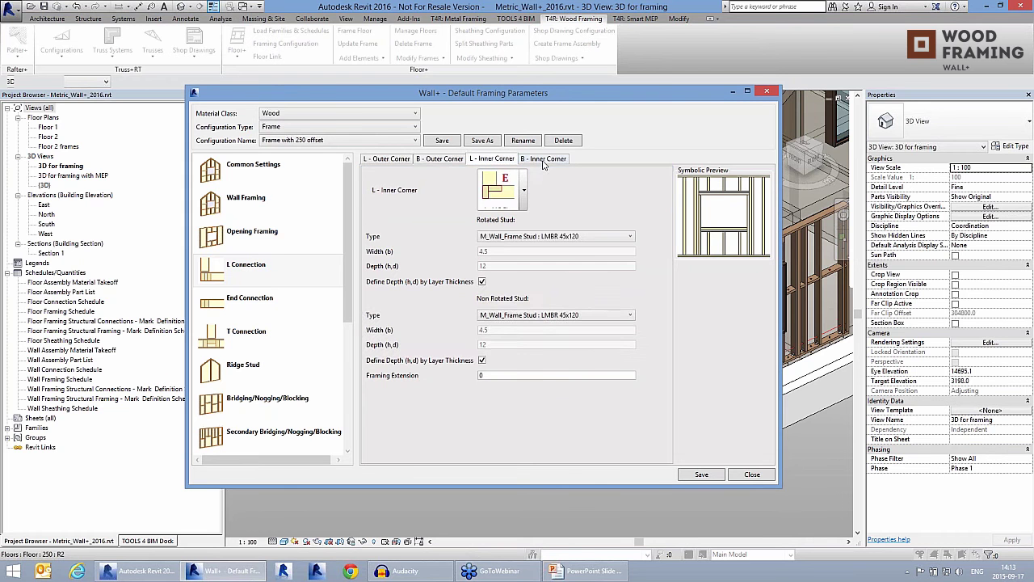
# Review the end connection settings and the stud arrangements available for the start connection.
pyautogui.click(255, 311)
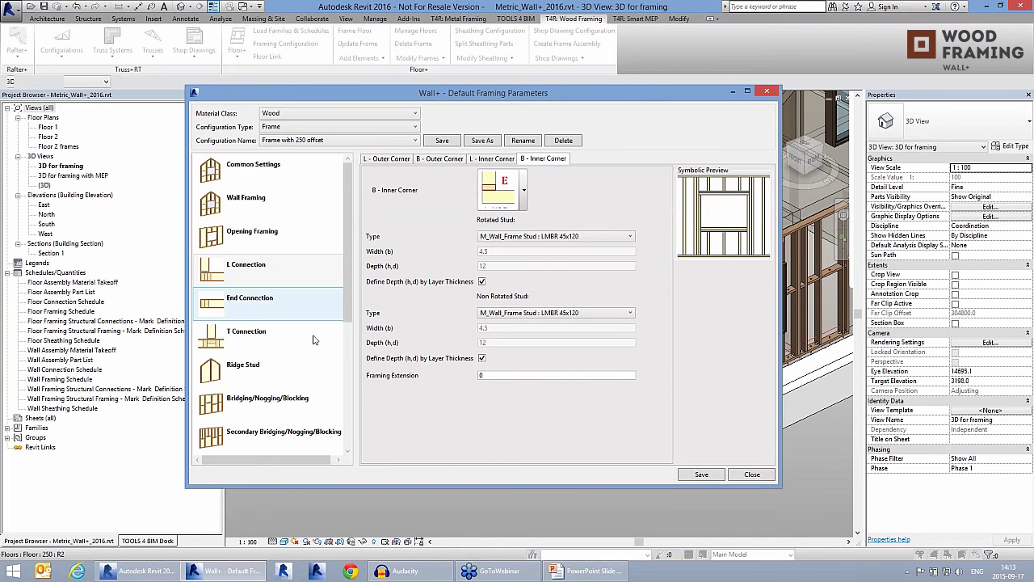
pyautogui.click(432, 161)
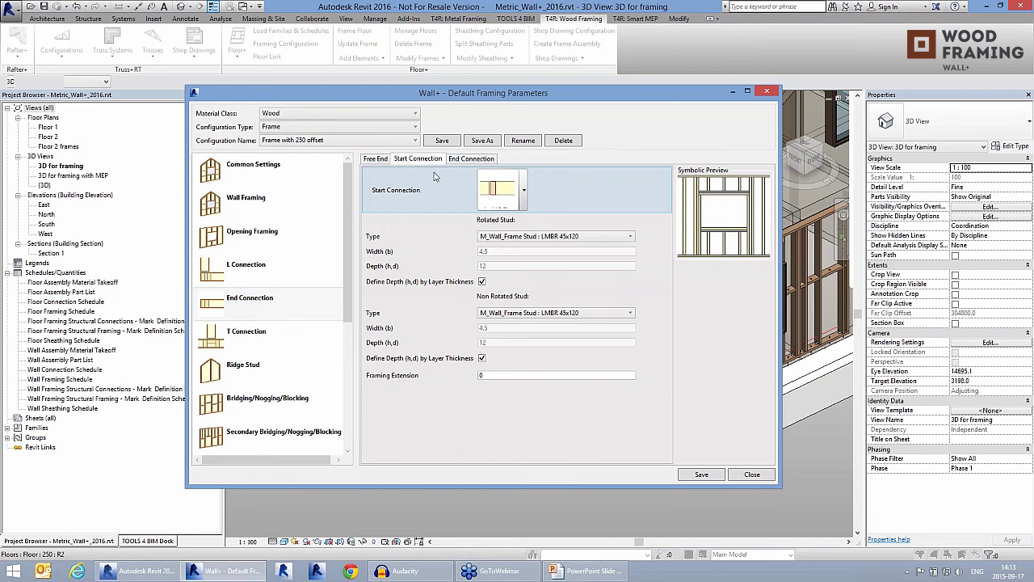
pyautogui.click(524, 192)
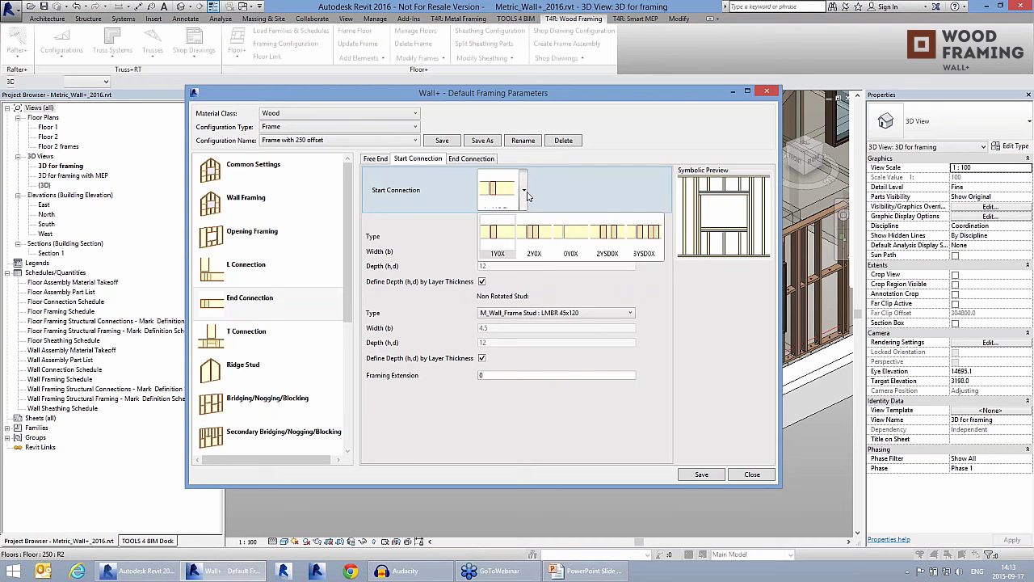
pyautogui.click(422, 333)
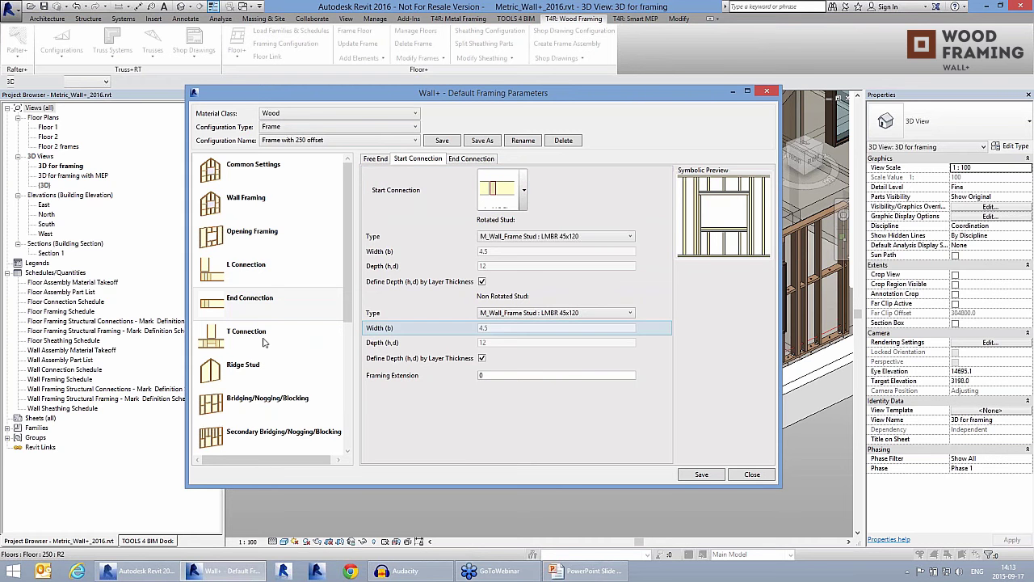
# Review the available T connection arrangements and the ridge stud setting.
pyautogui.click(262, 340)
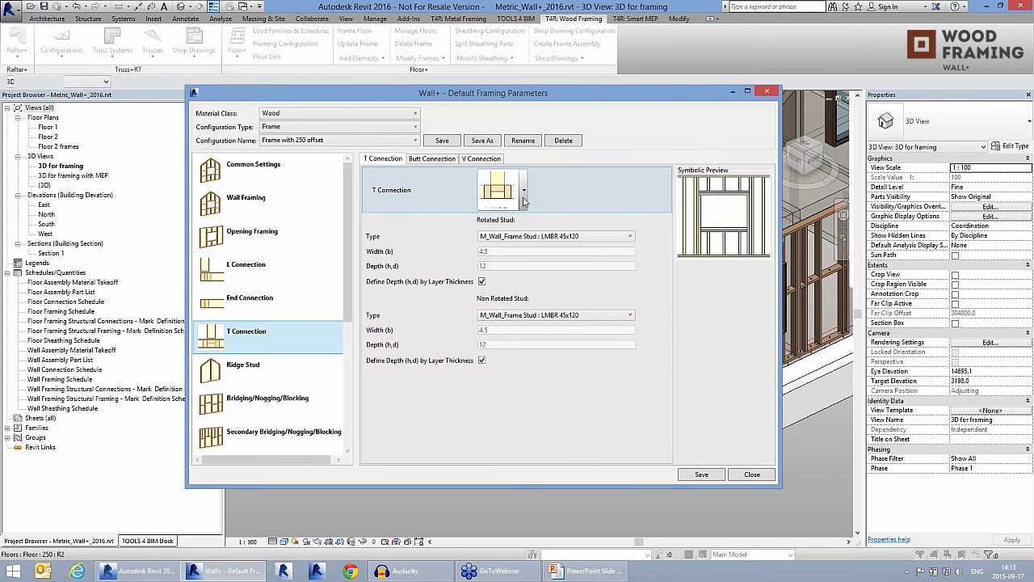
pyautogui.click(523, 193)
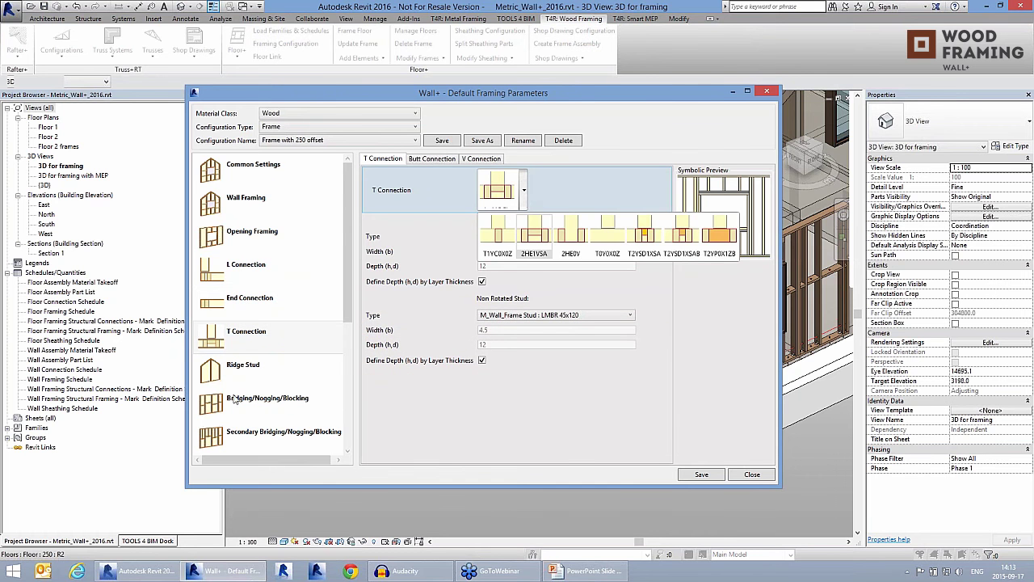
pyautogui.click(286, 371)
pyautogui.click(284, 370)
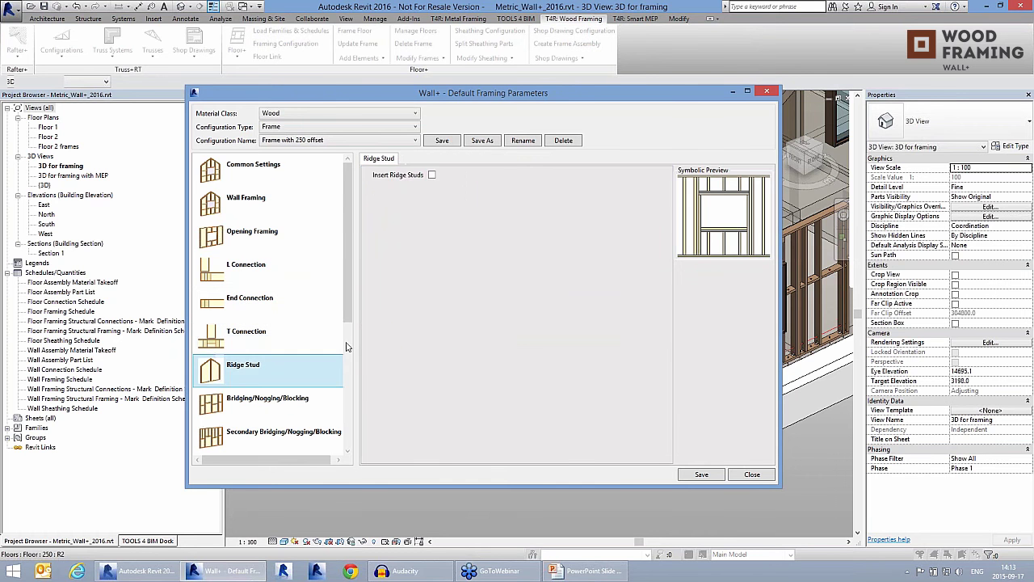
# Review the bridging/nogging/blocking arrays, the secondary bridging and the bracing settings.
pyautogui.scroll(-2, 265, 257)
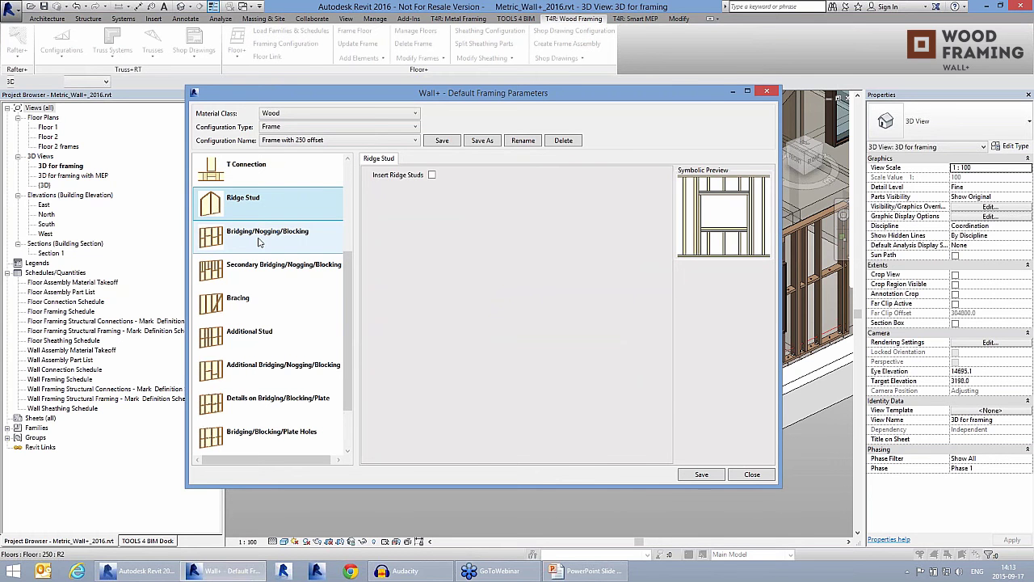
pyautogui.click(259, 242)
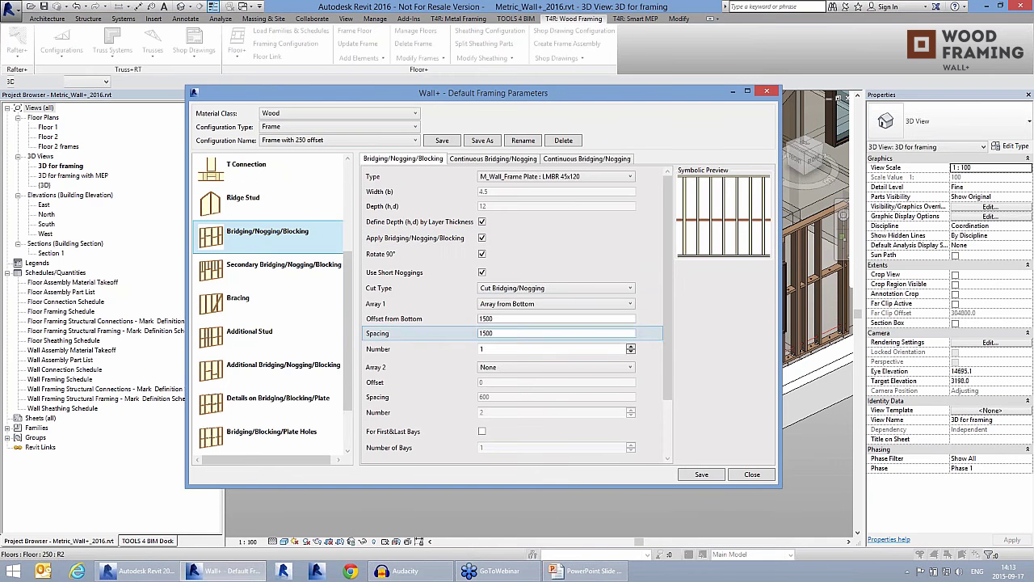
pyautogui.moveTo(668, 362); pyautogui.dragTo(526, 316)
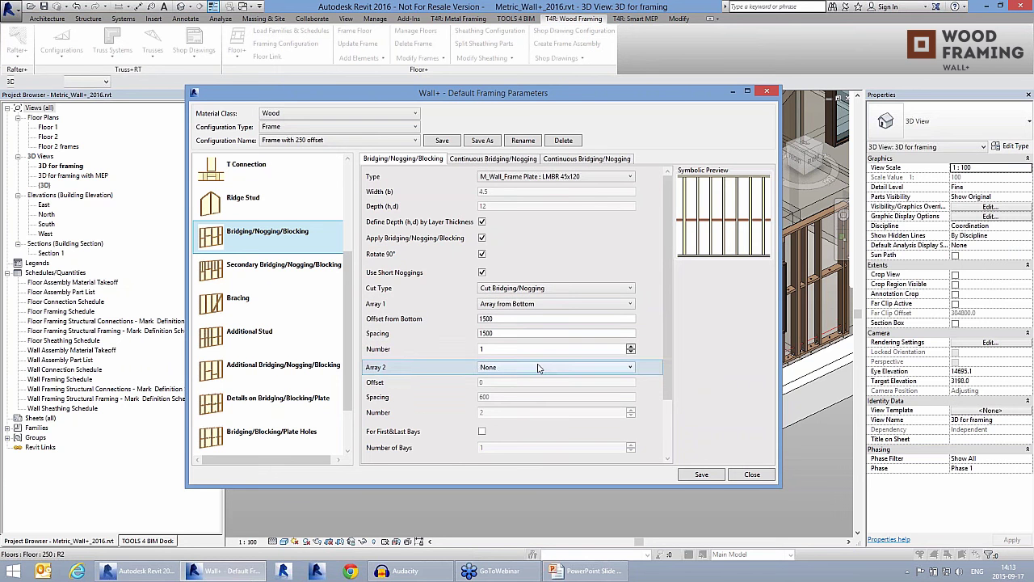
pyautogui.click(274, 279)
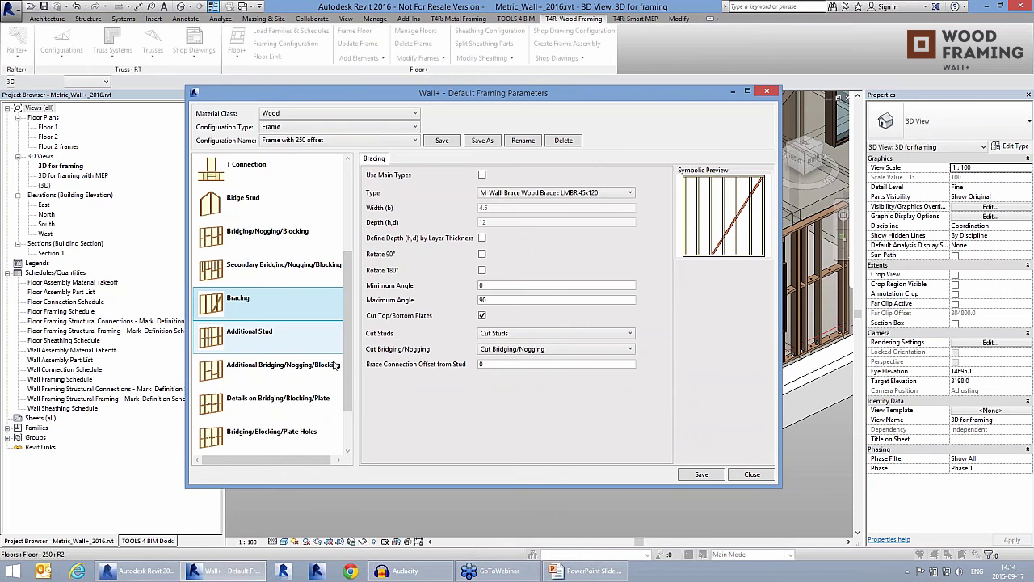
# Review the additional stud and additional bridging/nogging/blocking settings.
pyautogui.click(257, 333)
pyautogui.scroll(-1, 259, 305)
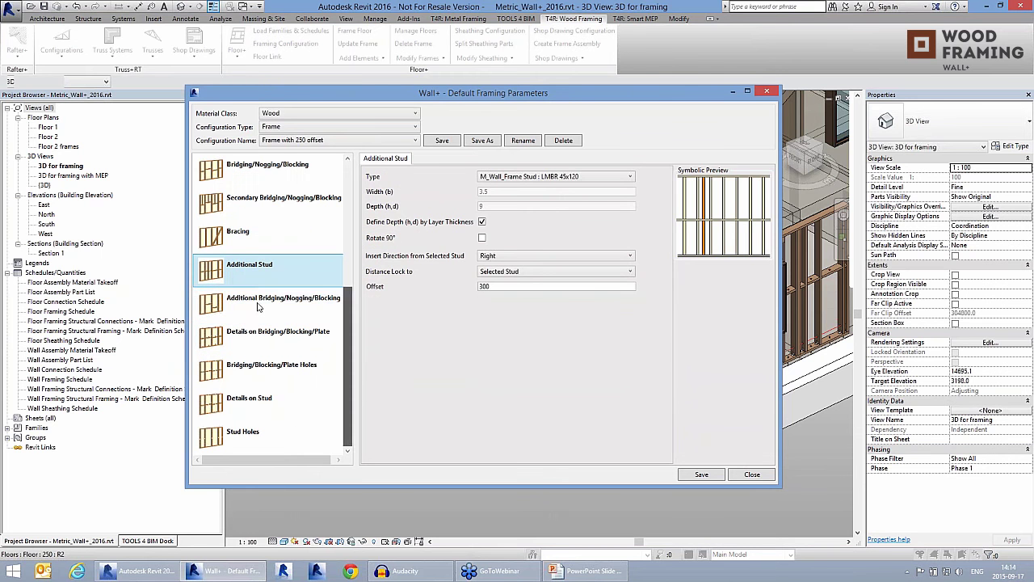
pyautogui.click(257, 304)
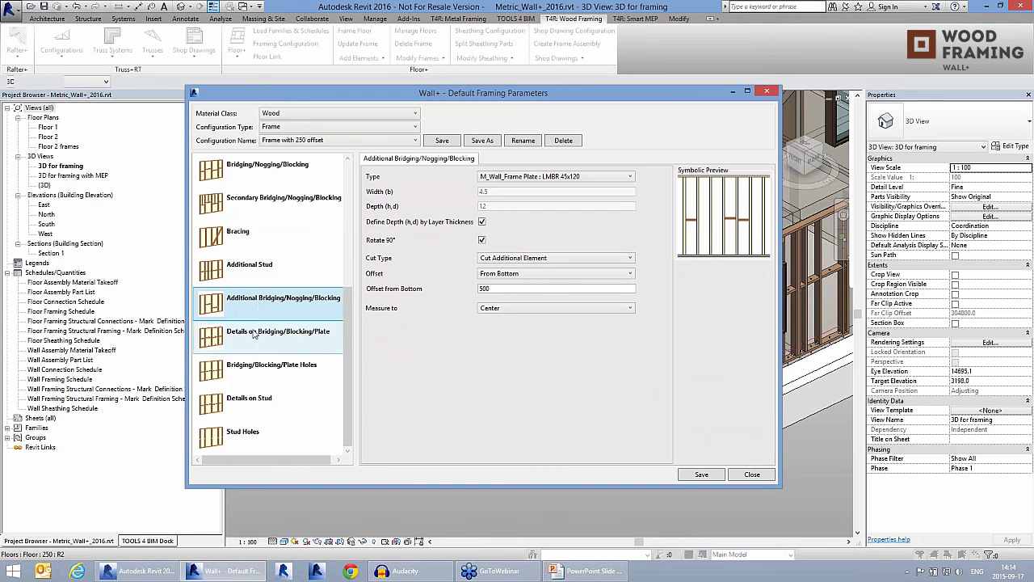
# Review the full set of anchor detail and location options for details on bridging, blocking and plates.
pyautogui.click(262, 337)
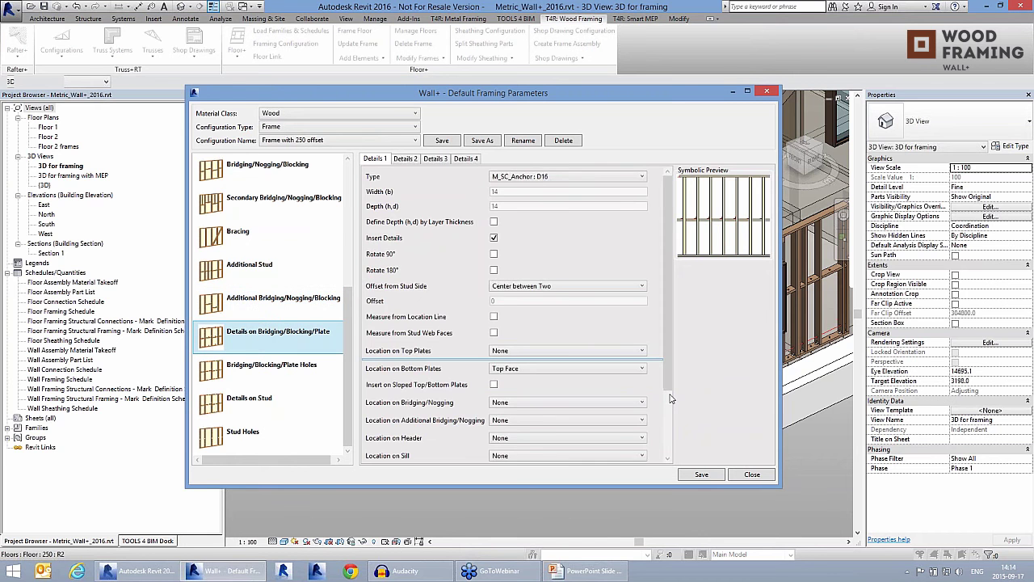
pyautogui.scroll(-3, 670, 398)
pyautogui.scroll(3, 668, 323)
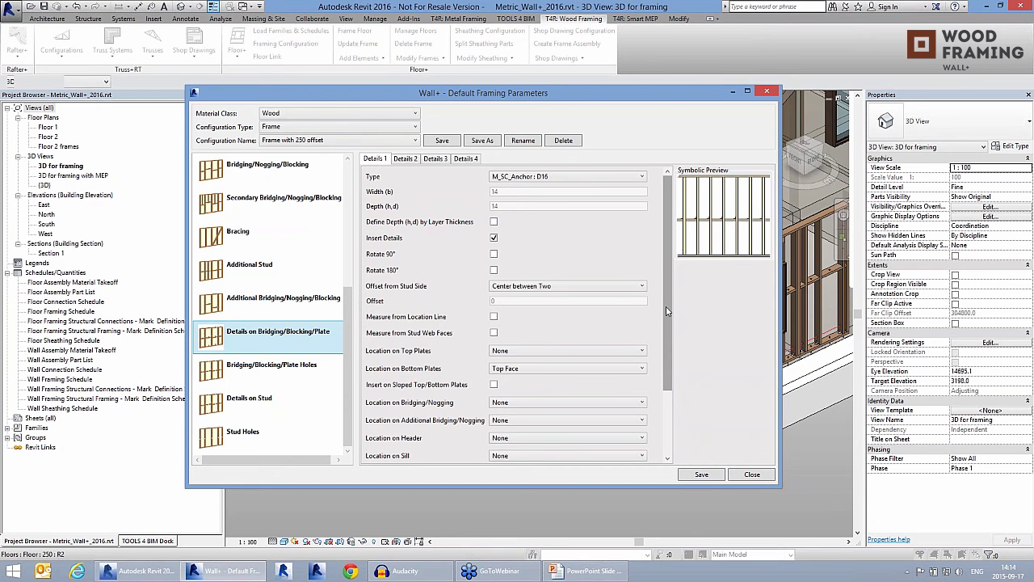
# Review the bridging/blocking/plate hole settings, the details on studs and the stud hole settings.
pyautogui.click(273, 373)
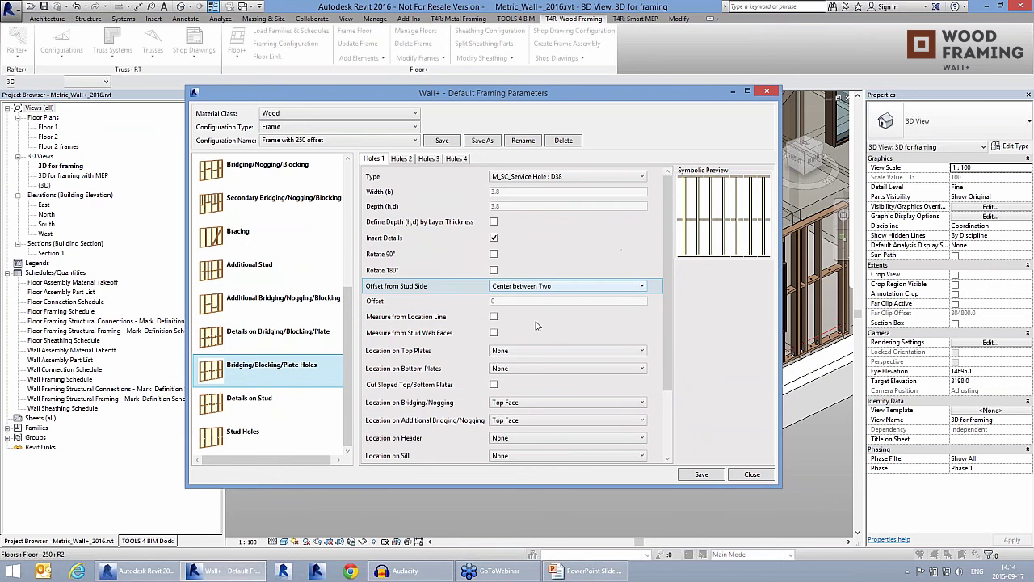
pyautogui.click(276, 410)
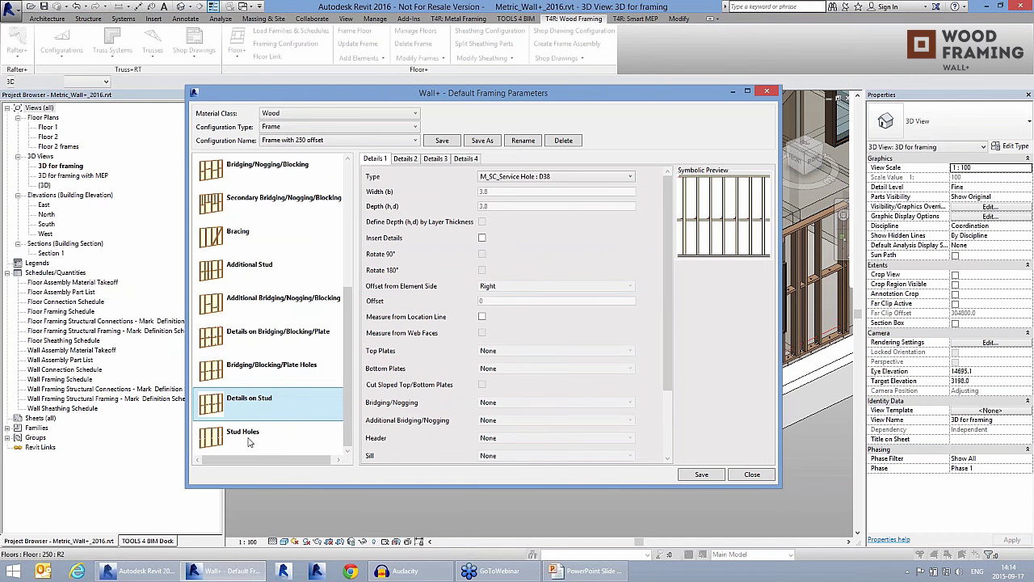
pyautogui.click(255, 431)
pyautogui.click(257, 409)
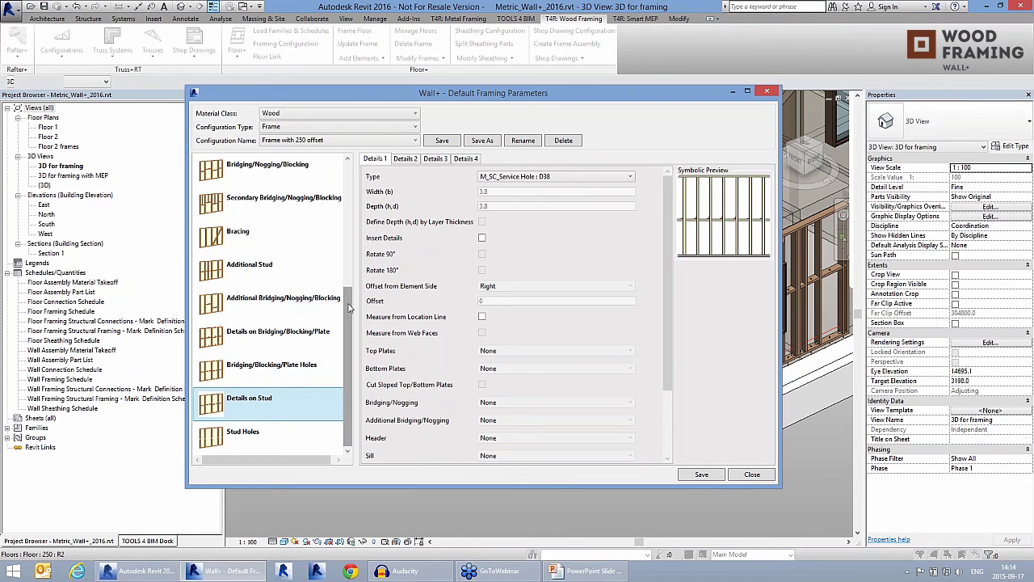
# Return to the common settings and look through the saved frame configurations.
pyautogui.scroll(3, 340, 307)
pyautogui.press('Home')
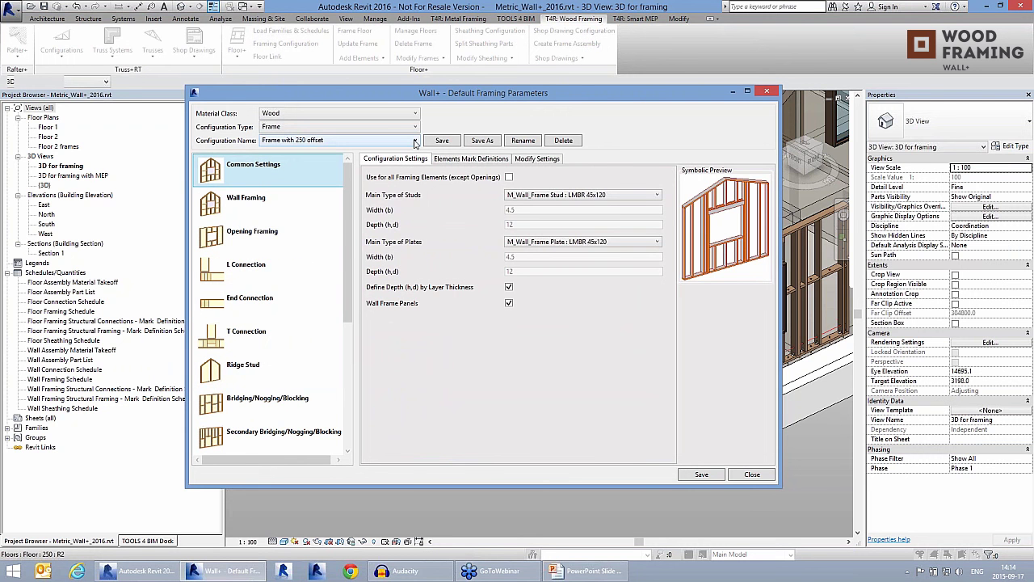
pyautogui.click(415, 141)
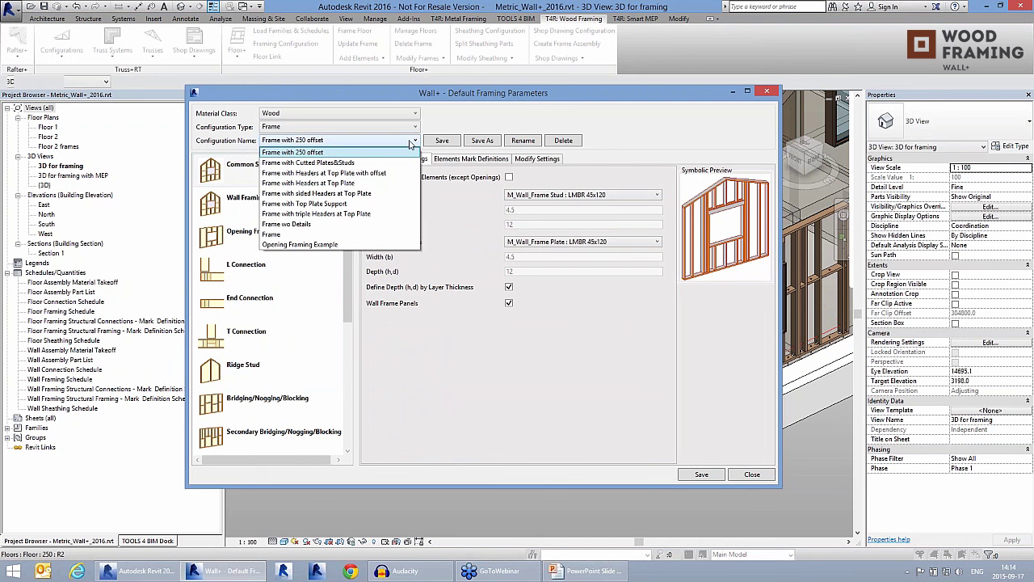
pyautogui.click(411, 143)
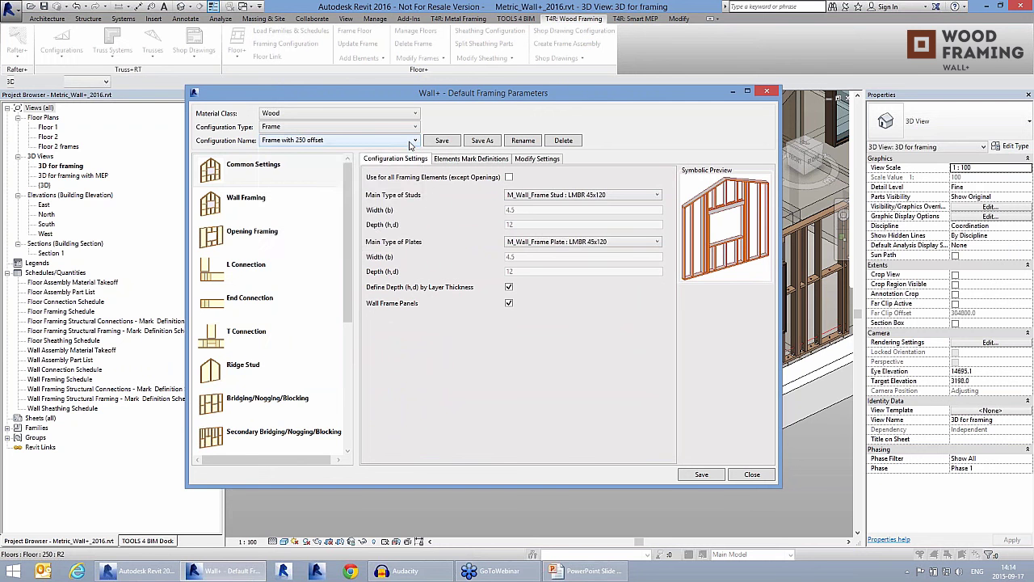
# Switch the configuration type to Vertical Nailer and review its wall, opening, connection, ridge stud, bridging and common settings.
pyautogui.click(380, 130)
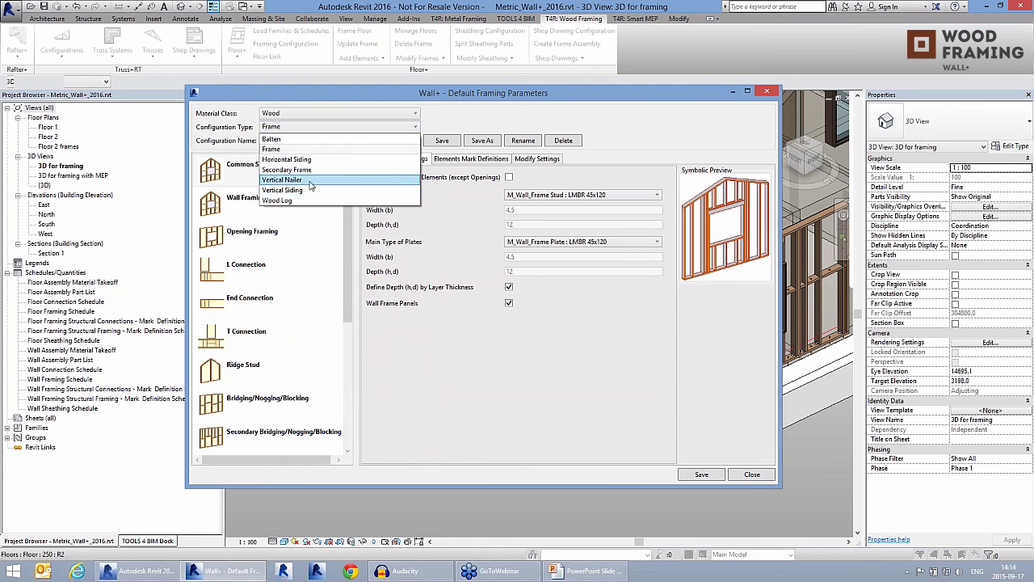
pyautogui.click(258, 179)
pyautogui.click(252, 203)
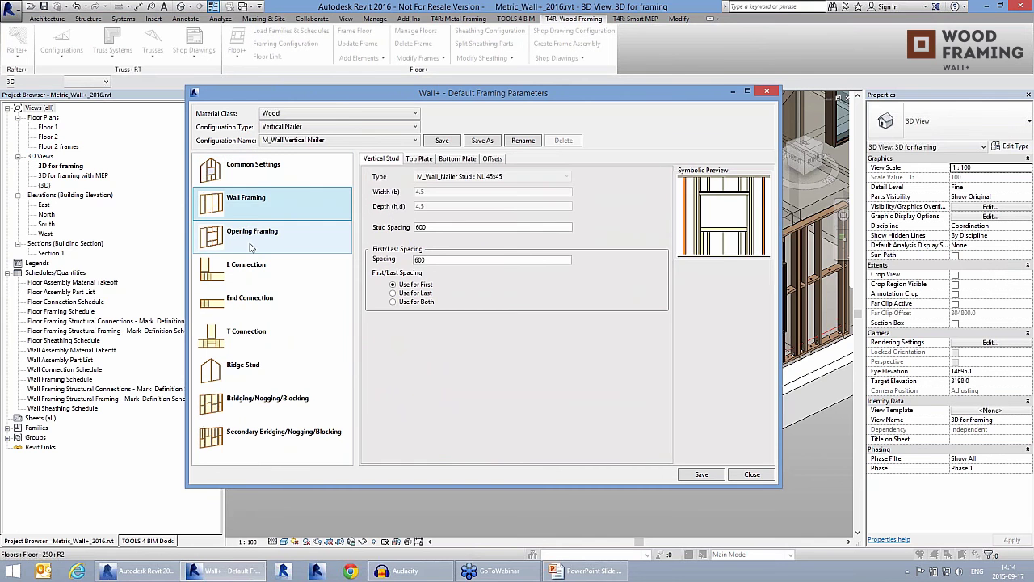
pyautogui.click(251, 246)
pyautogui.click(250, 271)
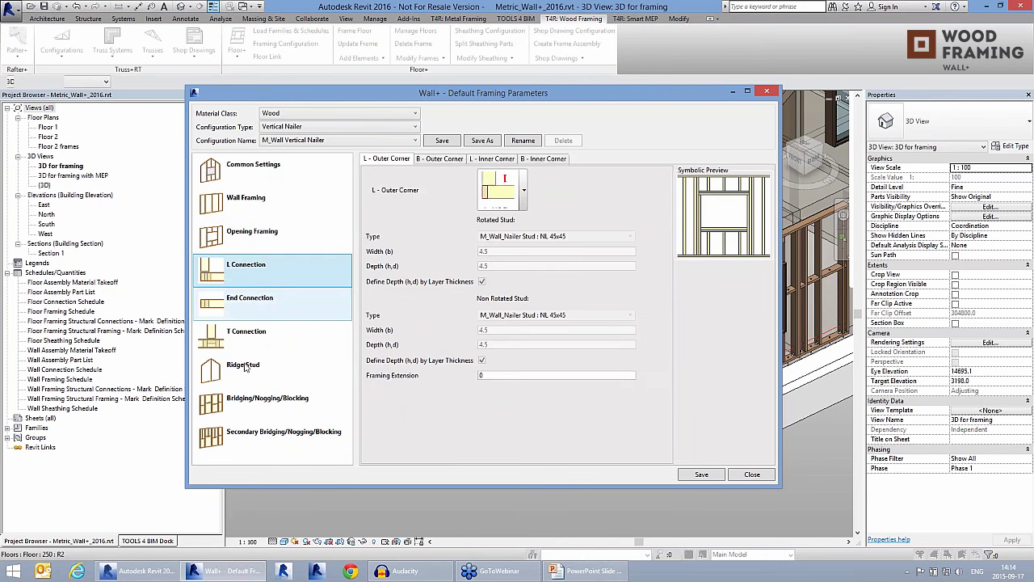
pyautogui.click(250, 336)
pyautogui.click(246, 371)
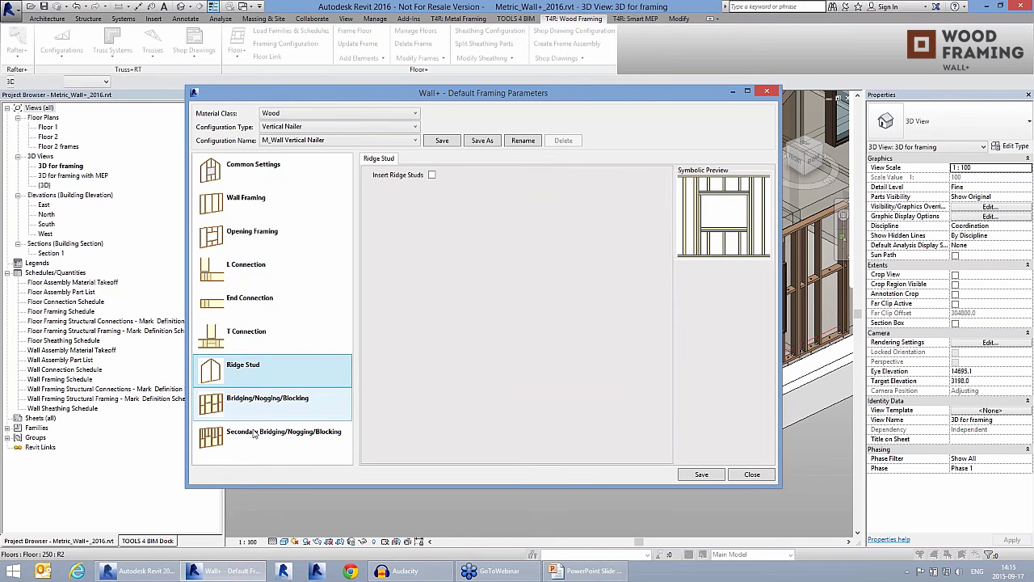
pyautogui.click(254, 404)
pyautogui.click(246, 179)
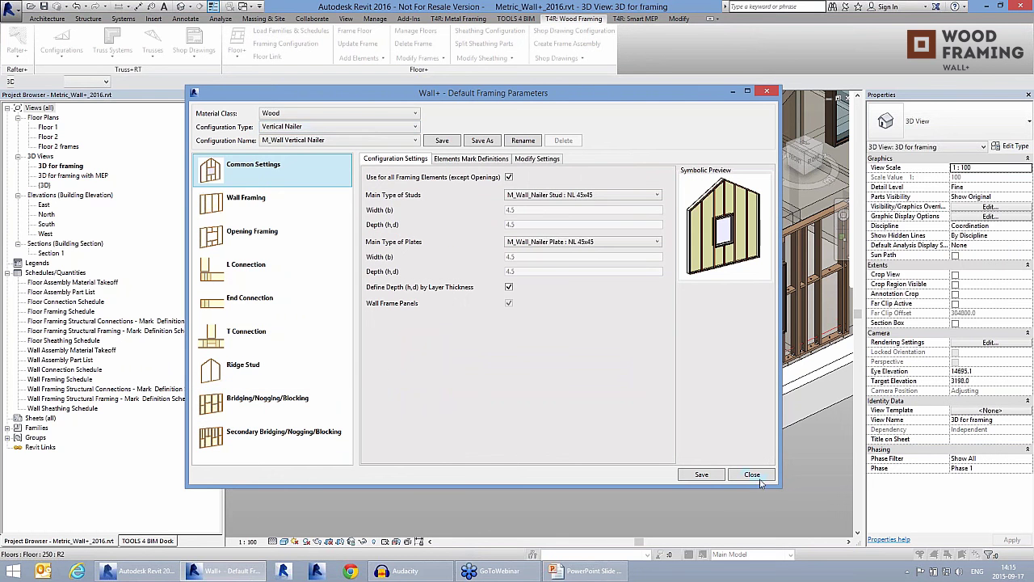
# Close the default framing parameters and generate frames for three Floor 2 walls, including the sloped wall with the trapezoidal window.
pyautogui.click(323, 141)
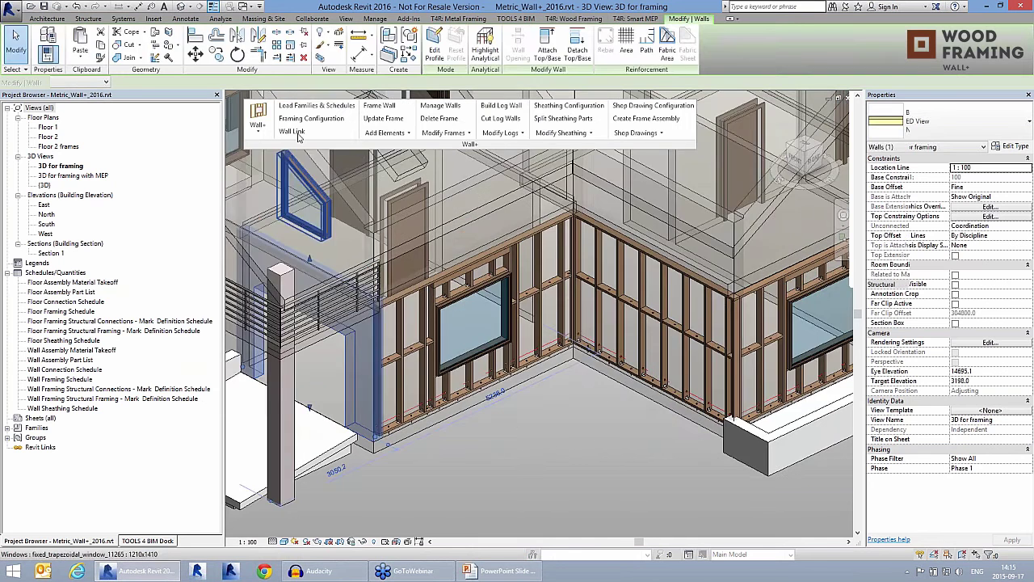
pyautogui.click(293, 132)
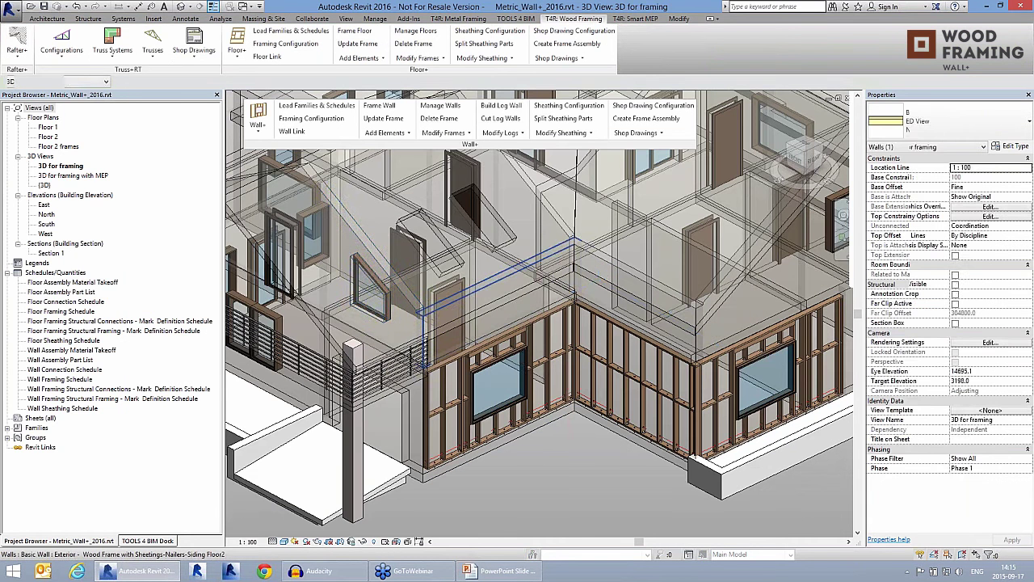
pyautogui.click(521, 361)
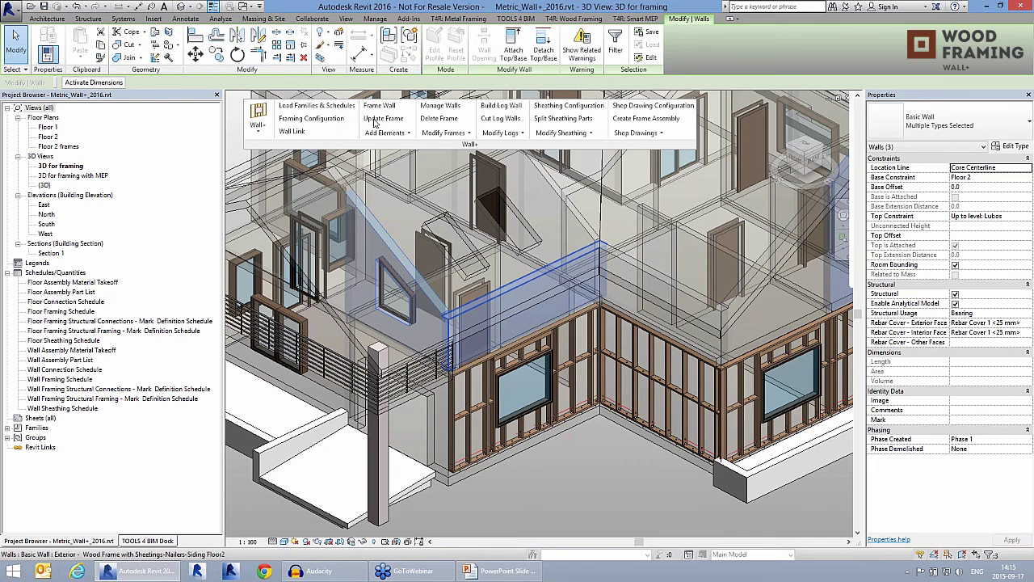
pyautogui.click(379, 107)
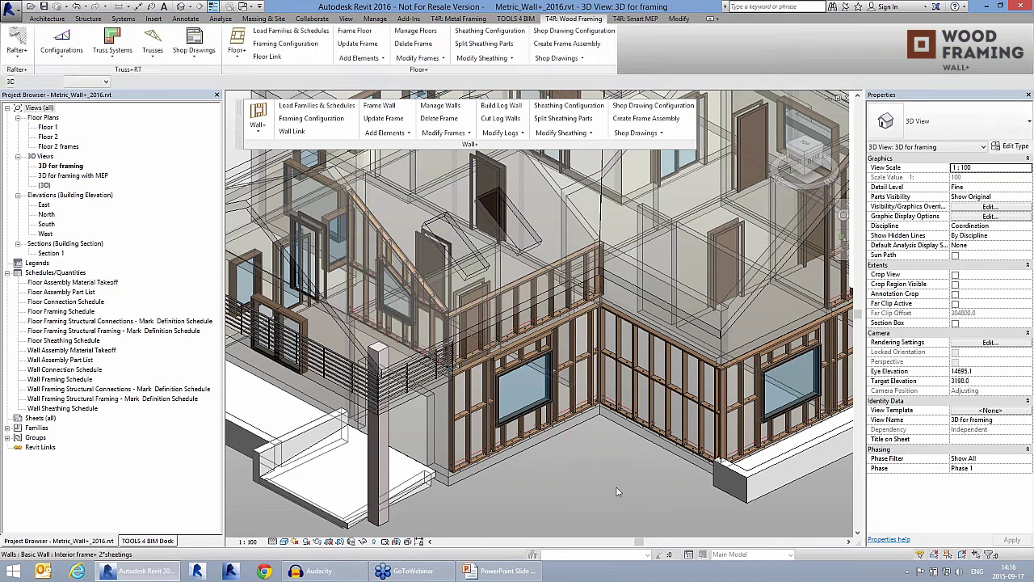
# Examine the new Floor 2 frames around the sloped wall, its trapezoidal window, the low wall and the gable wall.
pyautogui.scroll(2, 341, 289)
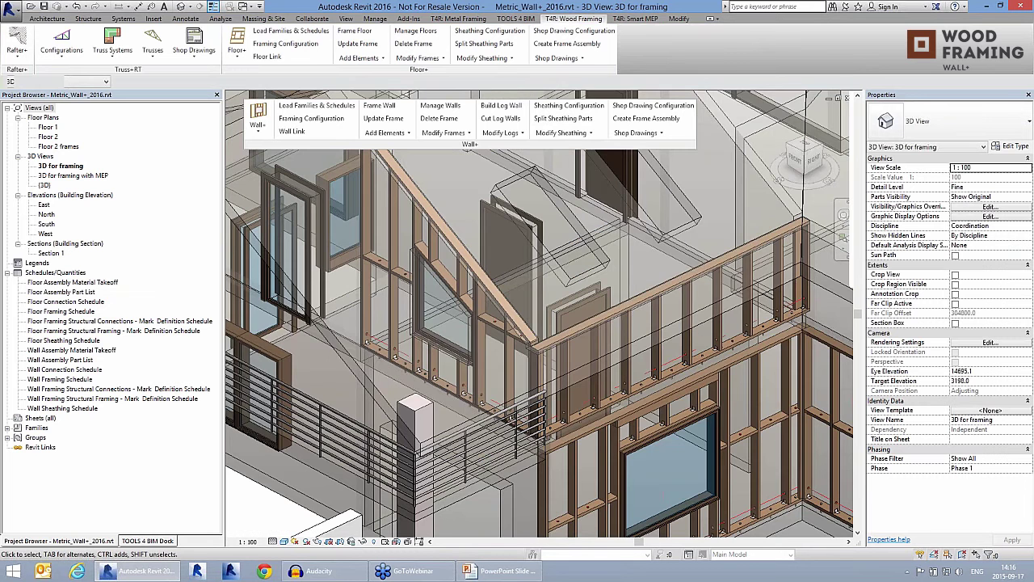
pyautogui.scroll(1, 539, 314)
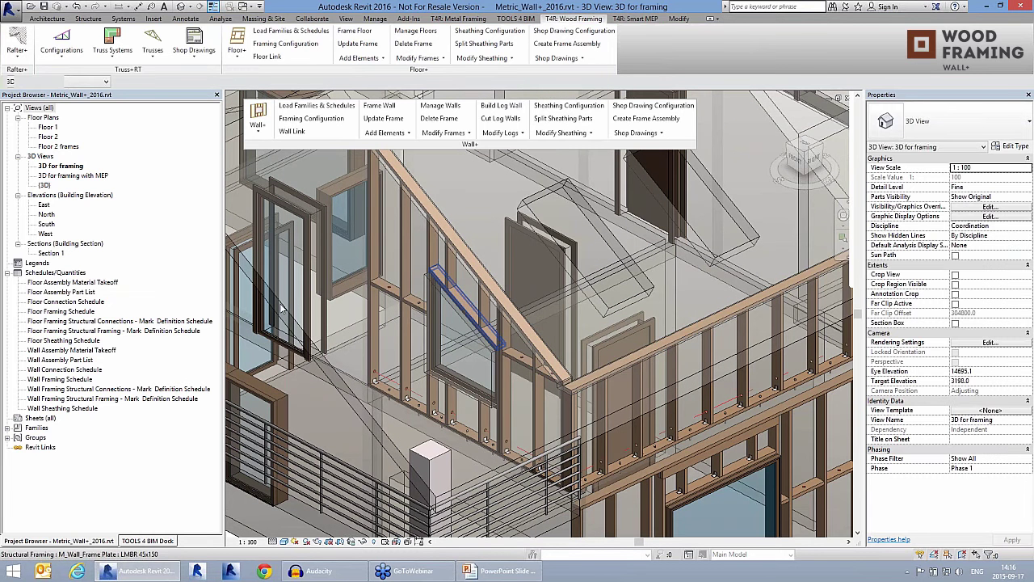
pyautogui.keyDown('shift'); pyautogui.moveTo(282, 309); pyautogui.dragTo(298, 200, button='middle'); pyautogui.keyUp('shift')
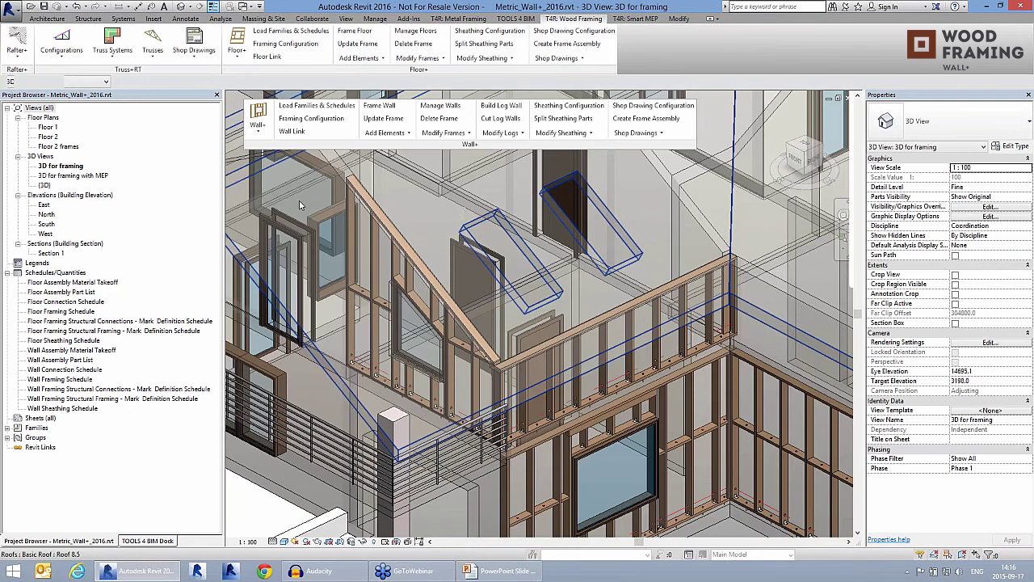
pyautogui.scroll(-1, 299, 200)
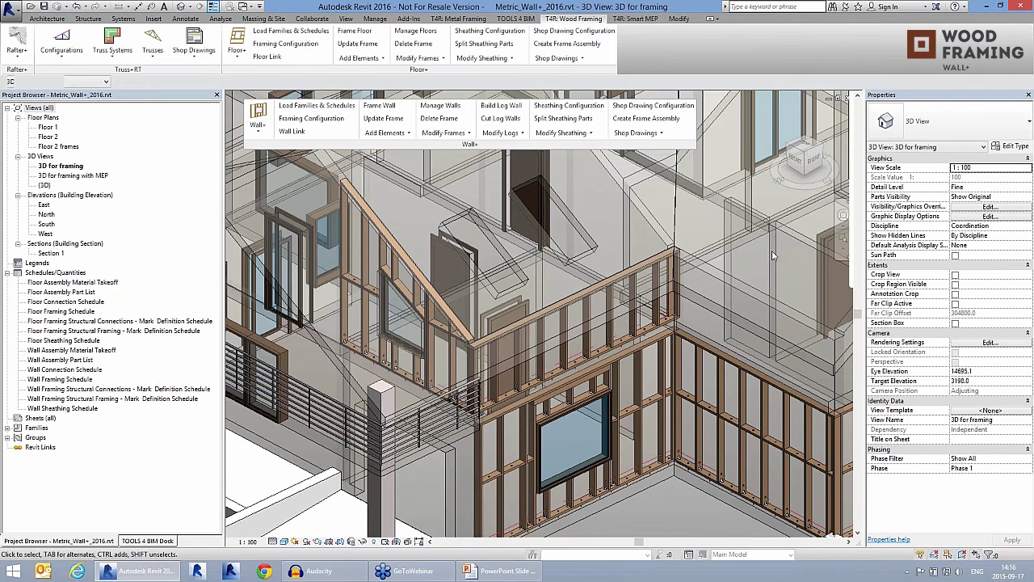
pyautogui.keyDown('shift'); pyautogui.moveTo(771, 251); pyautogui.dragTo(669, 227, button='middle'); pyautogui.keyUp('shift')
pyautogui.scroll(3, 669, 227)
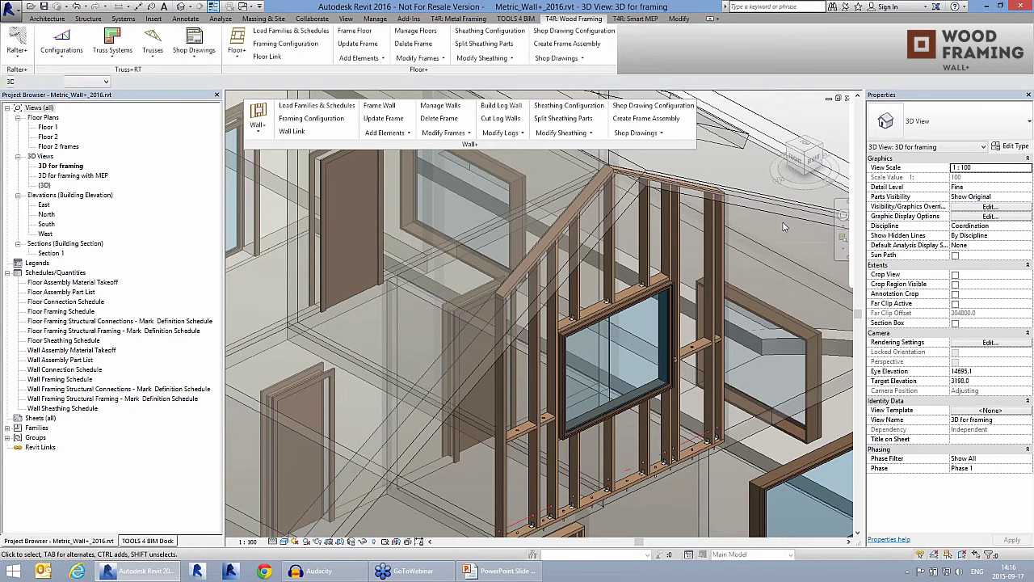
pyautogui.scroll(-5, 782, 223)
pyautogui.scroll(2, 462, 395)
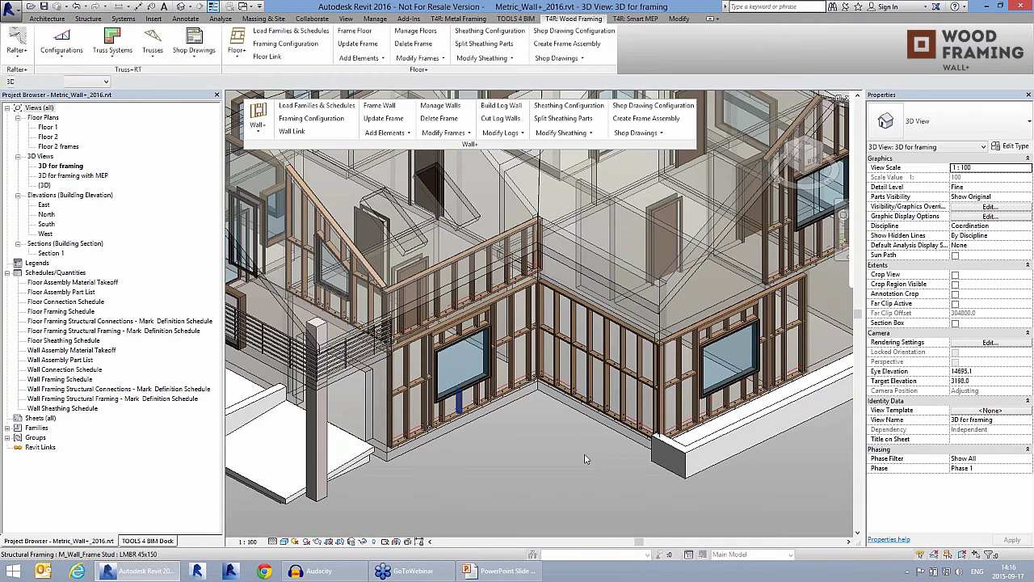
# Move the Floor 1 window along its framed wall towards the inner corner and update that wall's frame, accepting the duplicate-instances warning.
pyautogui.scroll(2, 462, 384)
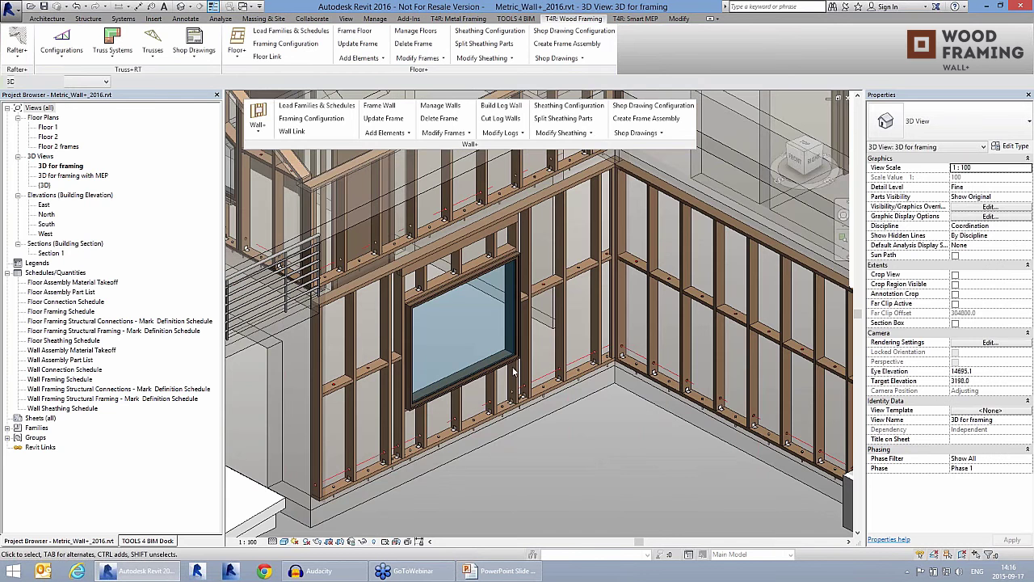
pyautogui.click(513, 371)
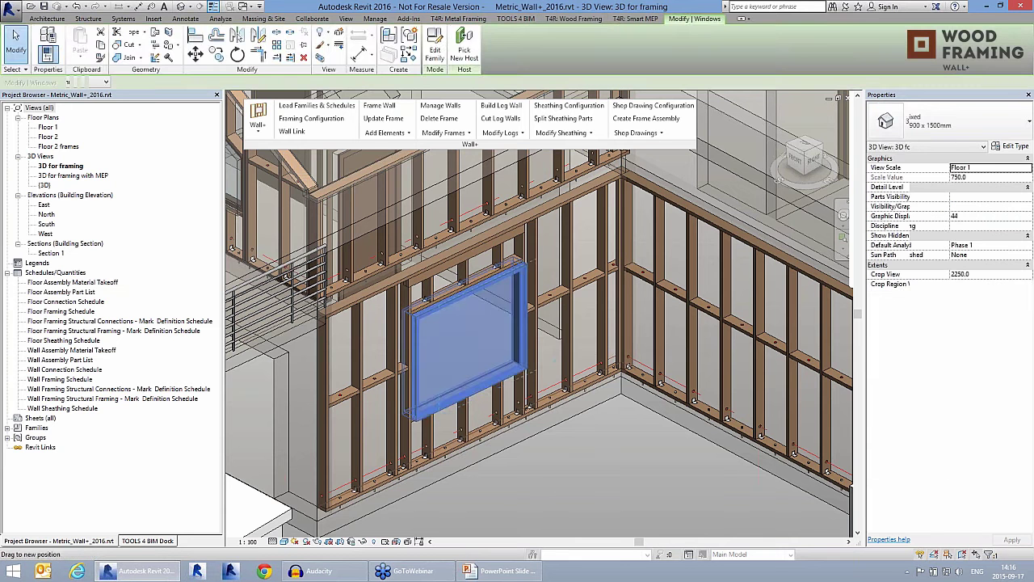
pyautogui.press('Escape')
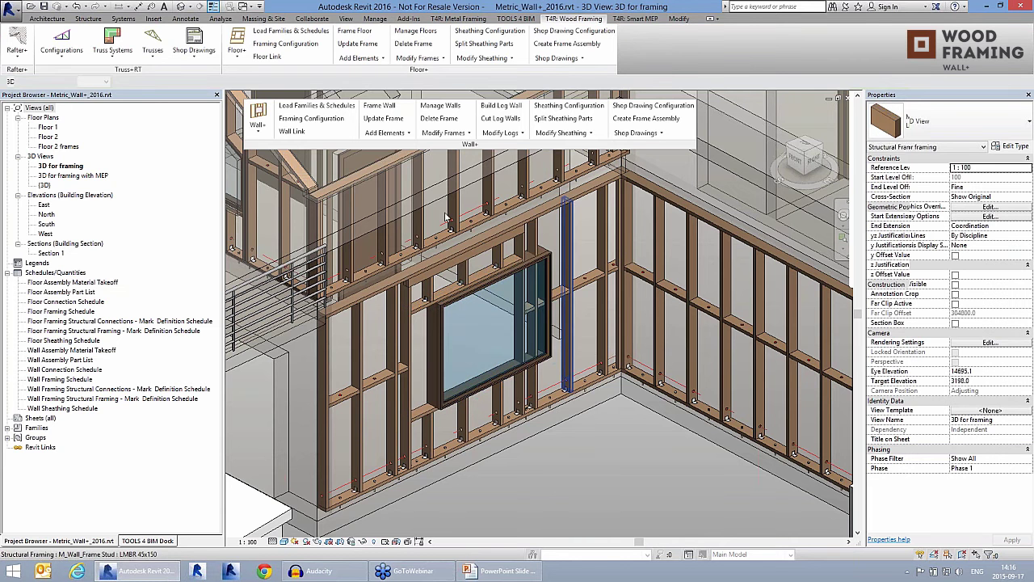
pyautogui.click(445, 217)
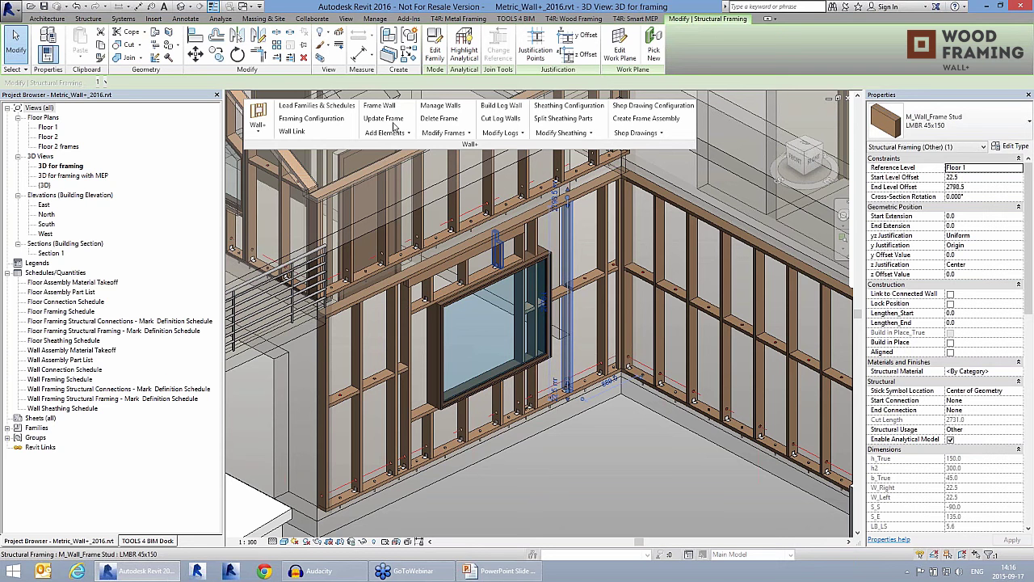
pyautogui.click(384, 119)
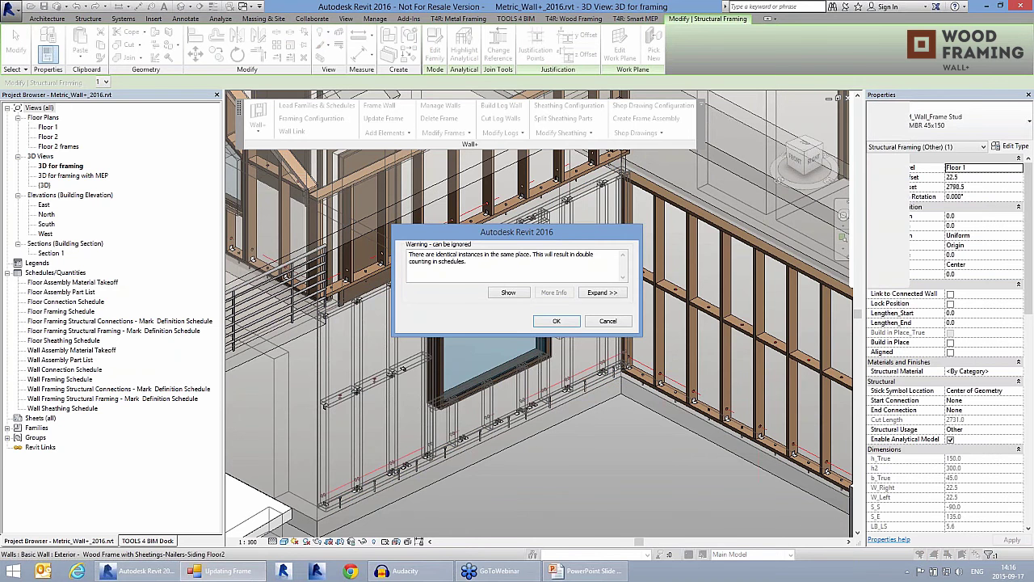
pyautogui.press('Return')
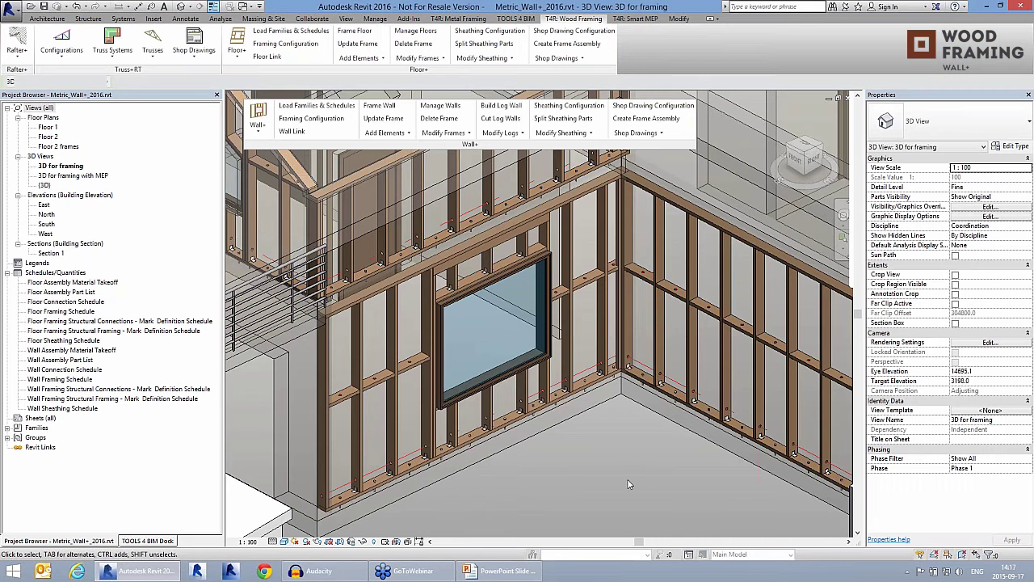
# Modify the wall framing of the neighbouring Floor 1 wall with a window, enabling the alternating offset for its bridging/nogging.
pyautogui.moveTo(628, 480); pyautogui.dragTo(625, 473, button='middle')
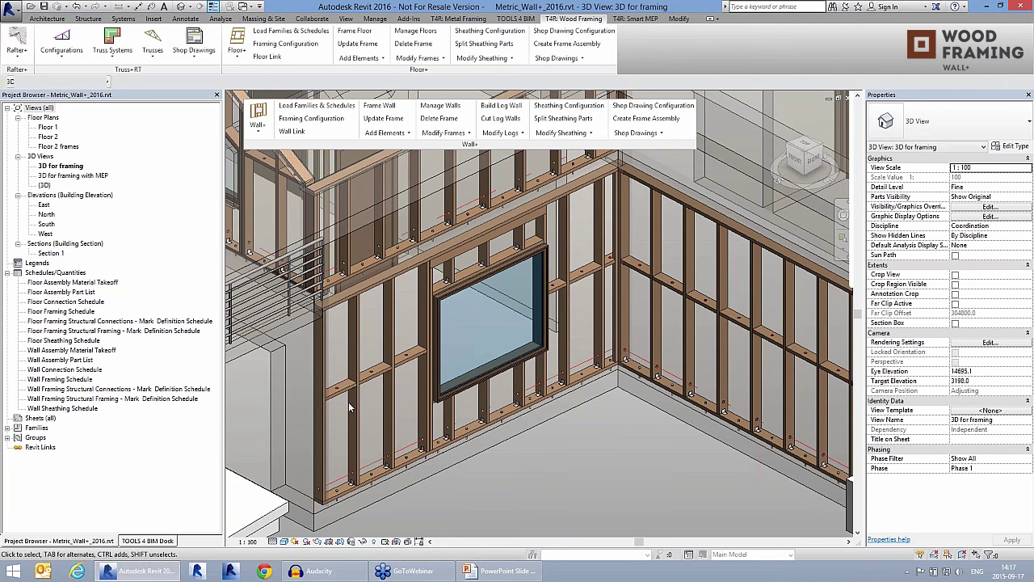
pyautogui.keyDown('shift'); pyautogui.moveTo(348, 401); pyautogui.dragTo(634, 278, button='middle'); pyautogui.keyUp('shift')
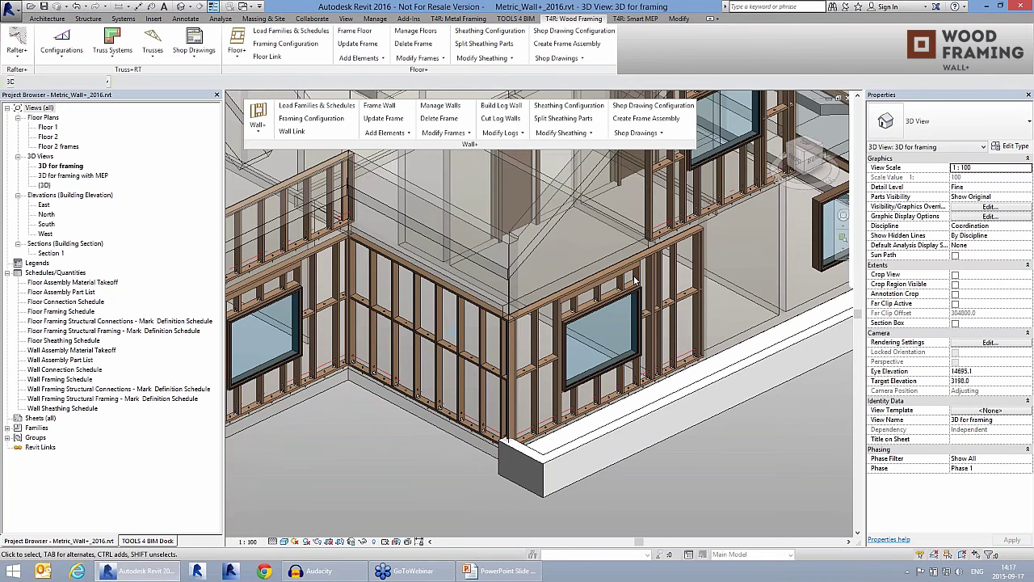
pyautogui.scroll(3, 611, 341)
pyautogui.click(504, 348)
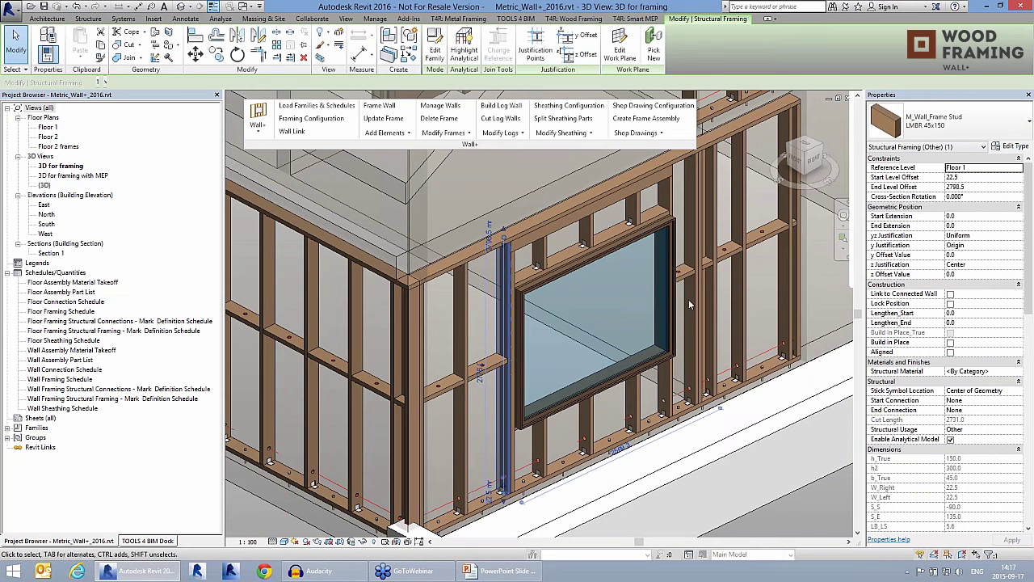
pyautogui.scroll(-1, 494, 254)
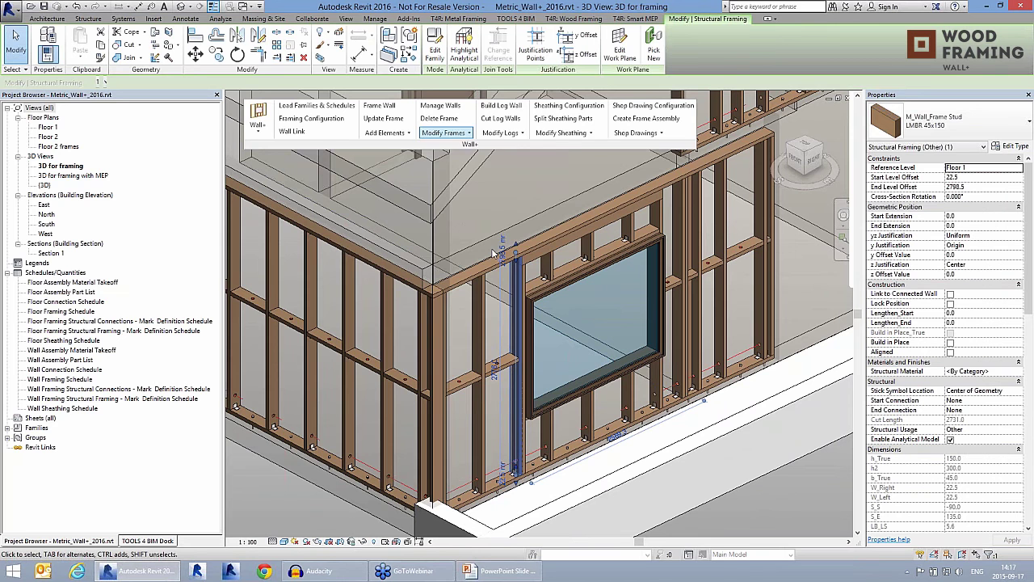
pyautogui.click(444, 133)
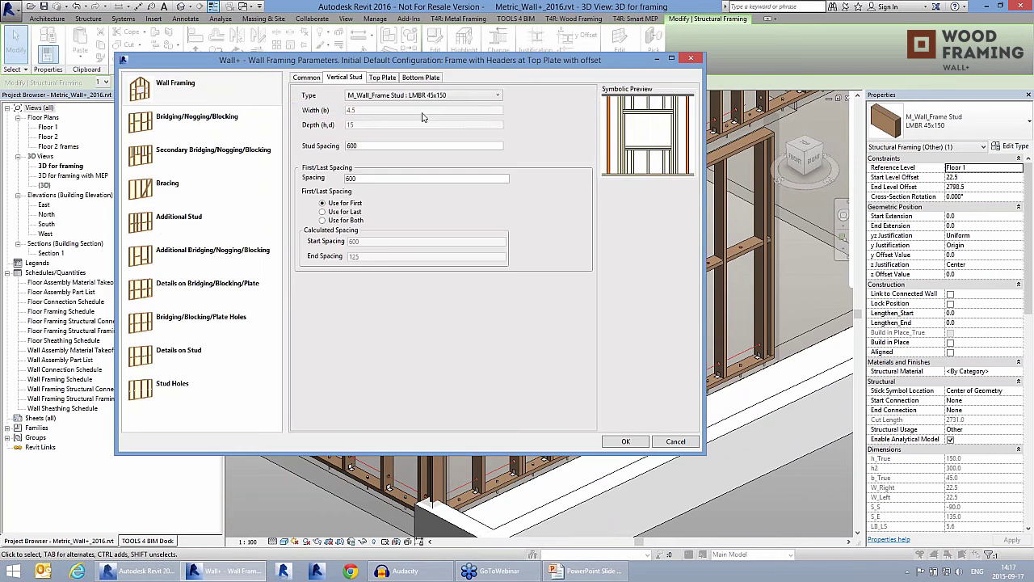
pyautogui.click(246, 129)
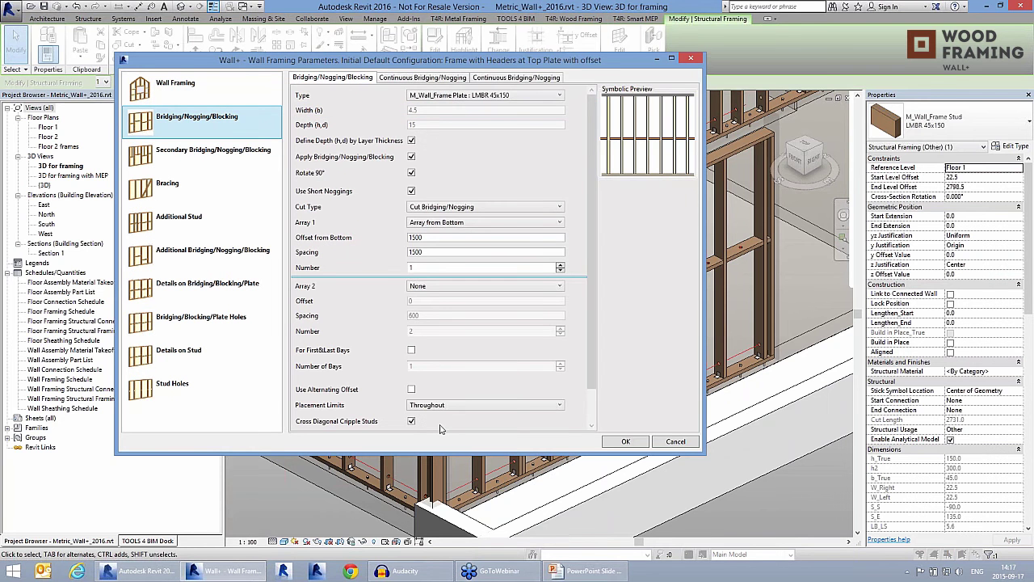
pyautogui.click(411, 390)
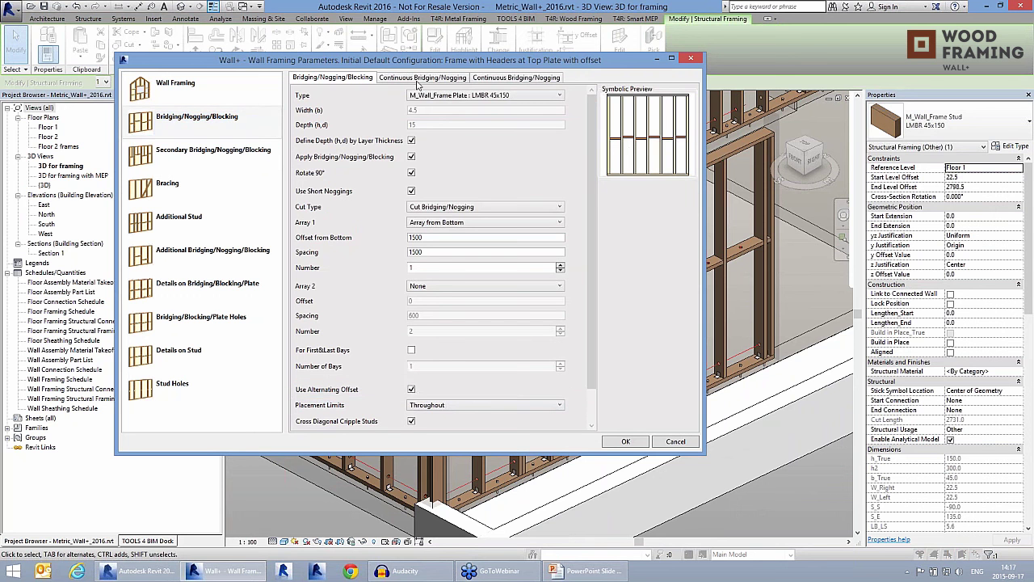
# Review both continuous bridging/nogging configurations of that wall and apply the wall framing parameters.
pyautogui.click(419, 78)
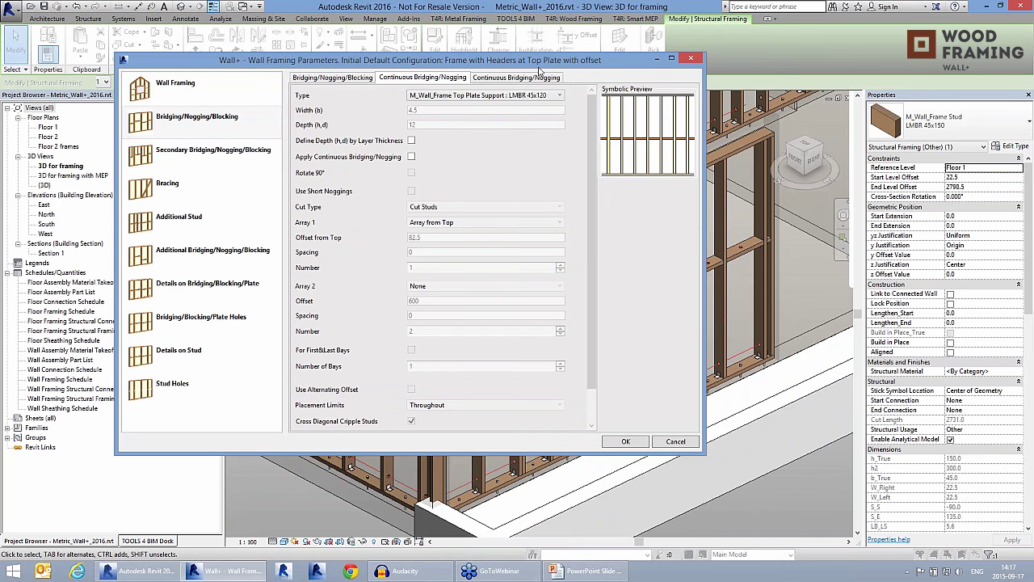
pyautogui.click(550, 78)
pyautogui.moveTo(529, 58); pyautogui.dragTo(541, 101)
pyautogui.click(415, 389)
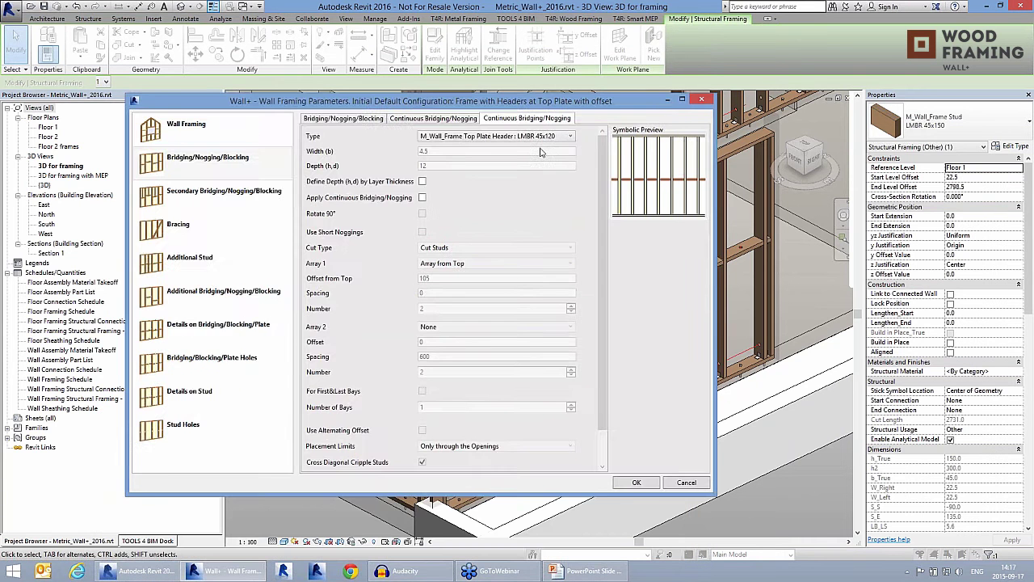
pyautogui.click(636, 481)
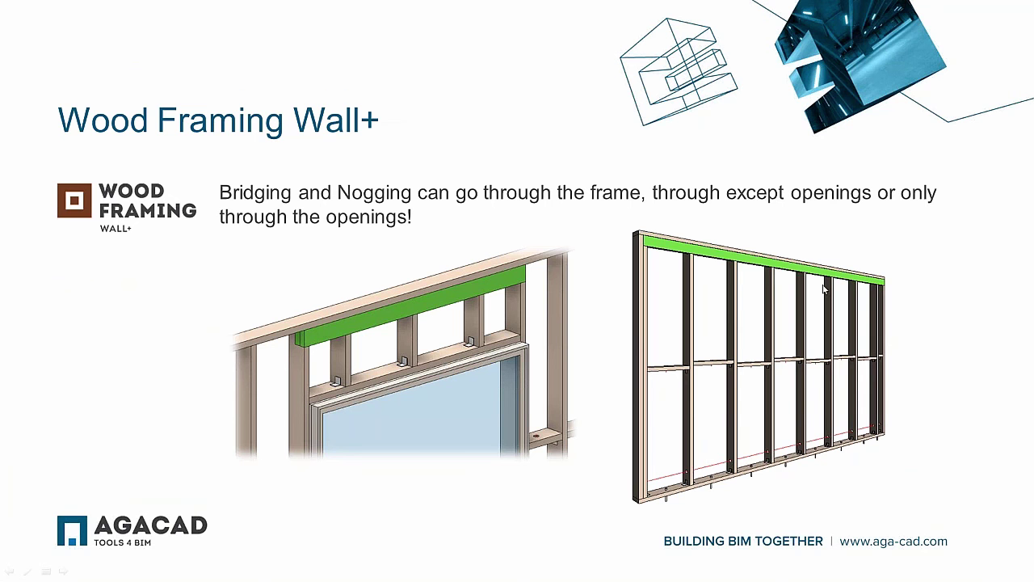
# Switch from the presentation back to Revit and open the opening framing parameters for the window's header plate.
pyautogui.hotkey('alt', 'Tab')
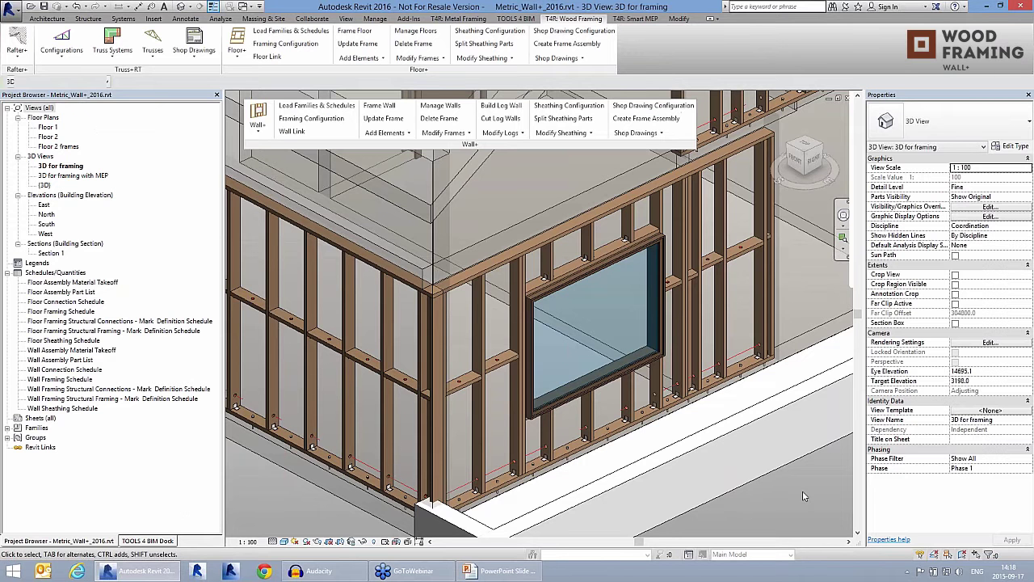
pyautogui.scroll(2, 546, 412)
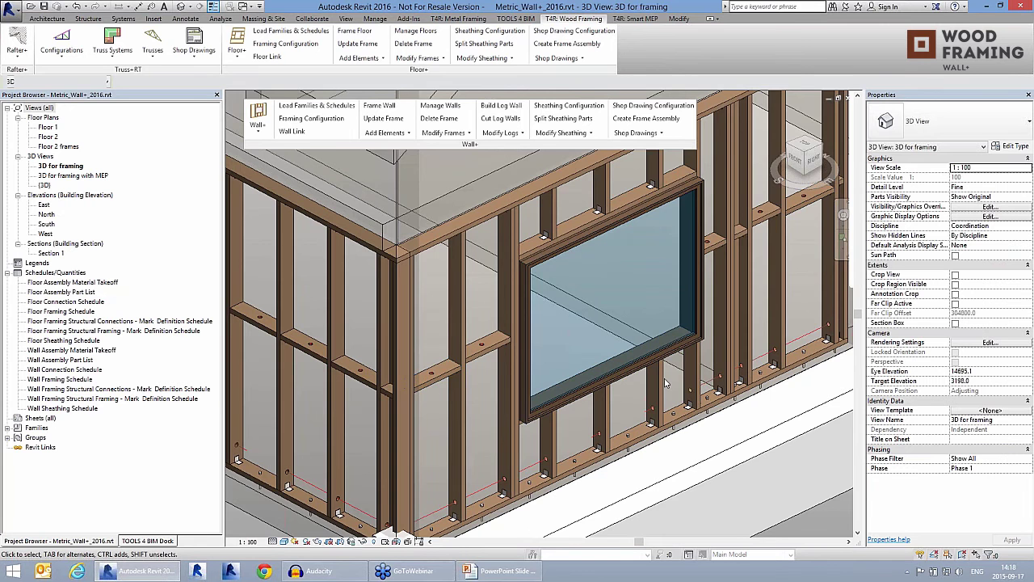
pyautogui.scroll(-1, 668, 384)
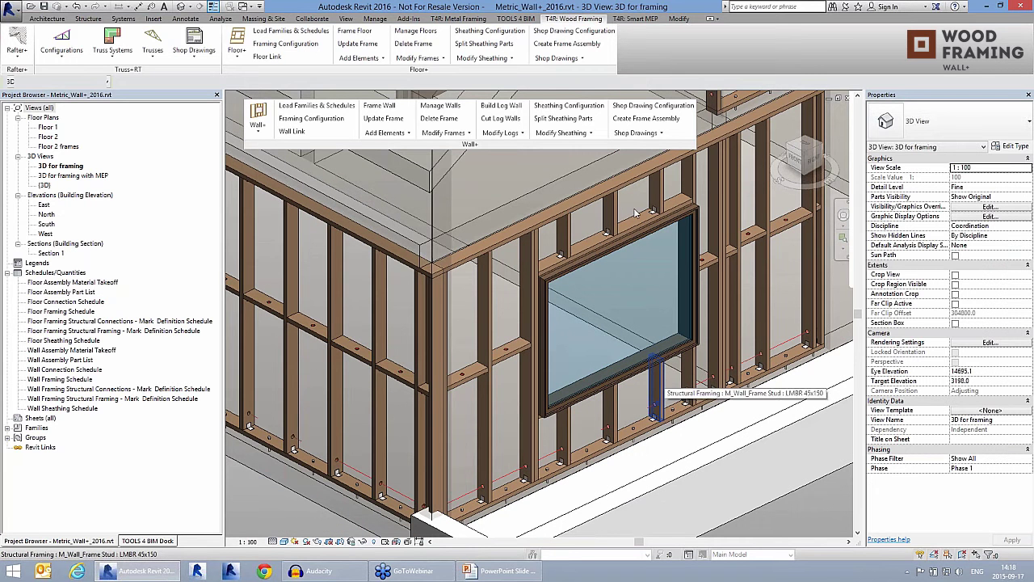
pyautogui.click(576, 251)
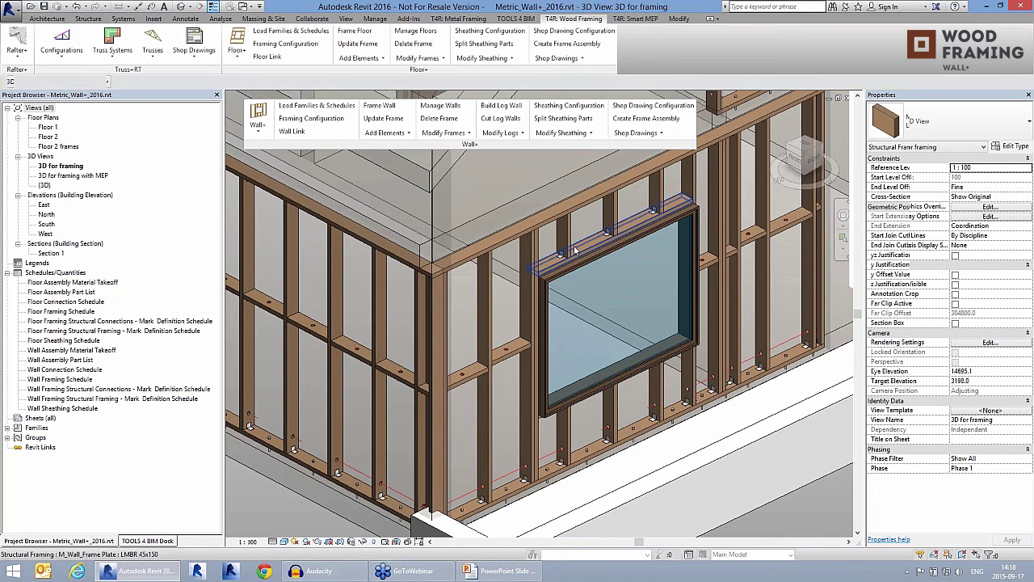
pyautogui.click(575, 250)
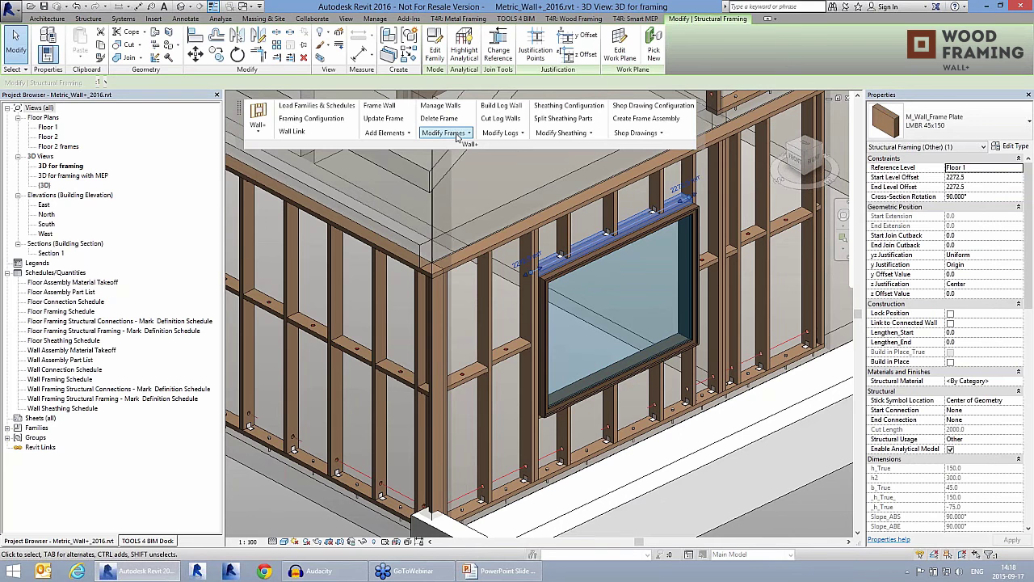
pyautogui.click(457, 137)
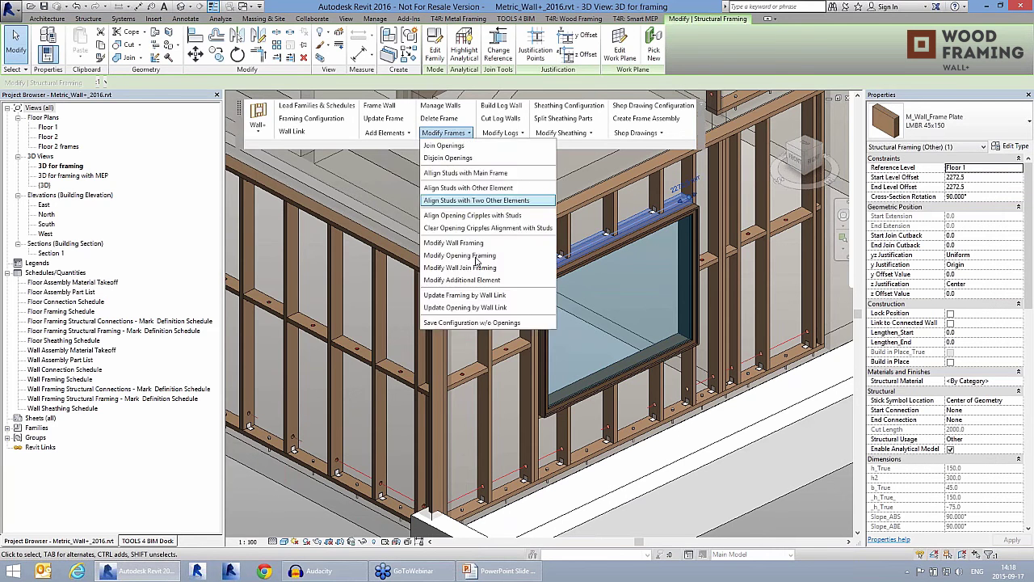
pyautogui.click(474, 256)
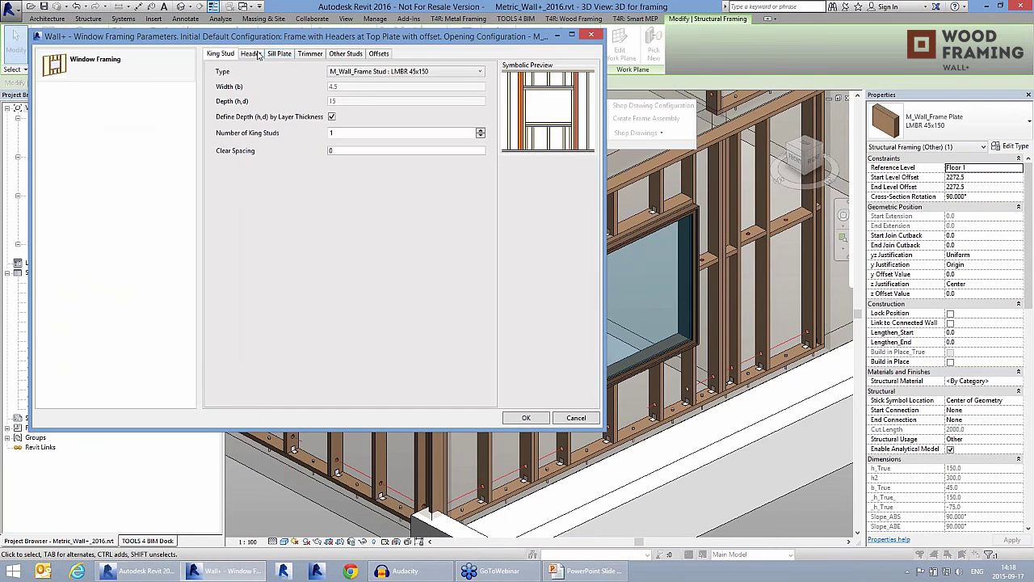
# Review the window's header and other stud settings, enable diagonal placing of its top cripple studs, and apply the opening framing parameters.
pyautogui.click(251, 53)
pyautogui.click(386, 228)
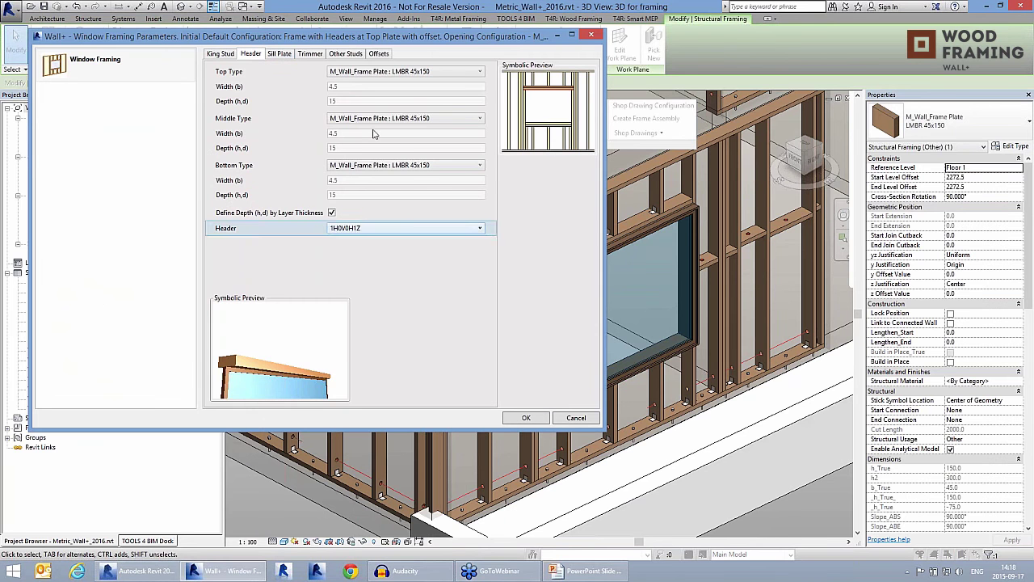
pyautogui.click(345, 53)
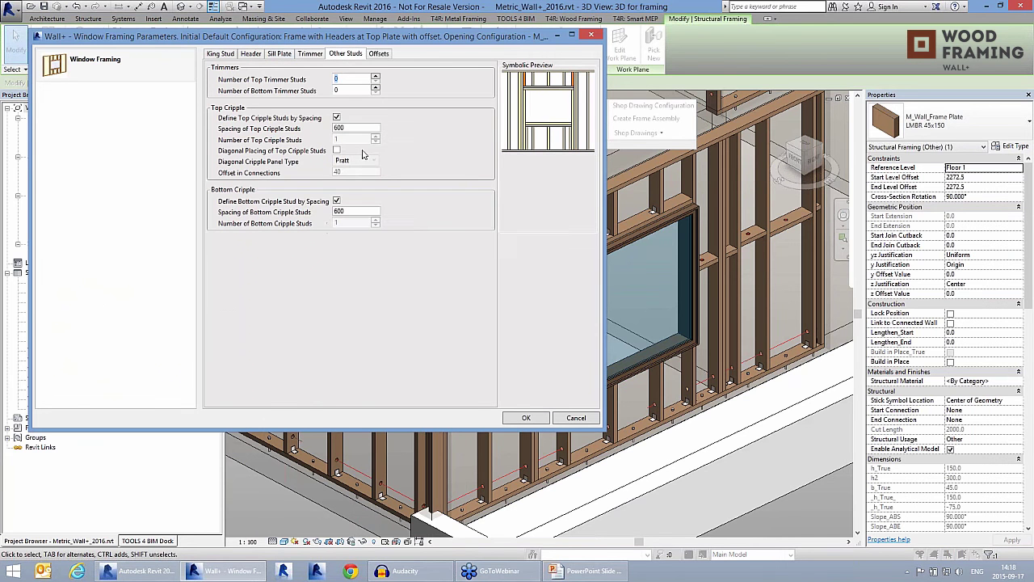
pyautogui.click(336, 151)
pyautogui.click(524, 418)
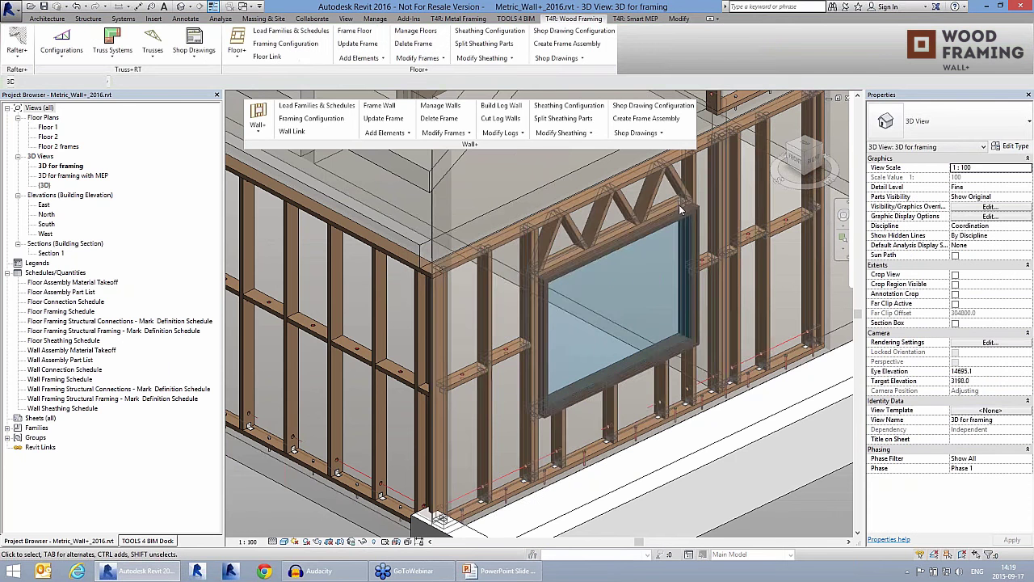
# Examine the diagonal cripples above the window and the anchors and clip angles along its wall's bottom plate, and switch to the presentation.
pyautogui.scroll(2, 681, 210)
pyautogui.moveTo(638, 208)
pyautogui.keyDown('shift'); pyautogui.mouseDown(button='middle')
pyautogui.moveTo(636, 188)
pyautogui.moveTo(644, 201)
pyautogui.mouseUp(button='middle'); pyautogui.keyUp('shift')
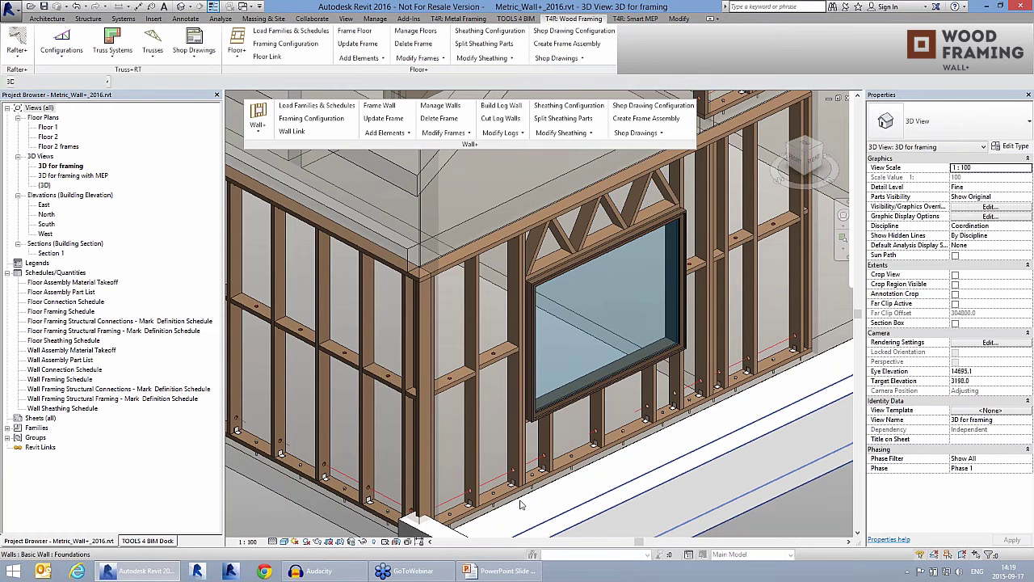
pyautogui.scroll(2, 520, 505)
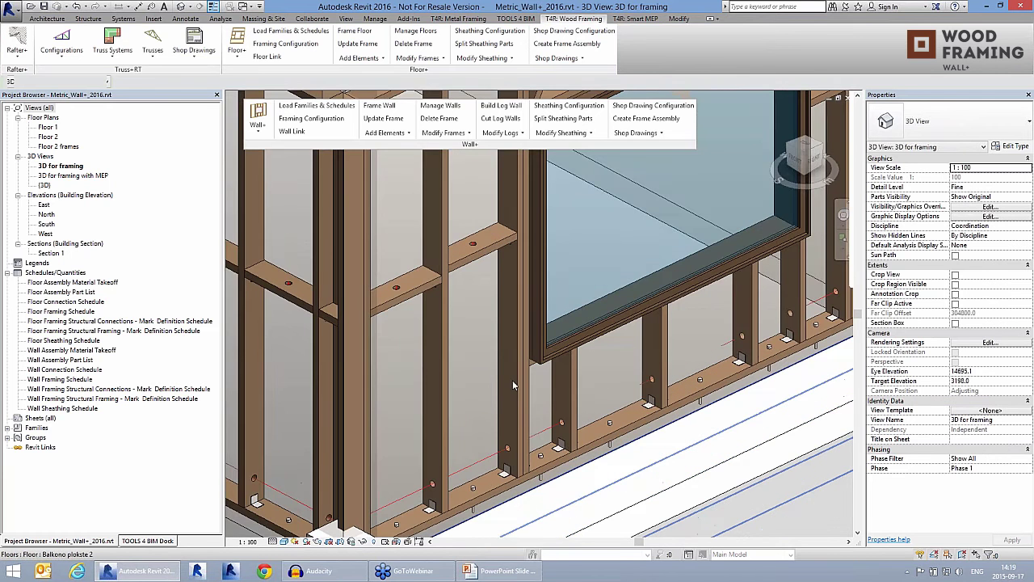
pyautogui.moveTo(506, 471); pyautogui.dragTo(512, 380, button='middle')
pyautogui.scroll(3, 512, 380)
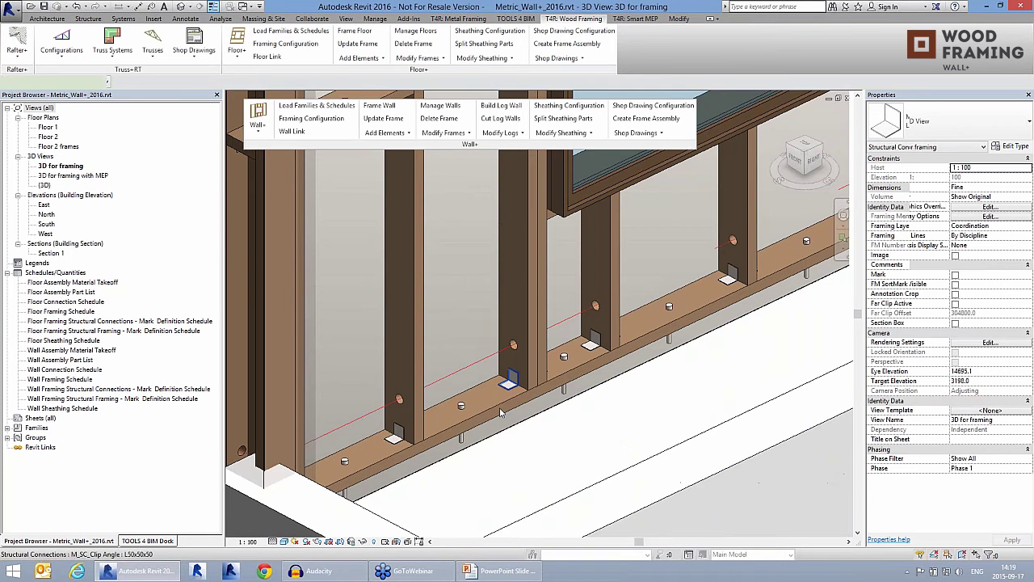
pyautogui.click(501, 413)
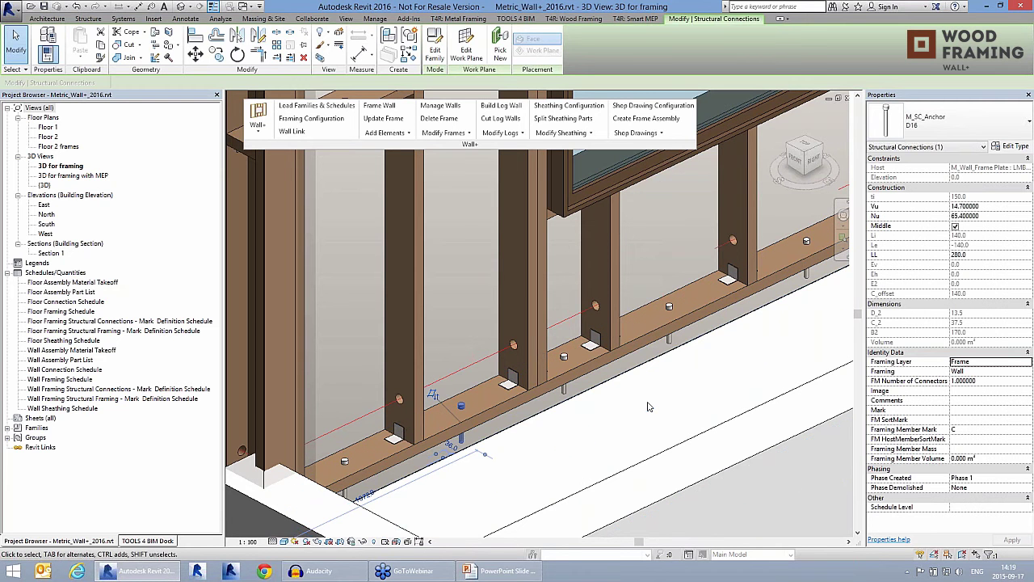
pyautogui.hotkey('alt', 'Tab')
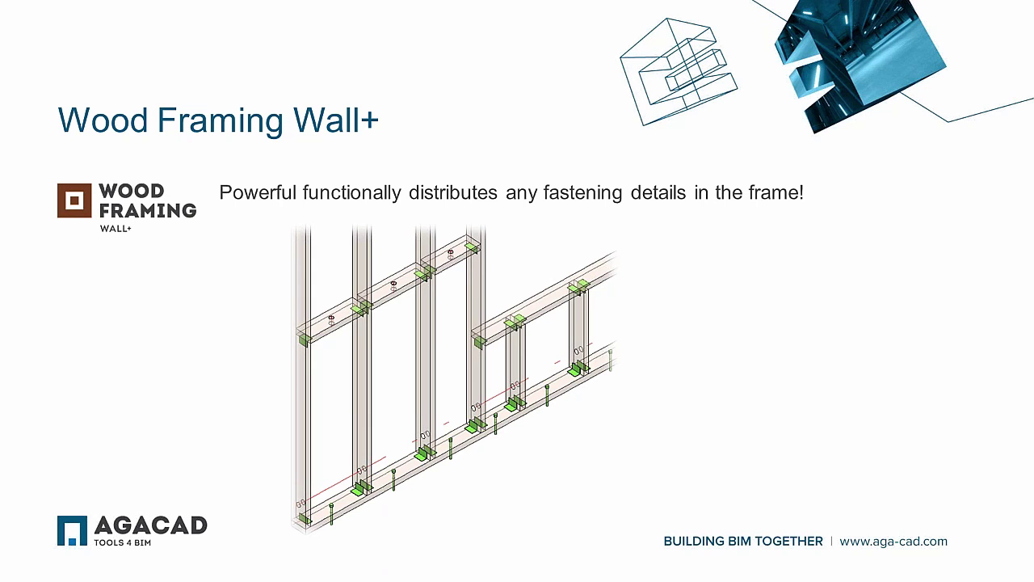
# Switch back to Revit and modify the wall join framing in the Floor 1 plan, using the 1Y2XS configuration for the L inner corner.
pyautogui.hotkey('alt', 'Tab')
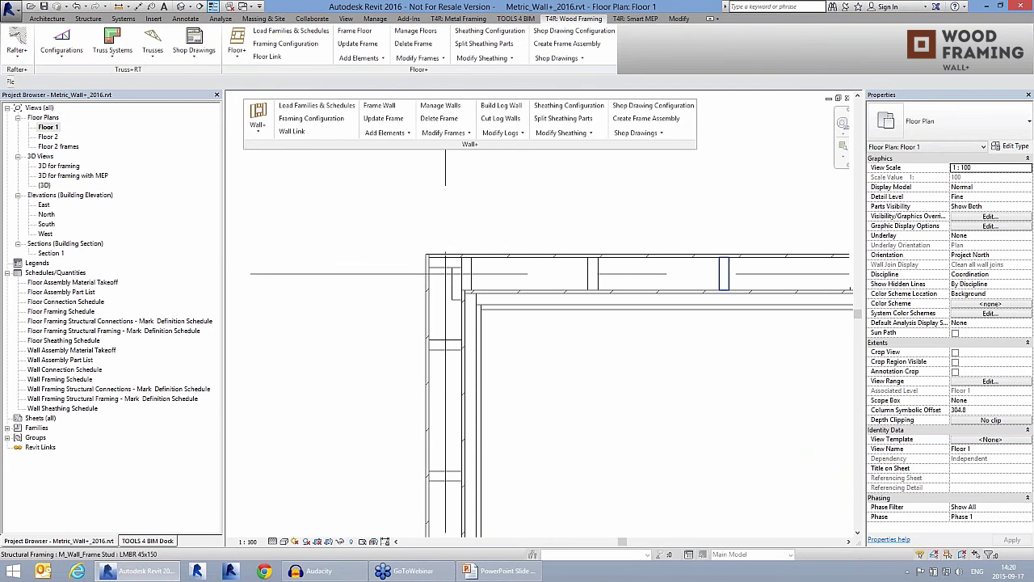
pyautogui.click(723, 275)
pyautogui.scroll(-2, 461, 262)
pyautogui.click(444, 133)
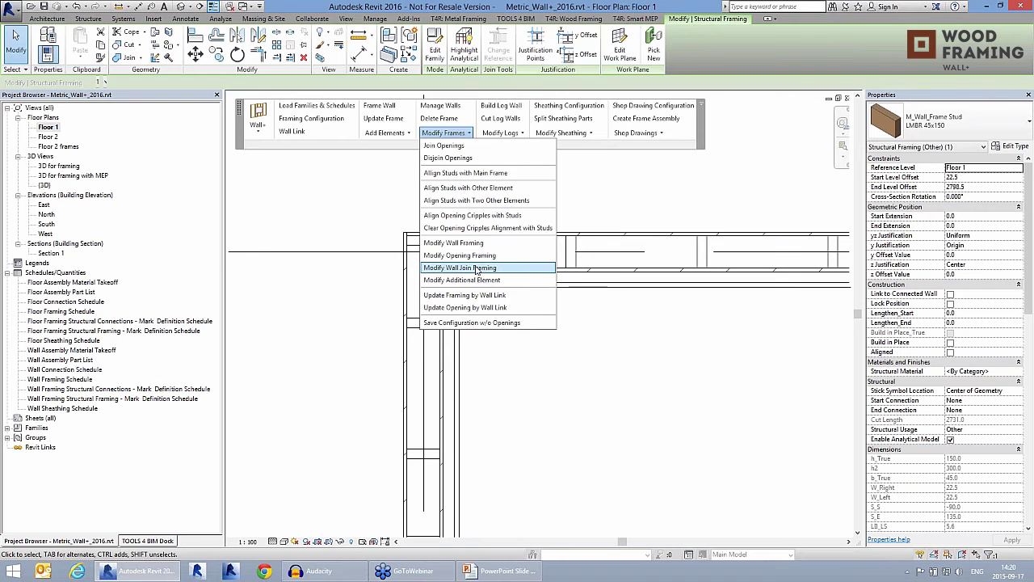
pyautogui.click(467, 267)
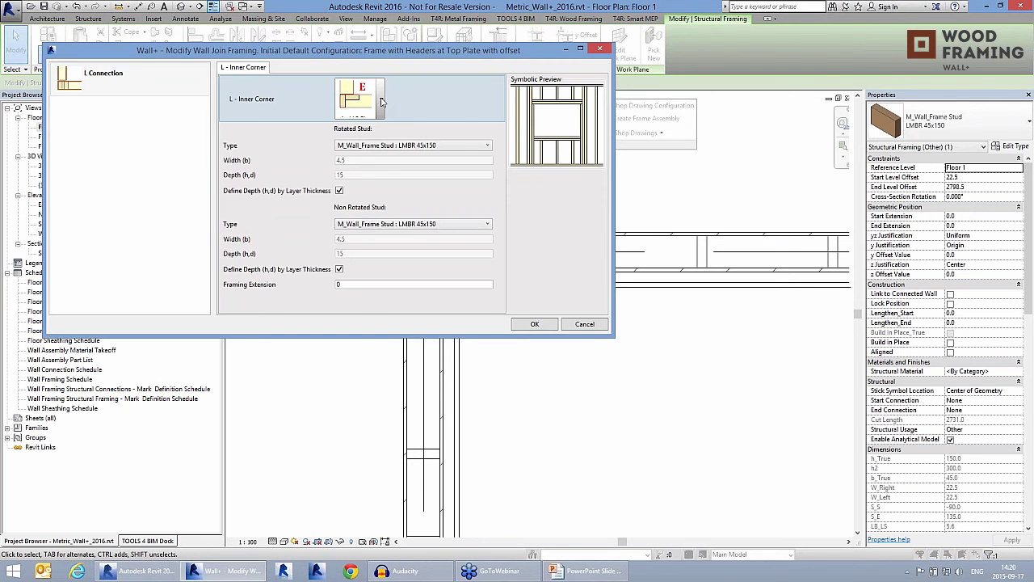
pyautogui.click(381, 100)
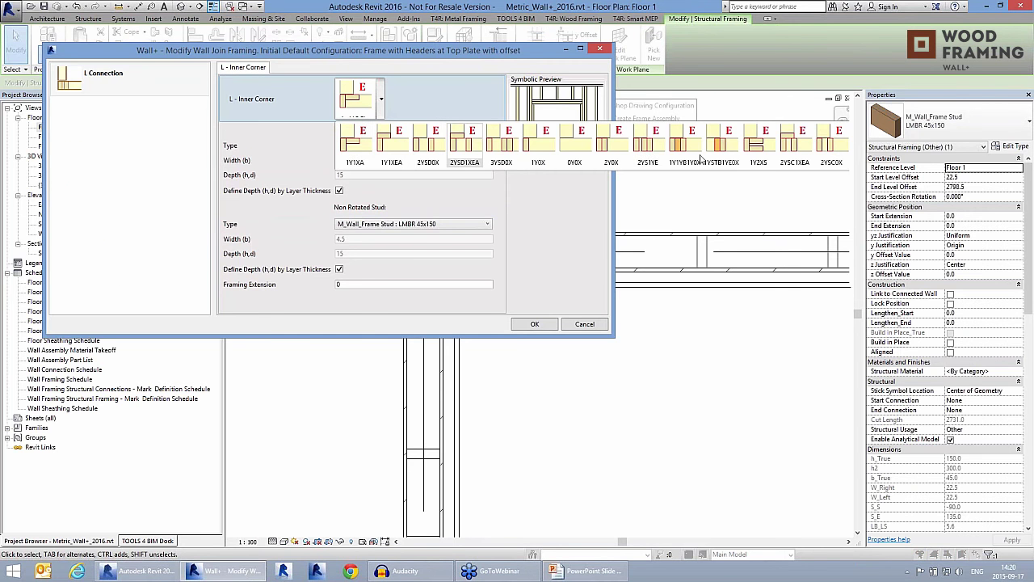
pyautogui.click(756, 143)
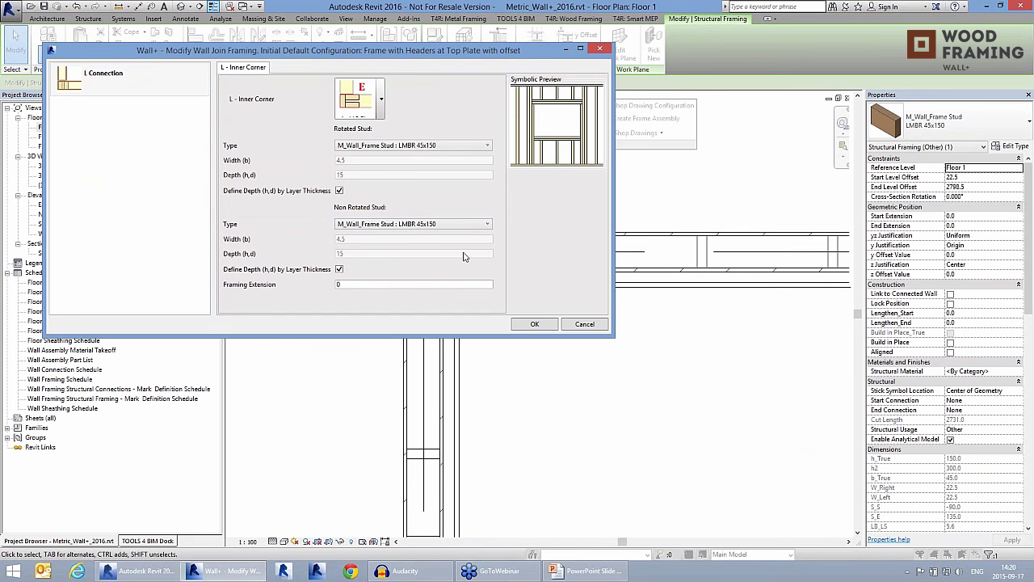
pyautogui.click(534, 325)
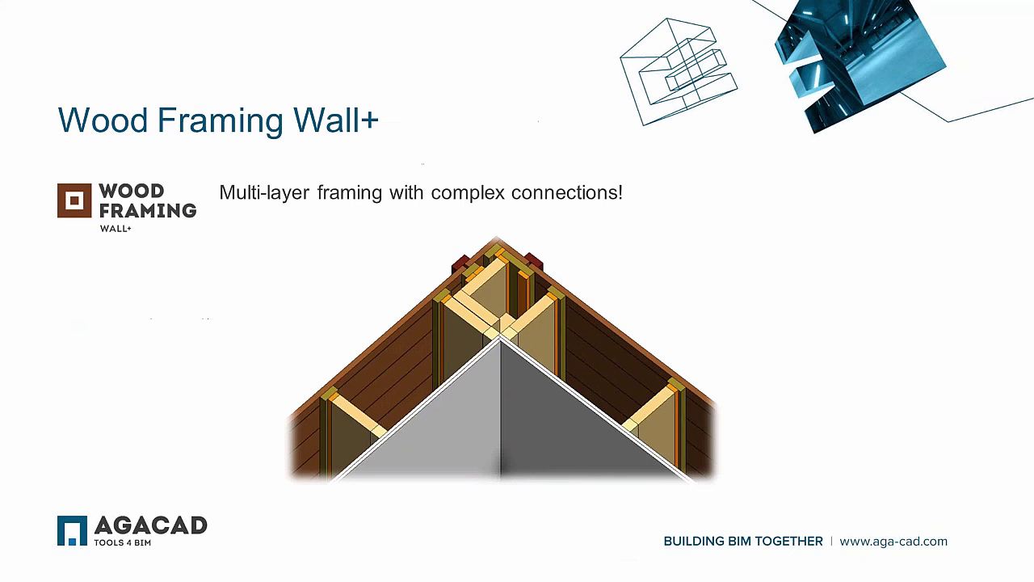
pyautogui.press('Right')
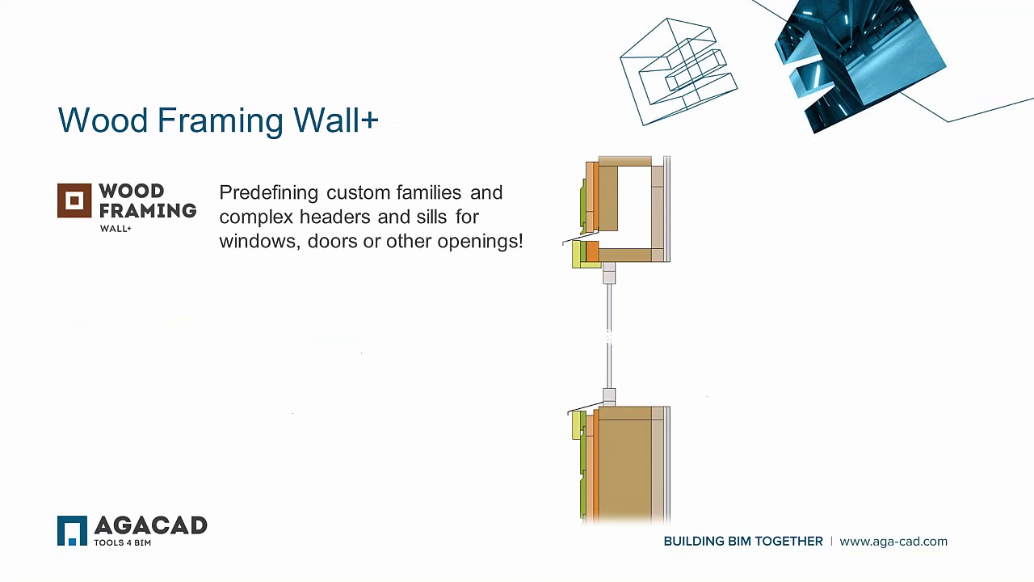
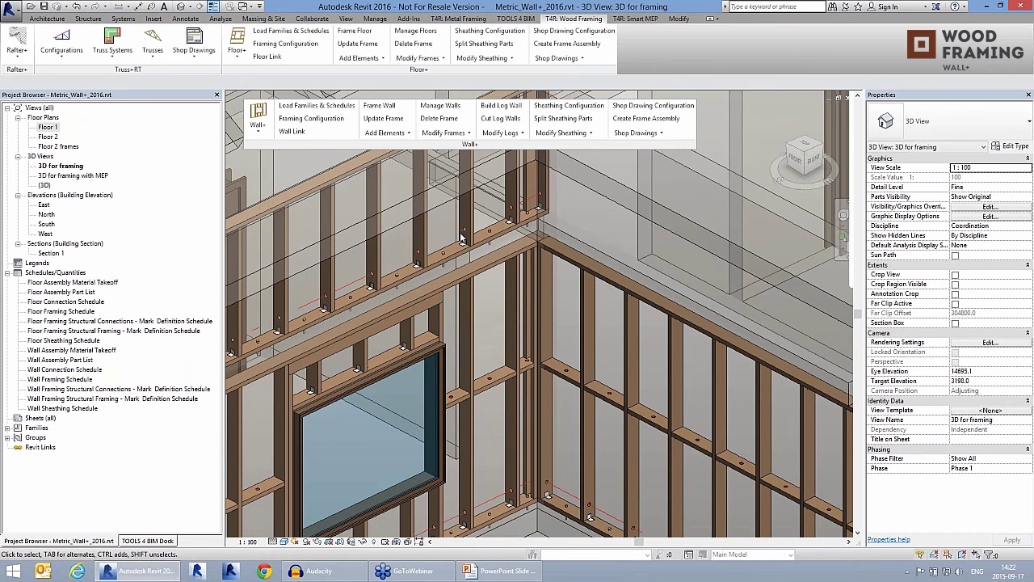
# Select the three adjoining Floor 1 exterior walls in the 3D framing view and add nailers to them.
pyautogui.scroll(-3, 488, 402)
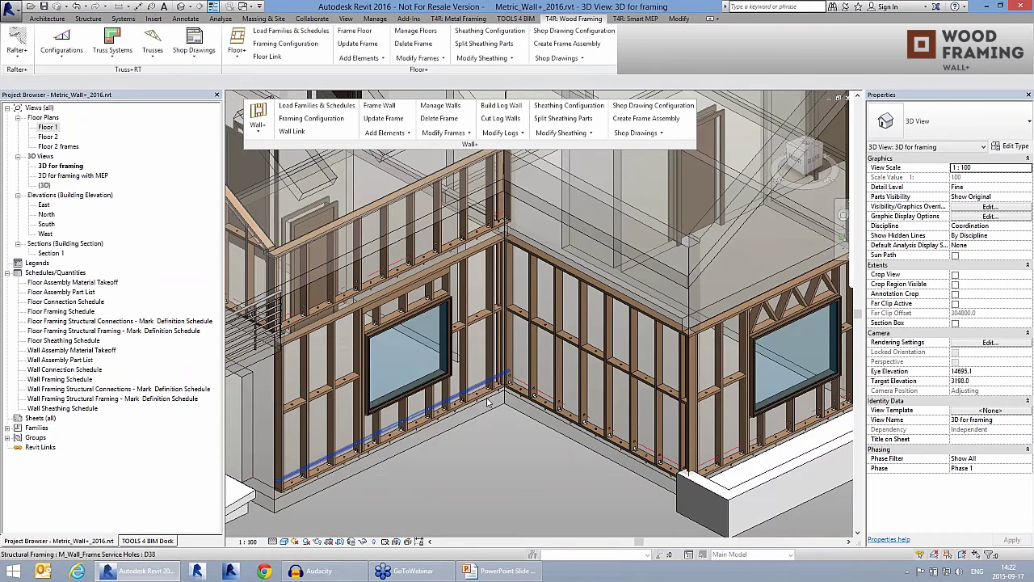
pyautogui.click(534, 392)
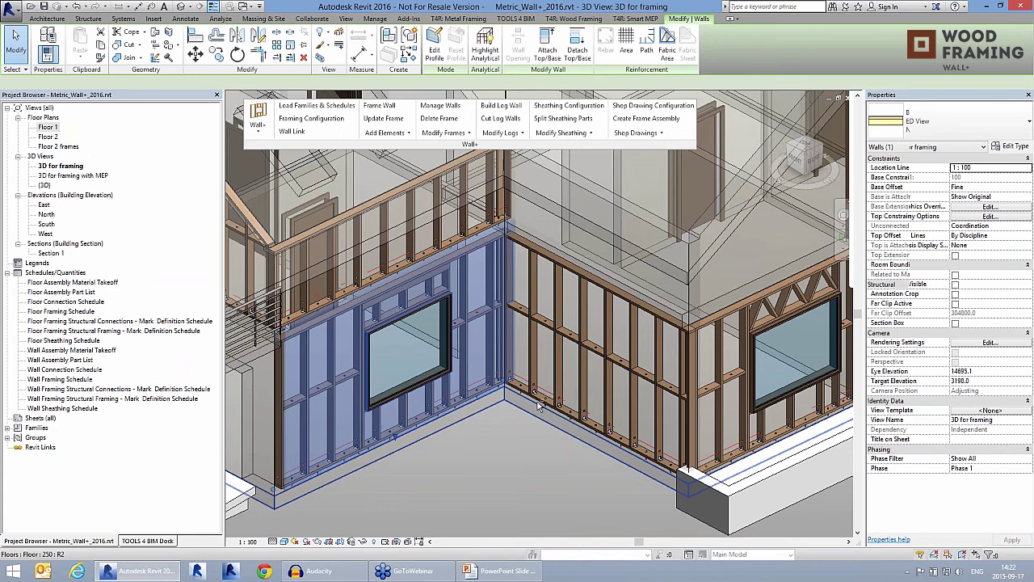
pyautogui.keyDown('ctrl'); pyautogui.click(539, 405); pyautogui.keyUp('ctrl')
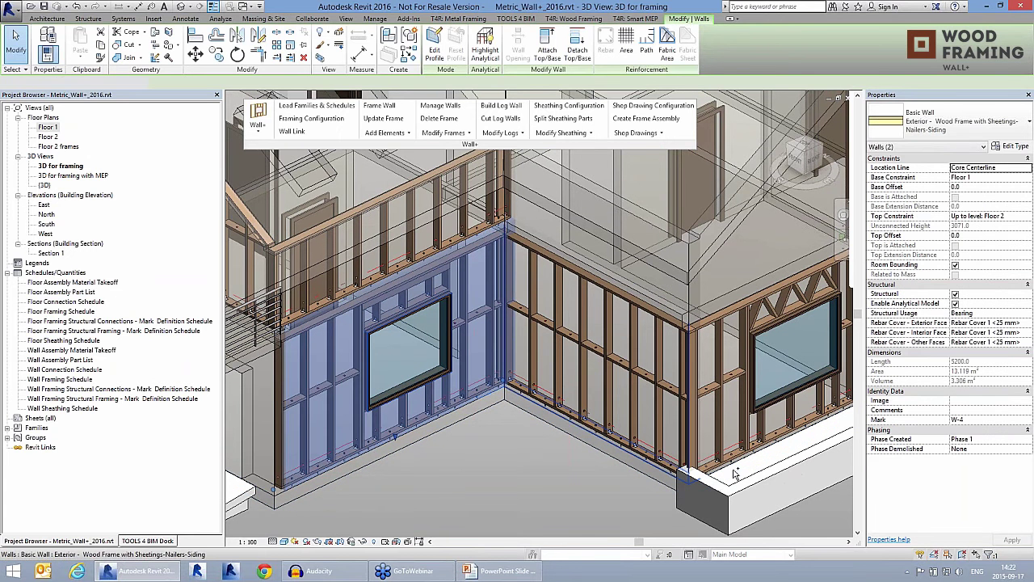
pyautogui.keyDown('ctrl'); pyautogui.click(732, 470); pyautogui.keyUp('ctrl')
pyautogui.keyDown('ctrl'); pyautogui.click(730, 465); pyautogui.keyUp('ctrl')
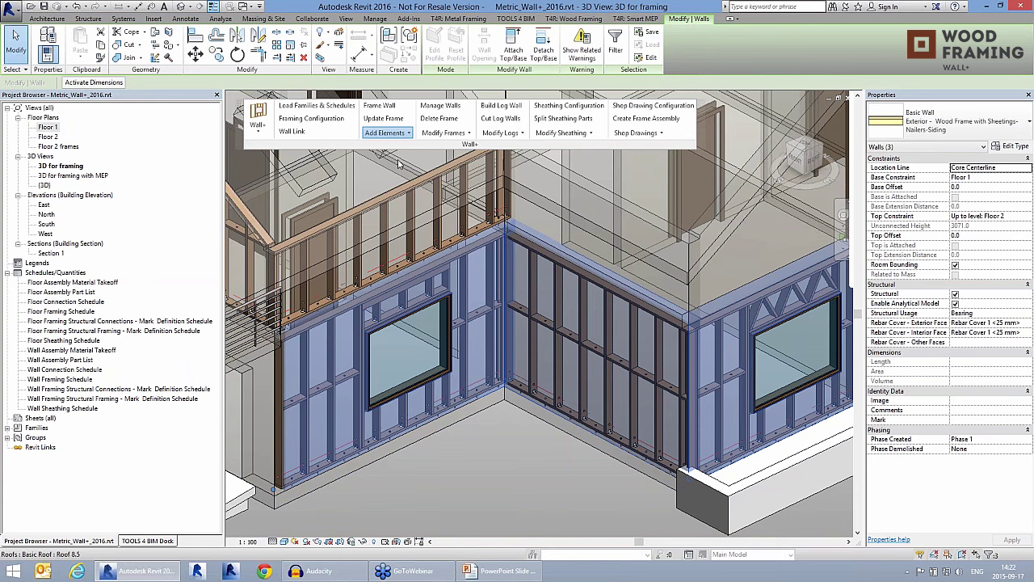
pyautogui.click(386, 133)
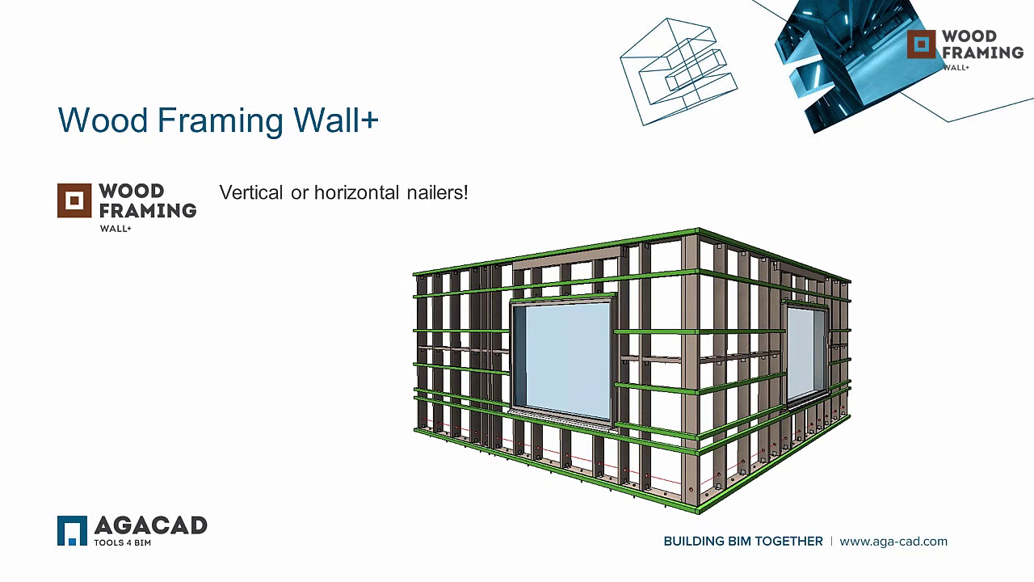
# Switch from the presentation back to Revit and align the nailer studs near the inner corner with the main frame.
pyautogui.hotkey('alt', 'Tab')
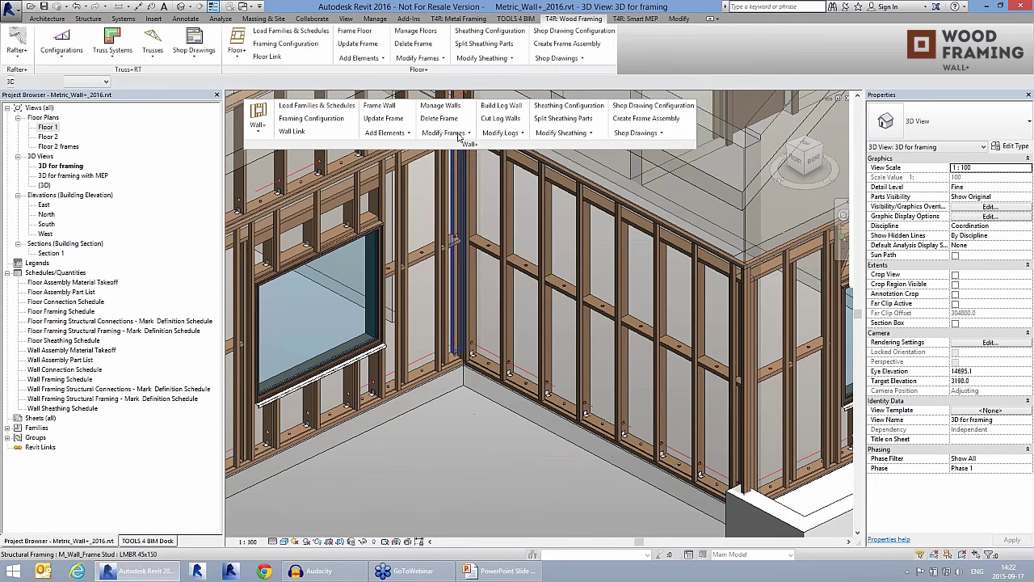
pyautogui.click(444, 132)
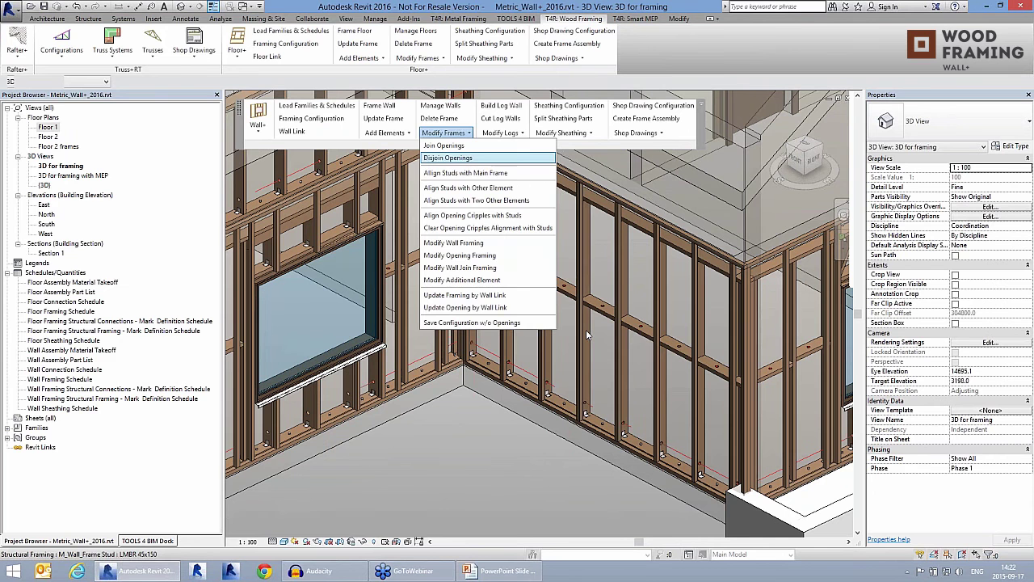
pyautogui.press('Return')
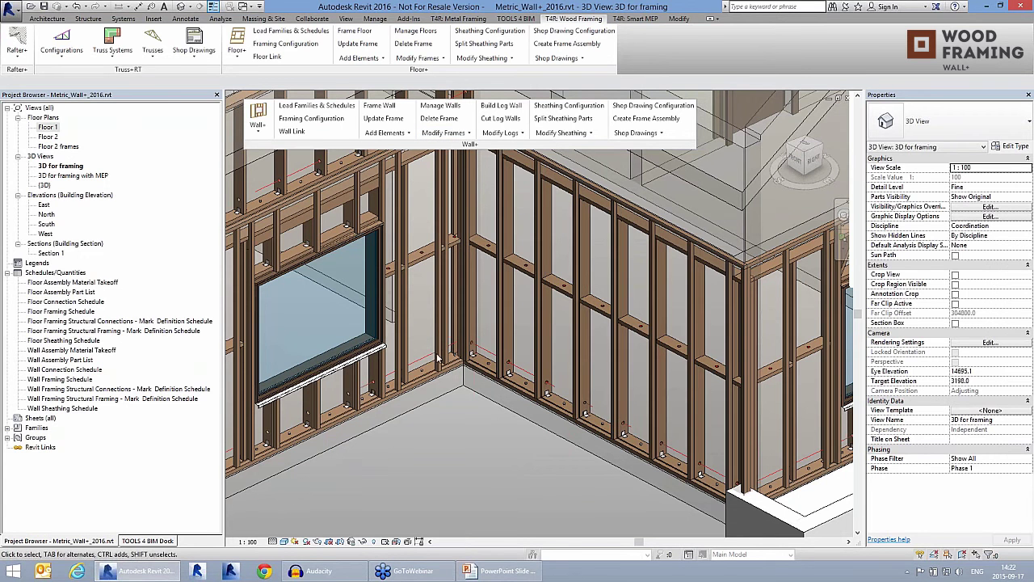
pyautogui.click(437, 358)
pyautogui.click(443, 132)
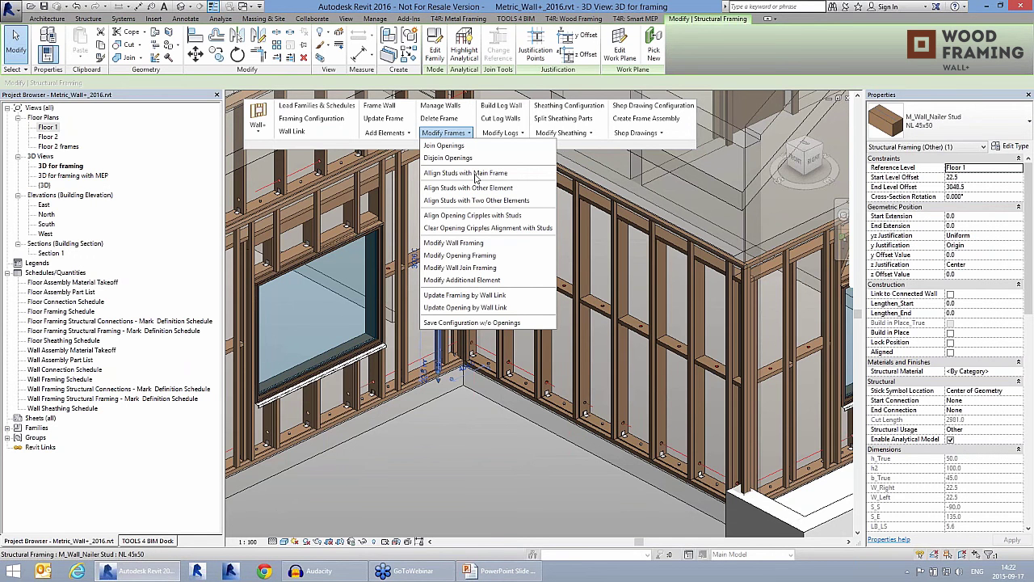
pyautogui.click(476, 174)
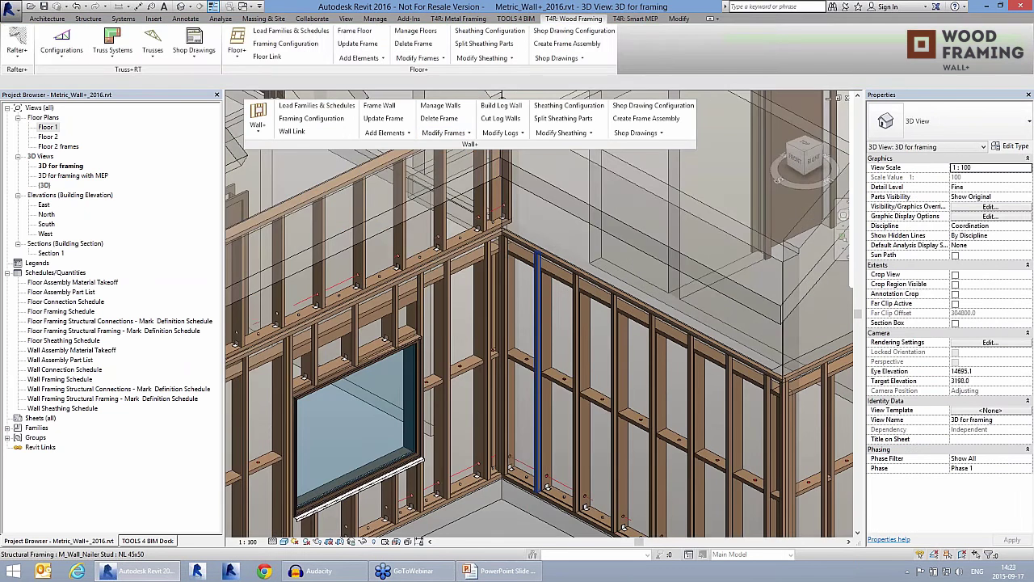
# Add an additional LMBR 45x120 stud to the wall beside the inner corner, offset 300 to the right of the selected stud.
pyautogui.scroll(-2, 539, 364)
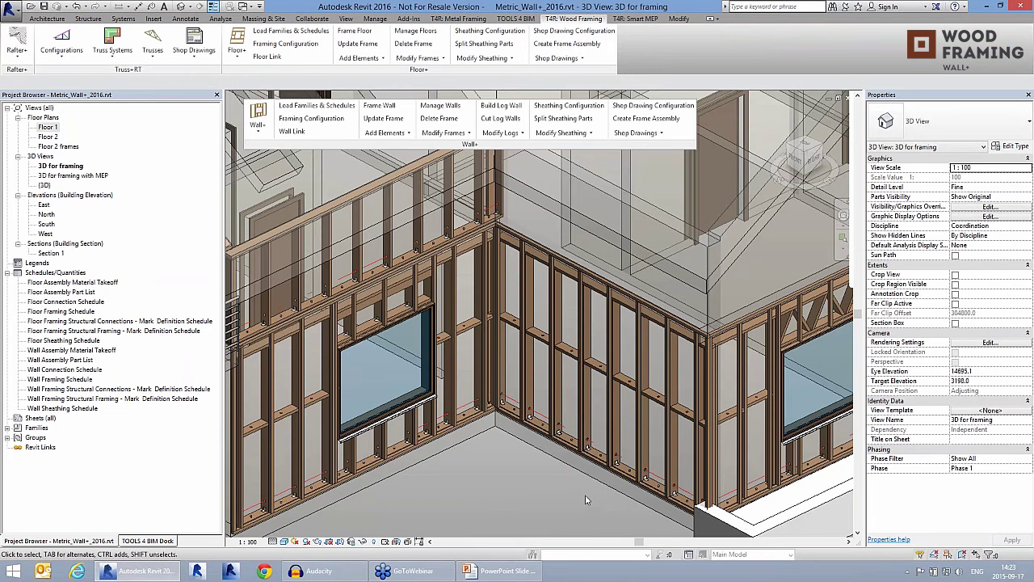
pyautogui.moveTo(586, 496); pyautogui.dragTo(582, 494, button='middle')
pyautogui.click(407, 133)
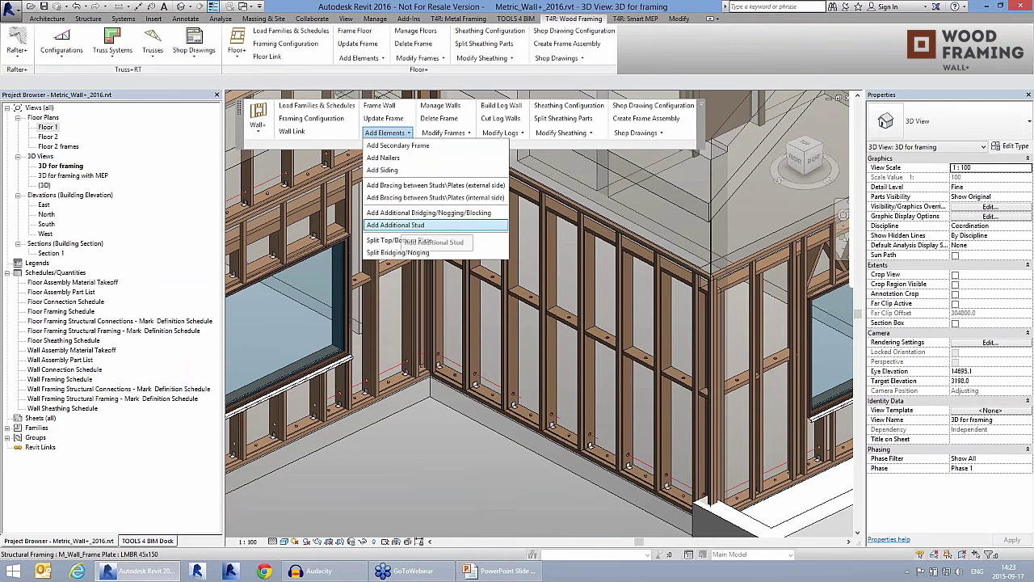
pyautogui.click(396, 225)
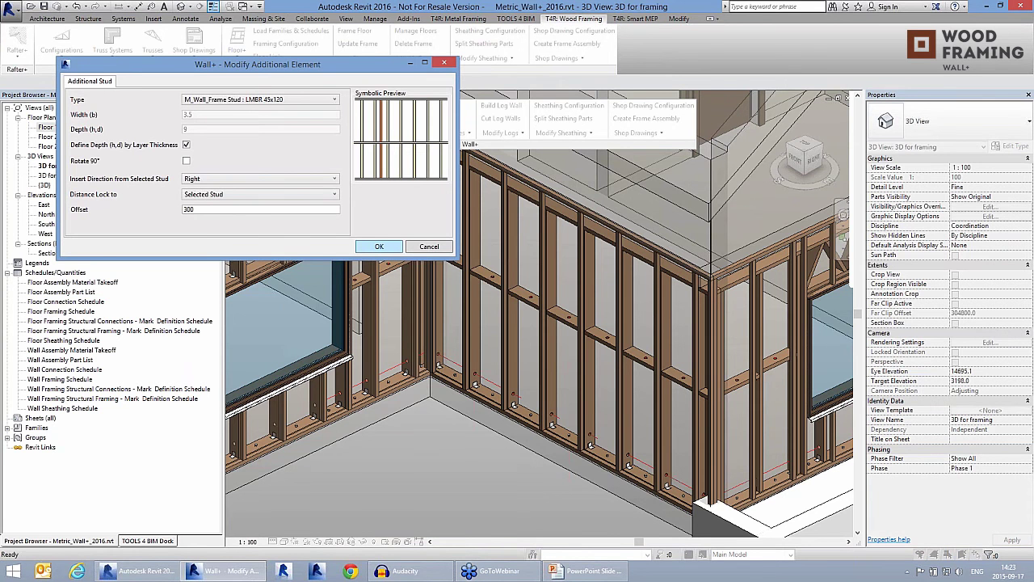
pyautogui.press('Return')
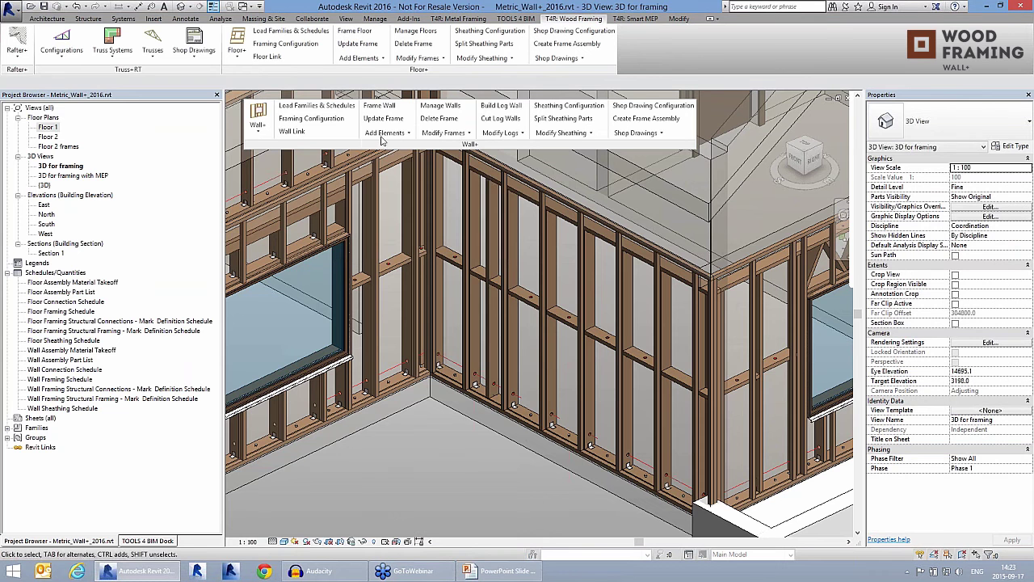
# Add additional LMBR 45x120 bridging between two studs of that wall, rotated 90° and offset 500 from the bottom.
pyautogui.click(384, 133)
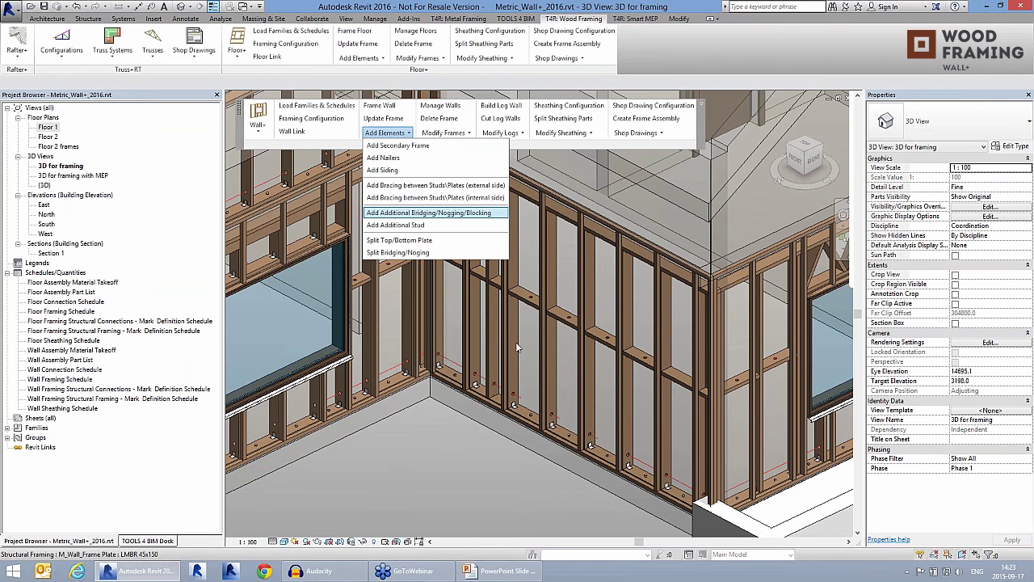
pyautogui.click(487, 397)
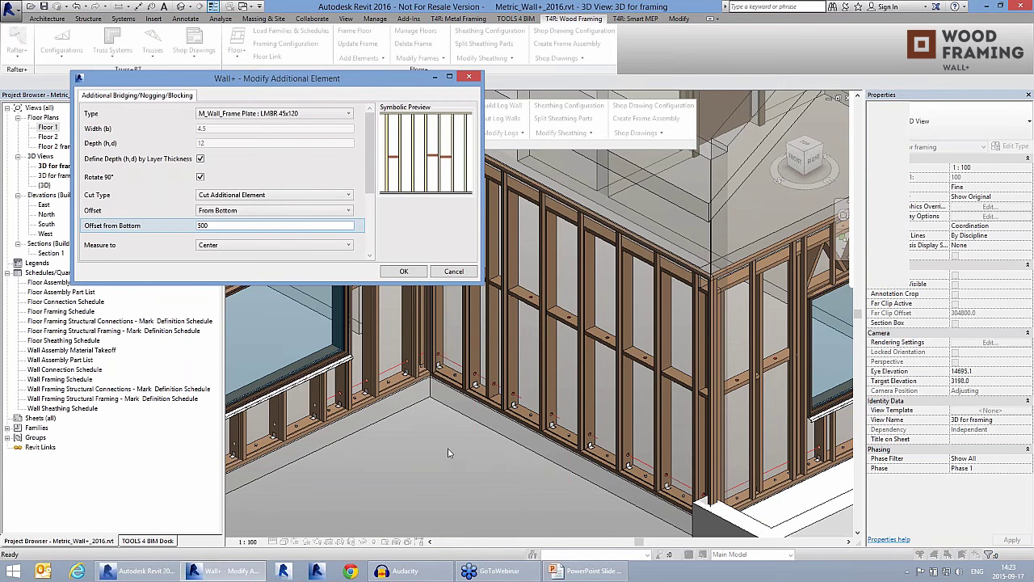
pyautogui.press('Return')
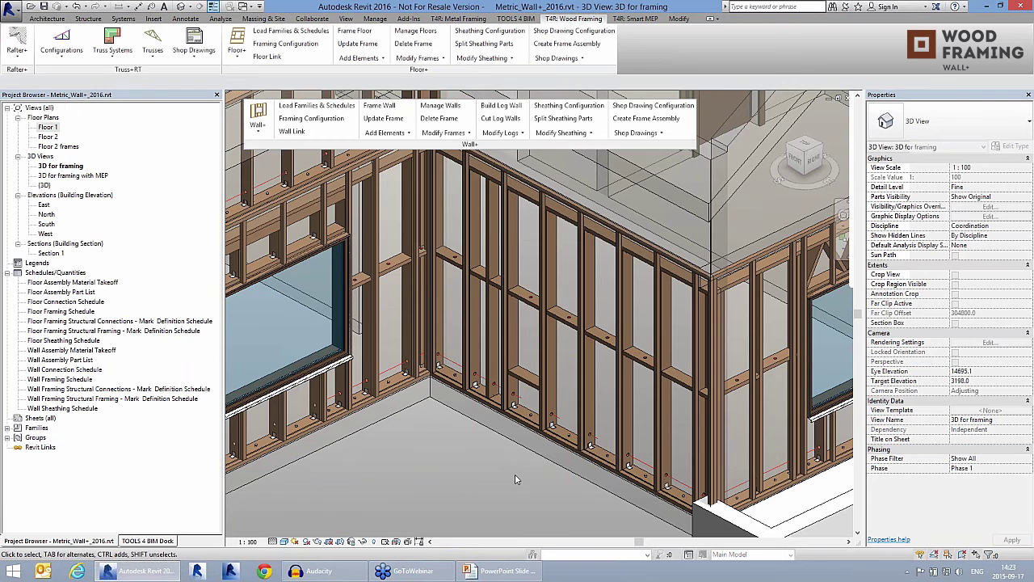
# Add a diagonal brace to the wall beside the inner corner, from its bottom plate up to the stud near the outer corner.
pyautogui.moveTo(444, 150); pyautogui.dragTo(399, 136, button='middle')
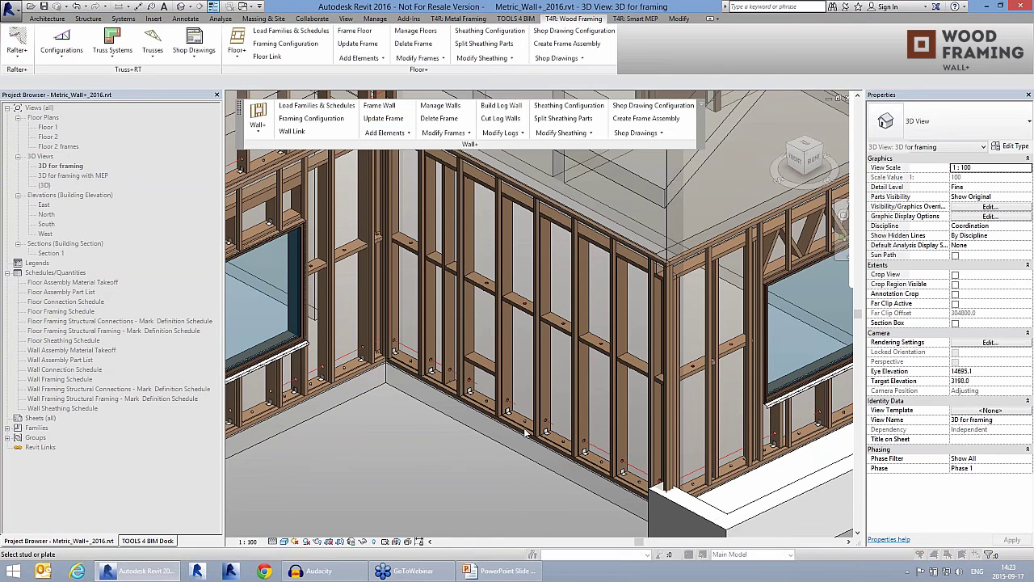
pyautogui.moveTo(648, 280); pyautogui.dragTo(609, 263, button='middle')
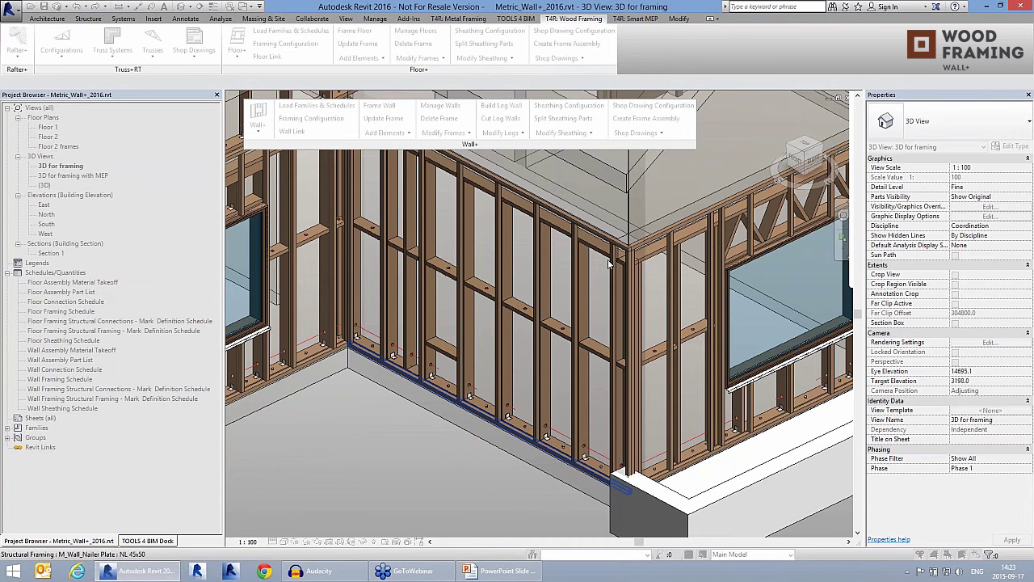
pyautogui.click(609, 260)
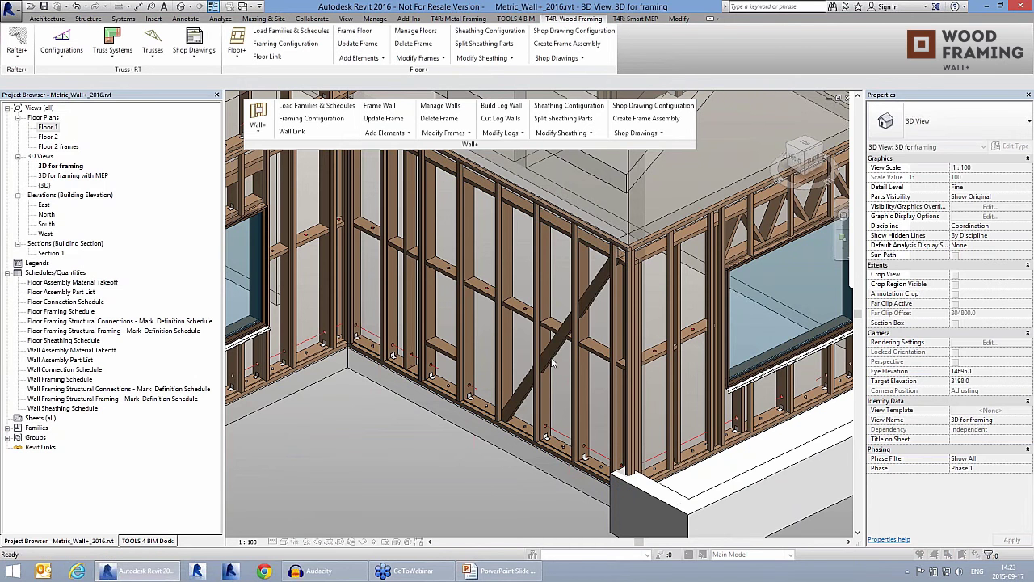
pyautogui.keyDown('shift'); pyautogui.moveTo(560, 402); pyautogui.dragTo(629, 324, button='middle'); pyautogui.keyUp('shift')
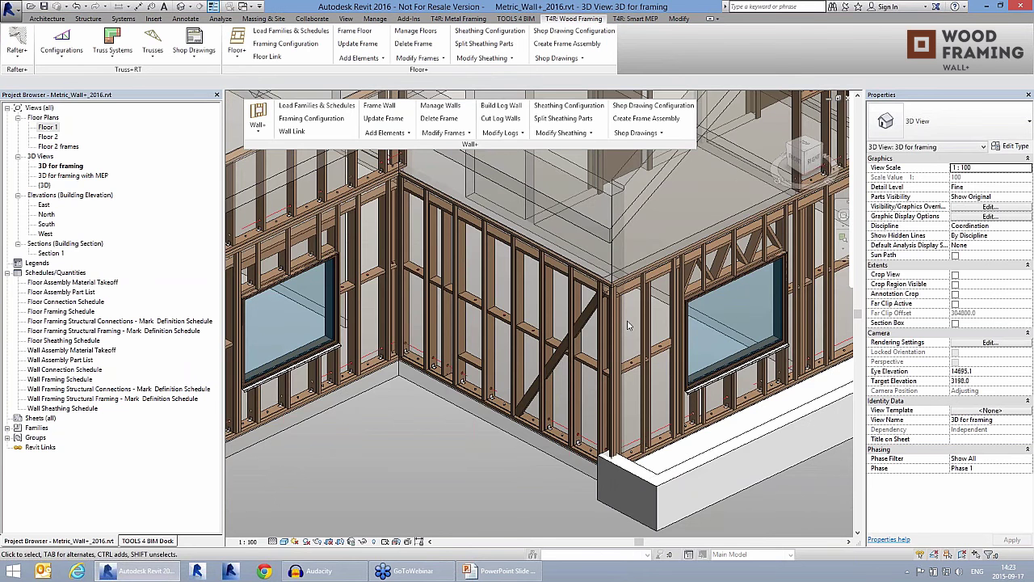
# Select the Floor 1 interior wall of type Interior frame+ 2*sheetings behind the gable wall and generate its frame.
pyautogui.keyDown('shift'); pyautogui.moveTo(583, 364); pyautogui.dragTo(592, 261, button='middle'); pyautogui.keyUp('shift')
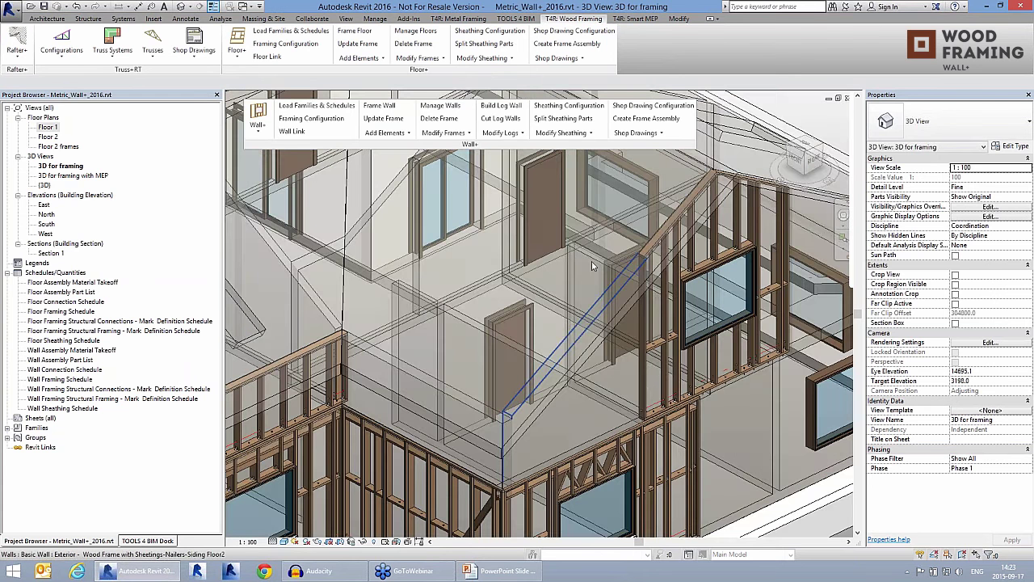
pyautogui.click(591, 261)
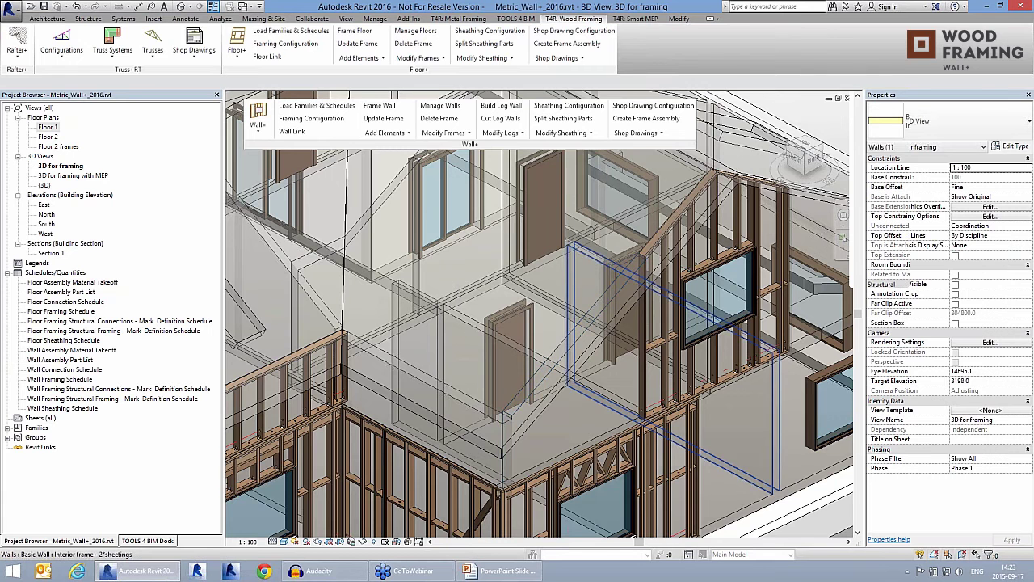
pyautogui.keyDown('shift'); pyautogui.moveTo(591, 260); pyautogui.dragTo(615, 280, button='middle'); pyautogui.keyUp('shift')
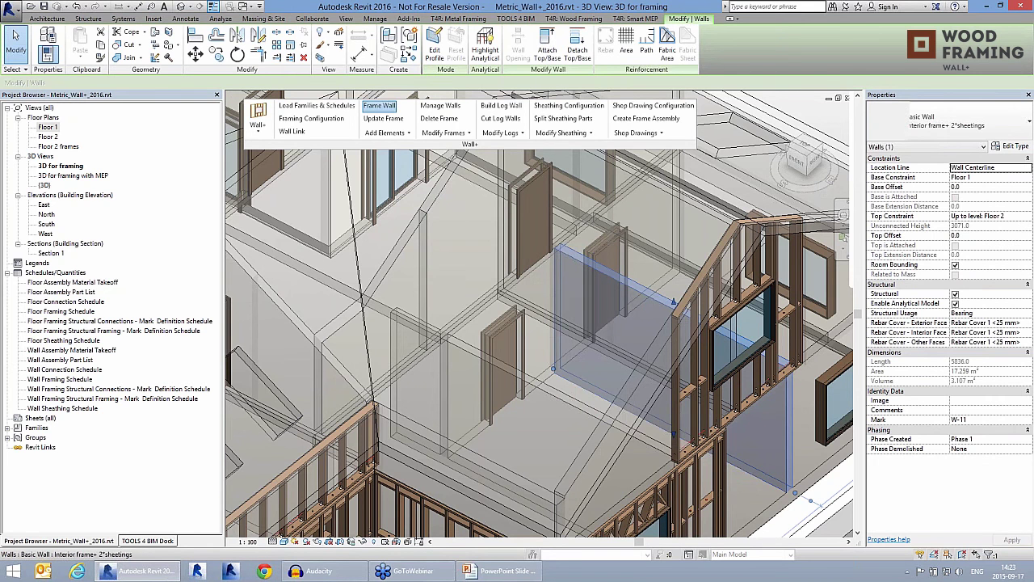
pyautogui.click(379, 106)
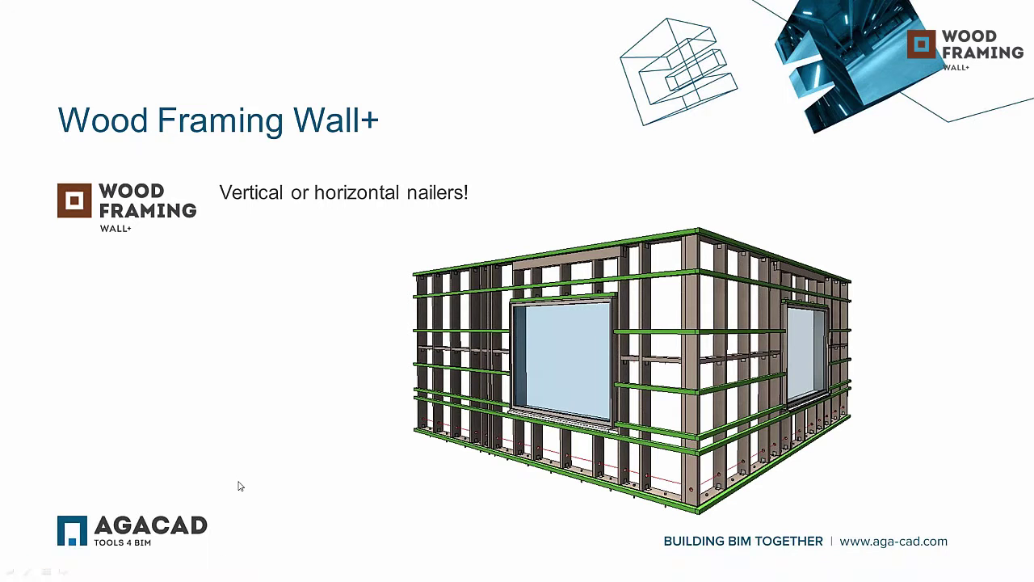
pyautogui.hotkey('alt', 'Tab')
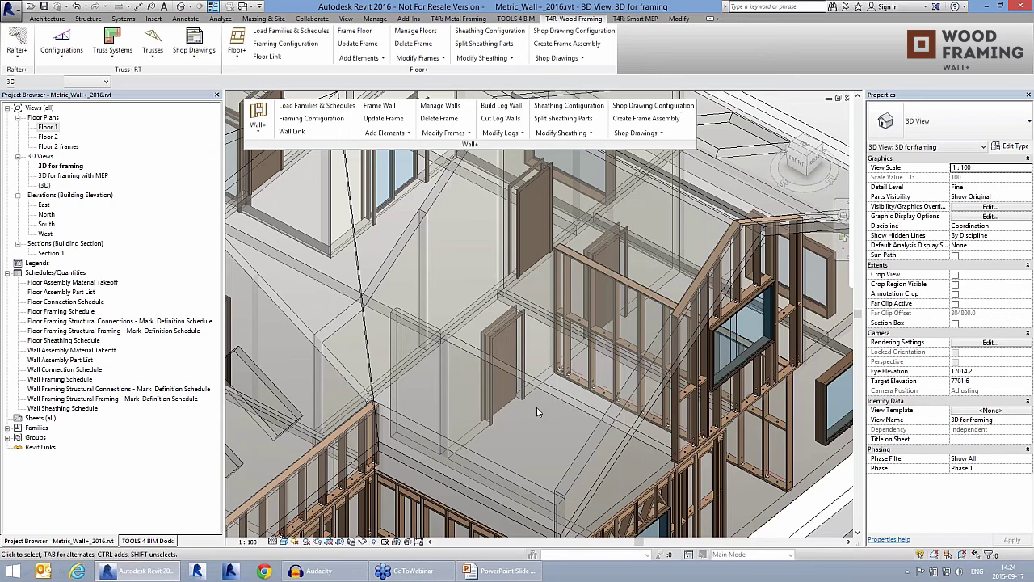
# Configure the interior frame's bracing as Metal T-Brace TWB 45x45, with studs and bridging/nogging set to Don't Cut.
pyautogui.click(521, 389)
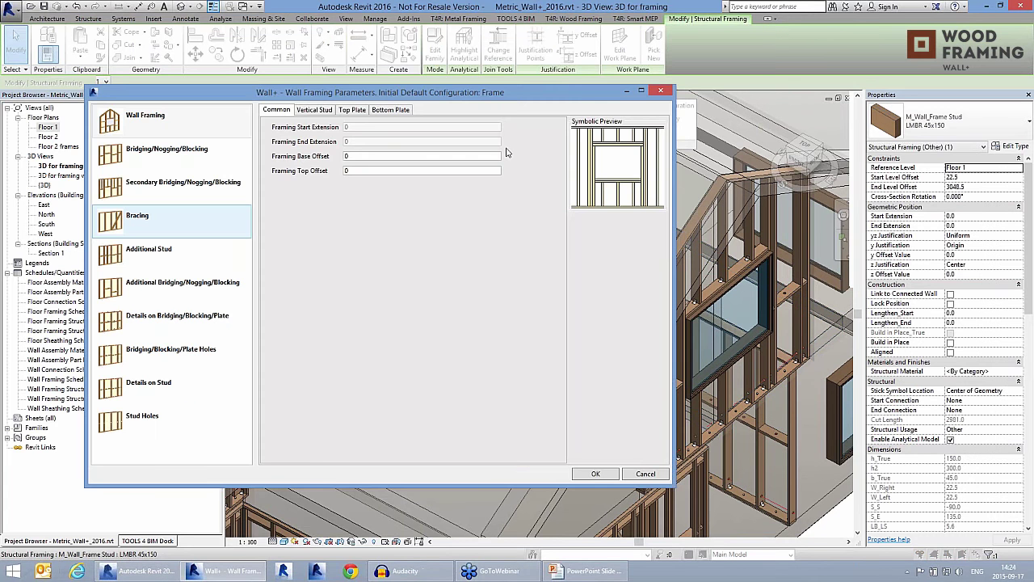
pyautogui.click(504, 143)
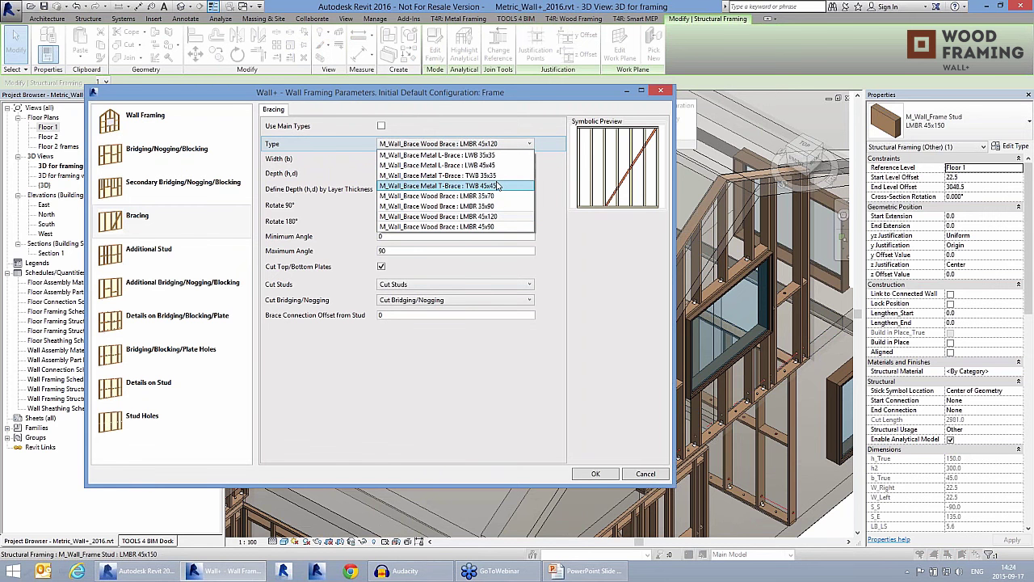
pyautogui.click(499, 185)
pyautogui.click(464, 143)
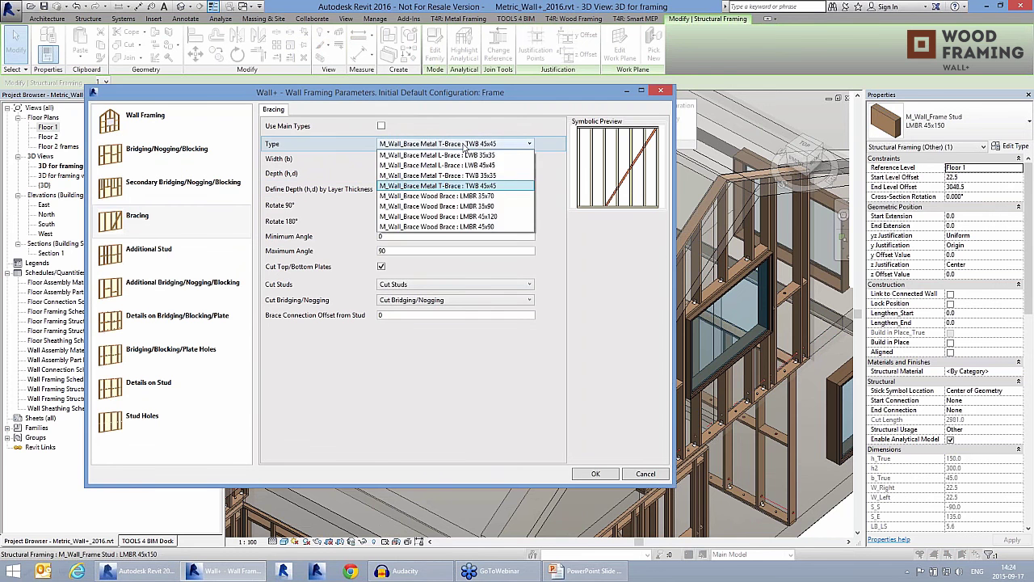
pyautogui.click(464, 143)
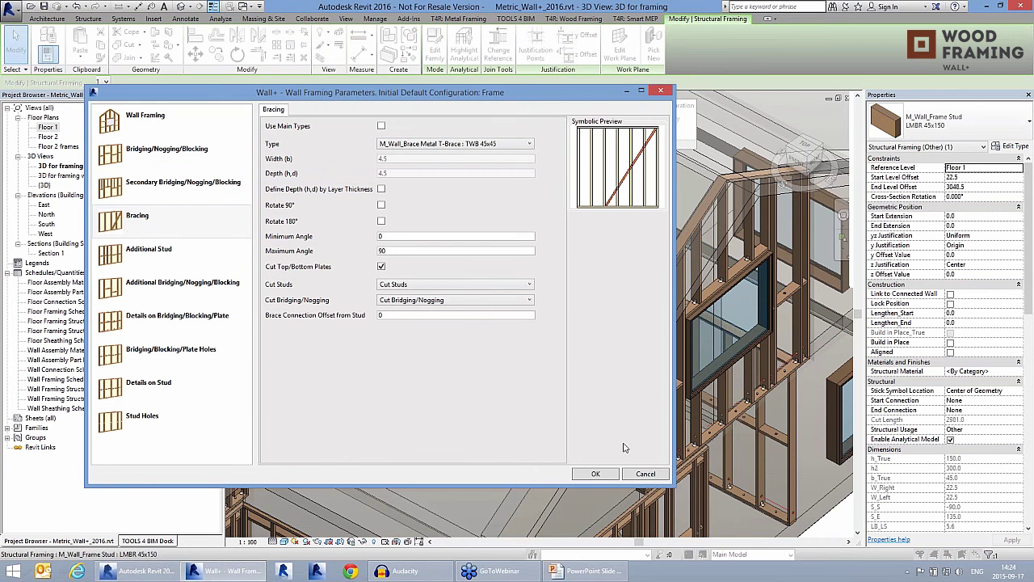
pyautogui.click(428, 287)
pyautogui.click(416, 296)
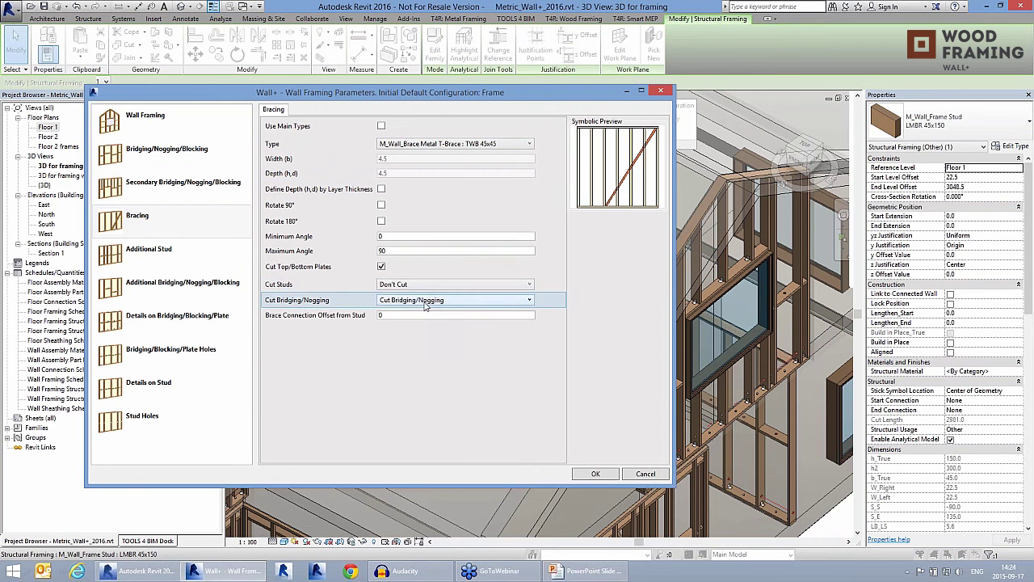
pyautogui.click(426, 300)
pyautogui.click(439, 311)
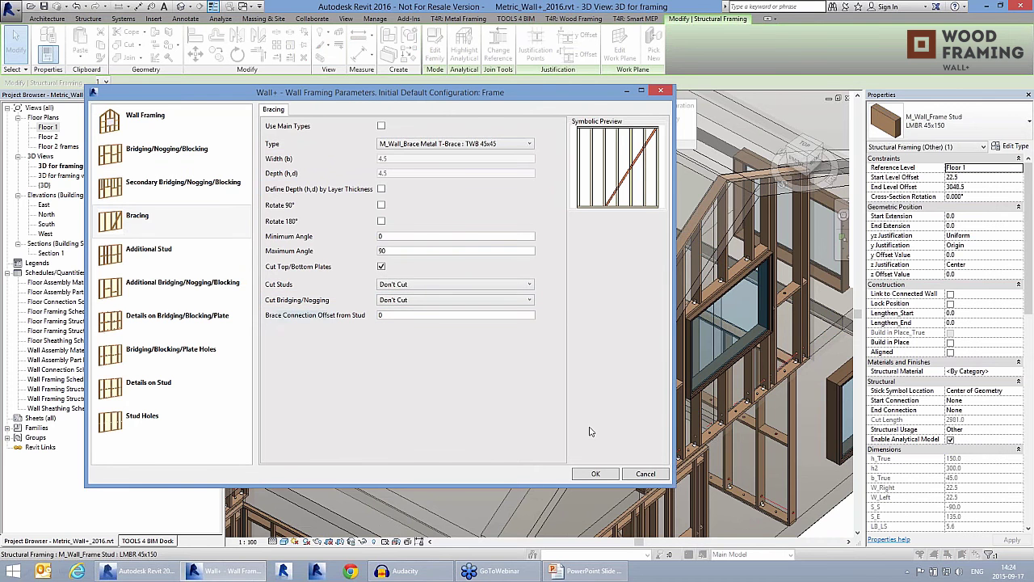
pyautogui.click(596, 474)
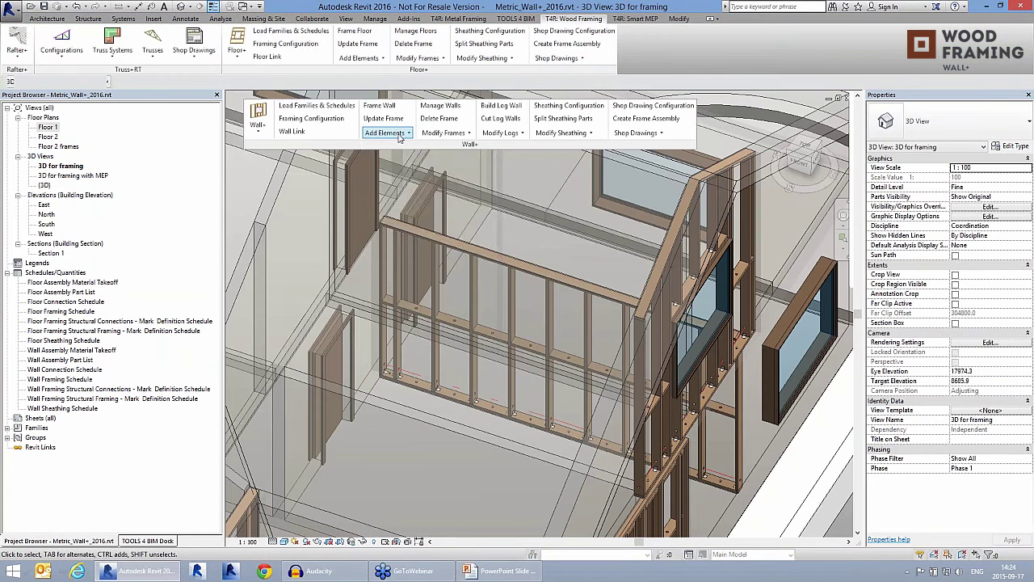
# Add external-side bracing between studs/plates diagonally across the interior wall frame, from the bottom plate to the top plate.
pyautogui.click(398, 134)
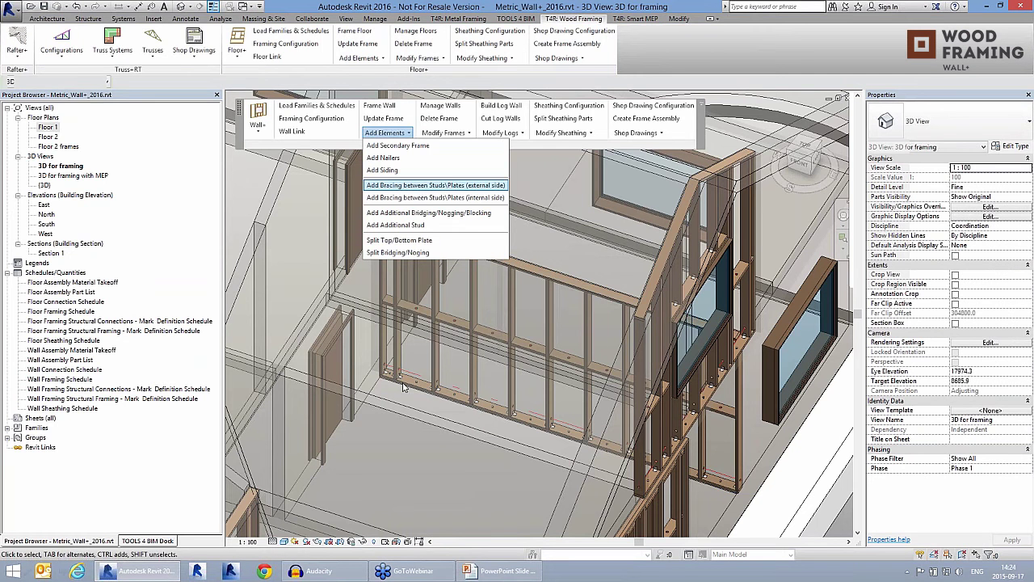
pyautogui.click(570, 283)
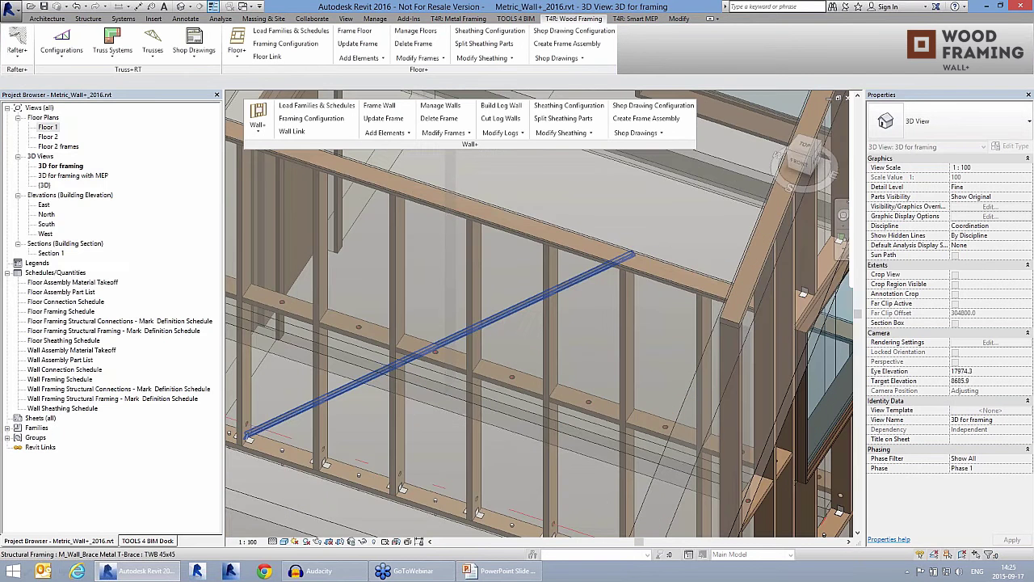
# Examine the metal T-brace on the interior wall from both sides, checking how it meets the studs and bridging.
pyautogui.click(526, 306)
pyautogui.keyDown('shift'); pyautogui.moveTo(527, 305); pyautogui.dragTo(505, 328, button='middle'); pyautogui.keyUp('shift')
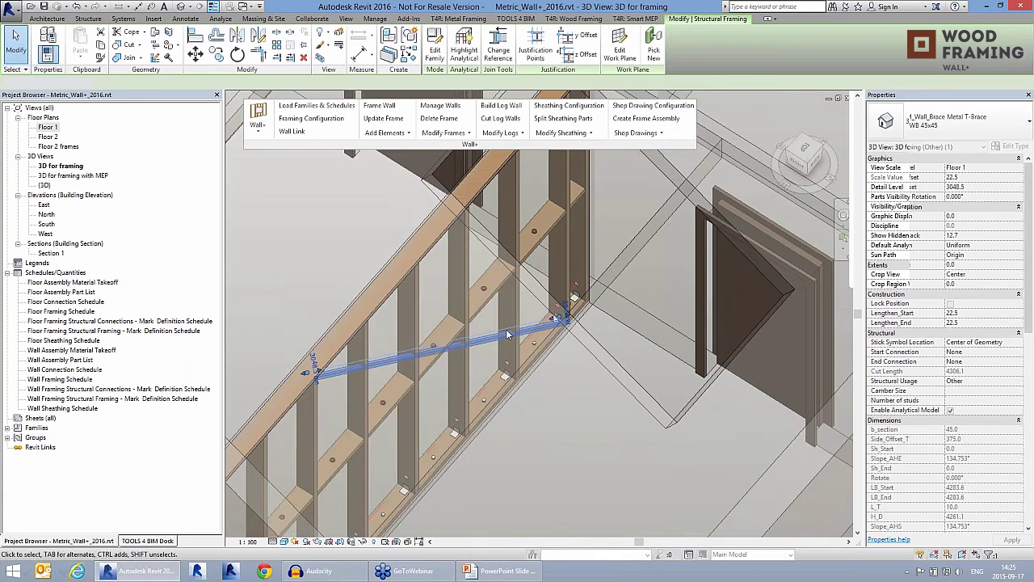
pyautogui.press('Escape')
pyautogui.scroll(2, 487, 342)
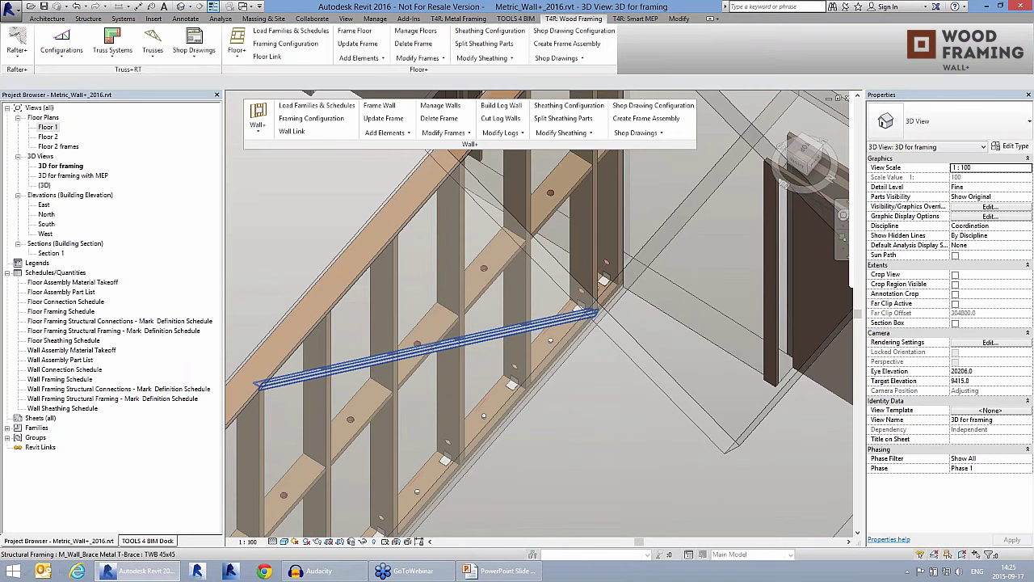
pyautogui.click(487, 337)
pyautogui.keyDown('shift'); pyautogui.moveTo(487, 337); pyautogui.dragTo(663, 346, button='middle'); pyautogui.keyUp('shift')
pyautogui.scroll(-3, 663, 345)
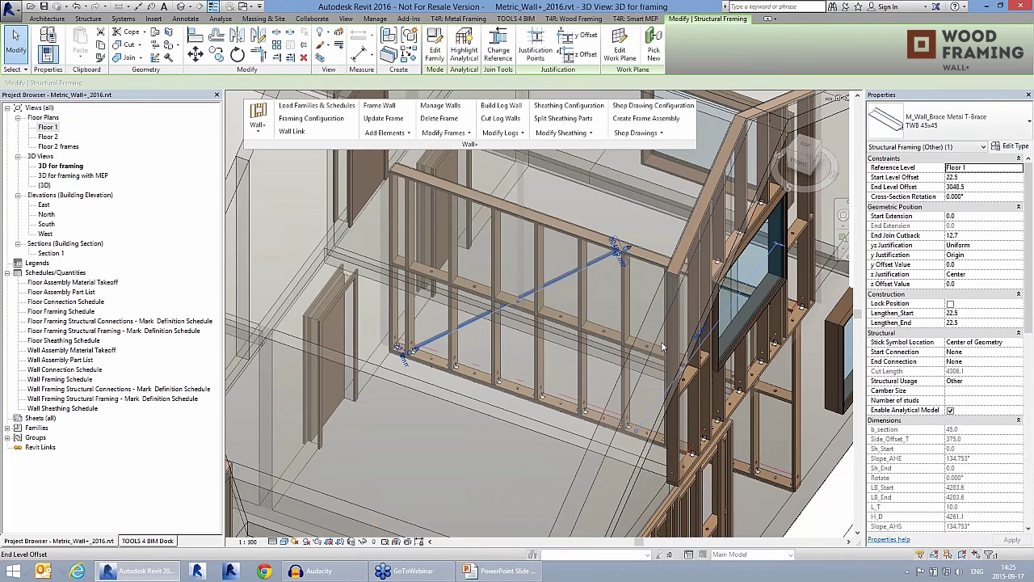
pyautogui.press('Escape')
pyautogui.scroll(-3, 662, 345)
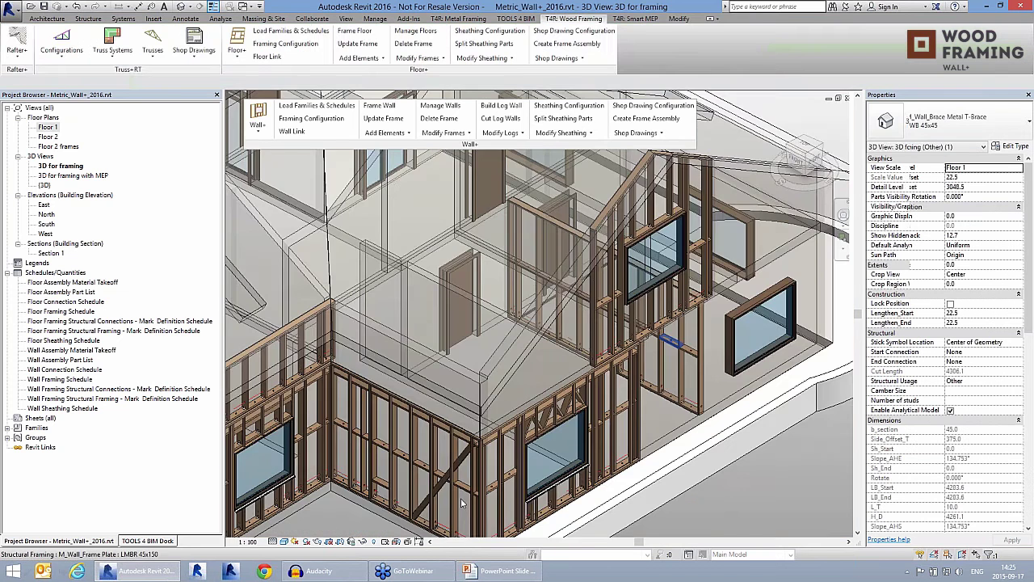
# Join the openings of the two adjacent 900 x 1500mm fixed windows in the exterior wall behind the railing.
pyautogui.moveTo(461, 499); pyautogui.dragTo(524, 480, button='middle')
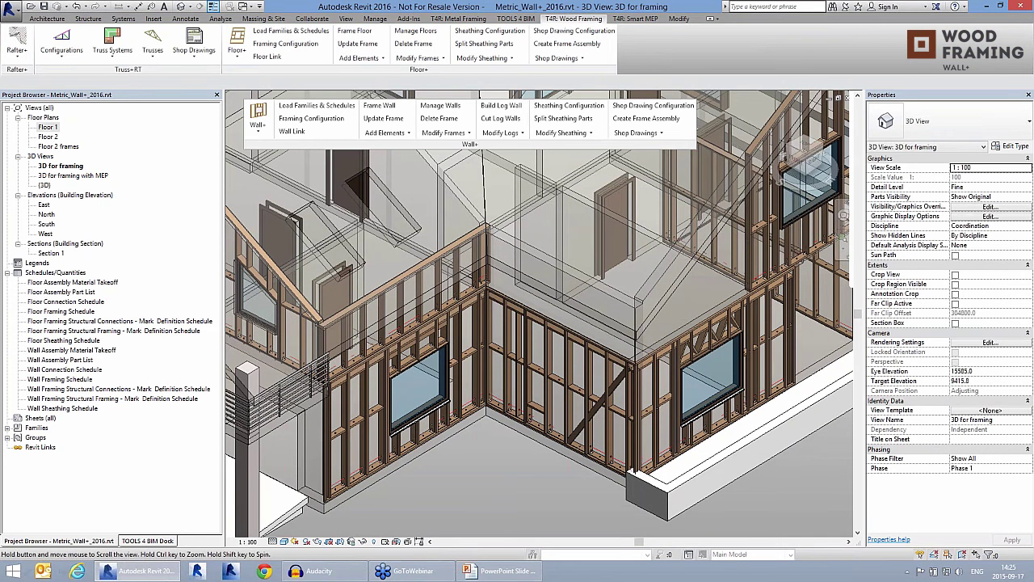
pyautogui.moveTo(389, 324); pyautogui.dragTo(477, 295, button='middle')
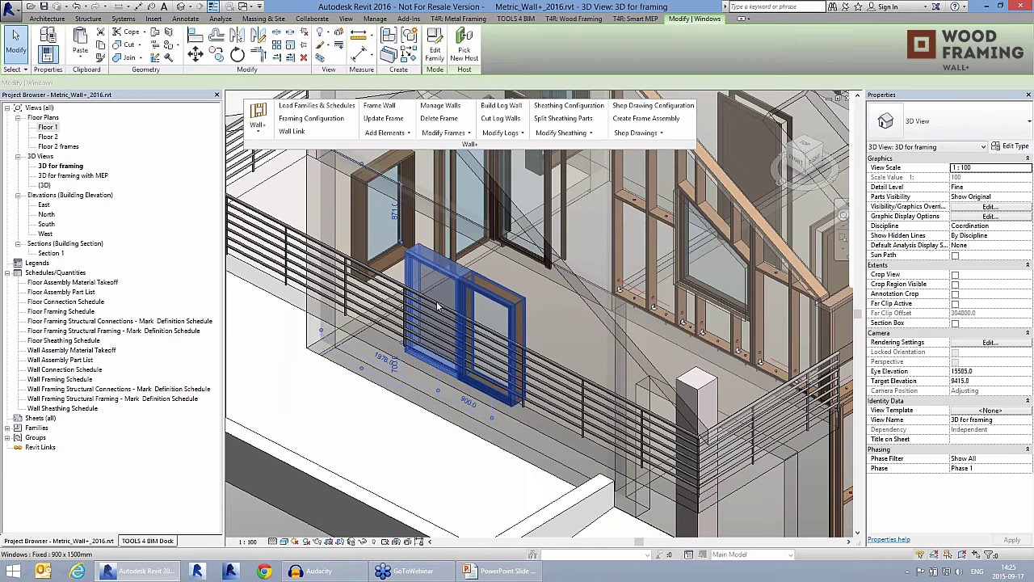
pyautogui.keyDown('shift'); pyautogui.moveTo(436, 301); pyautogui.dragTo(485, 312, button='middle'); pyautogui.keyUp('shift')
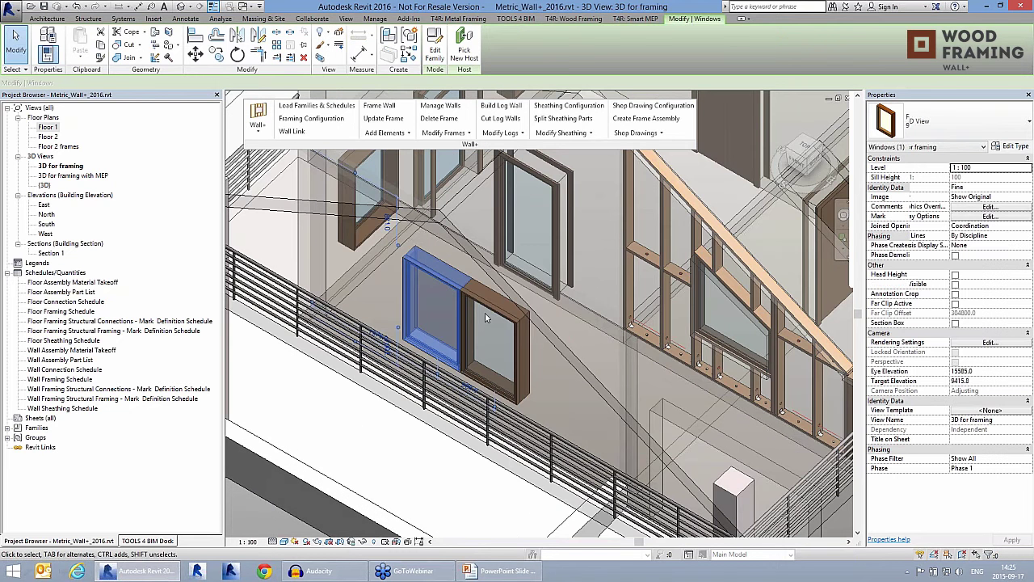
pyautogui.click(395, 133)
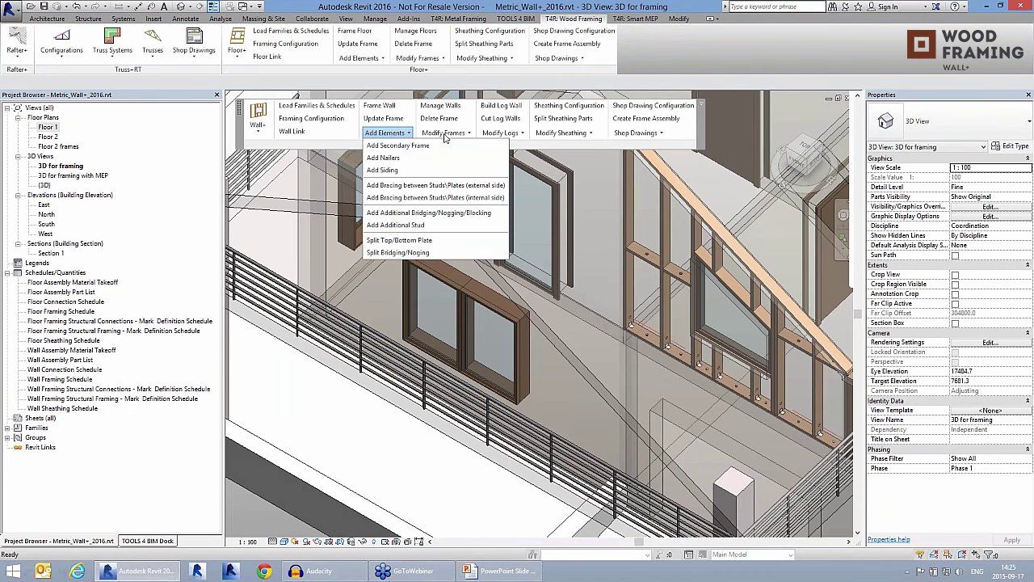
pyautogui.click(443, 133)
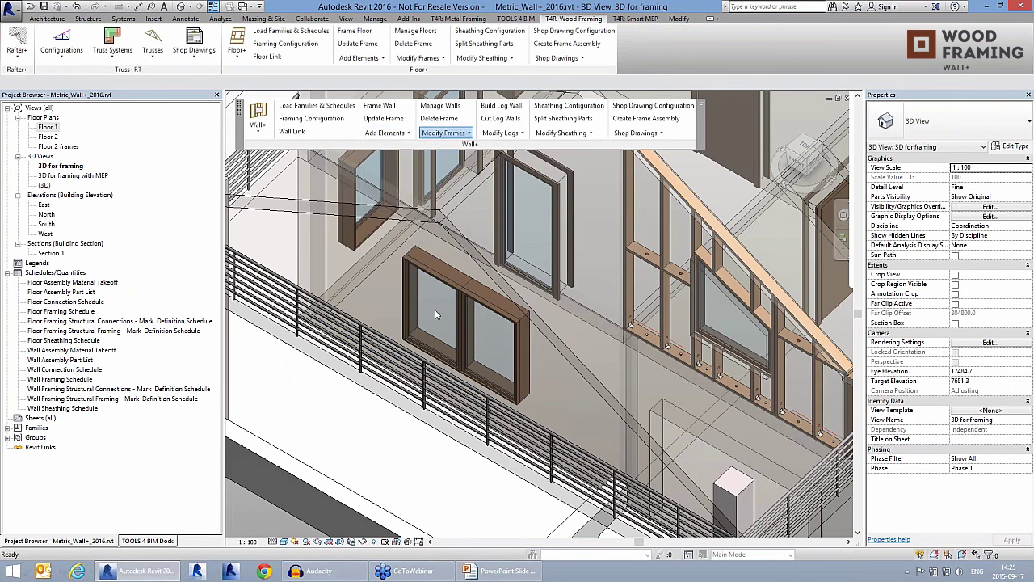
pyautogui.click(434, 314)
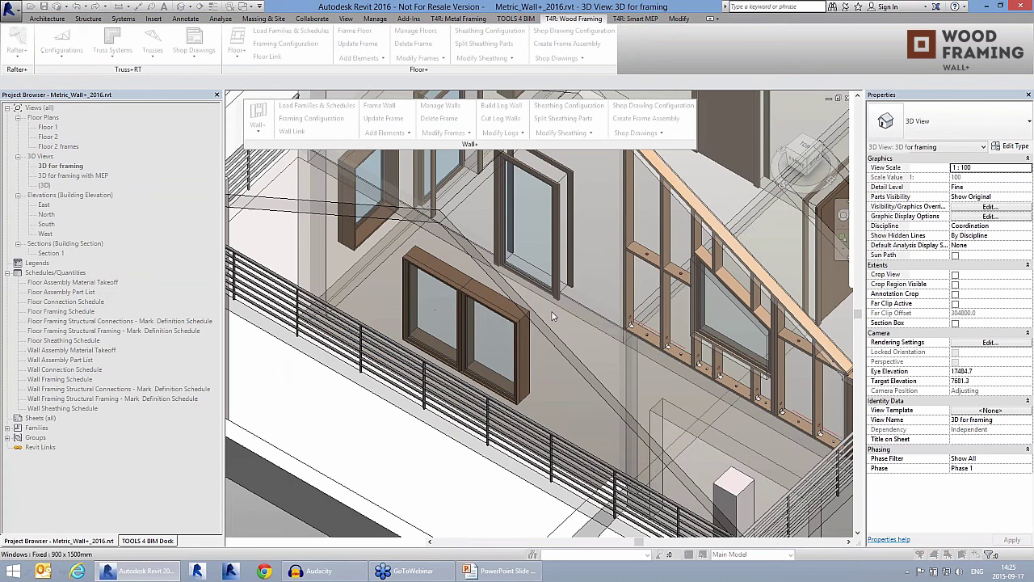
pyautogui.click(554, 315)
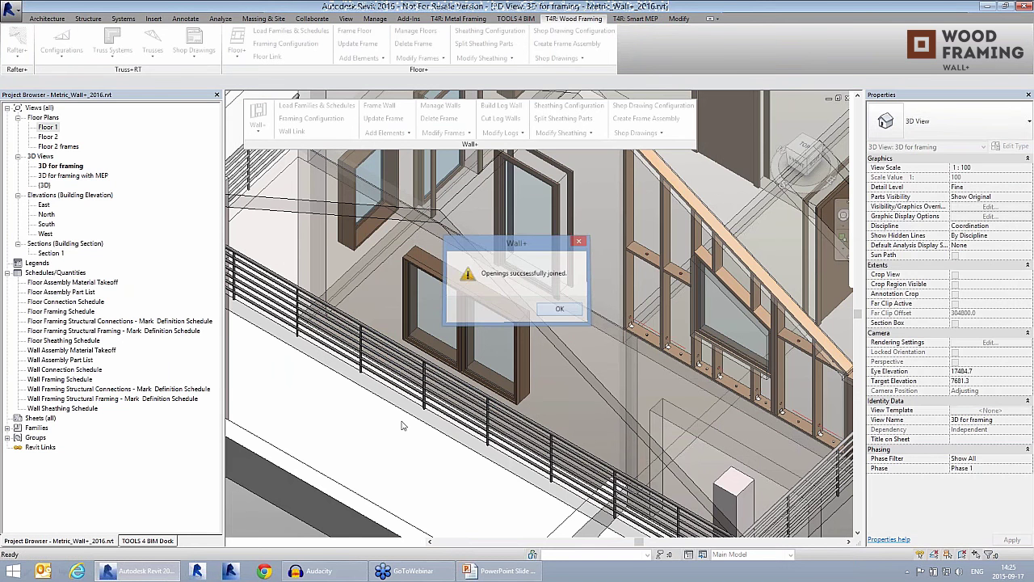
pyautogui.press('Return')
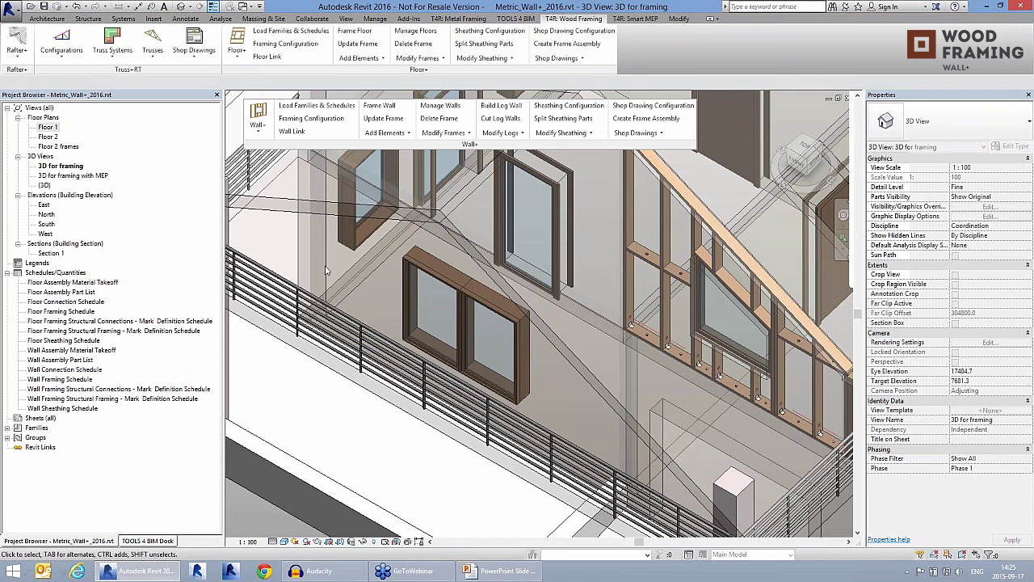
# Generate the frame of the exterior wall holding the two joined windows and select the header plate above them for inspection.
pyautogui.click(376, 327)
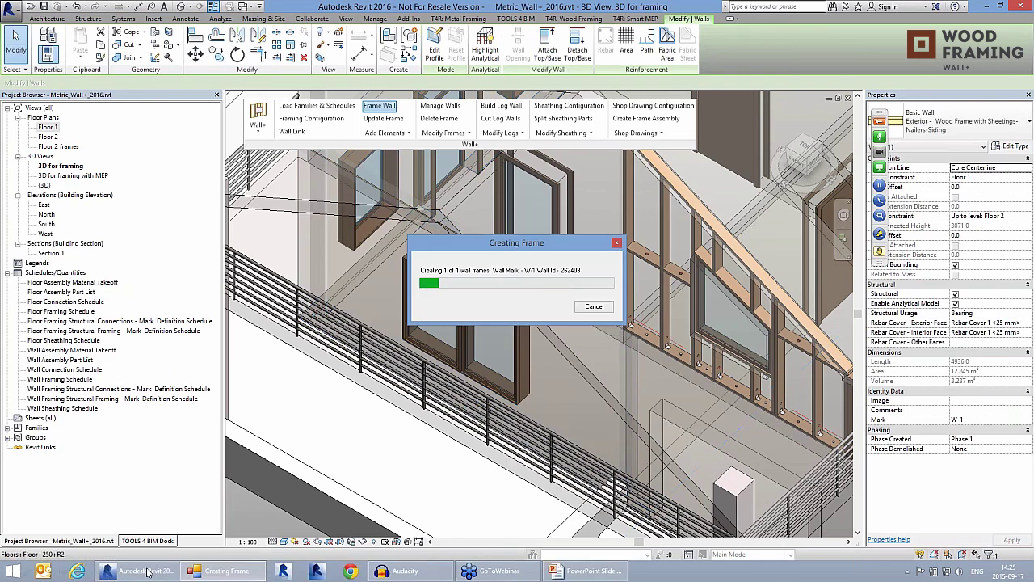
pyautogui.click(147, 571)
pyautogui.hotkey('alt', 'Tab')
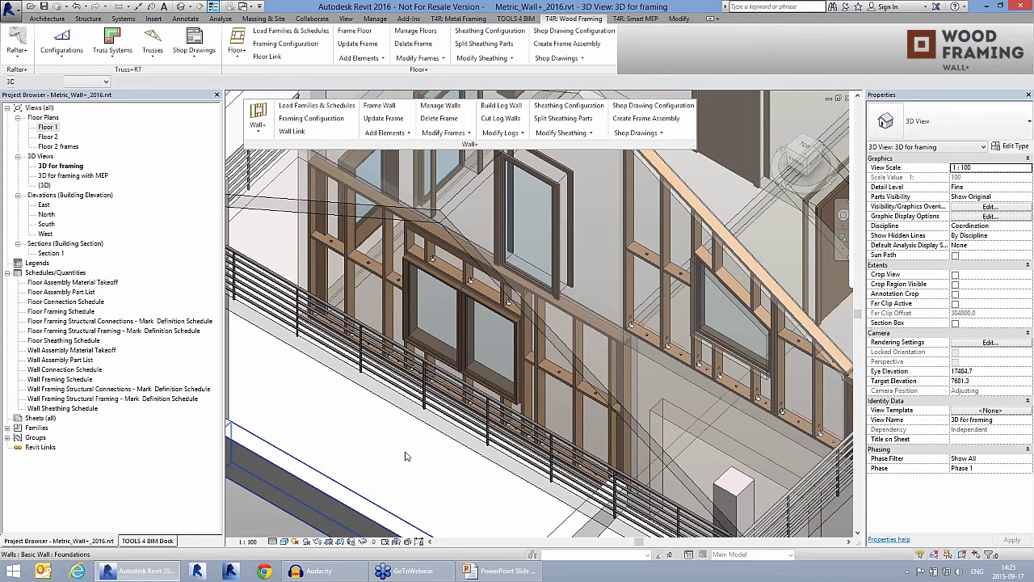
pyautogui.click(555, 370)
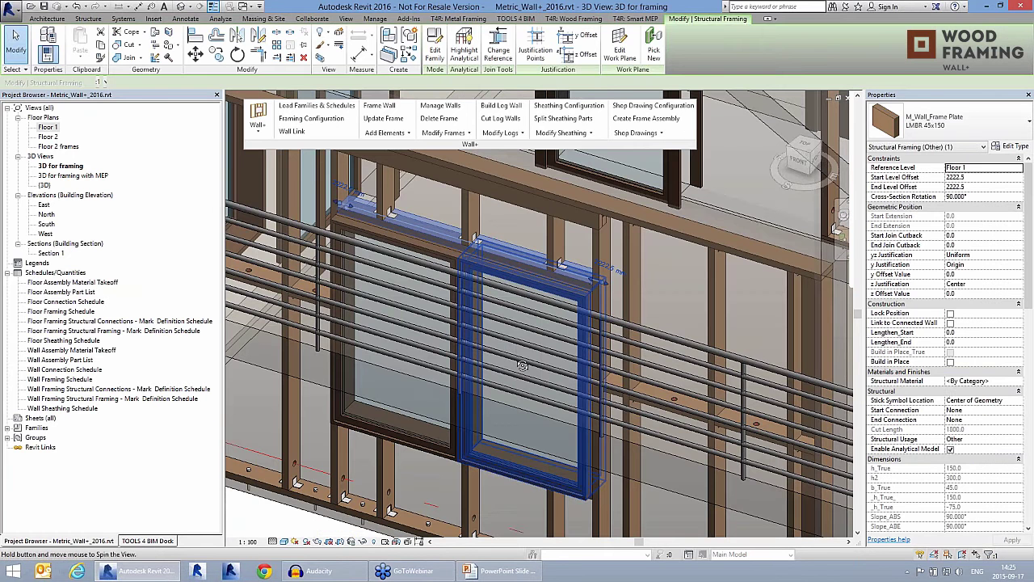
pyautogui.keyDown('shift'); pyautogui.moveTo(522, 365); pyautogui.dragTo(525, 387, button='middle'); pyautogui.keyUp('shift')
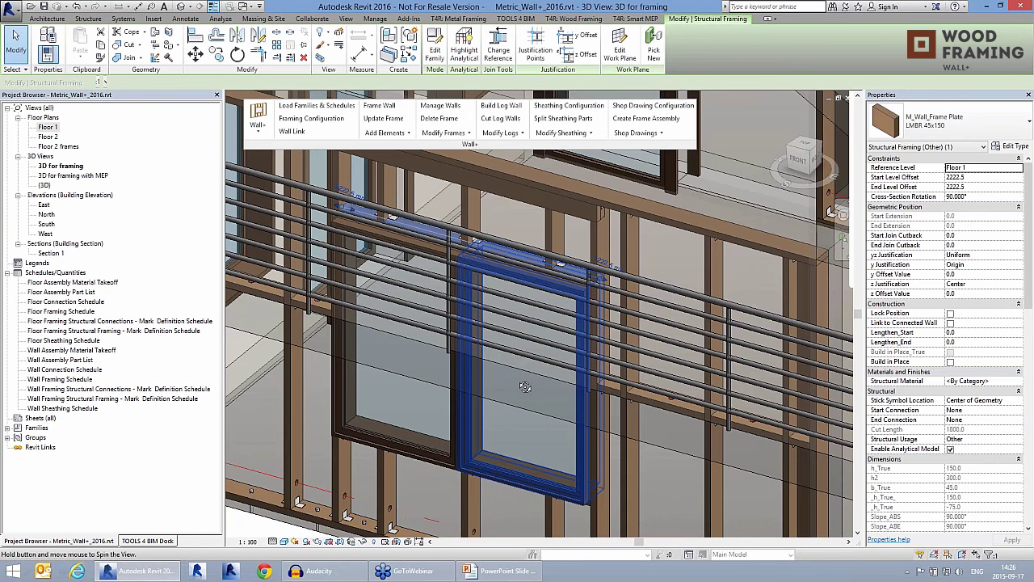
pyautogui.keyDown('shift'); pyautogui.moveTo(525, 387); pyautogui.dragTo(529, 379, button='middle'); pyautogui.keyUp('shift')
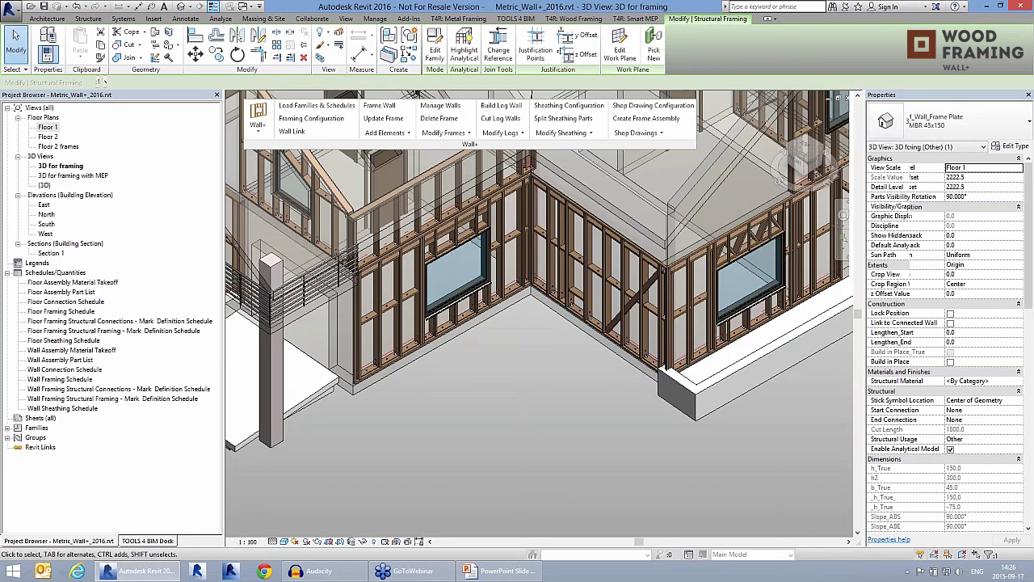
# Add horizontal wood siding to the two adjoining exterior walls that meet at the inner corner.
pyautogui.click(559, 310)
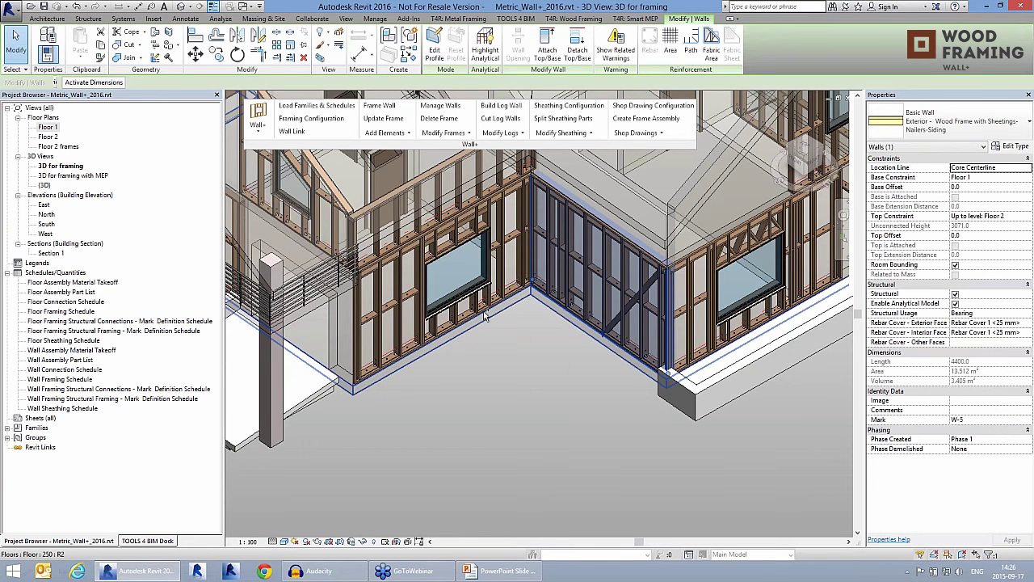
pyautogui.keyDown('ctrl'); pyautogui.click(484, 315); pyautogui.keyUp('ctrl')
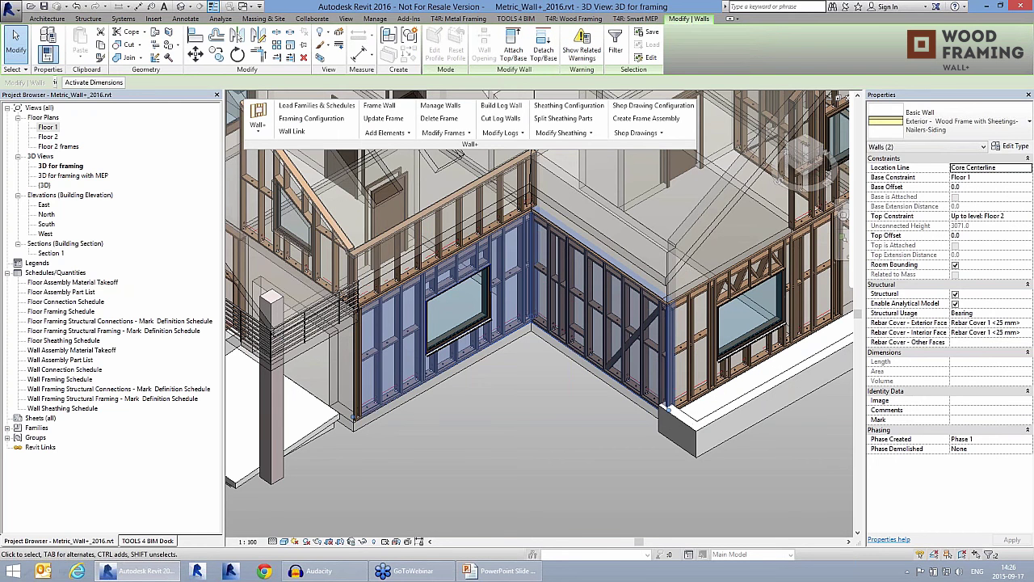
pyautogui.click(386, 133)
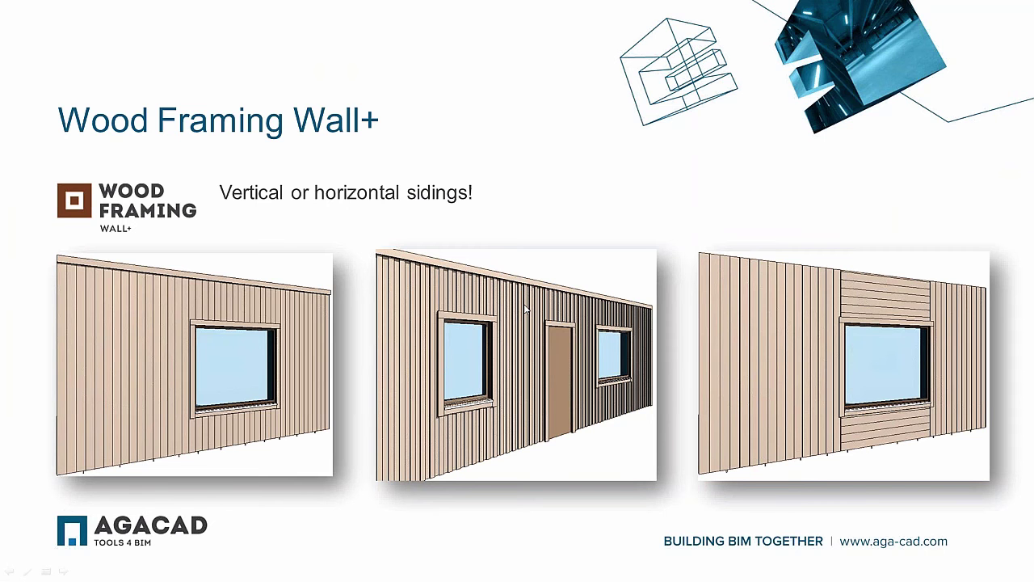
pyautogui.hotkey('alt', 'Tab')
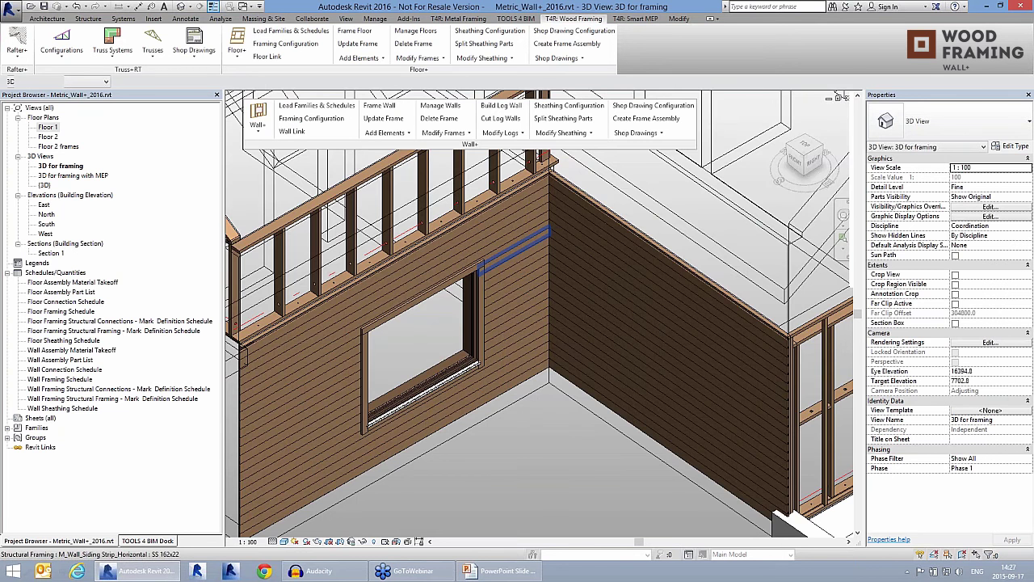
pyautogui.keyDown('shift'); pyautogui.moveTo(539, 157); pyautogui.dragTo(534, 95, button='middle'); pyautogui.keyUp('shift')
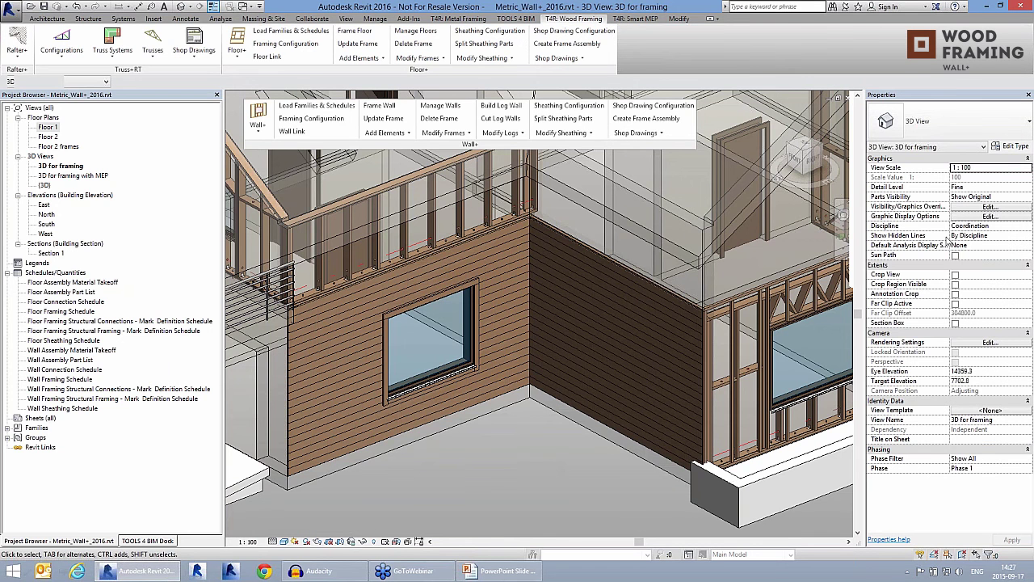
# Check the layer link configuration of the exterior wall beside the terrace and close it without changes.
pyautogui.click(993, 197)
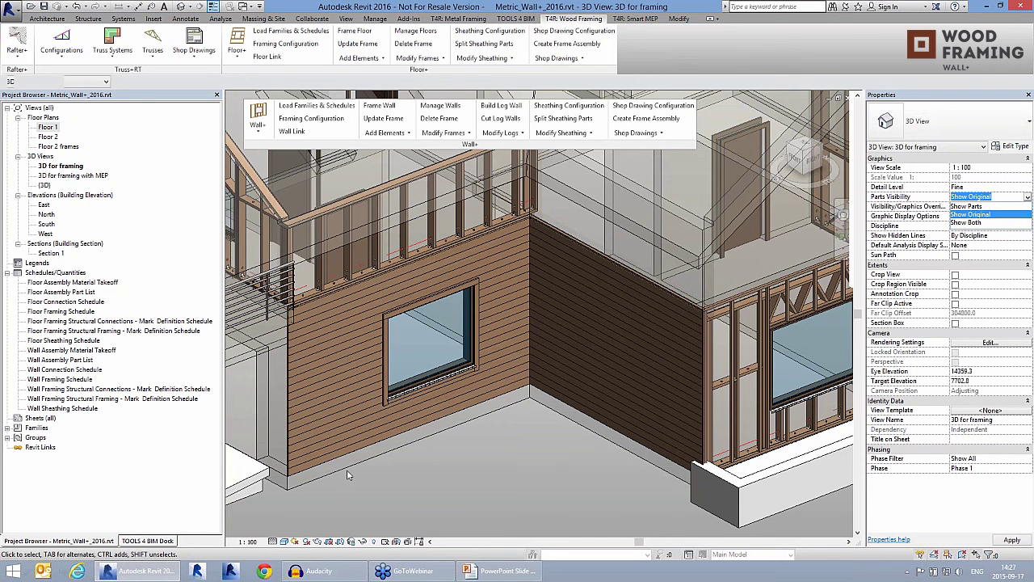
pyautogui.moveTo(347, 471); pyautogui.dragTo(488, 442, button='middle')
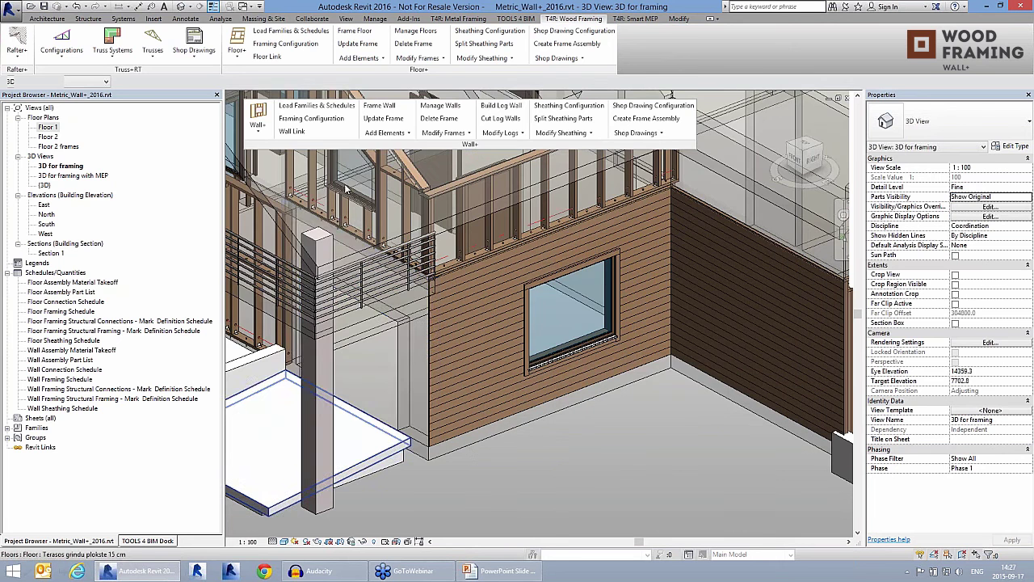
pyautogui.click(359, 267)
pyautogui.click(291, 131)
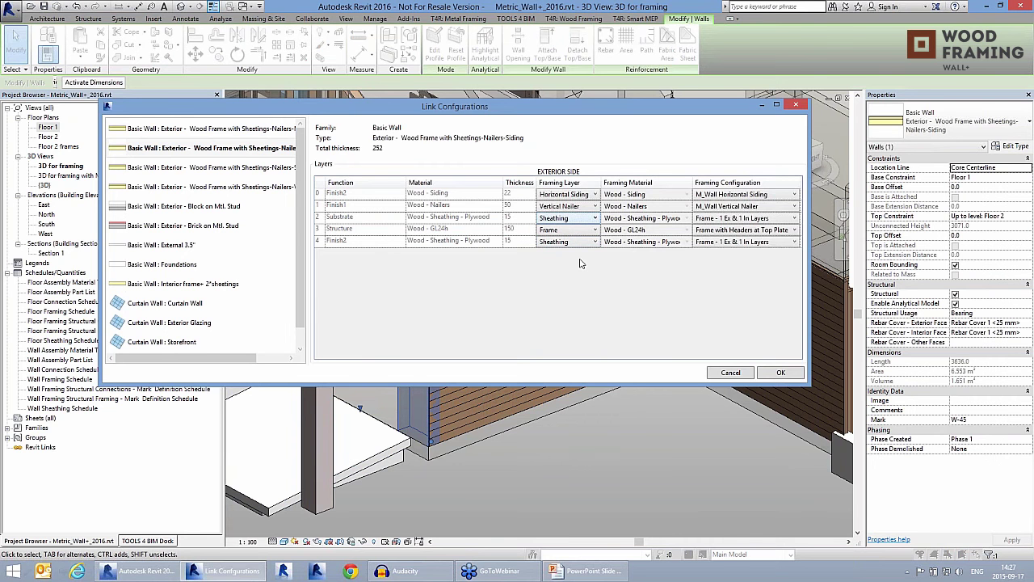
pyautogui.click(796, 109)
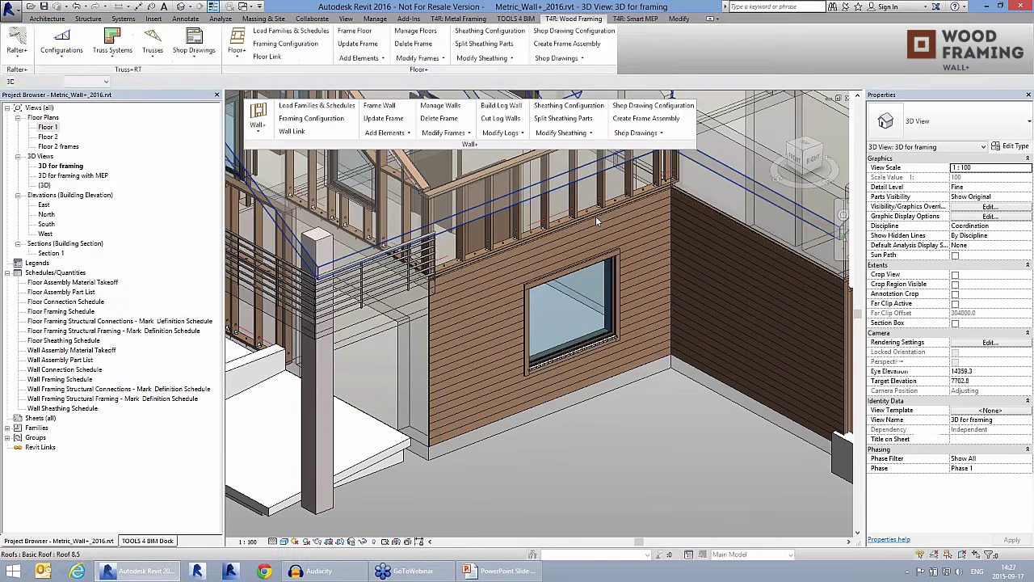
# Review the sheathing dimensions and the inner sheathing layout of the Frame - 1 Ex & 1 In Layers configuration.
pyautogui.click(570, 106)
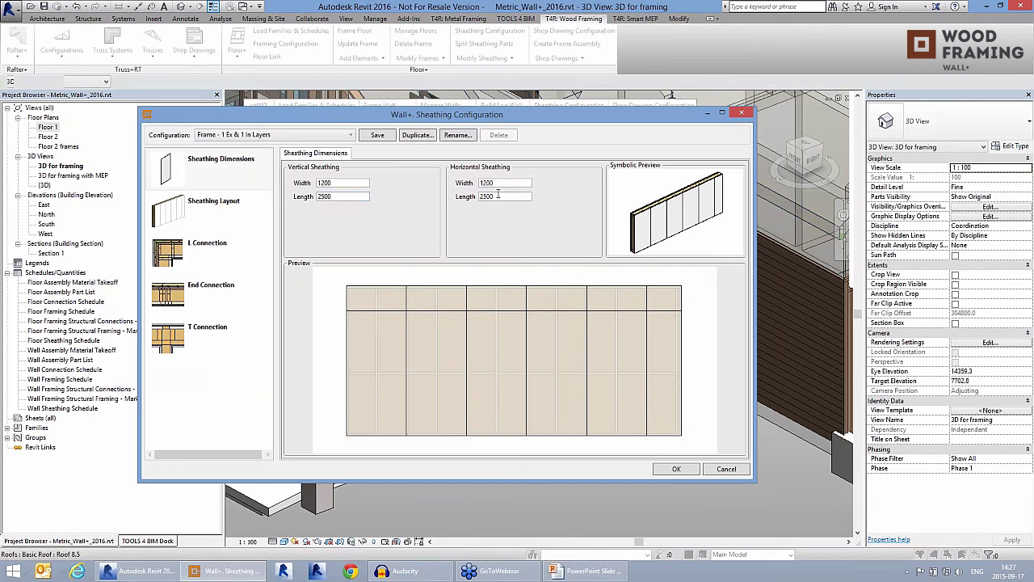
pyautogui.click(499, 193)
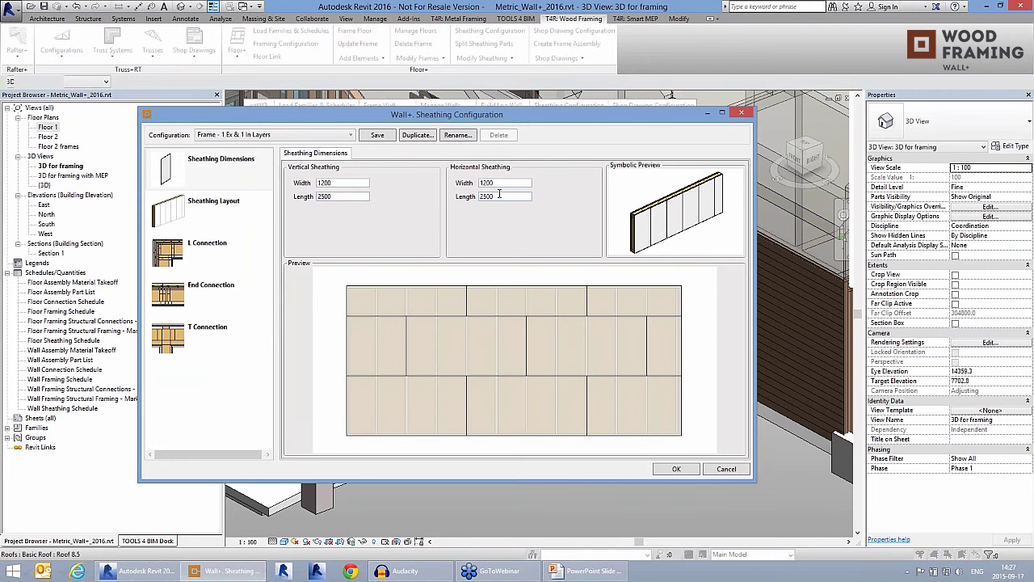
pyautogui.click(201, 221)
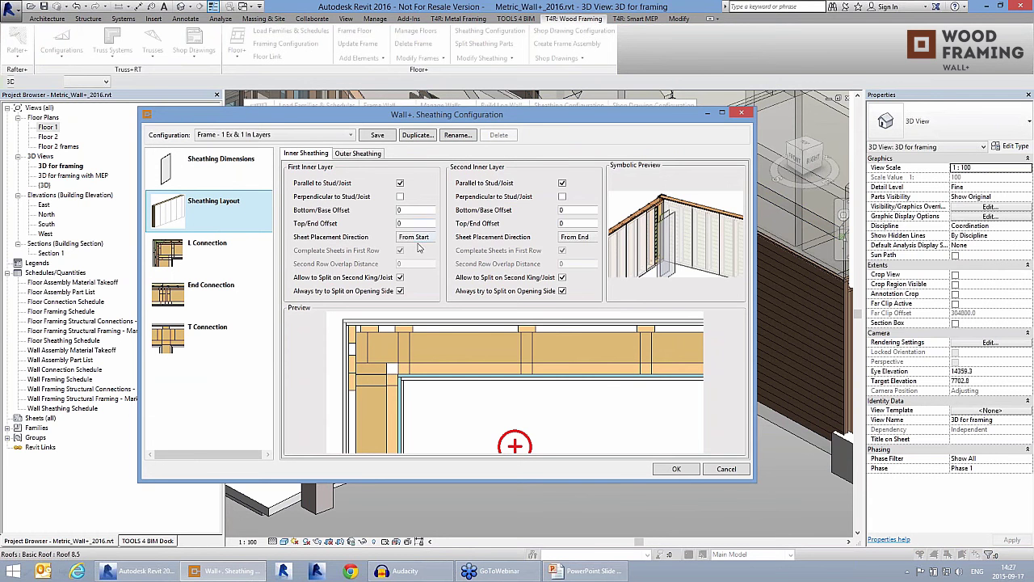
# Review the inner and outer corner sheathing settings for L connections and leave the sheathing configuration without saving.
pyautogui.click(204, 249)
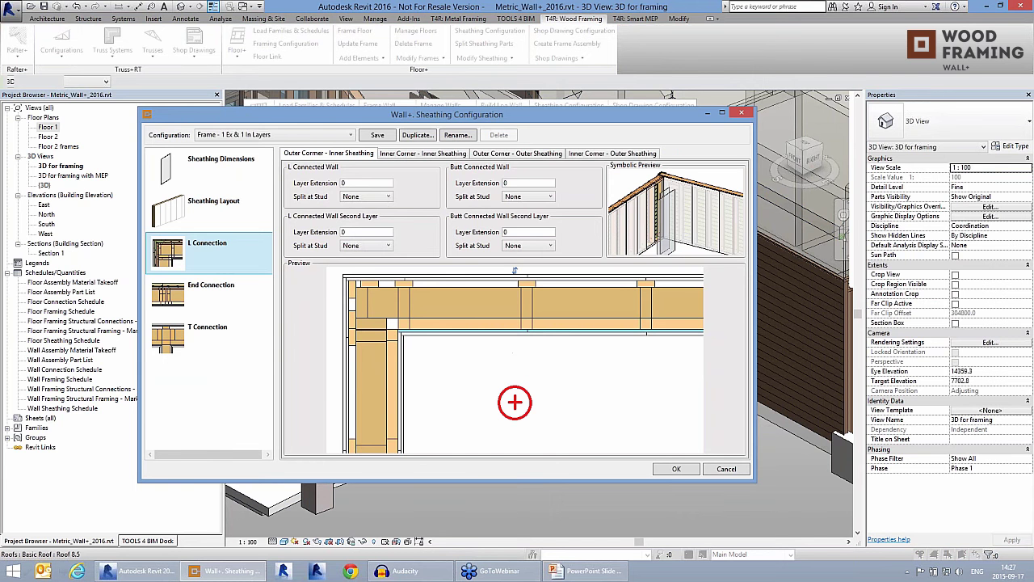
pyautogui.click(432, 155)
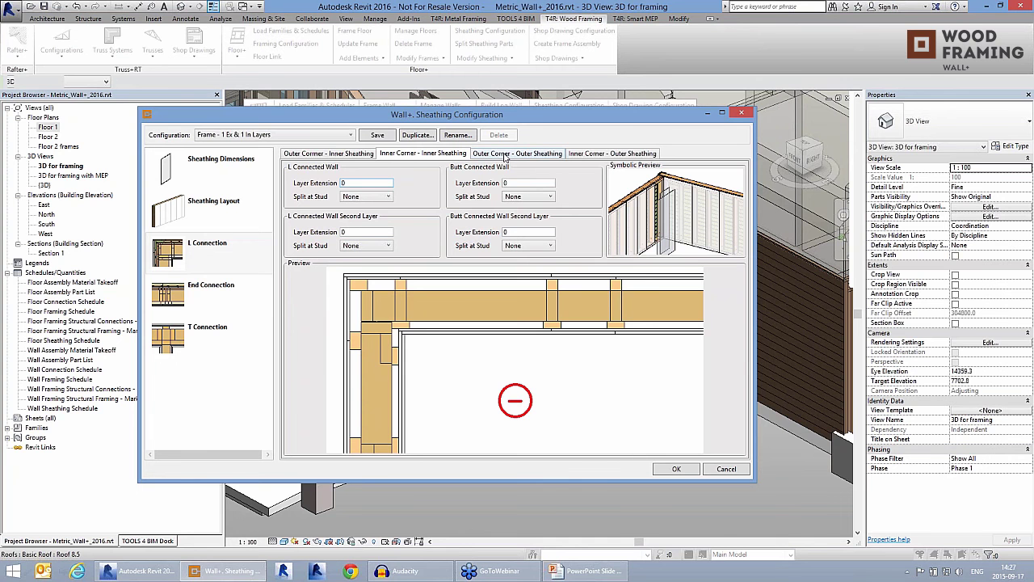
pyautogui.click(518, 157)
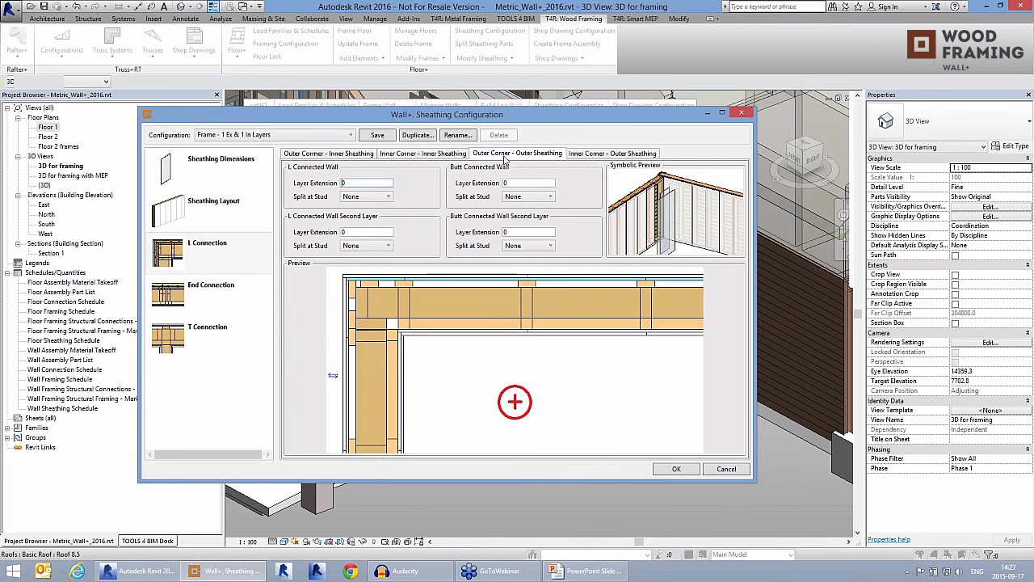
pyautogui.click(601, 155)
pyautogui.click(212, 288)
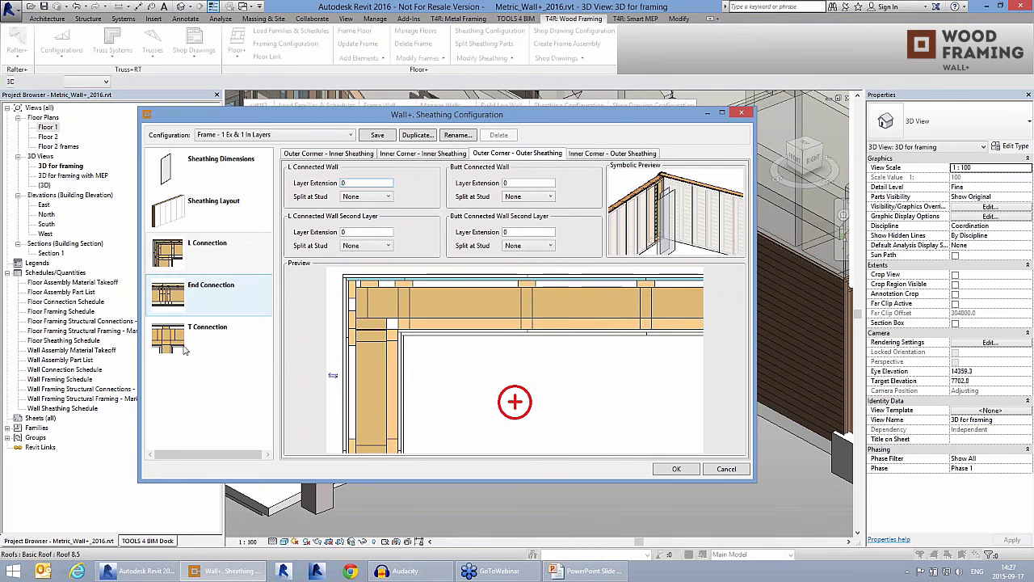
pyautogui.click(194, 254)
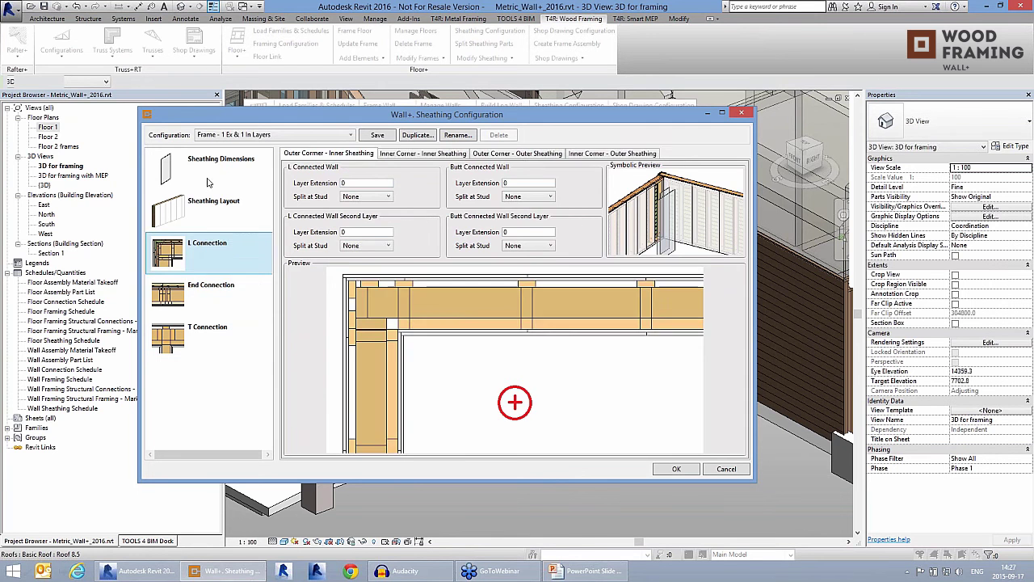
pyautogui.click(217, 207)
pyautogui.click(220, 163)
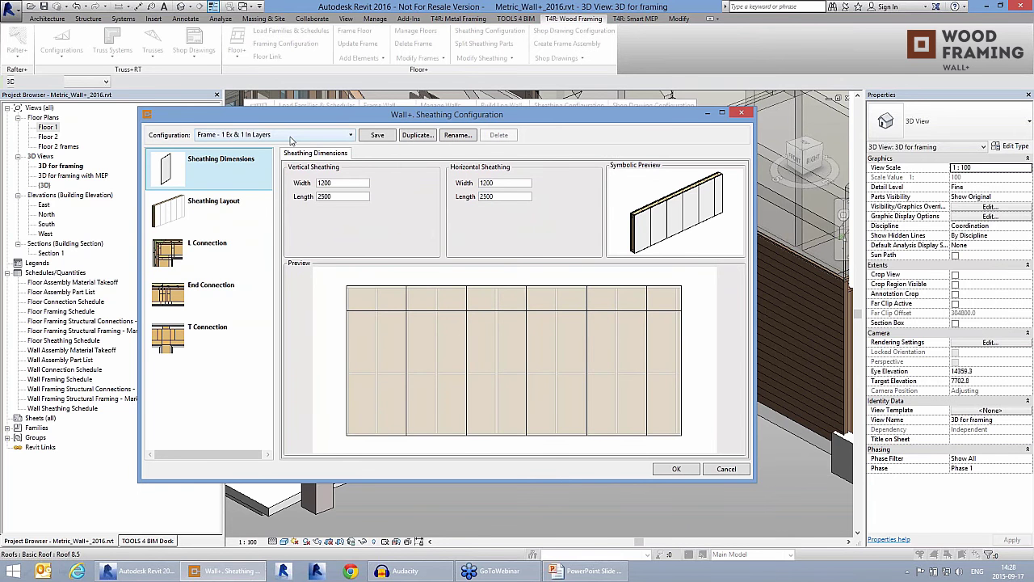
pyautogui.click(727, 469)
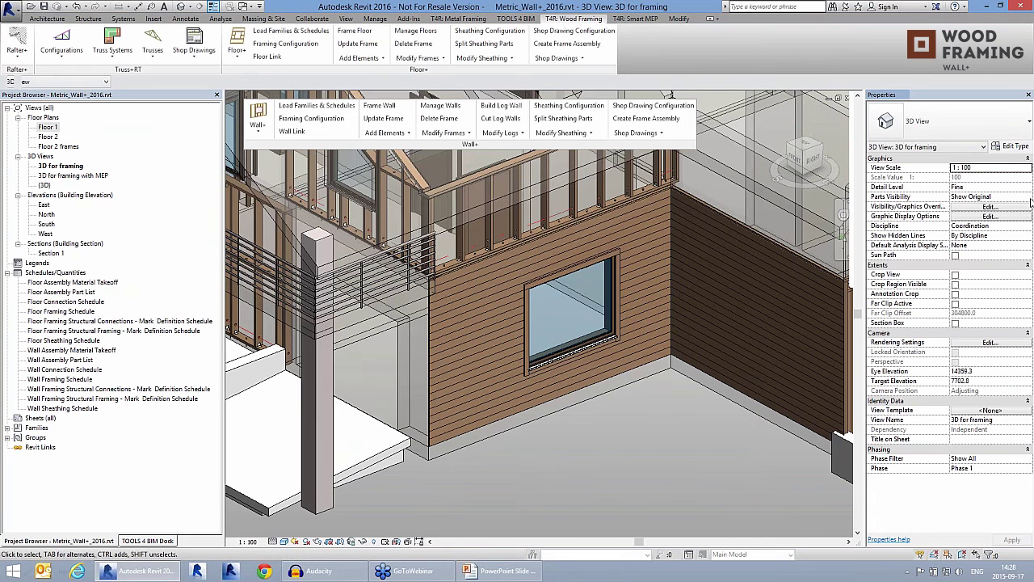
# Set the 3D view's parts visibility to Show Both and inspect the inner sheathing part of the sided wall with the window.
pyautogui.click(1020, 196)
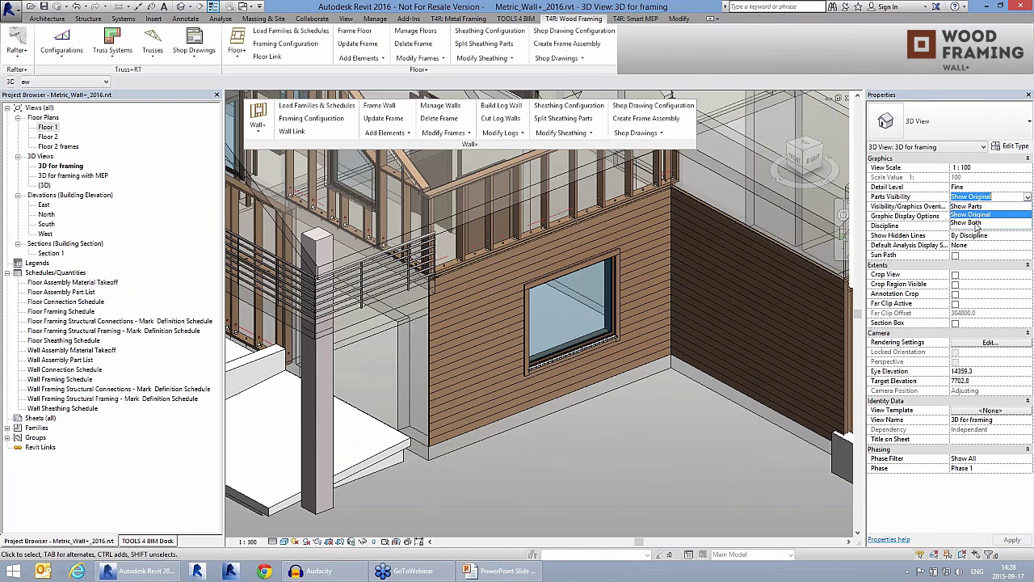
pyautogui.click(970, 223)
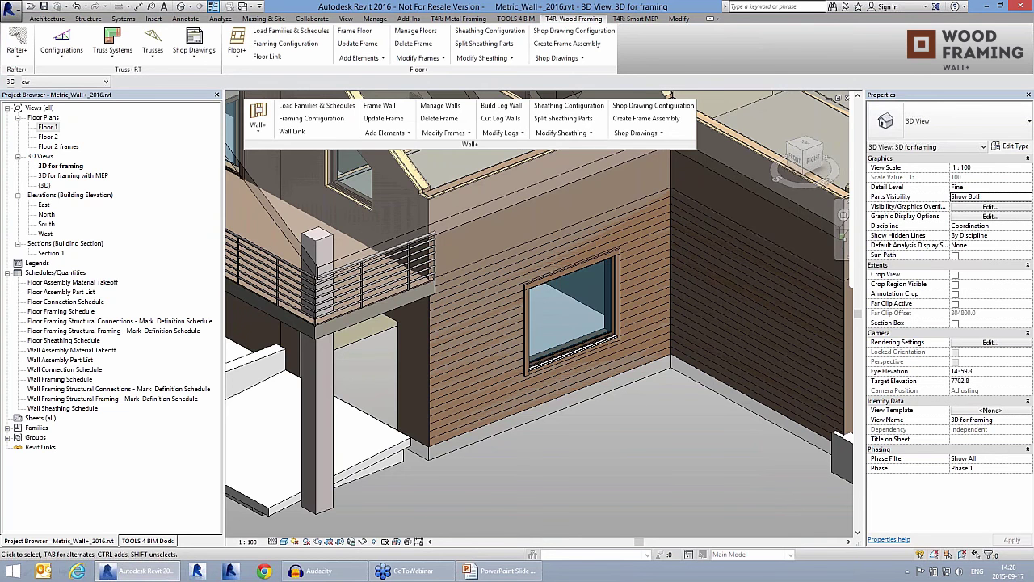
pyautogui.keyDown('shift'); pyautogui.moveTo(501, 372); pyautogui.dragTo(553, 449, button='middle'); pyautogui.keyUp('shift')
pyautogui.scroll(2, 526, 450)
pyautogui.click(526, 449)
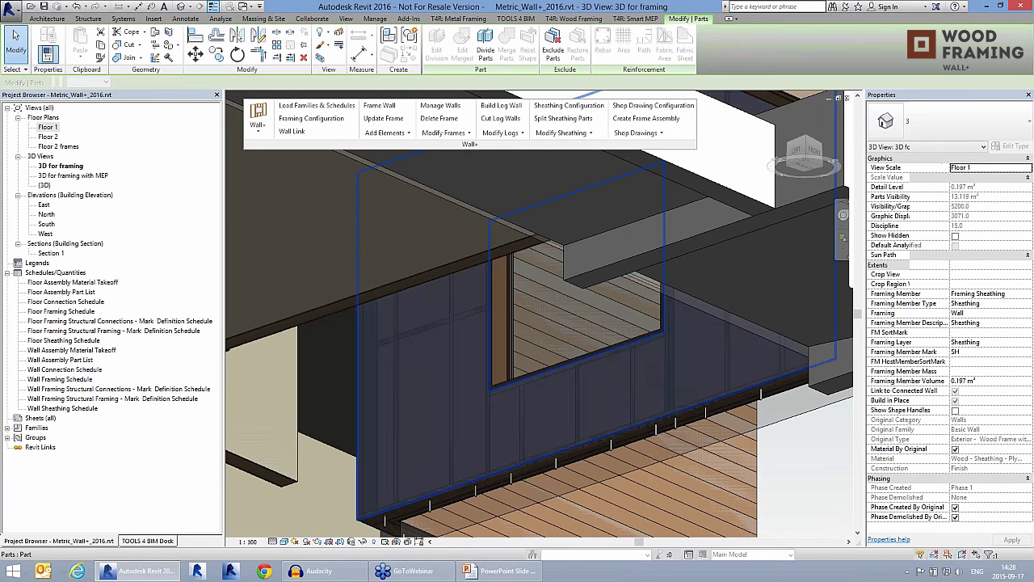
pyautogui.scroll(-1, 524, 373)
pyautogui.click(741, 455)
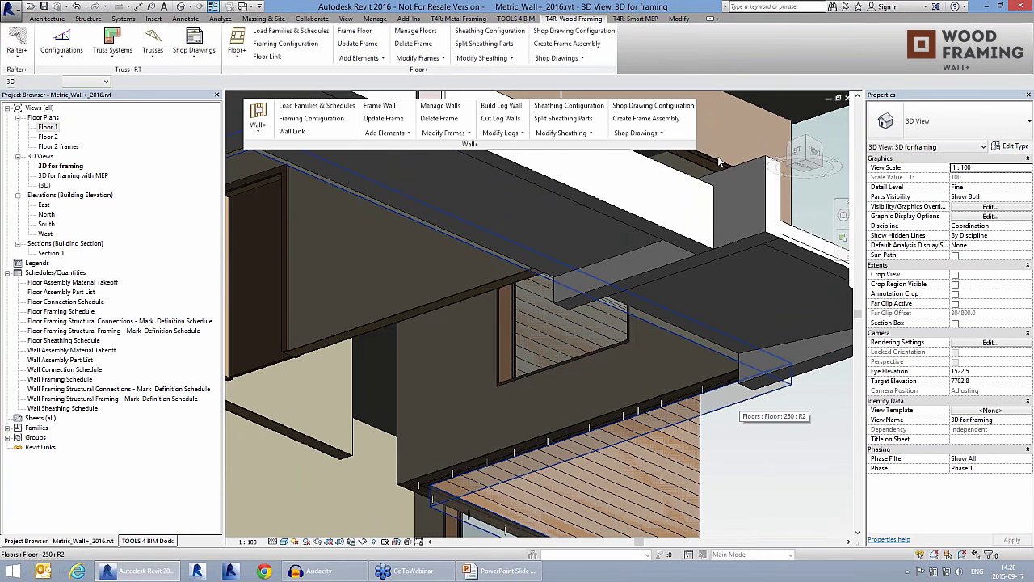
# Split the sheathing parts into individual sheets and inspect the pieces beside and below the window.
pyautogui.click(564, 120)
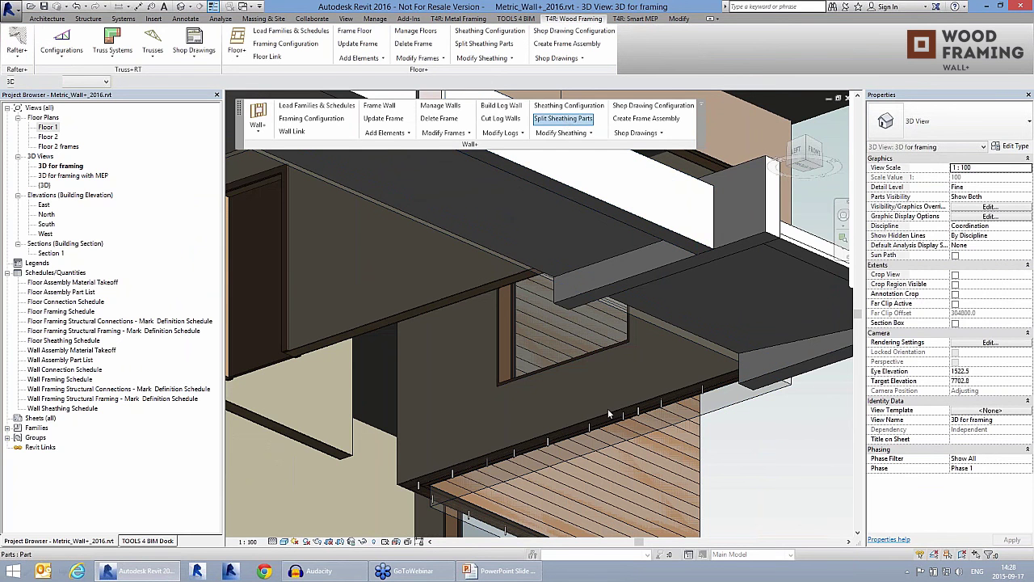
pyautogui.click(607, 413)
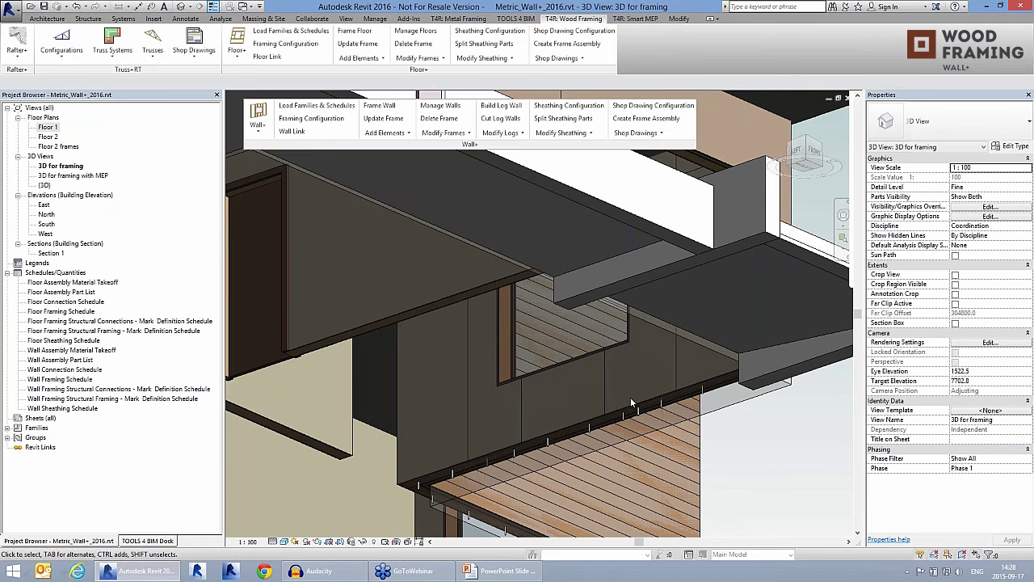
pyautogui.click(617, 382)
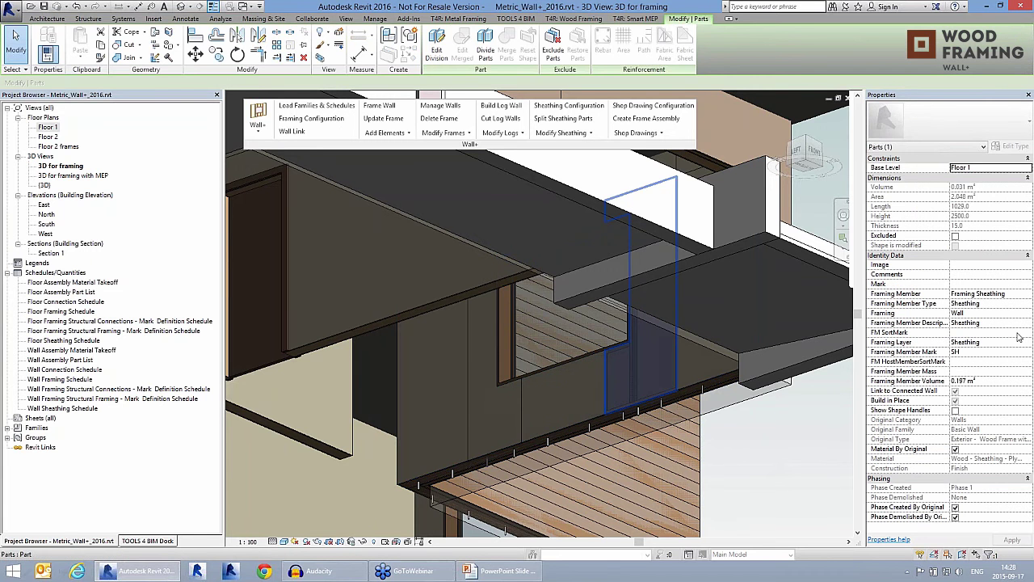
pyautogui.click(564, 397)
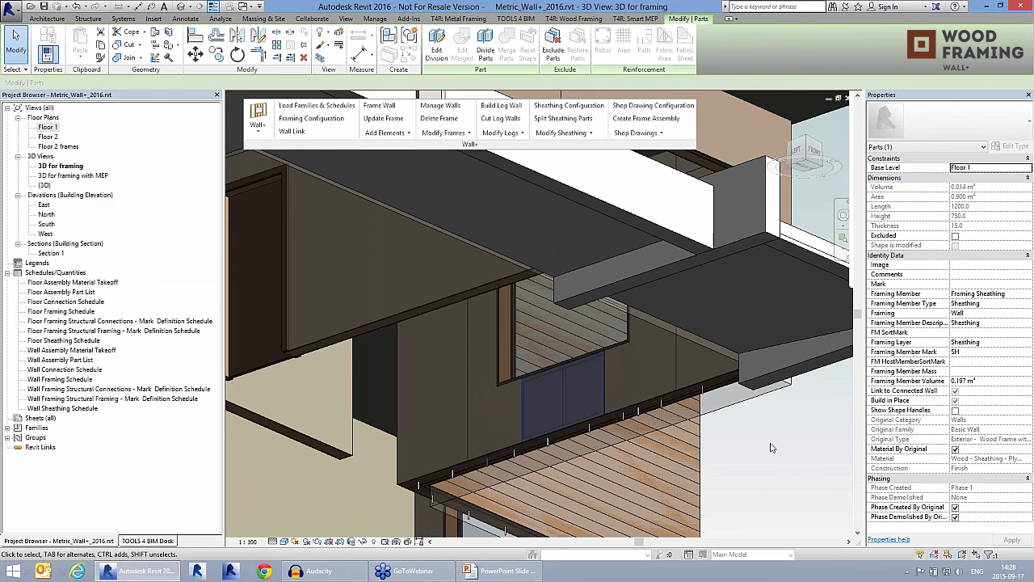
# Examine the sided walls in 3D and the sheathing sheets against the studs in the Floor 1 plan, and return to the 3D view.
pyautogui.keyDown('shift'); pyautogui.moveTo(771, 448); pyautogui.dragTo(367, 495, button='middle'); pyautogui.keyUp('shift')
pyautogui.click(367, 495)
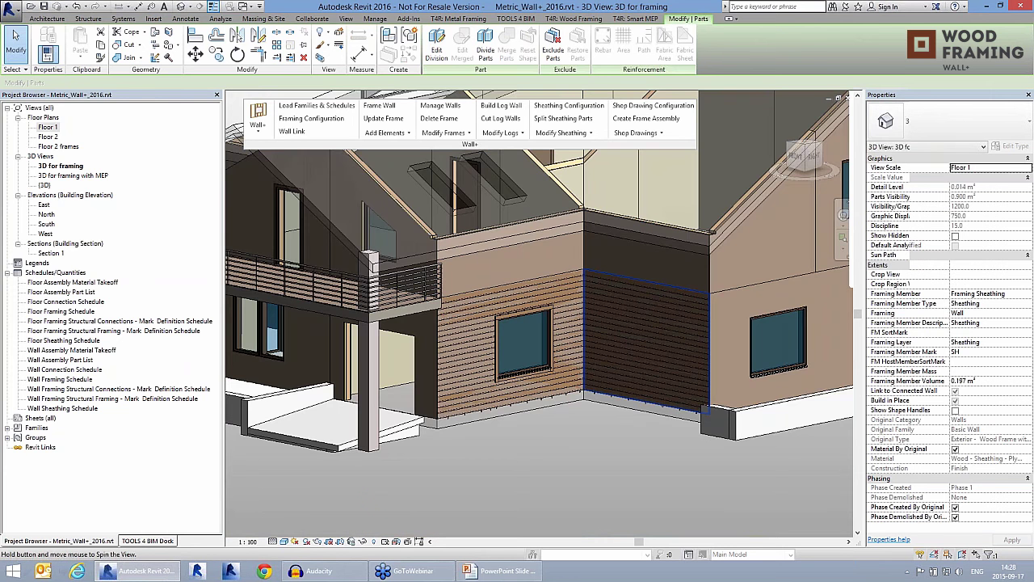
pyautogui.keyDown('shift'); pyautogui.moveTo(614, 307); pyautogui.dragTo(633, 328, button='middle'); pyautogui.keyUp('shift')
pyautogui.click(632, 328)
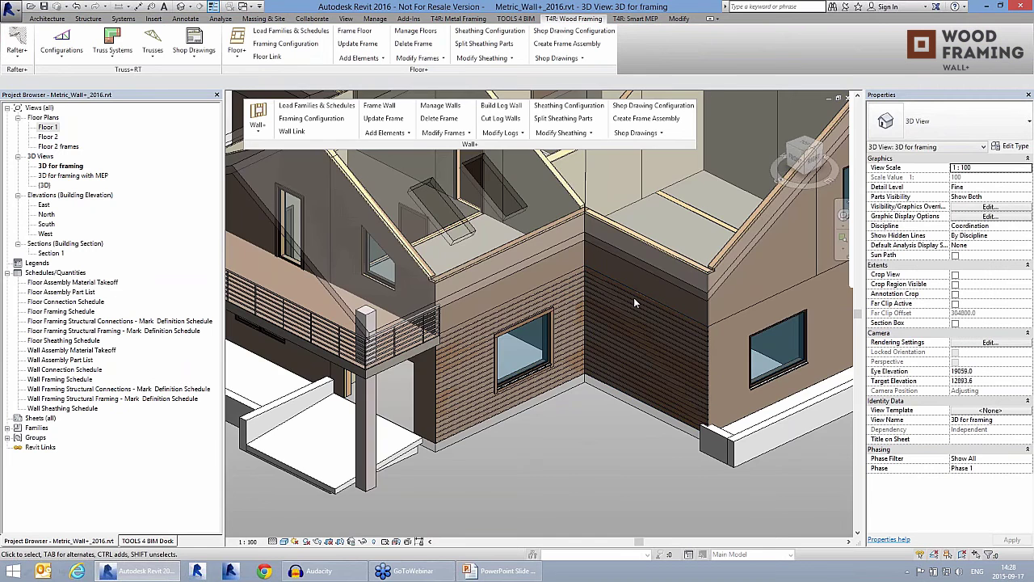
pyautogui.keyDown('shift'); pyautogui.moveTo(634, 297); pyautogui.dragTo(56, 132, button='middle'); pyautogui.keyUp('shift')
pyautogui.click(50, 128)
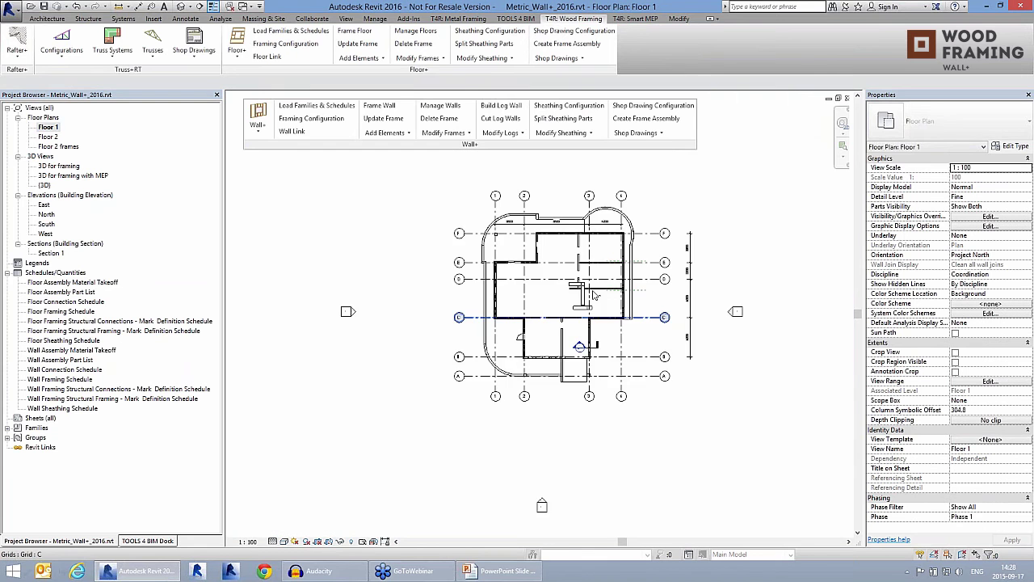
pyautogui.scroll(5, 594, 295)
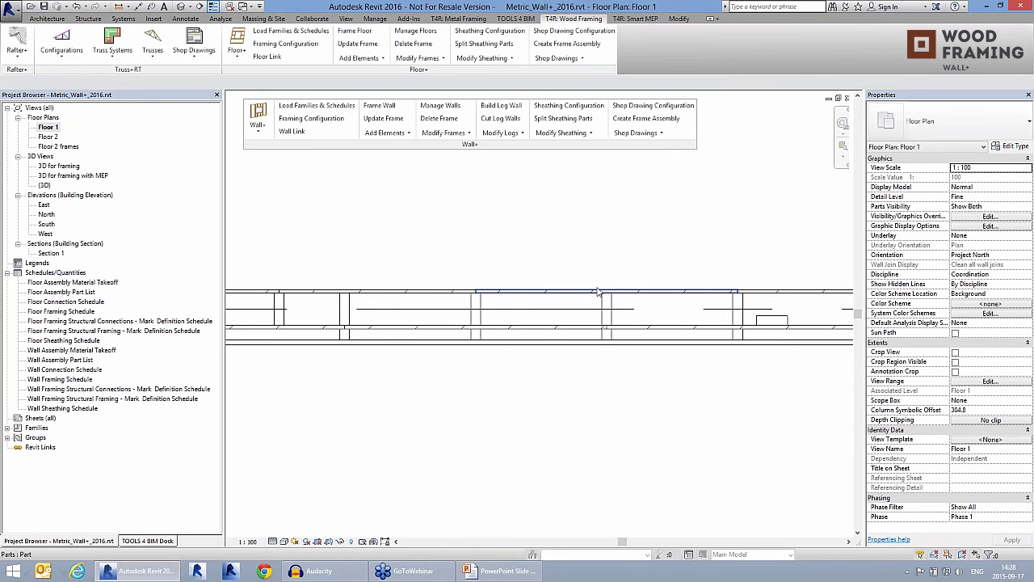
pyautogui.click(598, 293)
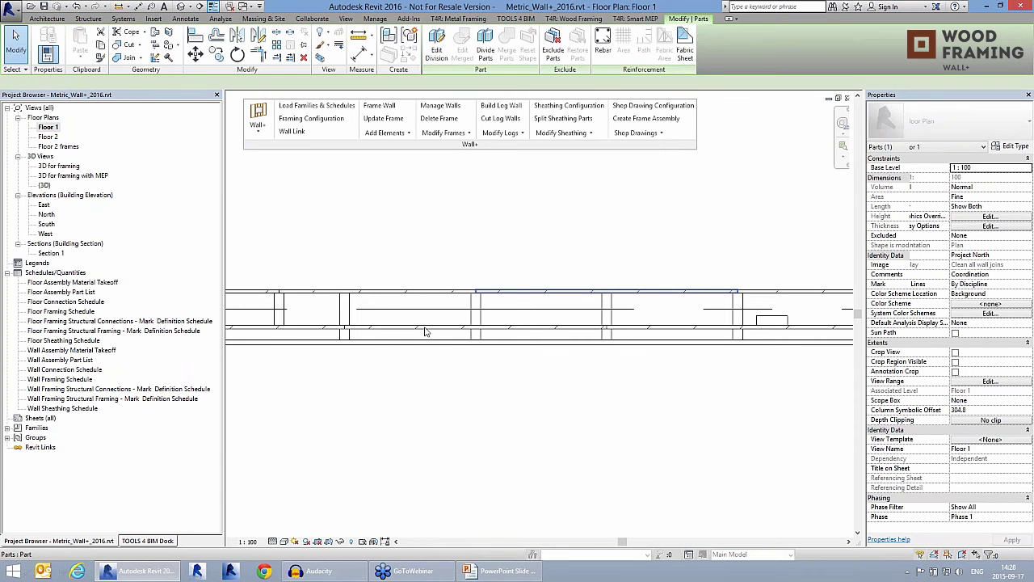
pyautogui.click(425, 329)
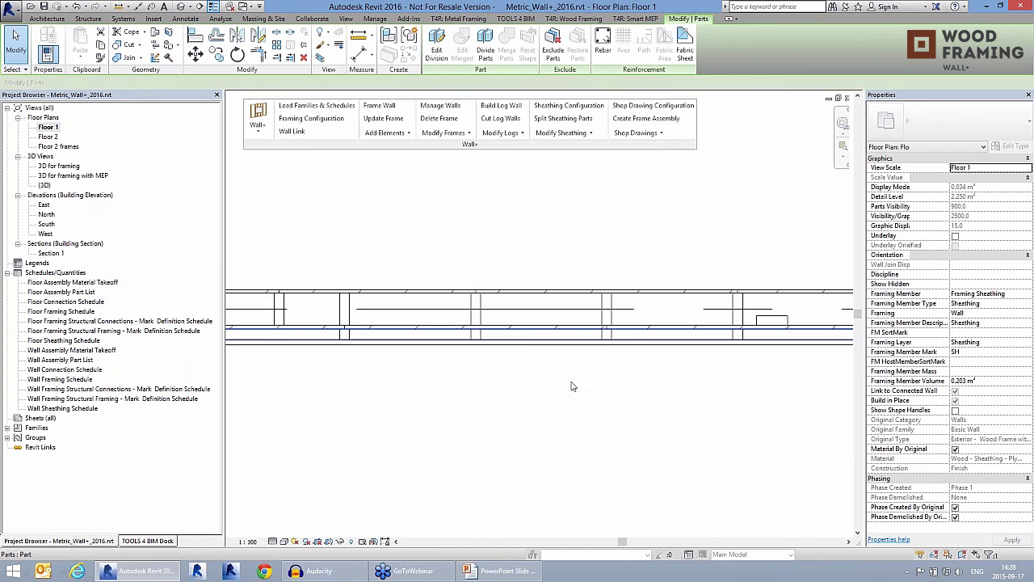
pyautogui.click(572, 386)
pyautogui.click(846, 98)
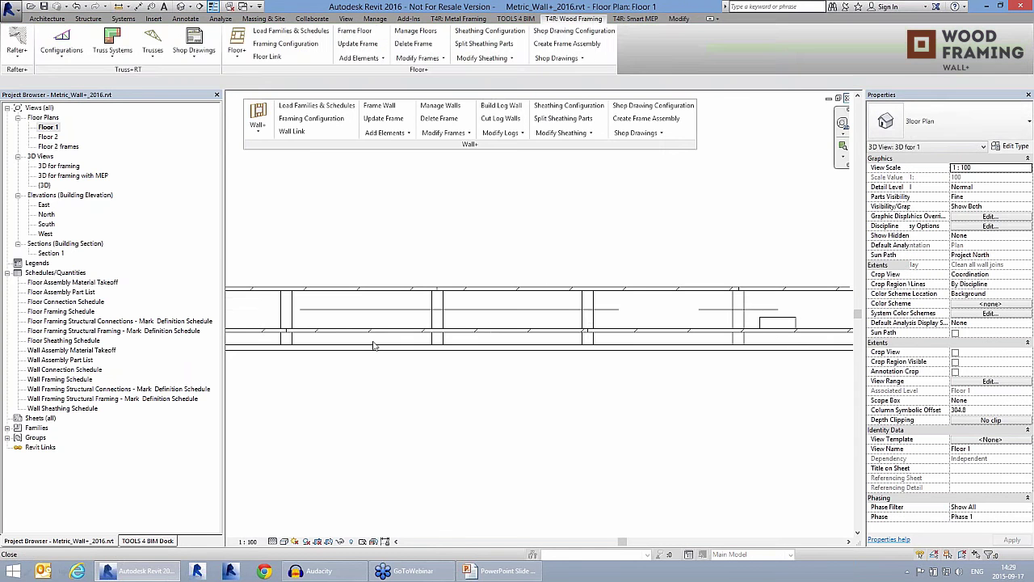
pyautogui.hotkey('ctrl', 'Tab')
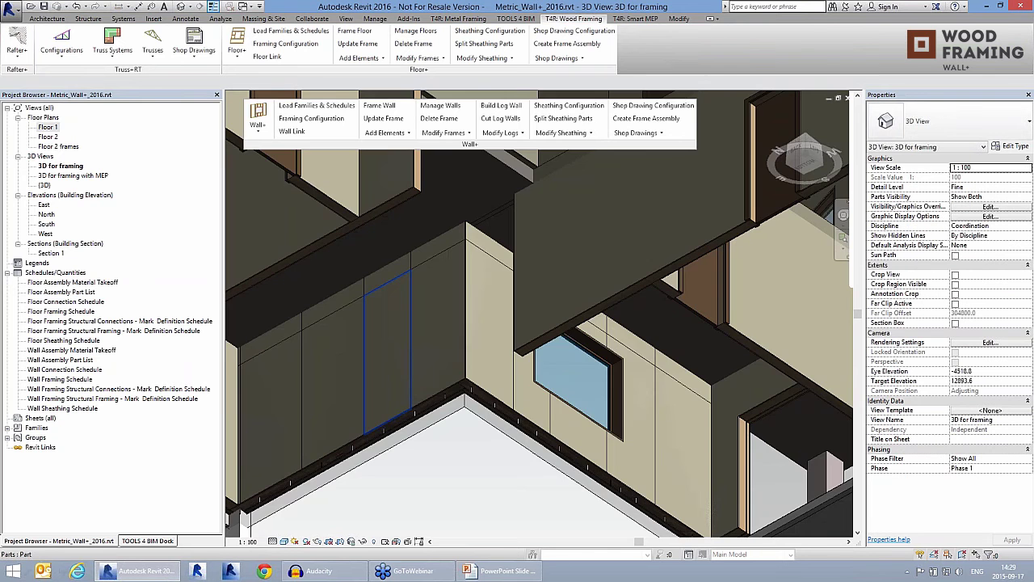
# View the sided walls from outside in 3D and set the view's parts visibility to Show Original.
pyautogui.keyDown('shift'); pyautogui.moveTo(388, 355); pyautogui.dragTo(522, 412, button='middle'); pyautogui.keyUp('shift')
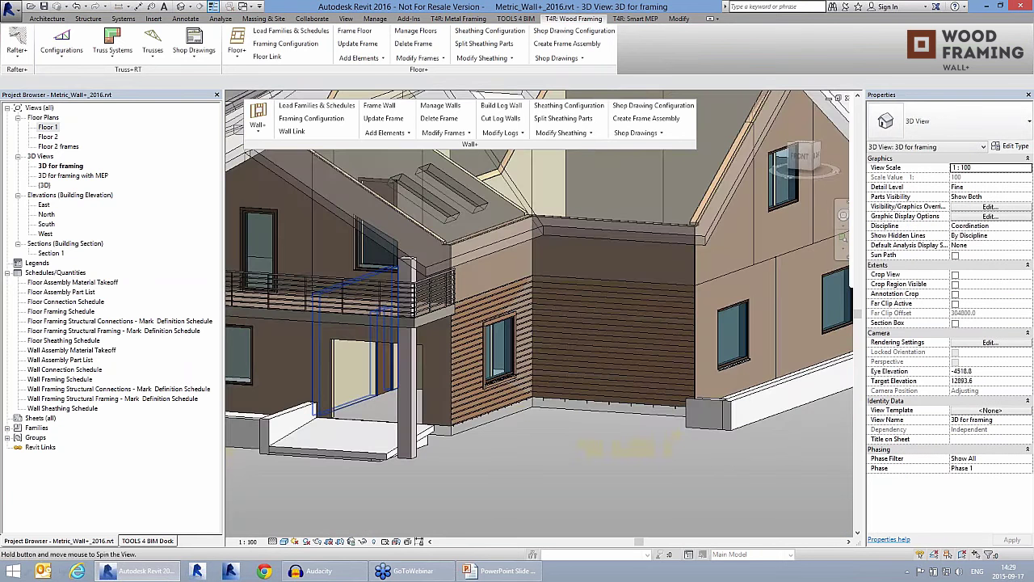
pyautogui.keyDown('shift'); pyautogui.moveTo(676, 433); pyautogui.dragTo(1031, 201, button='middle'); pyautogui.keyUp('shift')
pyautogui.click(1027, 198)
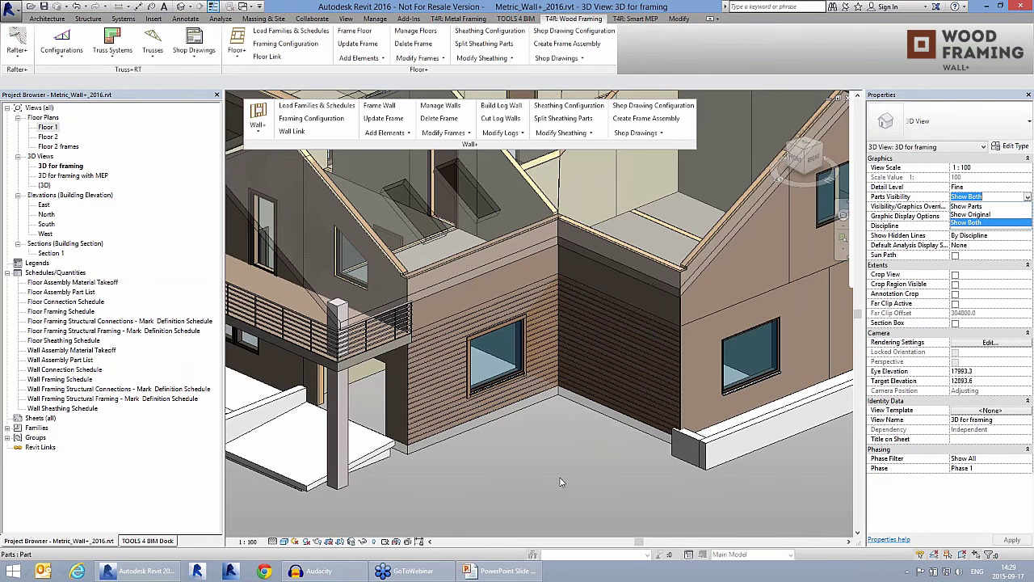
pyautogui.click(971, 214)
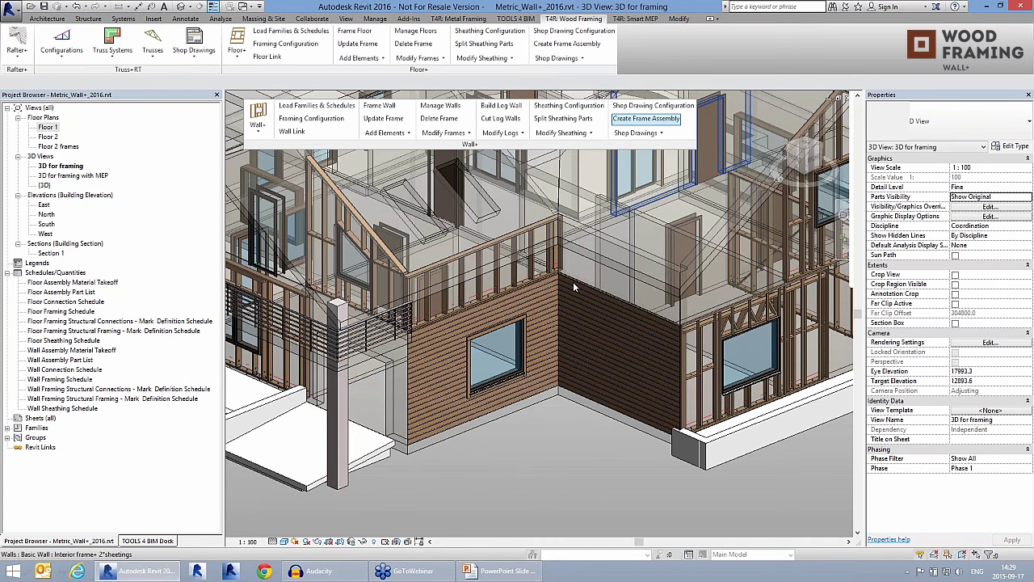
# Review the wall shop drawing configuration: assembly views, frame and sheathing front/back dimensioning, and the frame and sheathing top elevation settings.
pyautogui.click(652, 106)
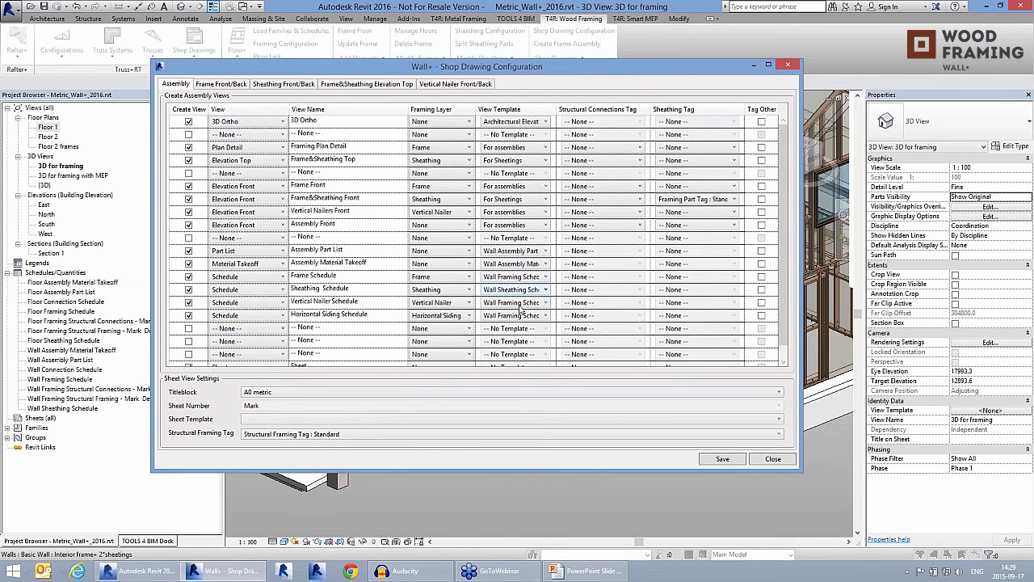
pyautogui.click(225, 84)
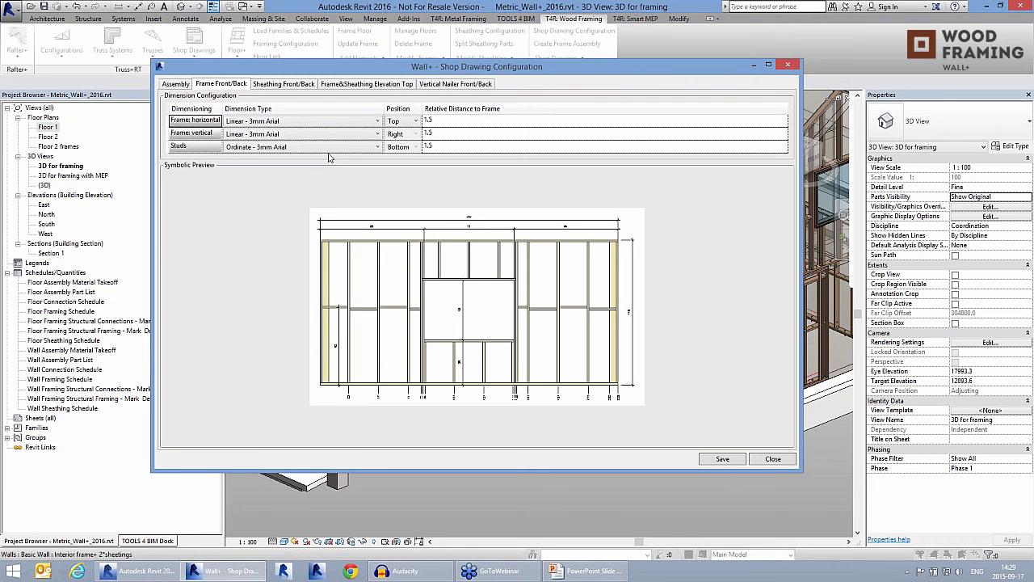
pyautogui.click(283, 84)
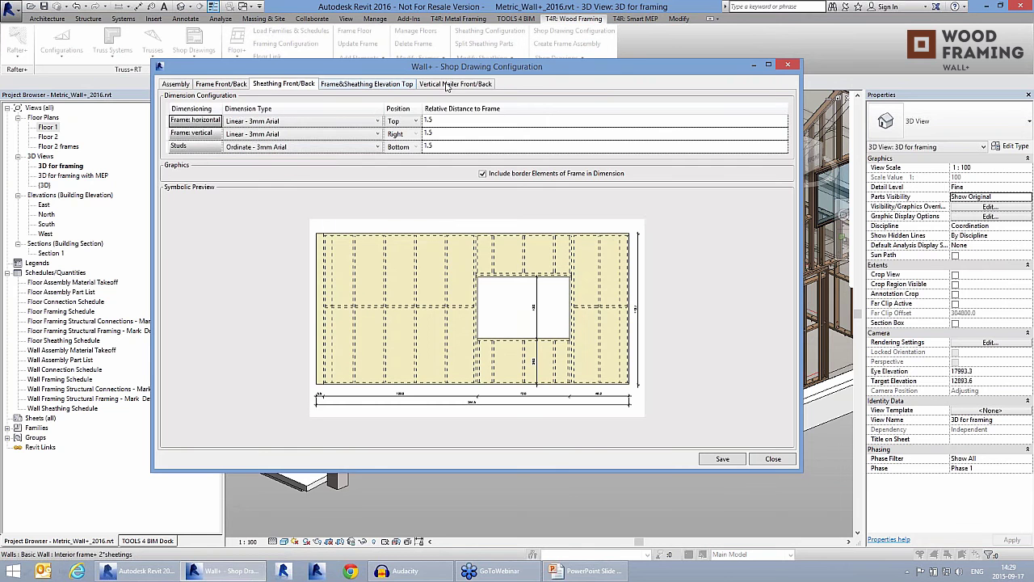
pyautogui.click(367, 84)
pyautogui.click(178, 84)
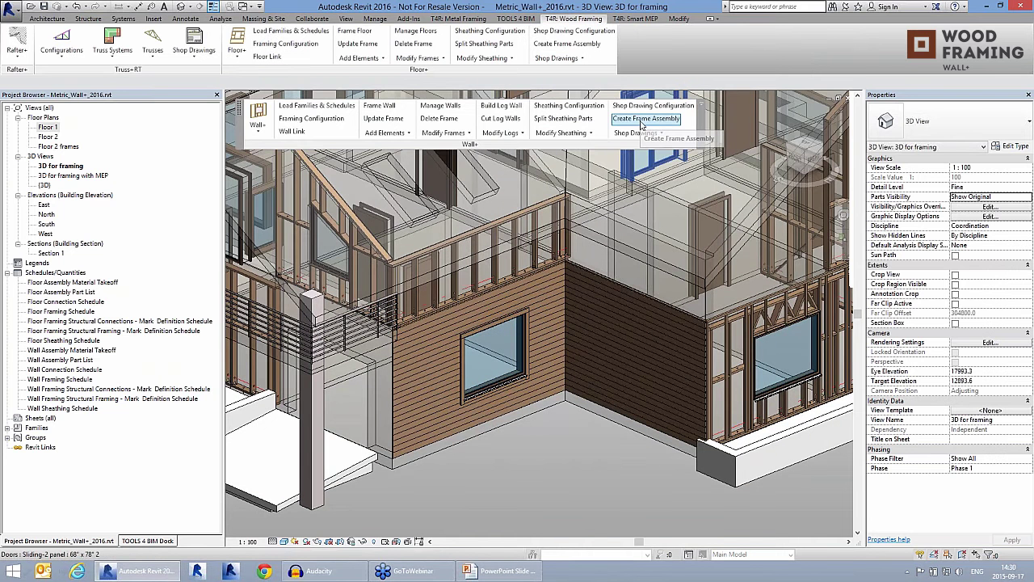
# Create a frame assembly from the sided wall with the window and open the W-4 assembly's 3D Ortho view.
pyautogui.click(547, 325)
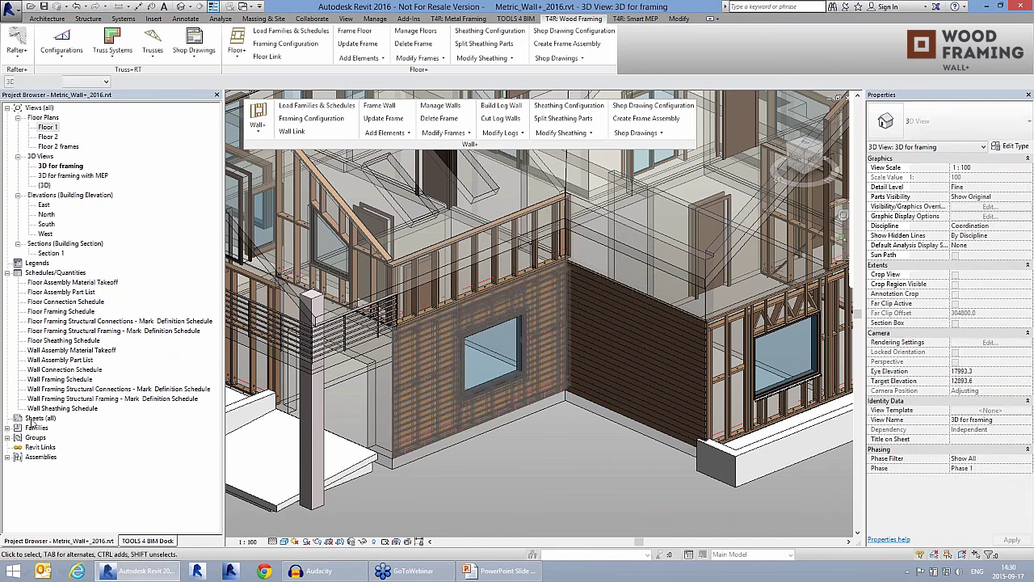
pyautogui.doubleClick(41, 457)
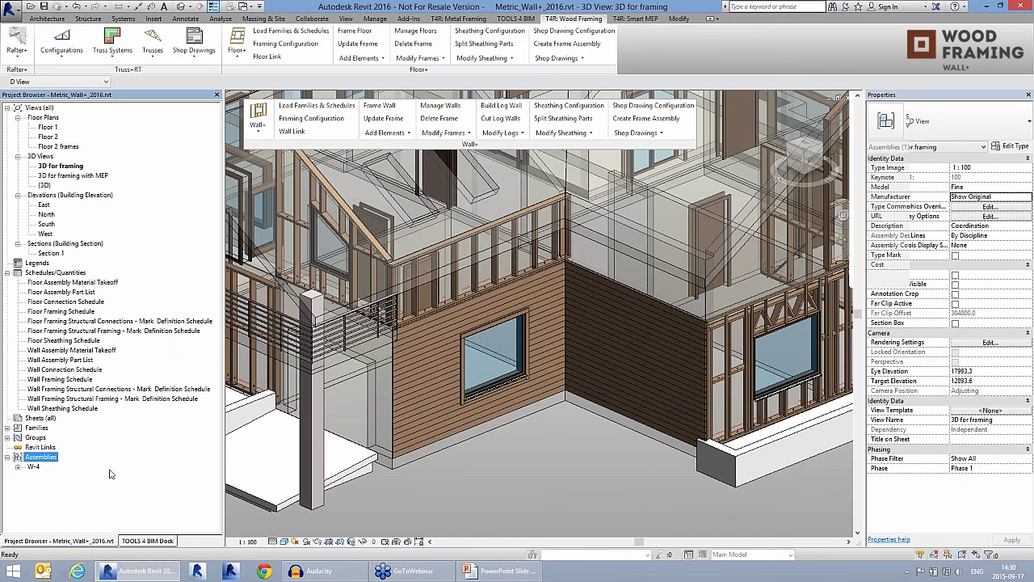
pyautogui.doubleClick(33, 466)
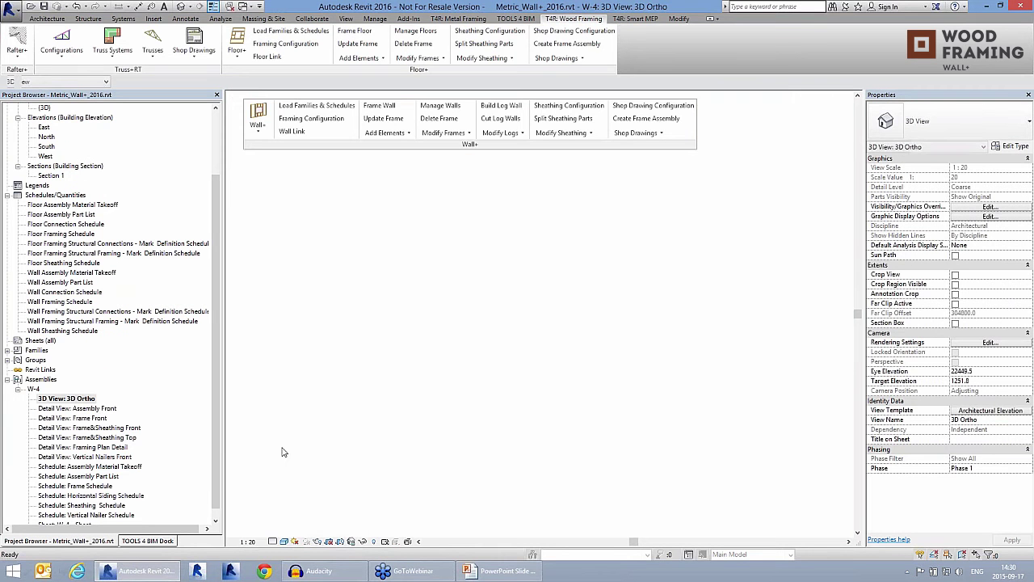
# Open the Assembly Front and Frame Front detail views of assembly W-4 and inspect the frame's dimensions and tags.
pyautogui.click(99, 409)
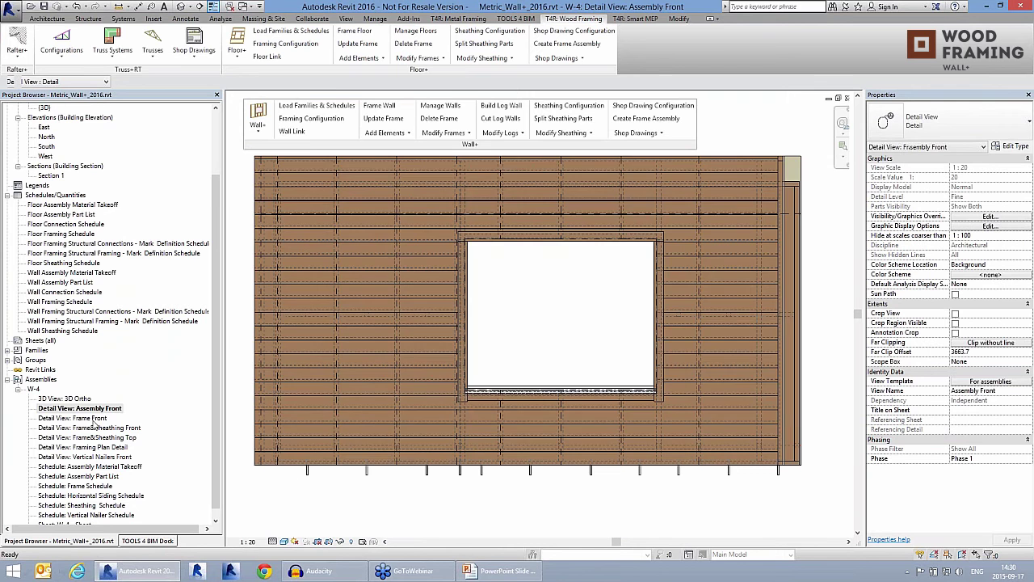
pyautogui.doubleClick(93, 418)
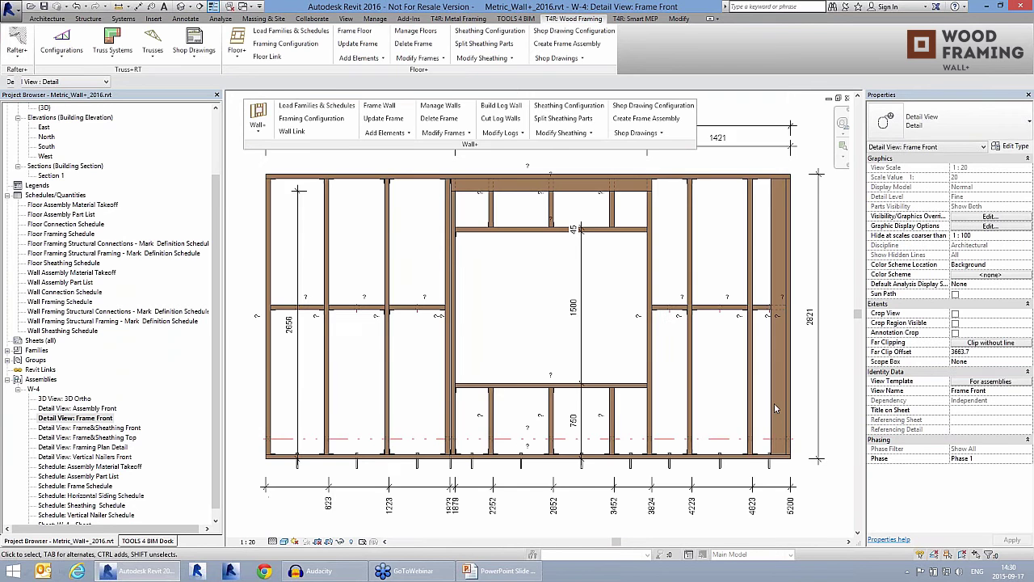
pyautogui.scroll(1, 745, 423)
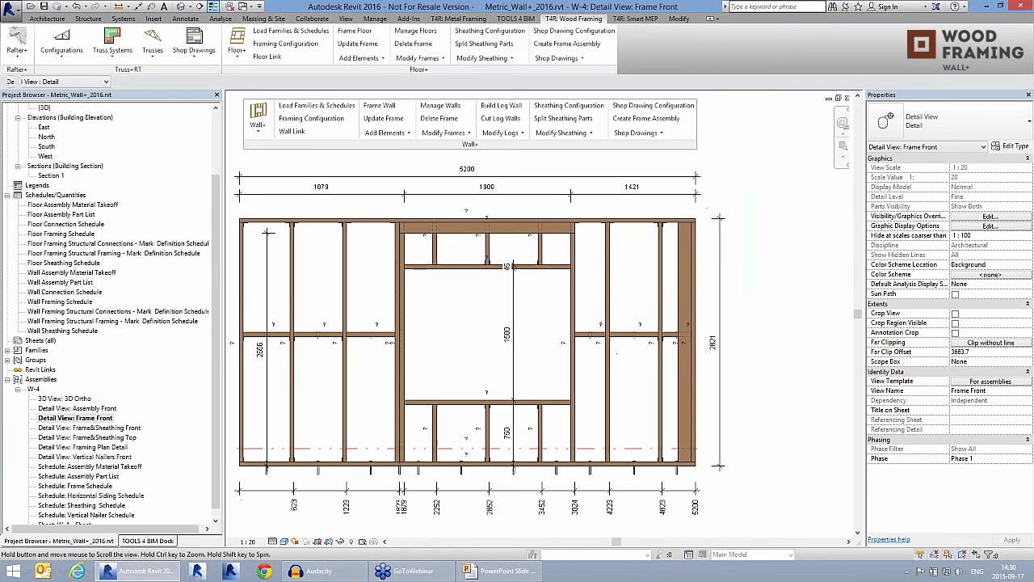
pyautogui.moveTo(651, 189); pyautogui.dragTo(664, 189, button='middle')
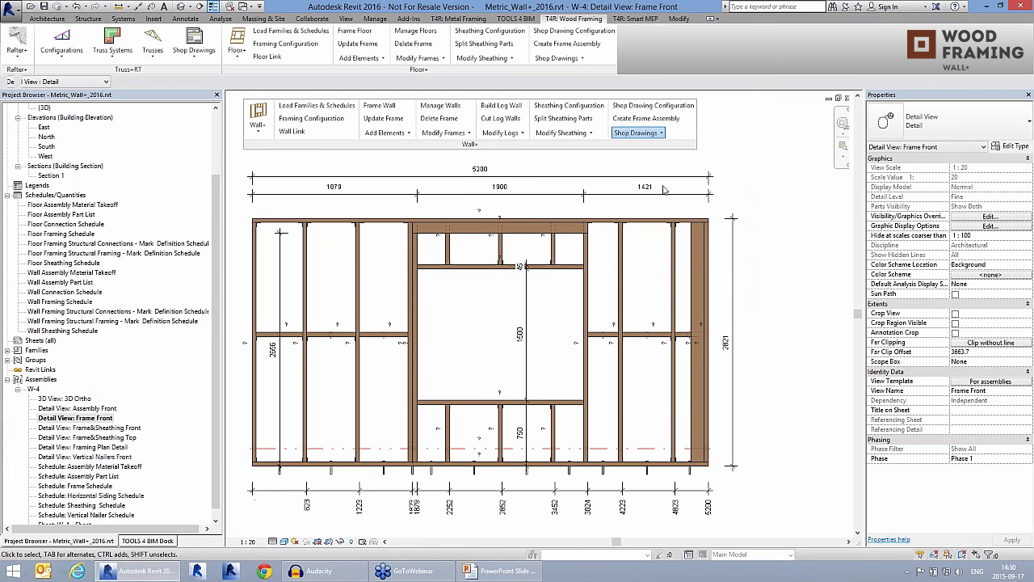
# Sort the structural framing by mark and check the member tags in the Frame Front view.
pyautogui.click(641, 132)
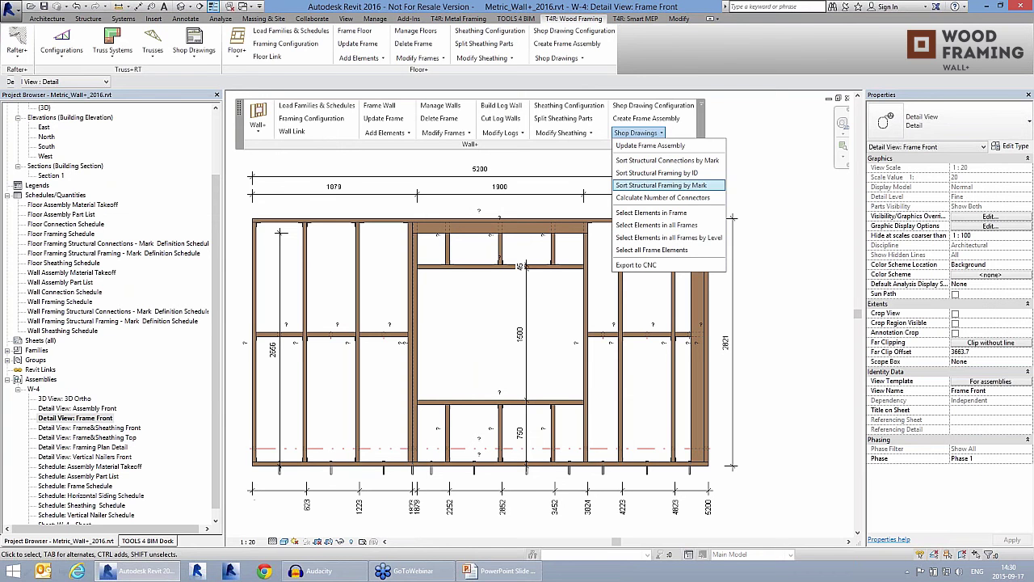
pyautogui.click(661, 185)
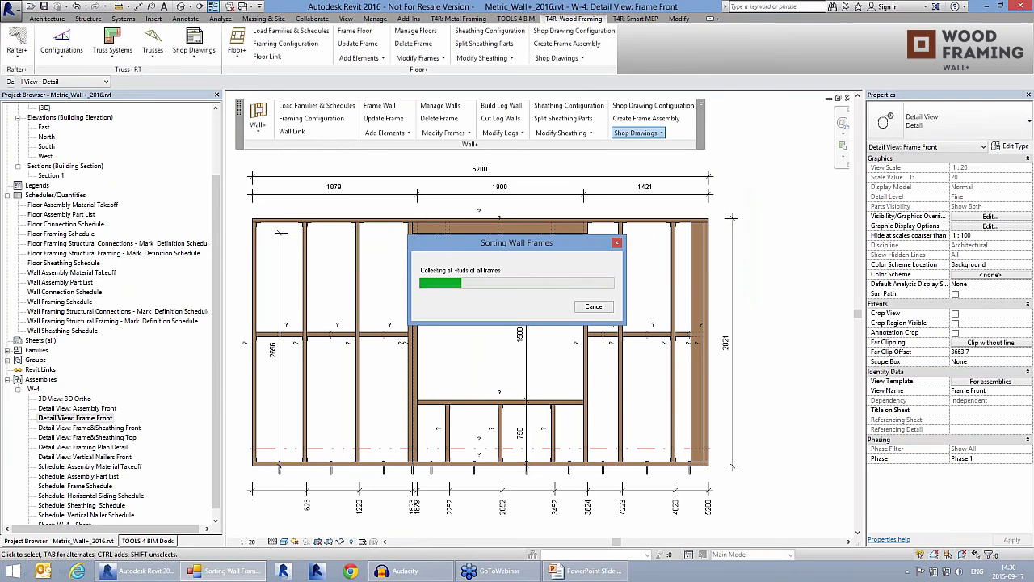
pyautogui.scroll(3, 611, 355)
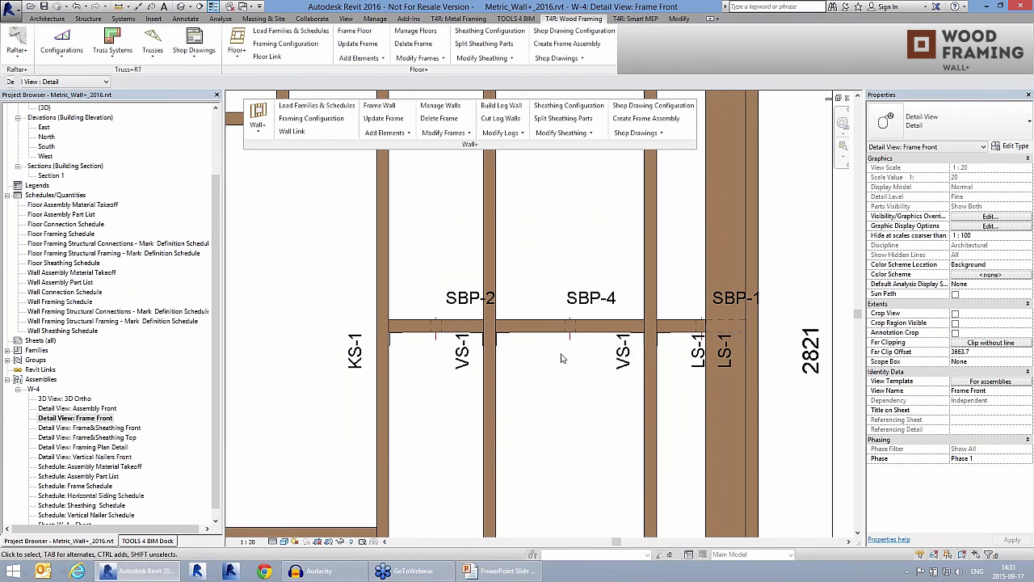
pyautogui.scroll(-2, 561, 358)
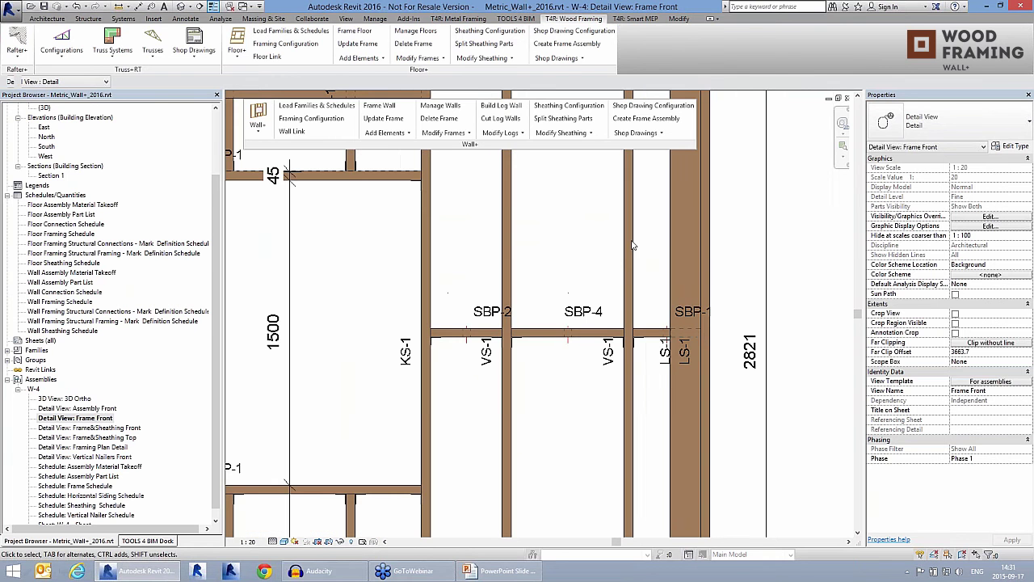
pyautogui.scroll(-2, 687, 290)
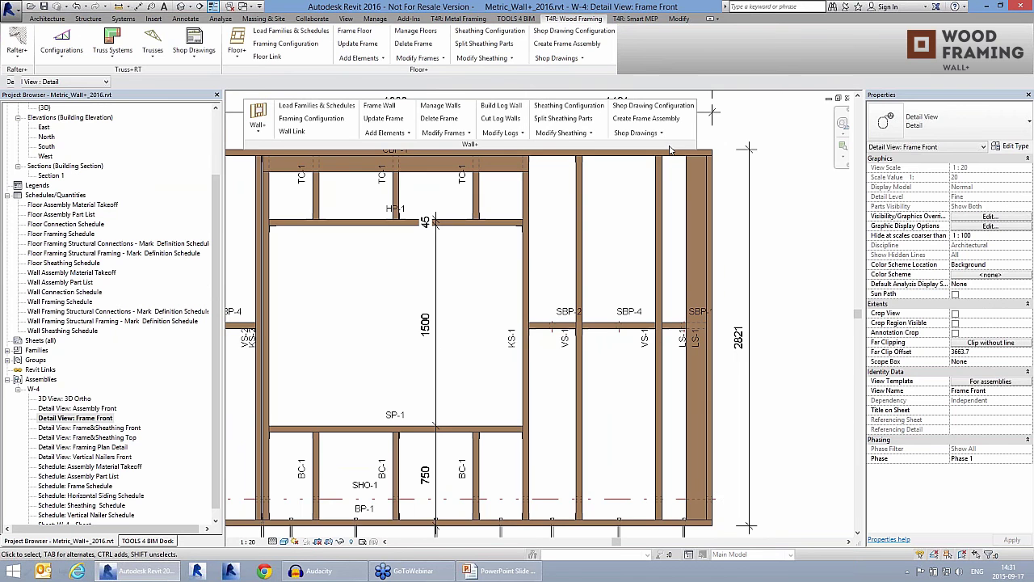
pyautogui.scroll(-1, 667, 162)
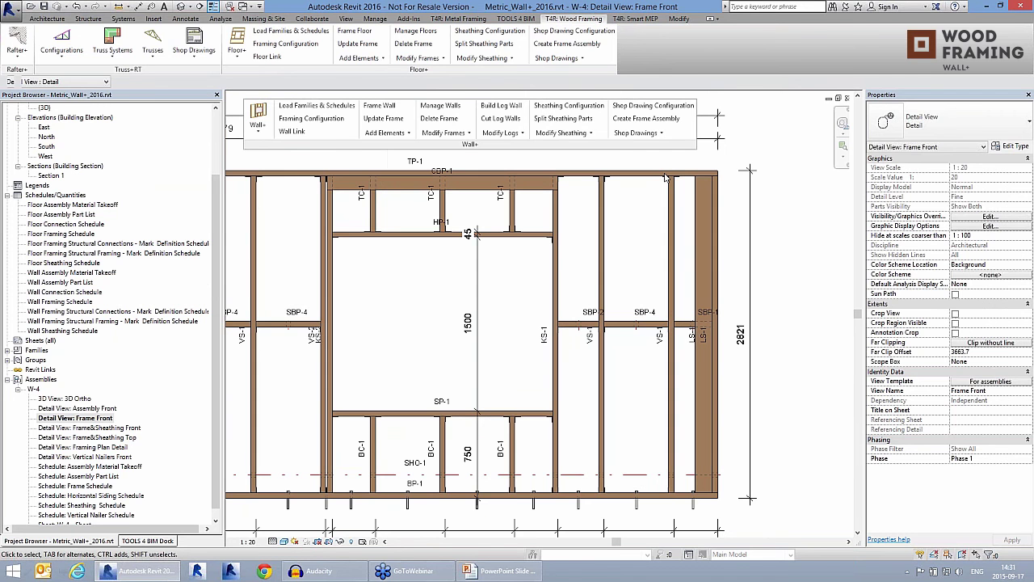
pyautogui.click(636, 133)
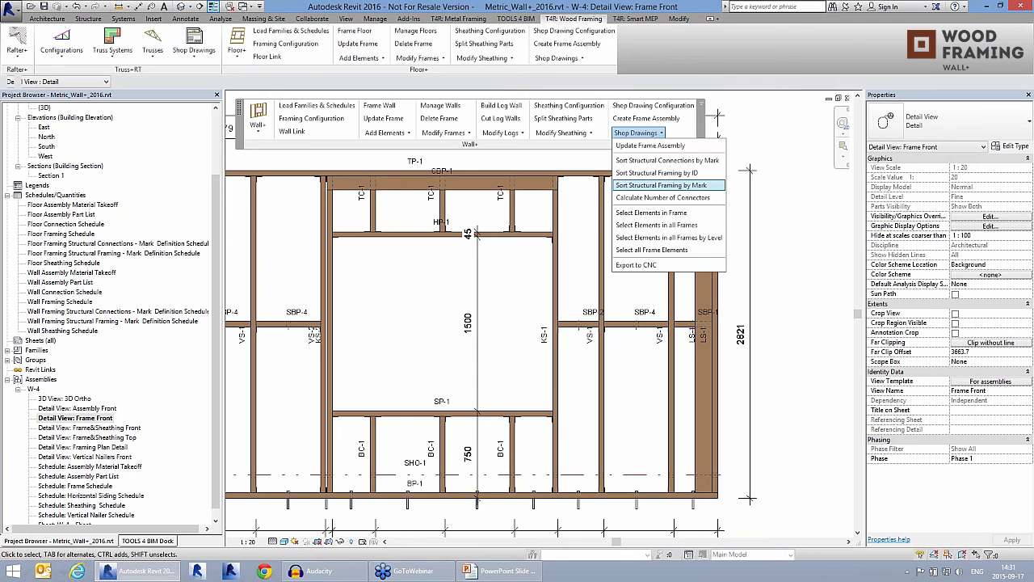
pyautogui.click(661, 185)
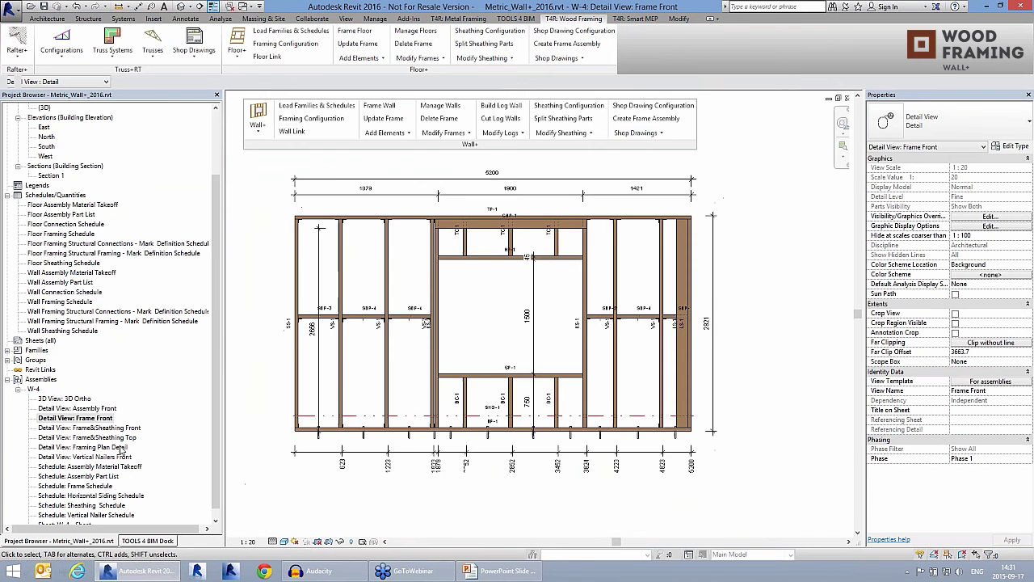
# Examine W-4's Frame&Sheathing Front, Frame&Sheathing Top and Vertical Nailers Front views and its Assembly Material Takeoff schedule.
pyautogui.doubleClick(101, 428)
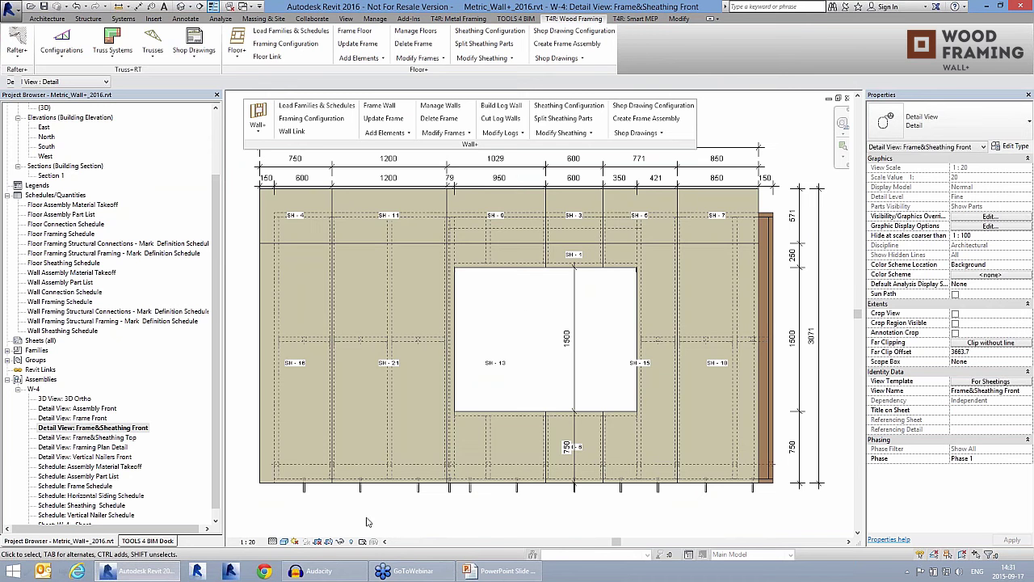
pyautogui.scroll(-1, 366, 521)
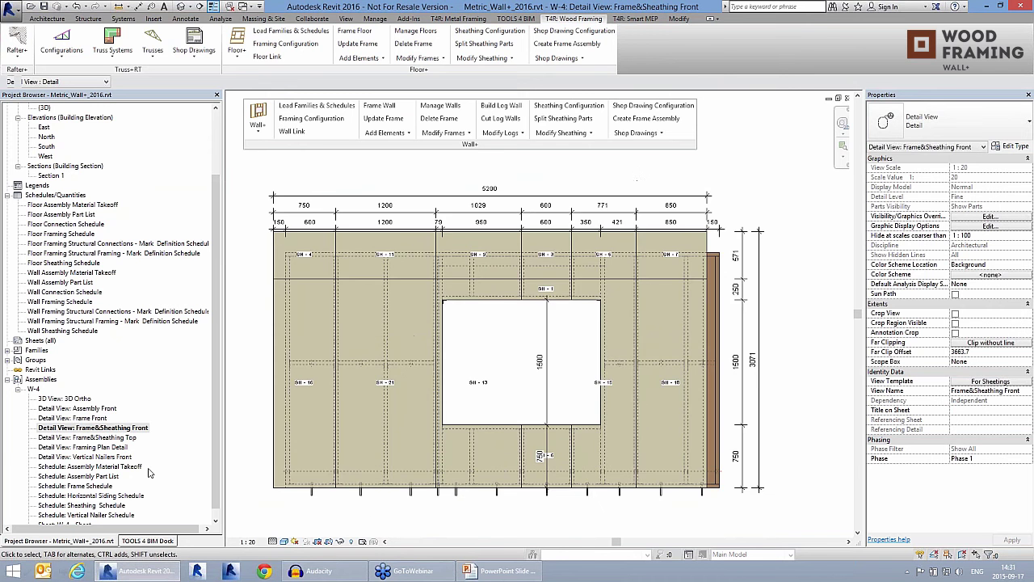
pyautogui.doubleClick(101, 437)
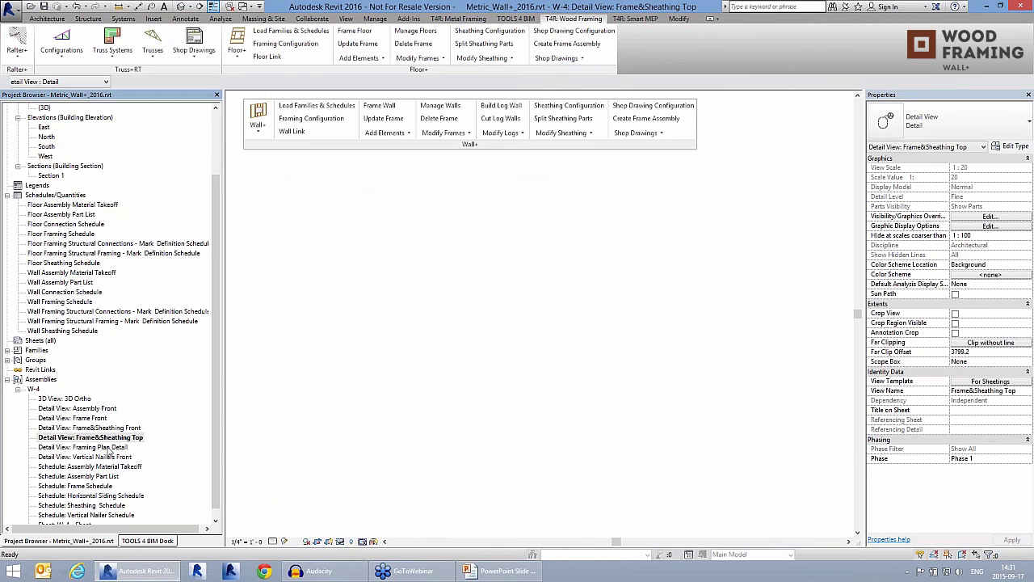
pyautogui.doubleClick(105, 460)
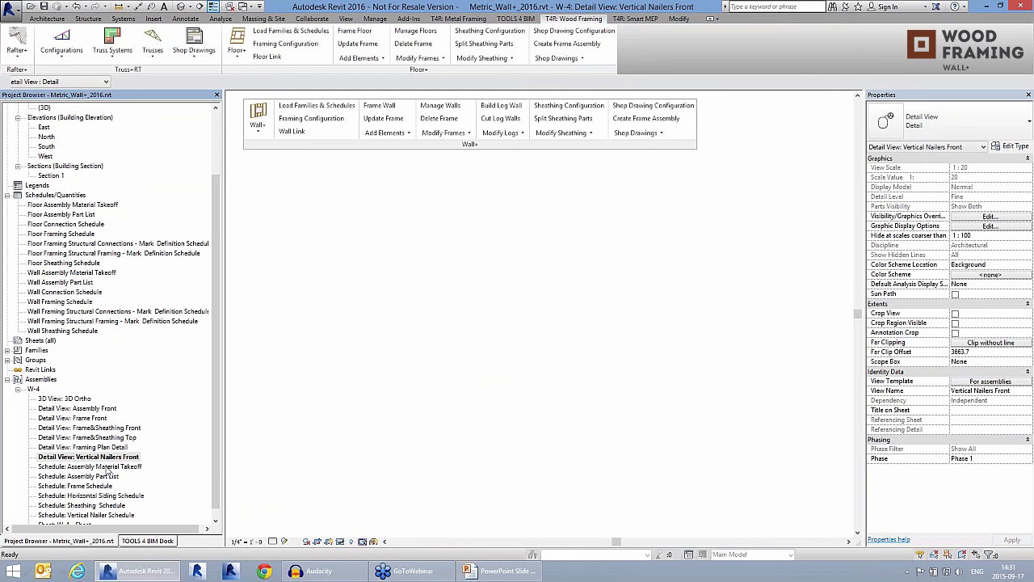
pyautogui.click(107, 468)
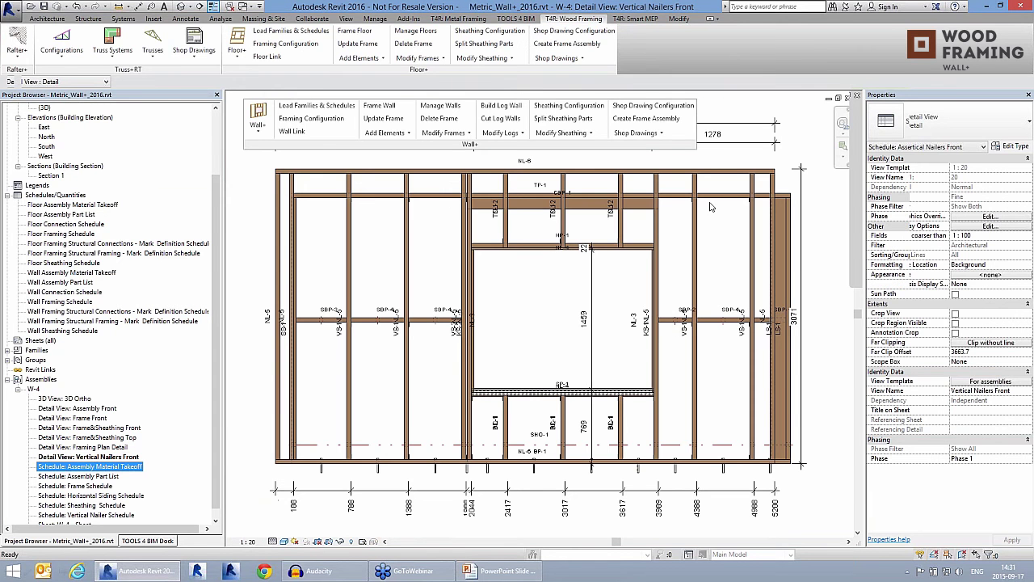
pyautogui.doubleClick(89, 466)
# Open the W-4 assembly sheet and place the Frame Front detail view in the sheet's upper left area.
pyautogui.click(84, 523)
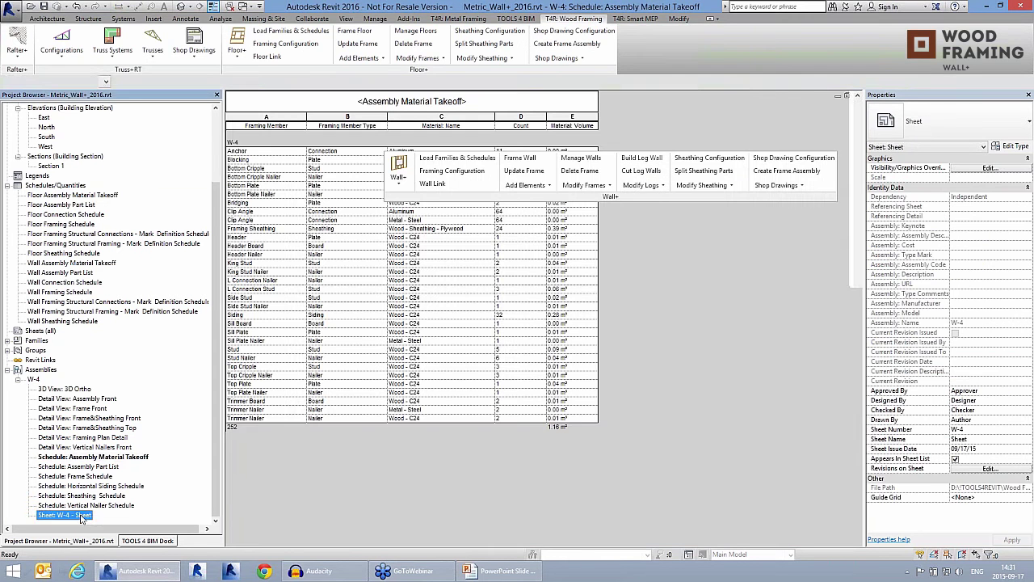
pyautogui.doubleClick(81, 515)
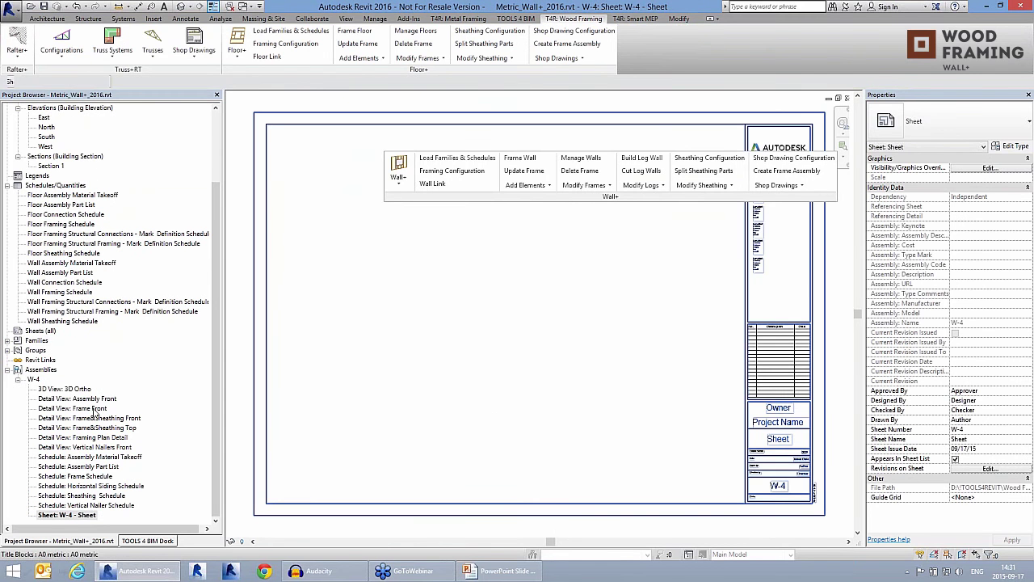
pyautogui.moveTo(95, 409); pyautogui.dragTo(361, 203)
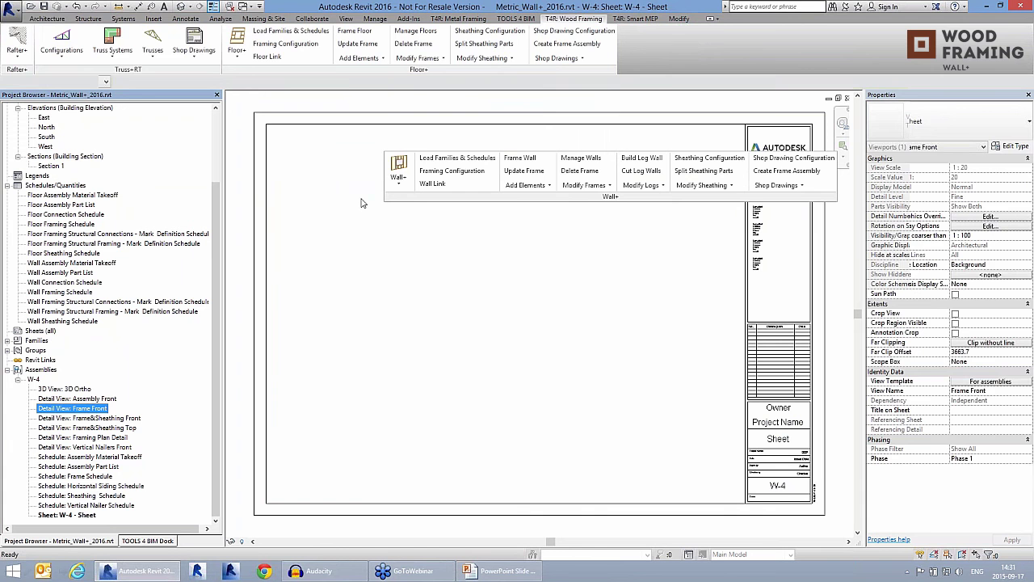
pyautogui.click(362, 203)
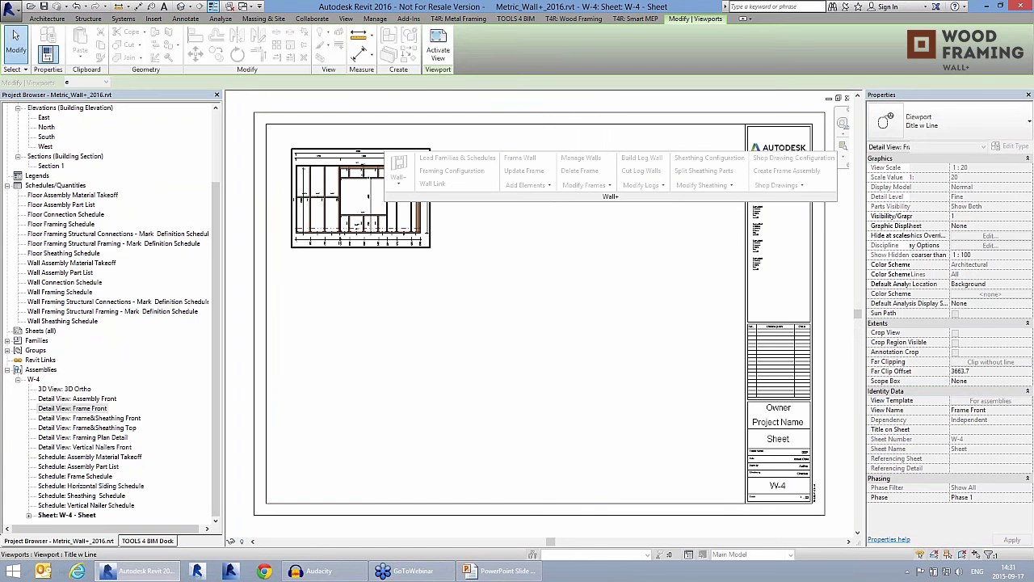
# Place Frame&Sheathing Front and Frame&Sheathing Top below the Frame Front view, and 3D Ortho in the sheet's lower right area.
pyautogui.click(89, 419)
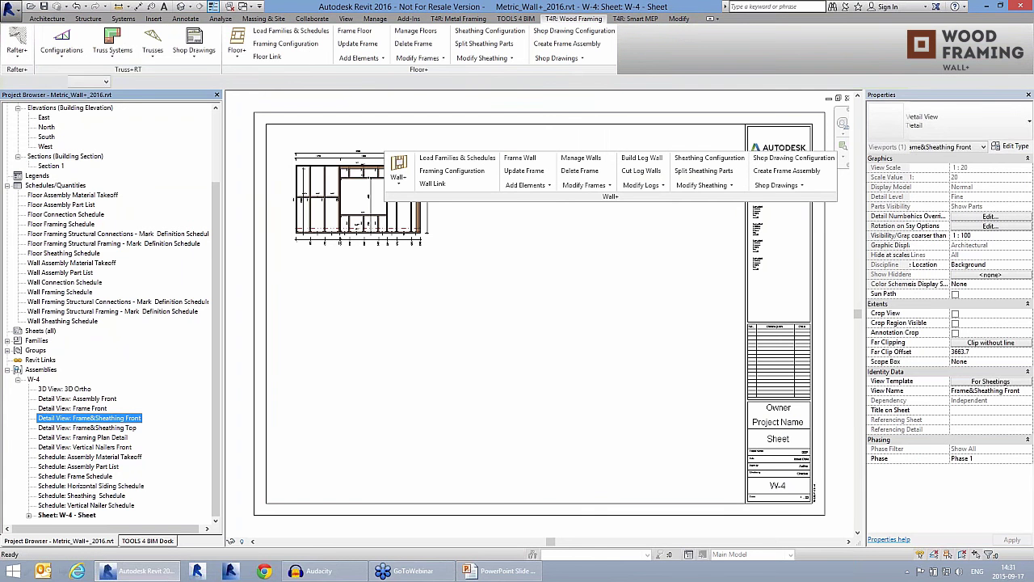
pyautogui.click(361, 307)
pyautogui.moveTo(87, 428); pyautogui.dragTo(340, 417)
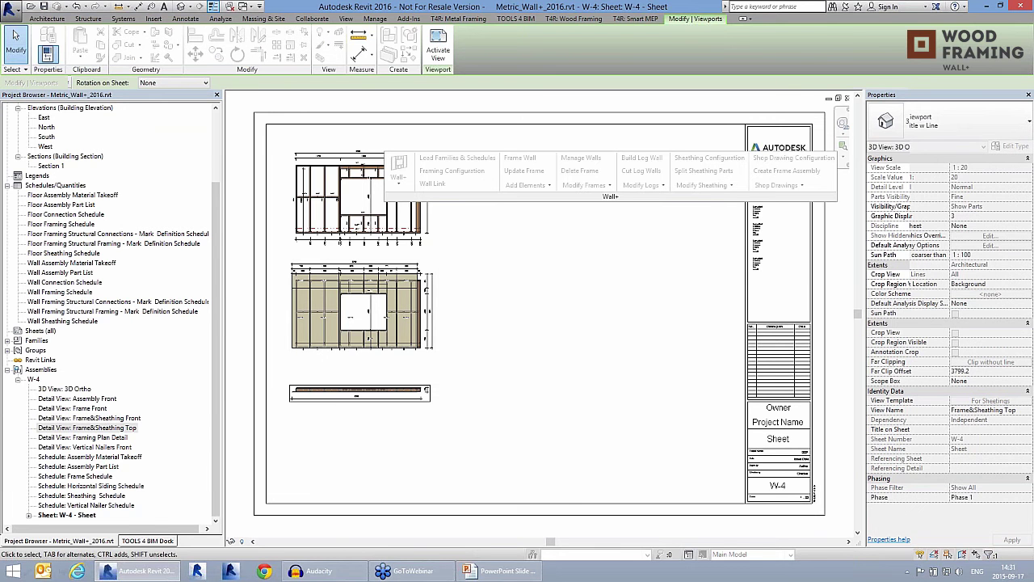
pyautogui.click(64, 388)
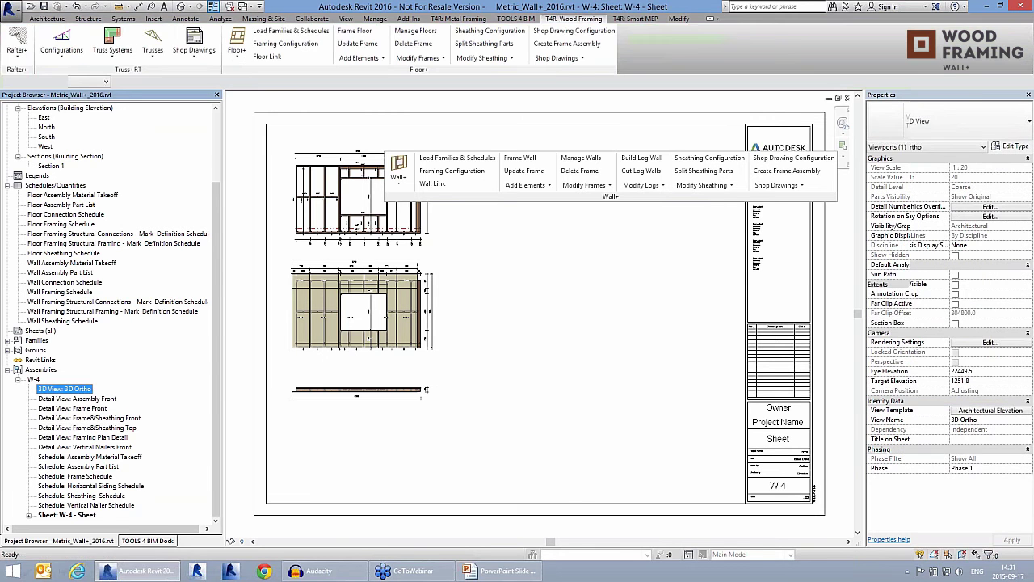
pyautogui.moveTo(571, 197); pyautogui.dragTo(438, 497)
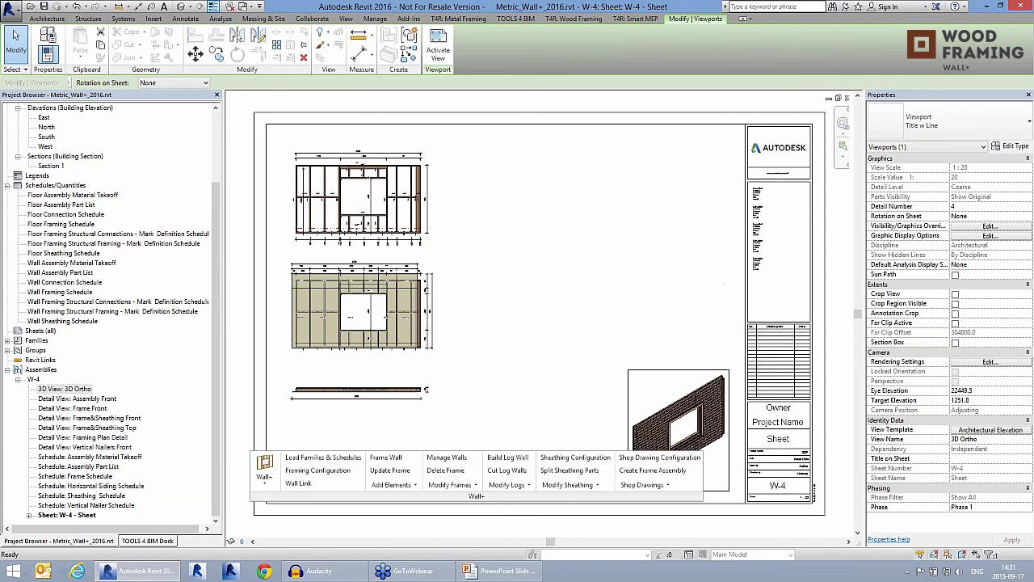
# Place the Assembly Material Takeoff schedule to the right of the frame view on sheet W-4, and the Assembly Part List beside it.
pyautogui.click(82, 457)
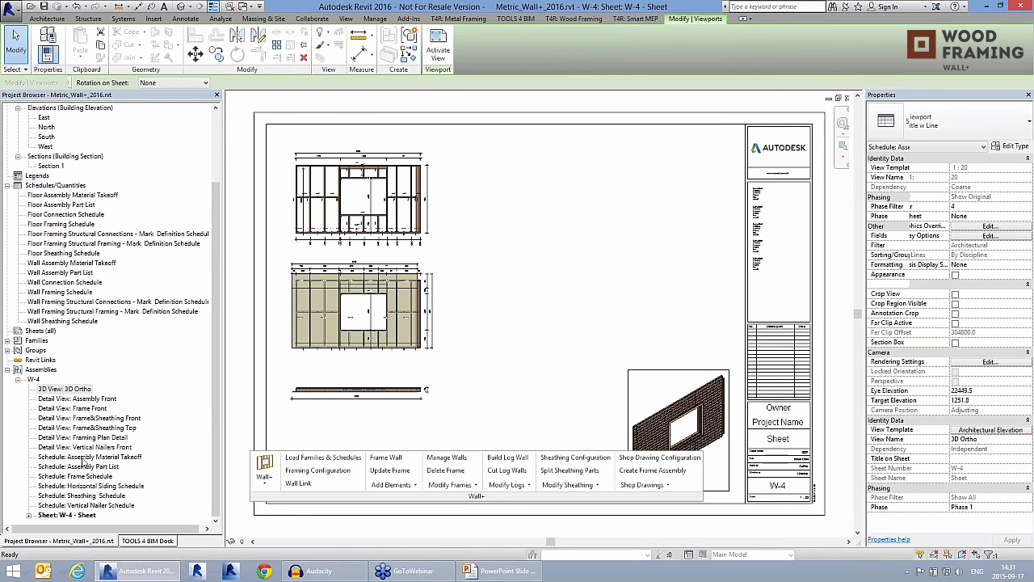
pyautogui.click(520, 219)
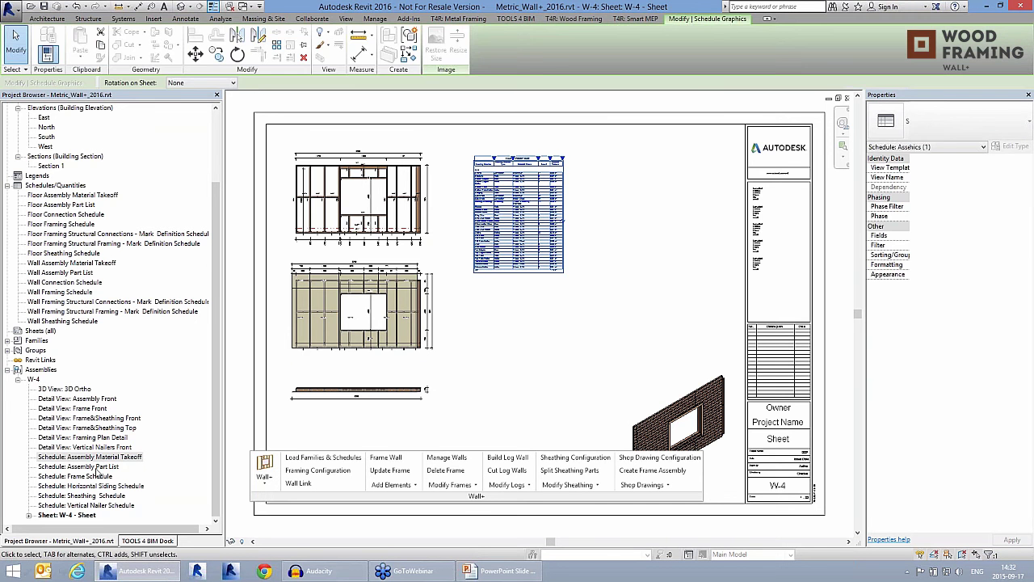
pyautogui.moveTo(96, 469); pyautogui.dragTo(638, 251)
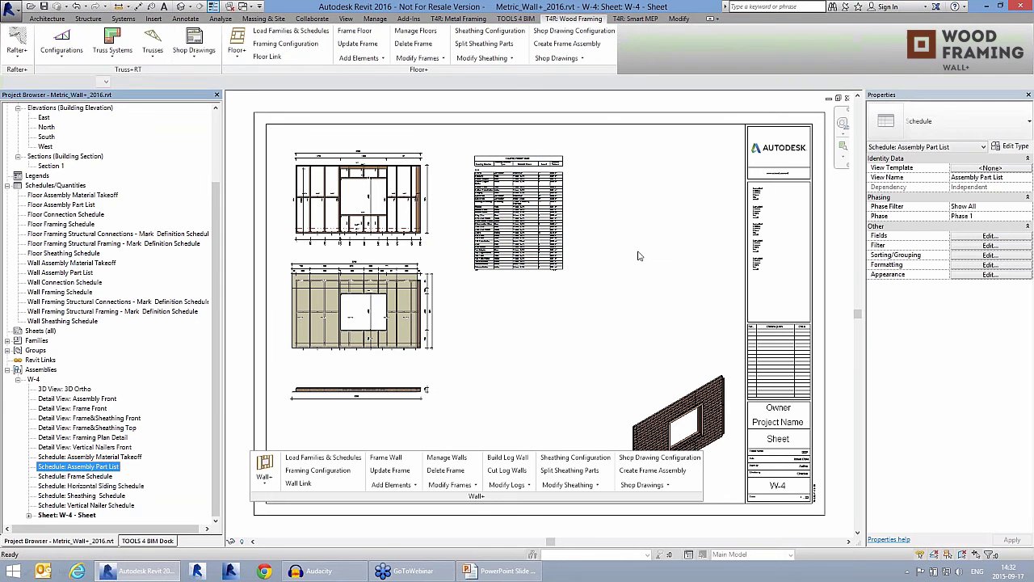
pyautogui.click(638, 256)
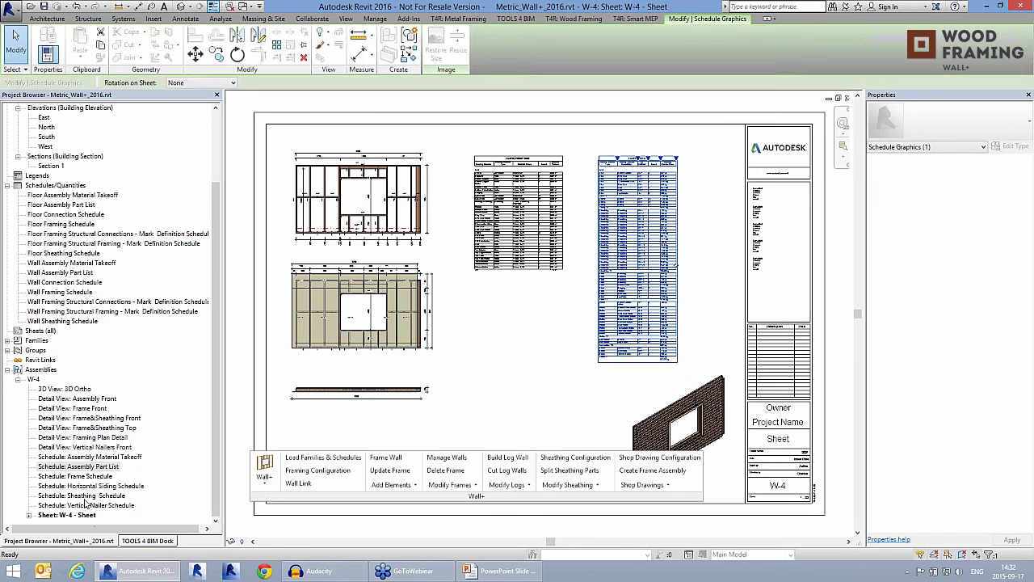
# Place the Sheathing Schedule below the Assembly Material Takeoff on the sheet and review its panel sizes, counts and masses.
pyautogui.moveTo(84, 497); pyautogui.dragTo(523, 345)
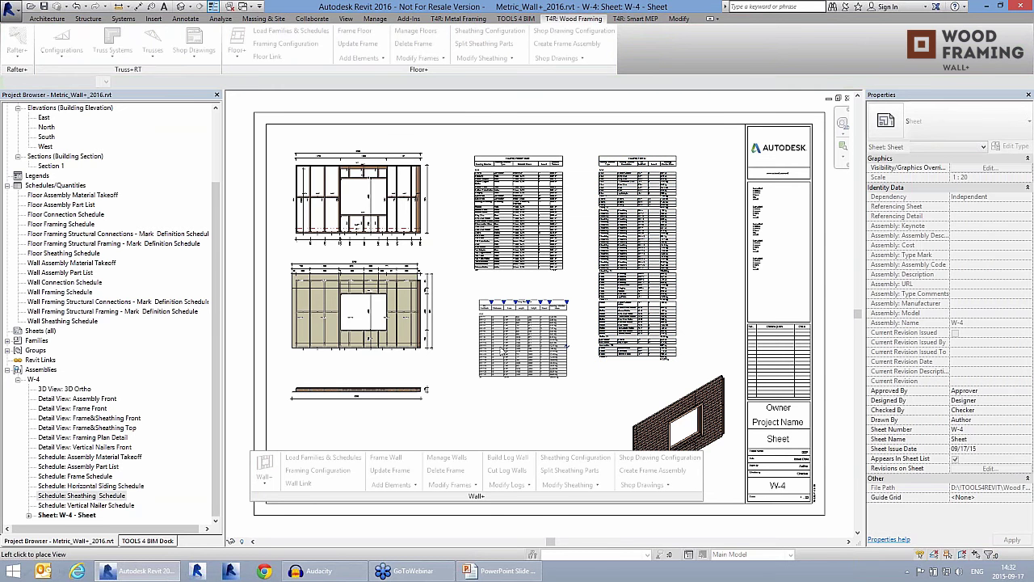
pyautogui.click(498, 347)
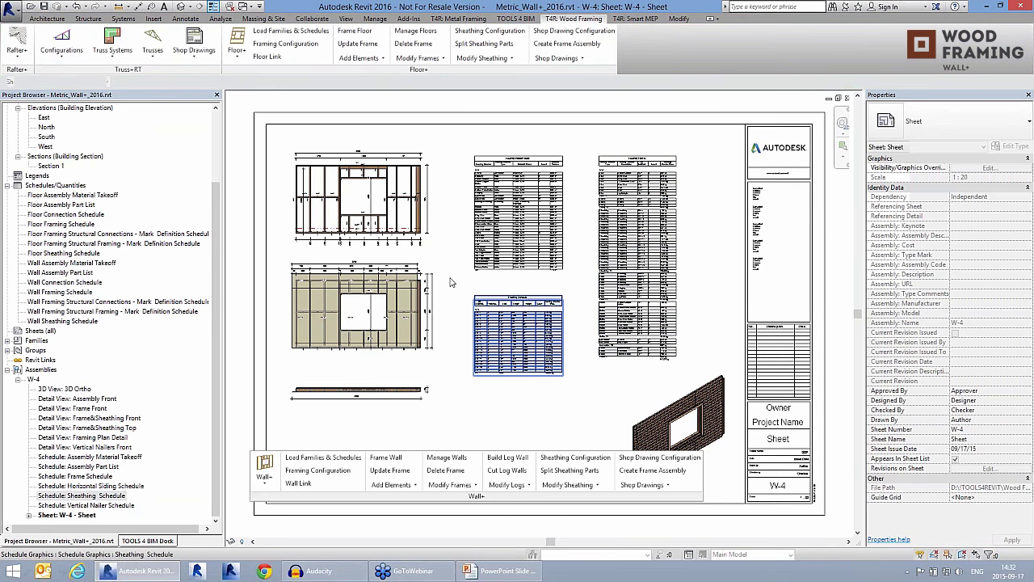
pyautogui.scroll(5, 521, 347)
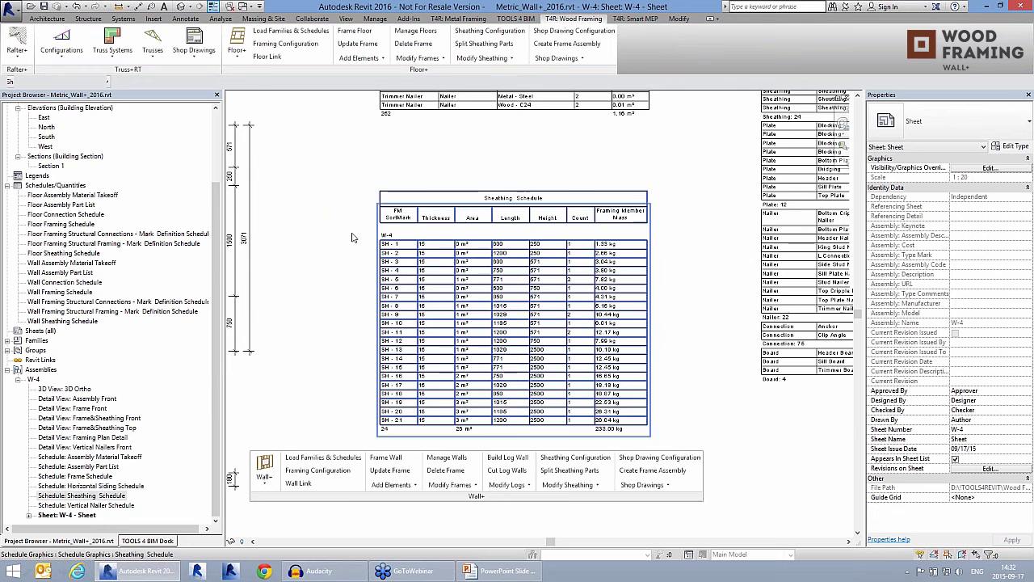
pyautogui.scroll(2, 517, 263)
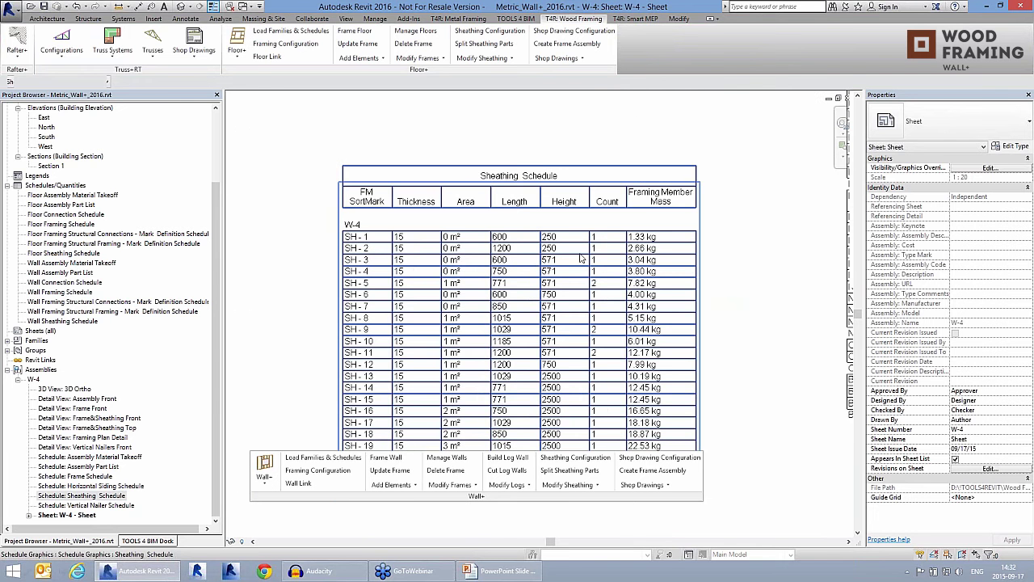
pyautogui.scroll(-1, 580, 258)
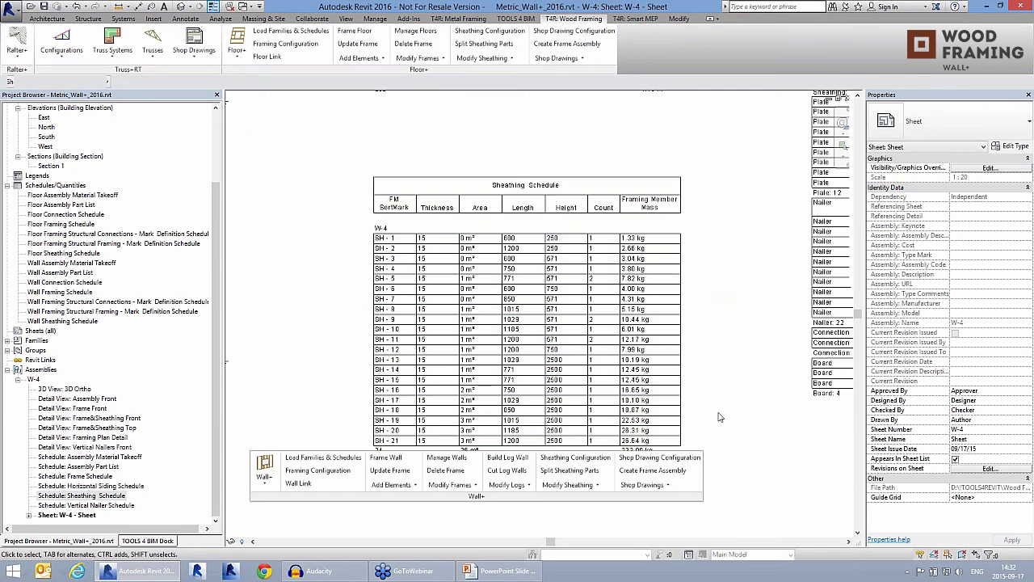
# Review the schedules on sheet W-4 and open its Assembly Material Takeoff schedule.
pyautogui.scroll(3, 720, 417)
pyautogui.scroll(-1, 705, 426)
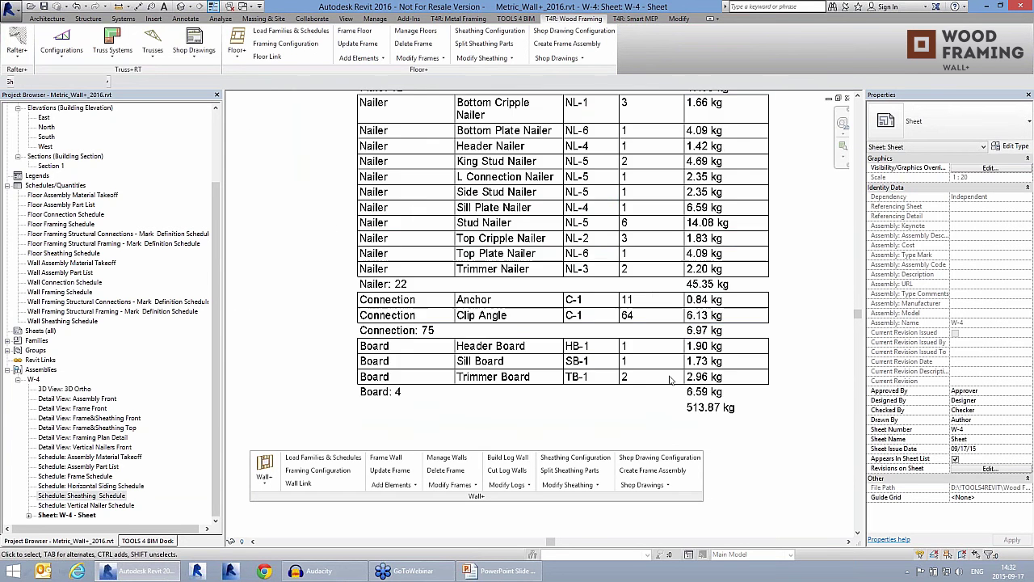
pyautogui.scroll(-3, 670, 380)
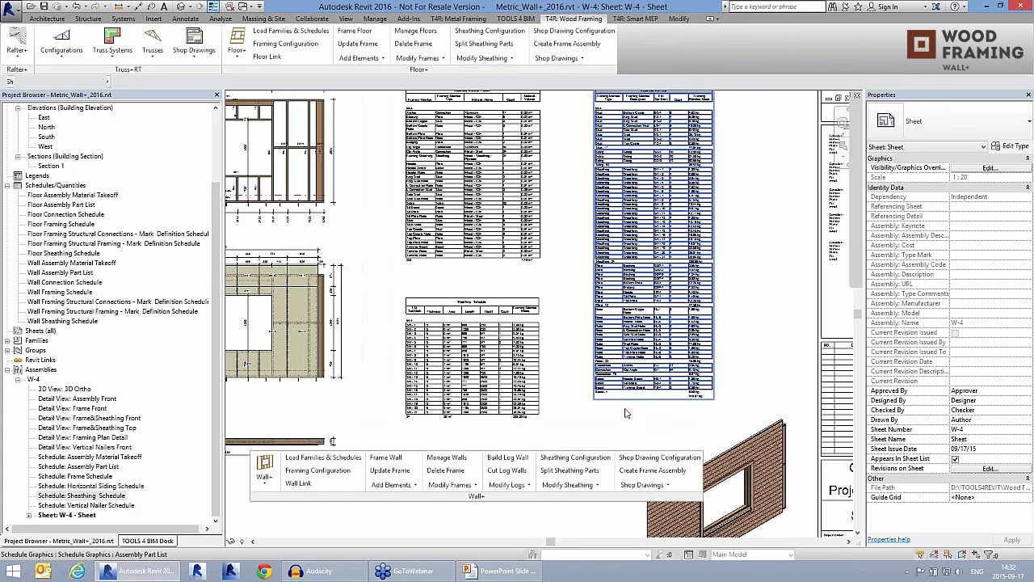
pyautogui.doubleClick(472, 174)
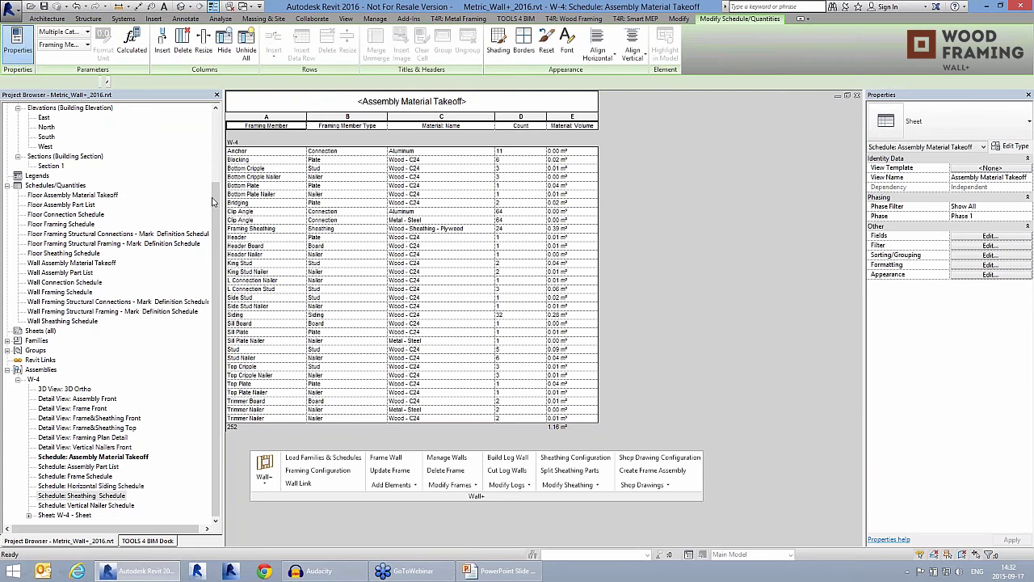
# Open the 3D for framing view and move the floating Wall+ tools above the timber-clad walls.
pyautogui.scroll(3, 60, 165)
pyautogui.doubleClick(60, 157)
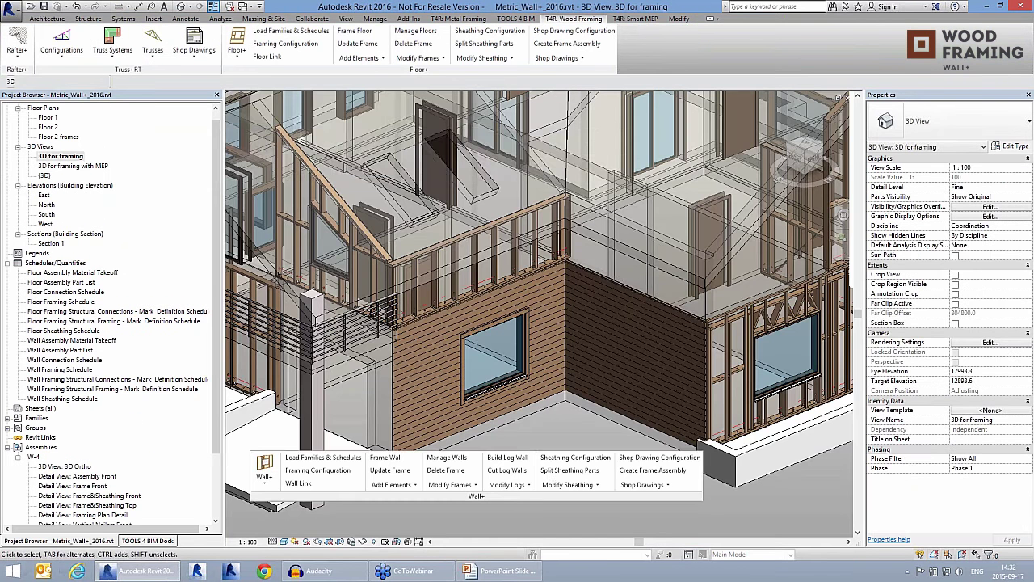
pyautogui.moveTo(475, 495); pyautogui.dragTo(397, 172)
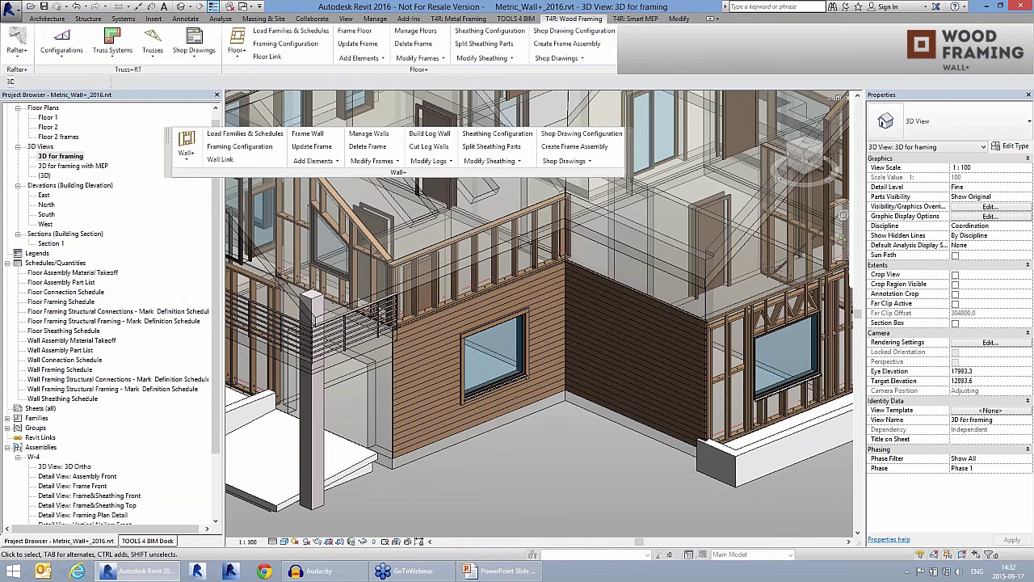
# Set the Wall+ shop drawing sheet template to W-4 - W-4 - Sheet and save the configuration.
pyautogui.click(581, 134)
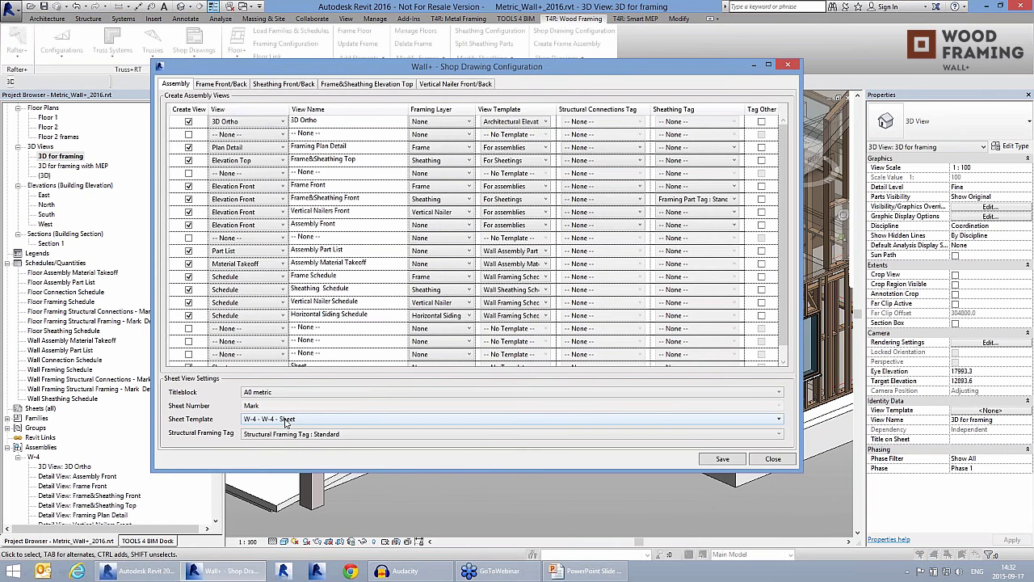
pyautogui.click(286, 418)
pyautogui.click(713, 459)
pyautogui.click(714, 460)
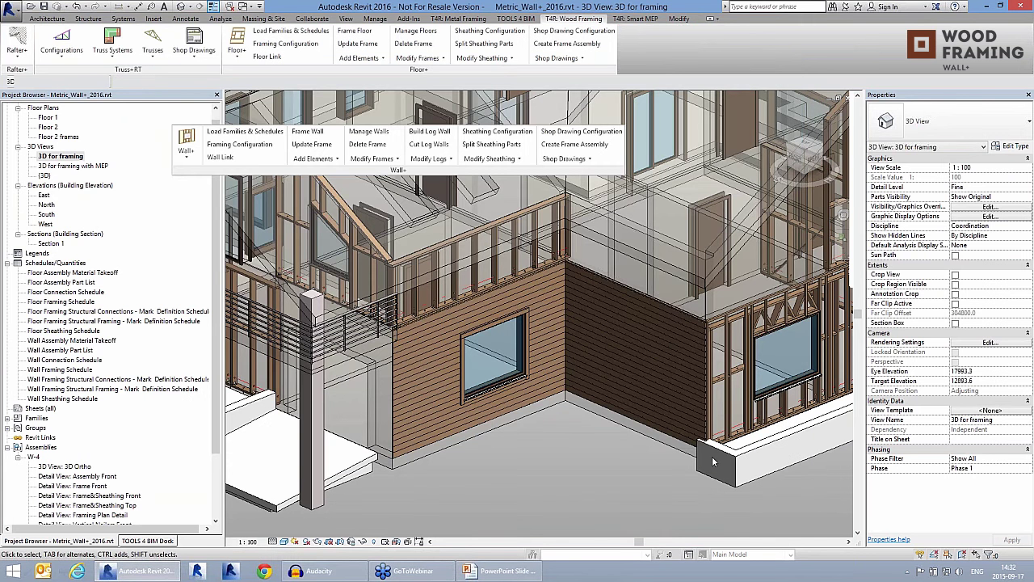
# Create the shop drawings for the windowless clad wall at the inner corner and open its sheet, W-5 - Sheet.
pyautogui.scroll(-3, 225, 507)
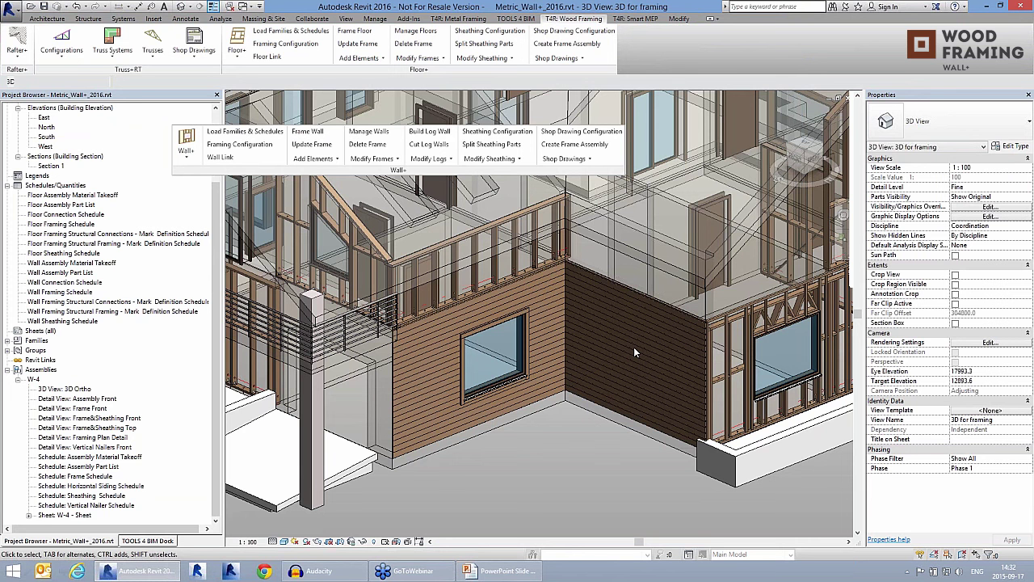
pyautogui.click(634, 348)
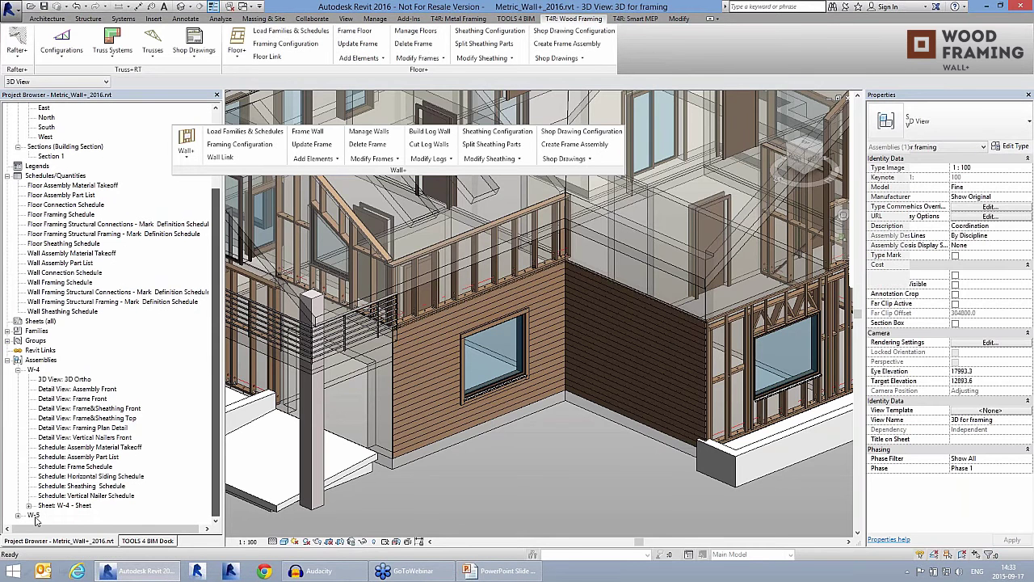
pyautogui.doubleClick(34, 515)
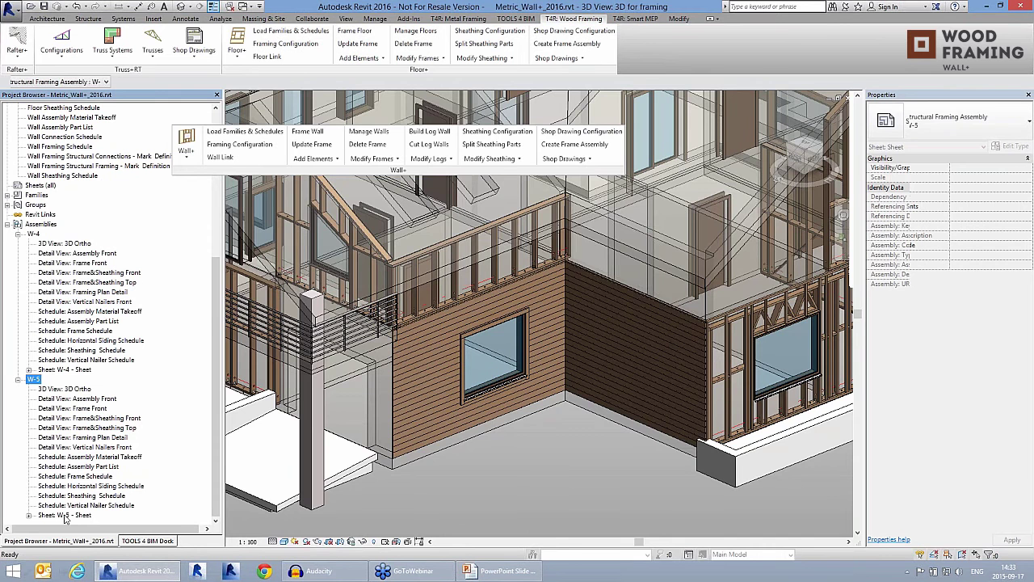
pyautogui.click(65, 516)
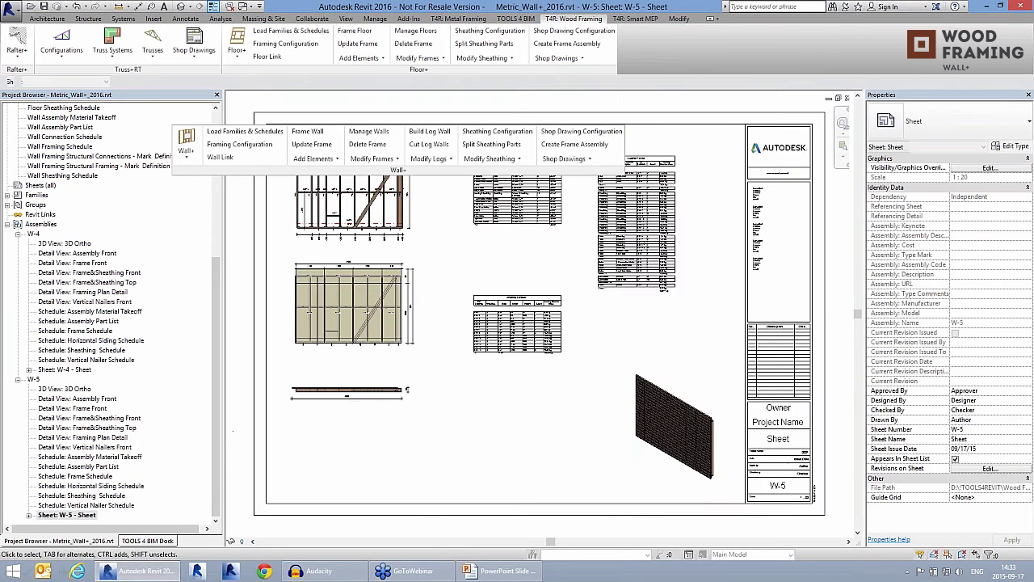
# Examine the frame elevation, Assembly Part List and Sheathing Schedule on sheet W-5, moving the floating Wall+ tools clear of the drawings.
pyautogui.moveTo(325, 132); pyautogui.dragTo(330, 136)
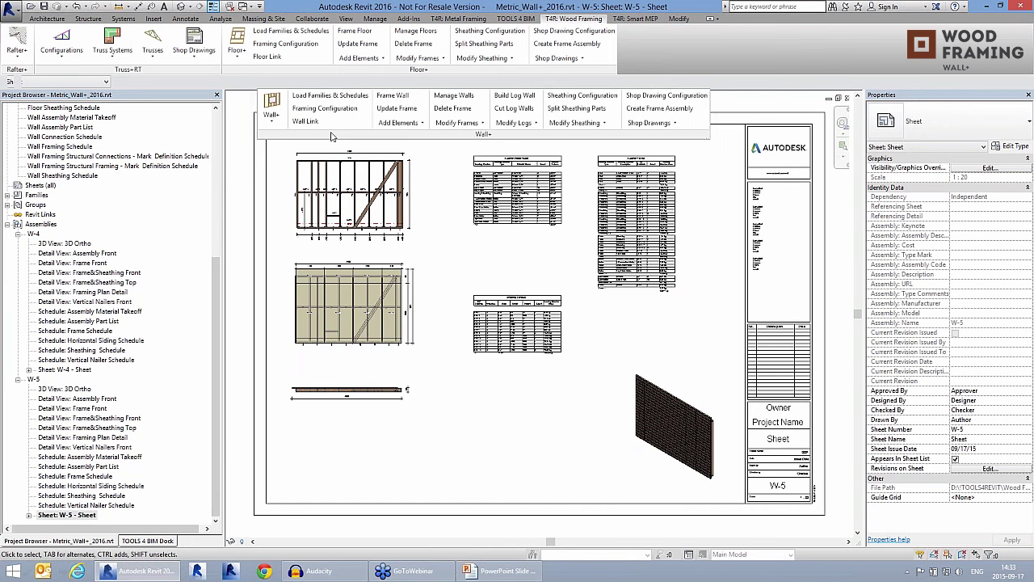
pyautogui.scroll(3, 331, 136)
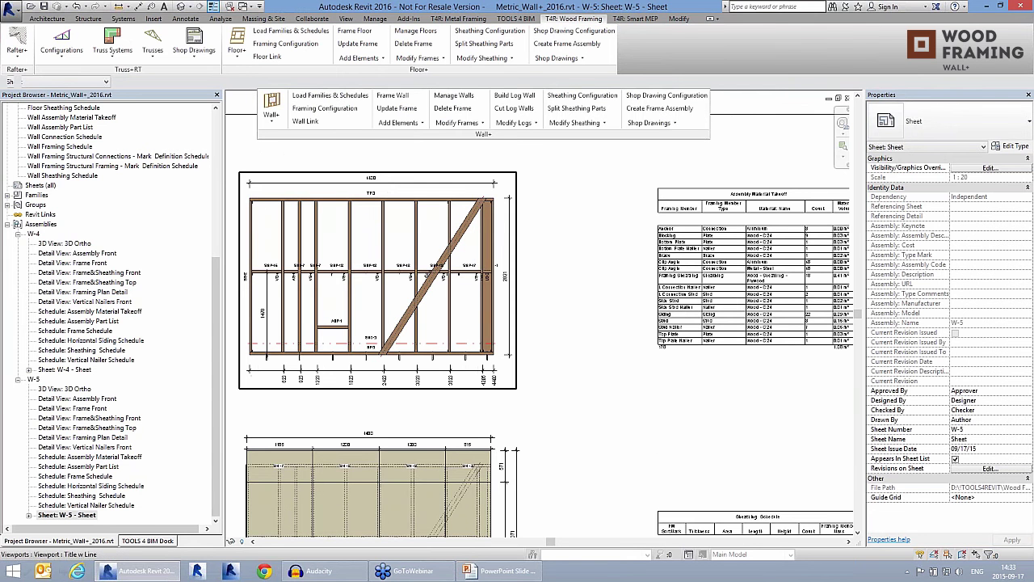
pyautogui.scroll(1, 743, 418)
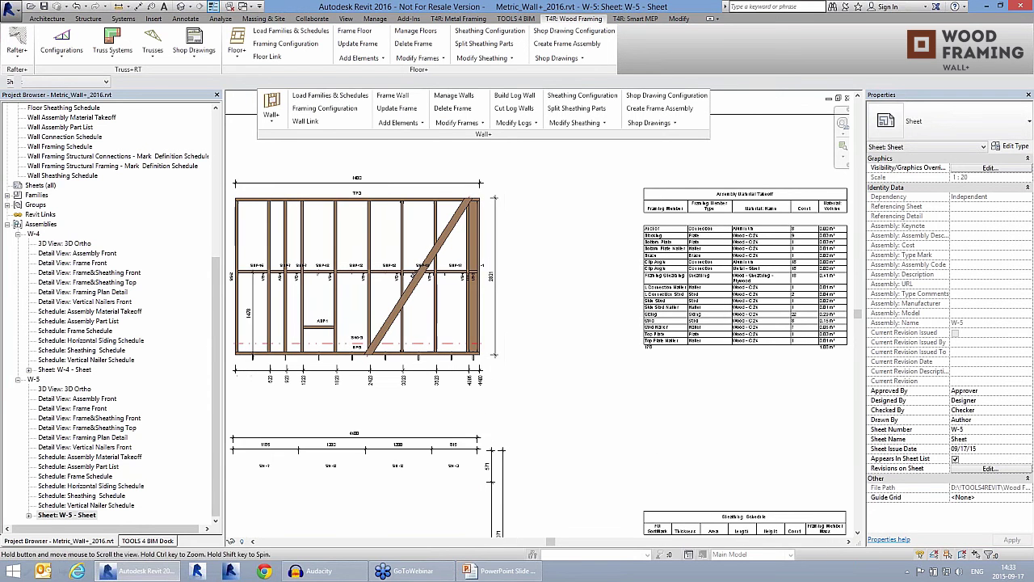
pyautogui.scroll(3, 744, 419)
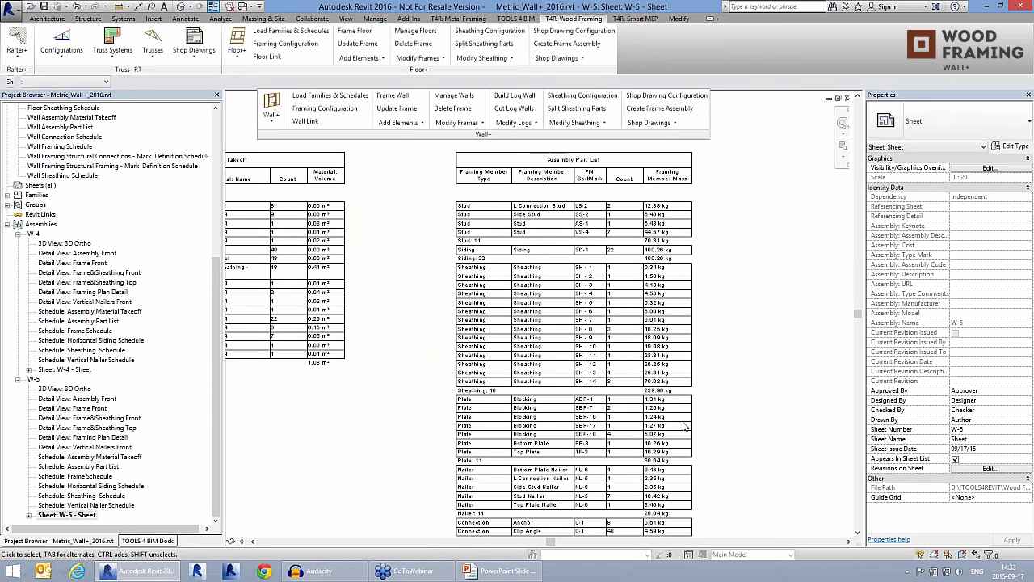
pyautogui.moveTo(685, 426); pyautogui.dragTo(704, 278, button='middle')
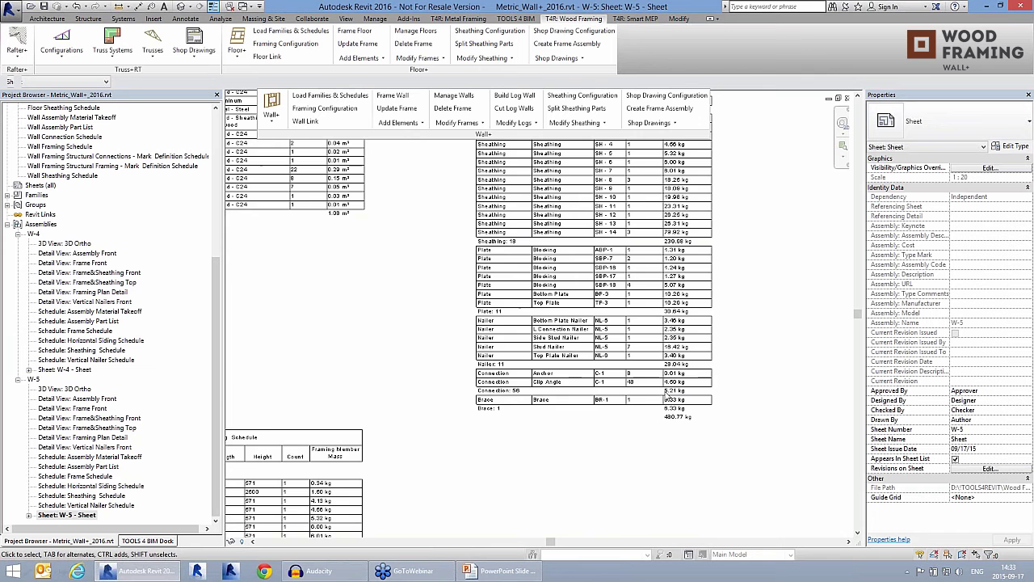
pyautogui.scroll(-2, 644, 331)
pyautogui.scroll(-1, 646, 352)
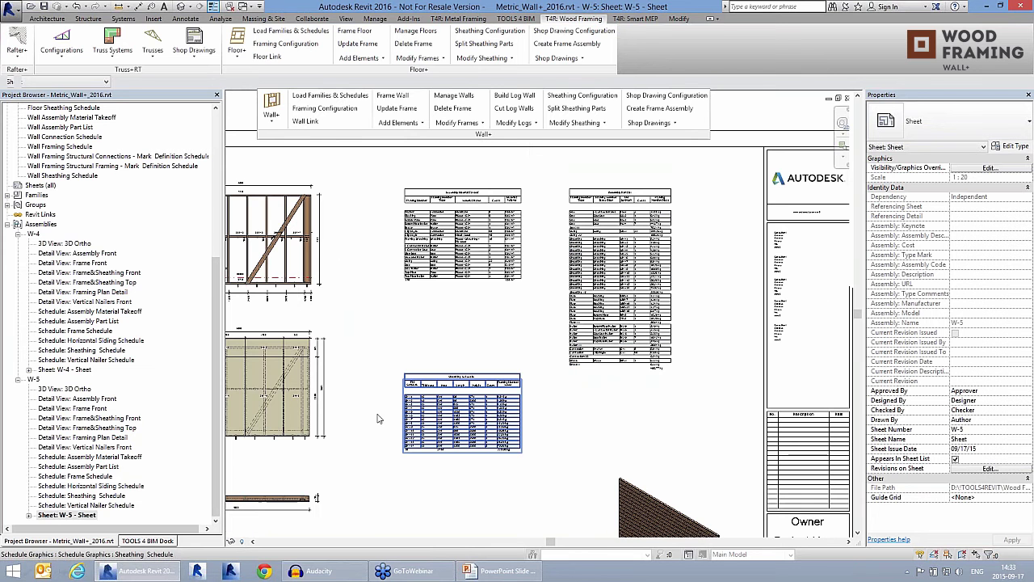
pyautogui.scroll(4, 427, 449)
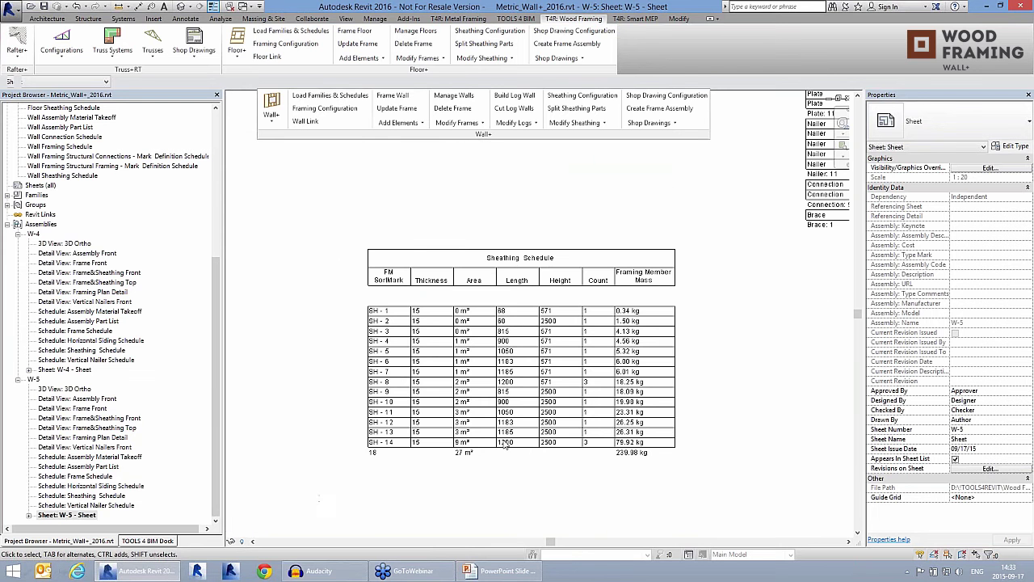
pyautogui.scroll(-2, 503, 440)
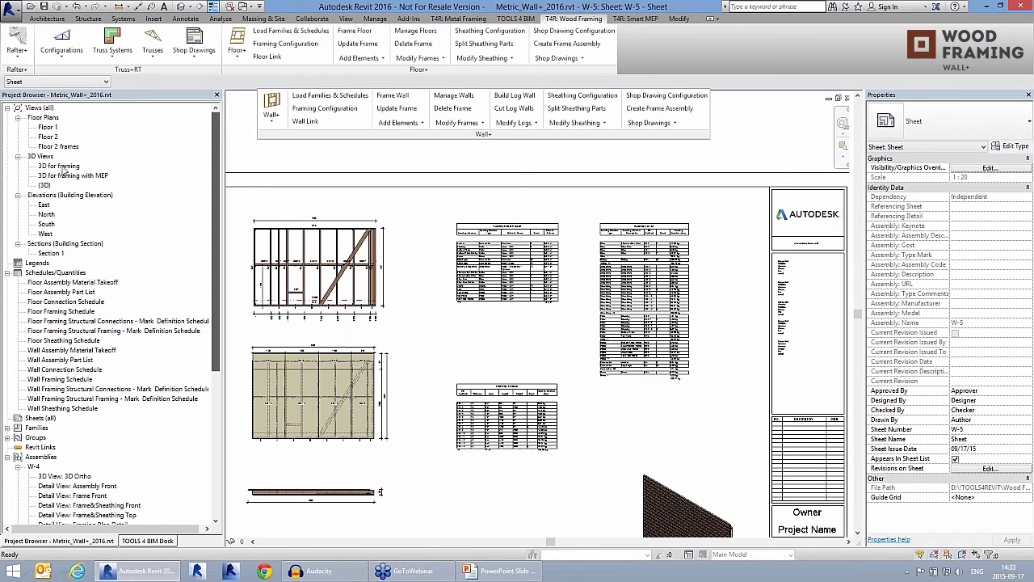
# Reopen the 3D for framing view, and switch to PowerPoint to show the Cut Opening slide before returning to Revit.
pyautogui.click(60, 166)
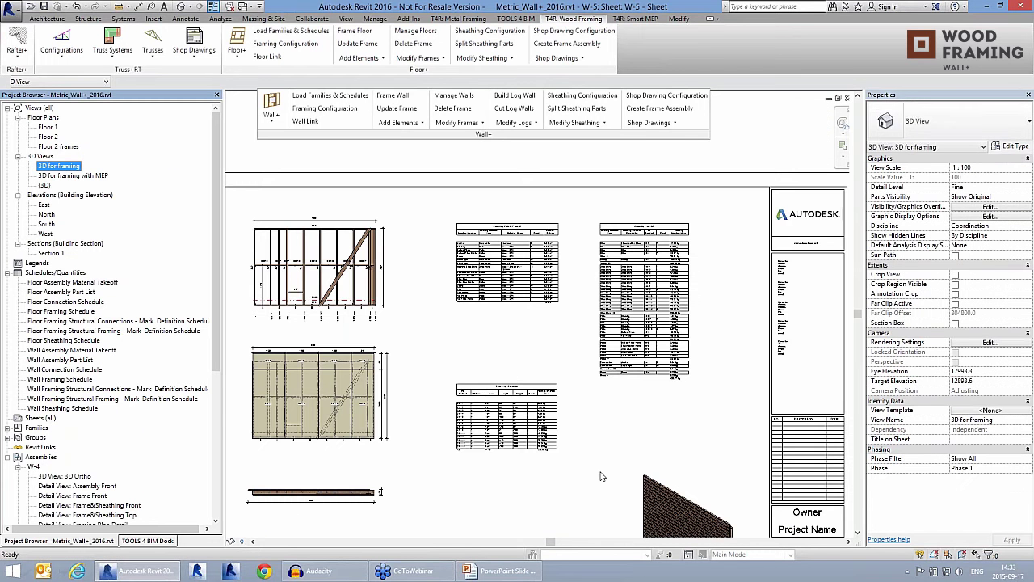
pyautogui.hotkey('alt', 'Tab')
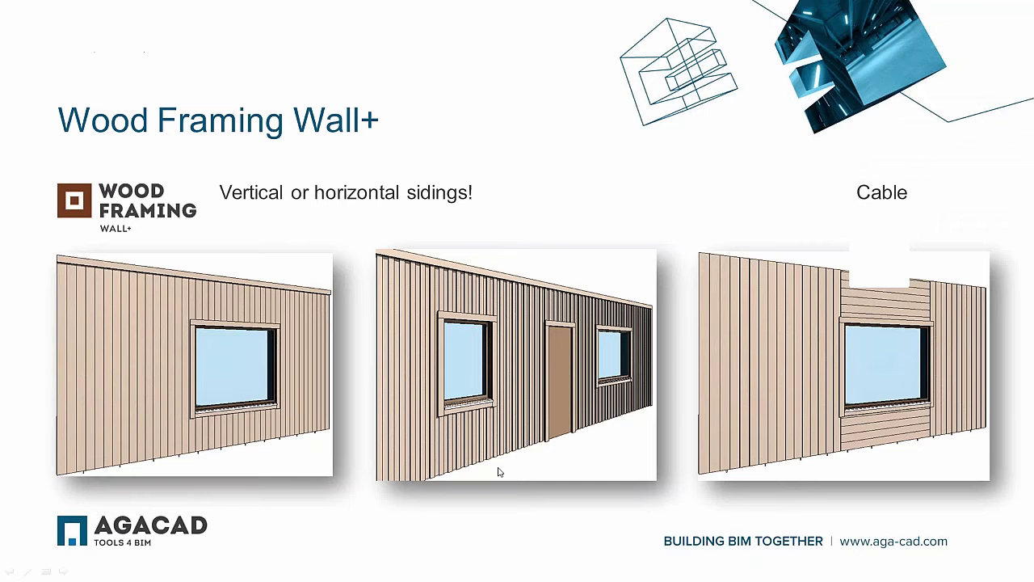
pyautogui.click(498, 472)
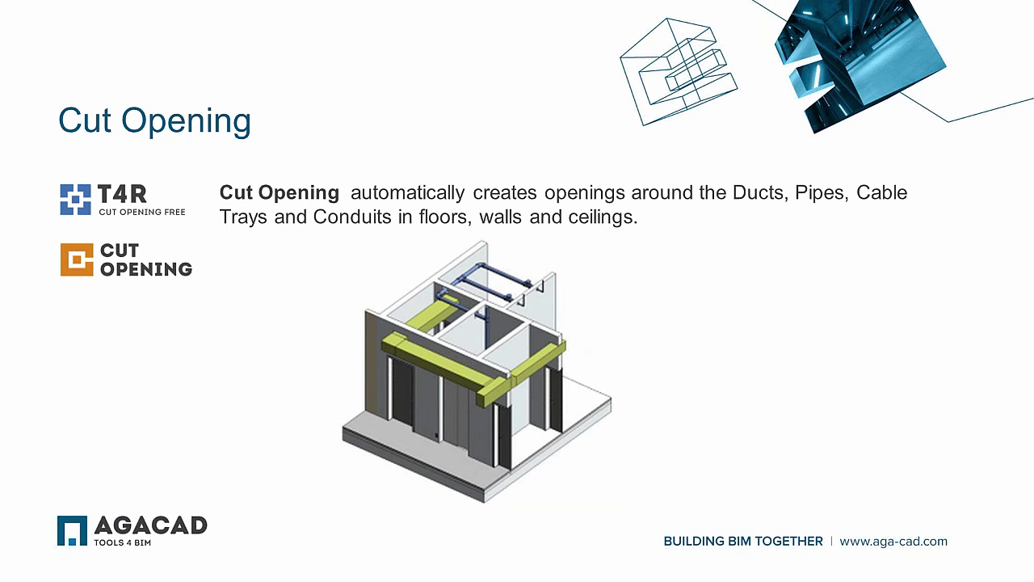
pyautogui.hotkey('alt', 'Tab')
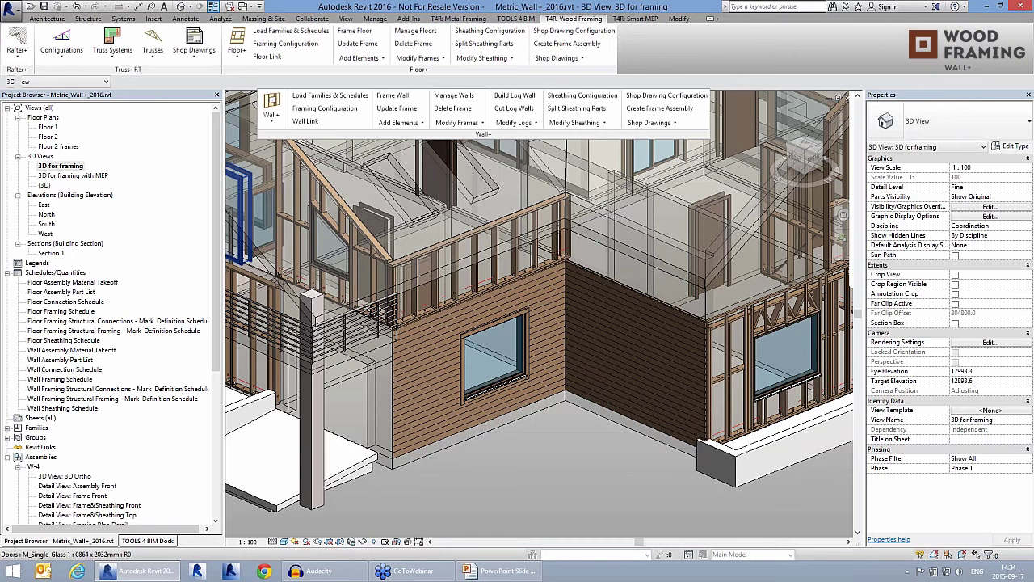
# Frame the interior wall crossed by the duct and pipes, working in the 3D for framing with MEP view.
pyautogui.keyDown('shift'); pyautogui.moveTo(620, 320); pyautogui.dragTo(549, 419, button='middle'); pyautogui.keyUp('shift')
pyautogui.click(585, 323)
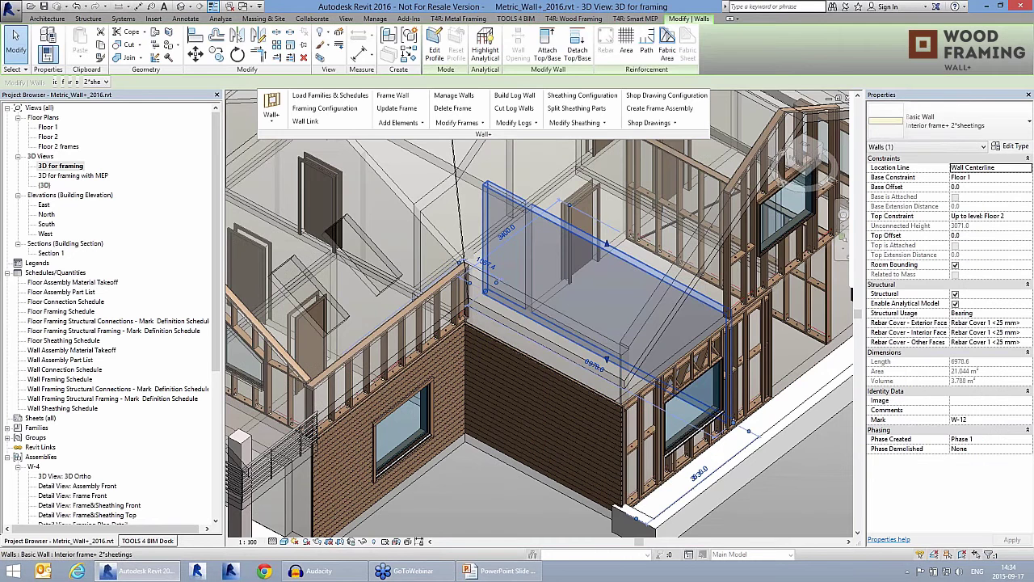
pyautogui.hotkey('ctrl', 'Tab')
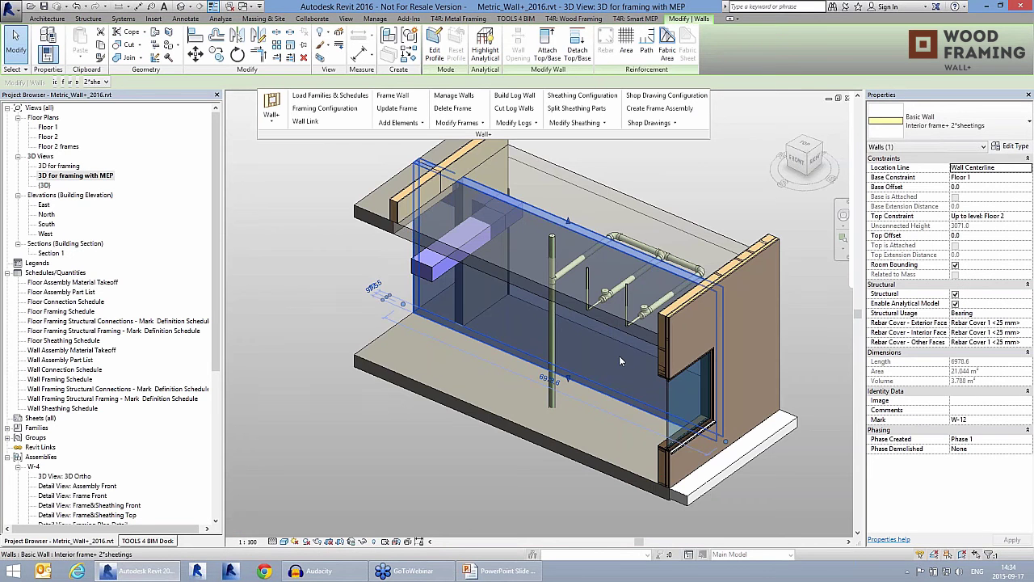
pyautogui.scroll(2, 619, 361)
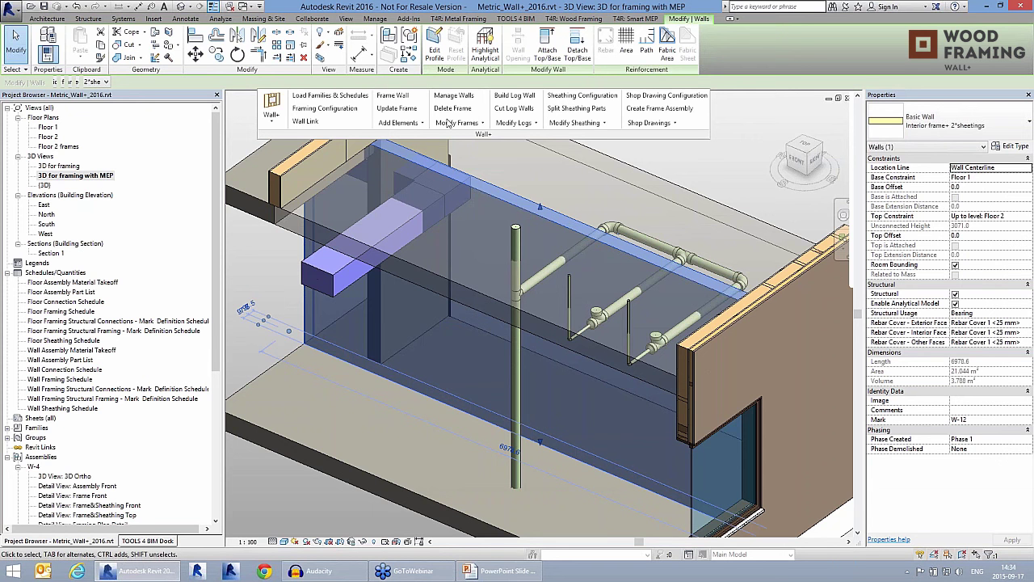
pyautogui.click(393, 96)
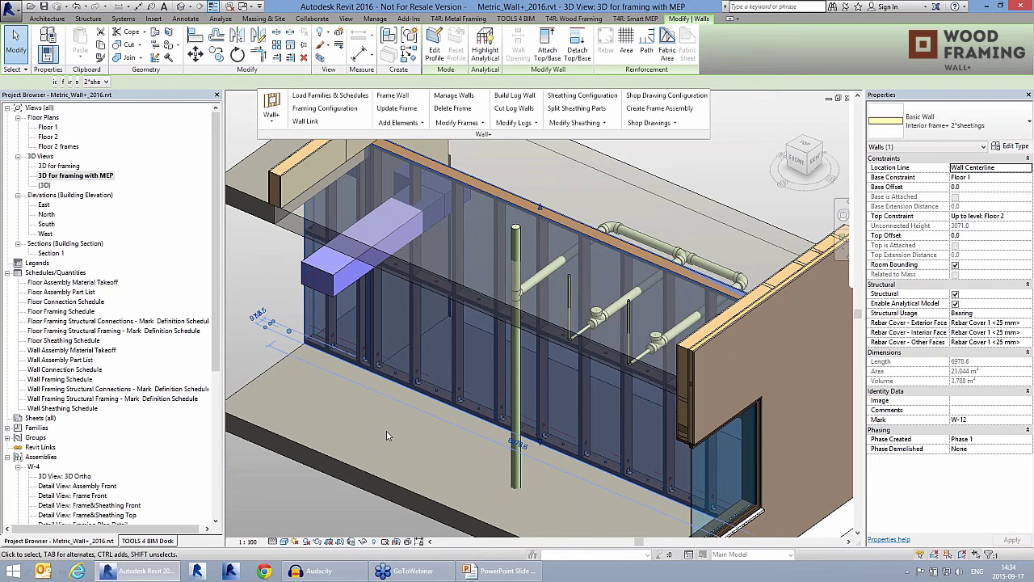
pyautogui.press('Escape')
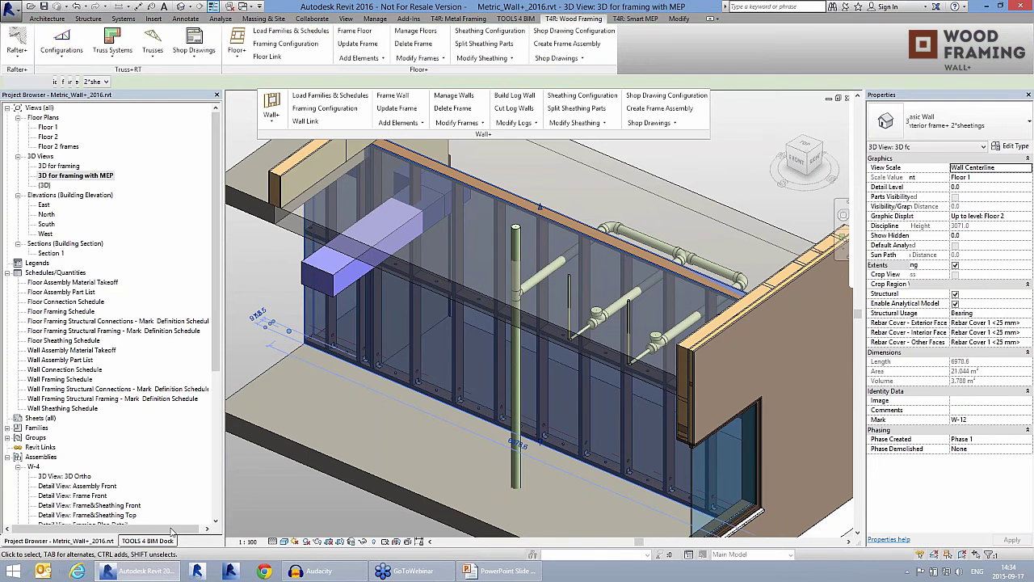
# Bring up the Cut Opening Free tools and run an interference check of Ducts and Pipes against Walls and Floors.
pyautogui.click(149, 540)
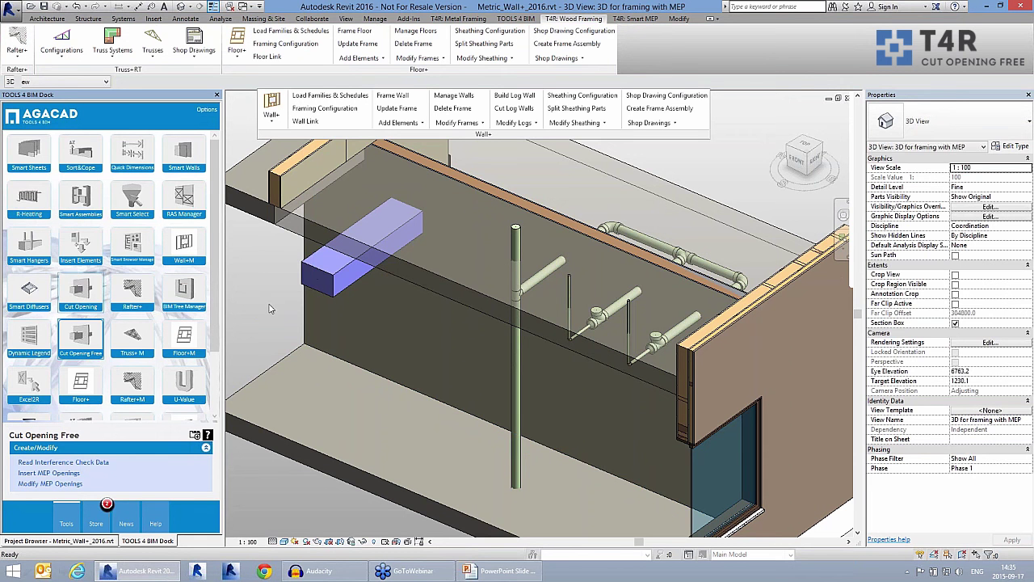
pyautogui.click(375, 18)
pyautogui.click(311, 18)
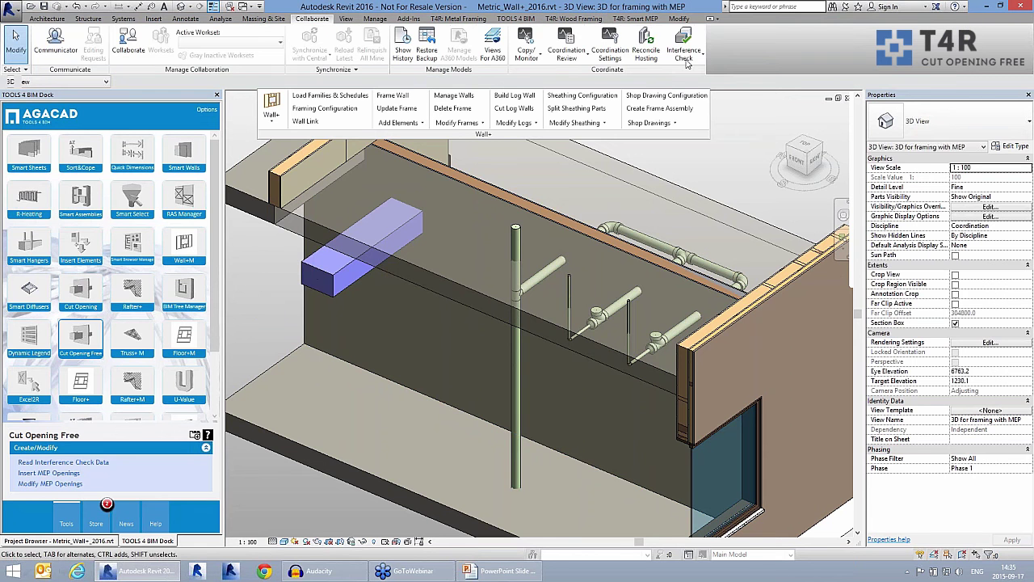
pyautogui.click(685, 58)
pyautogui.click(755, 106)
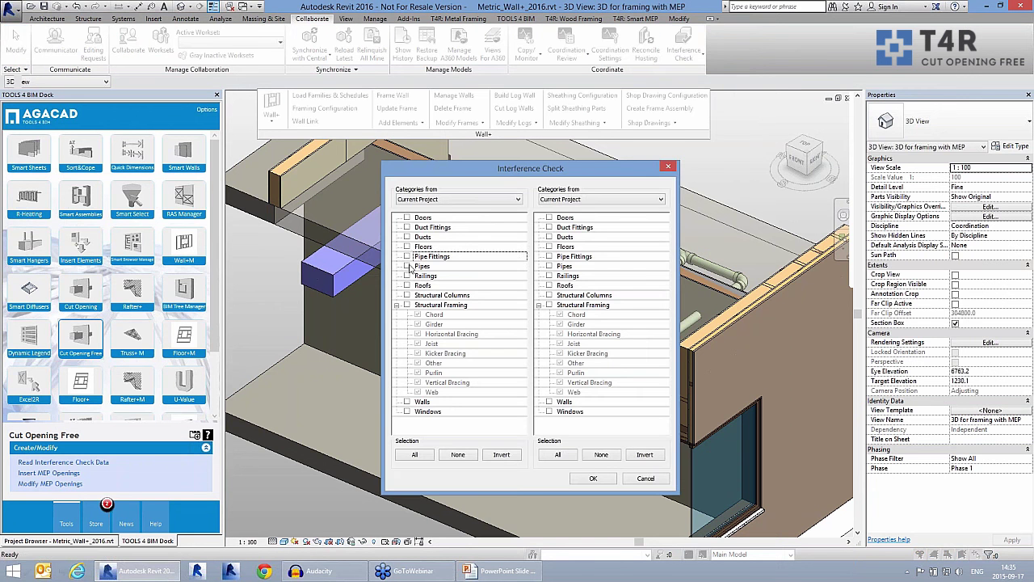
pyautogui.click(407, 265)
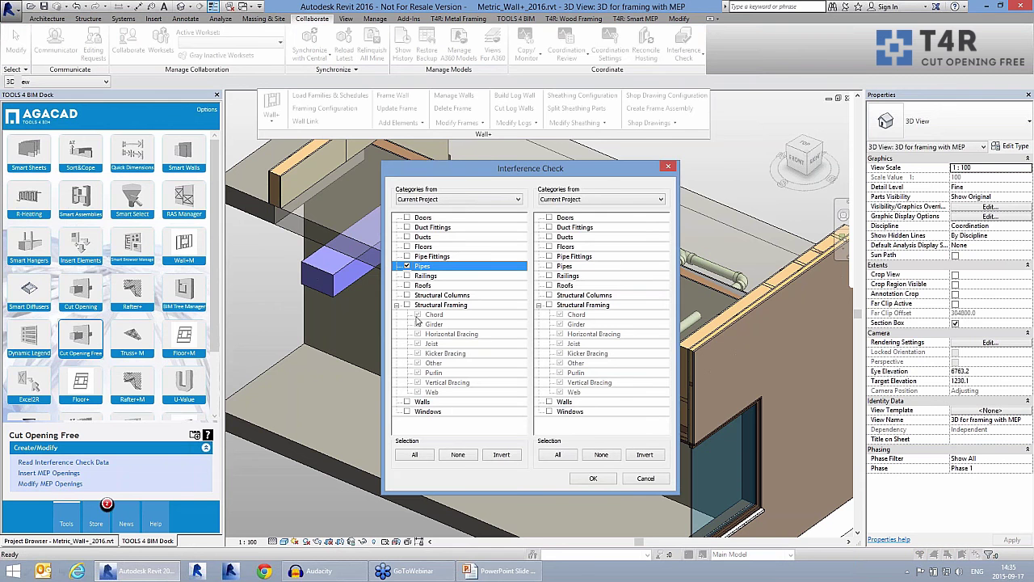
pyautogui.click(407, 237)
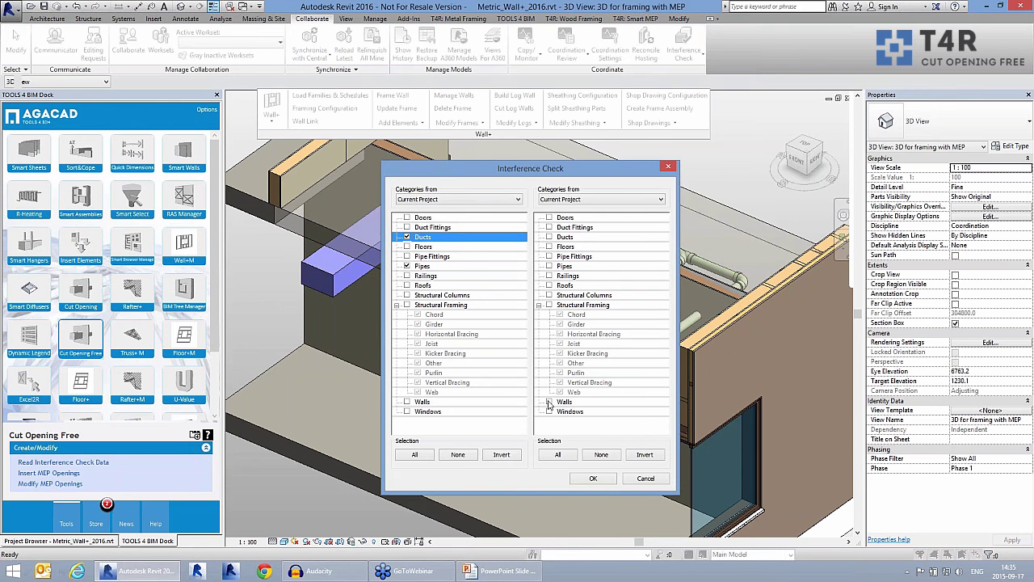
pyautogui.click(550, 402)
pyautogui.click(549, 247)
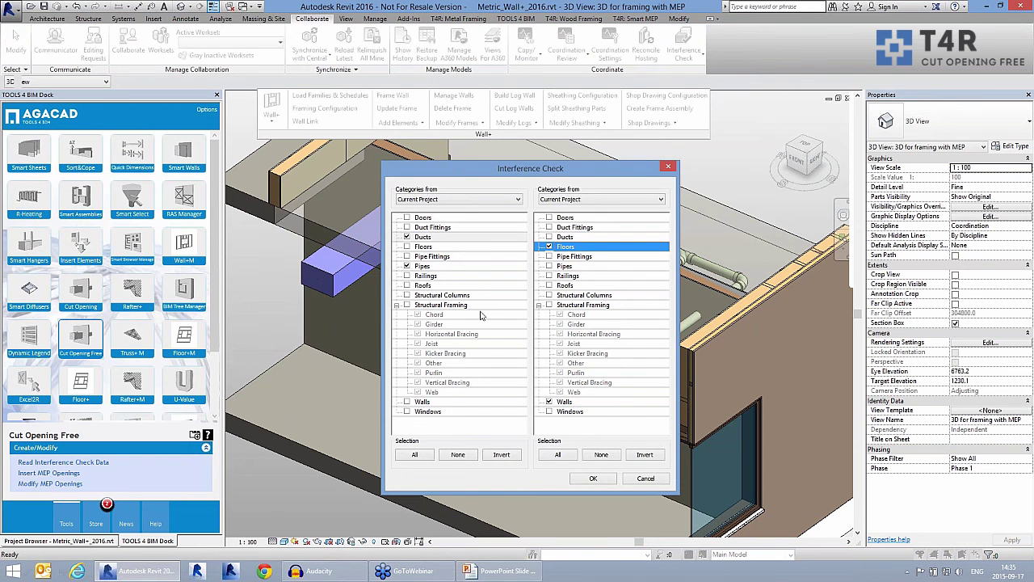
pyautogui.press('Return')
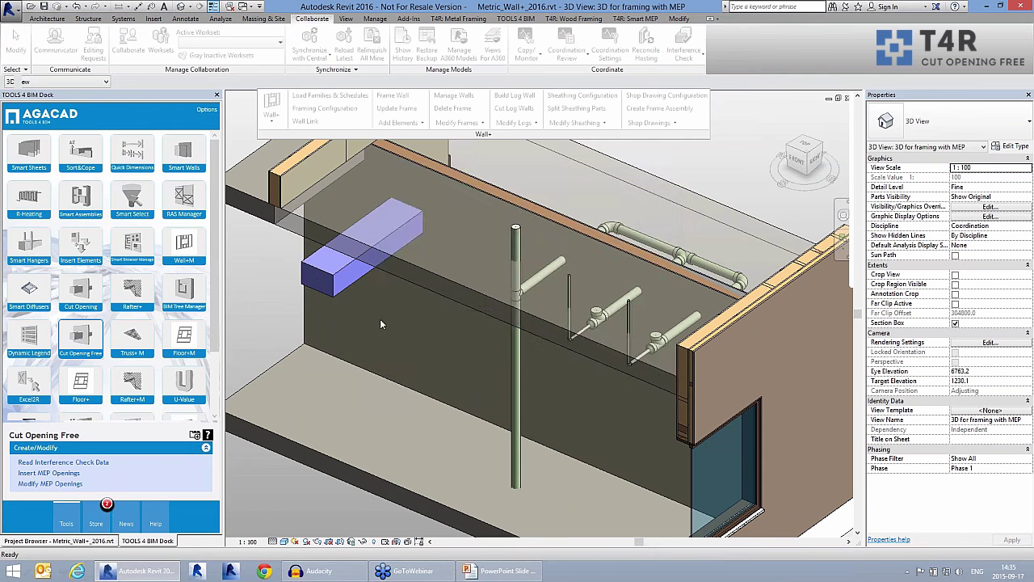
# Export the interference report to the Desktop as the HTML file Metric_Wall+_2016, and close the report.
pyautogui.click(420, 319)
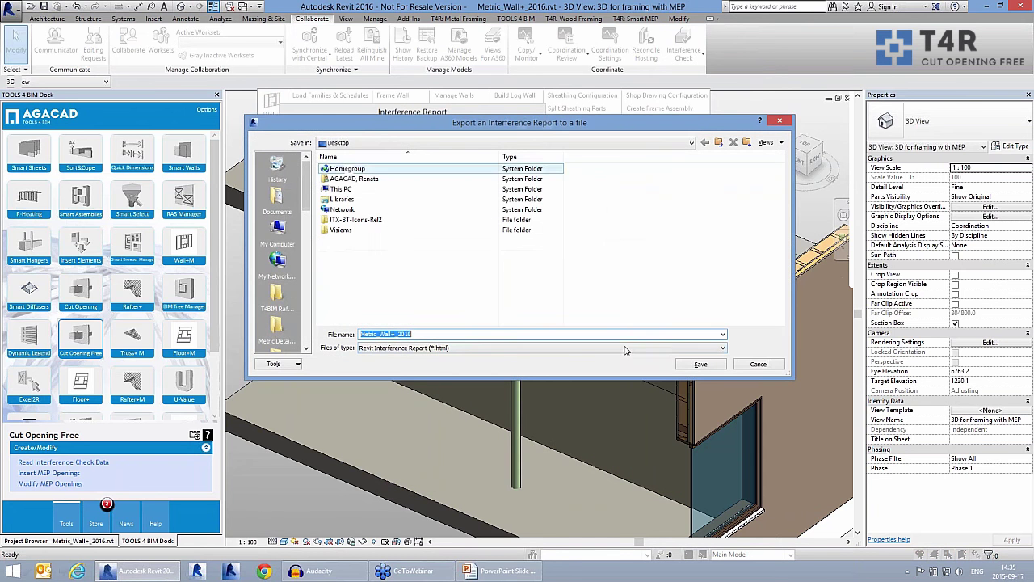
pyautogui.click(698, 364)
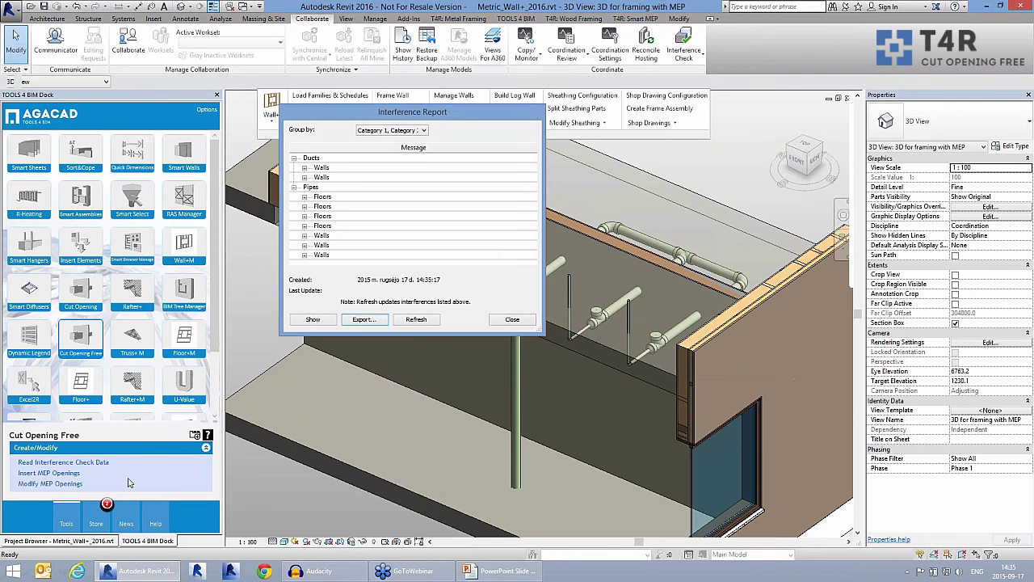
pyautogui.press('Escape')
# Load Metric_Wall+_2016.html from the Desktop with Read Interference Check Data.
pyautogui.click(63, 461)
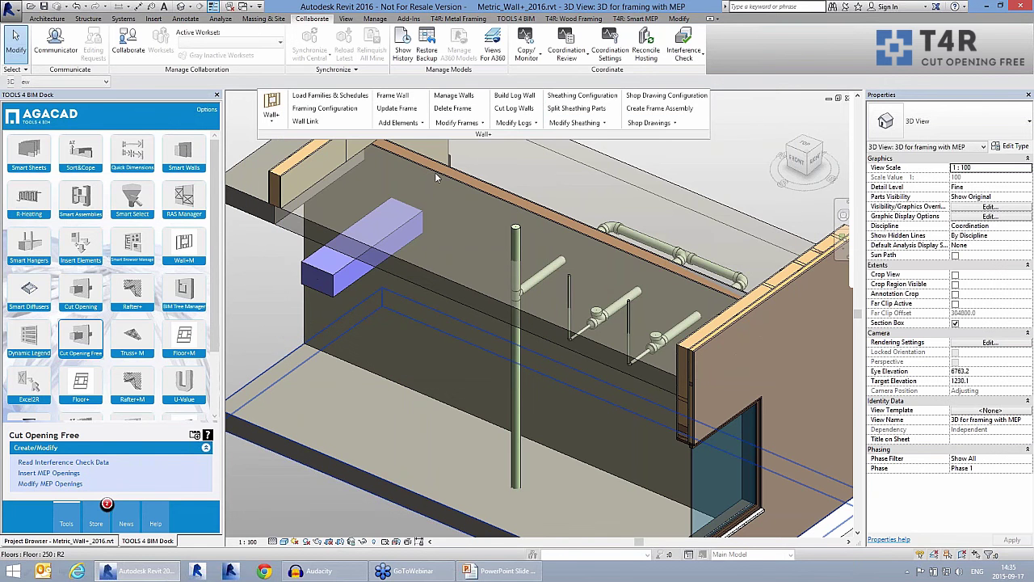
pyautogui.click(696, 83)
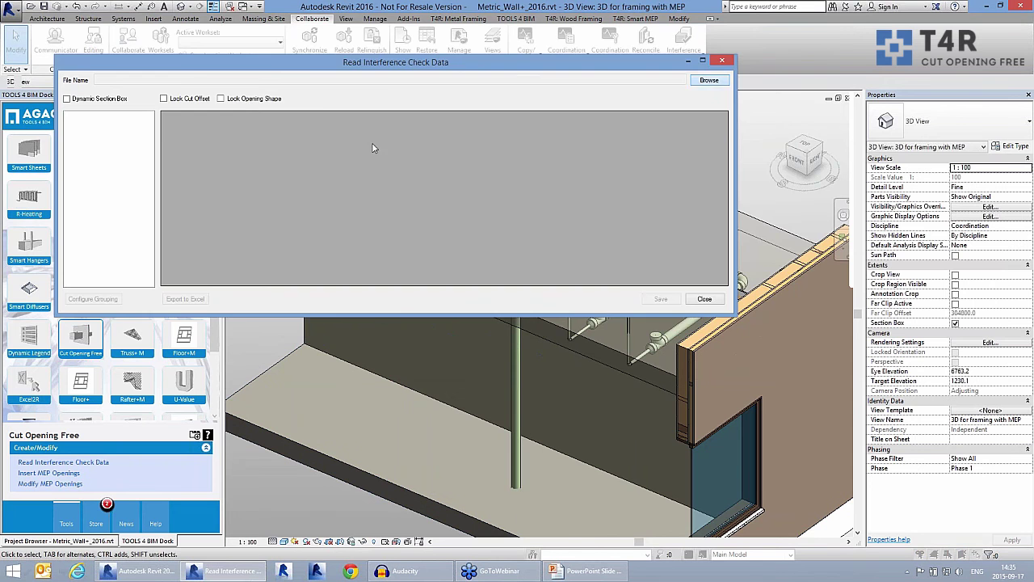
pyautogui.click(357, 136)
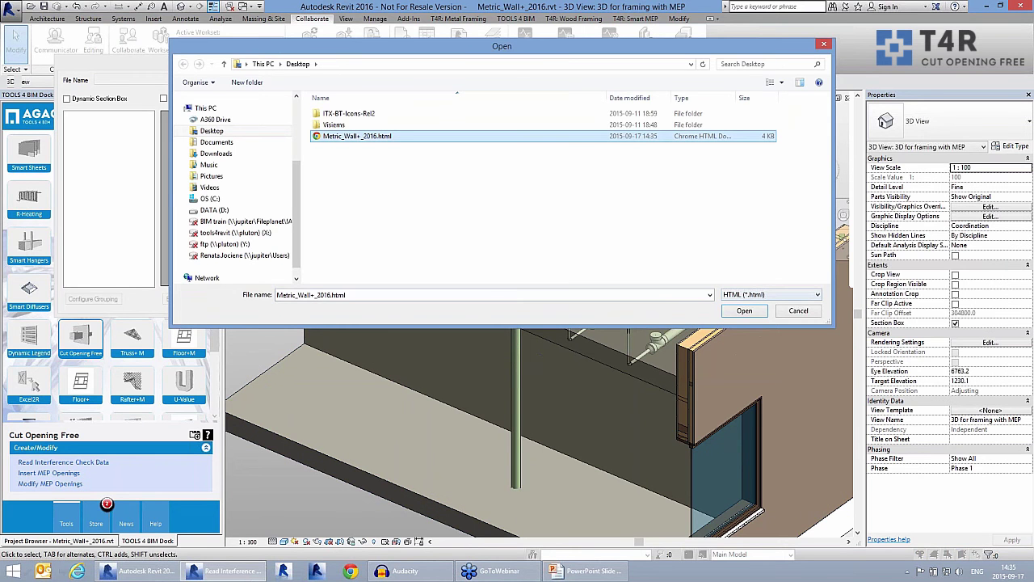
pyautogui.press('Return')
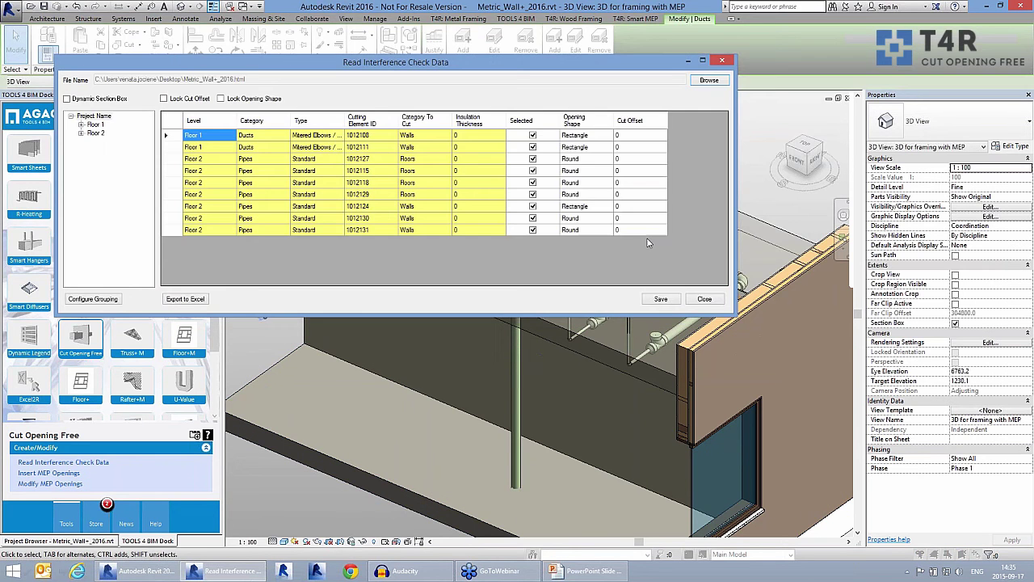
# Set the cut offset to 20 for all listed duct and pipe collisions.
pyautogui.moveTo(642, 229); pyautogui.dragTo(638, 135)
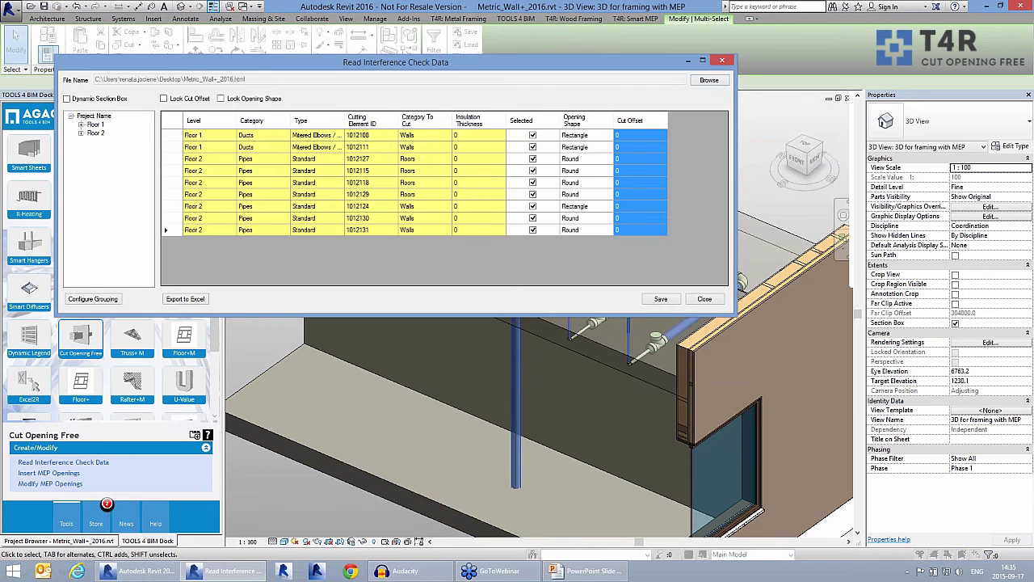
pyautogui.write('20')
pyautogui.press('Return')
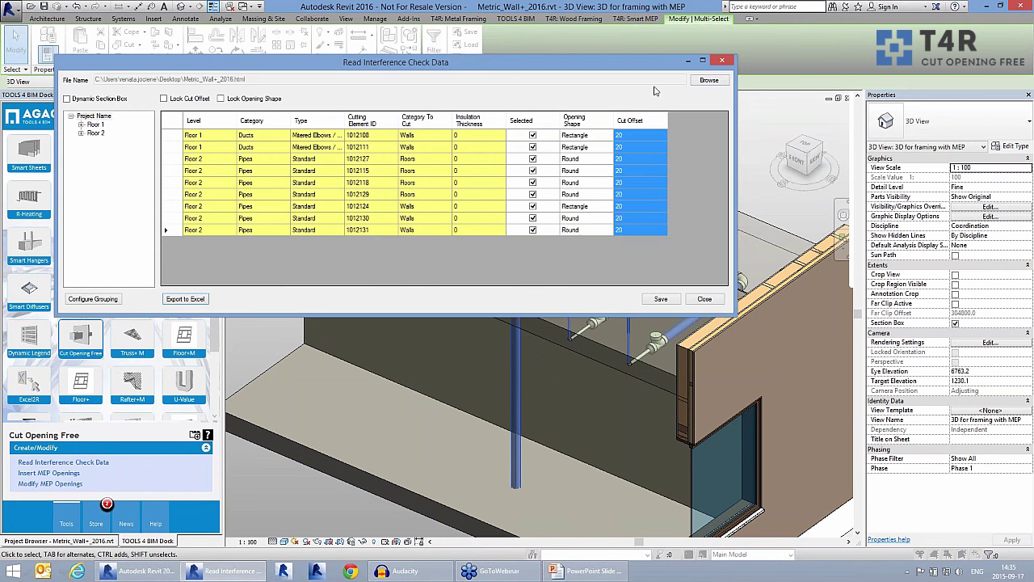
# Examine individual pipe and duct collisions in the list against their highlighted elements in the 3D model, keeping the dialog clear of the model.
pyautogui.click(638, 193)
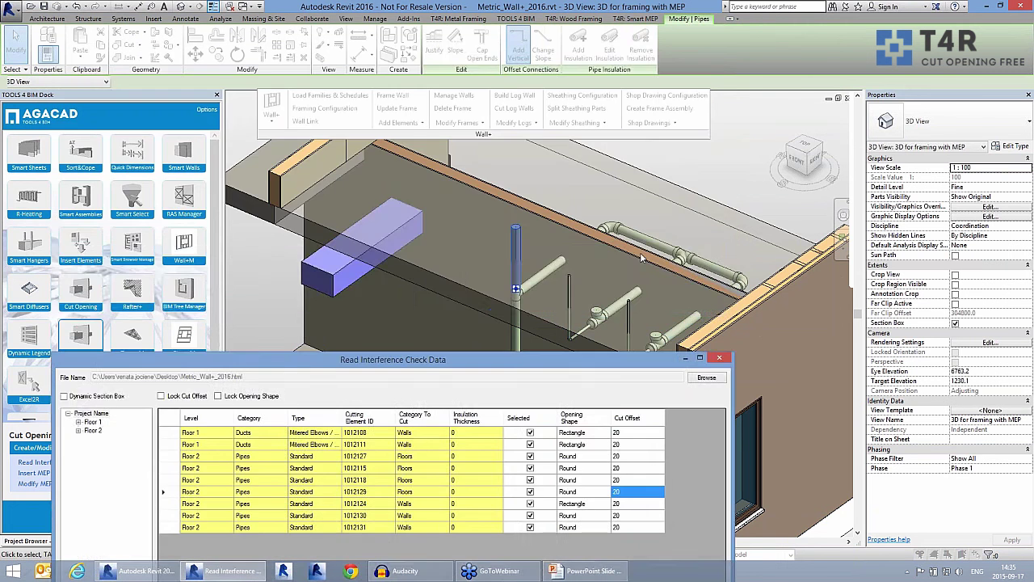
pyautogui.press('Down')
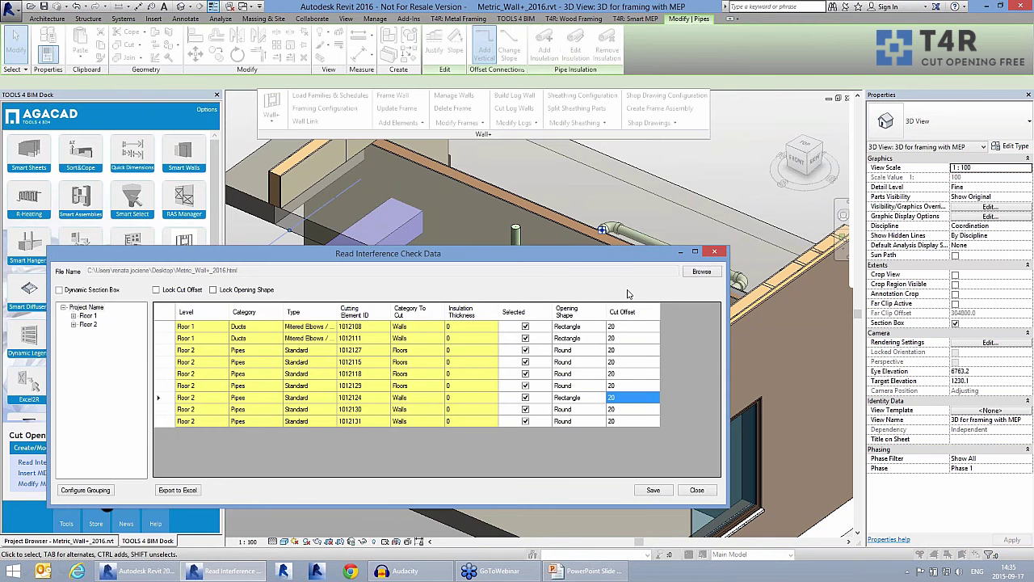
pyautogui.press('Down')
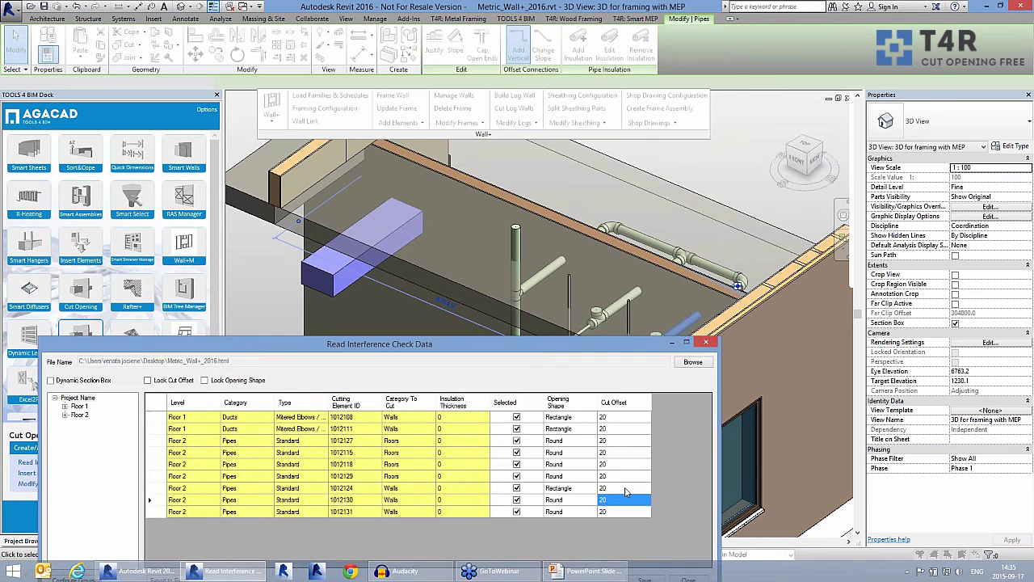
pyautogui.press('Up')
pyautogui.press('Up')
pyautogui.press('Up')
pyautogui.press('Up')
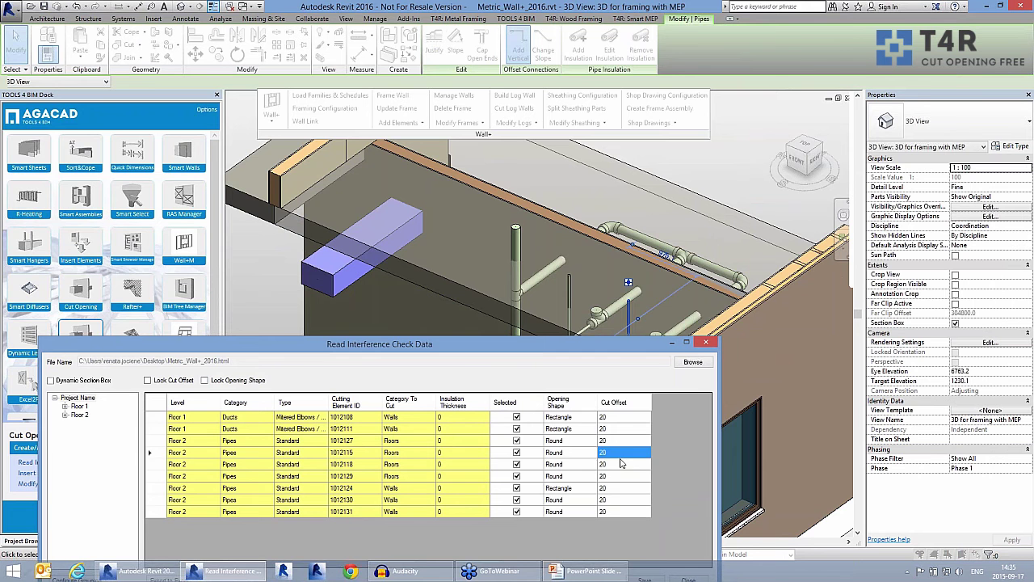
pyautogui.press('Up')
pyautogui.press('Up')
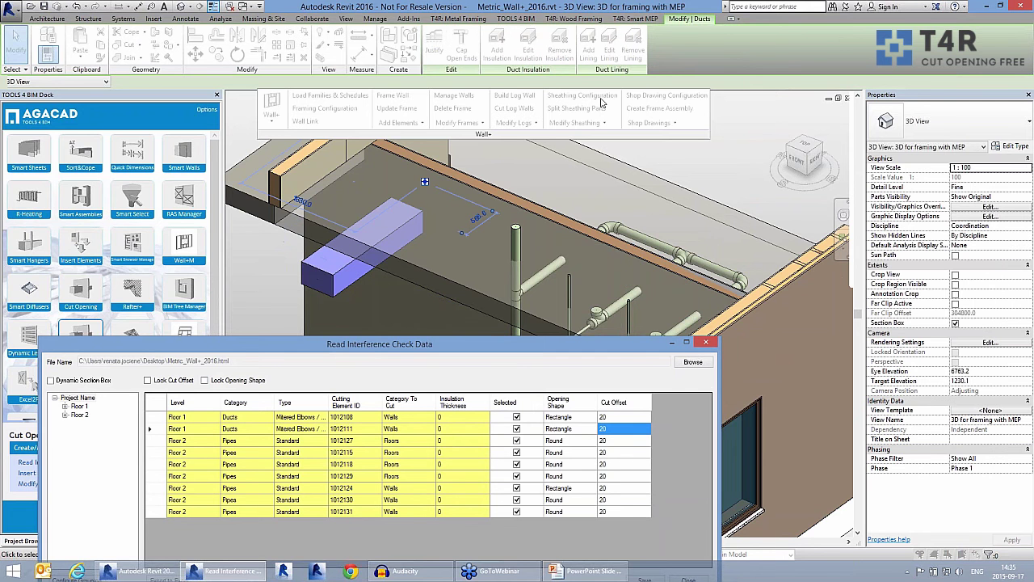
# Save the collision data to the Desktop as an XML file named colisions, and close the interference data dialog.
pyautogui.moveTo(588, 348); pyautogui.dragTo(601, 103)
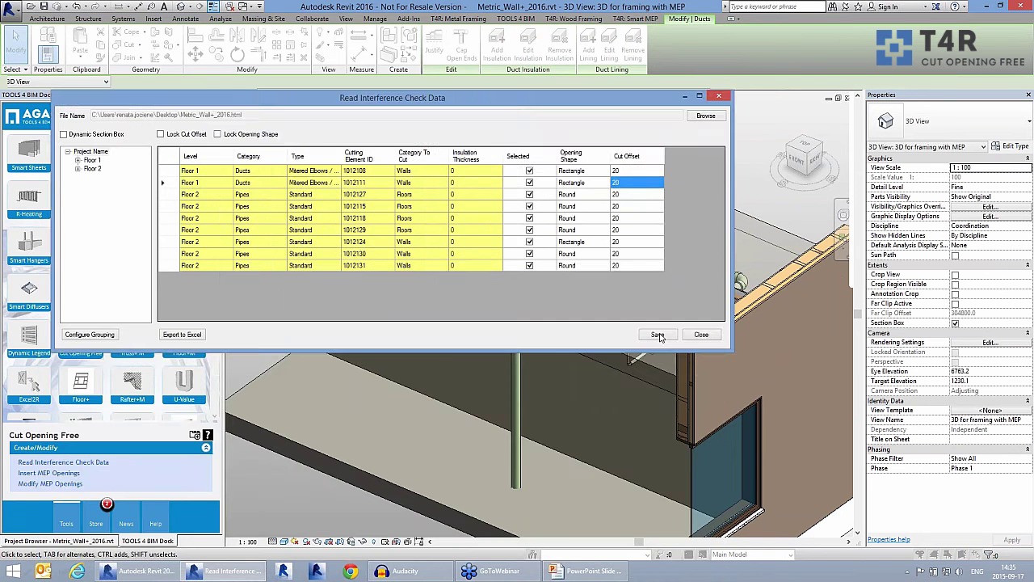
pyautogui.click(657, 334)
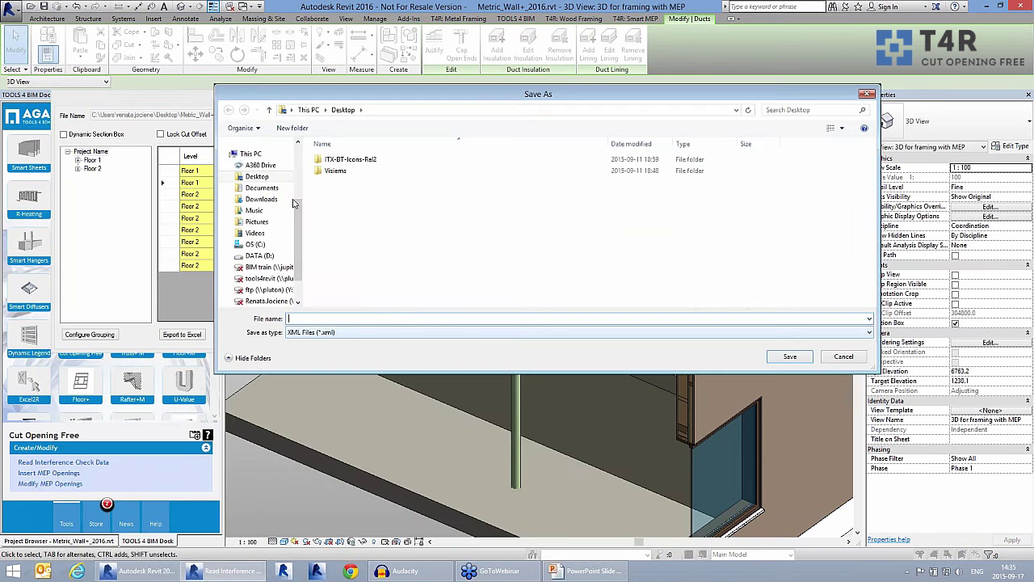
pyautogui.click(339, 318)
pyautogui.write('colisions')
pyautogui.press('Return')
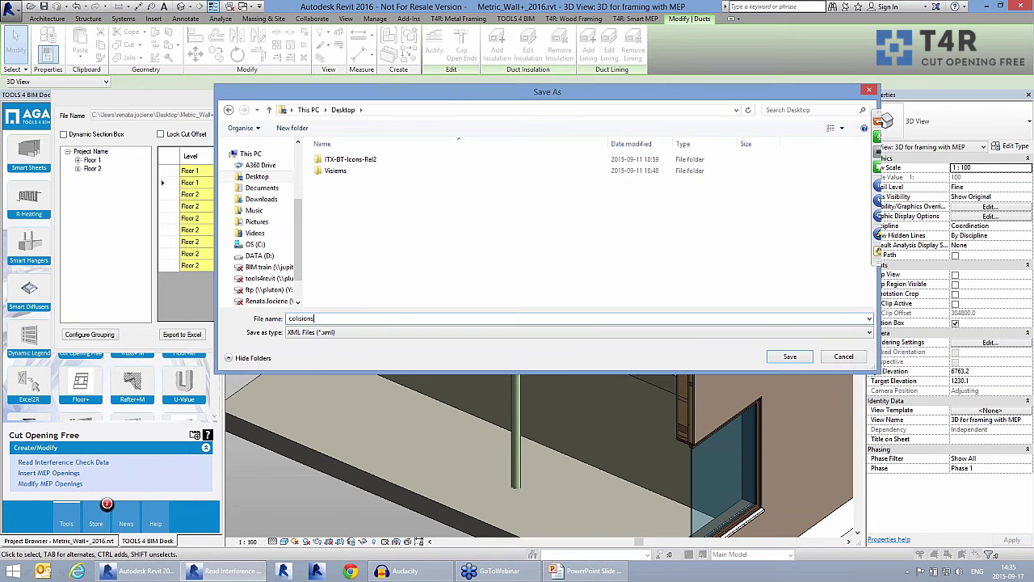
pyautogui.click(701, 334)
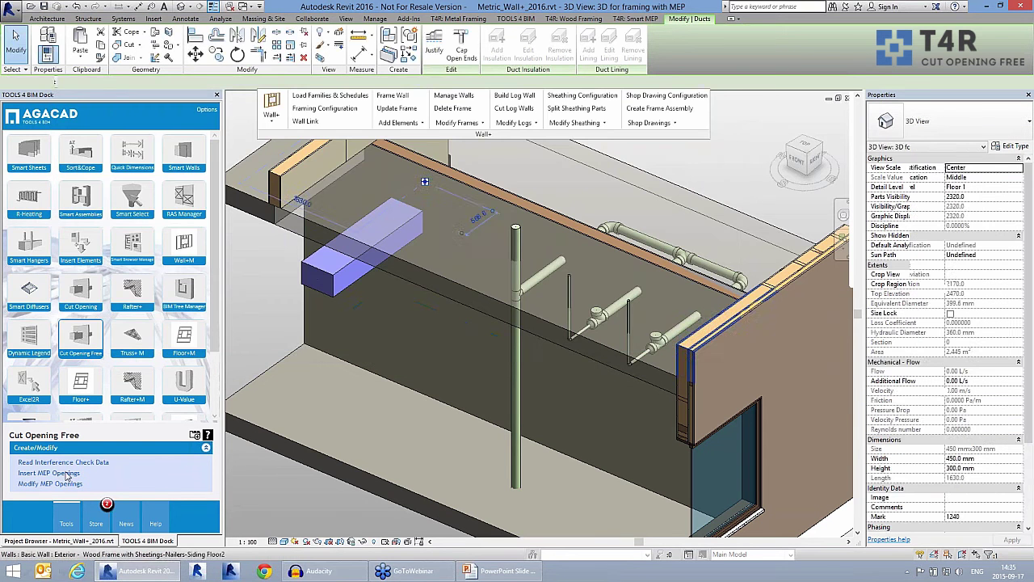
# Load colisions.xml for Insert MEP Openings and insert the openings for all selected duct and pipe collisions.
pyautogui.click(67, 473)
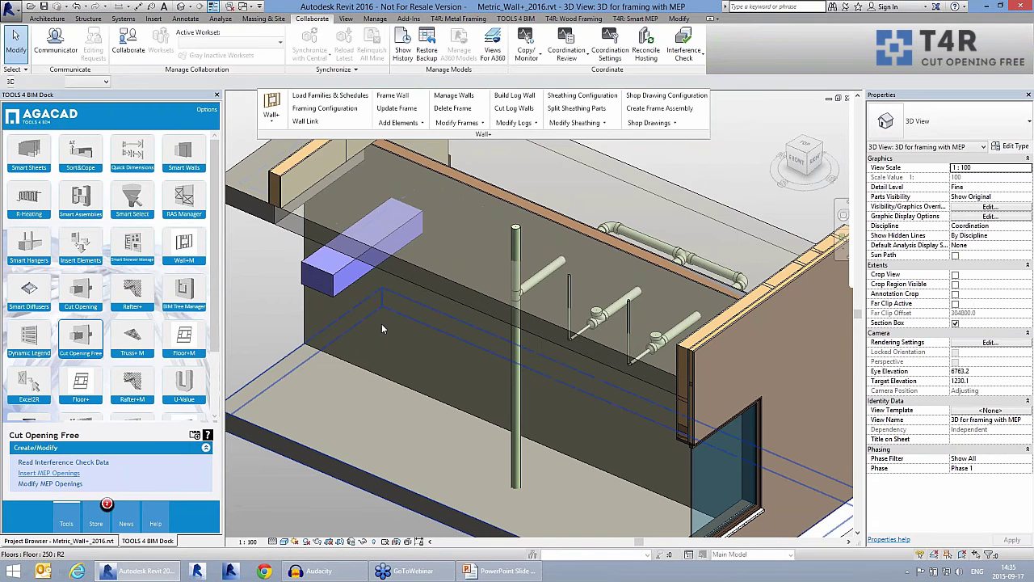
pyautogui.click(666, 80)
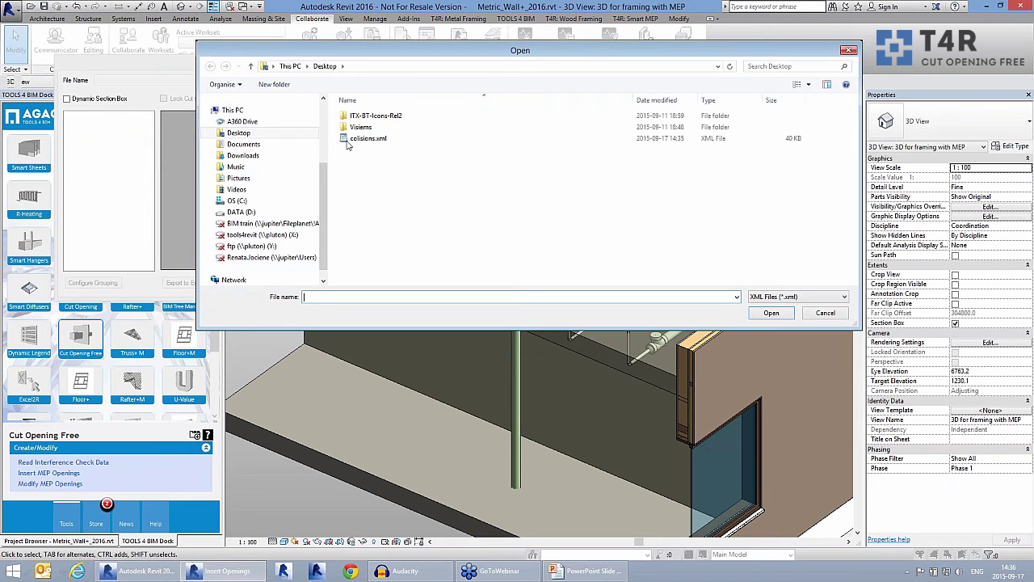
pyautogui.click(355, 139)
pyautogui.press('Return')
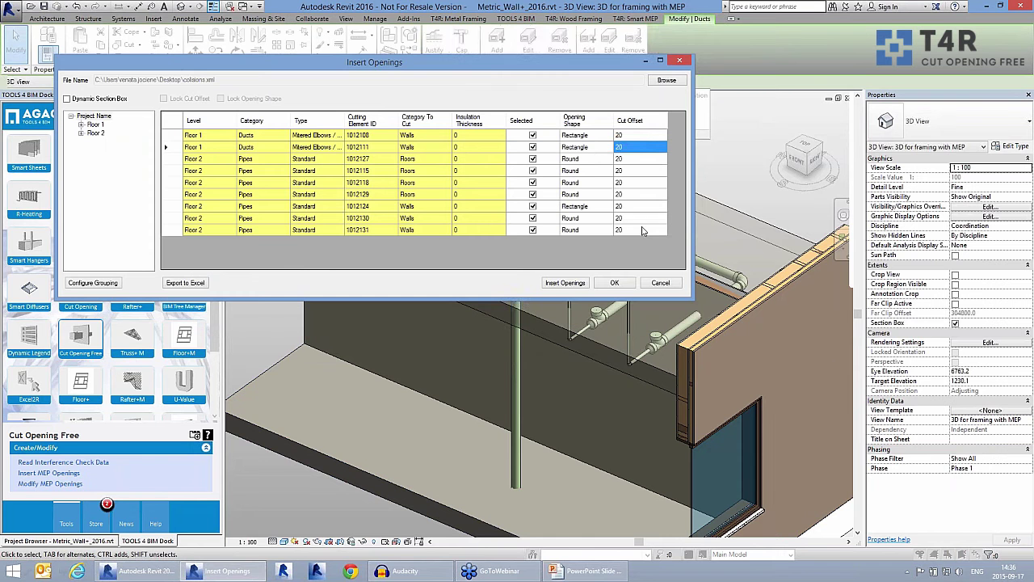
pyautogui.click(640, 160)
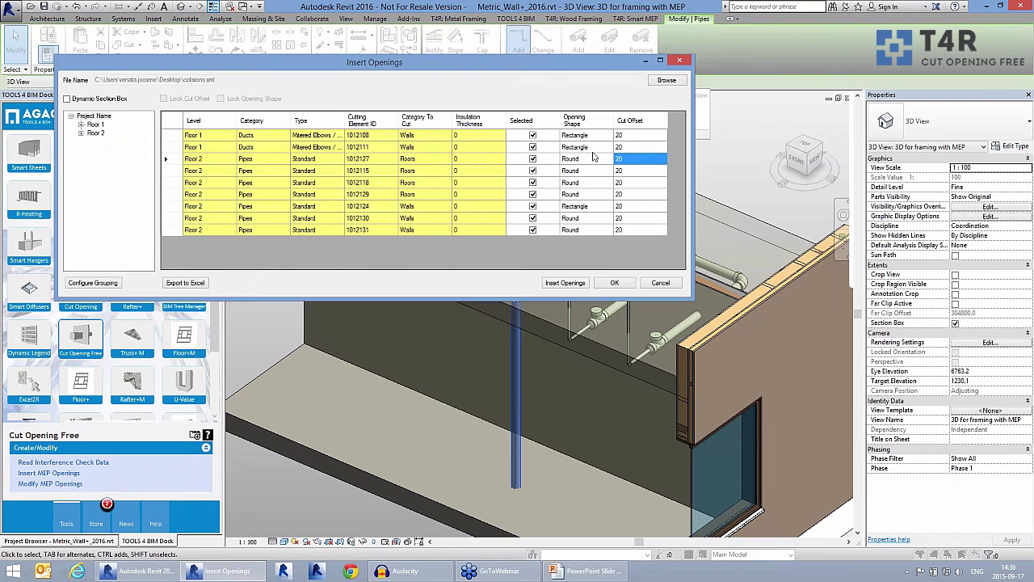
pyautogui.click(565, 284)
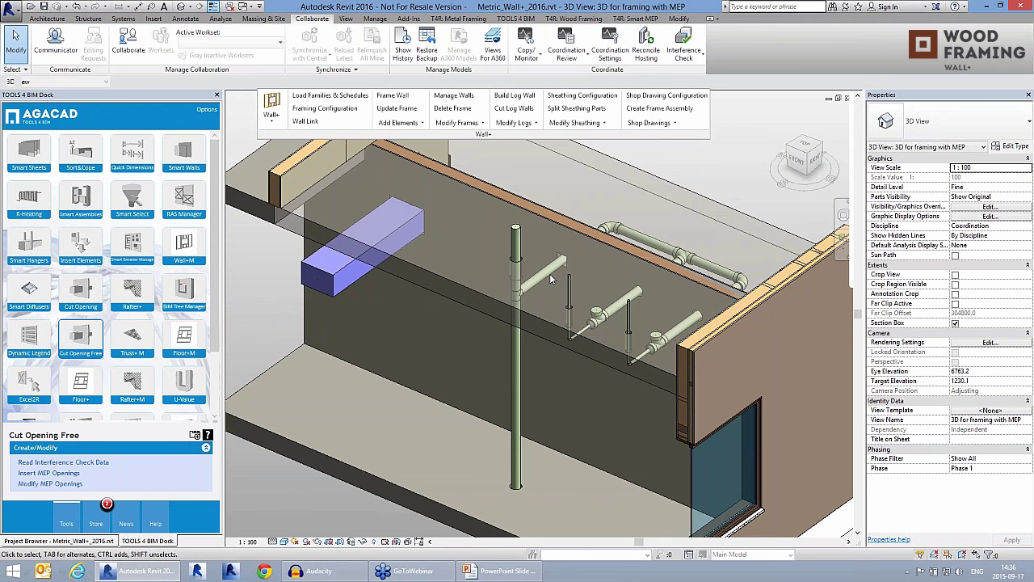
# Frame the interior wall around the new duct and pipe openings, and hide the wall itself to expose its studs.
pyautogui.click(551, 278)
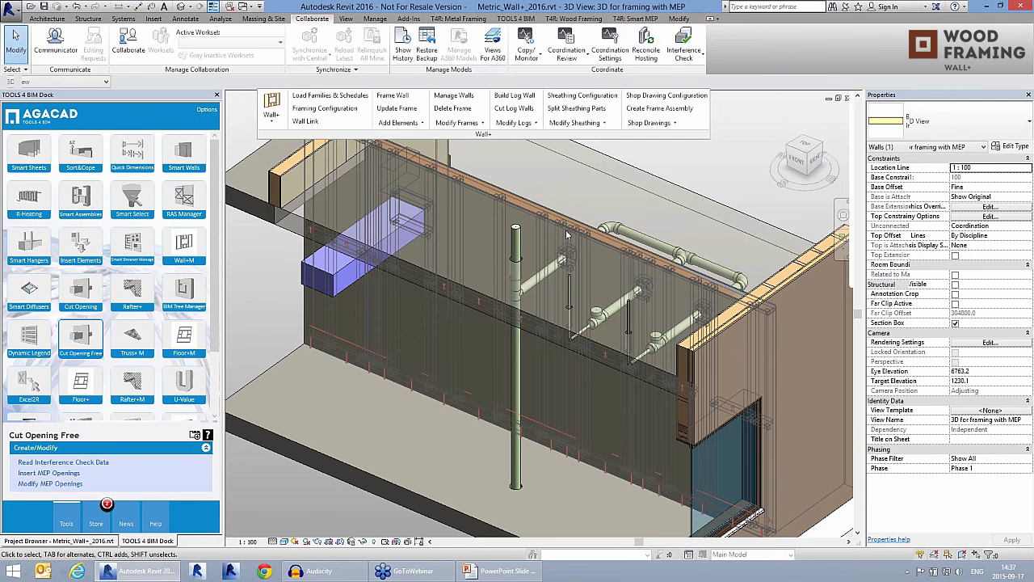
pyautogui.click(567, 235)
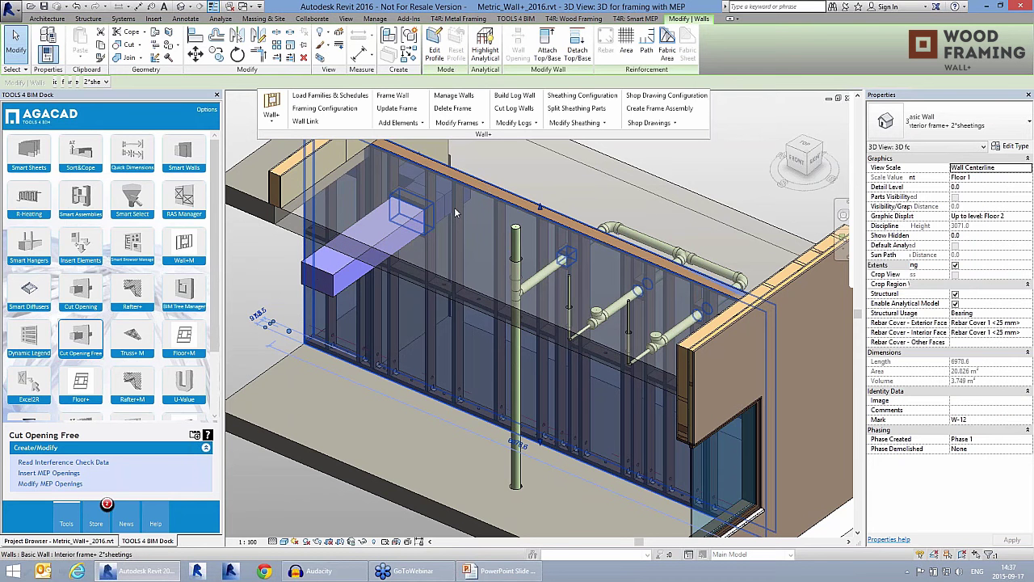
pyautogui.press('Escape')
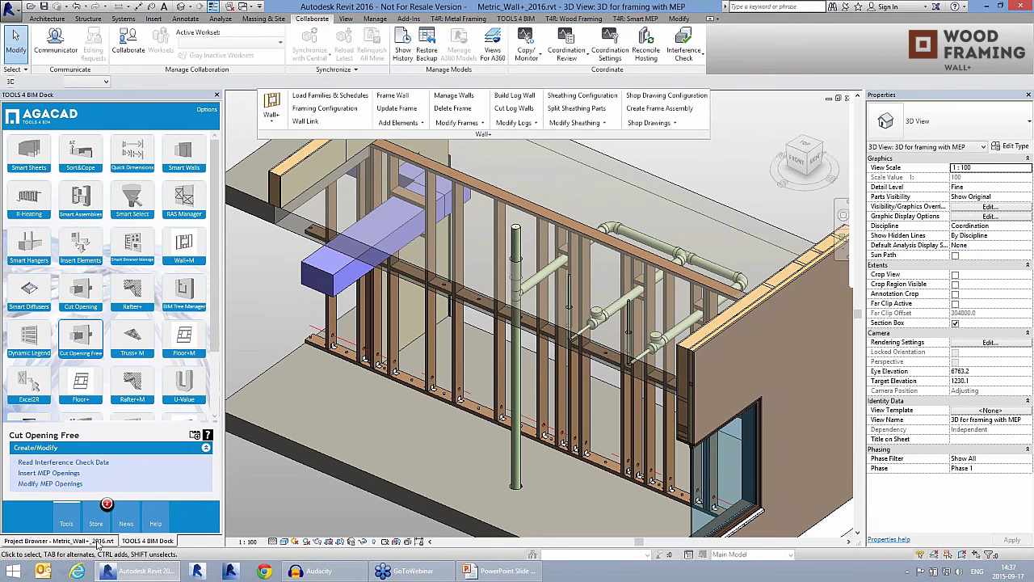
# Switch to the {3D} view of Metric_Wall+_2016_with logs and review the framing configuration link of the Exterior - Wood Log wall.
pyautogui.click(57, 541)
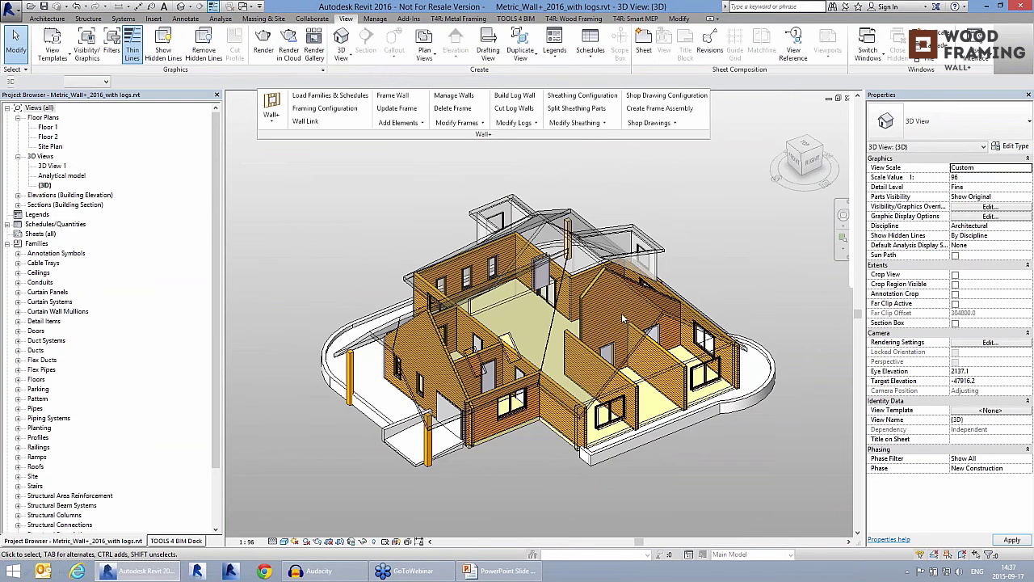
pyautogui.scroll(5, 621, 313)
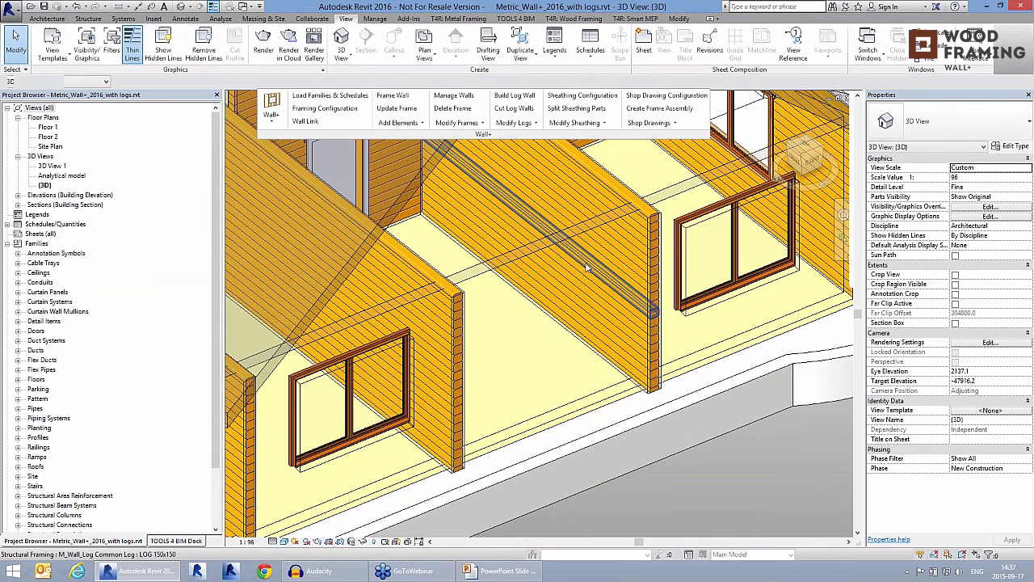
pyautogui.click(587, 269)
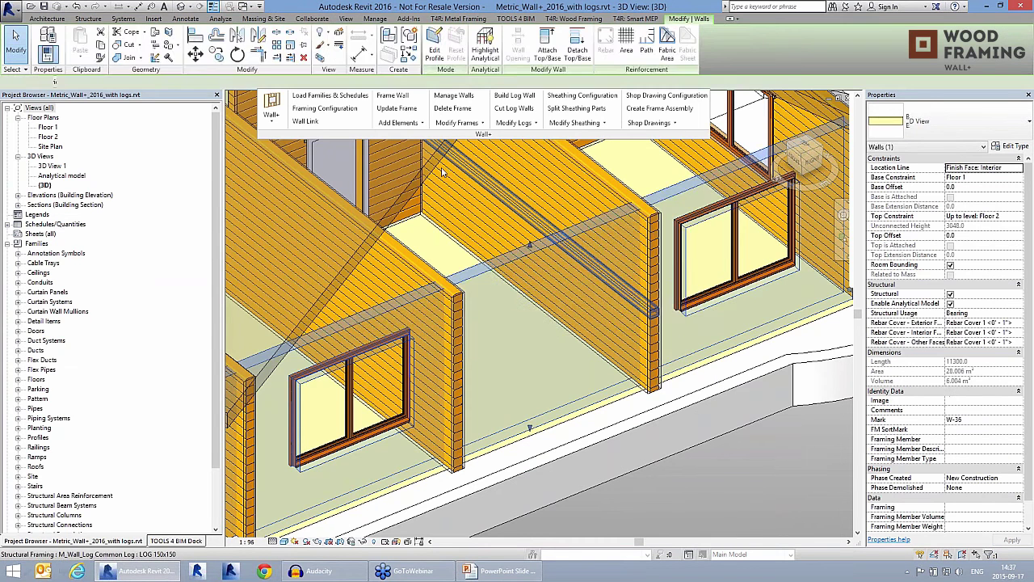
pyautogui.click(305, 122)
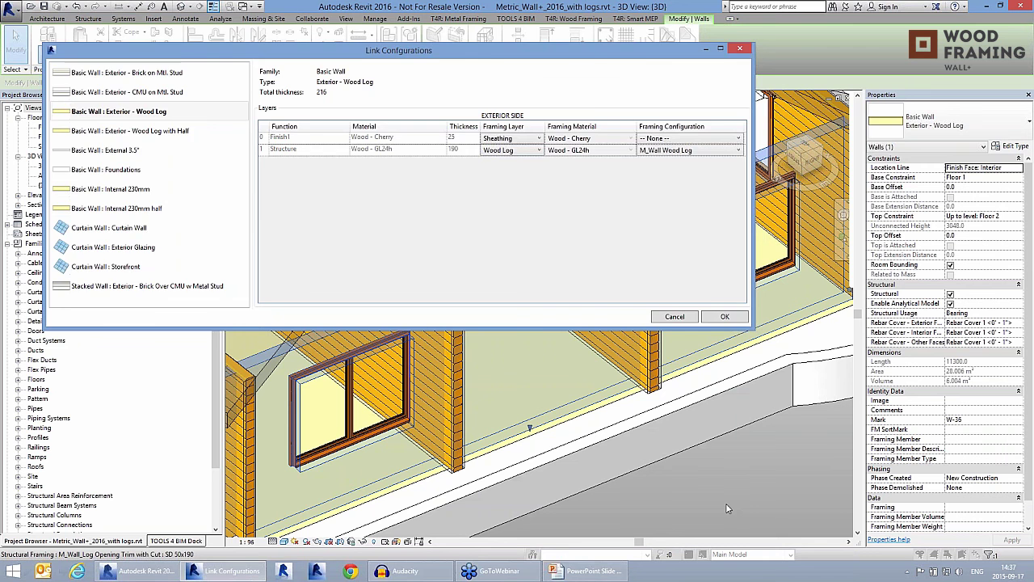
pyautogui.click(724, 316)
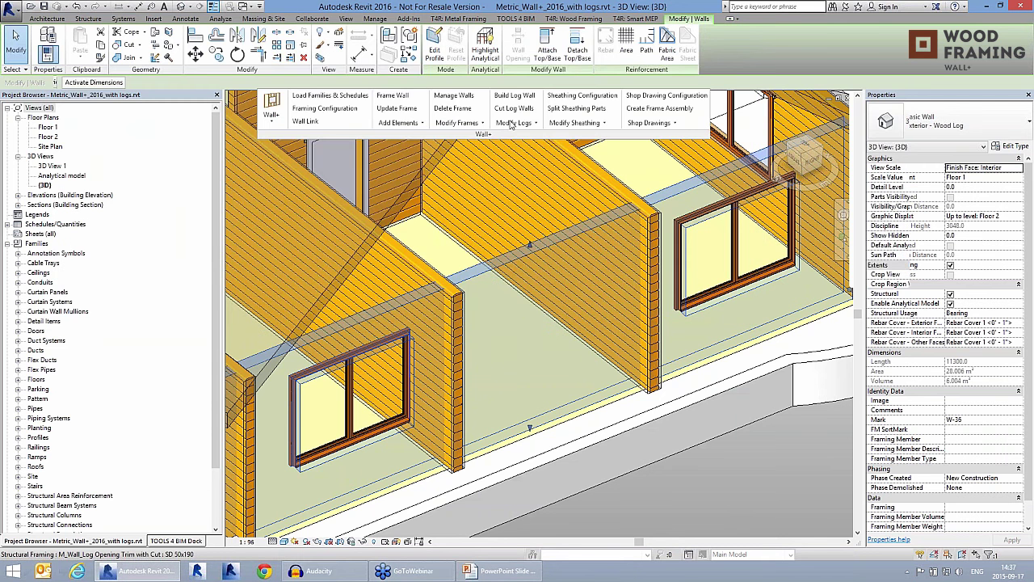
# Build the logs for the exterior Wood Log wall and cut the intersecting log walls.
pyautogui.click(585, 220)
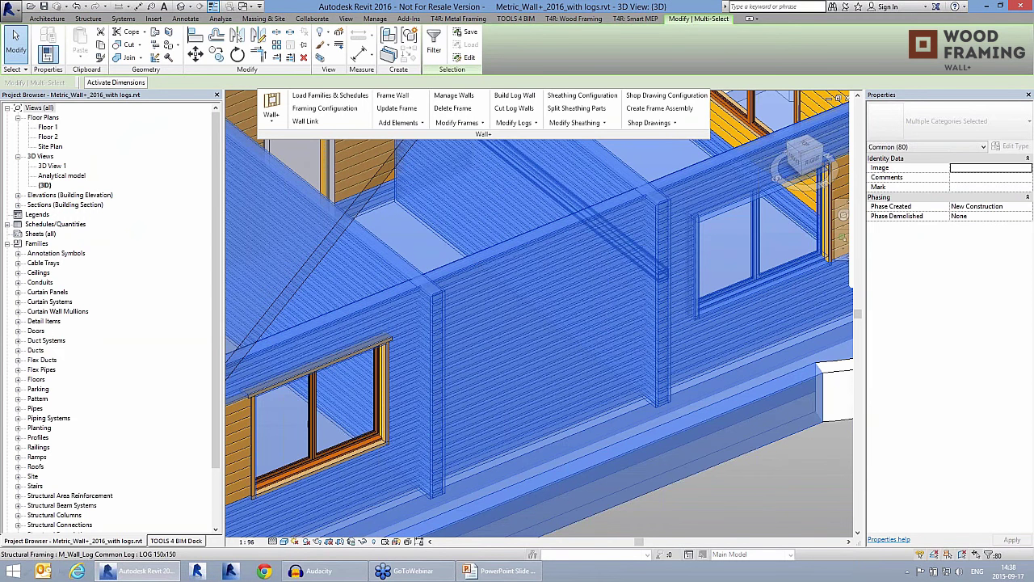
pyautogui.click(513, 108)
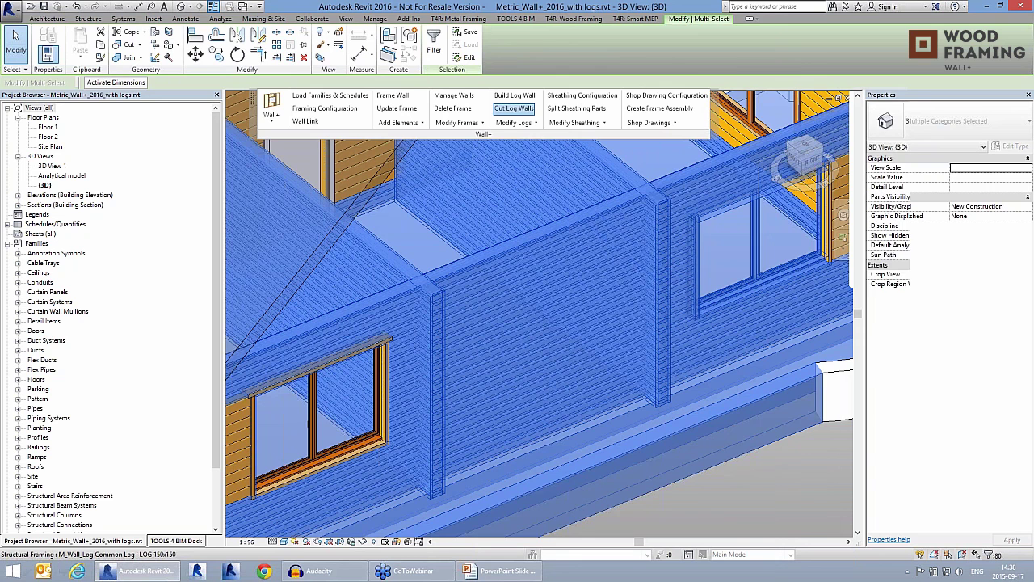
# Isolate a 150x150 common log at the wall intersection and examine the notch cut near its end.
pyautogui.scroll(2, 658, 239)
pyautogui.click(658, 239)
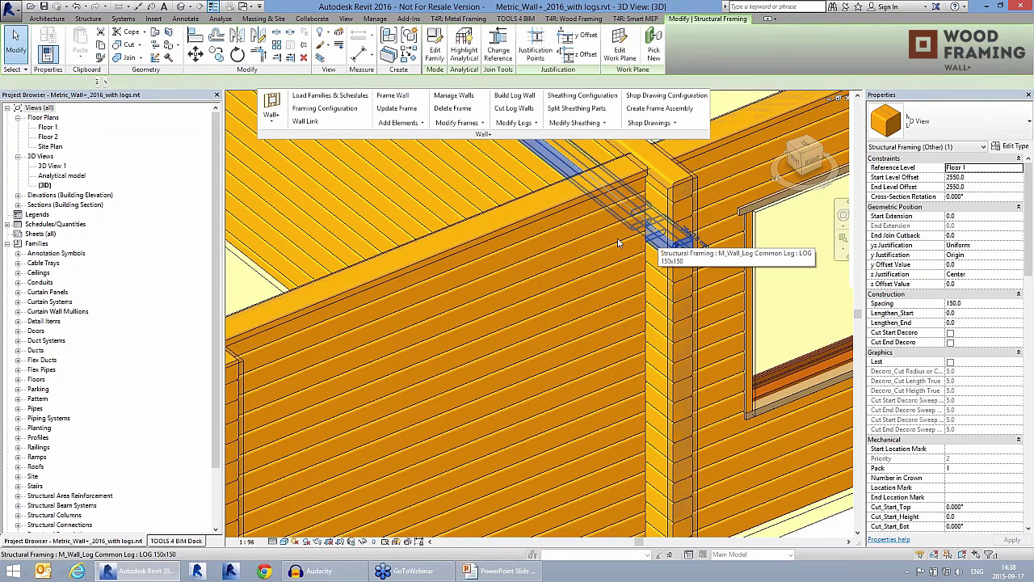
pyautogui.click(617, 237)
pyautogui.click(382, 501)
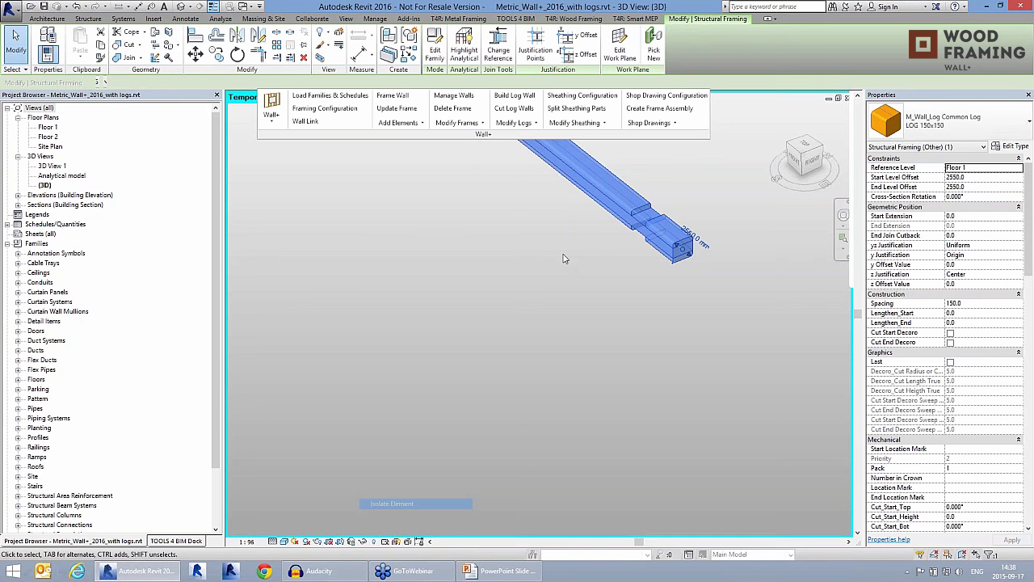
pyautogui.scroll(3, 688, 187)
pyautogui.click(517, 347)
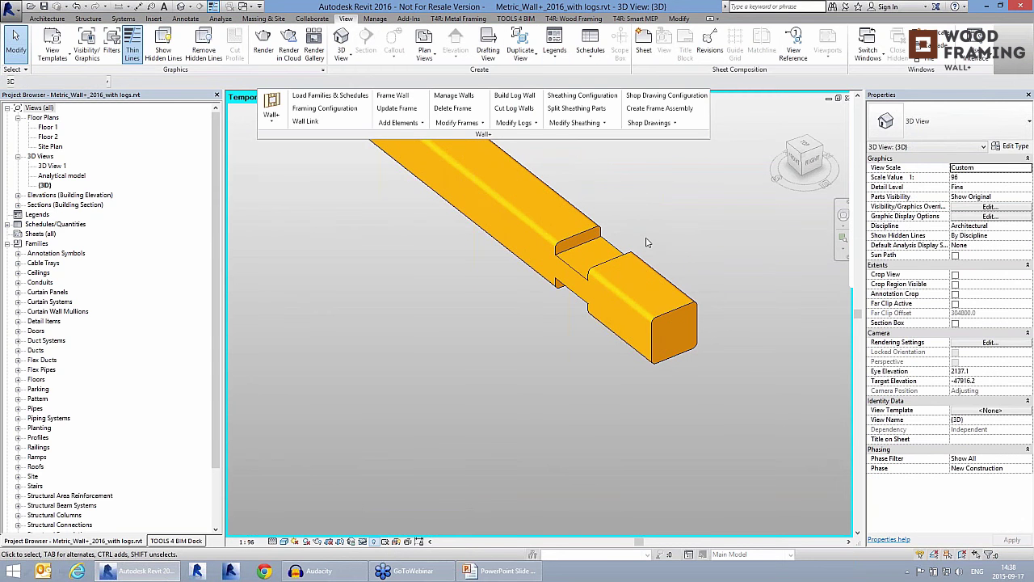
# Reset the temporary isolation and set Lengthen_Start to 1000 for the 150x150 common log just below the top log at the wall corner.
pyautogui.press('h')
pyautogui.press('r')
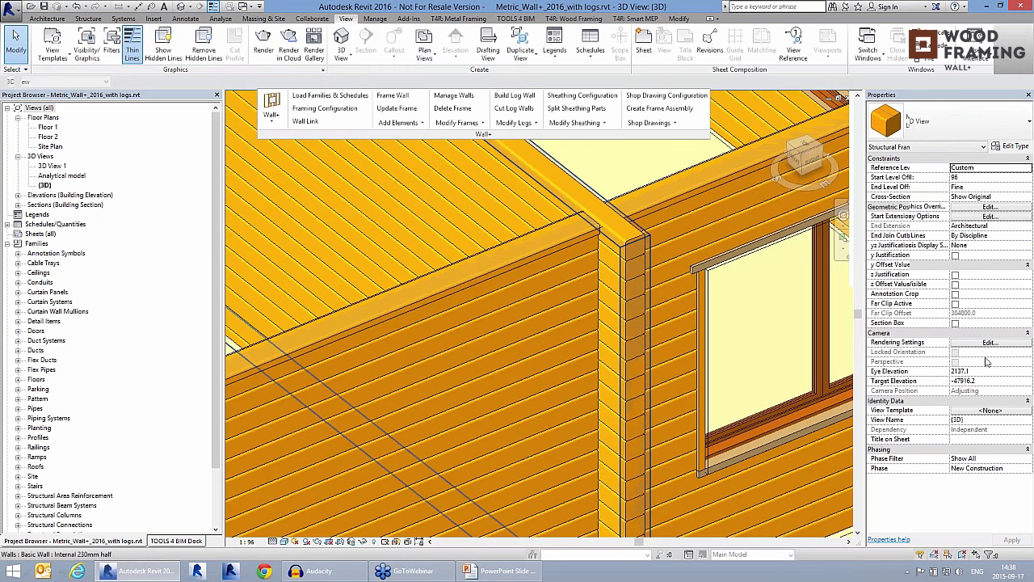
pyautogui.click(634, 256)
pyautogui.click(951, 312)
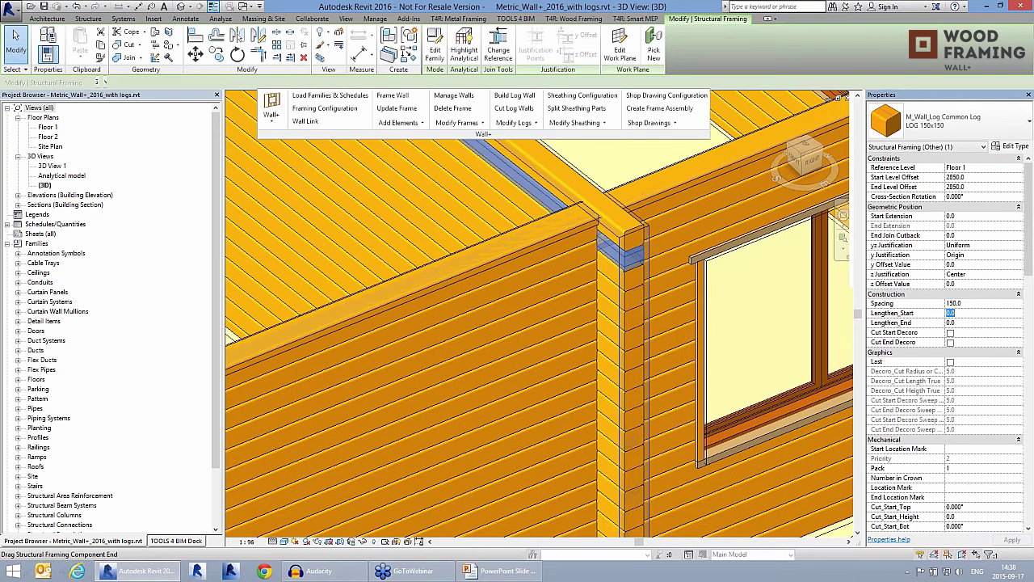
pyautogui.write('1000')
pyautogui.press('Return')
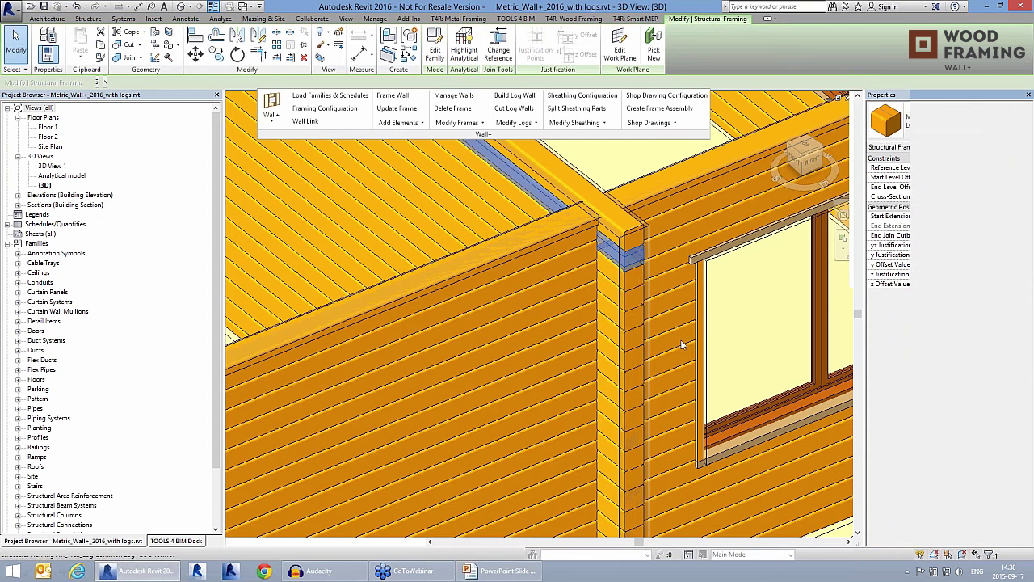
# Set Lengthen_Start to 850 for the log directly beneath the extended one and enable its Cut Start Decoro option.
pyautogui.click(961, 312)
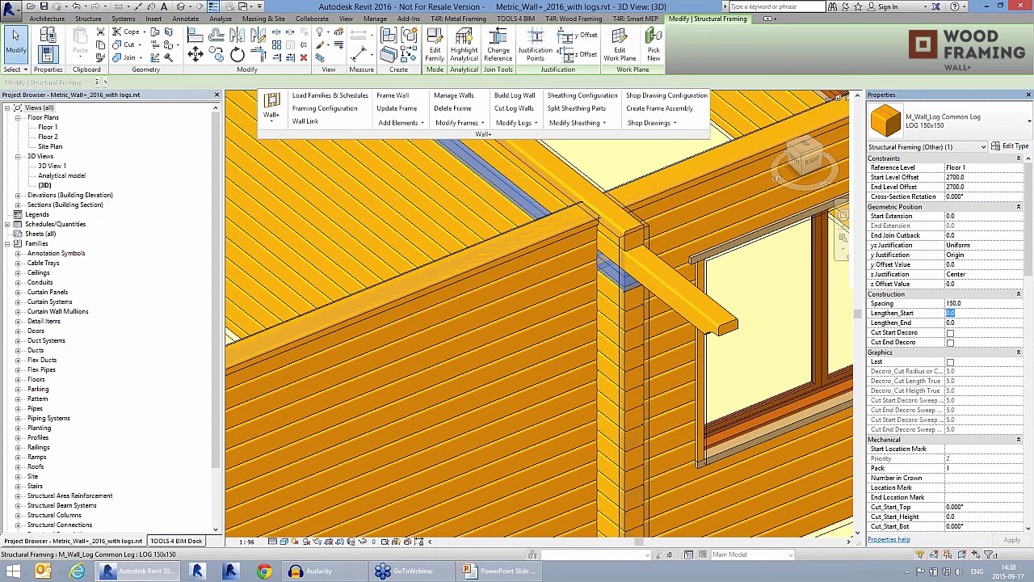
pyautogui.write('850')
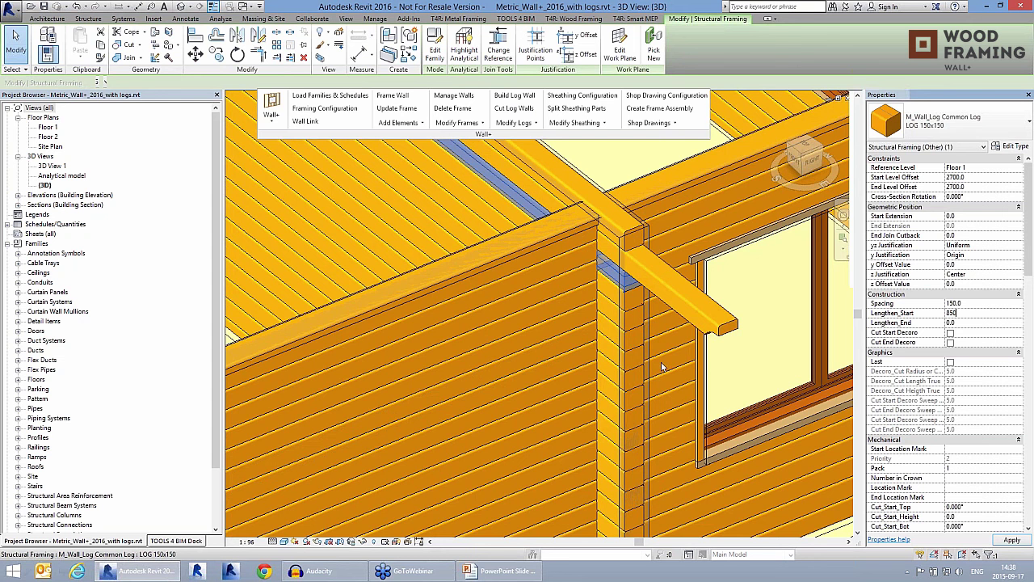
pyautogui.press('Escape')
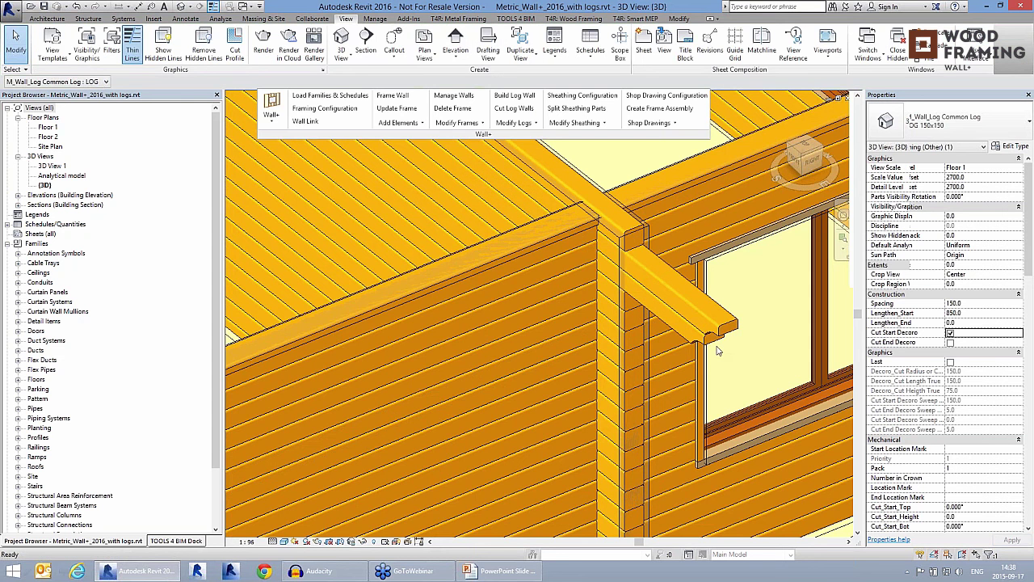
pyautogui.scroll(2, 692, 408)
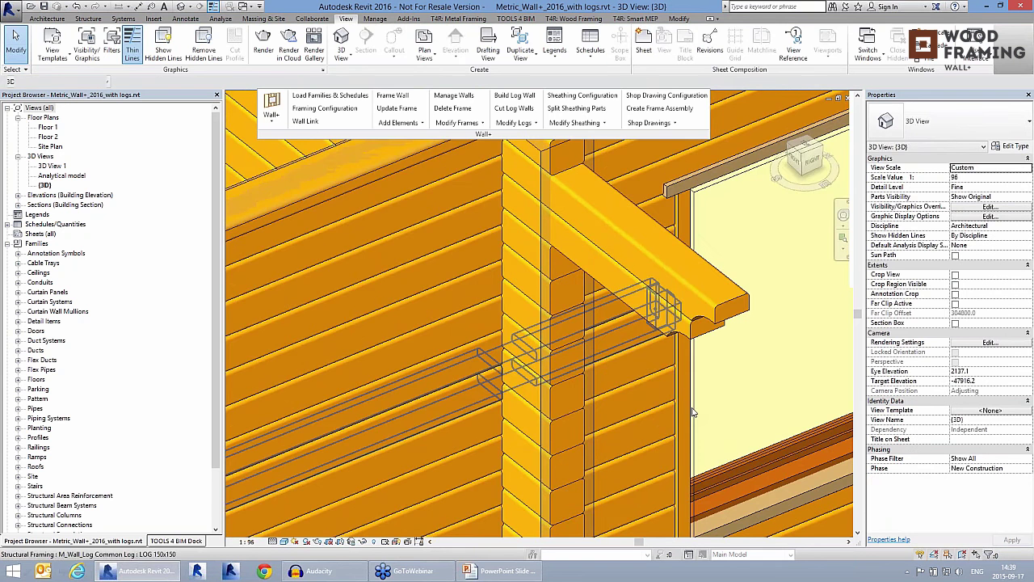
pyautogui.scroll(-2, 693, 412)
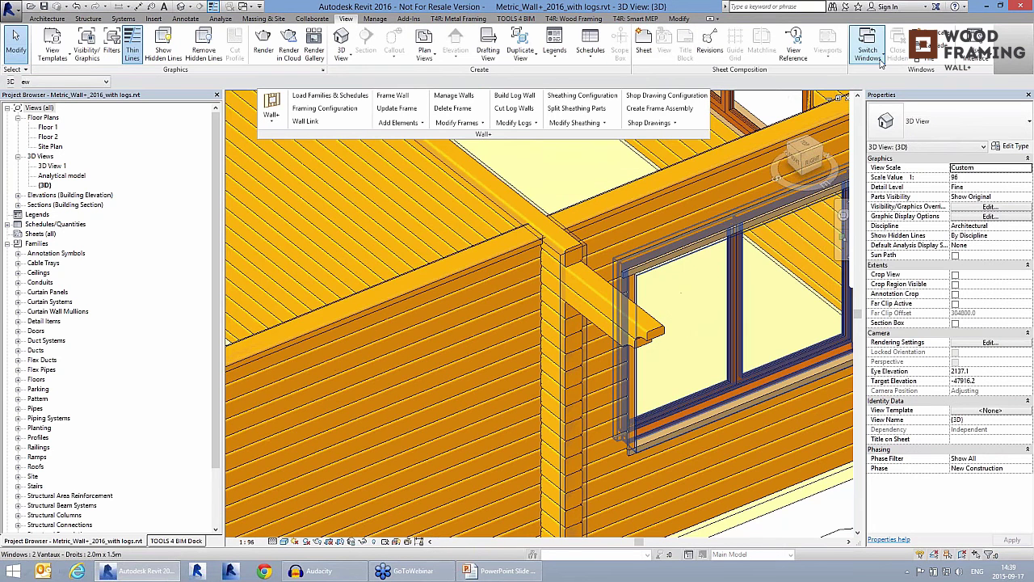
# Switch to the {3D} view of Wall+ multilayer 2016.rvt and show the Main and Secondary Frames sample wall.
pyautogui.click(878, 62)
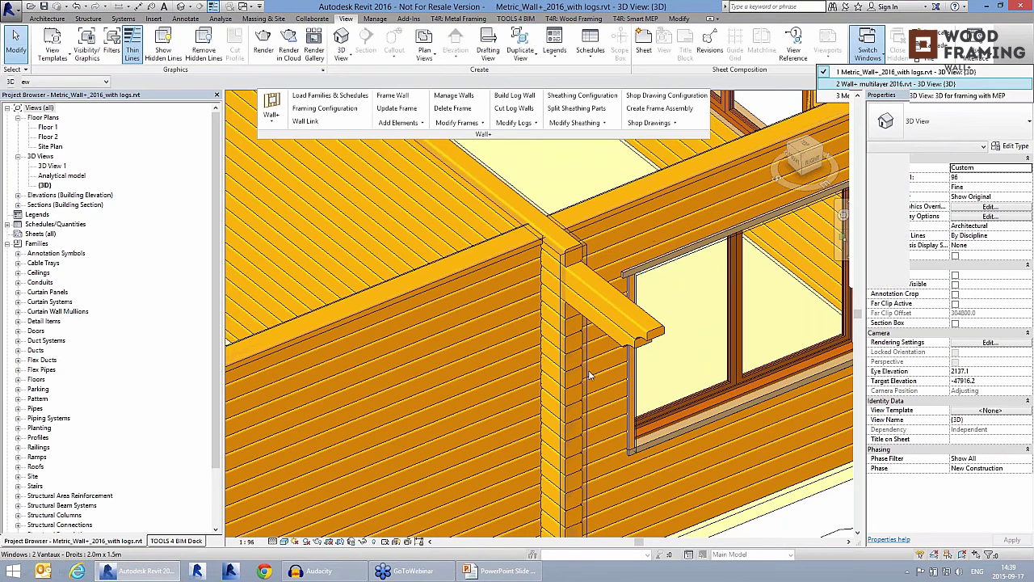
pyautogui.press('Return')
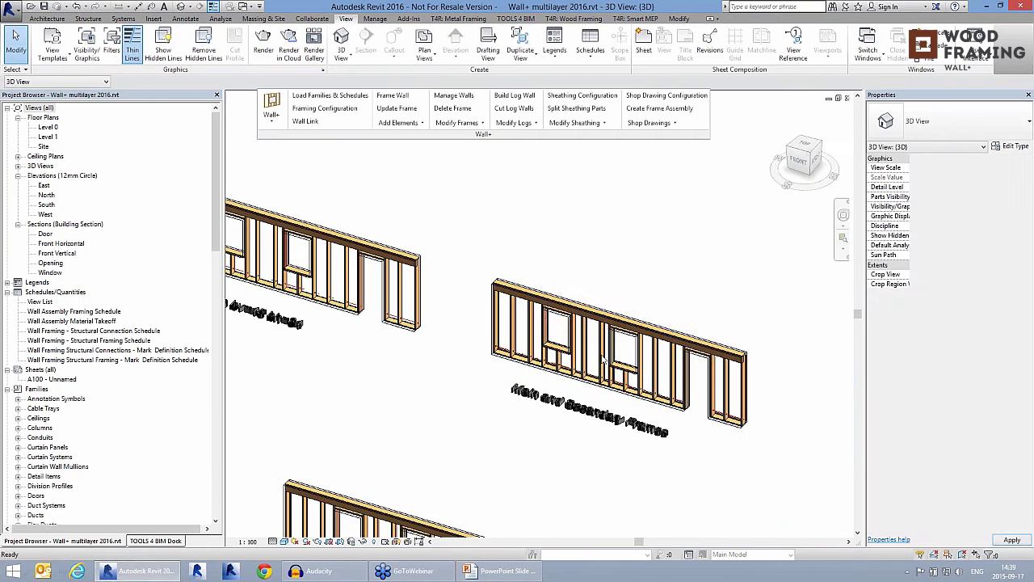
pyautogui.scroll(-2, 609, 368)
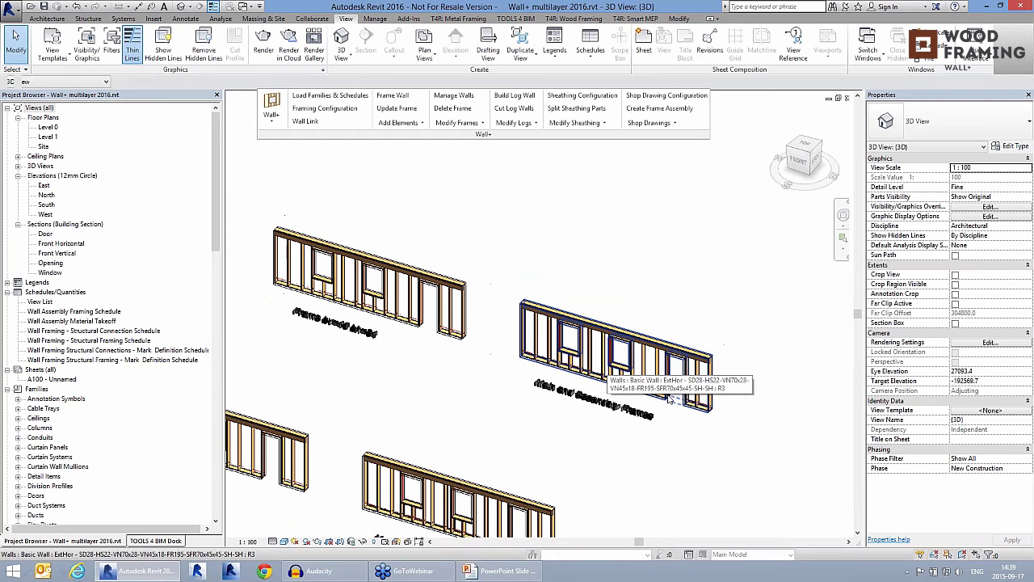
pyautogui.scroll(3, 669, 399)
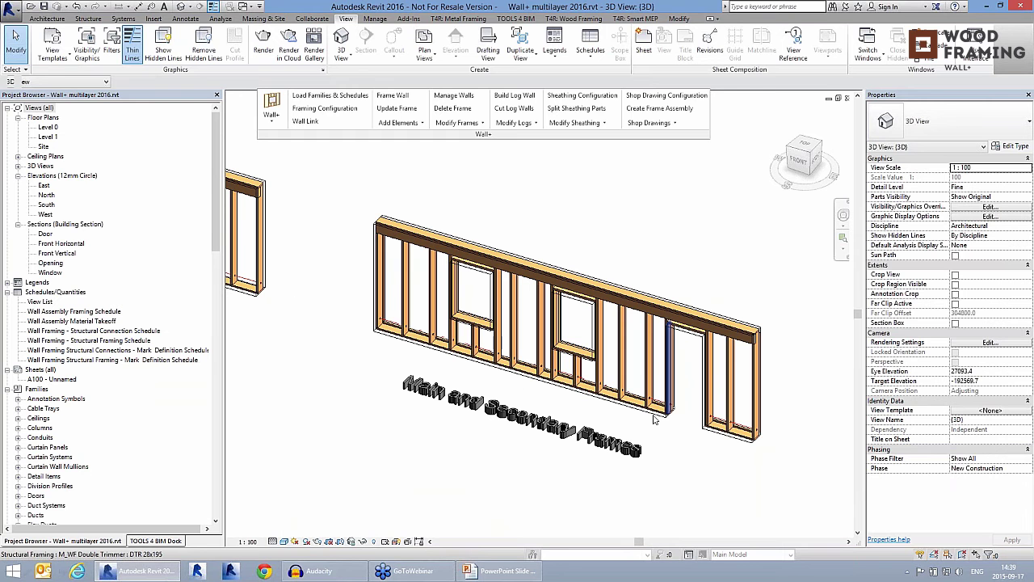
# Review the layer functions, materials and thicknesses in the structure of the Main and Secondary Frames sample's wall type.
pyautogui.click(655, 419)
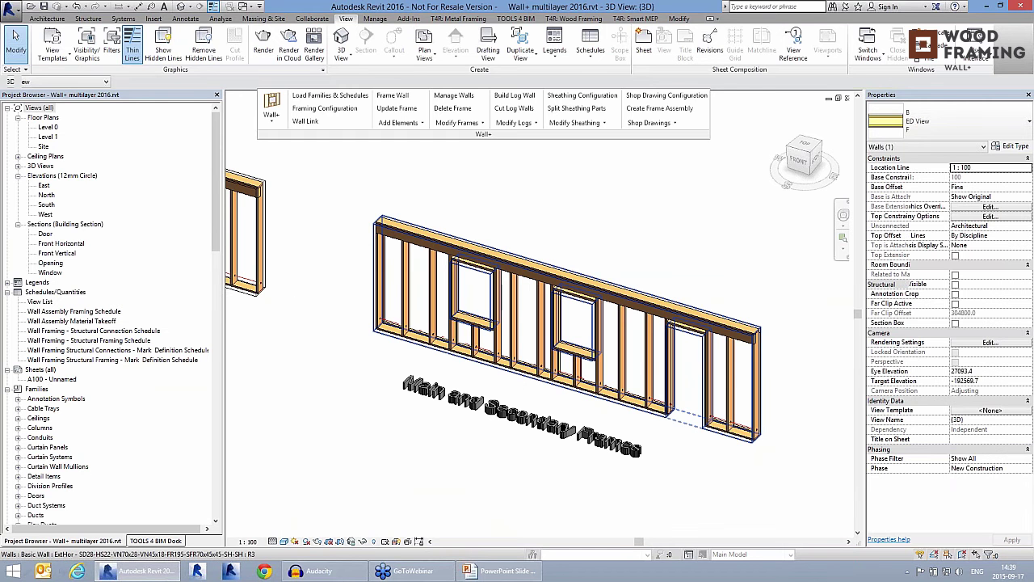
pyautogui.keyDown('shift'); pyautogui.moveTo(655, 418); pyautogui.dragTo(585, 348, button='middle'); pyautogui.keyUp('shift')
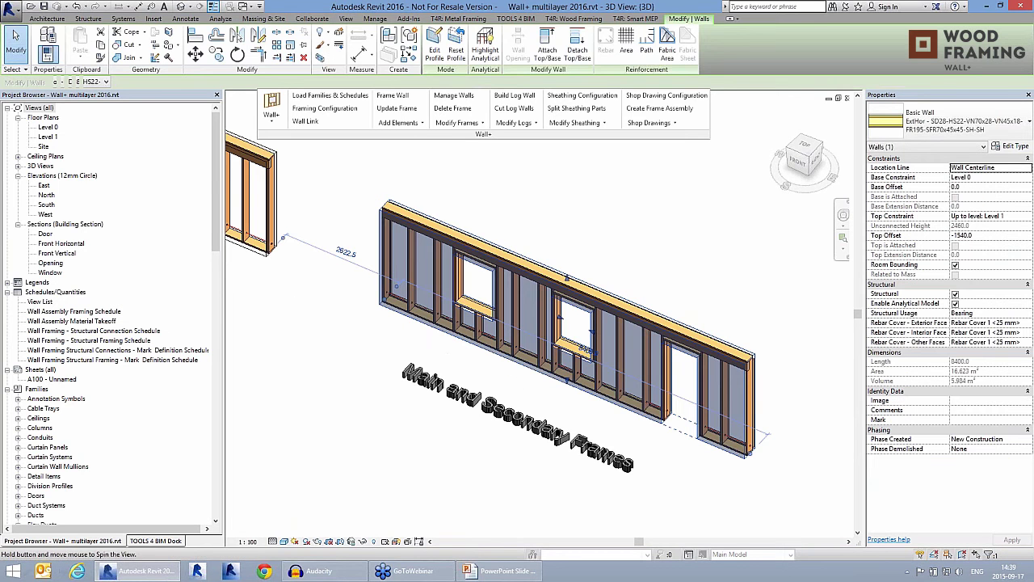
pyautogui.scroll(2, 604, 398)
pyautogui.click(1011, 146)
pyautogui.click(743, 111)
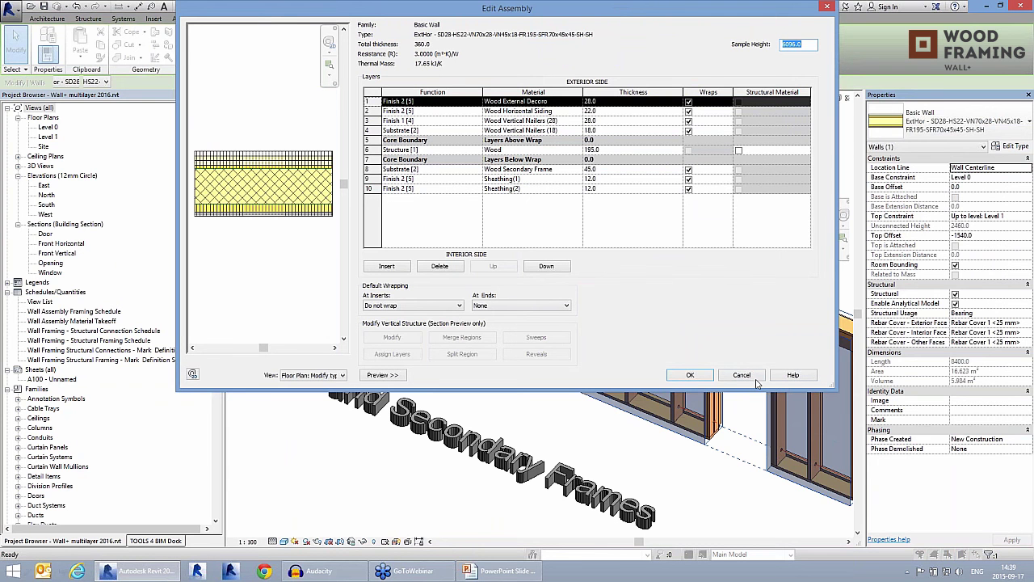
pyautogui.click(689, 376)
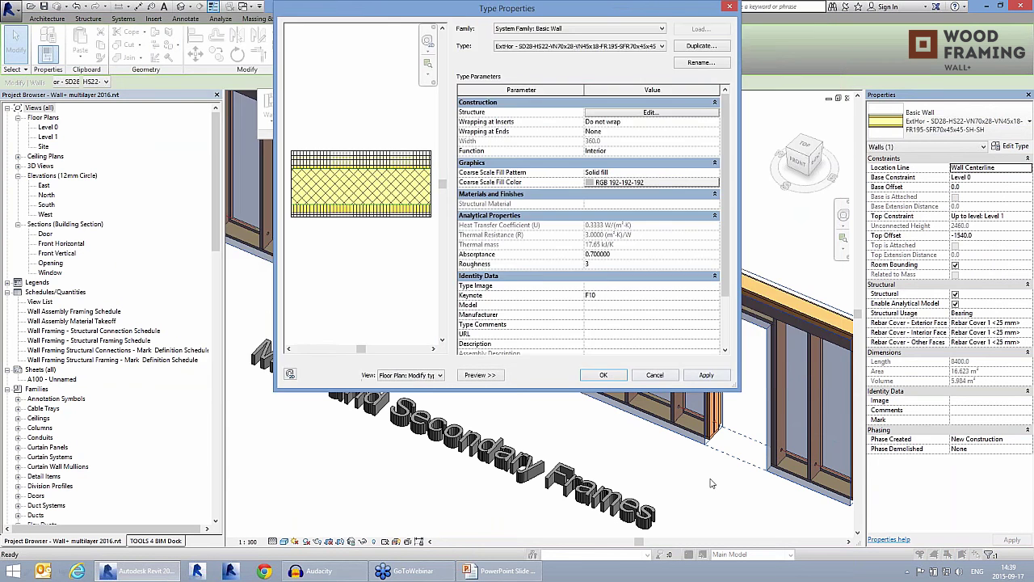
pyautogui.press('Escape')
pyautogui.press('Escape')
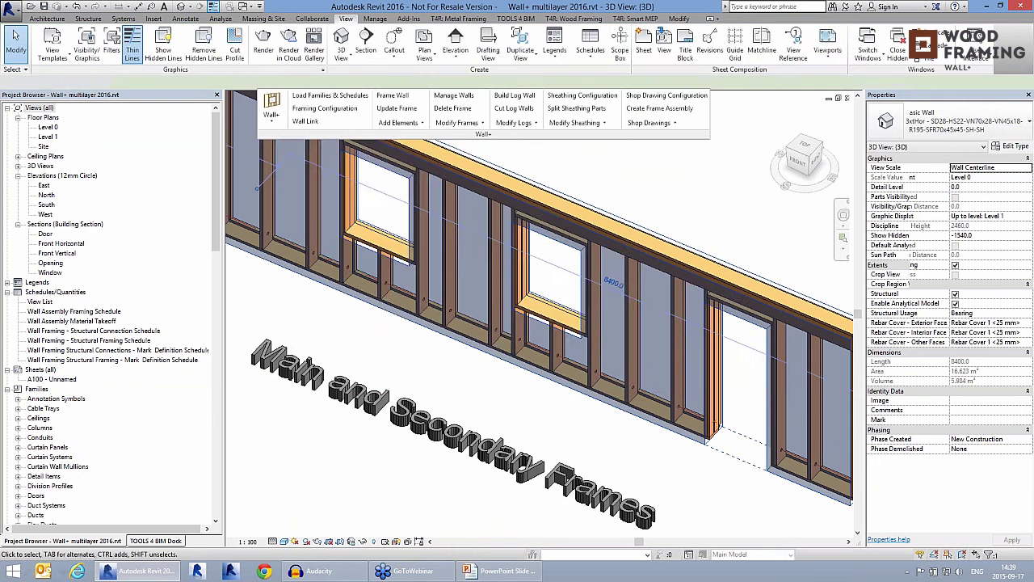
# Examine the studs, plates and opening framing of the Main and Secondary Frames sample wall.
pyautogui.scroll(-3, 723, 418)
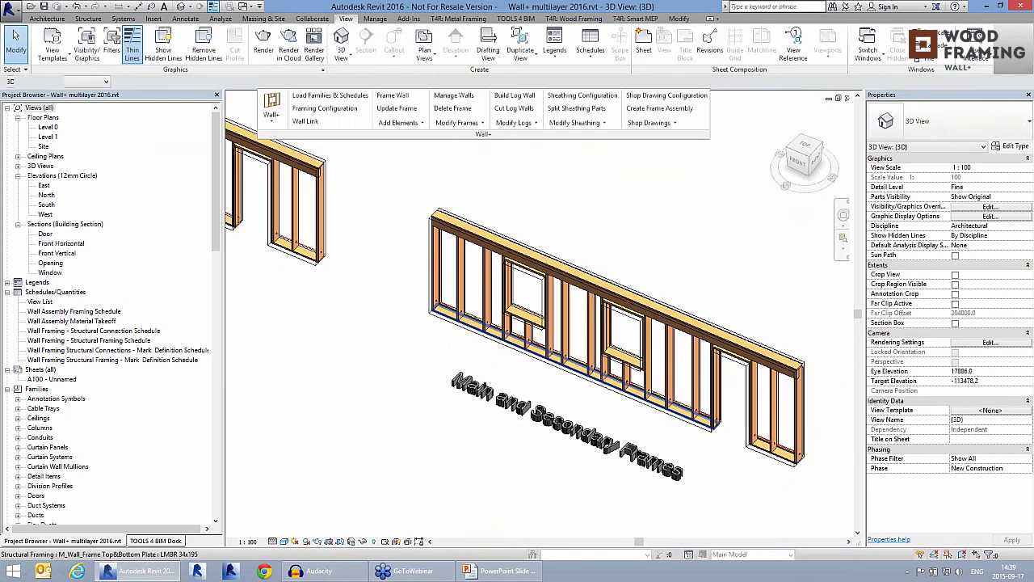
pyautogui.scroll(2, 663, 467)
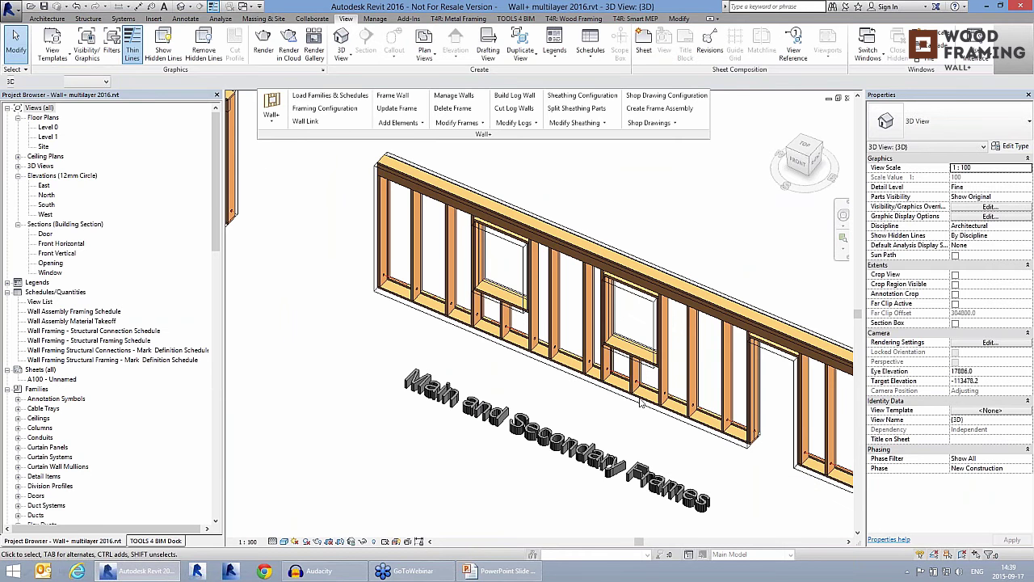
pyautogui.scroll(2, 670, 408)
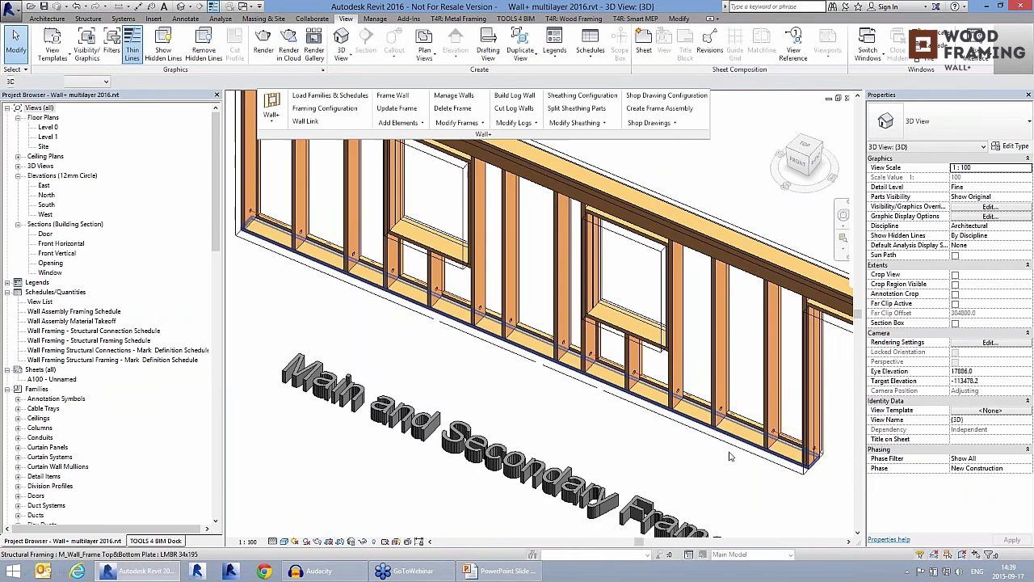
pyautogui.scroll(-1, 729, 457)
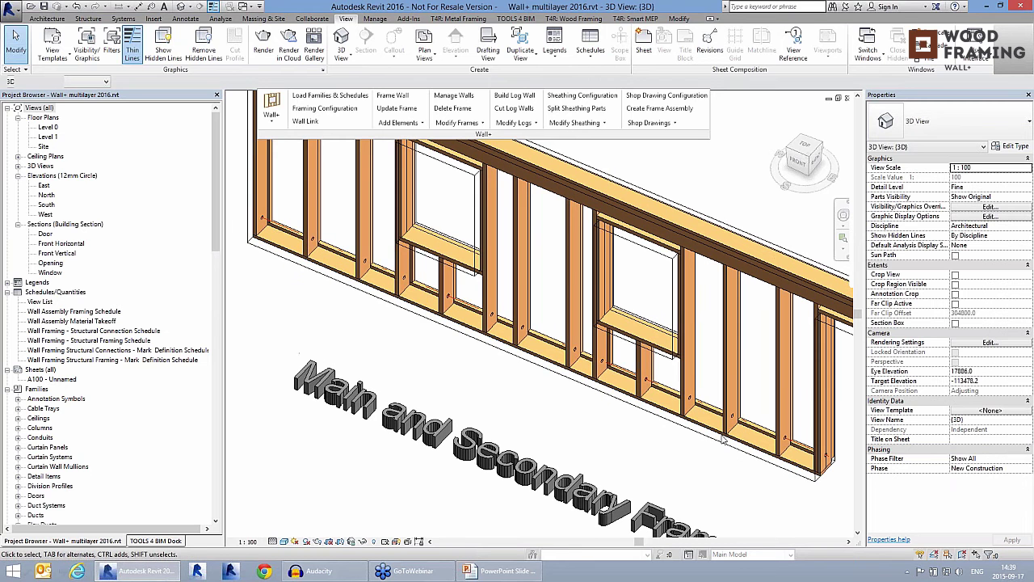
pyautogui.scroll(-2, 701, 488)
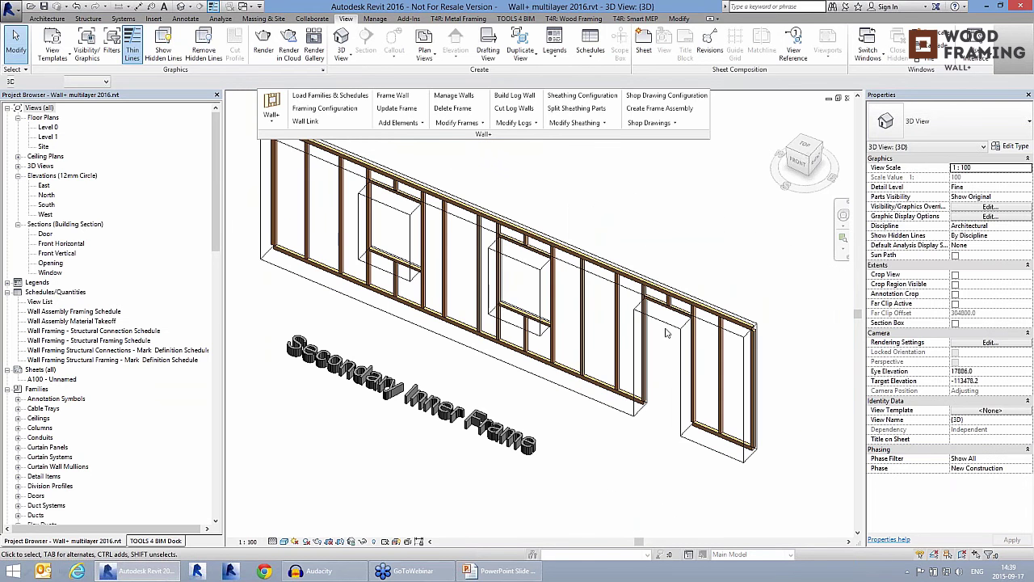
# Examine the Horizontal Siding and Finish sample wall, including the waterproof header piece above its window.
pyautogui.moveTo(520, 376); pyautogui.dragTo(608, 398, button='middle')
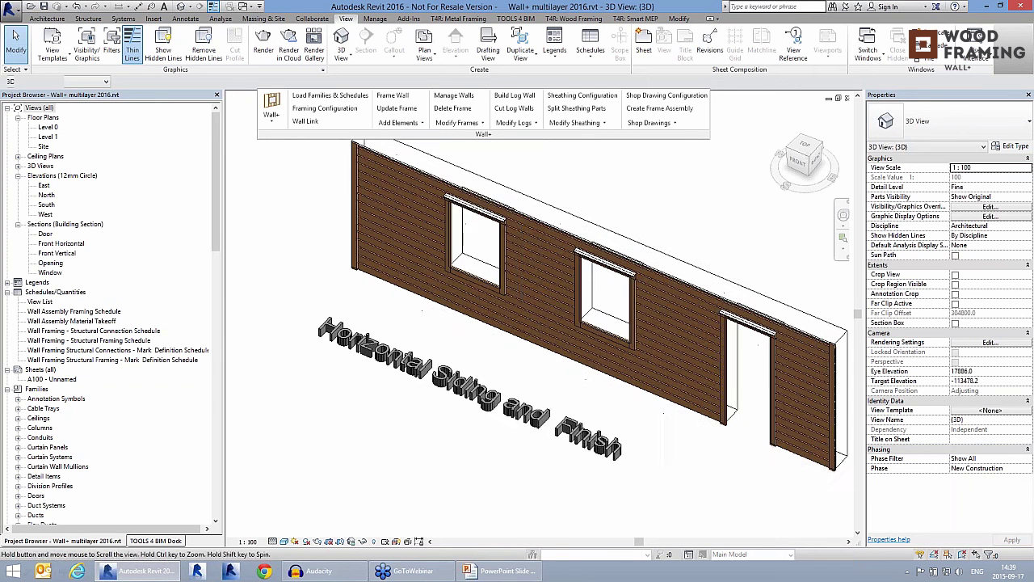
pyautogui.moveTo(663, 451); pyautogui.dragTo(663, 451, button='middle')
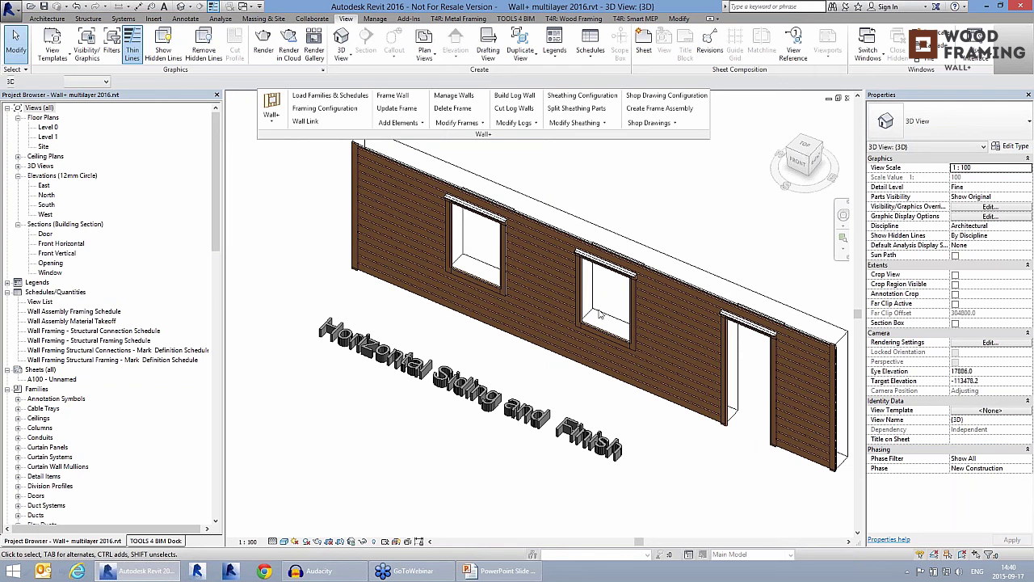
pyautogui.scroll(4, 599, 314)
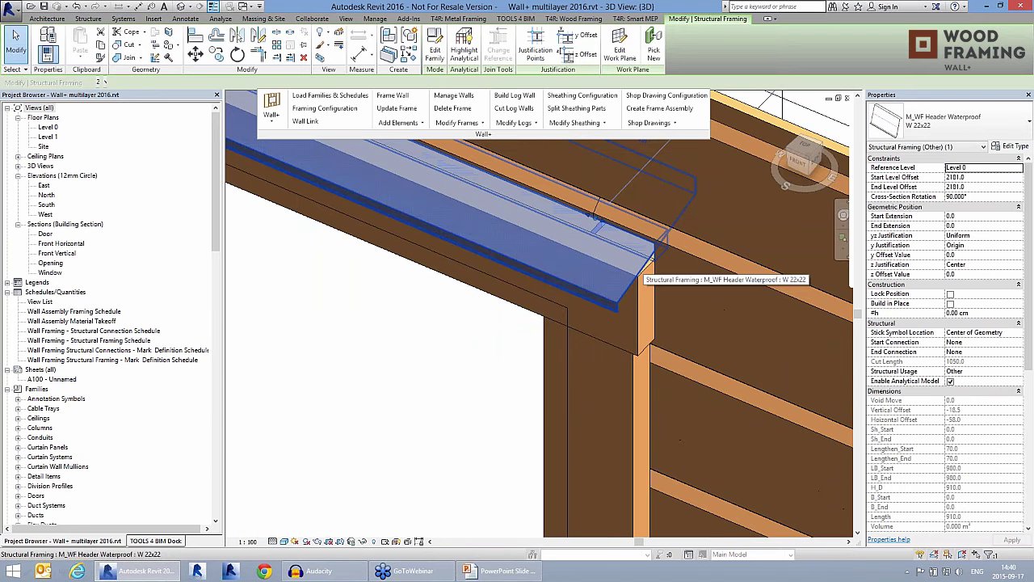
pyautogui.press('Escape')
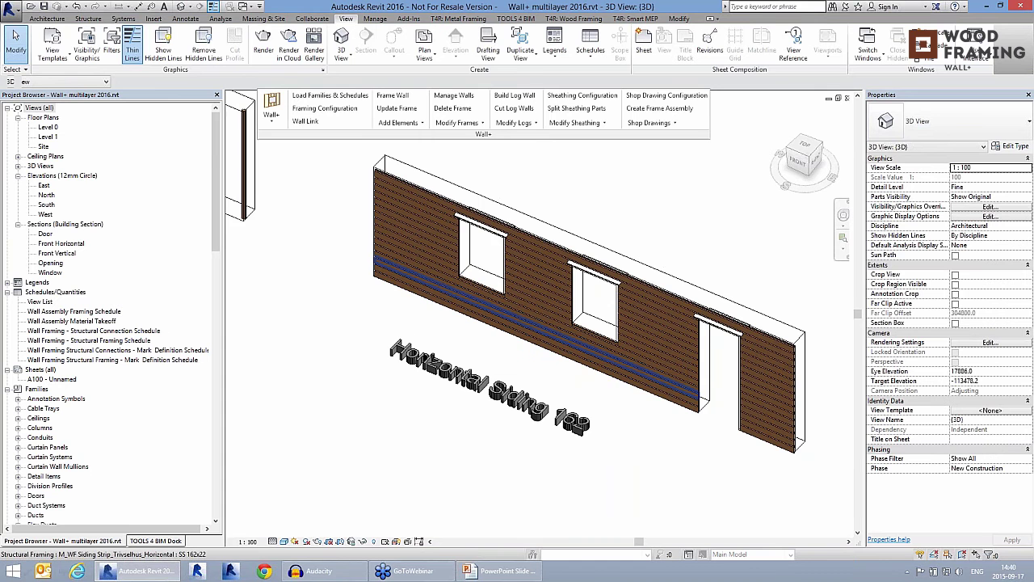
# Compare the Vertical Nailers sample wall with the Ext-Outer 70 x 28 and Ext-Inner 45 x 18 vertical nailer samples.
pyautogui.scroll(2, 671, 356)
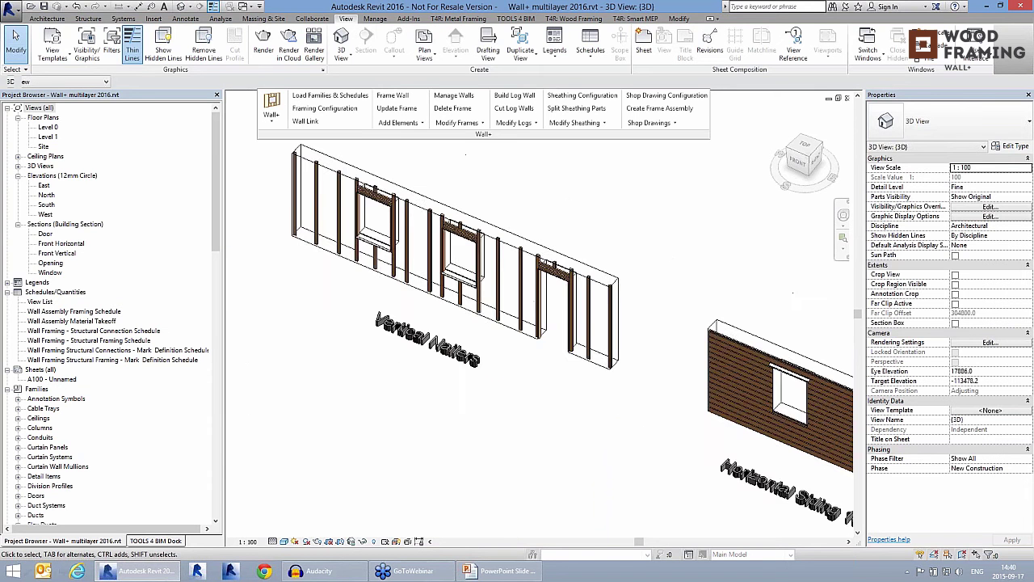
pyautogui.scroll(3, 412, 248)
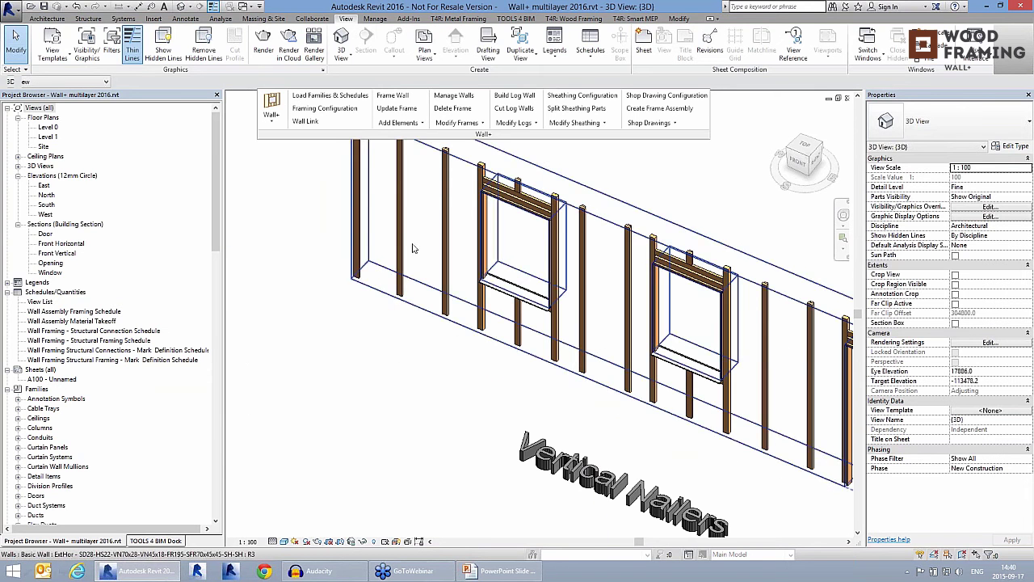
pyautogui.scroll(-2, 413, 245)
pyautogui.moveTo(383, 297); pyautogui.dragTo(367, 339, button='middle')
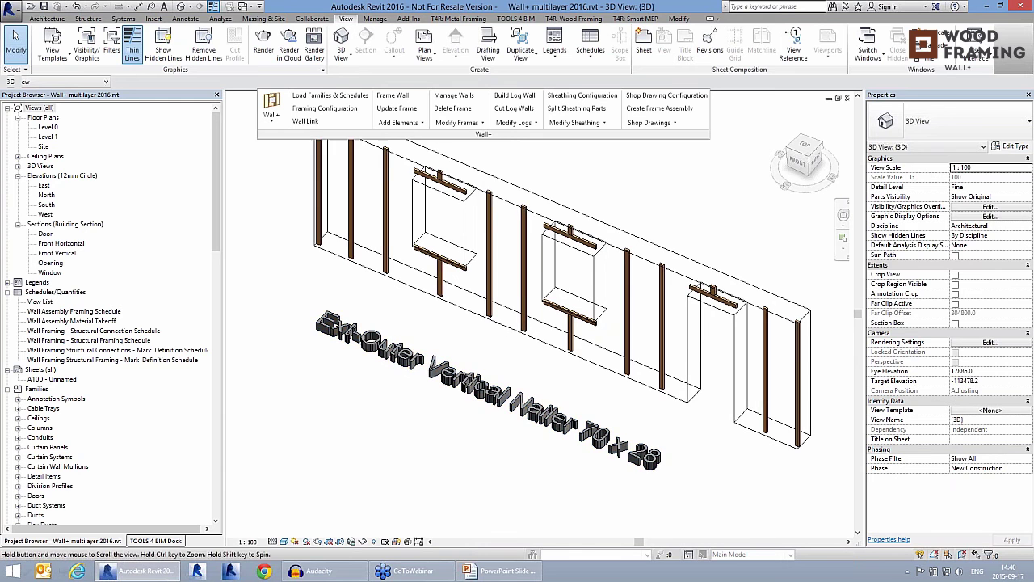
pyautogui.moveTo(727, 194); pyautogui.dragTo(380, 297, button='middle')
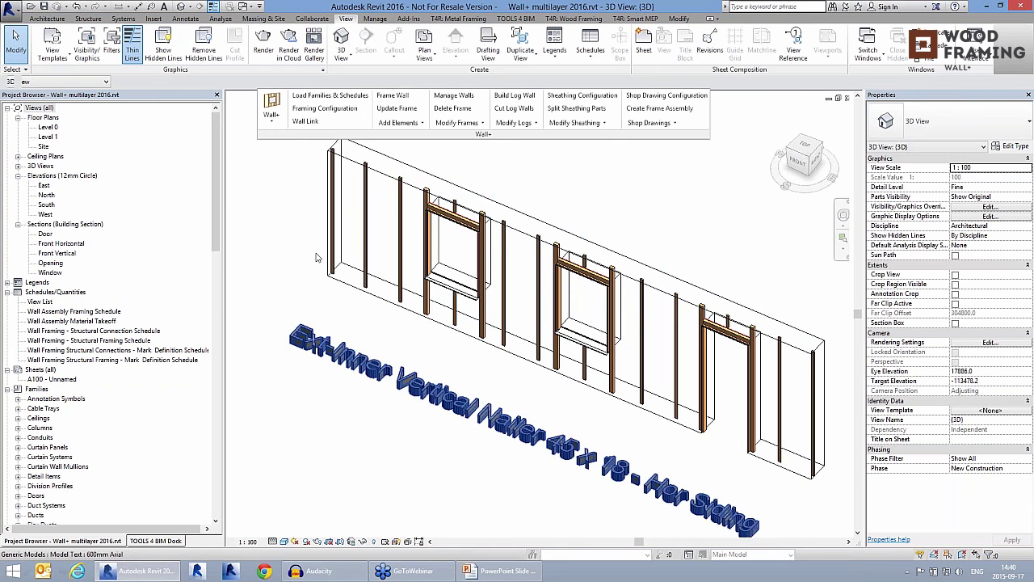
pyautogui.scroll(-2, 317, 257)
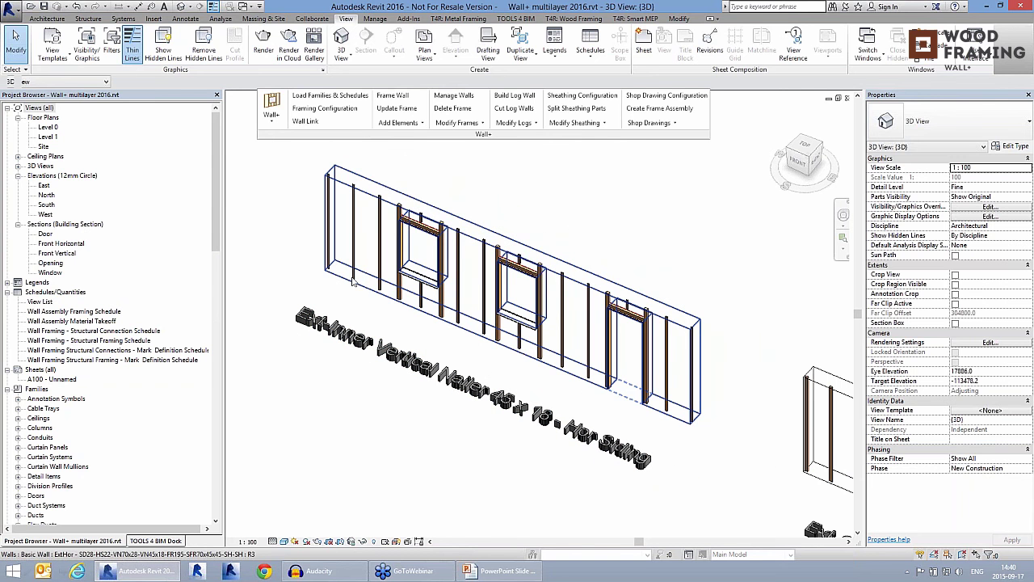
pyautogui.scroll(-3, 353, 281)
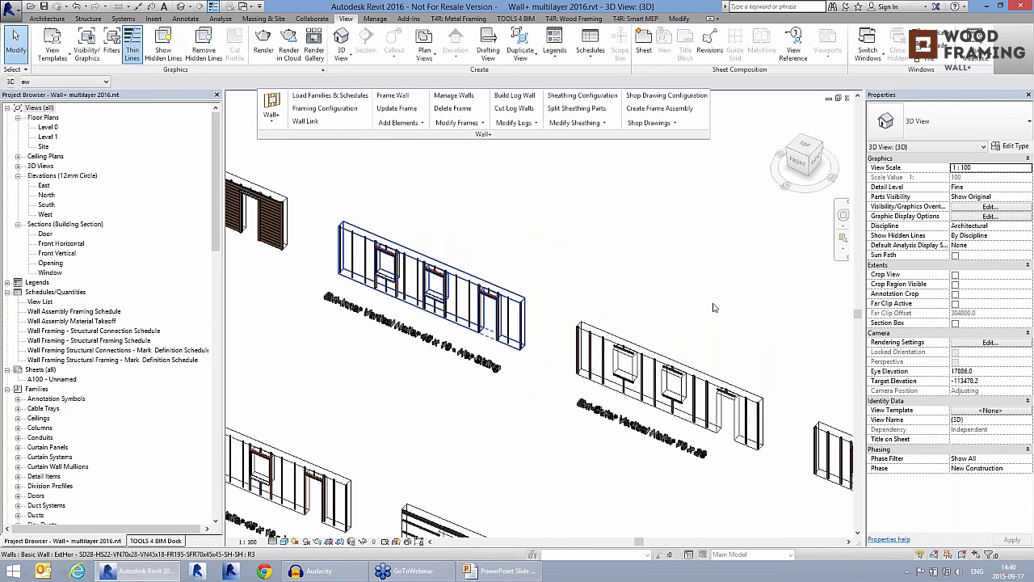
# Examine from above how the frames, nailers and siding meet at a corner of the multilayer framed walls.
pyautogui.scroll(-3, 602, 264)
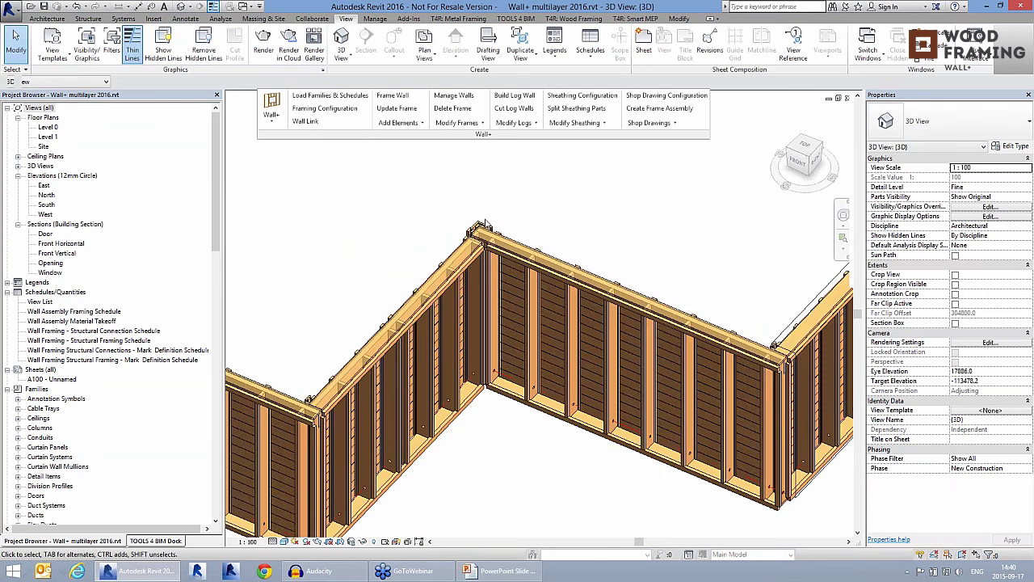
pyautogui.scroll(2, 485, 225)
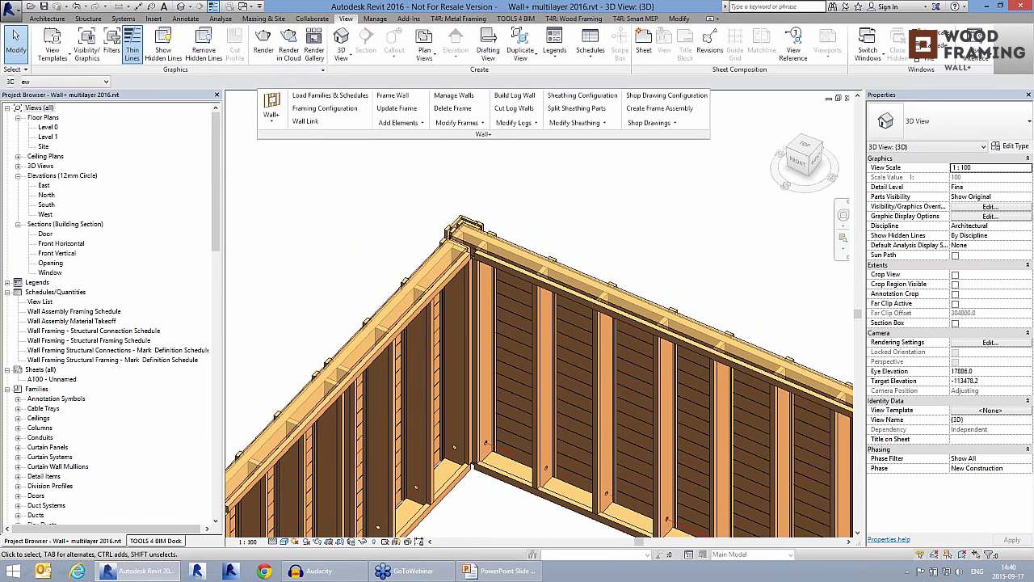
pyautogui.click(482, 228)
pyautogui.keyDown('shift'); pyautogui.moveTo(482, 228); pyautogui.dragTo(483, 279, button='middle'); pyautogui.keyUp('shift')
pyautogui.scroll(2, 483, 279)
pyautogui.click(638, 311)
pyautogui.keyDown('shift'); pyautogui.moveTo(607, 370); pyautogui.dragTo(481, 281, button='middle'); pyautogui.keyUp('shift')
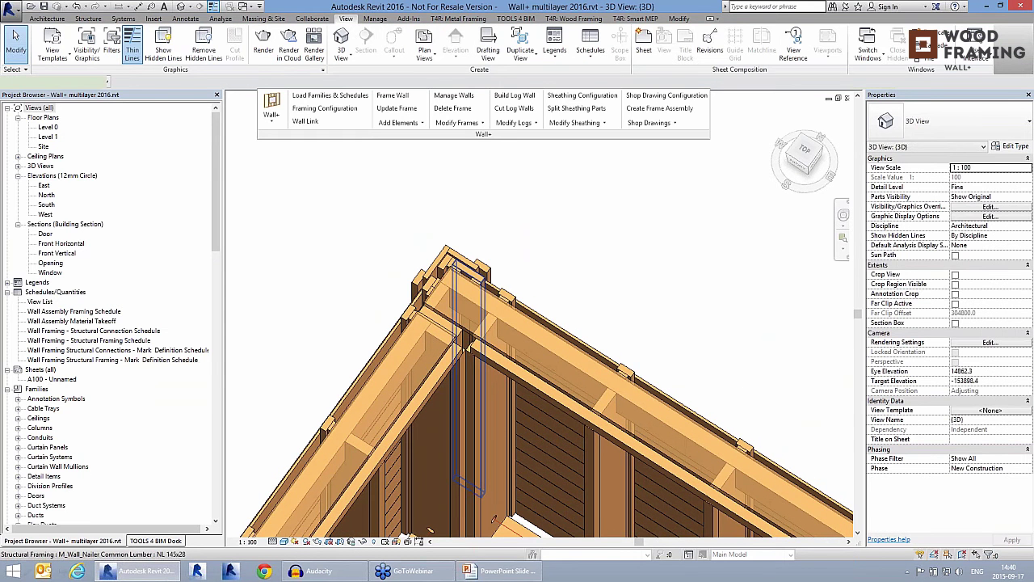
# Inspect the siding corner finish piece and the surrounding corner framing where the two multilayer walls meet.
pyautogui.click(467, 347)
pyautogui.keyDown('shift'); pyautogui.moveTo(467, 347); pyautogui.dragTo(703, 311, button='middle'); pyautogui.keyUp('shift')
pyautogui.click(581, 294)
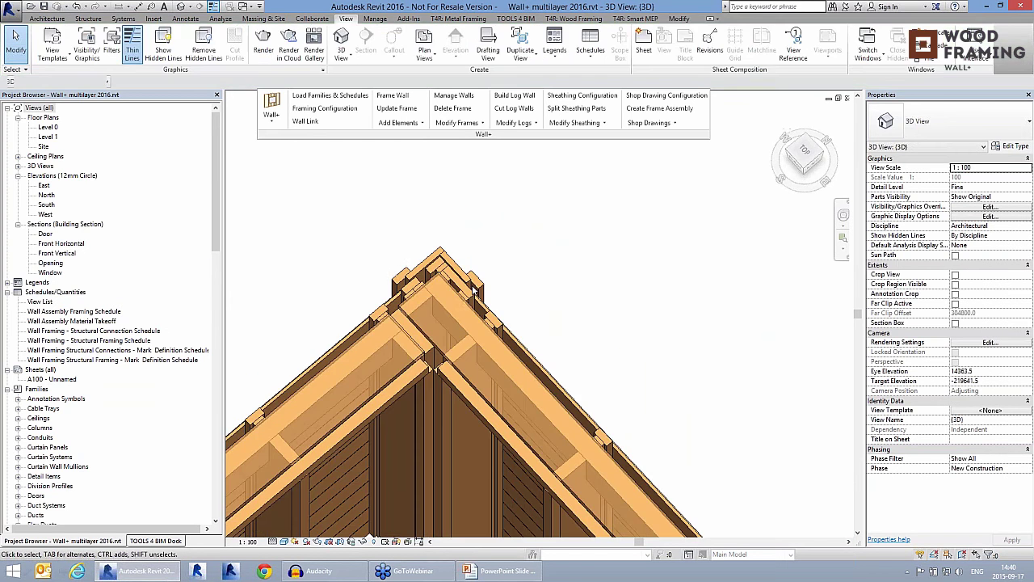
pyautogui.click(474, 291)
pyautogui.keyDown('shift'); pyautogui.moveTo(474, 291); pyautogui.dragTo(741, 276, button='middle'); pyautogui.keyUp('shift')
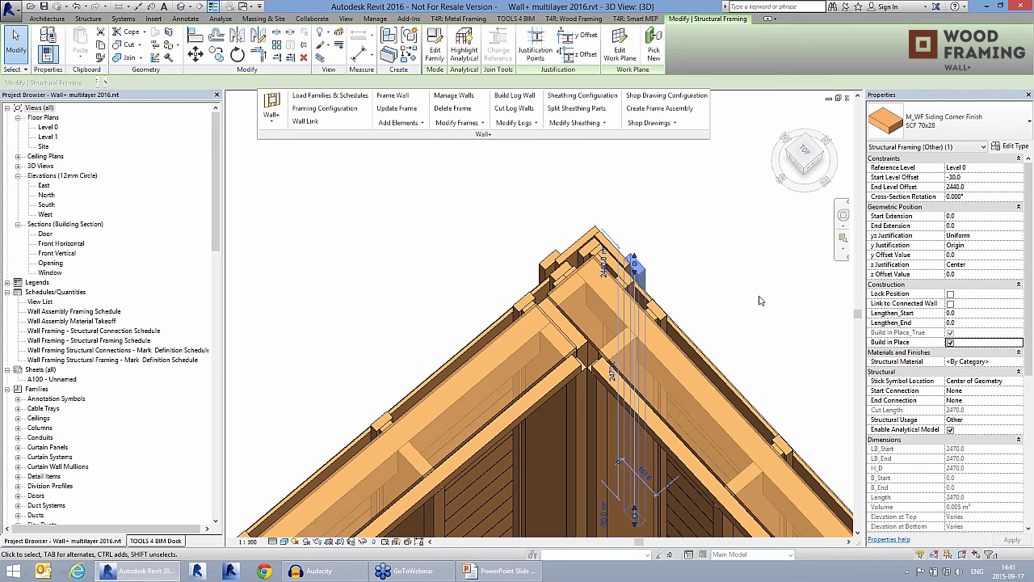
pyautogui.click(513, 203)
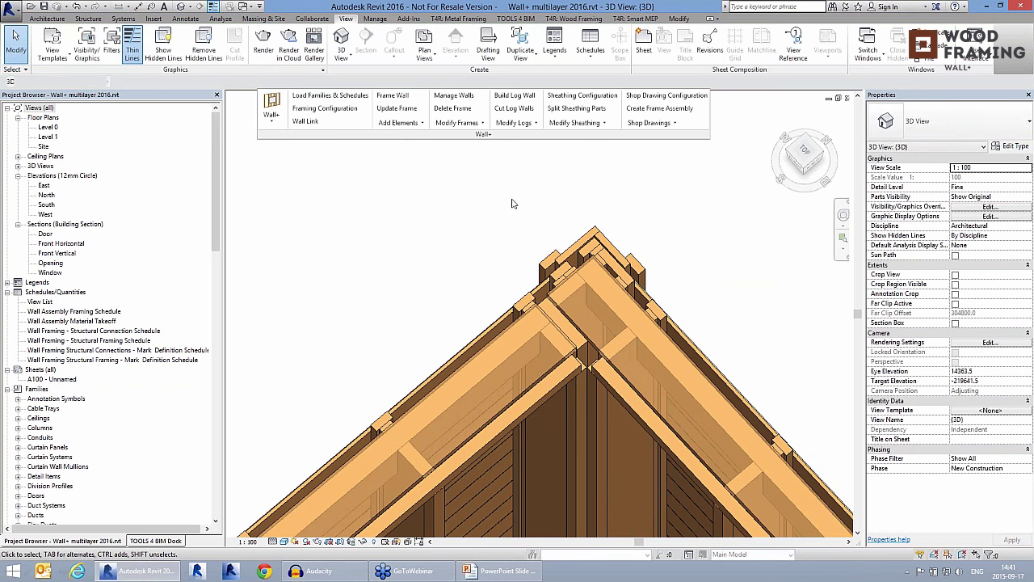
pyautogui.scroll(-2, 511, 204)
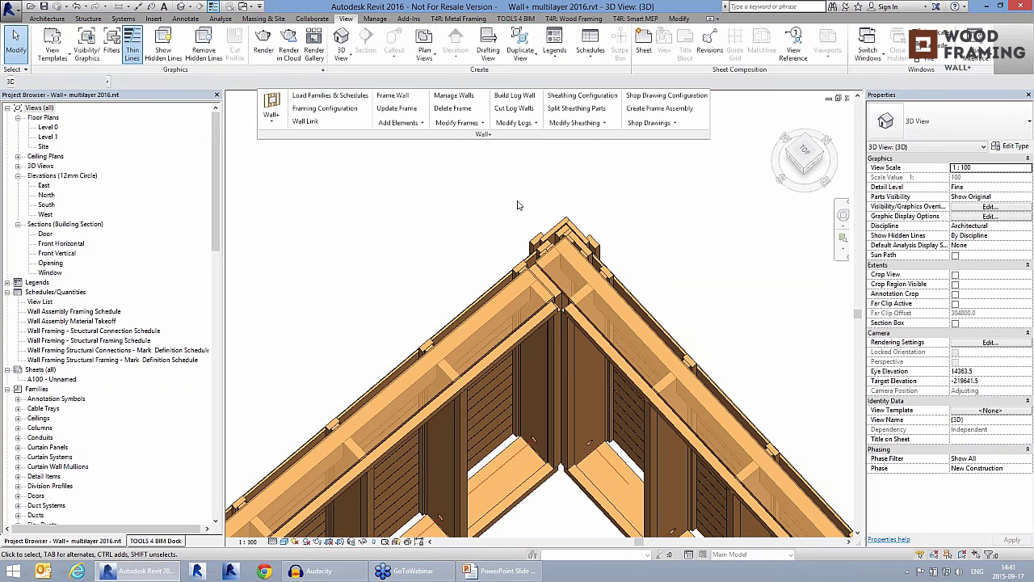
pyautogui.scroll(-1, 517, 205)
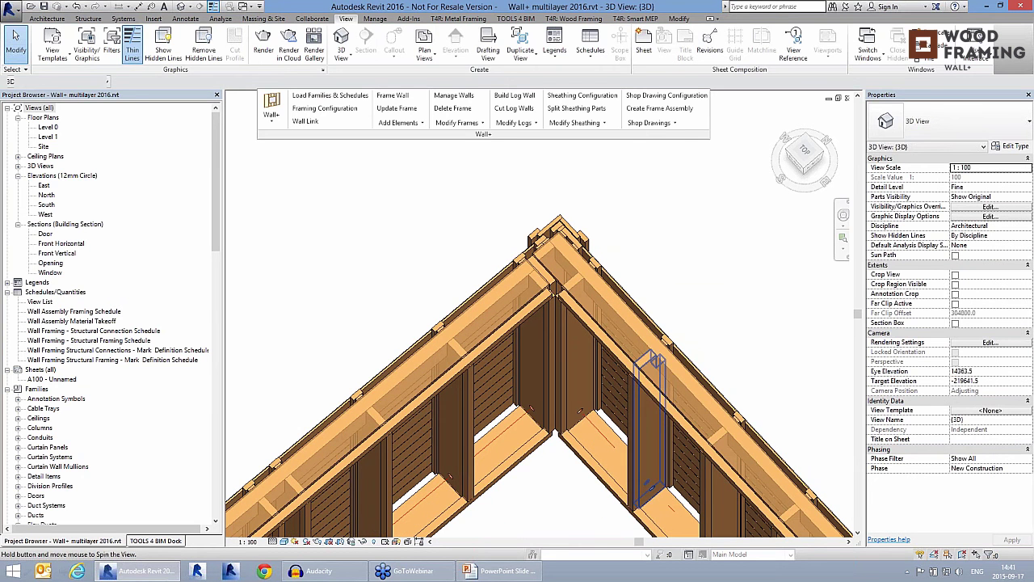
pyautogui.keyDown('shift'); pyautogui.moveTo(651, 421); pyautogui.dragTo(658, 364, button='middle'); pyautogui.keyUp('shift')
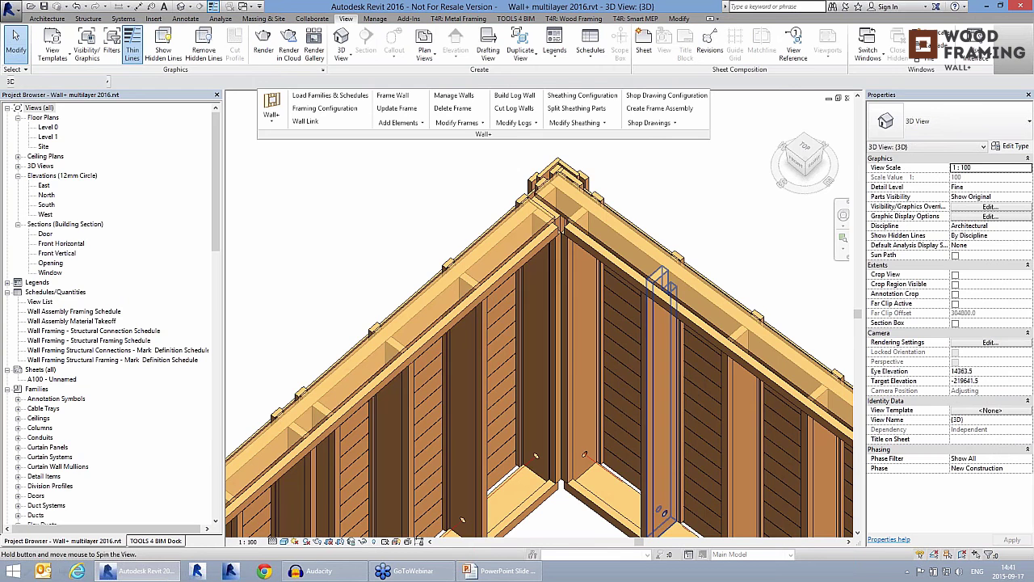
# Switch to the Metric_Wall+_2016 project and open its 3D for framing view.
pyautogui.click(871, 55)
pyautogui.click(879, 72)
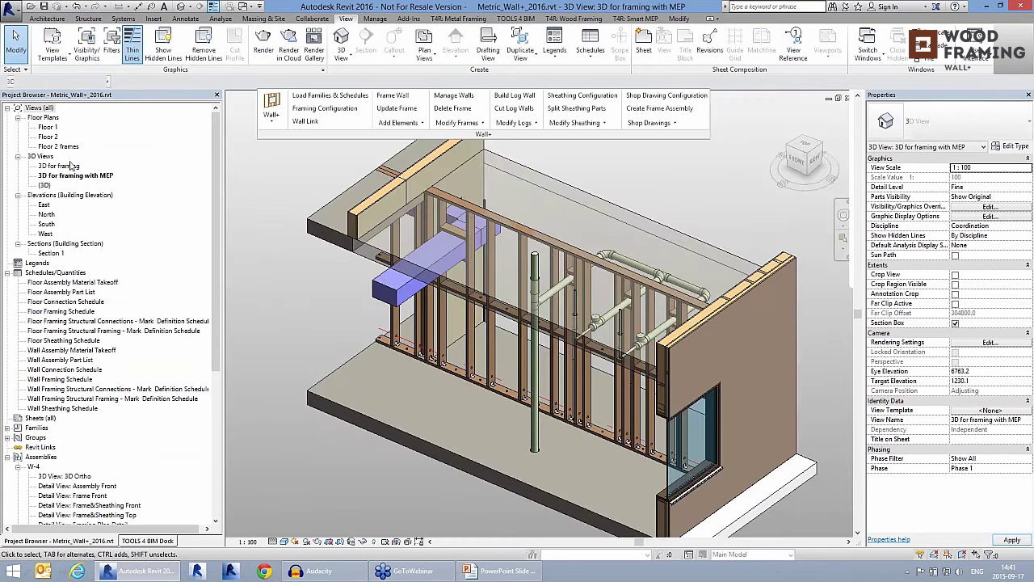
pyautogui.doubleClick(71, 165)
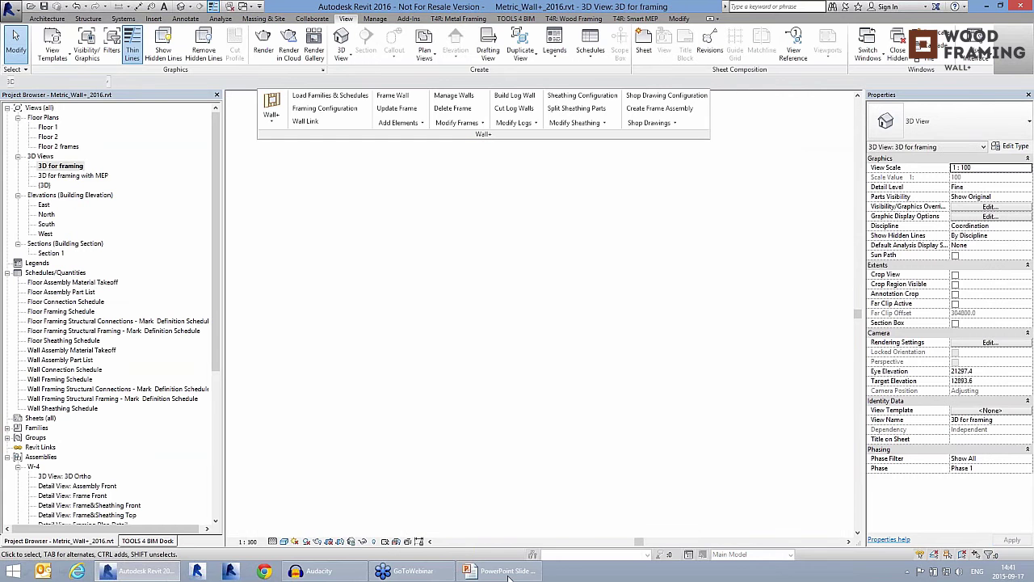
pyautogui.hotkey('alt', 'Tab')
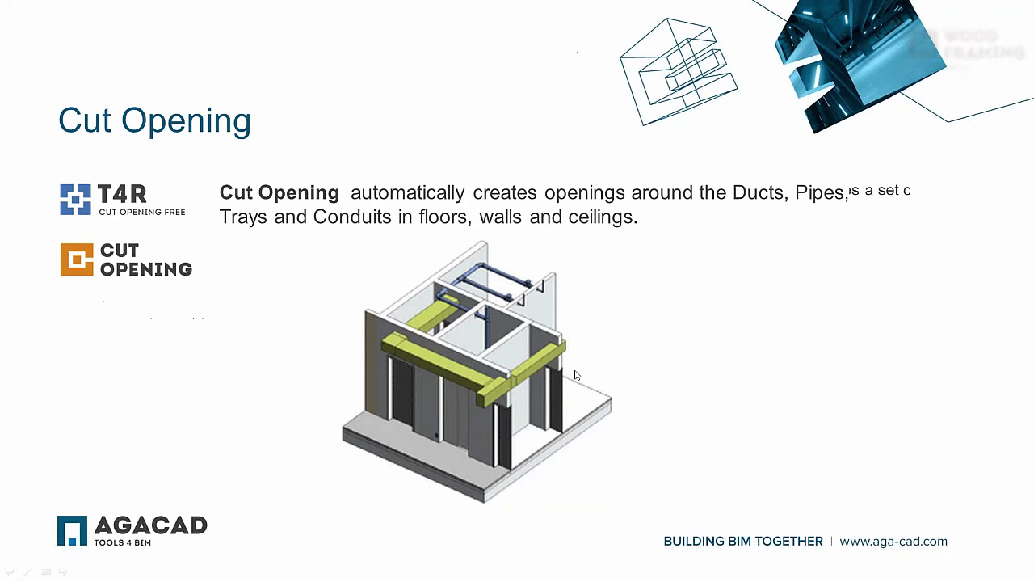
pyautogui.press('Right')
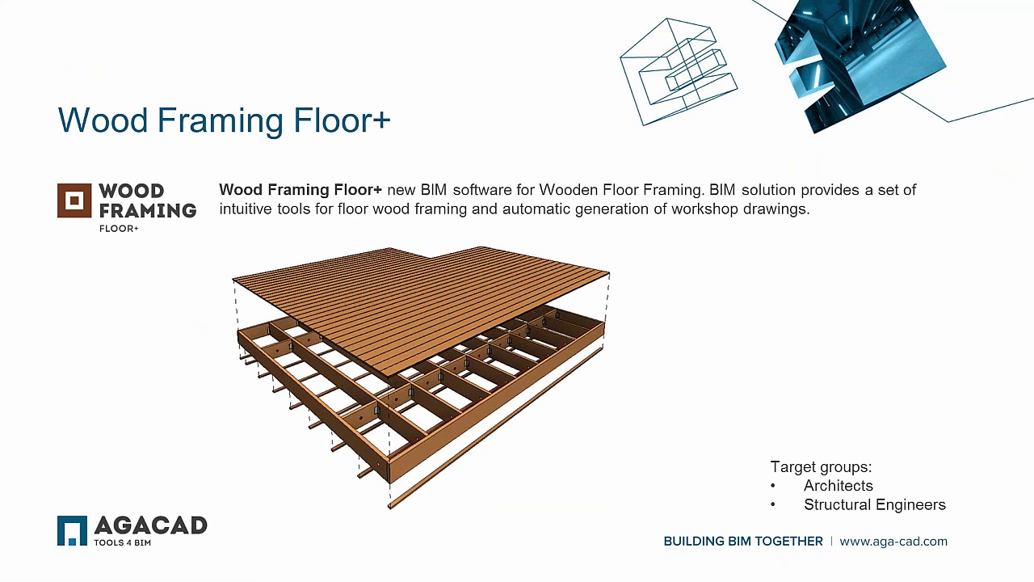
pyautogui.hotkey('alt', 'Tab')
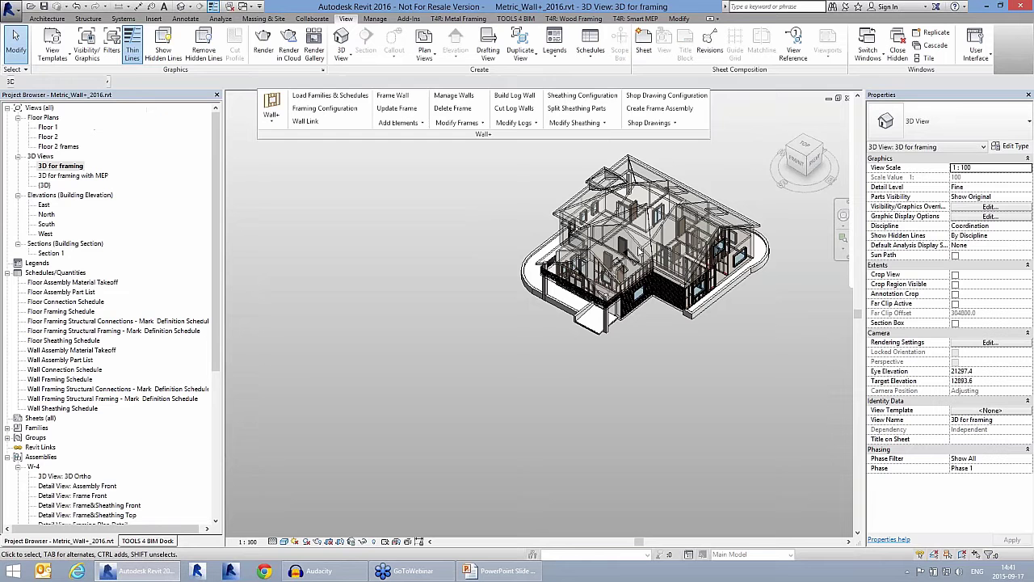
# Inspect the layer structure of the balcony floor's type, 250 + Flooring, without changing it.
pyautogui.scroll(5, 638, 251)
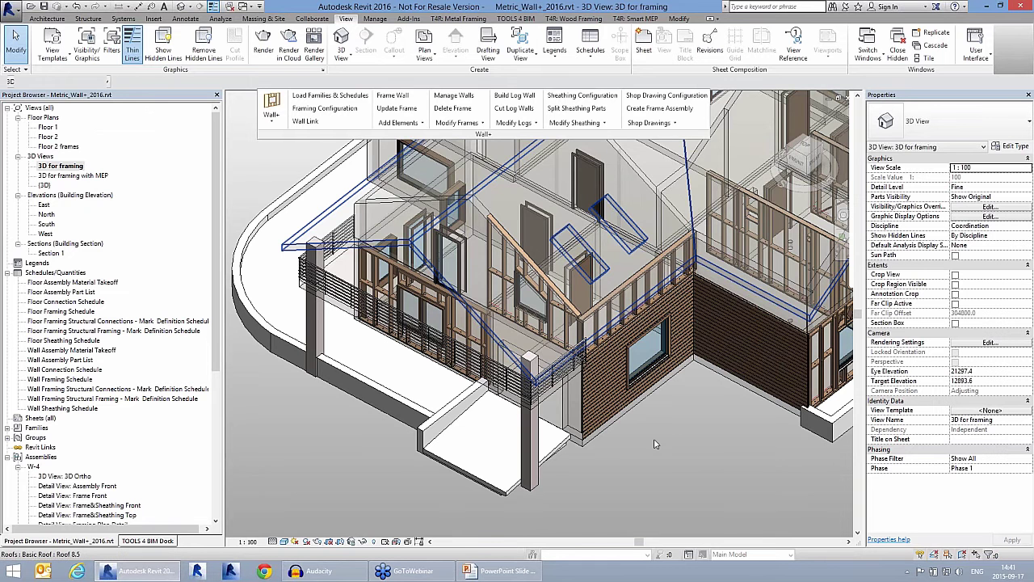
pyautogui.scroll(2, 656, 443)
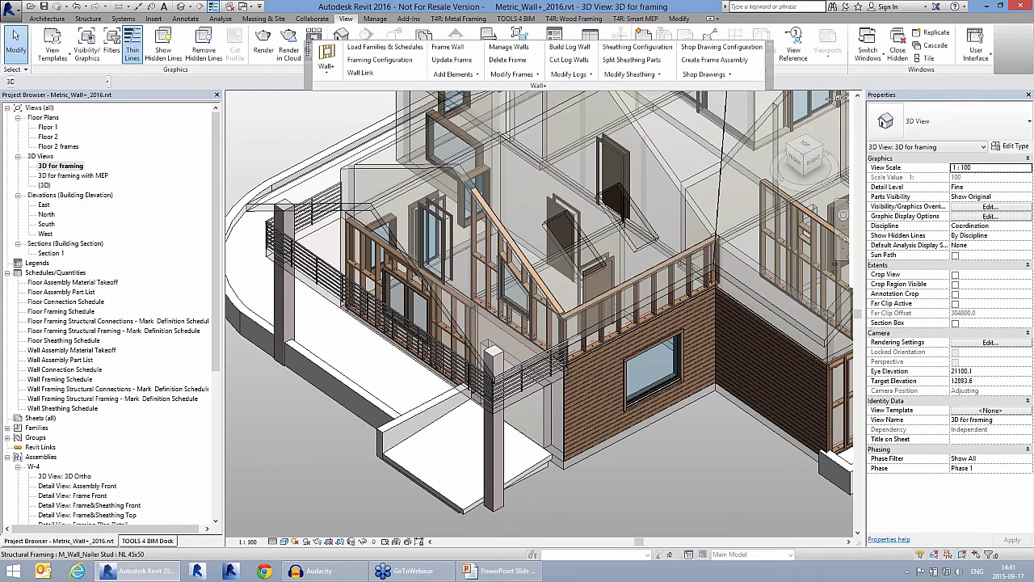
pyautogui.click(453, 336)
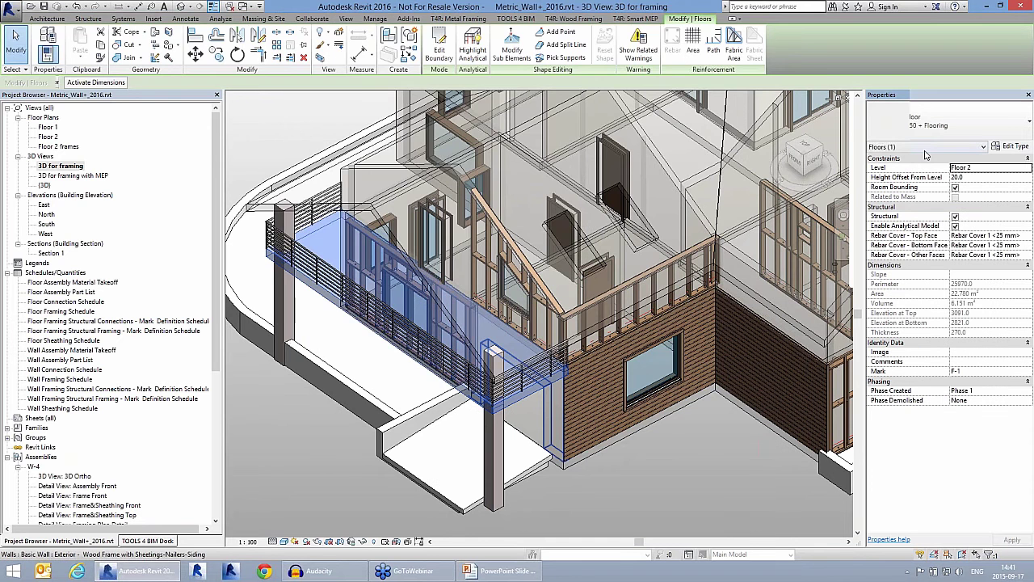
pyautogui.click(1010, 146)
pyautogui.click(621, 112)
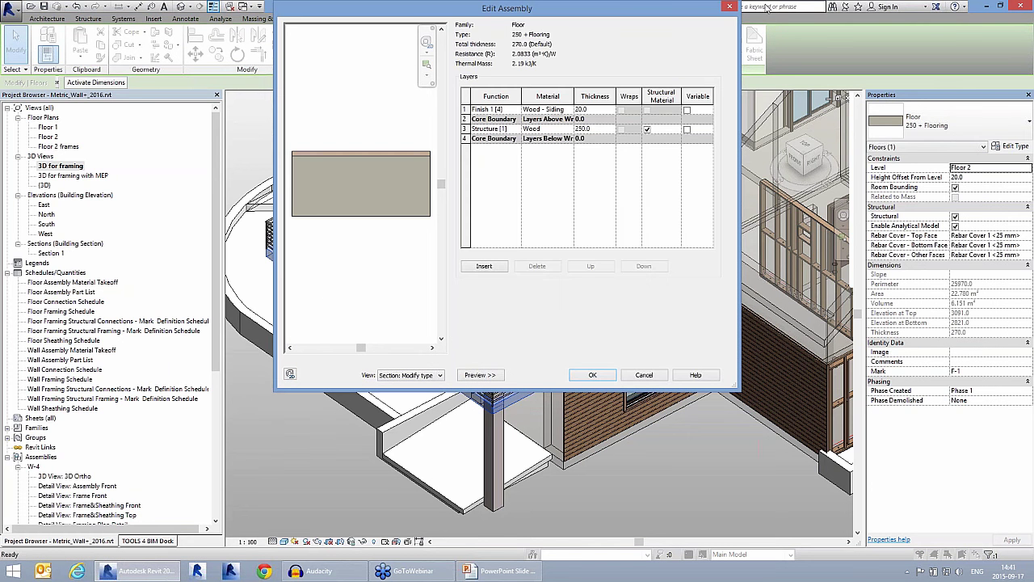
pyautogui.click(730, 8)
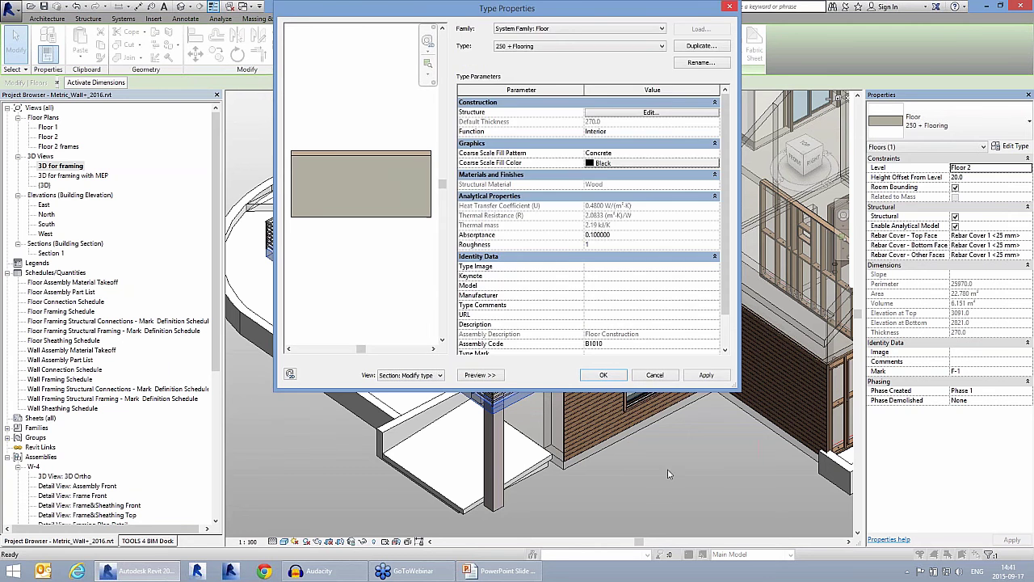
pyautogui.click(654, 375)
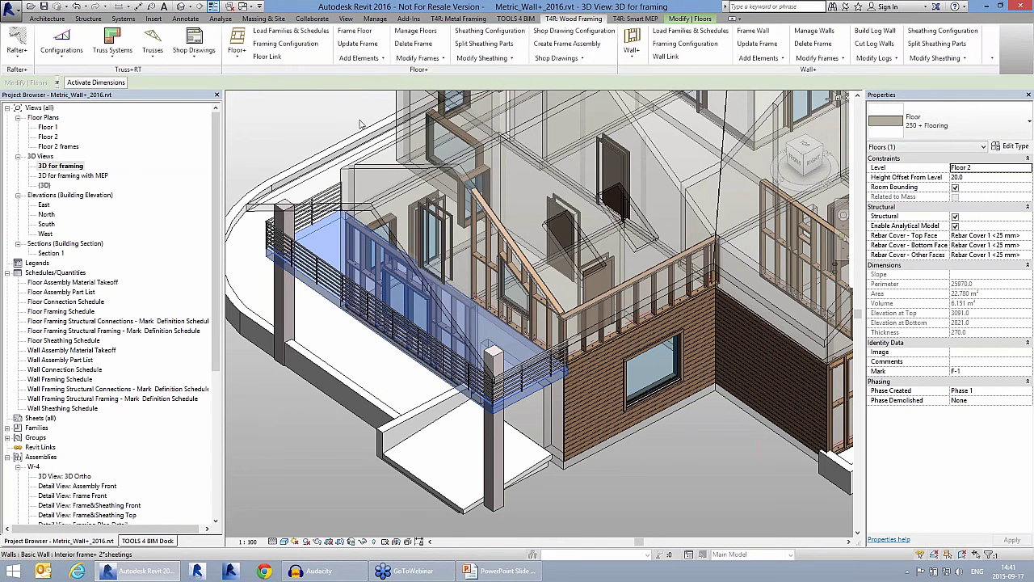
# Review the framing configurations linked to the 250 + Flooring layers with Floor+, and frame the balcony floor.
pyautogui.moveTo(418, 71); pyautogui.dragTo(421, 152)
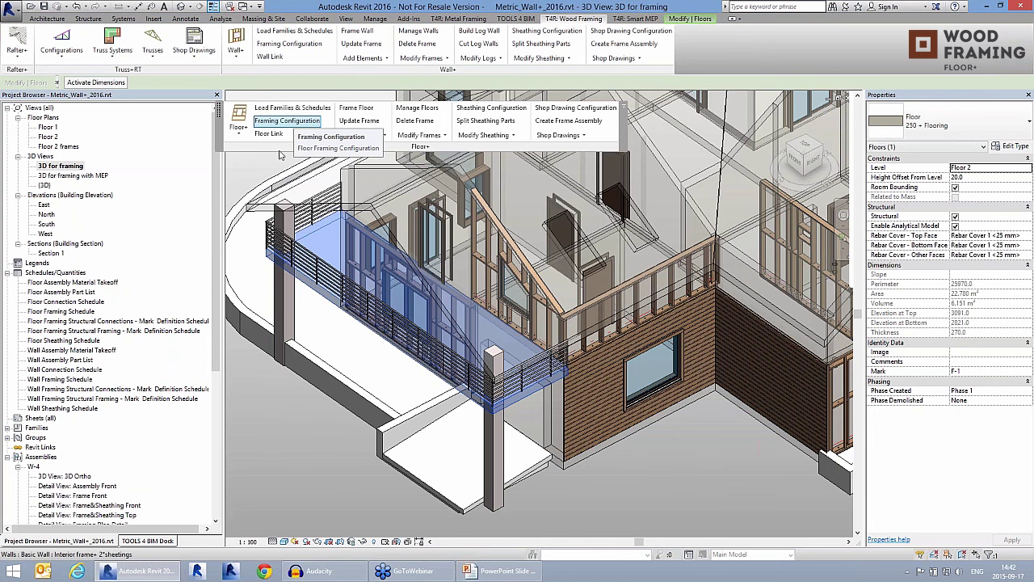
pyautogui.click(311, 127)
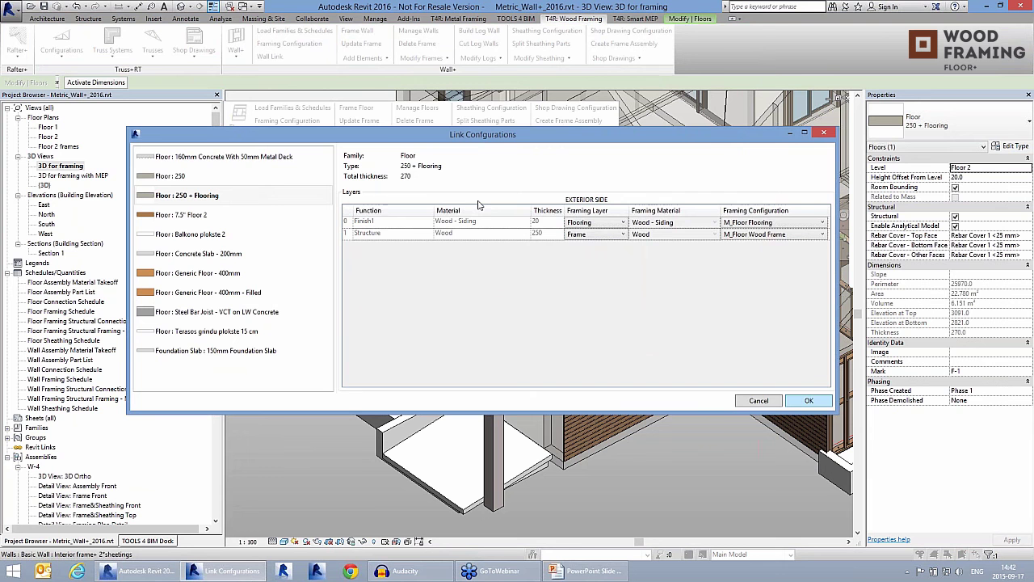
pyautogui.press('Escape')
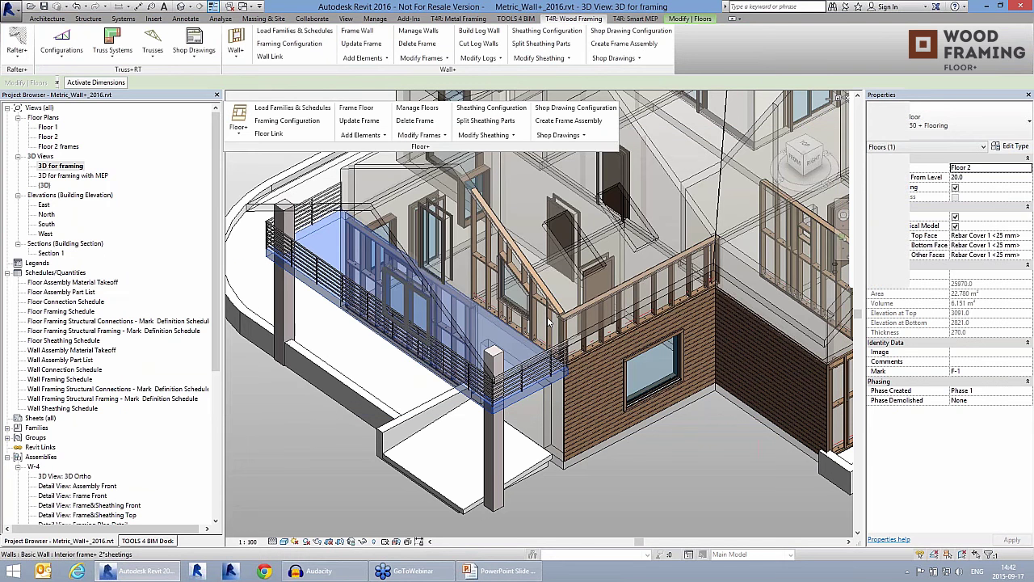
pyautogui.press('Escape')
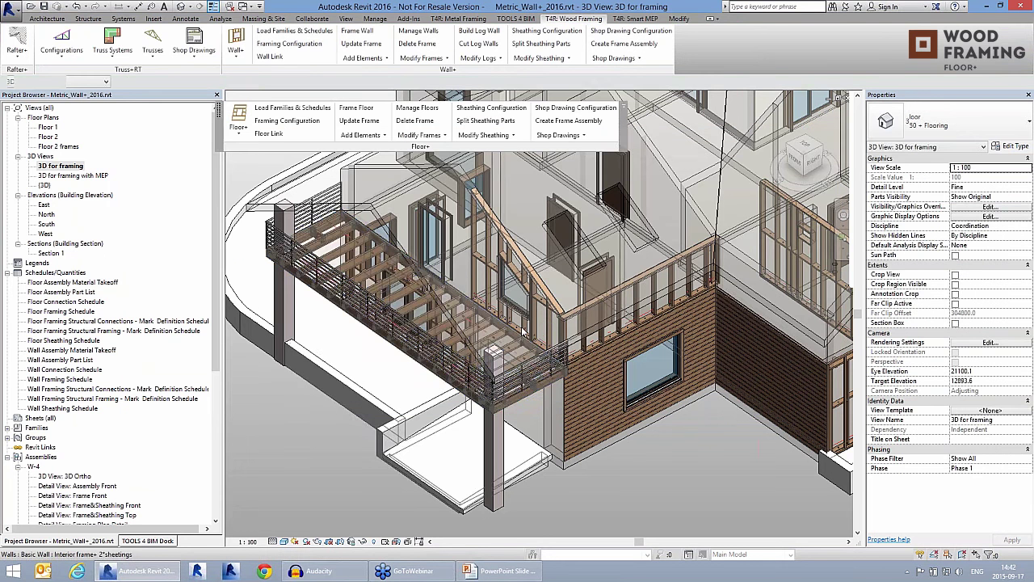
# Examine the metal hangers connecting the balcony floor's joists to the rim joist.
pyautogui.scroll(3, 524, 331)
pyautogui.scroll(3, 524, 331)
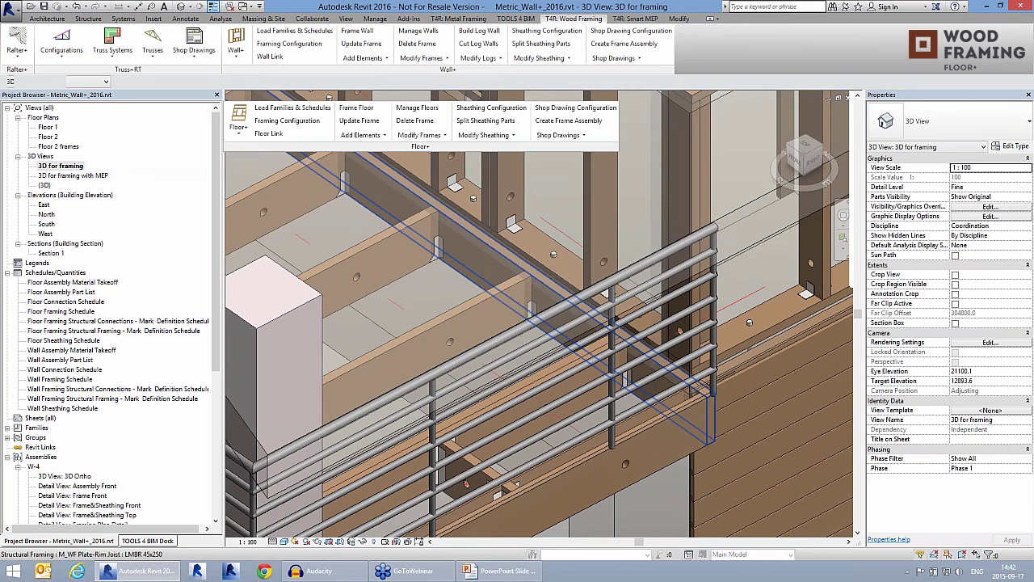
pyautogui.click(434, 245)
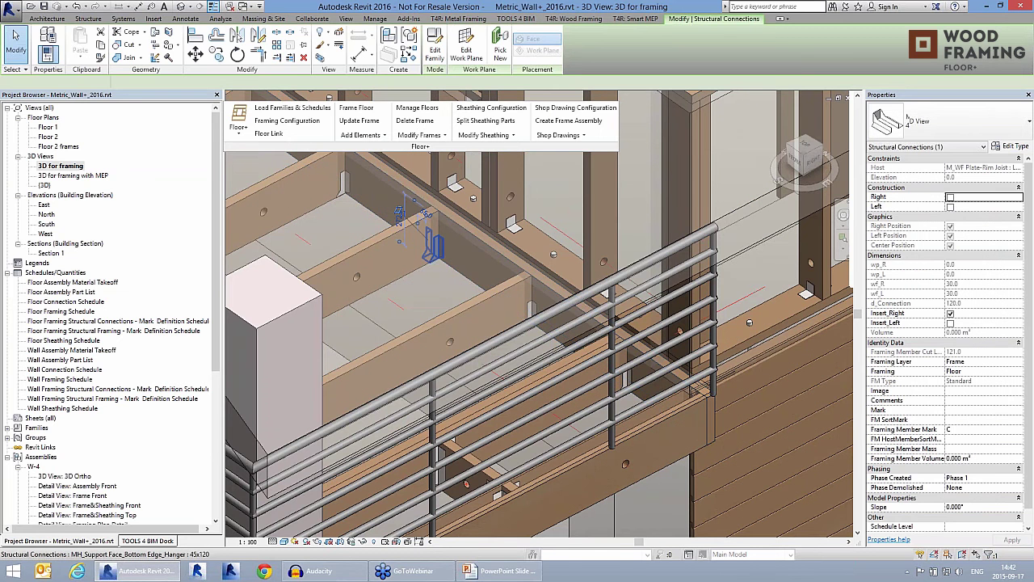
pyautogui.scroll(3, 412, 226)
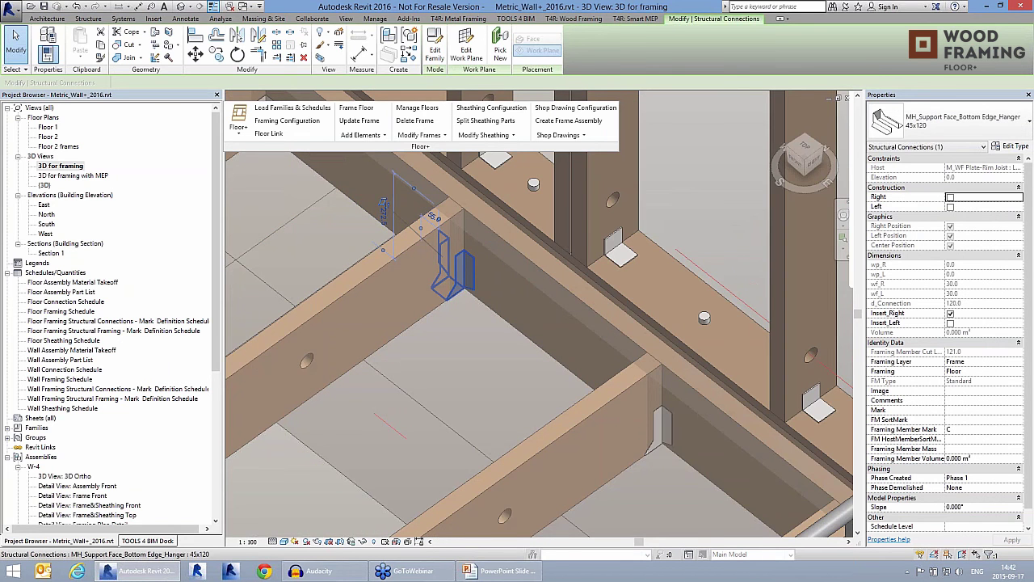
pyautogui.keyDown('shift'); pyautogui.moveTo(464, 277); pyautogui.dragTo(482, 277, button='middle'); pyautogui.keyUp('shift')
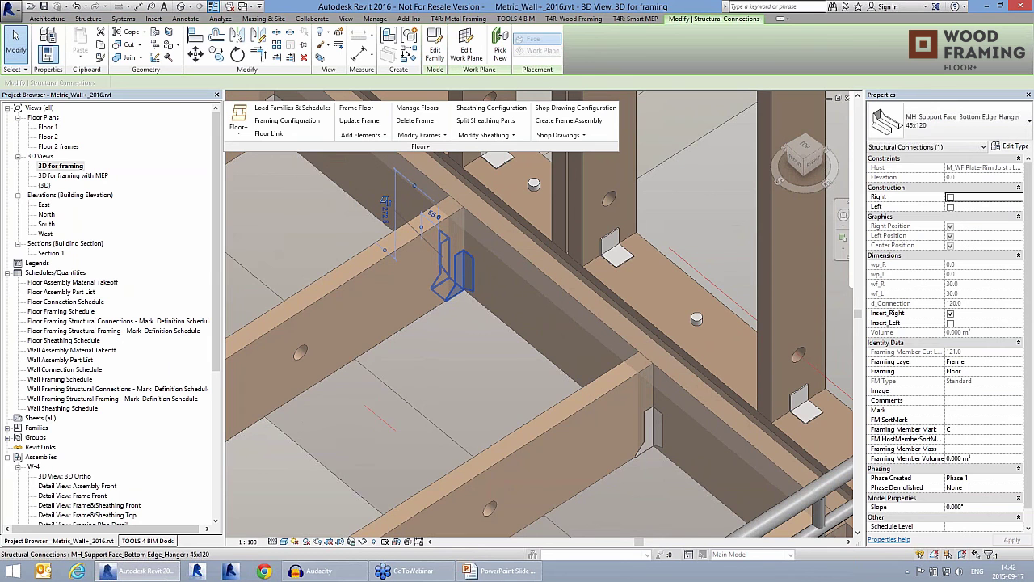
pyautogui.scroll(-2, 459, 286)
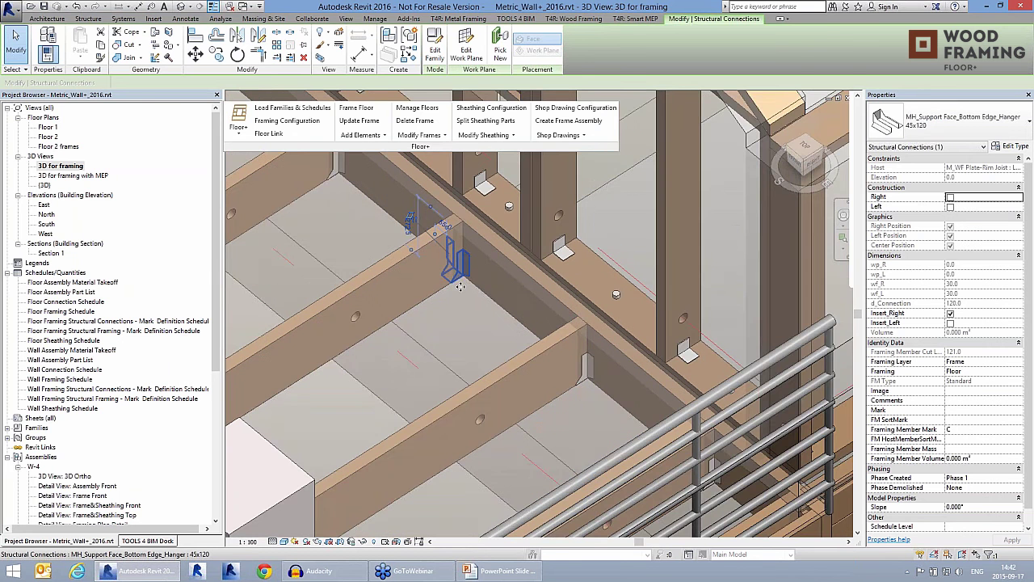
pyautogui.scroll(2, 460, 286)
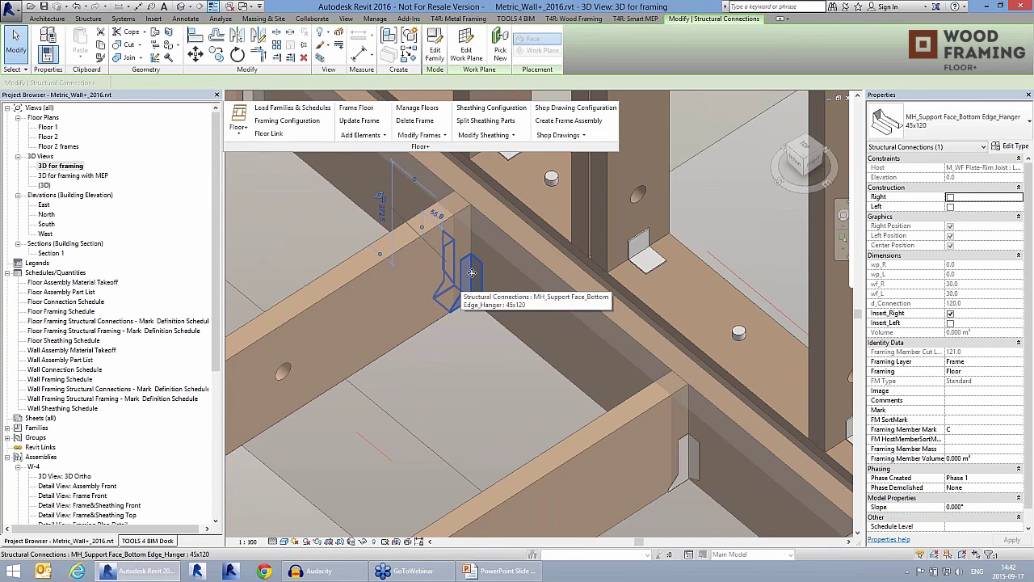
pyautogui.scroll(-1, 472, 272)
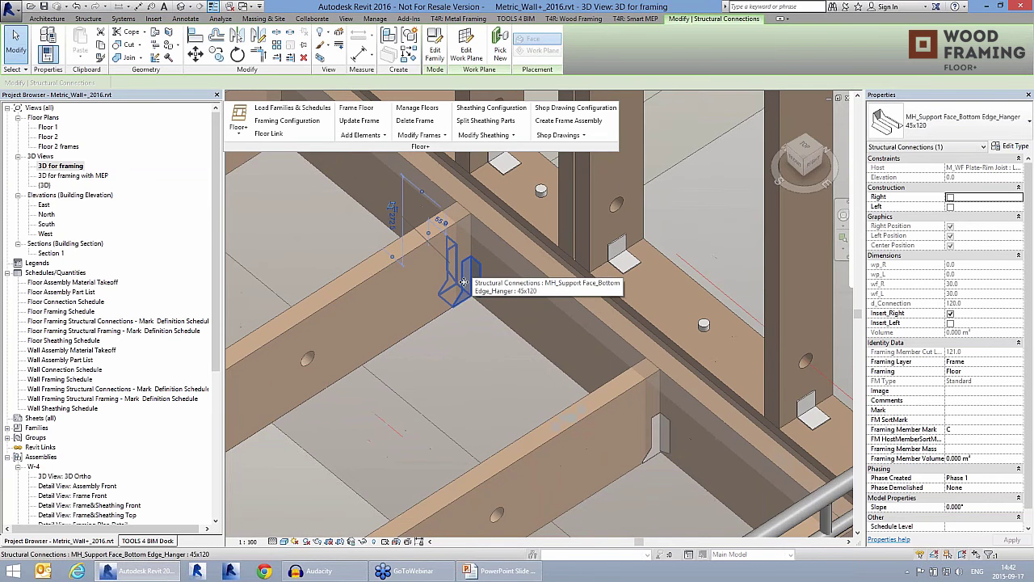
pyautogui.scroll(-5, 463, 282)
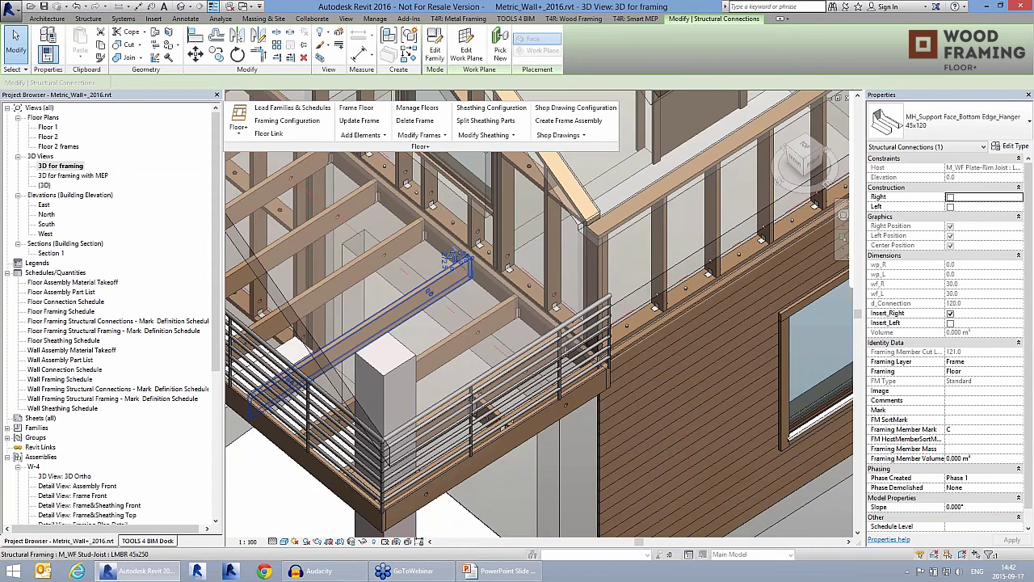
# Frame the interior floor of type 250 next to the balcony with Floor+.
pyautogui.scroll(-3, 483, 250)
pyautogui.click(483, 250)
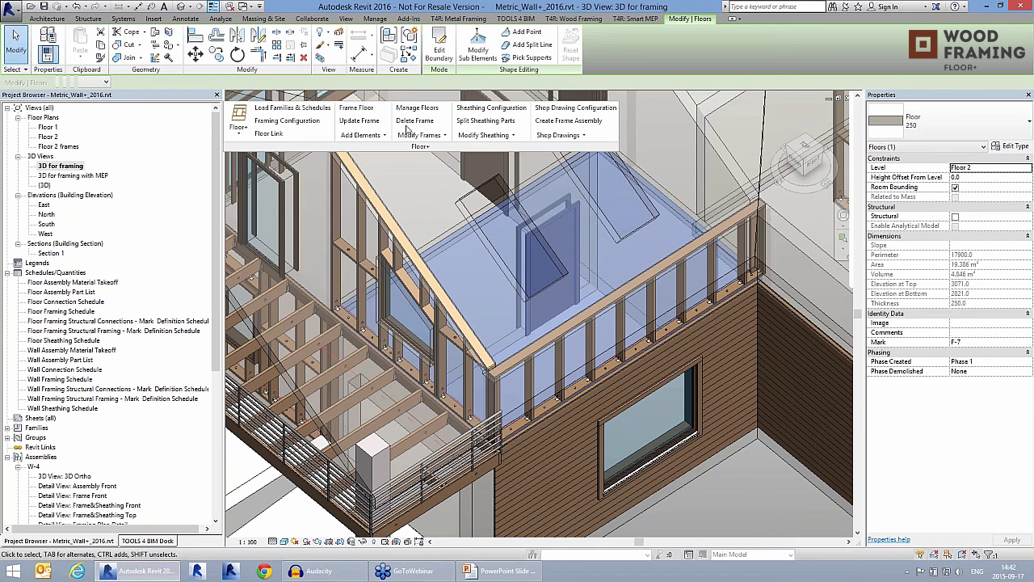
pyautogui.click(360, 122)
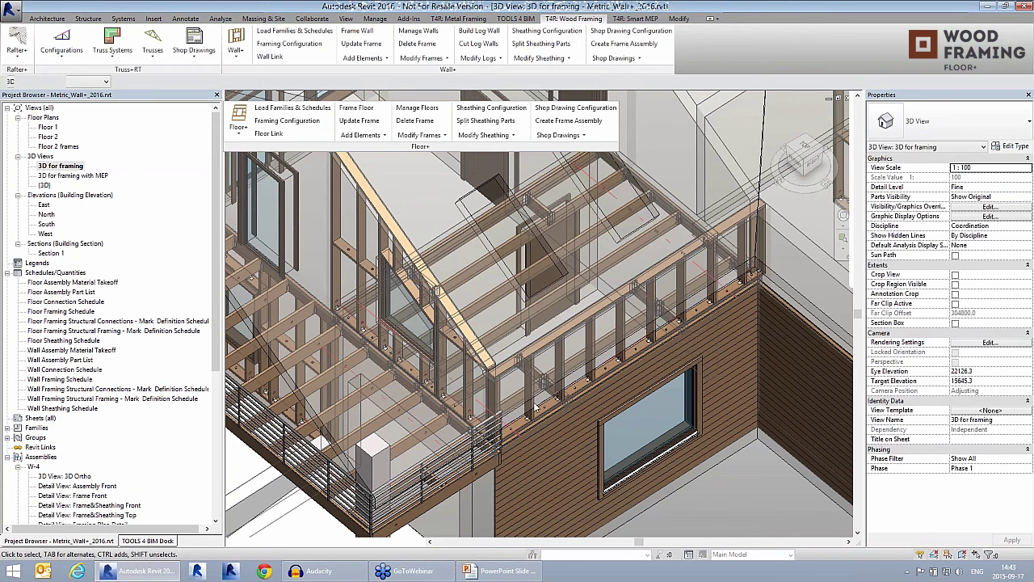
# Align the studs of the wall between the balcony and interior floor with the interior floor's joists.
pyautogui.scroll(3, 534, 406)
pyautogui.moveTo(568, 38); pyautogui.dragTo(579, 31, button='middle')
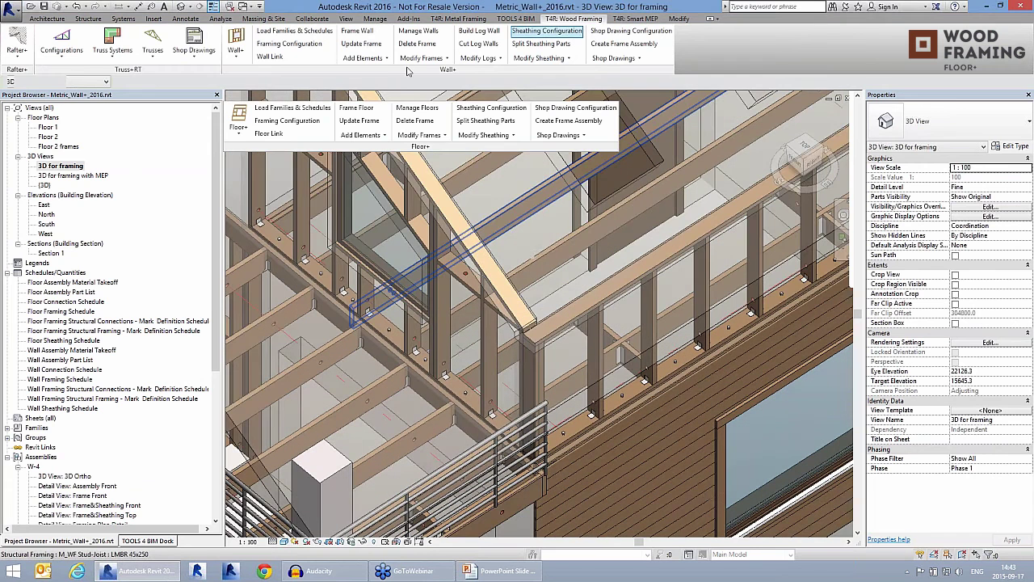
pyautogui.click(422, 58)
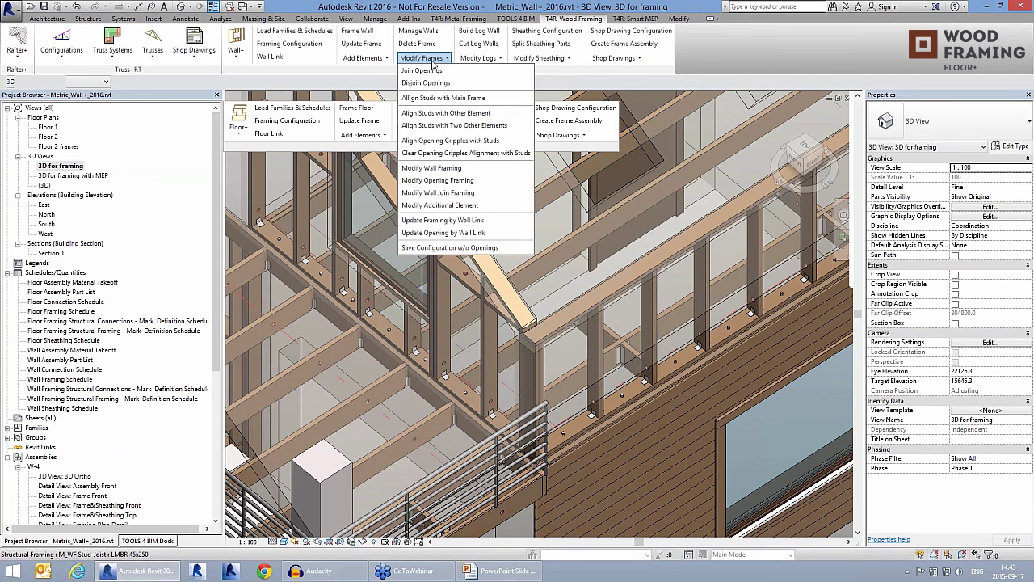
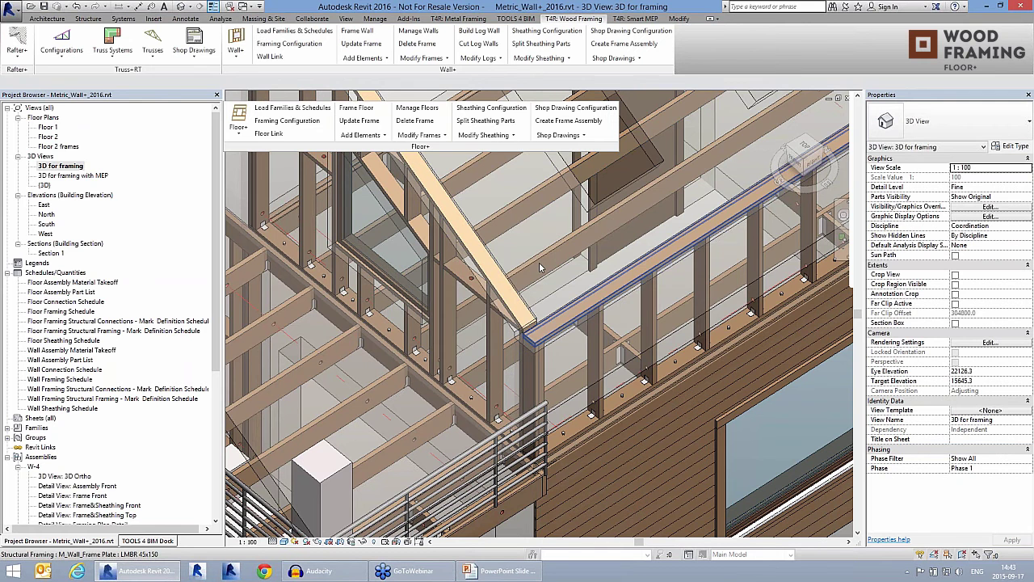
pyautogui.click(546, 245)
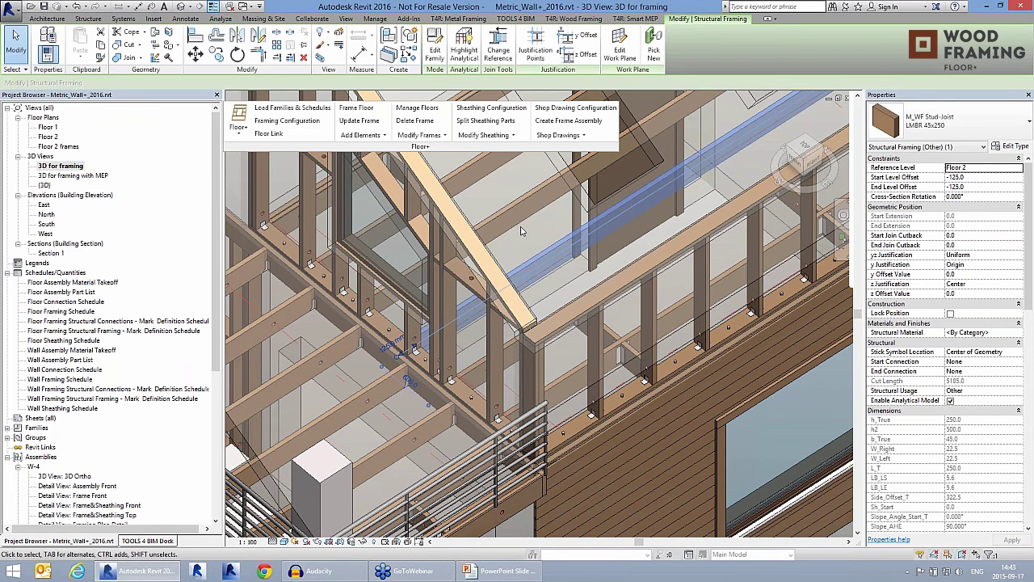
# Examine how the interior floor's joists line up with the studs of the adjoining walls near the balcony corner.
pyautogui.press('Escape')
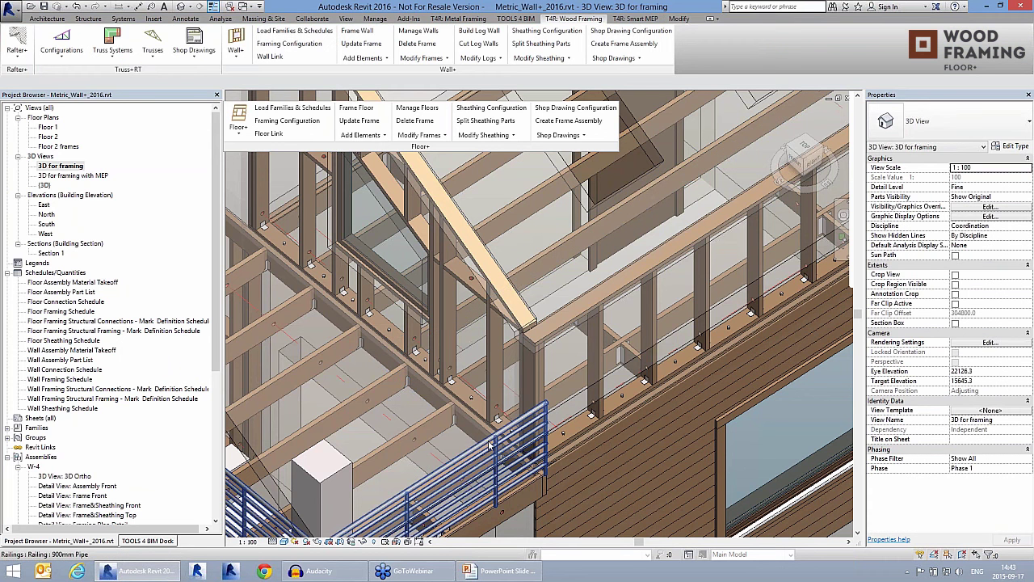
pyautogui.click(490, 445)
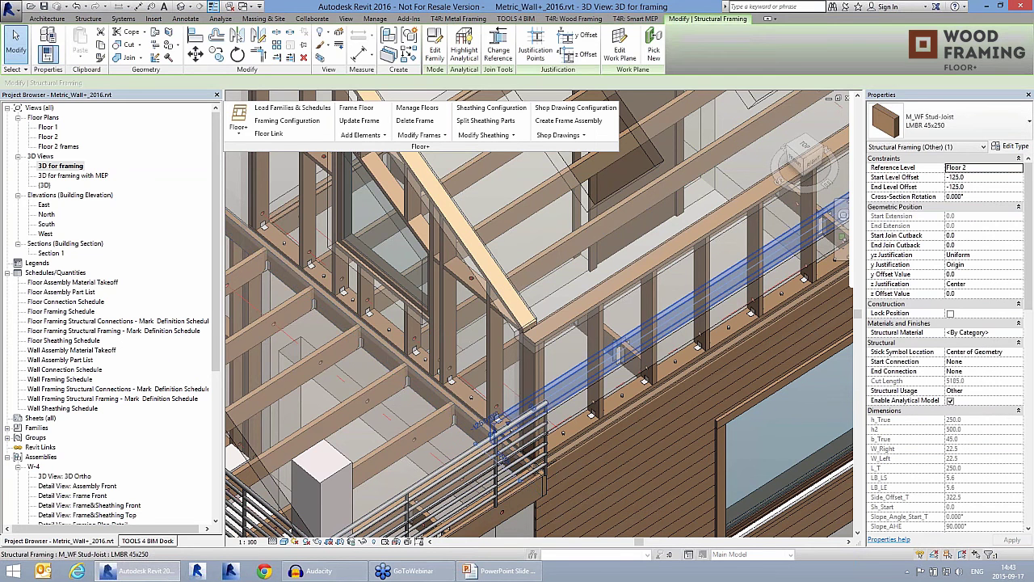
pyautogui.keyDown('shift'); pyautogui.moveTo(494, 419); pyautogui.dragTo(508, 435, button='middle'); pyautogui.keyUp('shift')
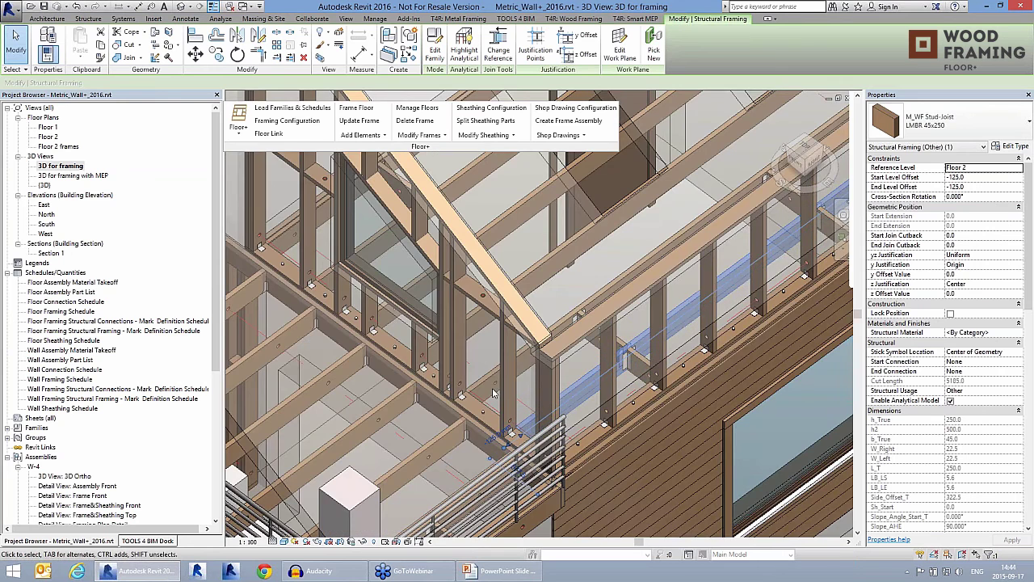
pyautogui.keyDown('shift'); pyautogui.moveTo(495, 393); pyautogui.dragTo(412, 386, button='middle'); pyautogui.keyUp('shift')
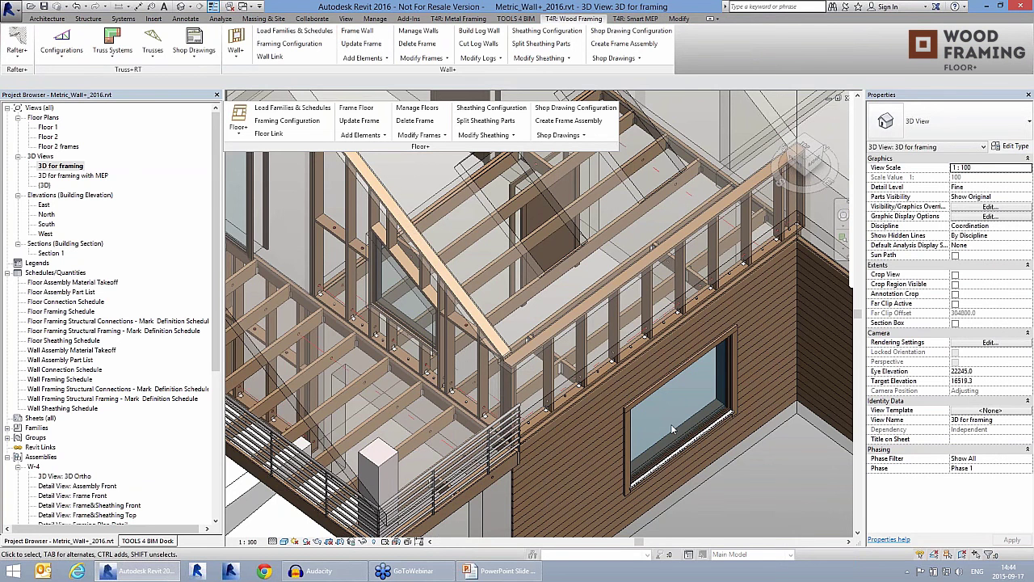
# Add flooring boards to the balcony floor of type 250 + Flooring with Floor+, and inspect them from several angles.
pyautogui.scroll(-2, 510, 353)
pyautogui.scroll(2, 454, 469)
pyautogui.moveTo(453, 468); pyautogui.dragTo(514, 394, button='middle')
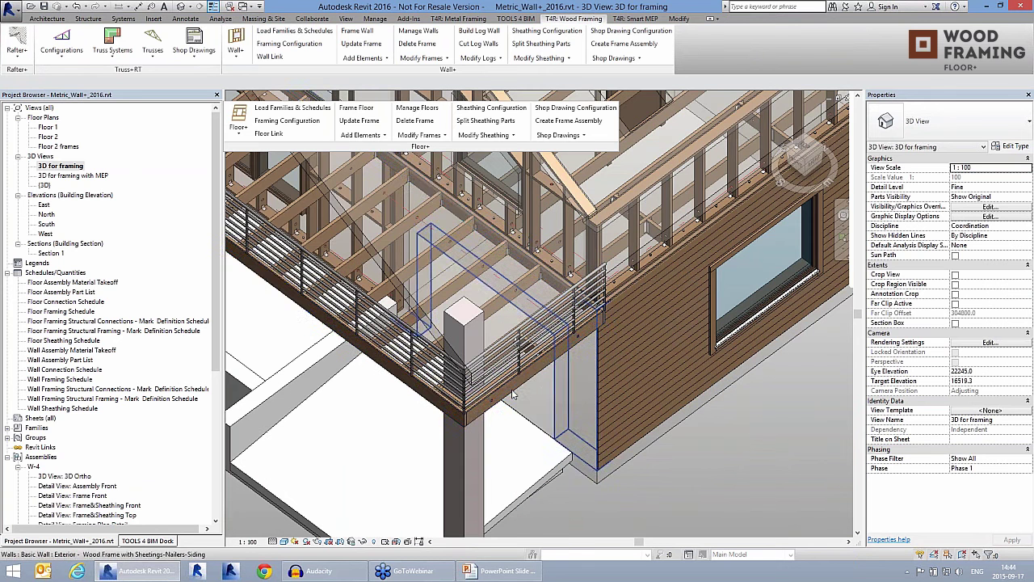
pyautogui.press('Tab')
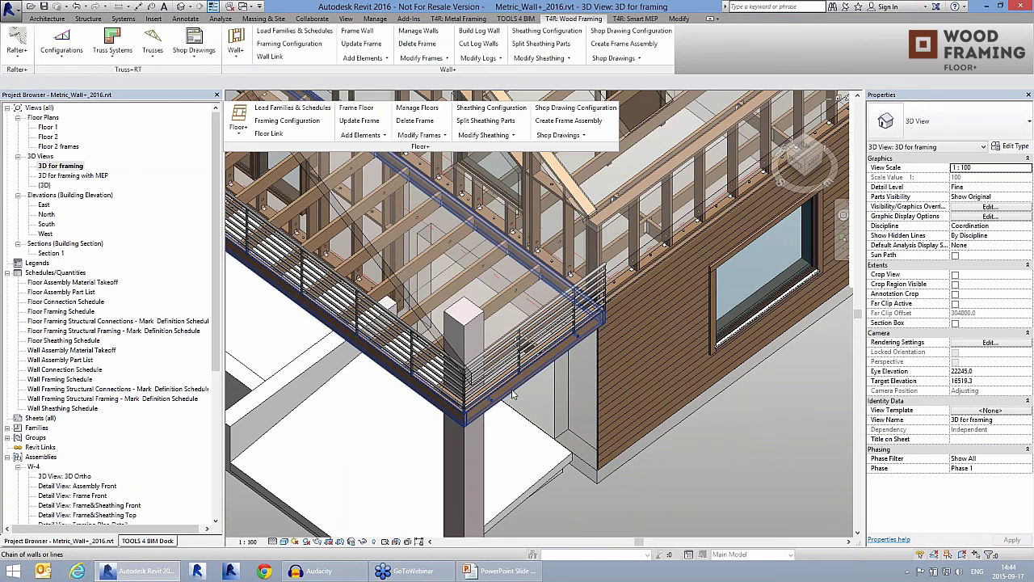
pyautogui.press('Tab')
pyautogui.click(512, 394)
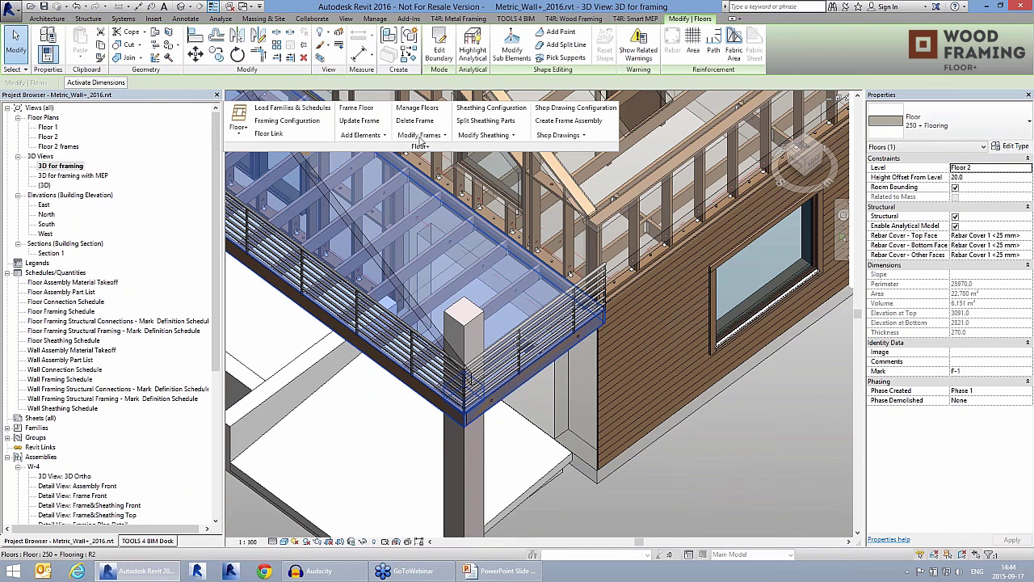
pyautogui.click(365, 136)
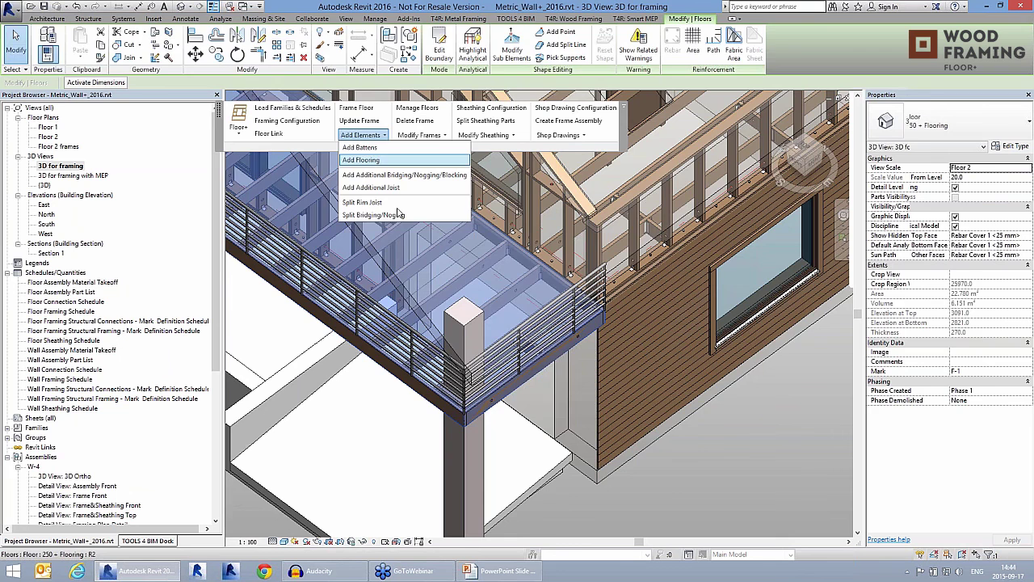
pyautogui.moveTo(576, 344); pyautogui.dragTo(641, 404, button='middle')
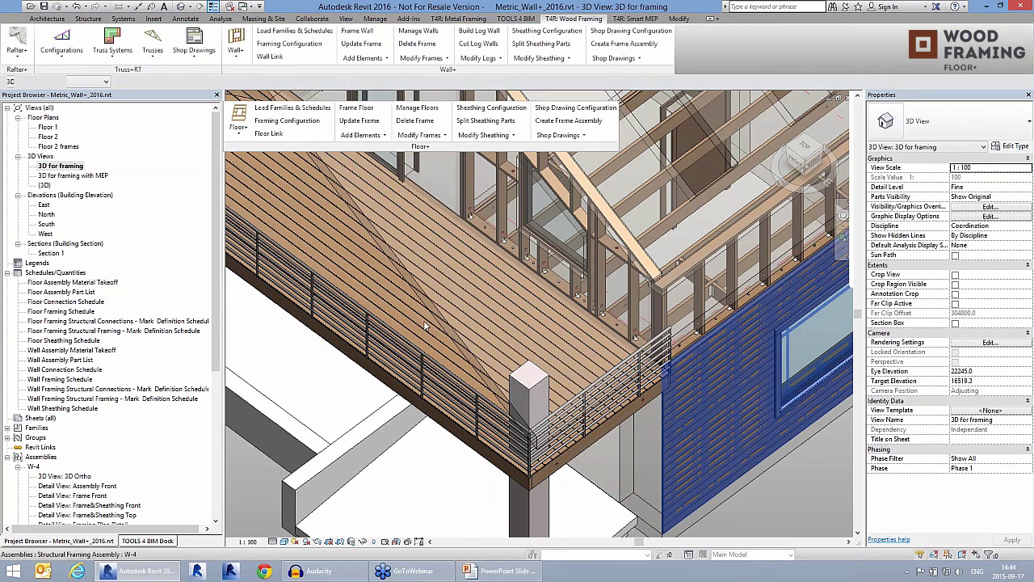
pyautogui.keyDown('shift'); pyautogui.moveTo(426, 326); pyautogui.dragTo(546, 510, button='middle'); pyautogui.keyUp('shift')
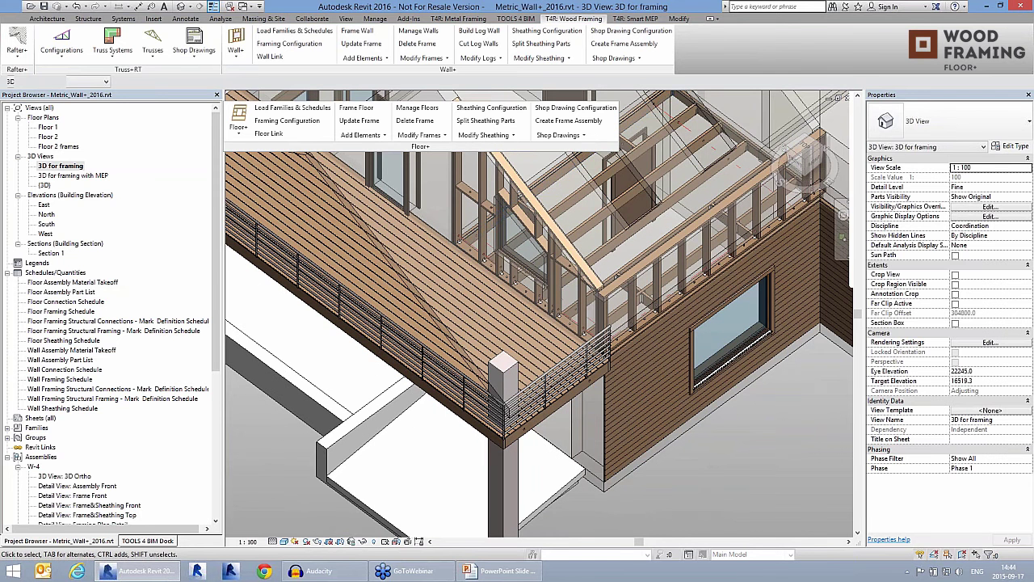
pyautogui.keyDown('shift'); pyautogui.moveTo(546, 510); pyautogui.dragTo(598, 373, button='middle'); pyautogui.keyUp('shift')
pyautogui.keyDown('shift'); pyautogui.moveTo(740, 368); pyautogui.dragTo(747, 362, button='middle'); pyautogui.keyUp('shift')
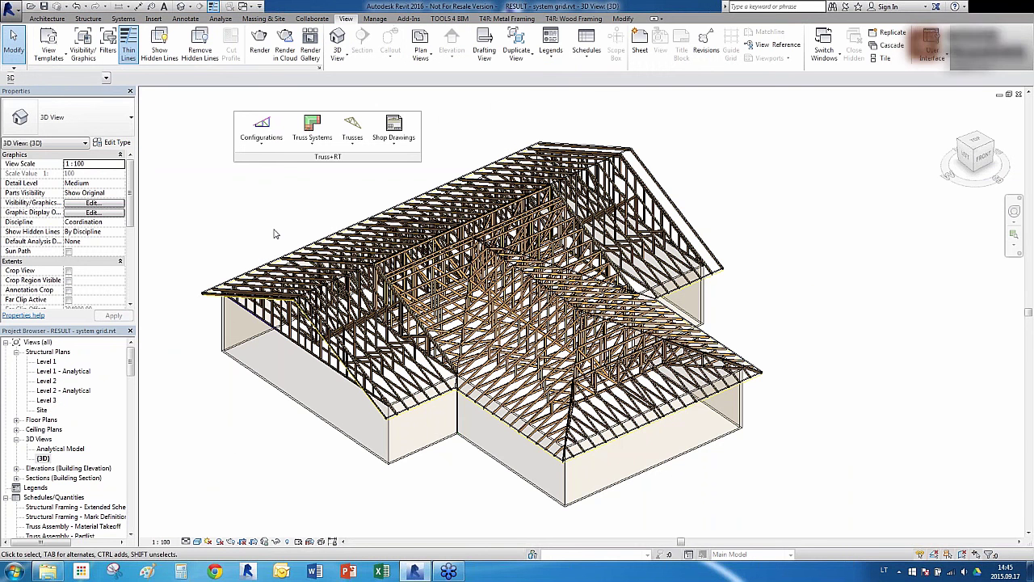
# Examine the completed roof trusses of the RESULT - system grid model from several sides and review the available Truss+RT truss commands.
pyautogui.scroll(-1, 275, 234)
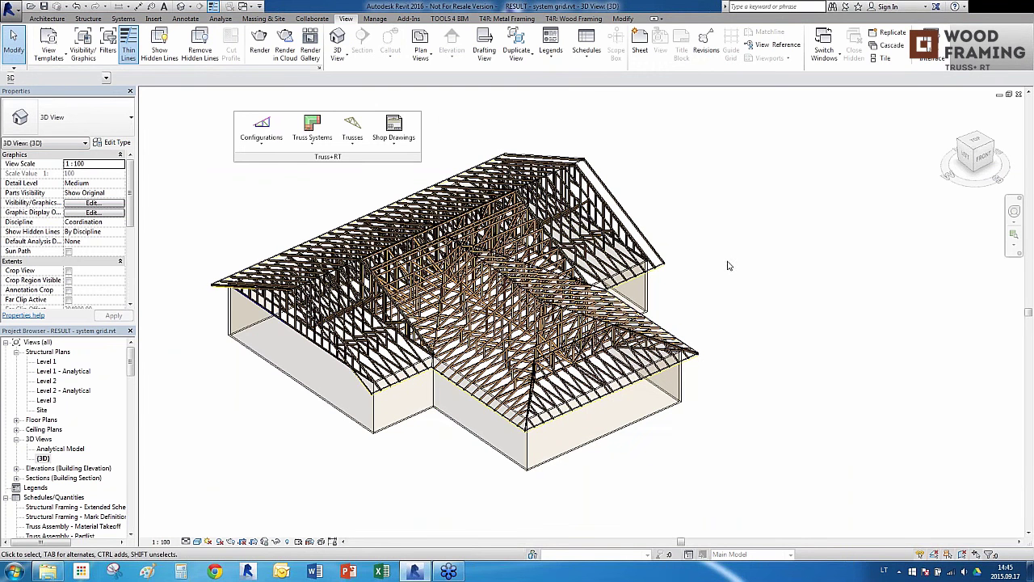
pyautogui.keyDown('shift'); pyautogui.moveTo(728, 265); pyautogui.dragTo(732, 302, button='middle'); pyautogui.keyUp('shift')
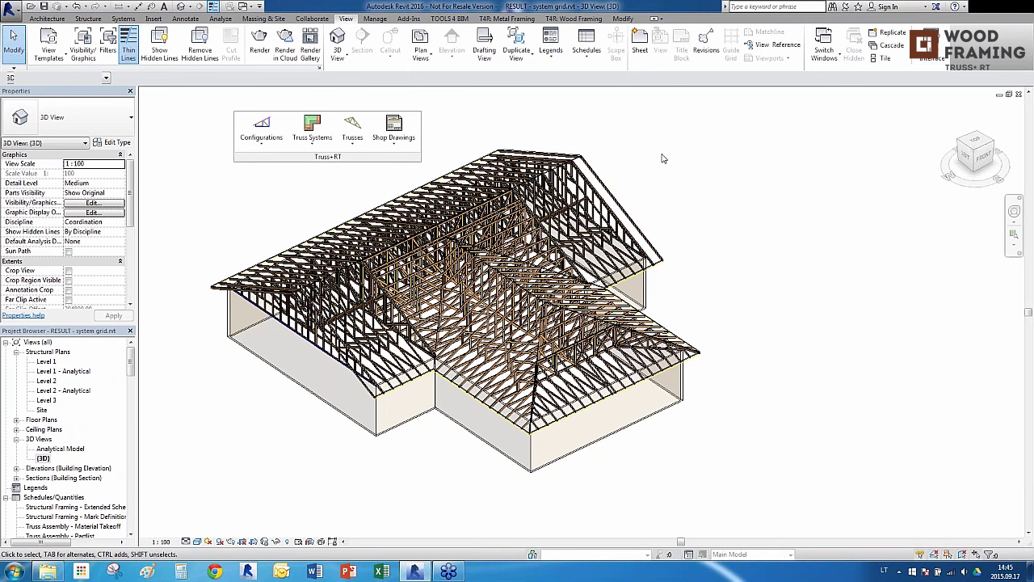
pyautogui.scroll(1, 663, 158)
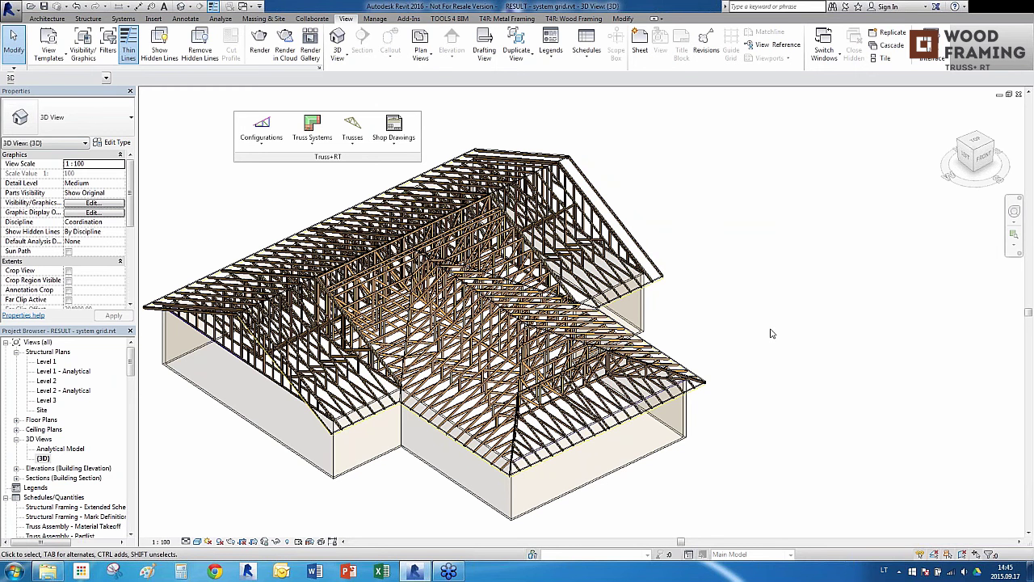
pyautogui.keyDown('shift'); pyautogui.moveTo(792, 336); pyautogui.dragTo(785, 327, button='middle'); pyautogui.keyUp('shift')
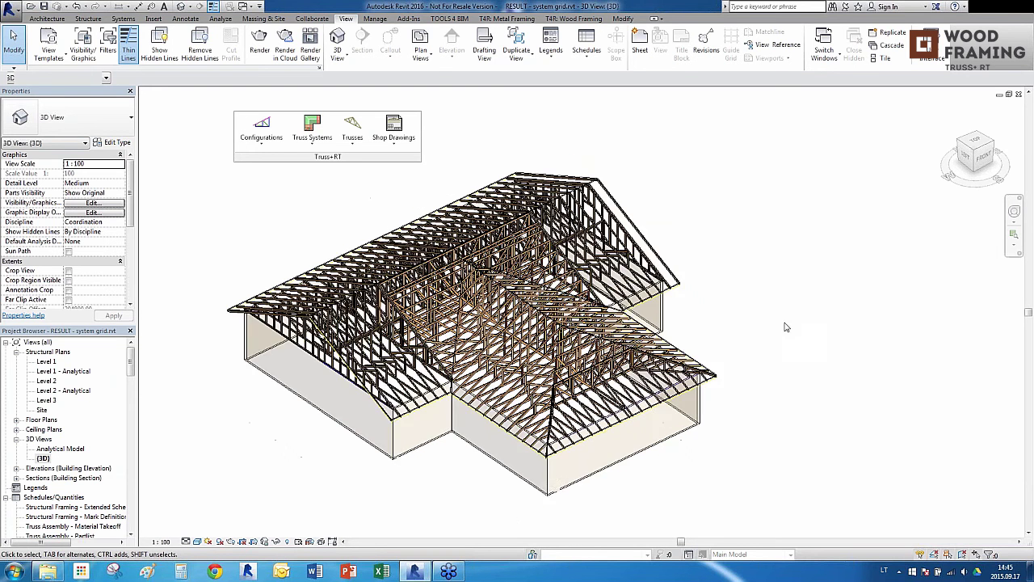
pyautogui.keyDown('shift'); pyautogui.moveTo(687, 216); pyautogui.dragTo(713, 256, button='middle'); pyautogui.keyUp('shift')
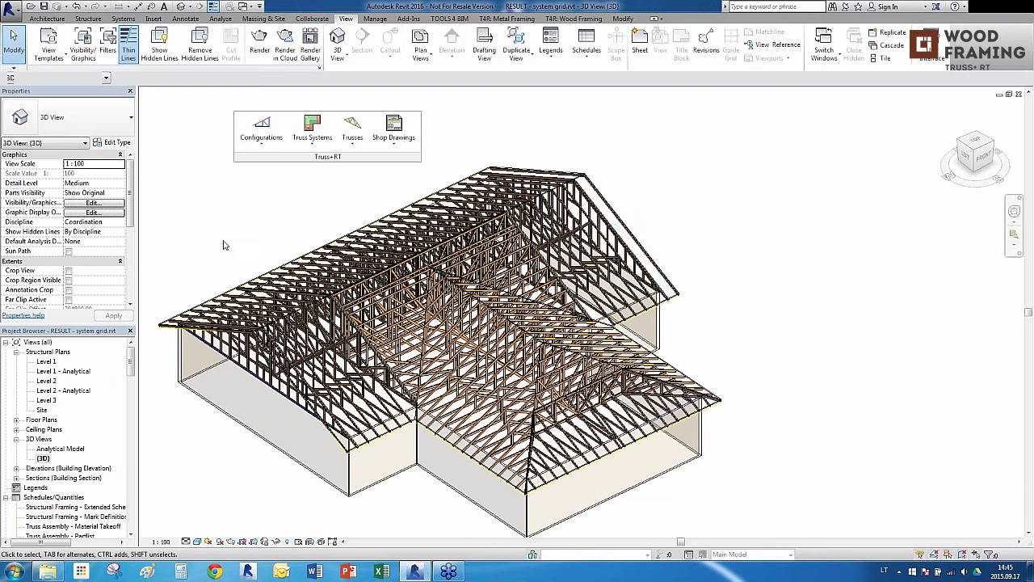
pyautogui.keyDown('shift'); pyautogui.moveTo(235, 283); pyautogui.dragTo(432, 265, button='middle'); pyautogui.keyUp('shift')
pyautogui.scroll(4, 489, 420)
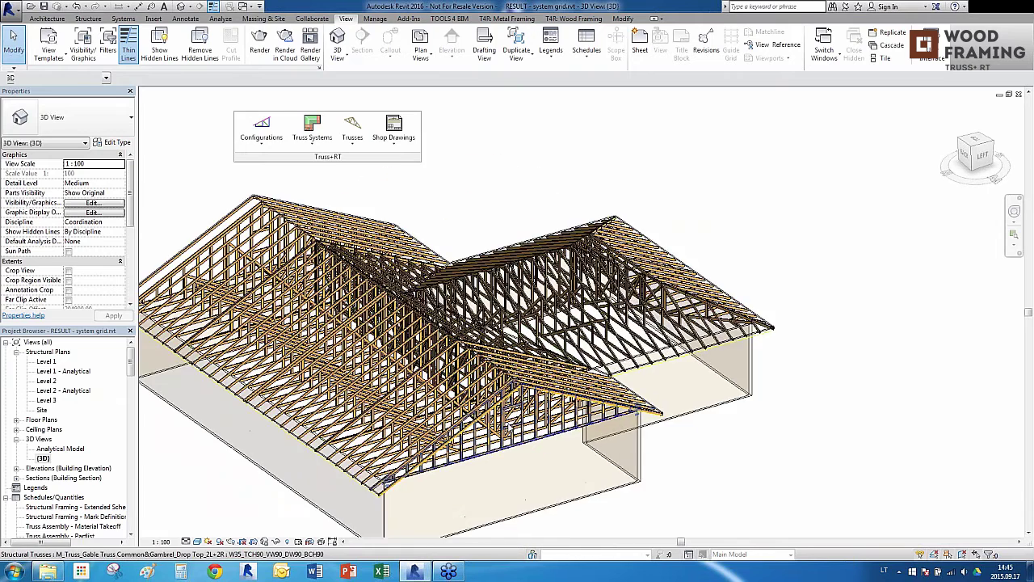
pyautogui.scroll(-2, 499, 355)
pyautogui.keyDown('shift'); pyautogui.moveTo(499, 356); pyautogui.dragTo(444, 352, button='middle'); pyautogui.keyUp('shift')
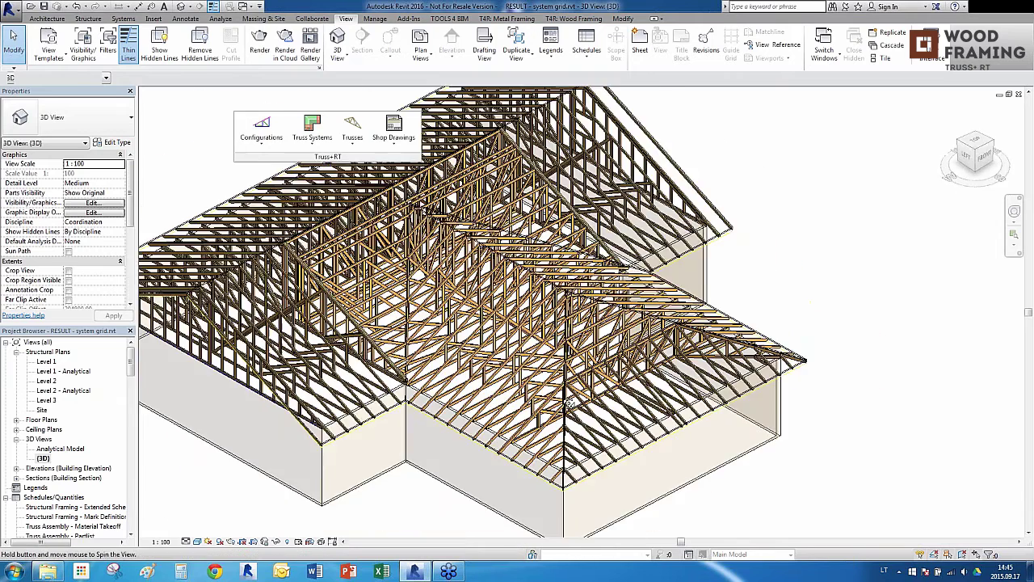
pyautogui.scroll(-1, 494, 420)
pyautogui.keyDown('shift'); pyautogui.moveTo(721, 259); pyautogui.dragTo(715, 256, button='middle'); pyautogui.keyUp('shift')
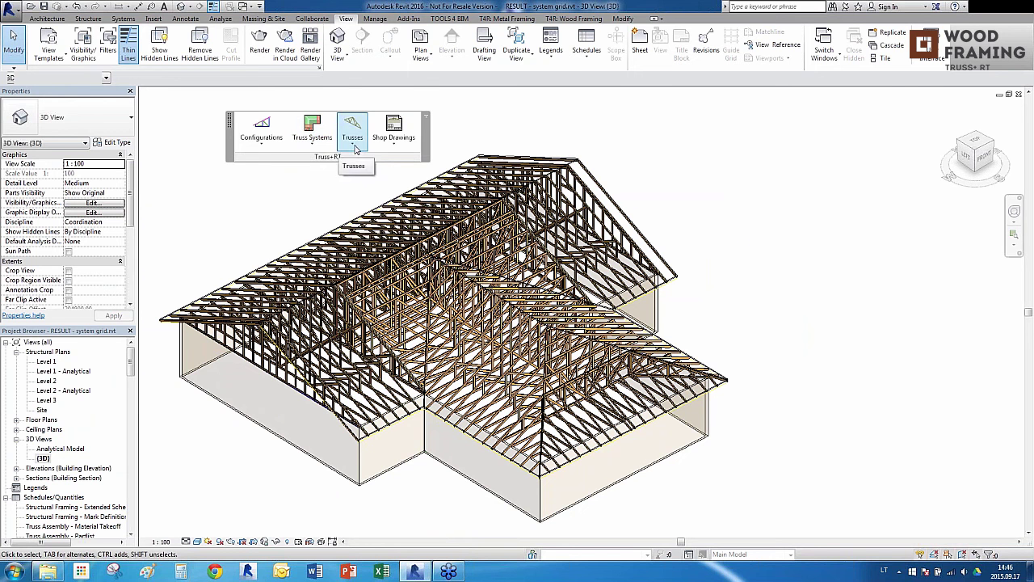
pyautogui.click(355, 148)
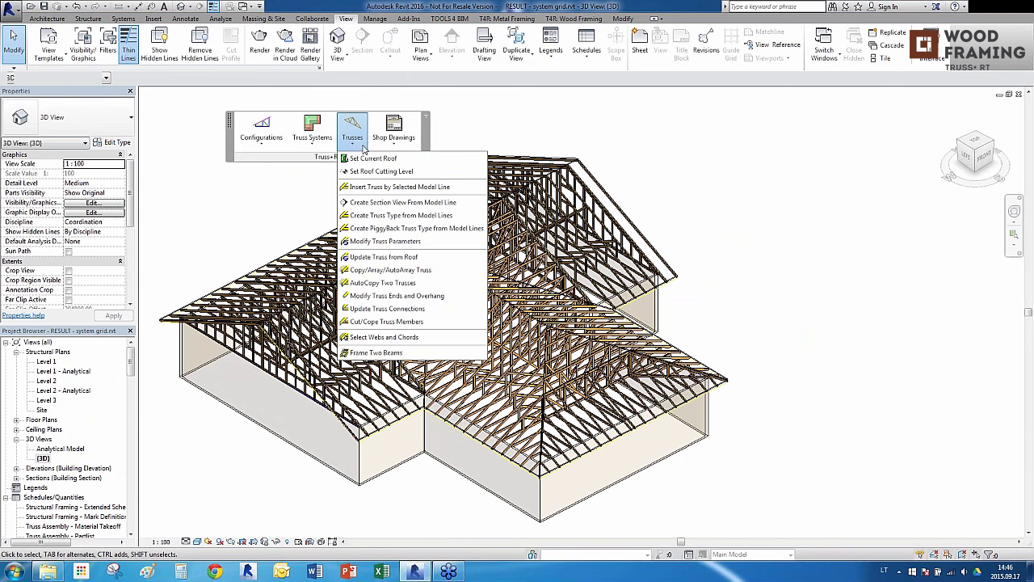
pyautogui.click(350, 149)
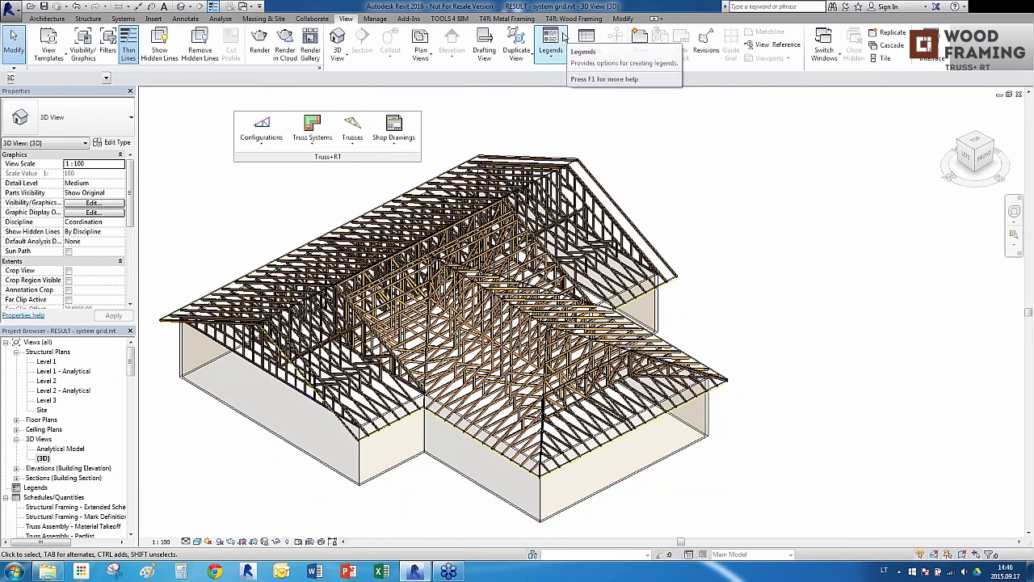
# Switch to the 3D view of the Truss+wood 2016.rvt project.
pyautogui.click(824, 46)
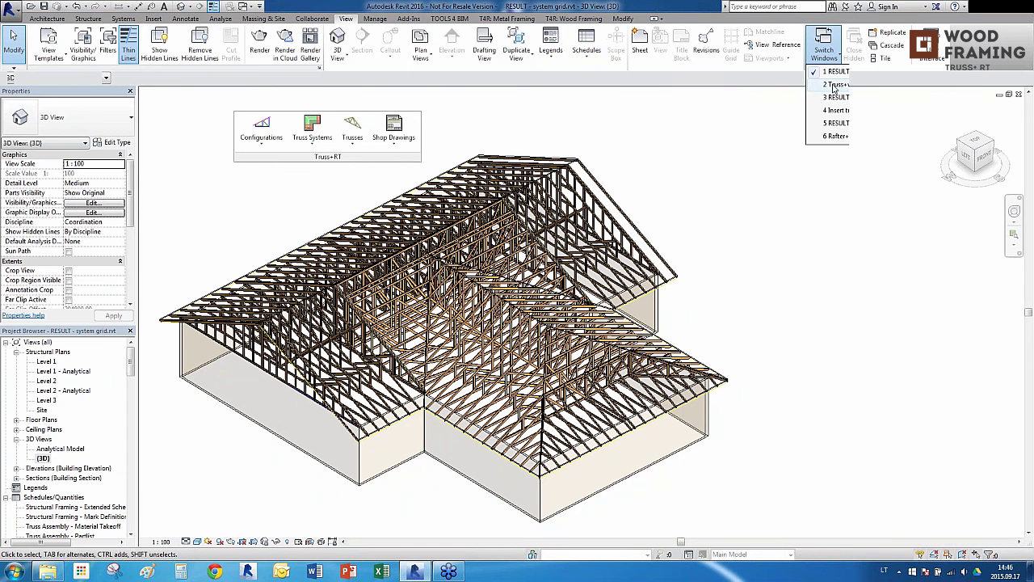
pyautogui.click(836, 84)
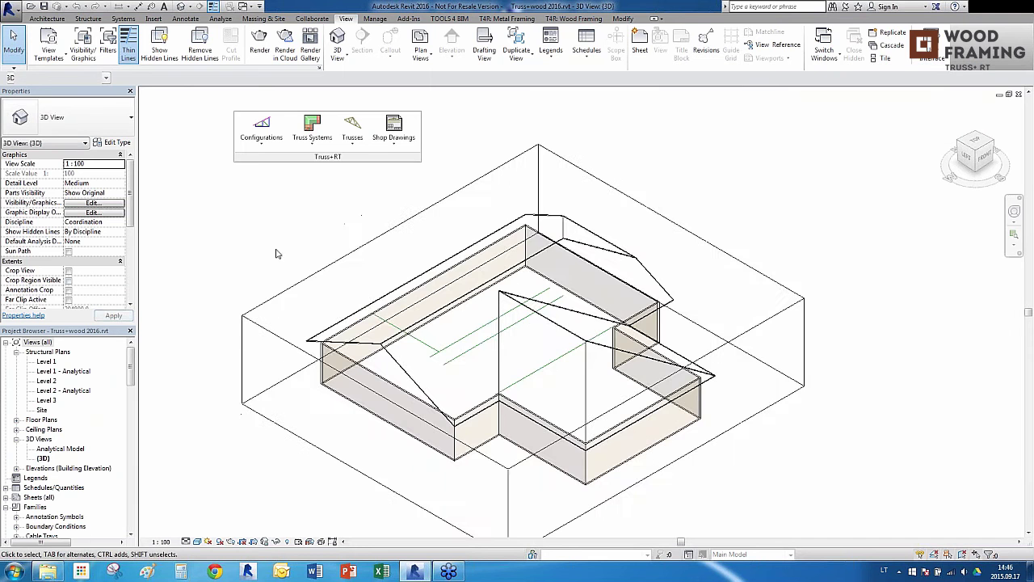
pyautogui.scroll(-2, 584, 286)
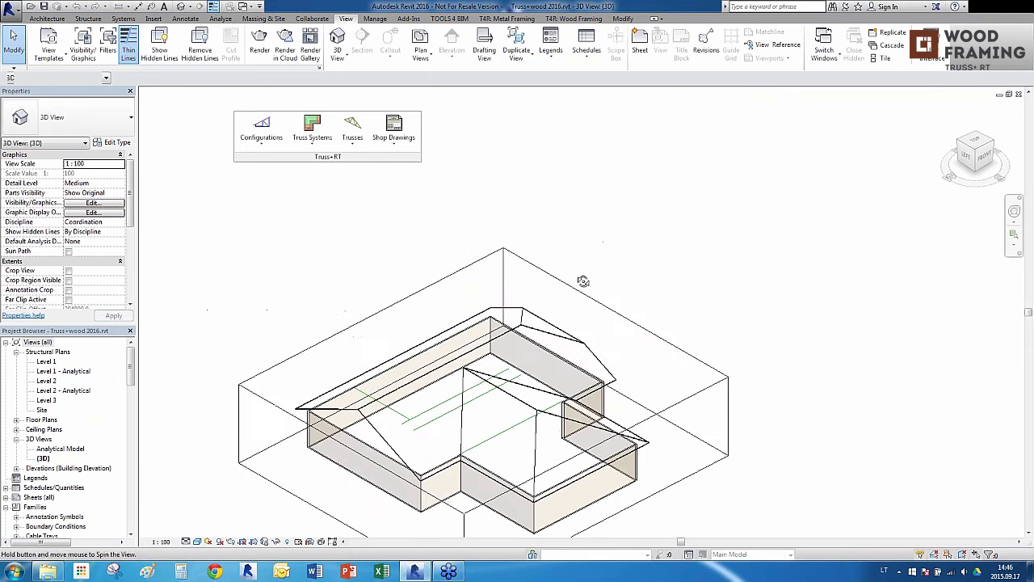
pyautogui.scroll(2, 600, 529)
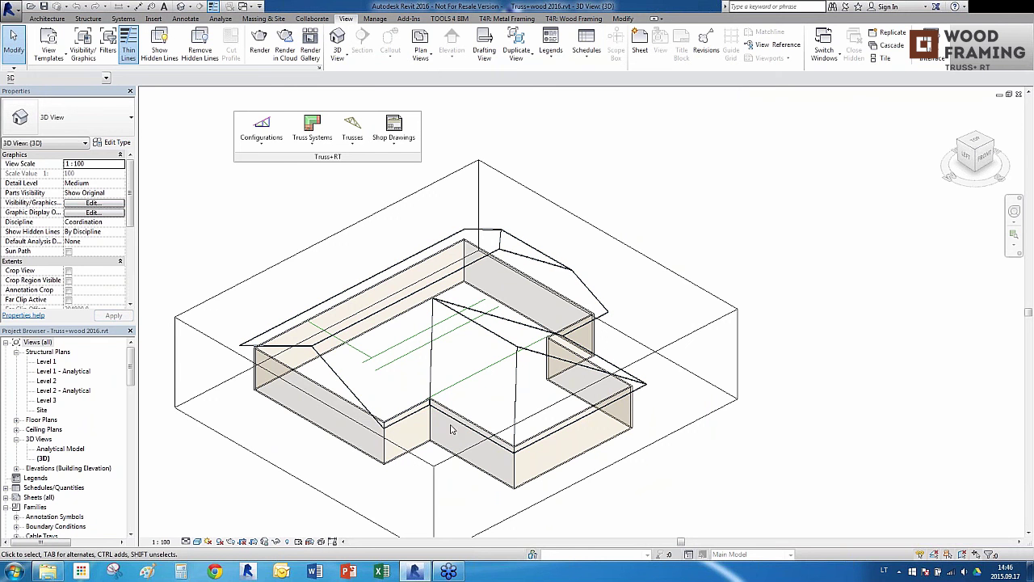
# Review the Load Truss Types option and the structural truss families already loaded in the project.
pyautogui.click(263, 147)
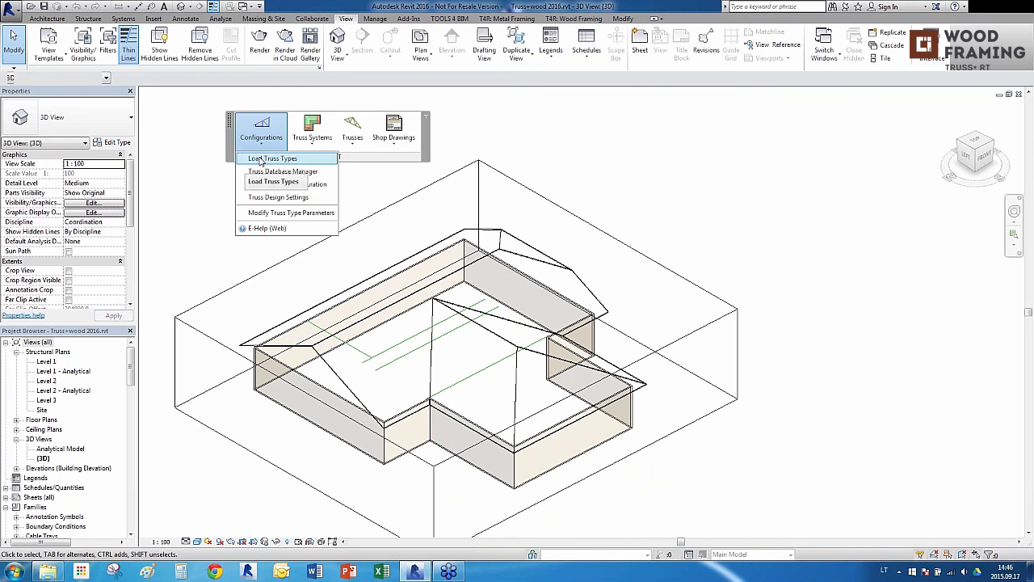
pyautogui.click(131, 372)
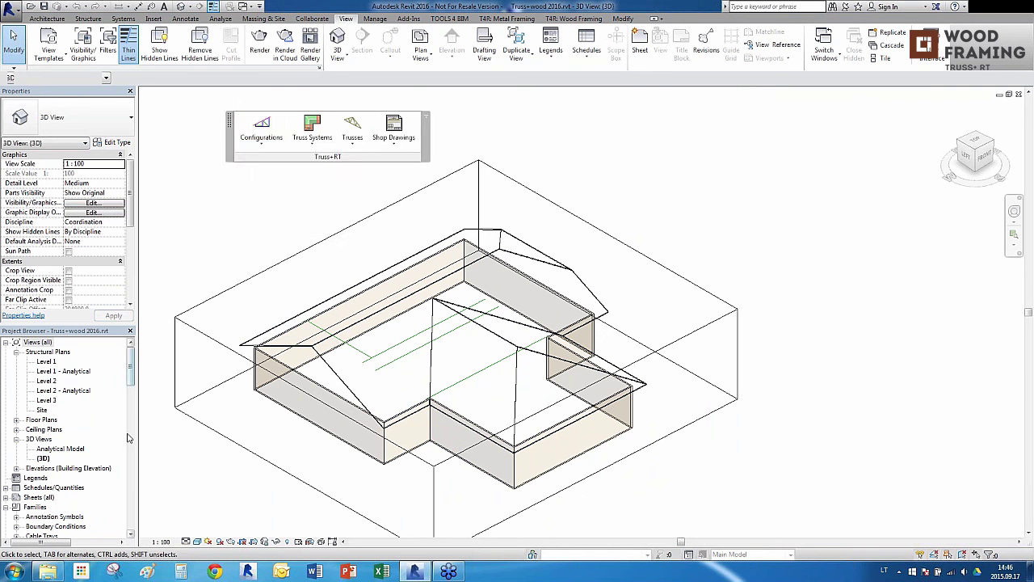
pyautogui.moveTo(131, 372); pyautogui.dragTo(144, 494)
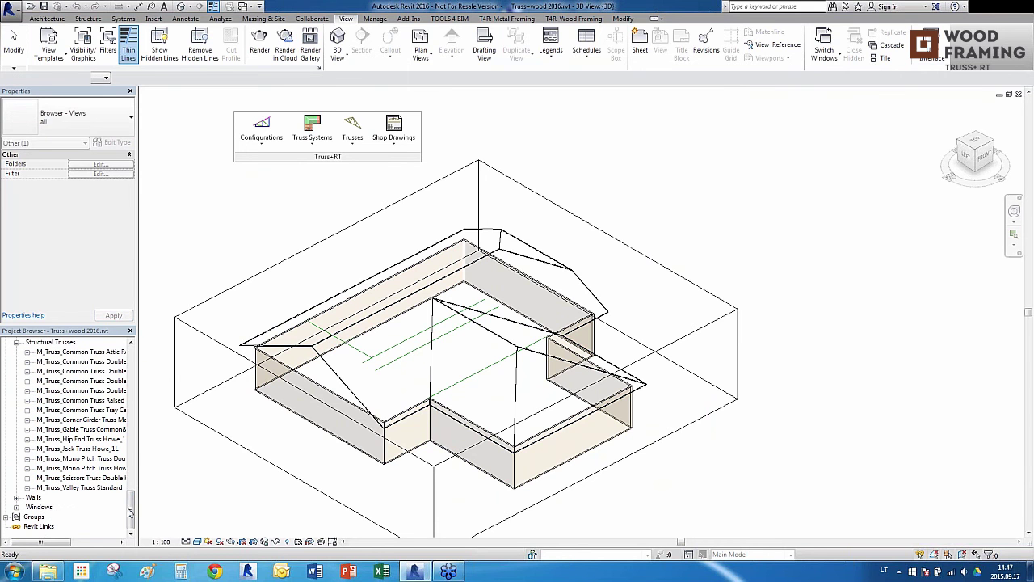
pyautogui.moveTo(132, 511); pyautogui.dragTo(131, 363)
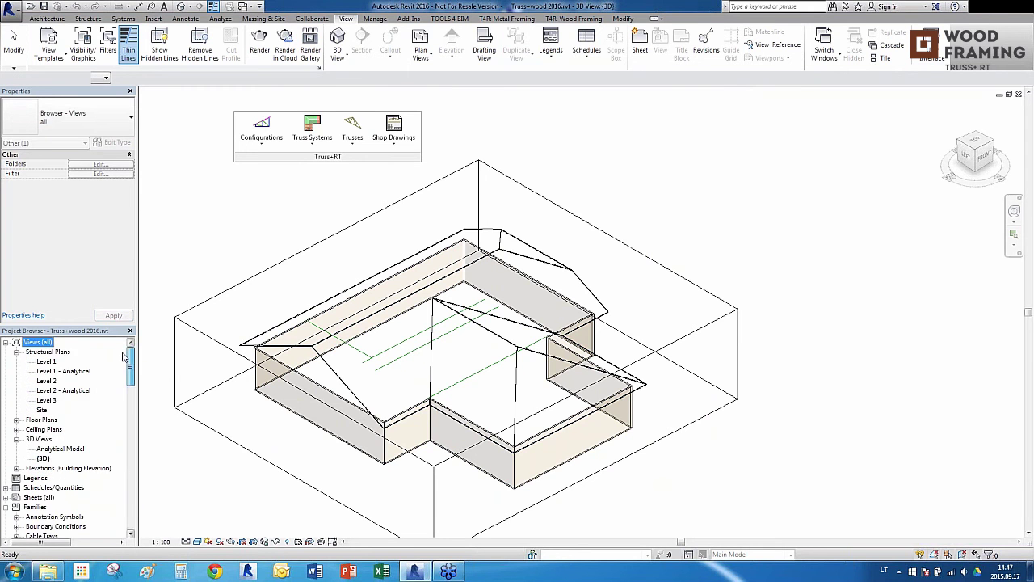
pyautogui.click(234, 304)
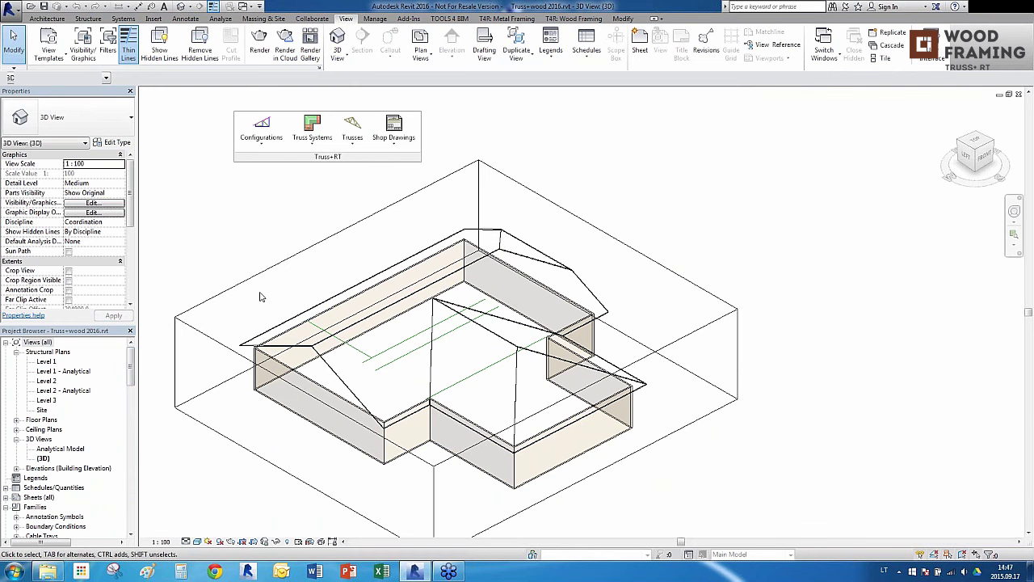
# Review the wood truss type W35_TCH90_VW90_DW90_BCH90 and its chord and web settings in the Truss Database Manager.
pyautogui.click(261, 129)
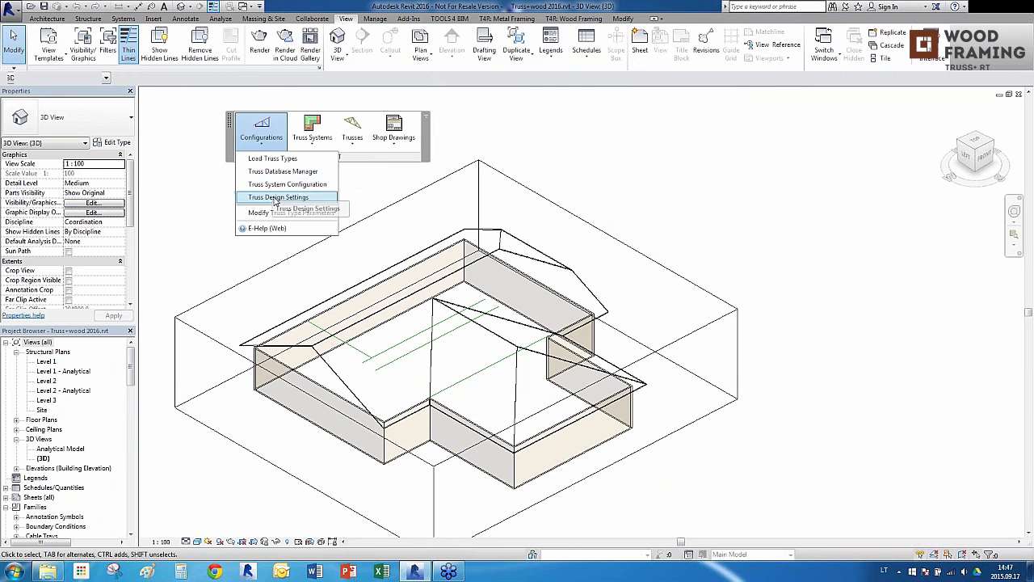
pyautogui.click(283, 171)
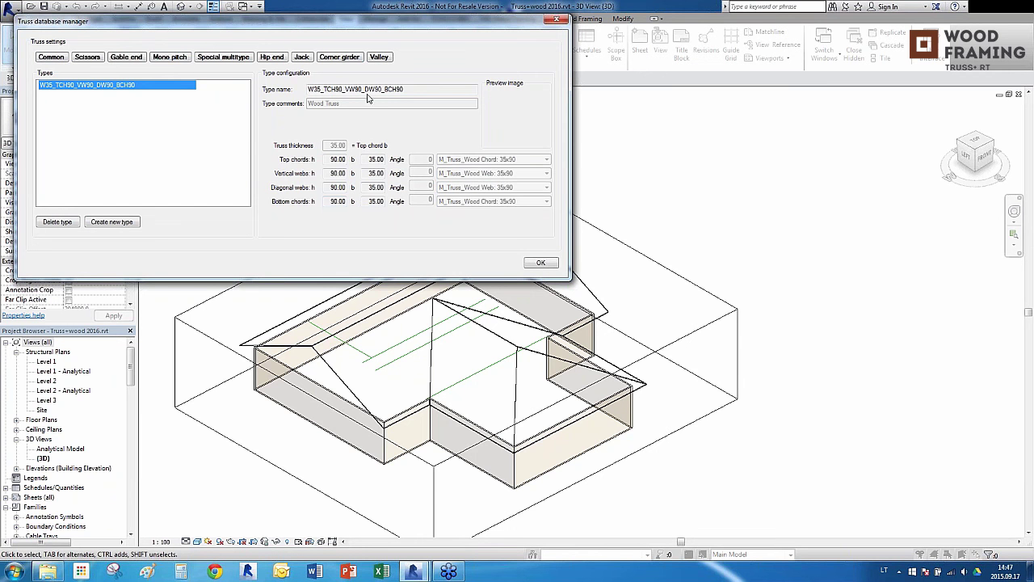
pyautogui.click(555, 19)
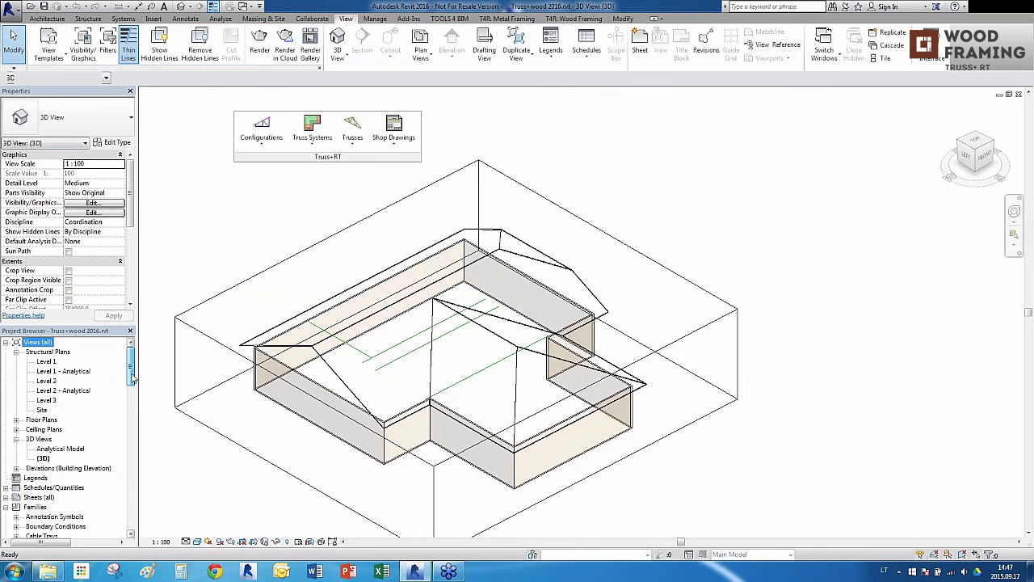
# Review the California, Dutch, Step Down, Terminal and Truncated system types in the Truss System Configuration.
pyautogui.moveTo(133, 377)
pyautogui.mouseDown()
pyautogui.moveTo(134, 411)
pyautogui.moveTo(134, 365)
pyautogui.mouseUp()
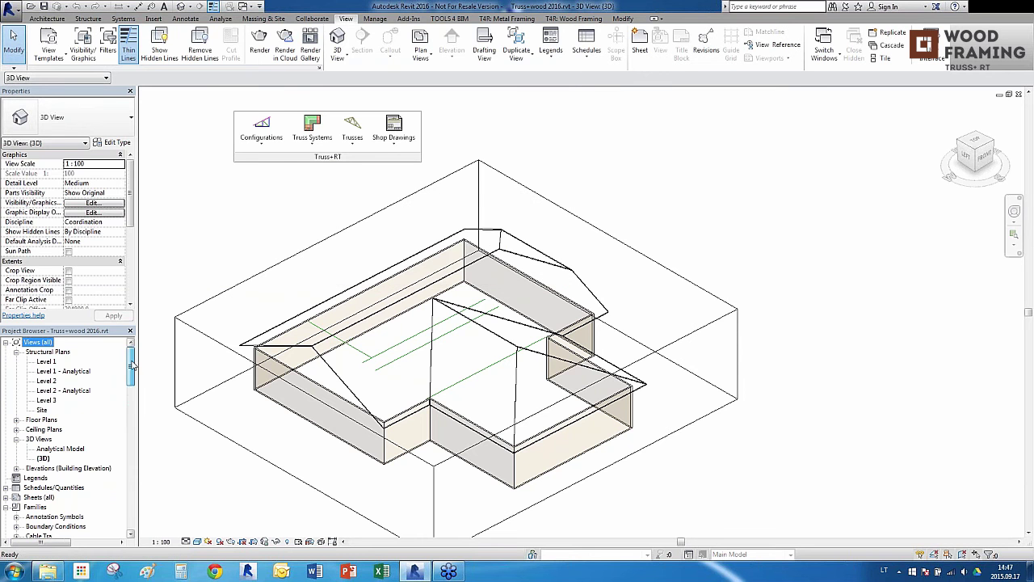
pyautogui.click(263, 141)
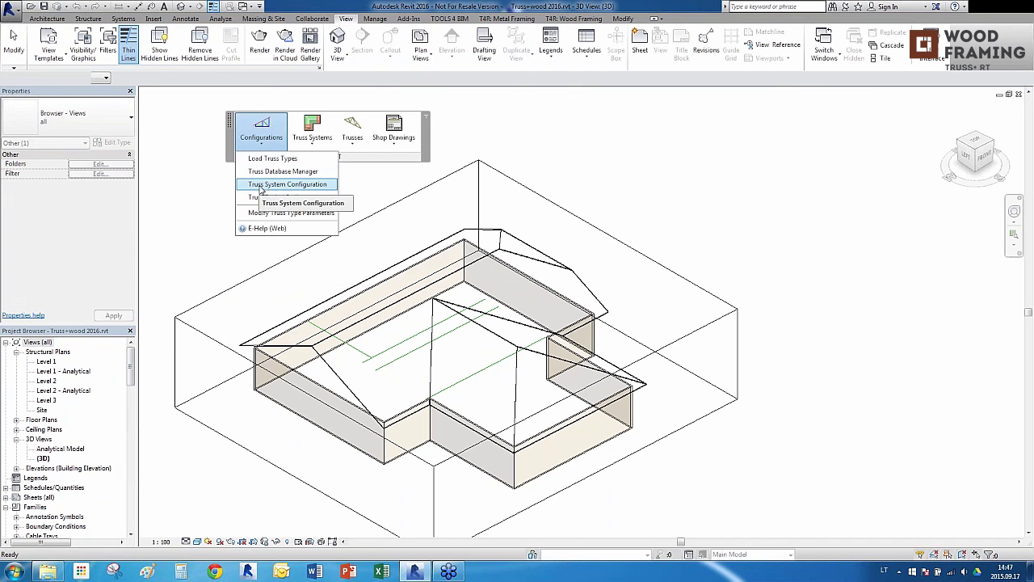
pyautogui.click(292, 190)
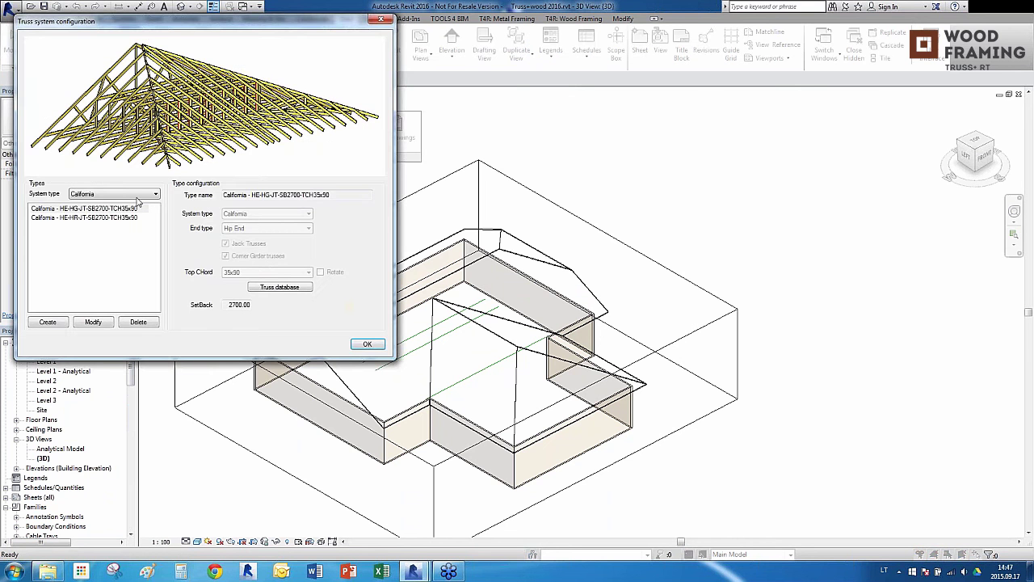
pyautogui.click(138, 197)
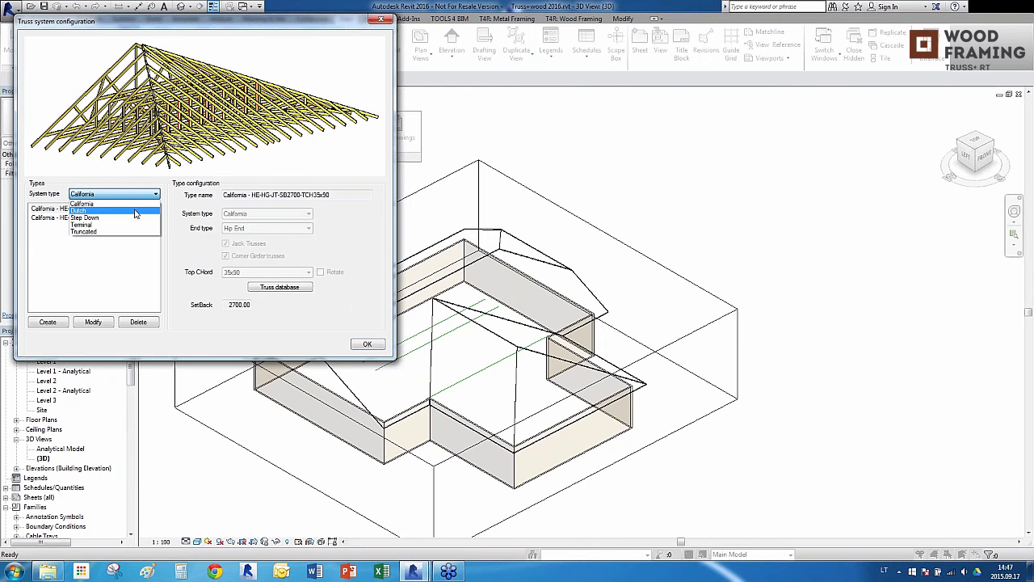
pyautogui.click(135, 212)
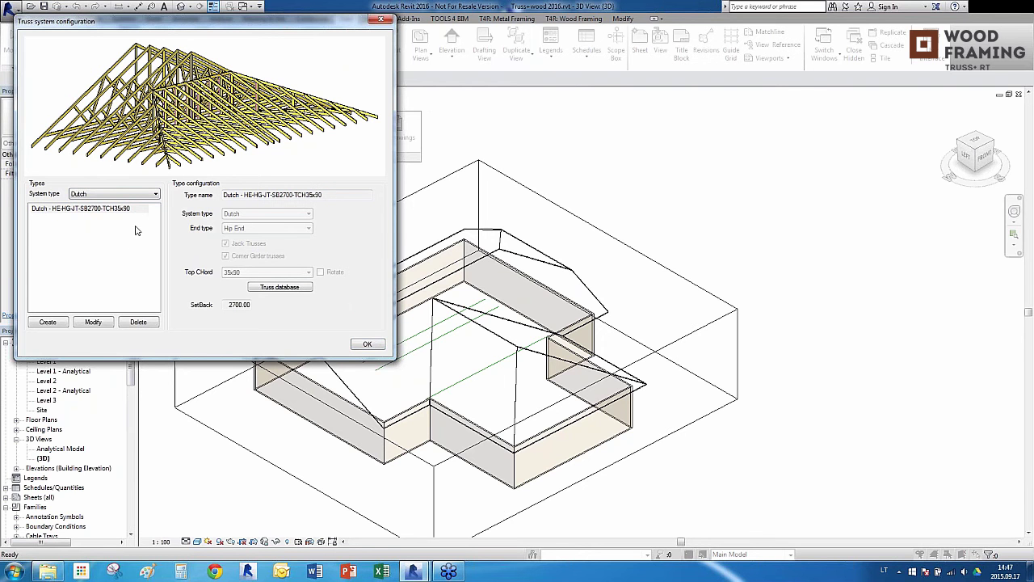
pyautogui.scroll(-1, 122, 225)
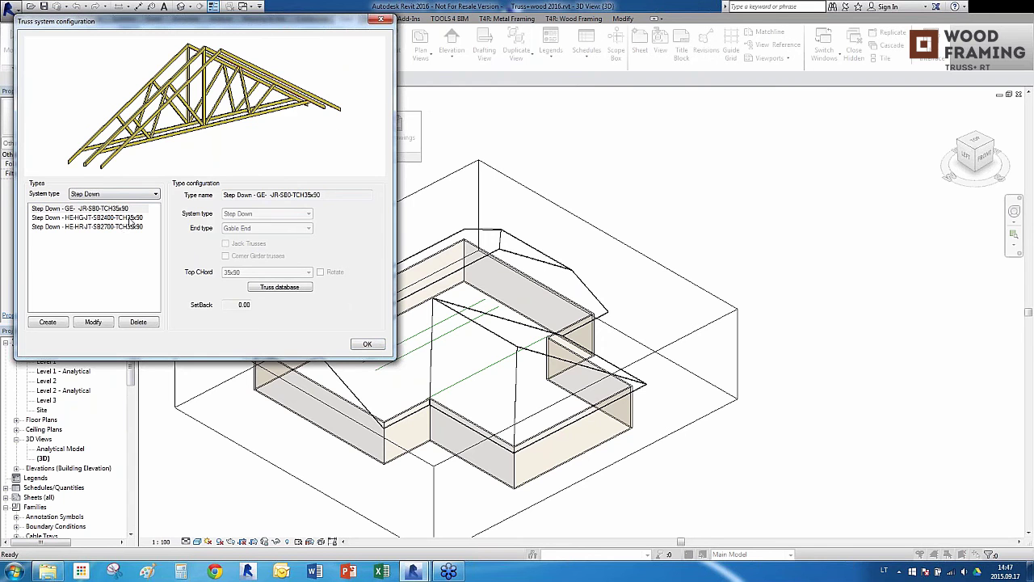
pyautogui.scroll(-1, 119, 248)
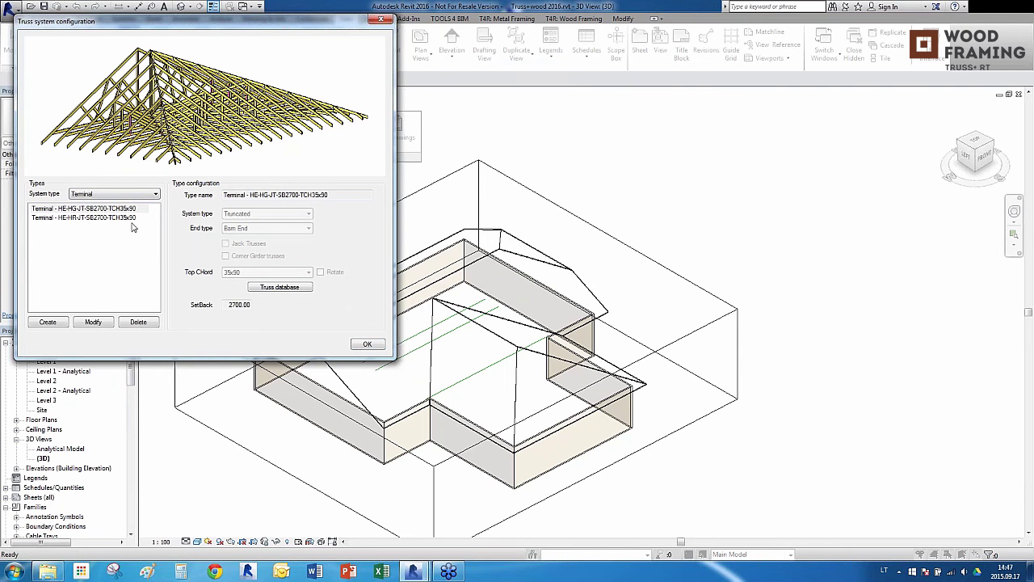
pyautogui.scroll(-1, 132, 226)
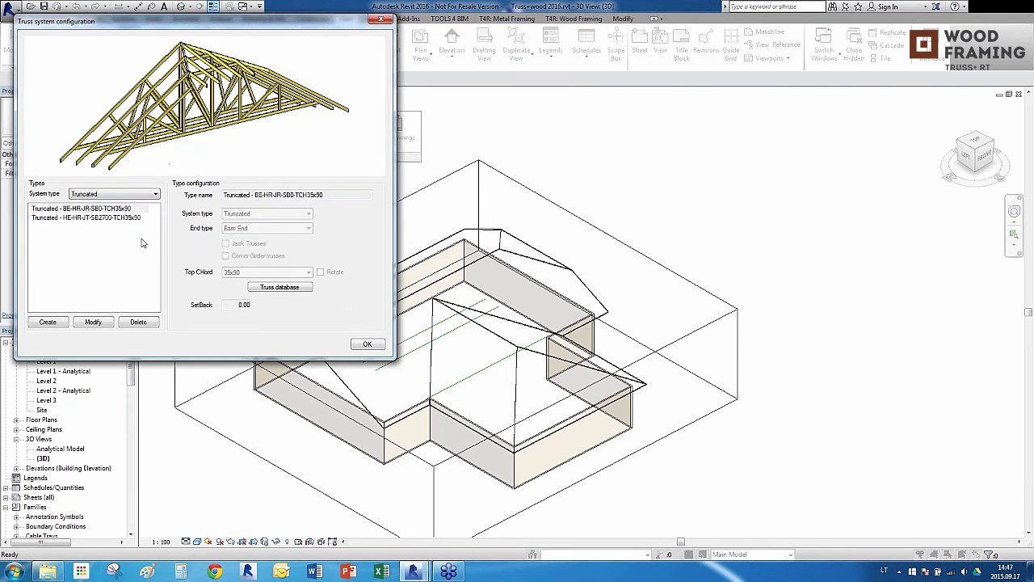
pyautogui.click(381, 20)
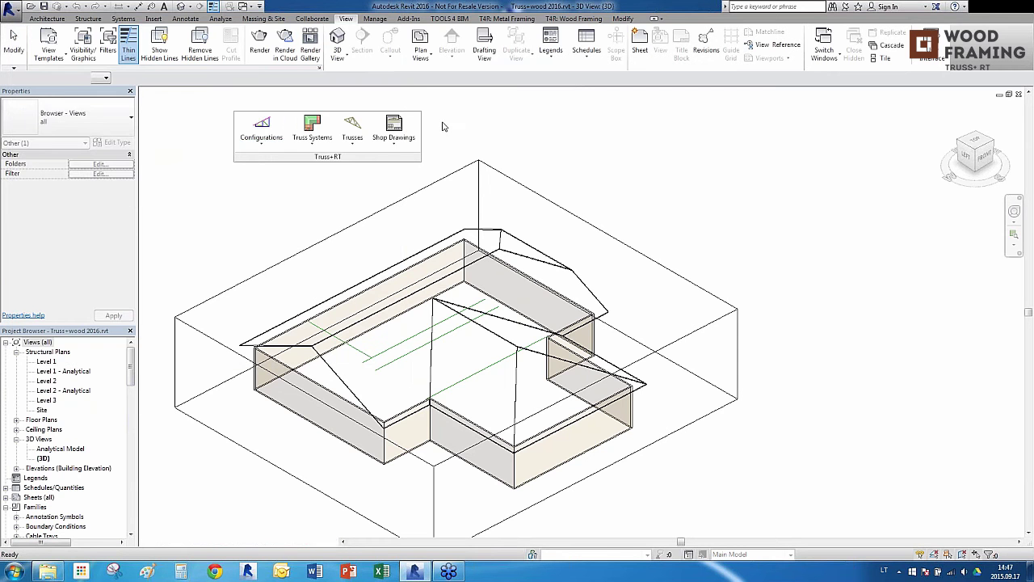
# Enable modification of the Jack truss type in the Truss Design Settings and review the minimum web lengths in its expert configuration.
pyautogui.click(261, 133)
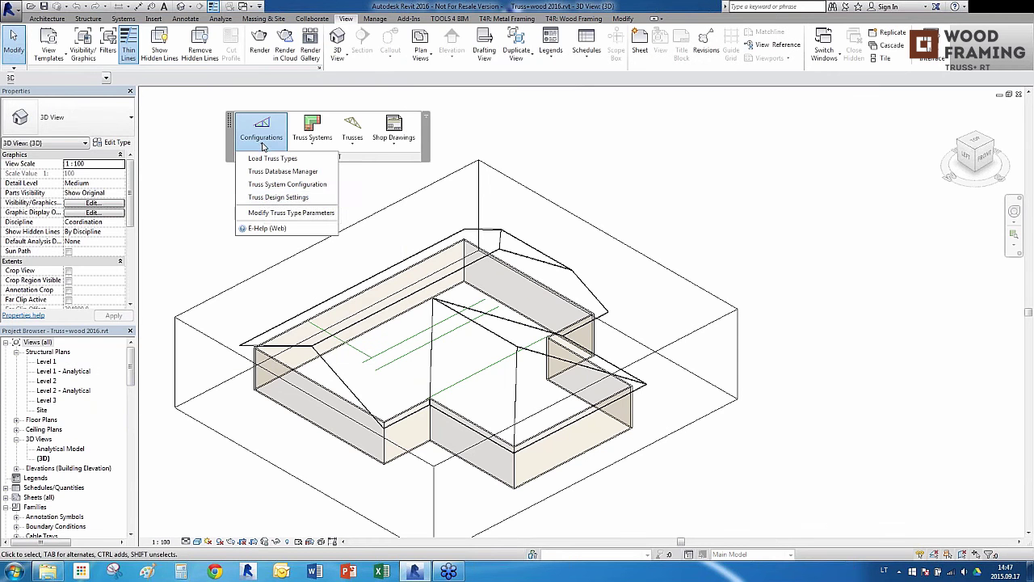
pyautogui.click(275, 198)
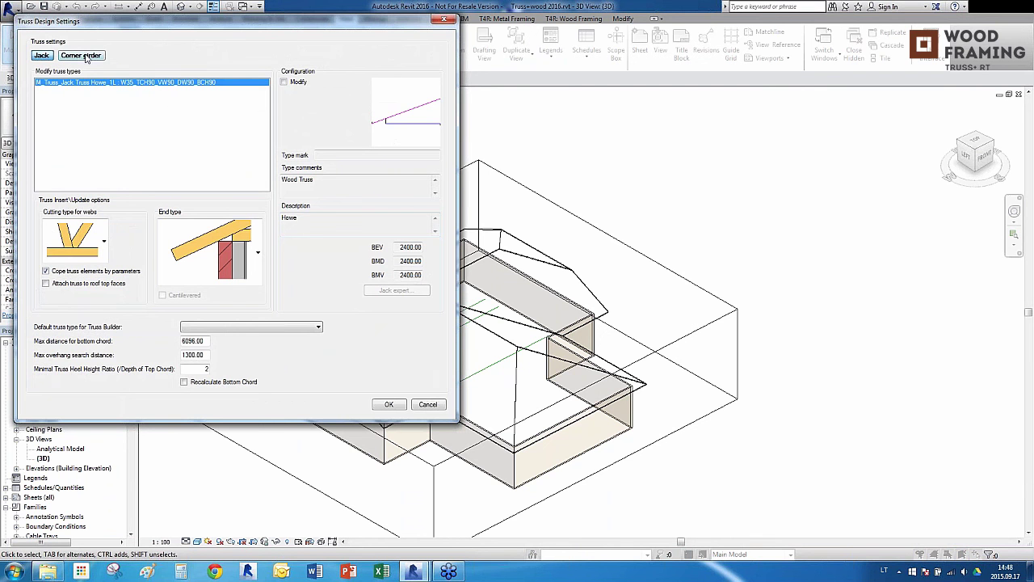
pyautogui.click(284, 83)
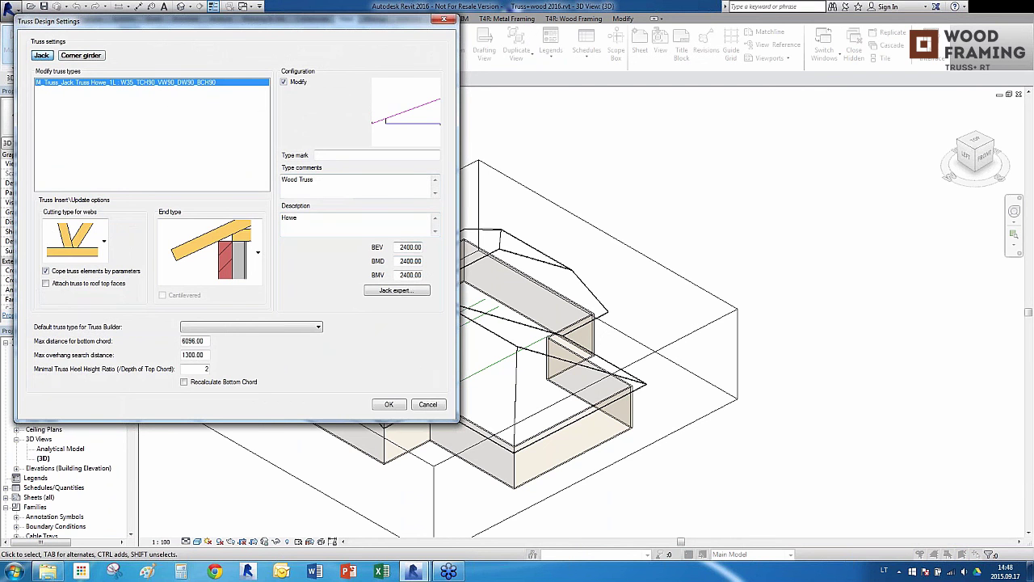
pyautogui.click(407, 292)
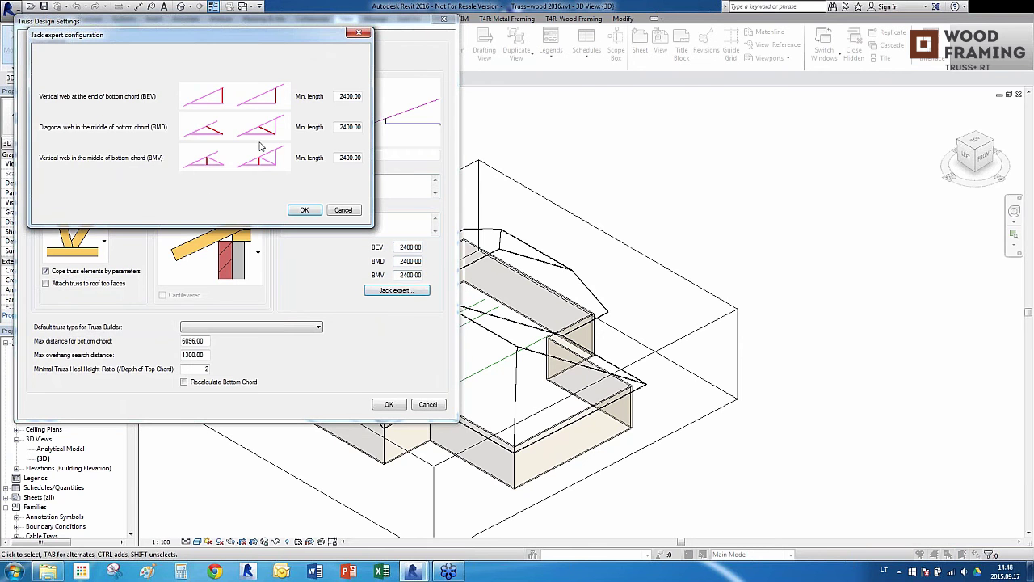
pyautogui.click(344, 211)
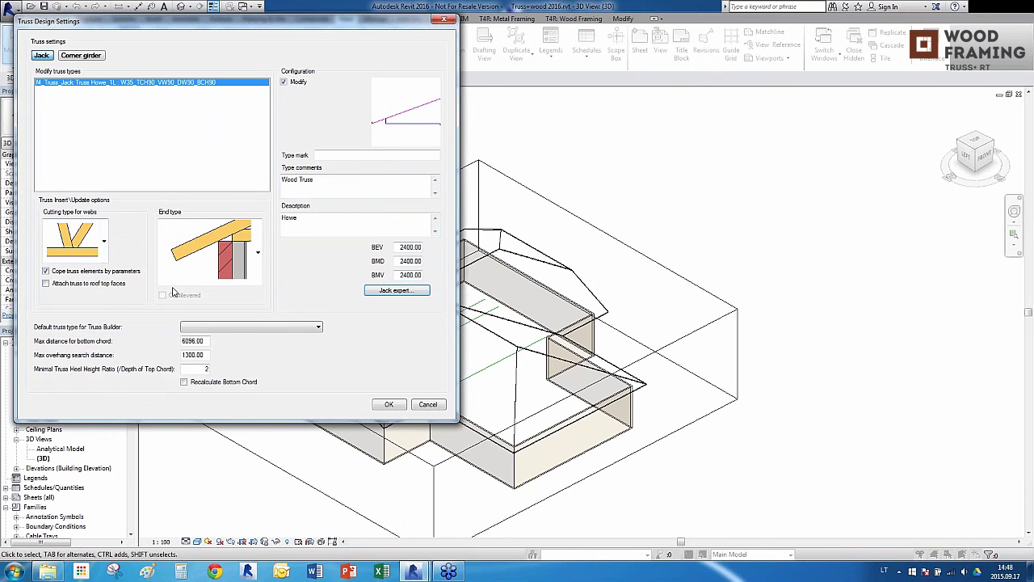
# Review the truss end type options, set the default truss type for Truss Builder to W35_TCH90_VW90_DW90_BCH90, and accept the design settings.
pyautogui.click(261, 280)
pyautogui.scroll(-3, 246, 418)
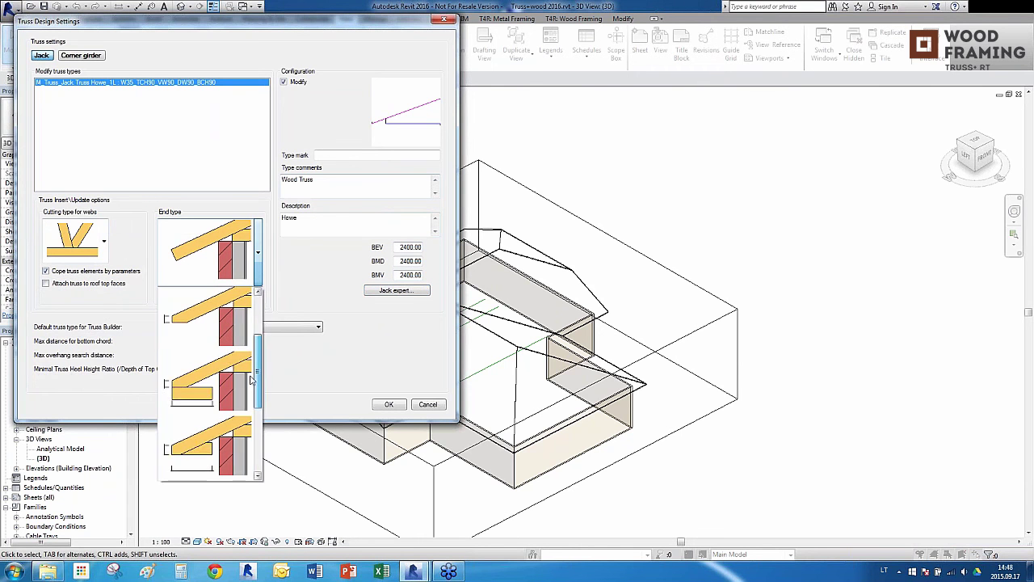
pyautogui.scroll(5, 247, 418)
pyautogui.click(293, 283)
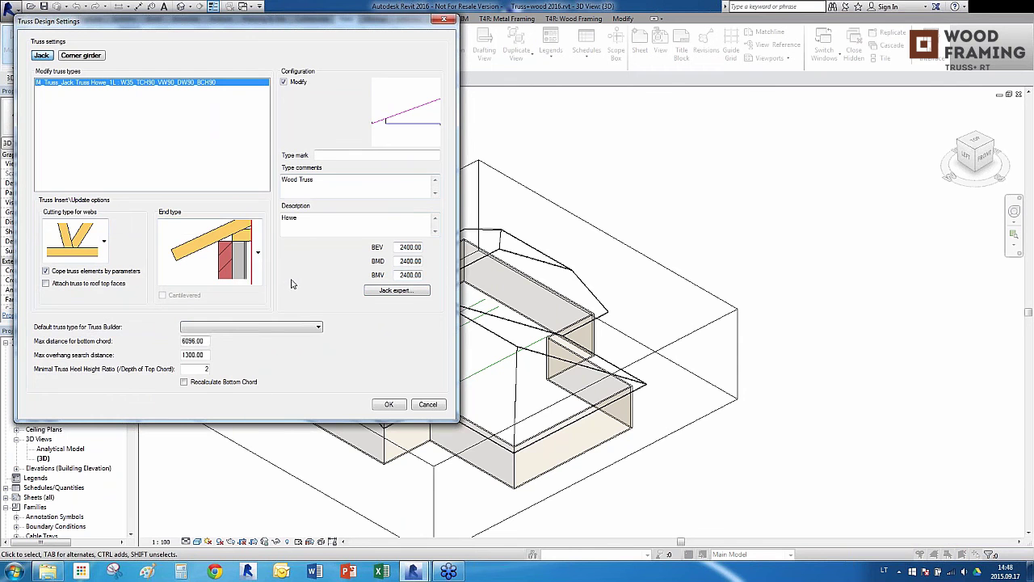
pyautogui.click(250, 325)
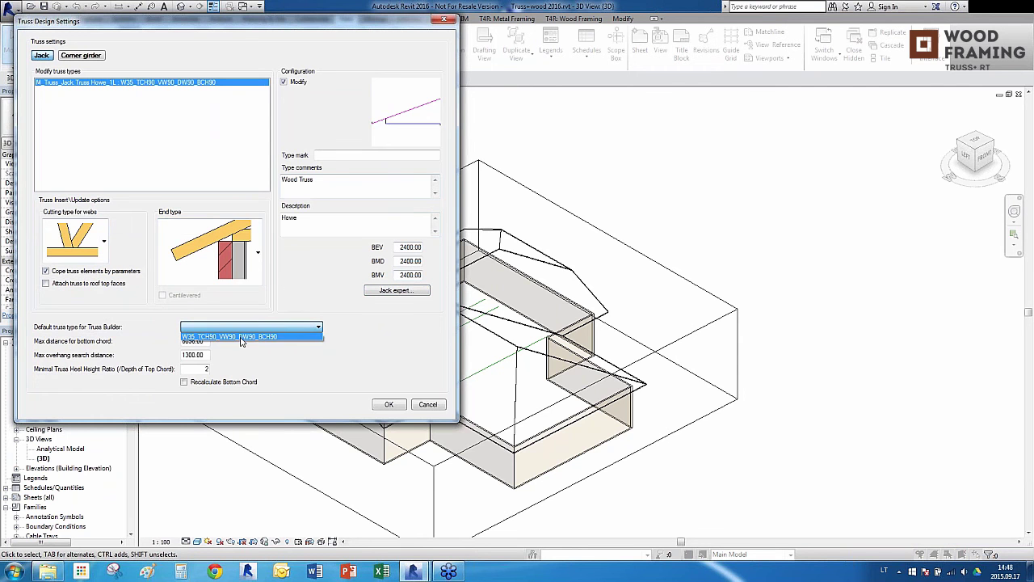
pyautogui.click(250, 337)
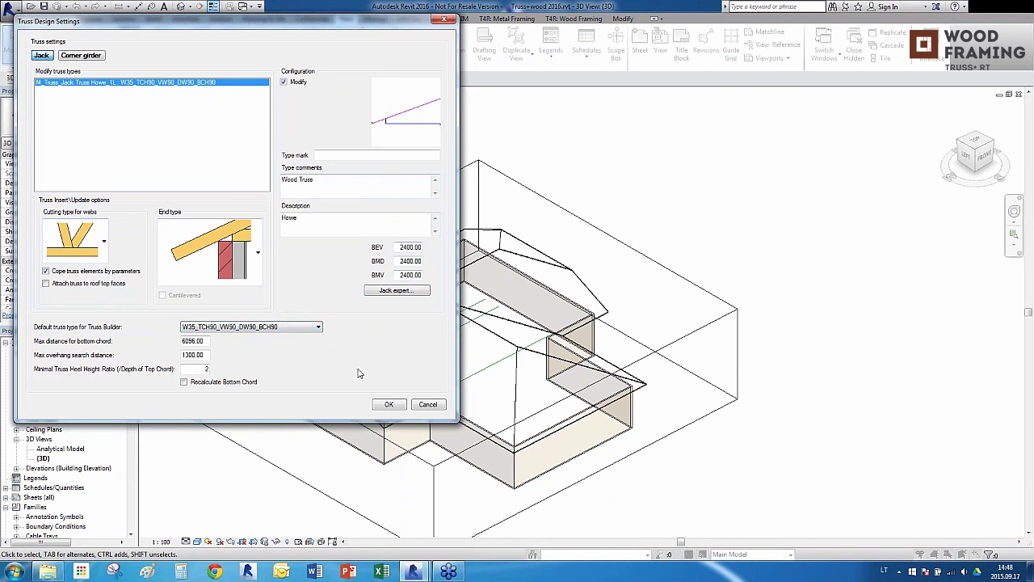
pyautogui.click(387, 405)
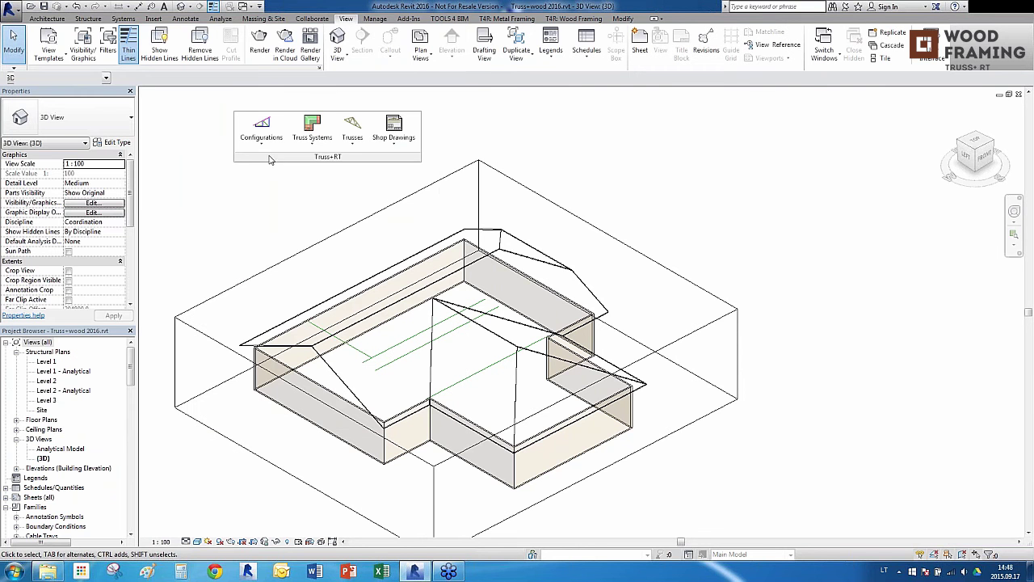
# Start inserting a truss system grid and attach it to the house's hip roof.
pyautogui.click(312, 144)
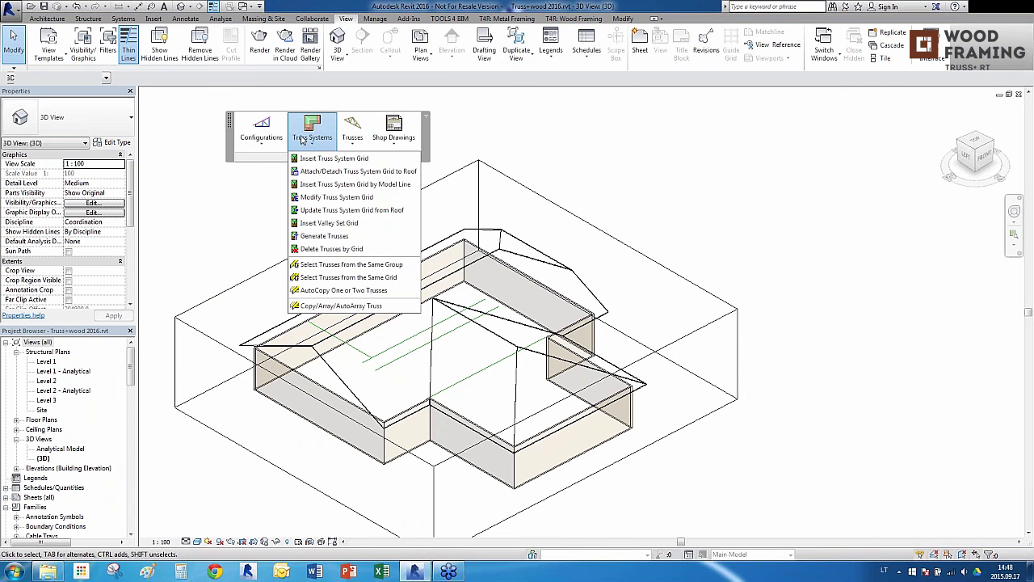
pyautogui.click(356, 138)
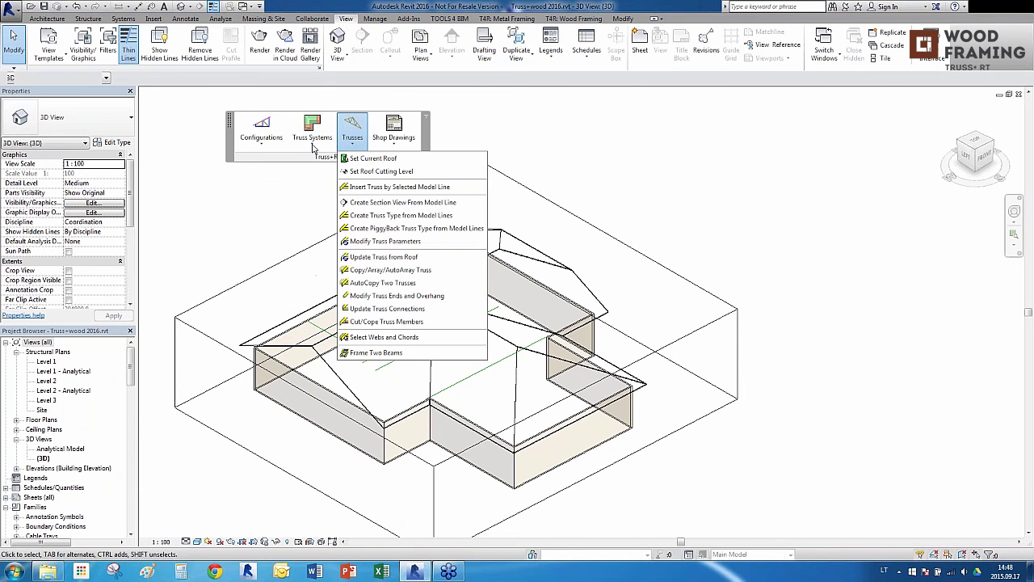
pyautogui.click(314, 147)
pyautogui.click(313, 147)
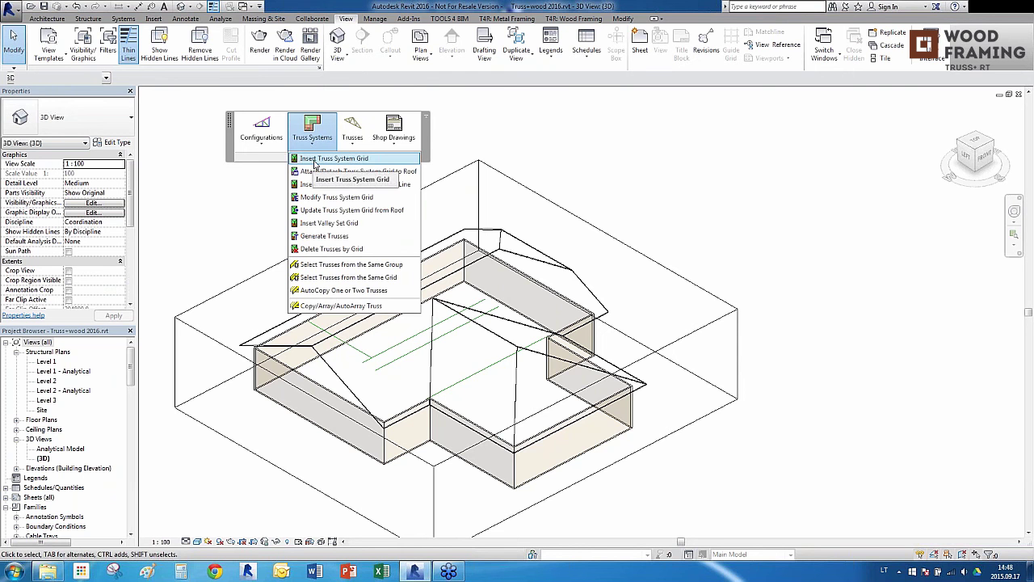
pyautogui.click(314, 160)
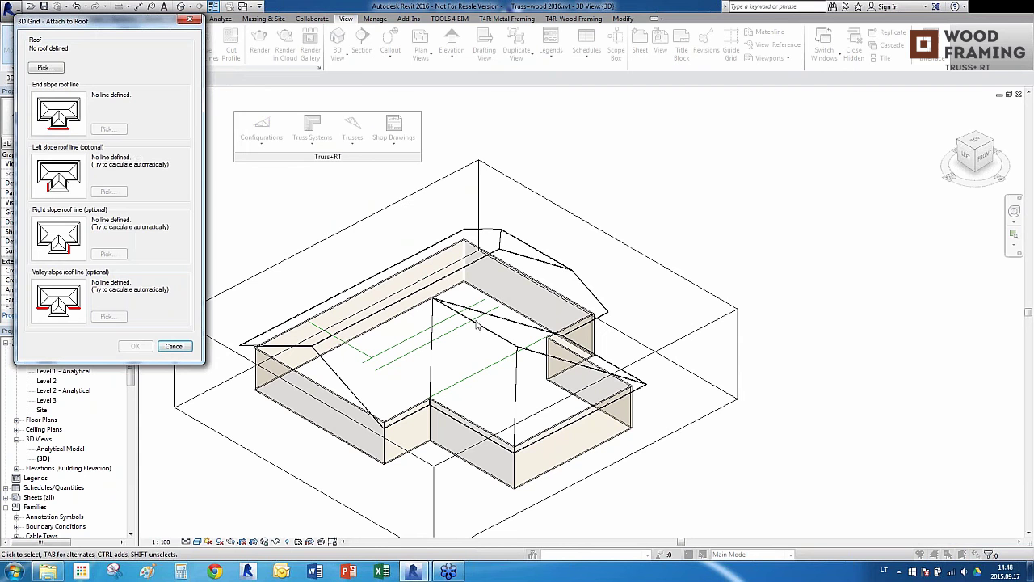
pyautogui.click(54, 71)
pyautogui.click(408, 265)
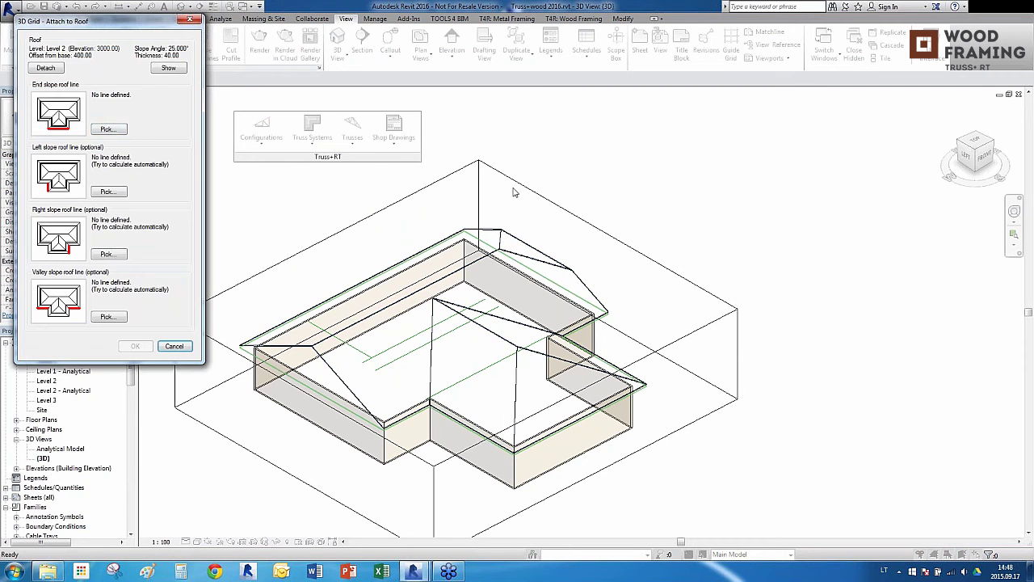
# Assign the front wing's end, left and right roof edges and the adjoining main-roof edge as the grid's end, left, right and valley slope lines.
pyautogui.click(110, 130)
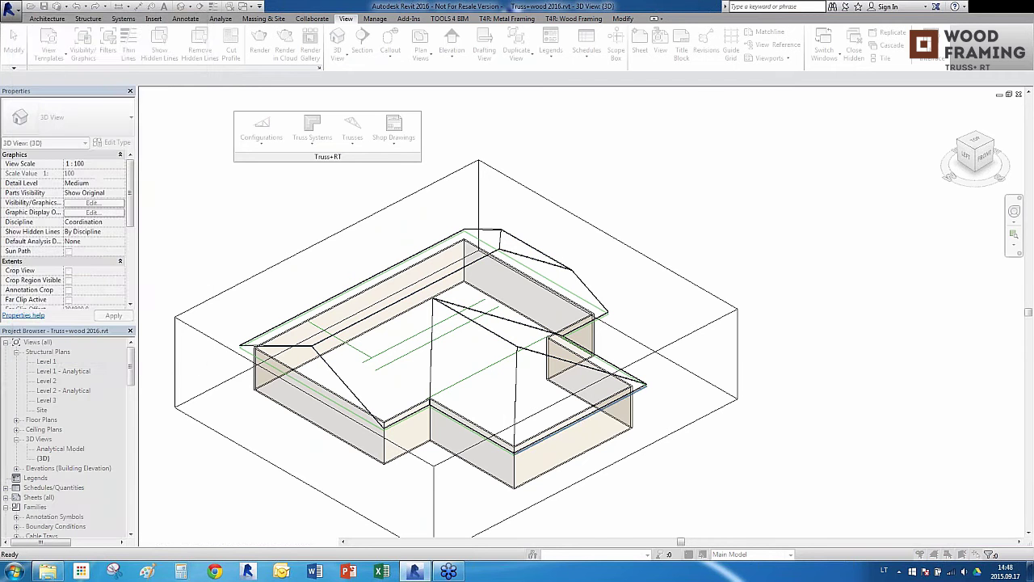
pyautogui.click(580, 420)
pyautogui.click(98, 193)
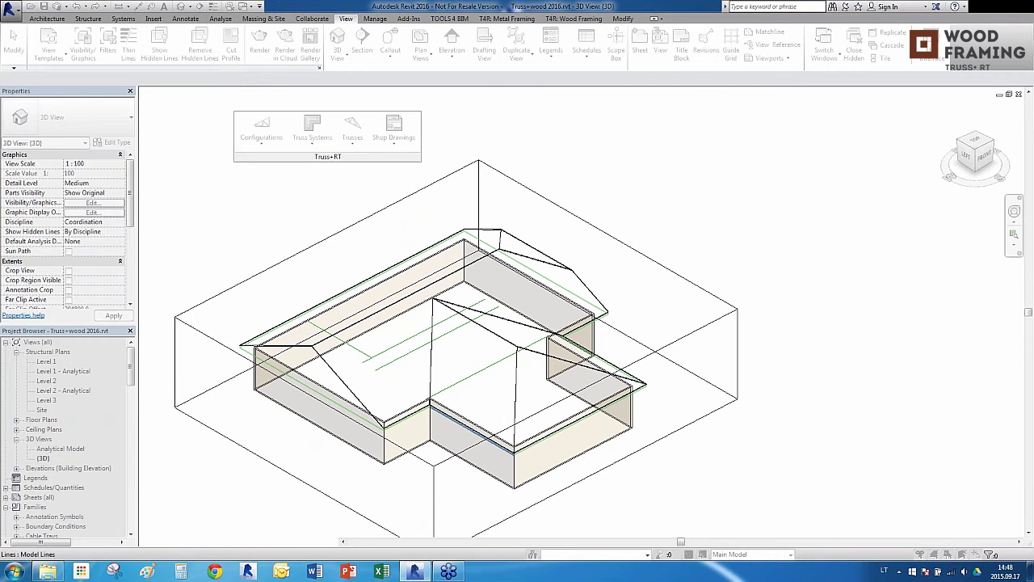
pyautogui.click(461, 426)
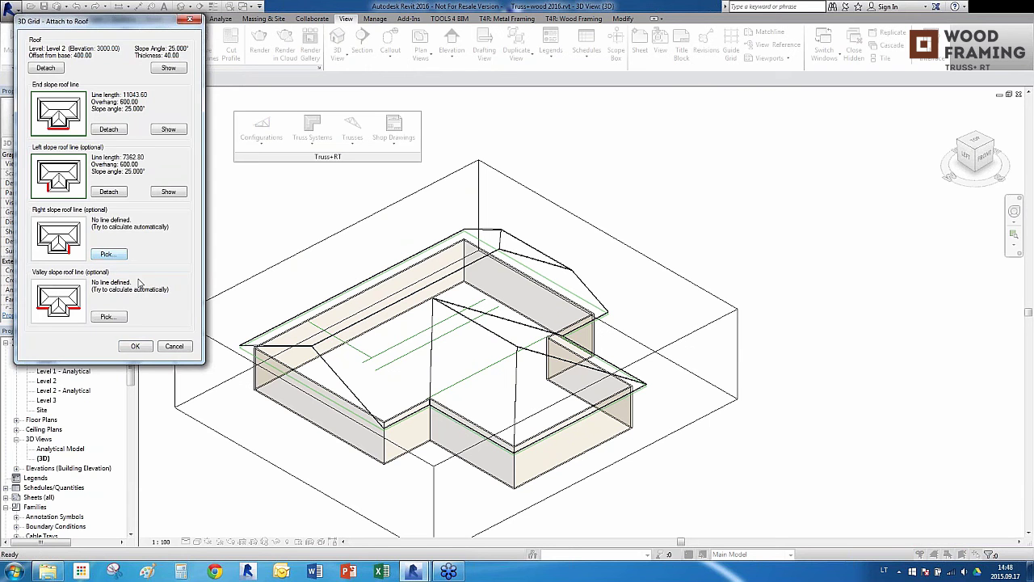
pyautogui.click(108, 254)
pyautogui.click(319, 384)
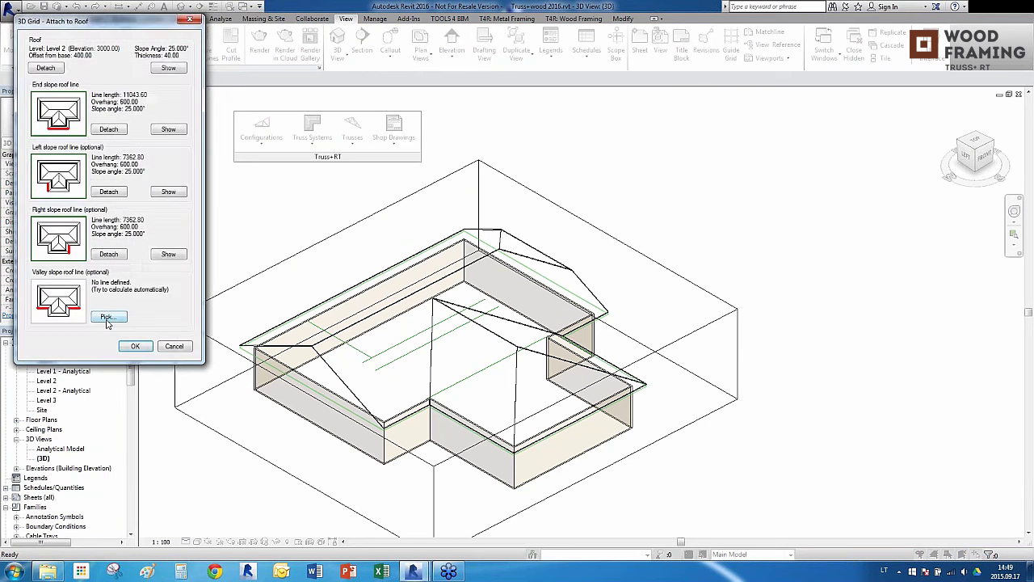
pyautogui.click(110, 317)
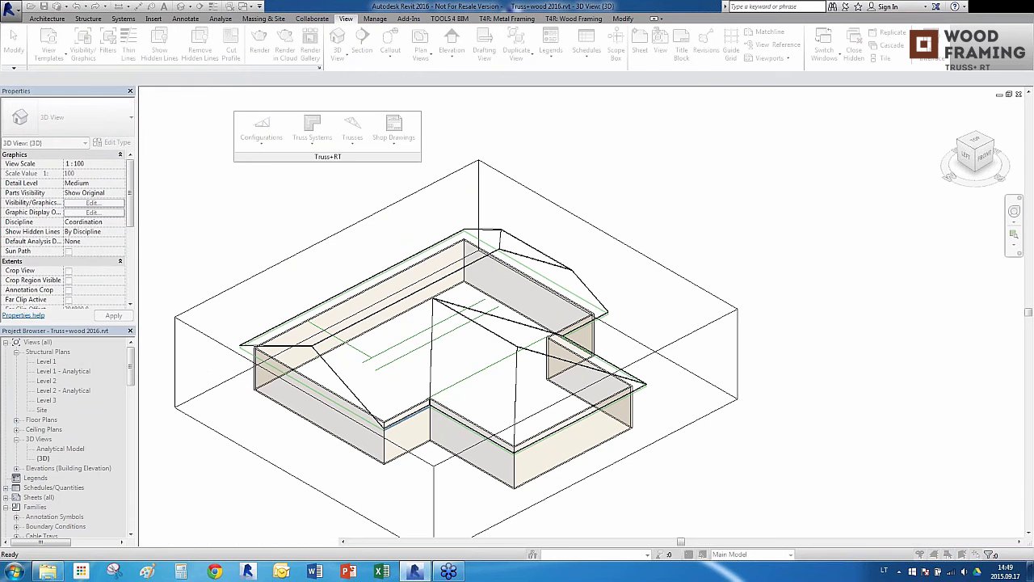
pyautogui.click(407, 418)
pyautogui.click(135, 347)
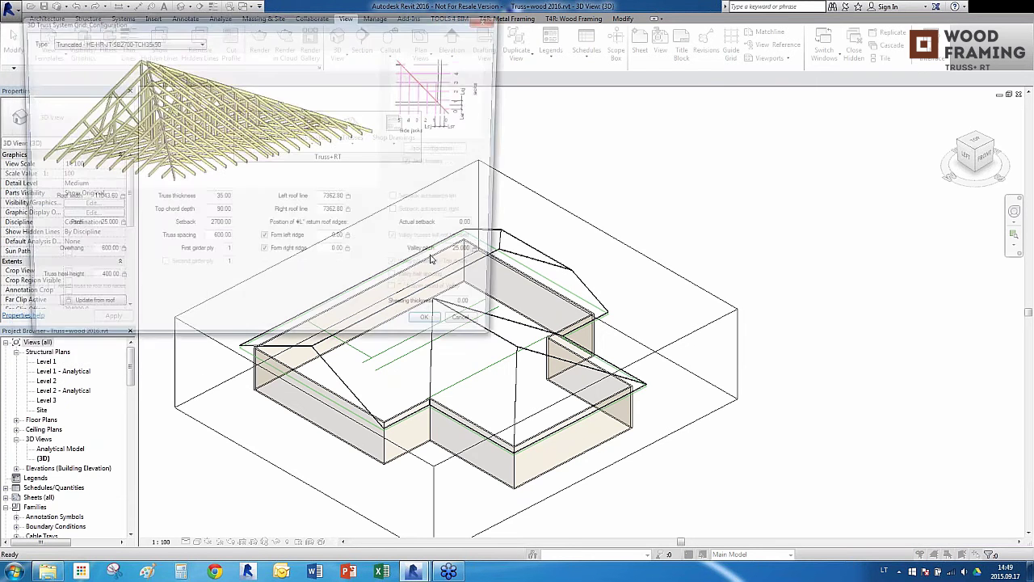
# Create the truss system grid over the front wing using the type Step Down - HE-HG-JT-SB2400-TCH35x90.
pyautogui.click(185, 42)
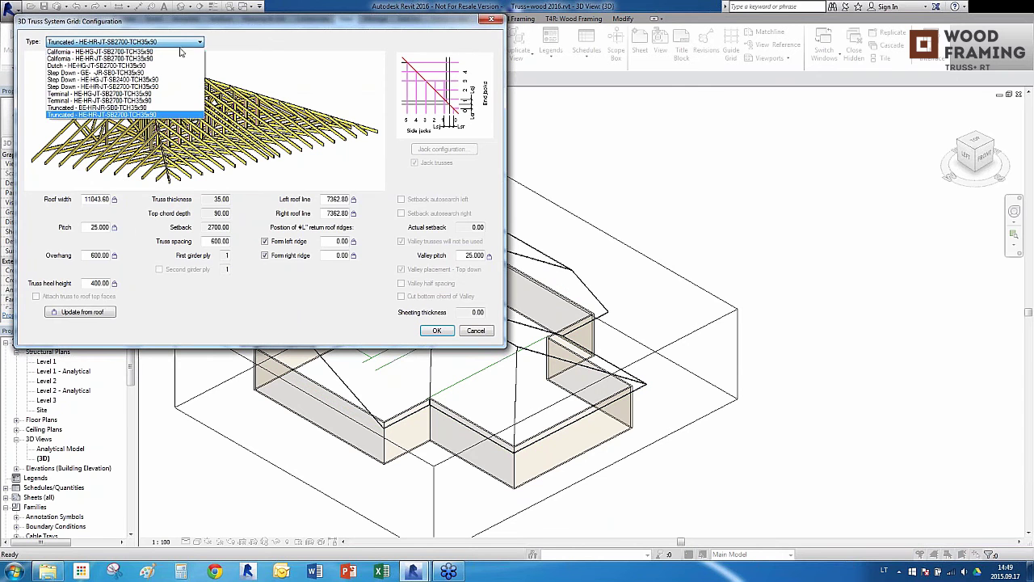
pyautogui.click(179, 59)
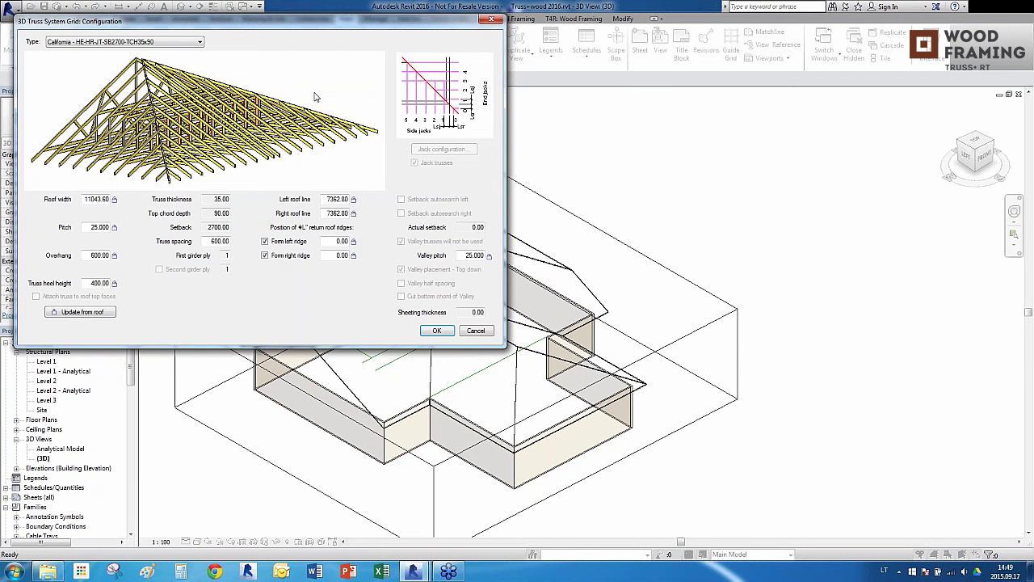
pyautogui.press('Down')
pyautogui.press('Down')
pyautogui.press('Down')
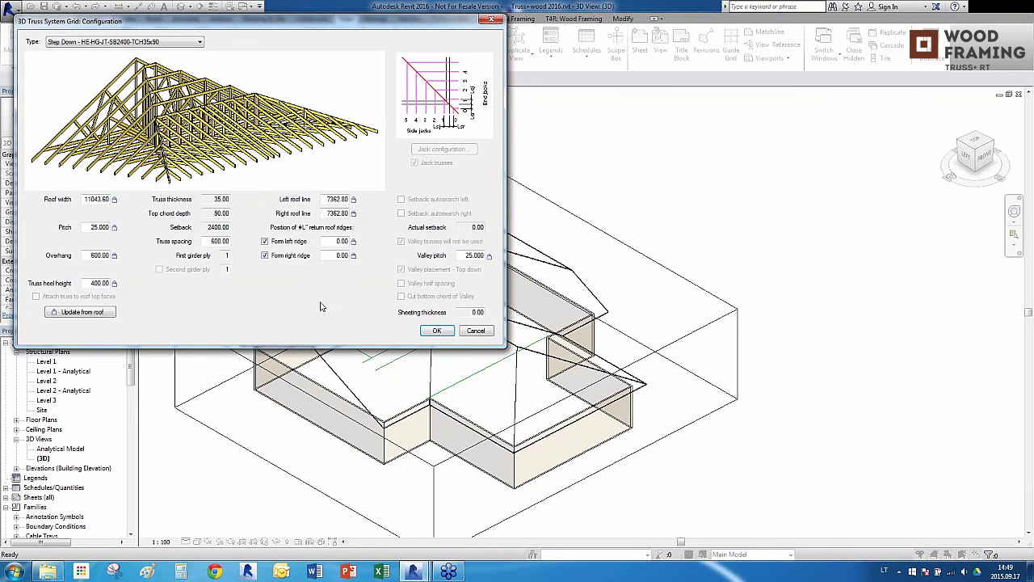
pyautogui.click(437, 330)
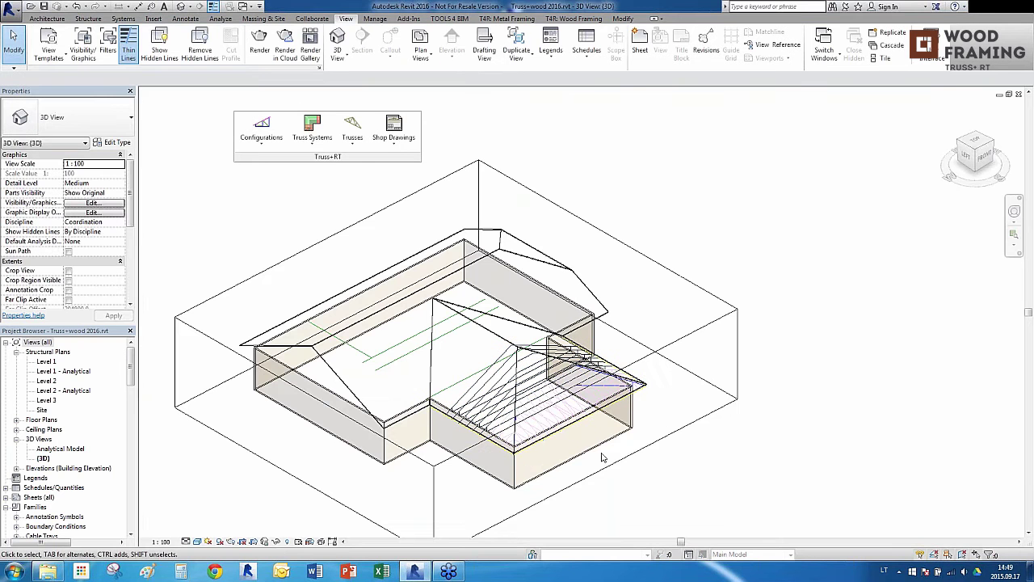
pyautogui.scroll(2, 533, 458)
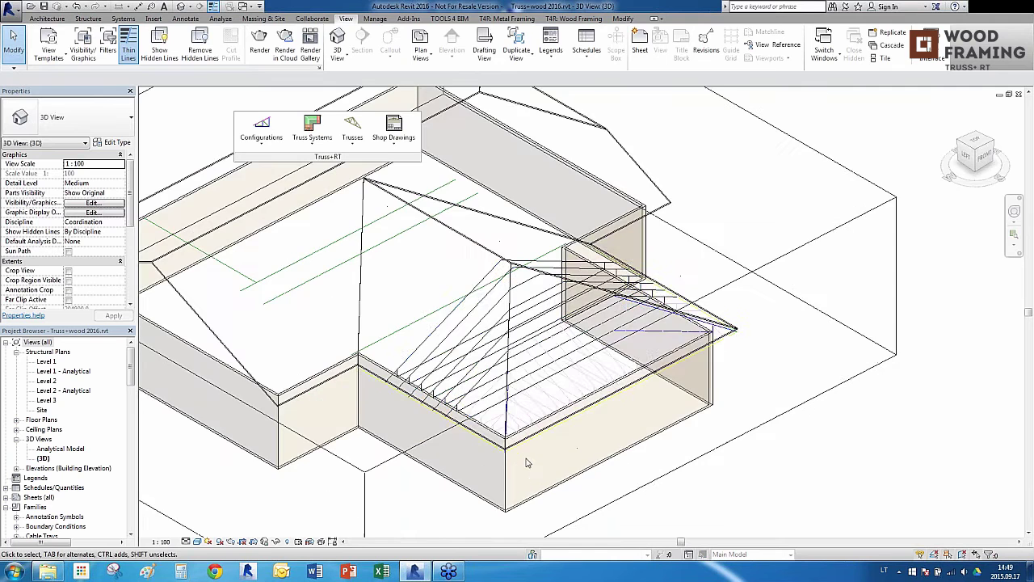
# Inspect the new truss system grid over the front wing from a closer and a wider 3D view.
pyautogui.click(476, 401)
pyautogui.keyDown('shift'); pyautogui.moveTo(476, 401); pyautogui.dragTo(499, 390, button='middle'); pyautogui.keyUp('shift')
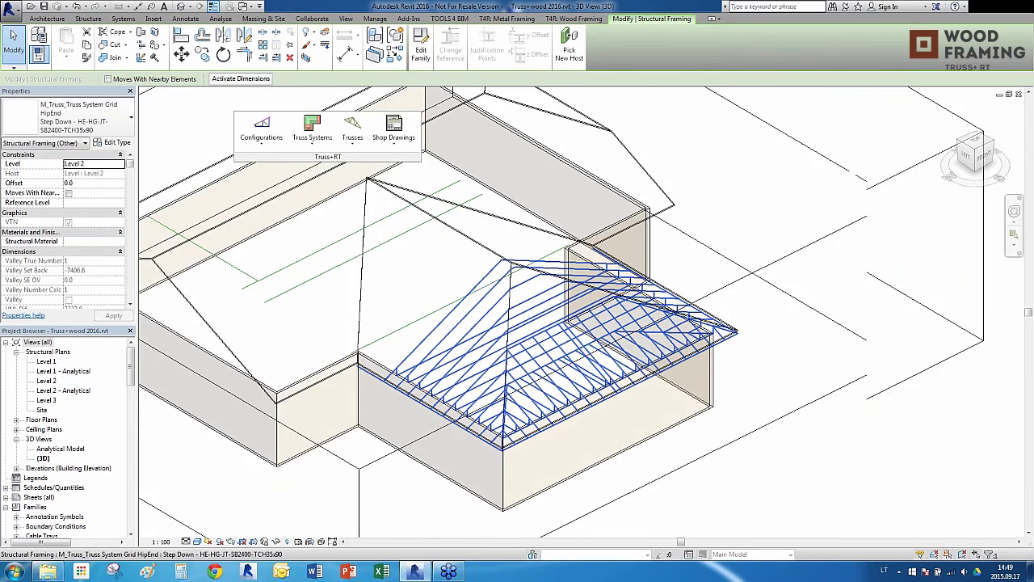
pyautogui.scroll(2, 633, 413)
pyautogui.moveTo(615, 437)
pyautogui.keyDown('shift'); pyautogui.mouseDown(button='middle')
pyautogui.moveTo(593, 438)
pyautogui.moveTo(617, 445)
pyautogui.mouseUp(button='middle'); pyautogui.keyUp('shift')
pyautogui.scroll(-3, 620, 449)
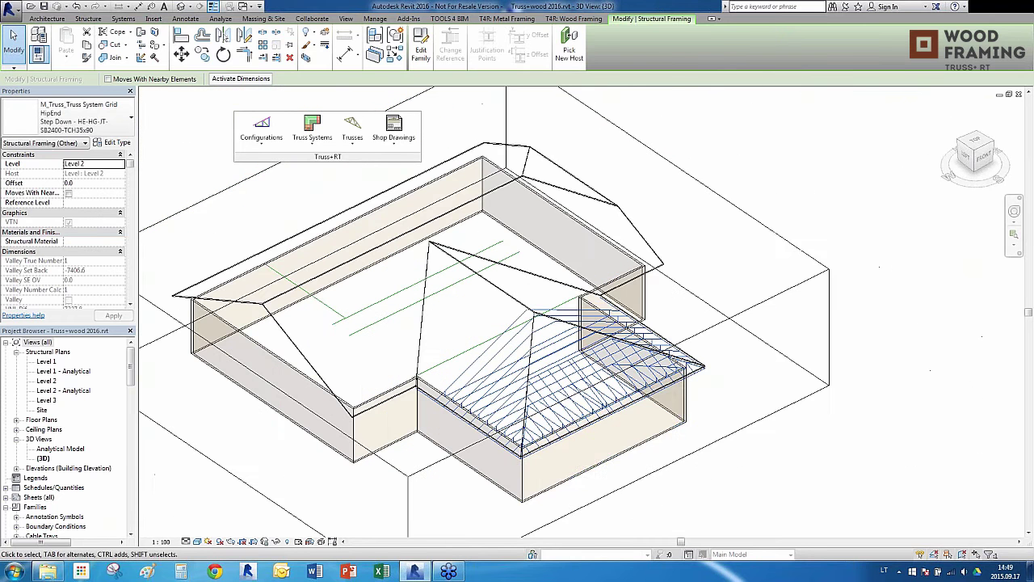
pyautogui.keyDown('shift'); pyautogui.moveTo(600, 451); pyautogui.dragTo(525, 395, button='middle'); pyautogui.keyUp('shift')
pyautogui.click(729, 396)
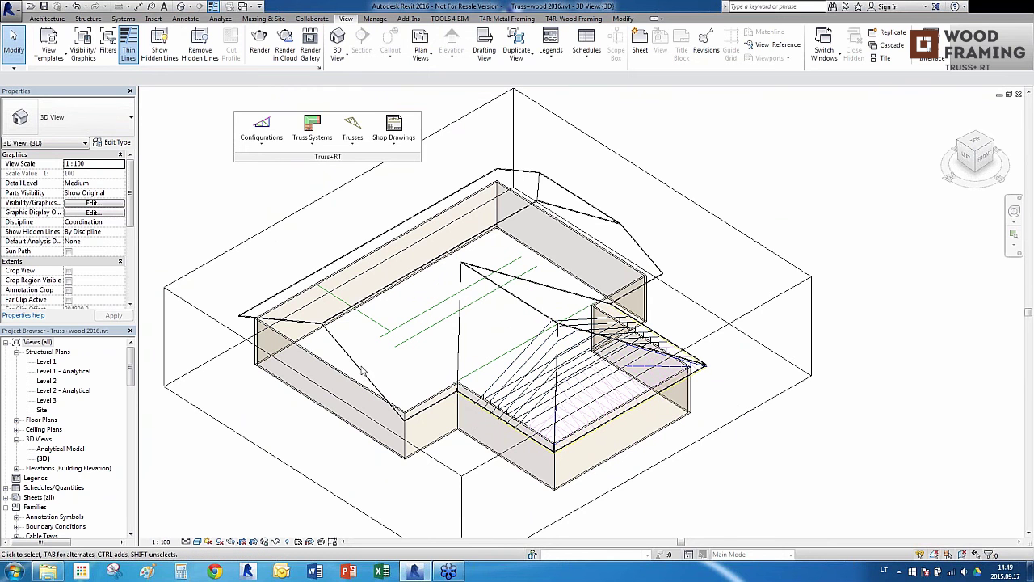
# Start another truss system grid on the house roof and assign the main roof's gable-end edge as its end slope line.
pyautogui.click(312, 131)
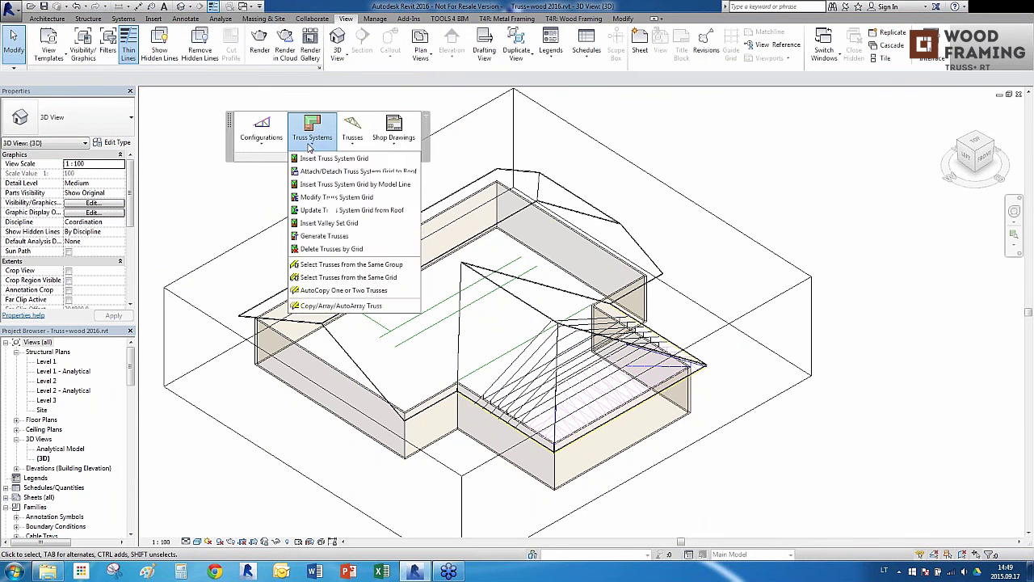
pyautogui.click(245, 315)
pyautogui.click(311, 129)
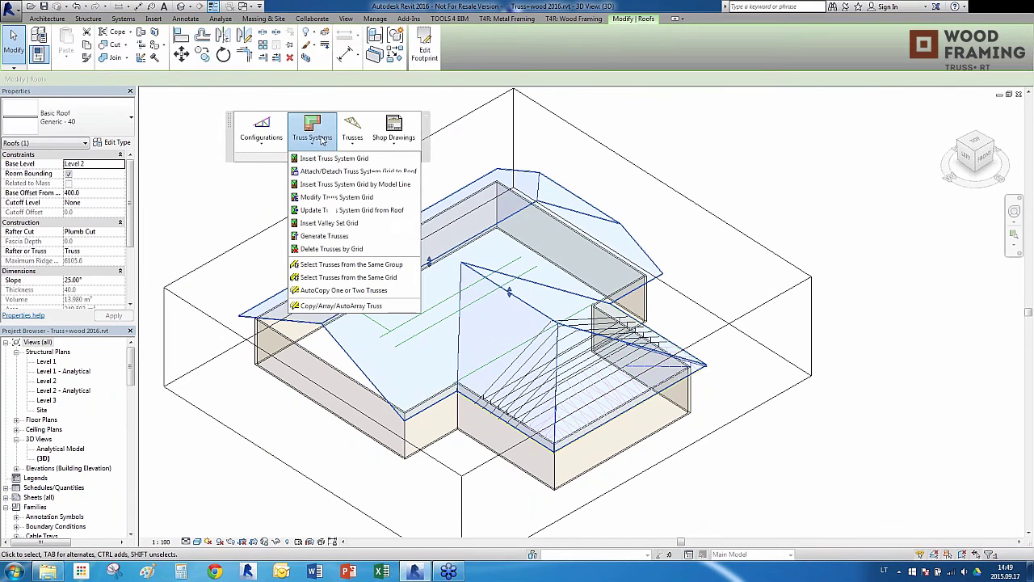
pyautogui.click(328, 161)
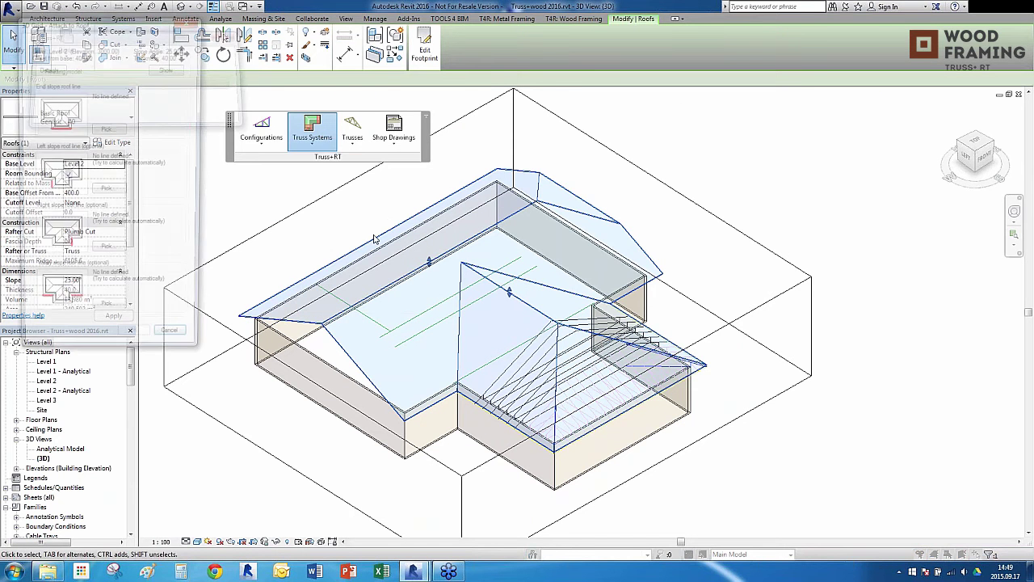
pyautogui.click(117, 132)
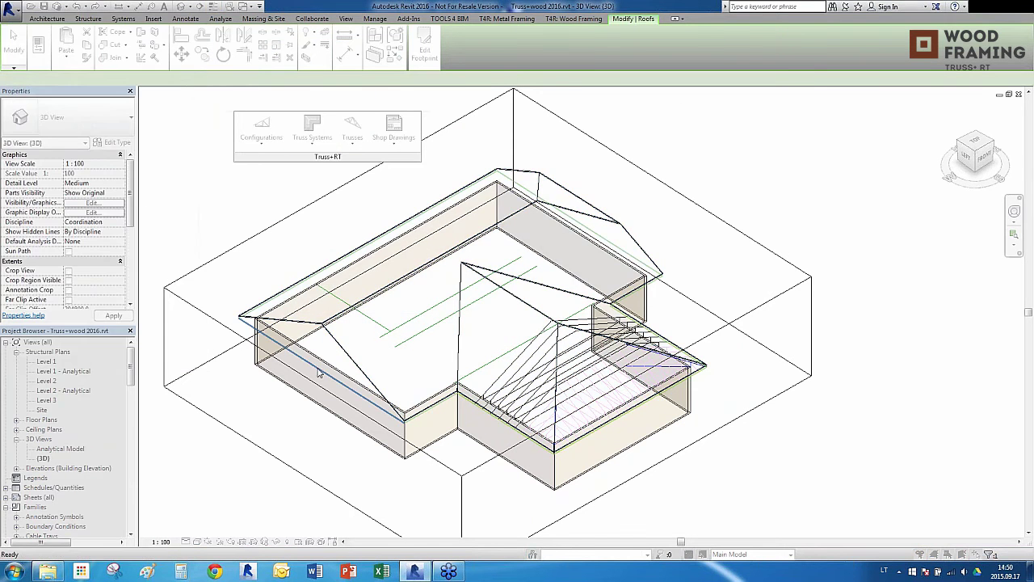
pyautogui.click(318, 372)
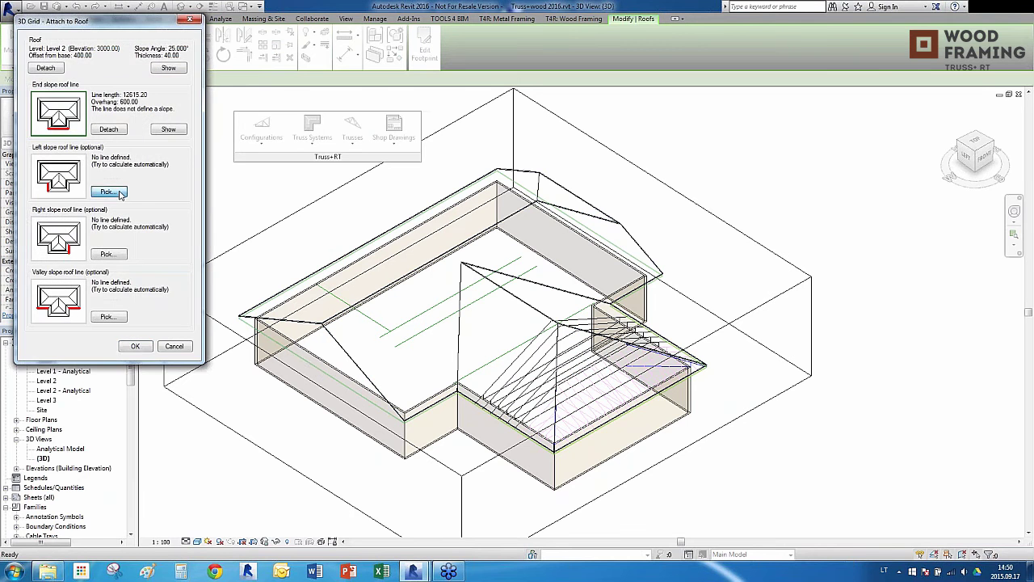
# Assign the long rear, short front and adjoining front-wing edges as left, right and valley slope lines, and create the Step Down - GE- -JR-SB0-TCH35x90 grid.
pyautogui.click(107, 191)
pyautogui.click(283, 291)
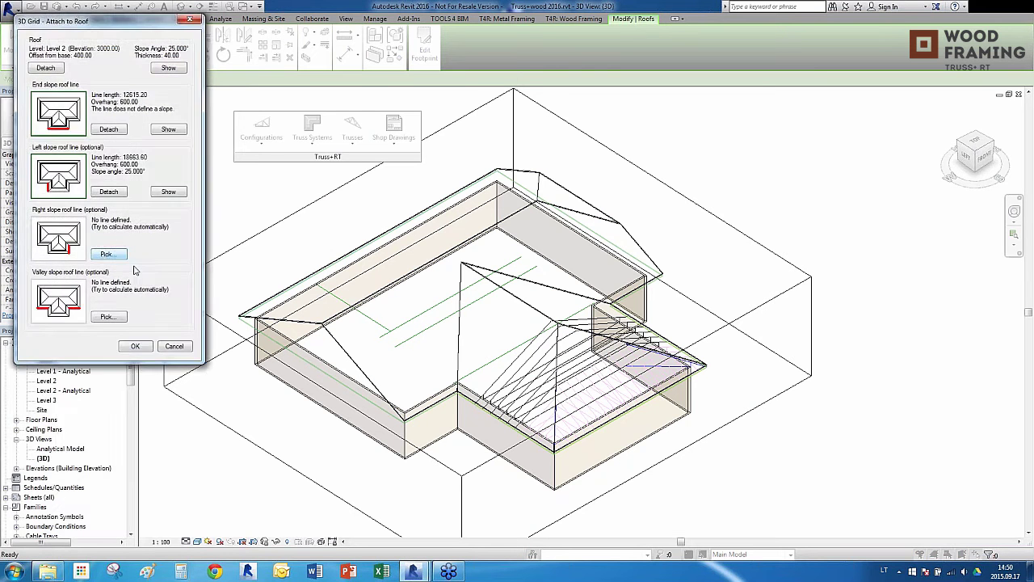
pyautogui.click(108, 253)
pyautogui.click(406, 414)
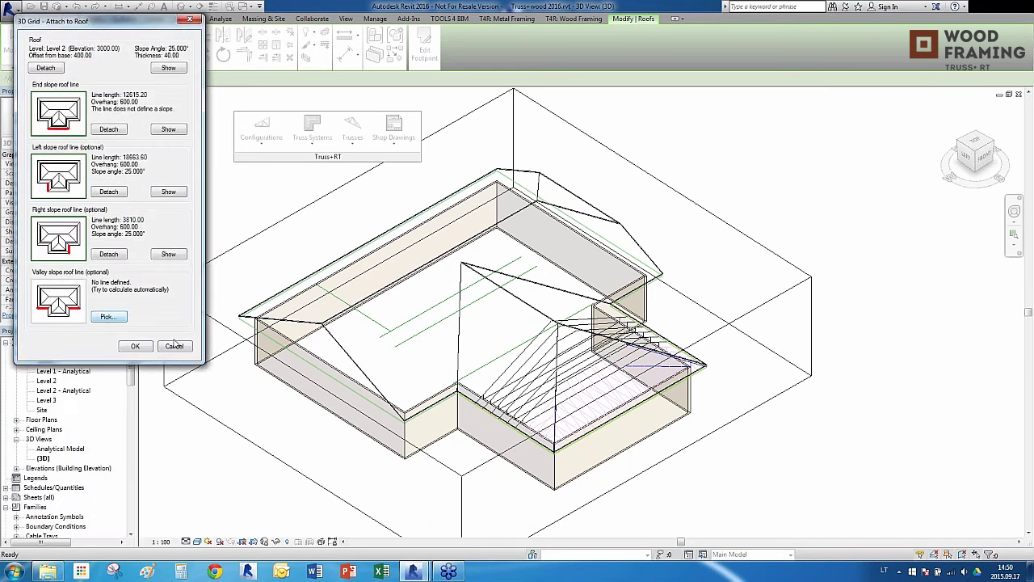
pyautogui.click(109, 314)
pyautogui.click(350, 295)
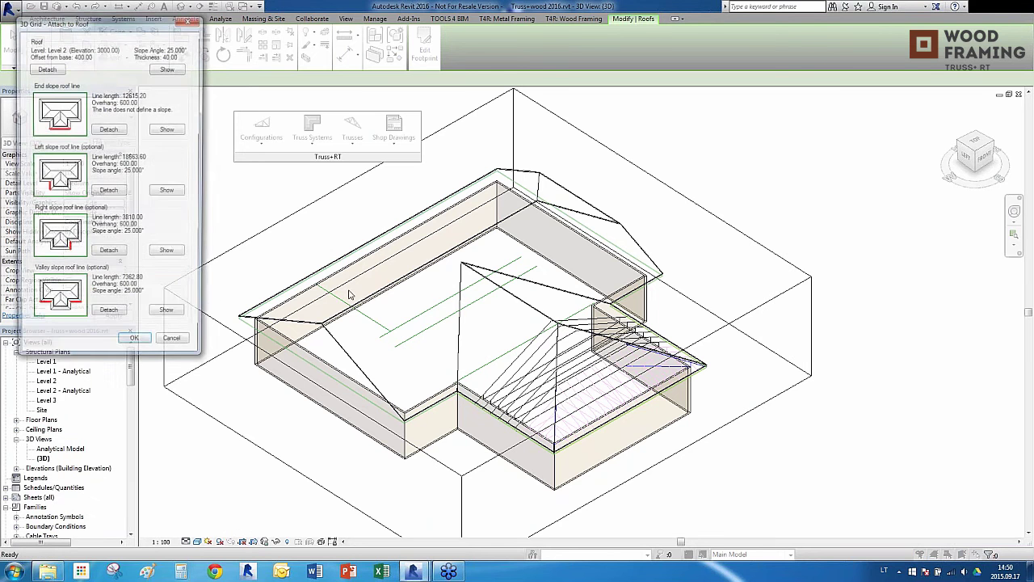
pyautogui.click(135, 346)
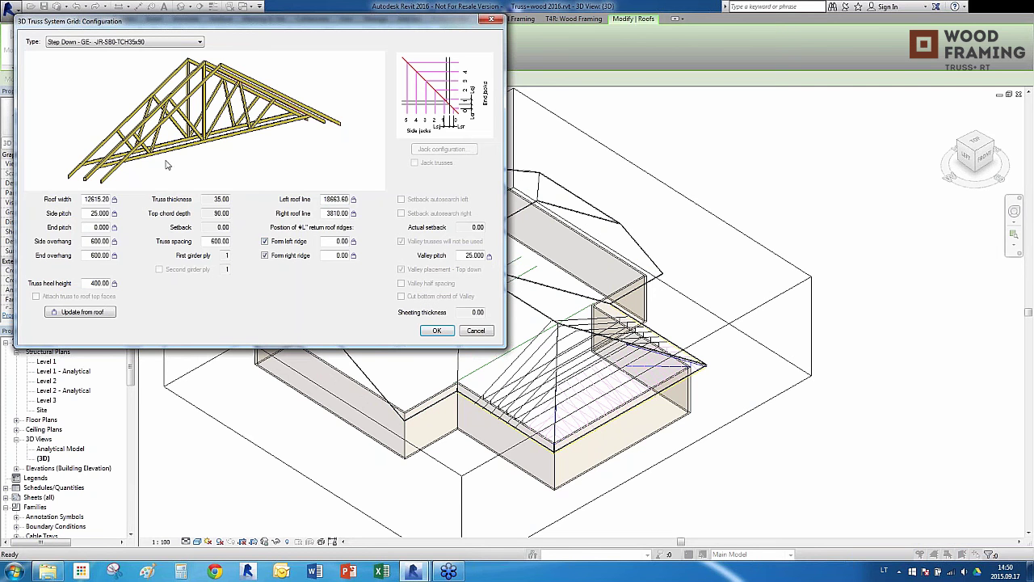
pyautogui.click(440, 331)
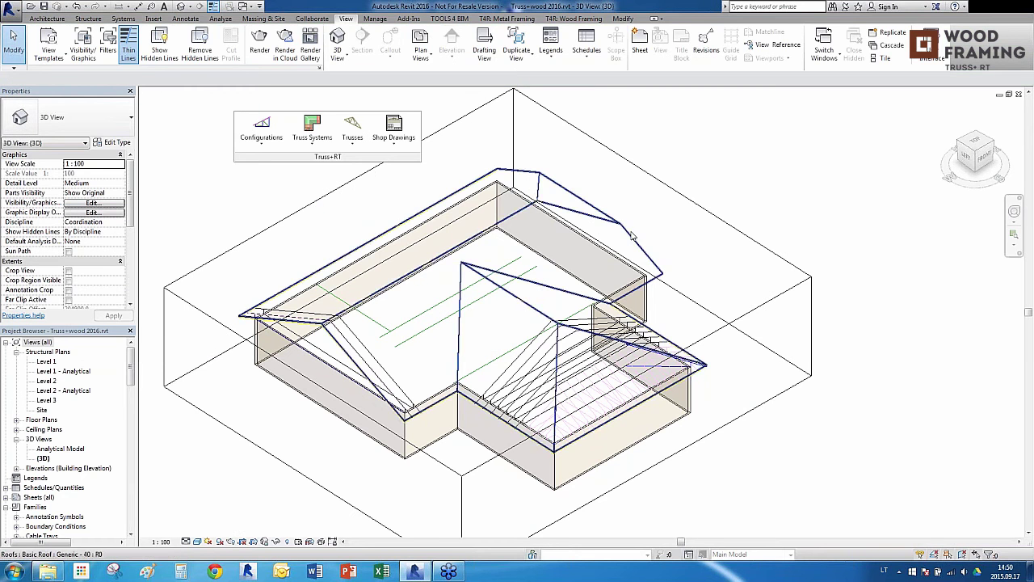
# Start a third truss system grid attached to the house roof, with the main roof's opposite end edge as the end slope line.
pyautogui.click(327, 140)
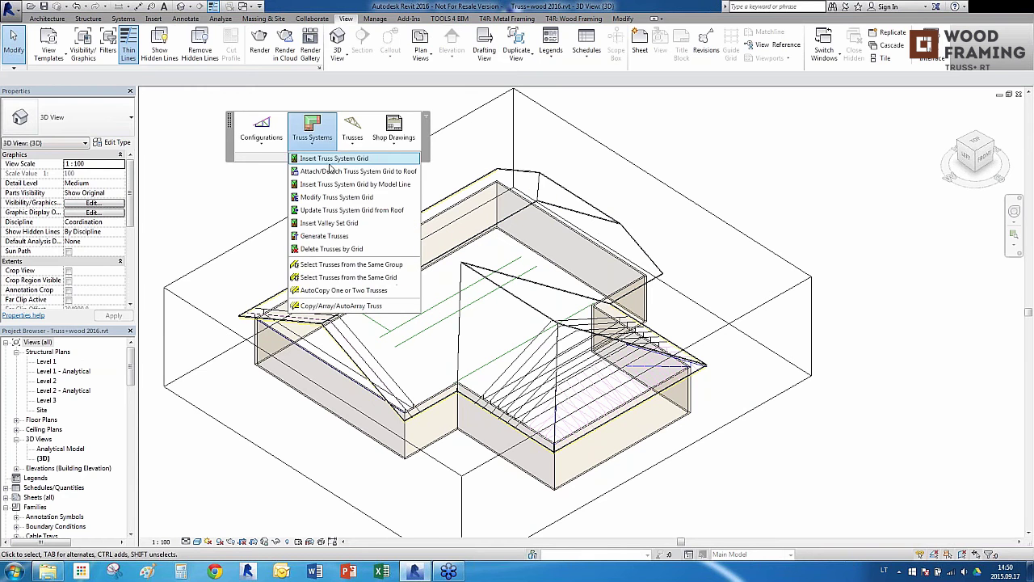
pyautogui.click(332, 170)
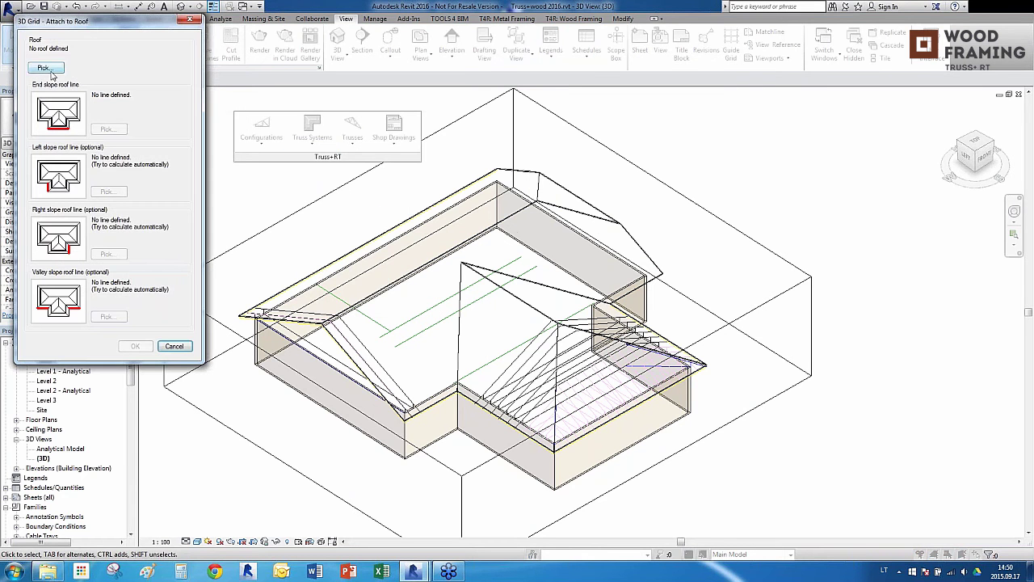
pyautogui.click(46, 68)
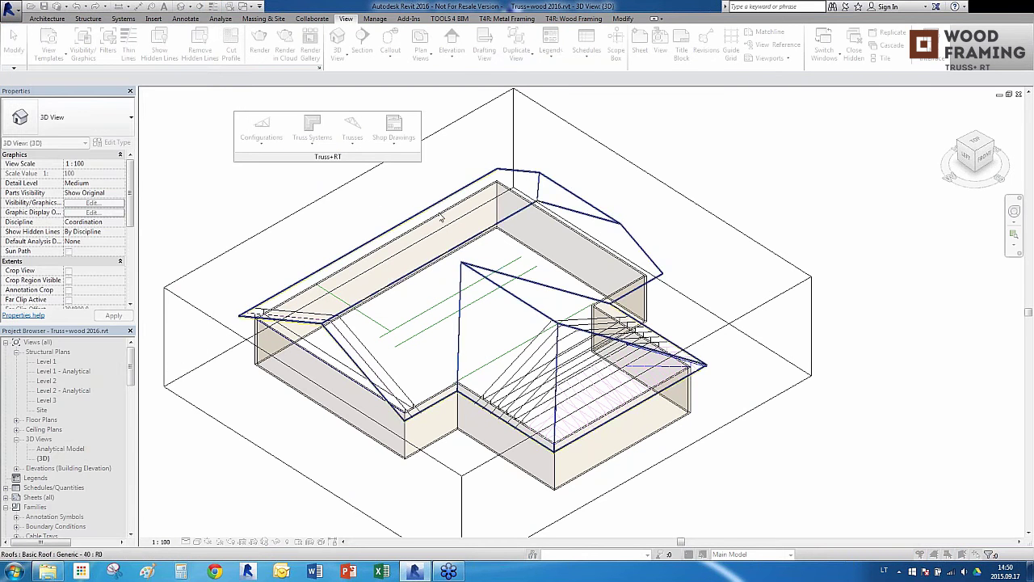
pyautogui.click(510, 178)
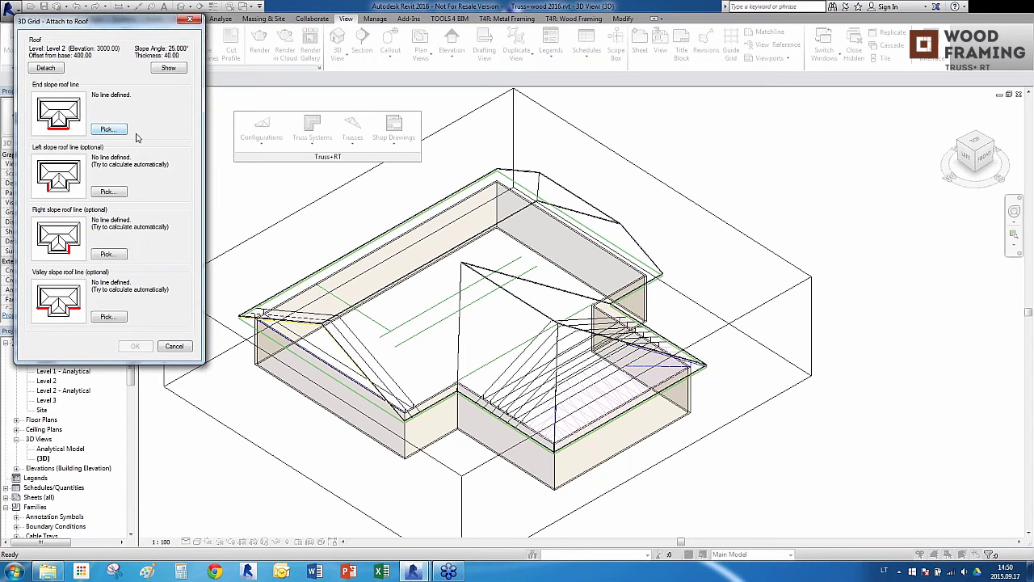
pyautogui.click(121, 132)
pyautogui.click(549, 204)
# Assign the short front edge, long rear edge and adjoining front-wing edge as the third grid's left, right and valley slope lines.
pyautogui.click(120, 194)
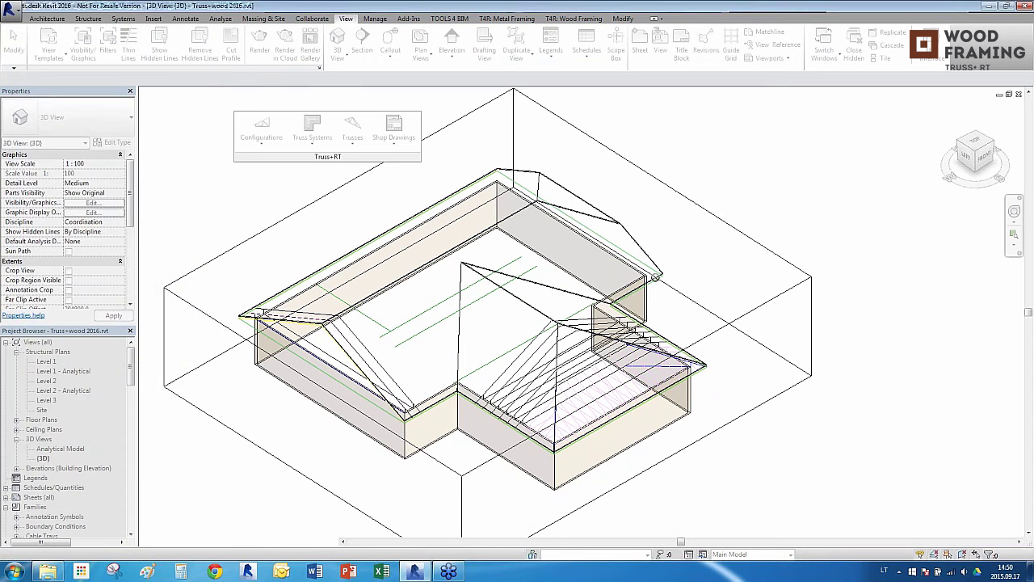
pyautogui.click(655, 277)
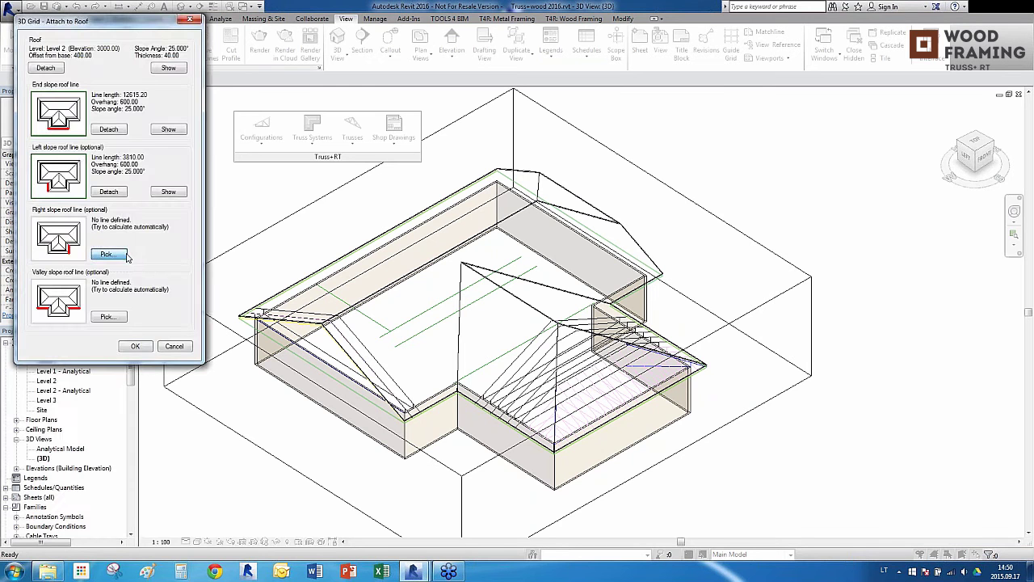
pyautogui.click(126, 255)
pyautogui.click(364, 245)
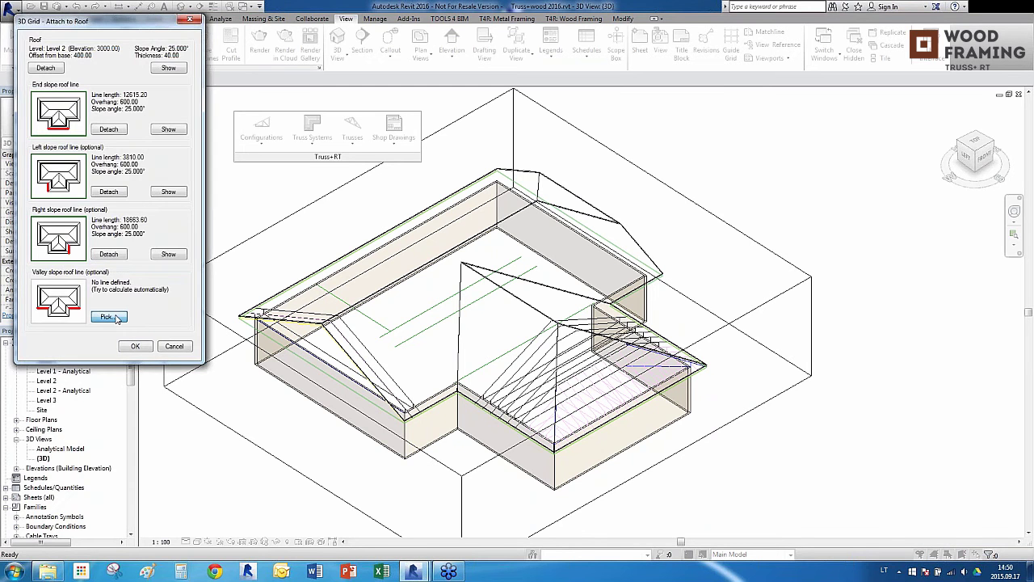
pyautogui.click(115, 317)
pyautogui.click(615, 313)
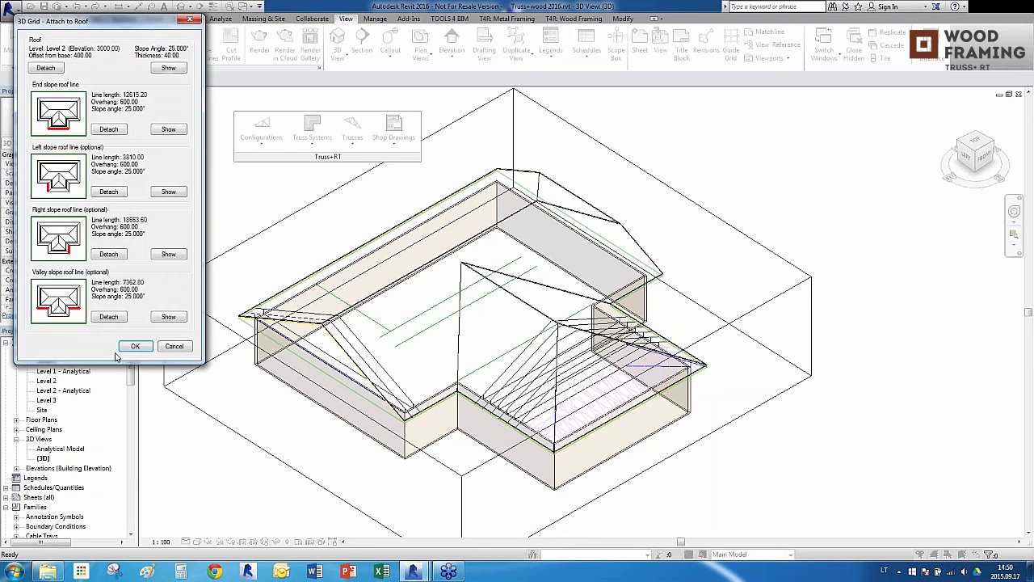
# Create the grid at the main roof's far end using the type Truncated - BE-HR-JR-SB0-TCH35x90.
pyautogui.click(134, 347)
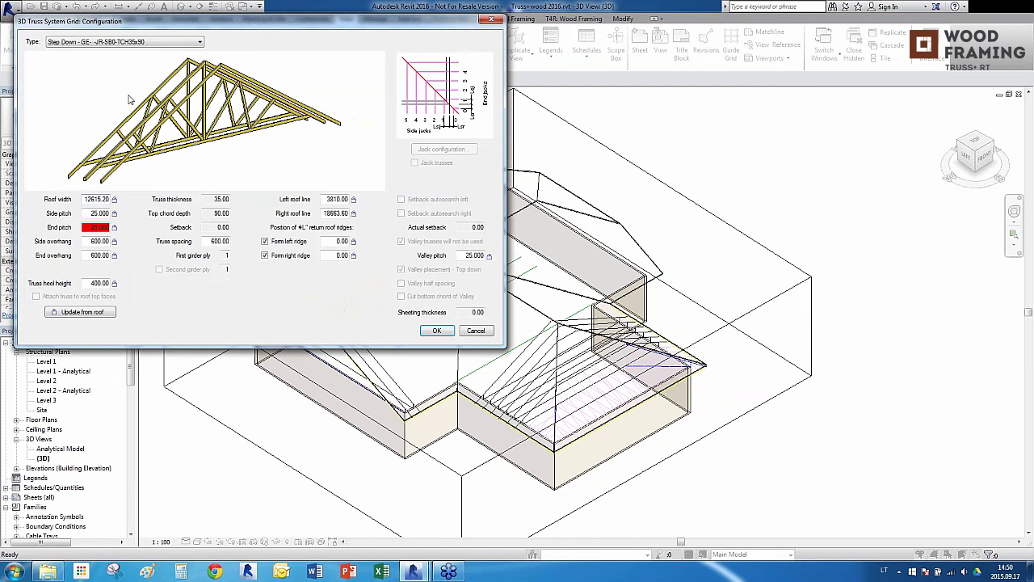
pyautogui.click(165, 42)
pyautogui.click(165, 58)
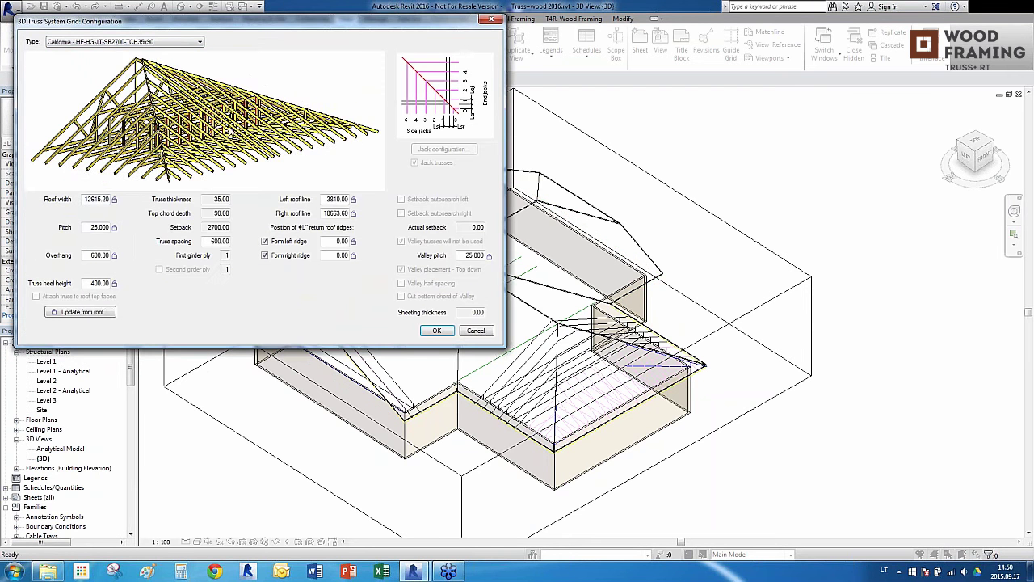
pyautogui.press('Down')
pyautogui.press('Down')
pyautogui.press('Down')
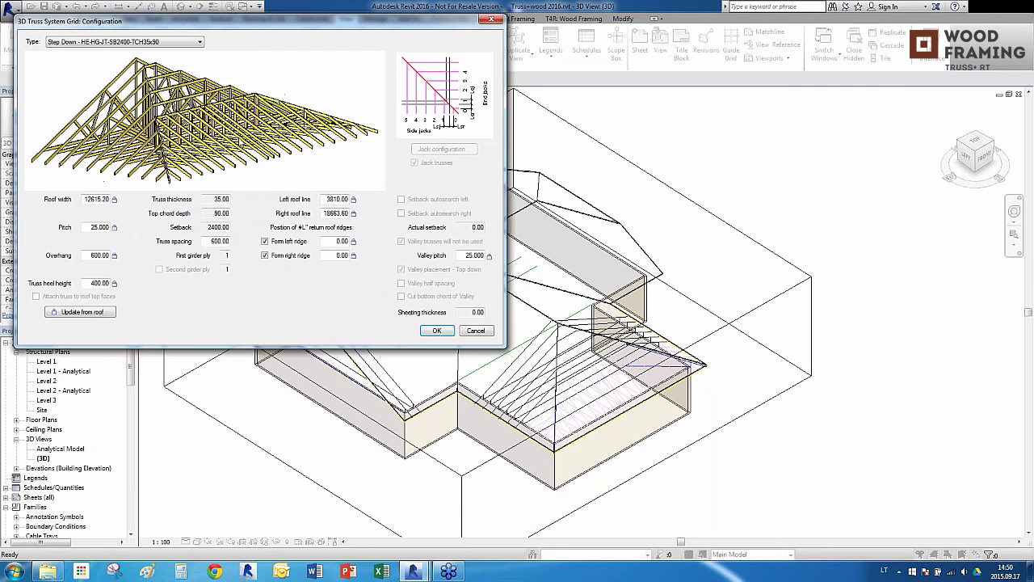
pyautogui.press('Down')
pyautogui.press('Down')
pyautogui.press('Down')
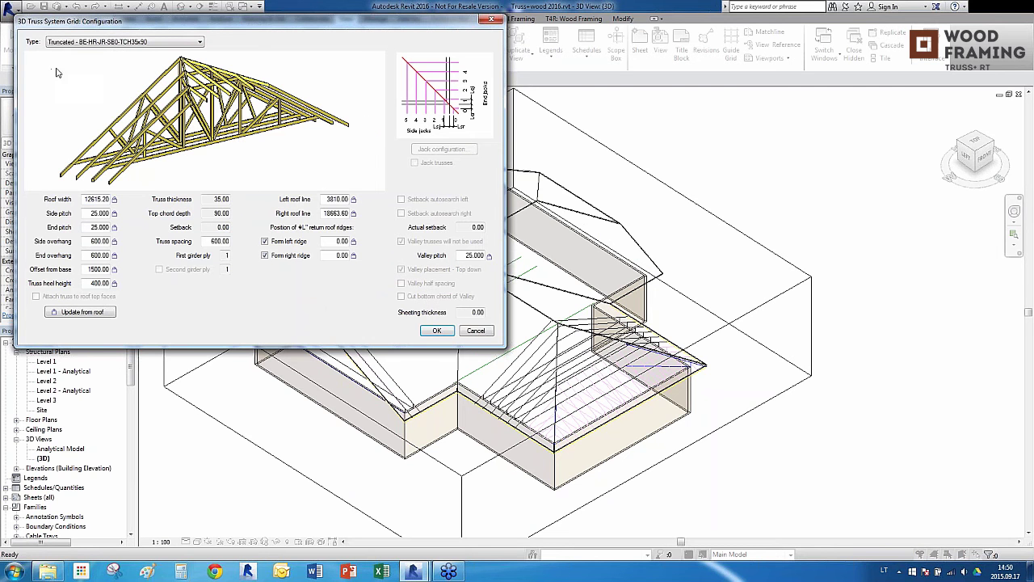
pyautogui.click(437, 331)
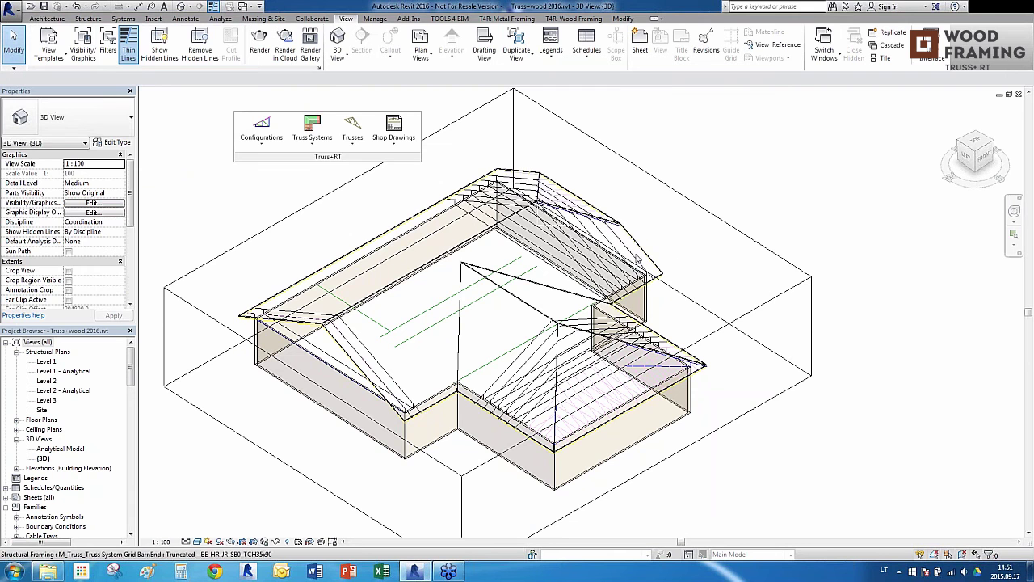
# Review the common truss types and generate the front wing grid's trusses, using M_Truss_Common Truss Double Howe_1L+1R : W35_TCH90_VW90_DW90_BCH90 for common trusses.
pyautogui.keyDown('shift'); pyautogui.moveTo(566, 282); pyautogui.dragTo(743, 302, button='middle'); pyautogui.keyUp('shift')
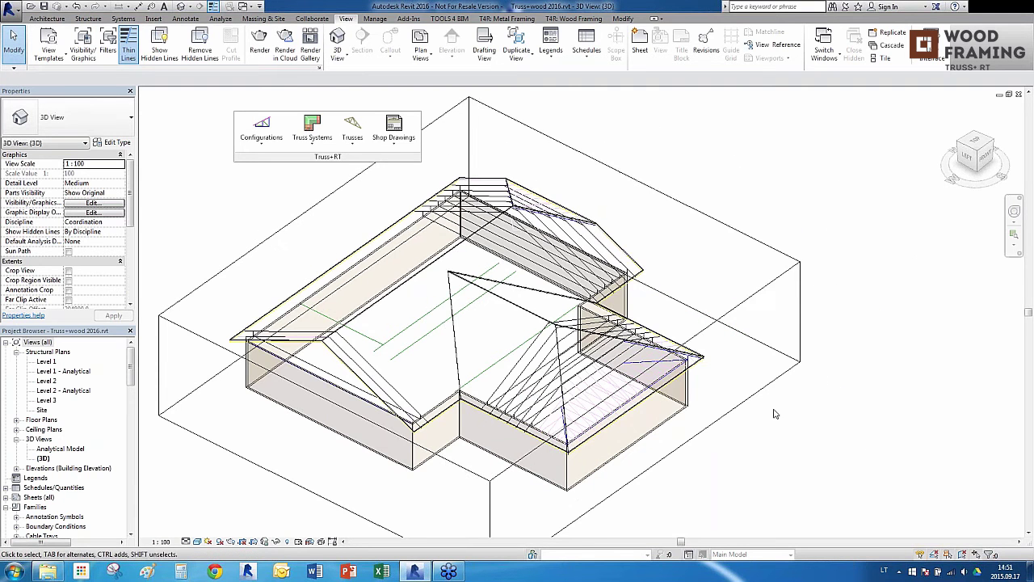
pyautogui.scroll(1, 773, 414)
pyautogui.click(508, 400)
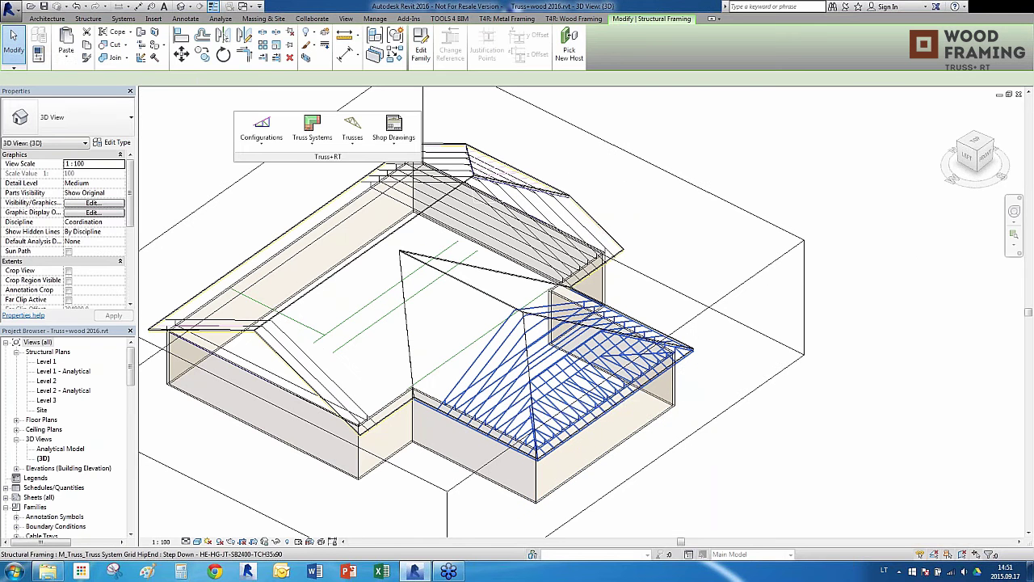
pyautogui.click(312, 135)
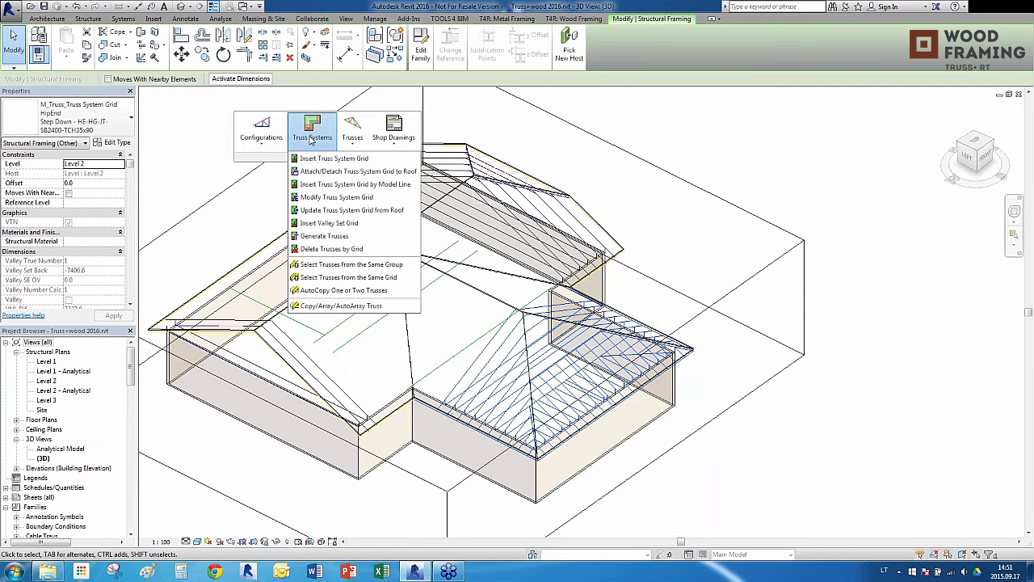
pyautogui.click(315, 235)
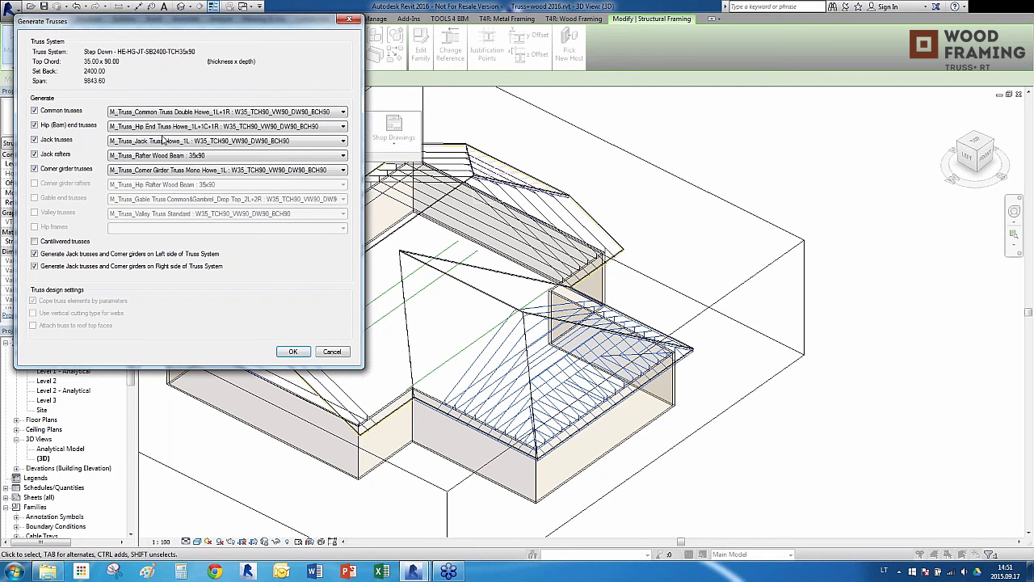
pyautogui.click(144, 113)
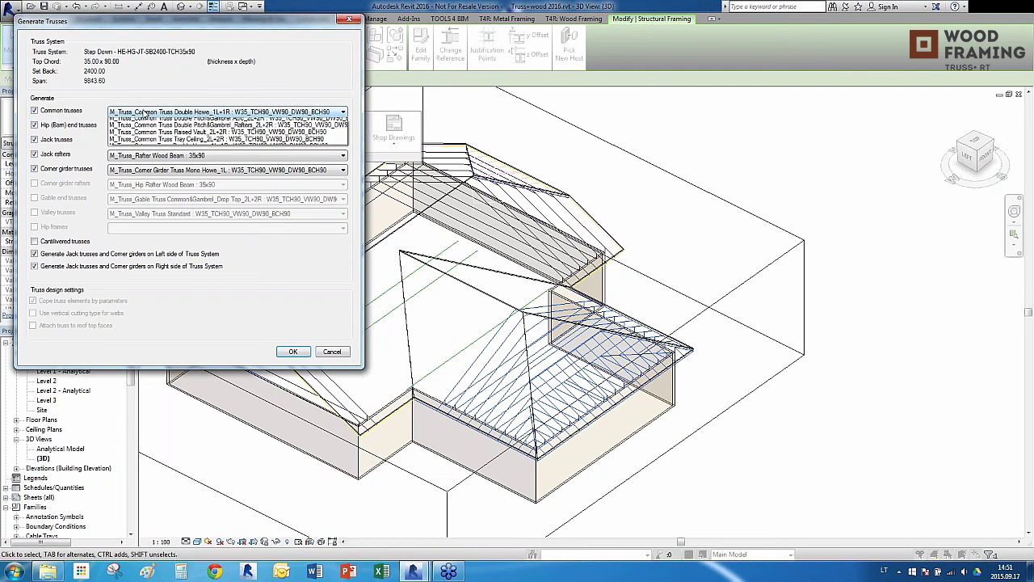
pyautogui.click(220, 92)
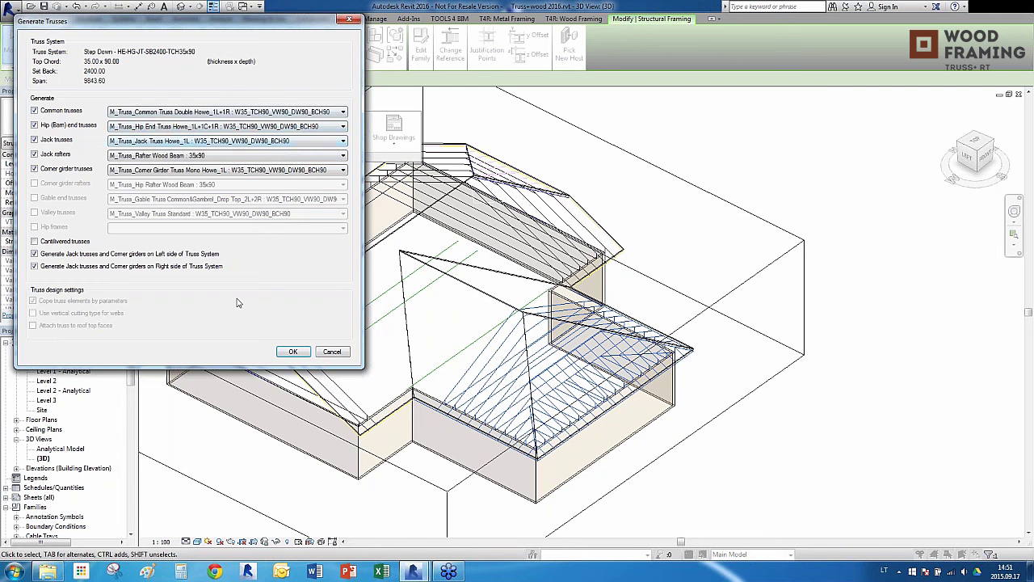
pyautogui.click(311, 113)
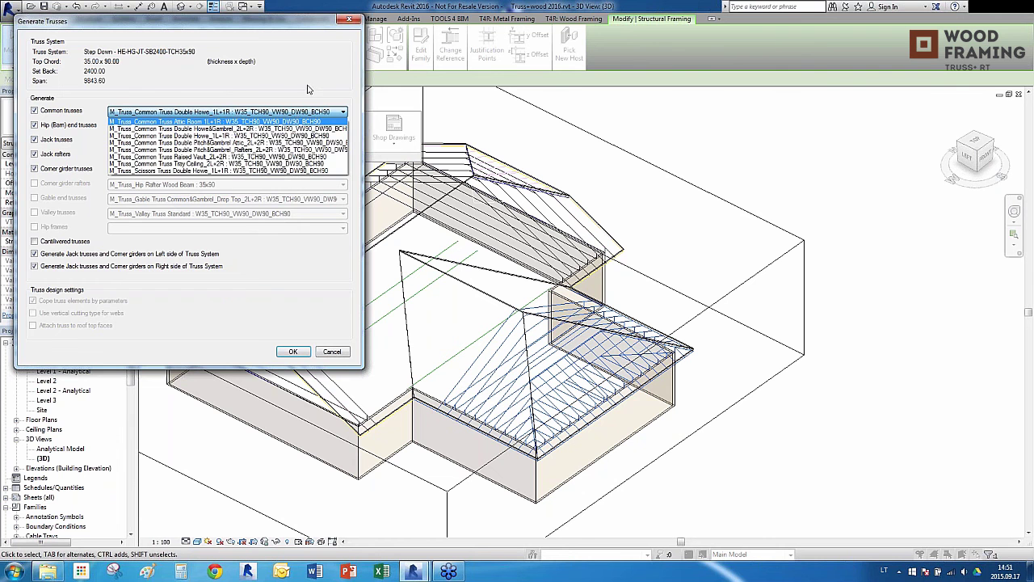
pyautogui.click(307, 88)
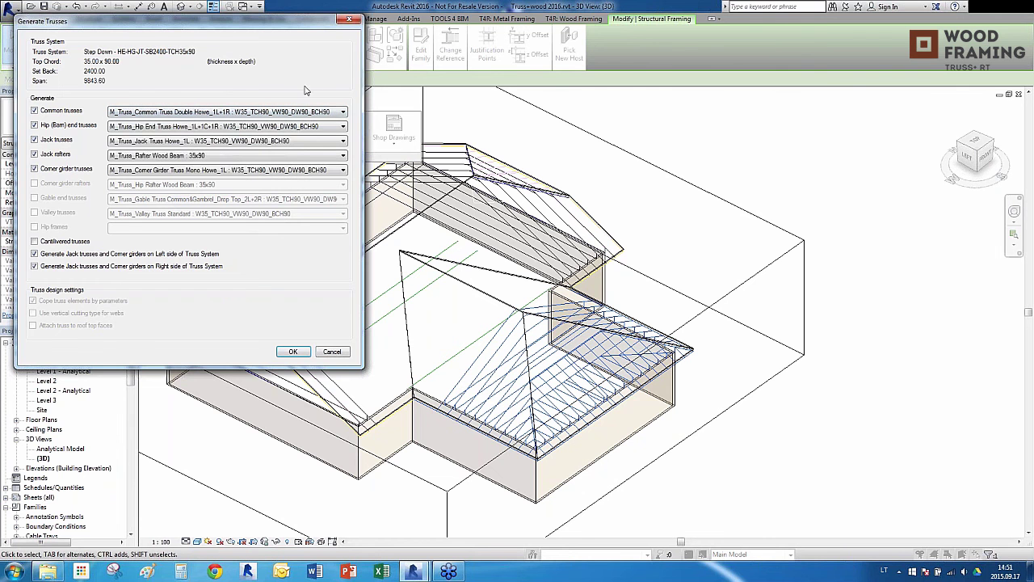
pyautogui.click(292, 352)
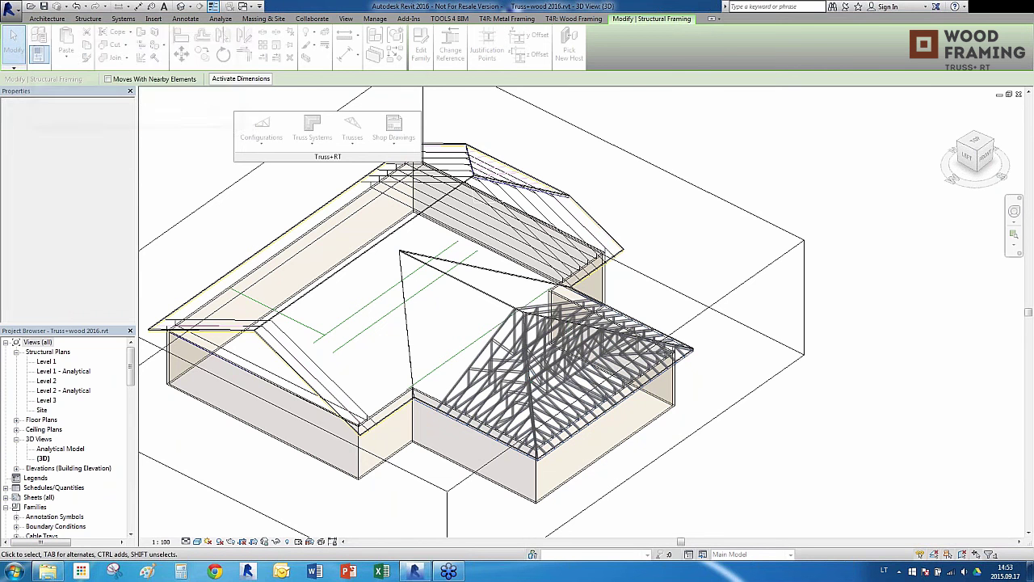
# Examine the generated trusses of the front wing, checking the hip end's top chords, webs and jack trusses from close up.
pyautogui.click(705, 369)
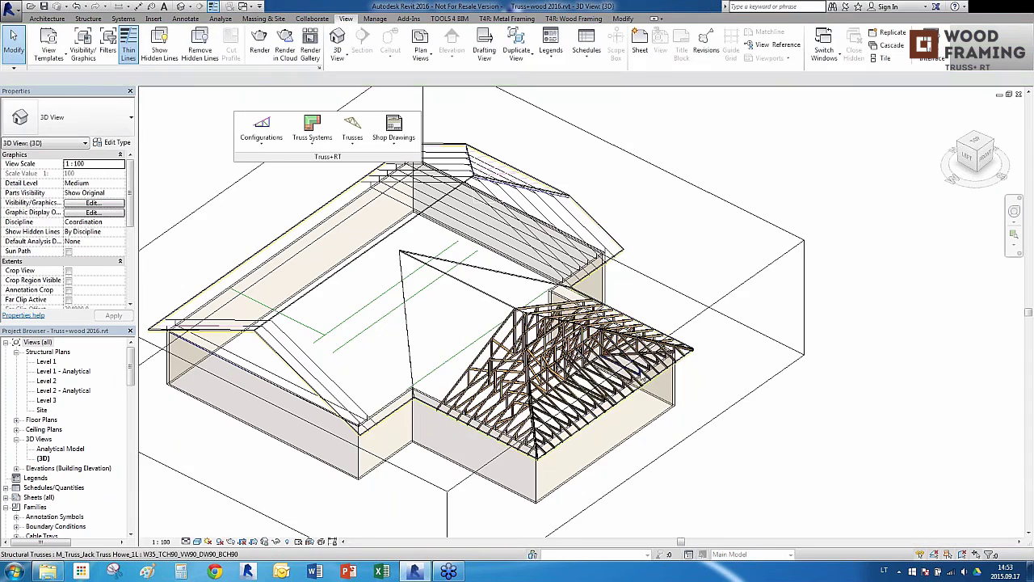
pyautogui.scroll(5, 666, 376)
pyautogui.scroll(6, 567, 320)
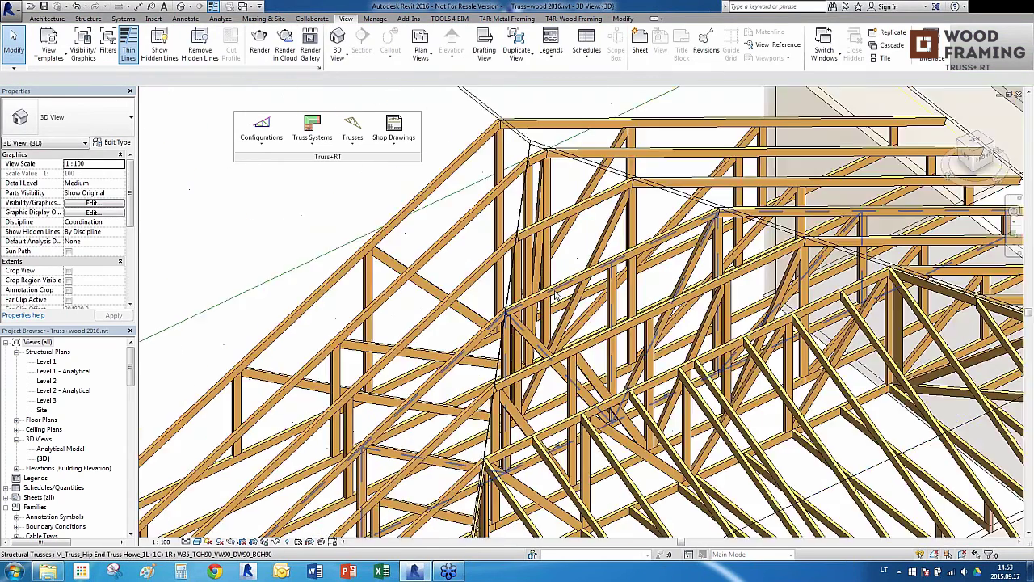
pyautogui.scroll(-5, 547, 253)
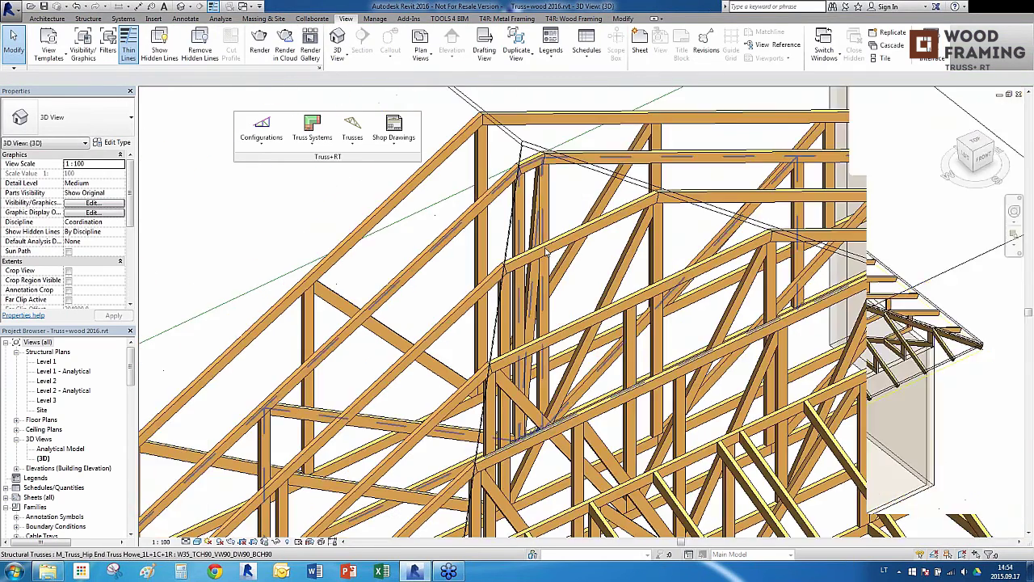
pyautogui.scroll(3, 632, 314)
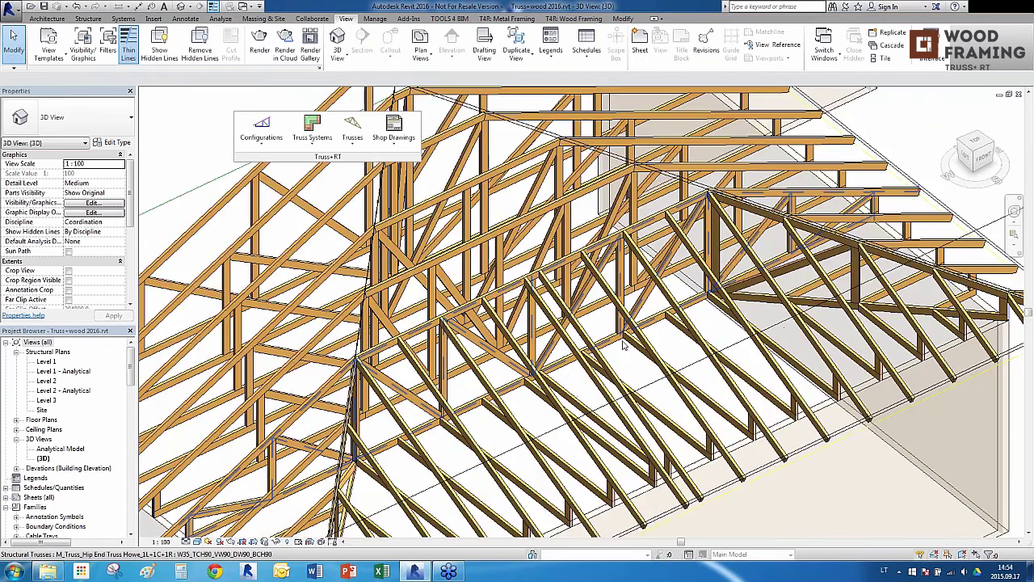
pyautogui.scroll(3, 624, 343)
pyautogui.scroll(-4, 605, 316)
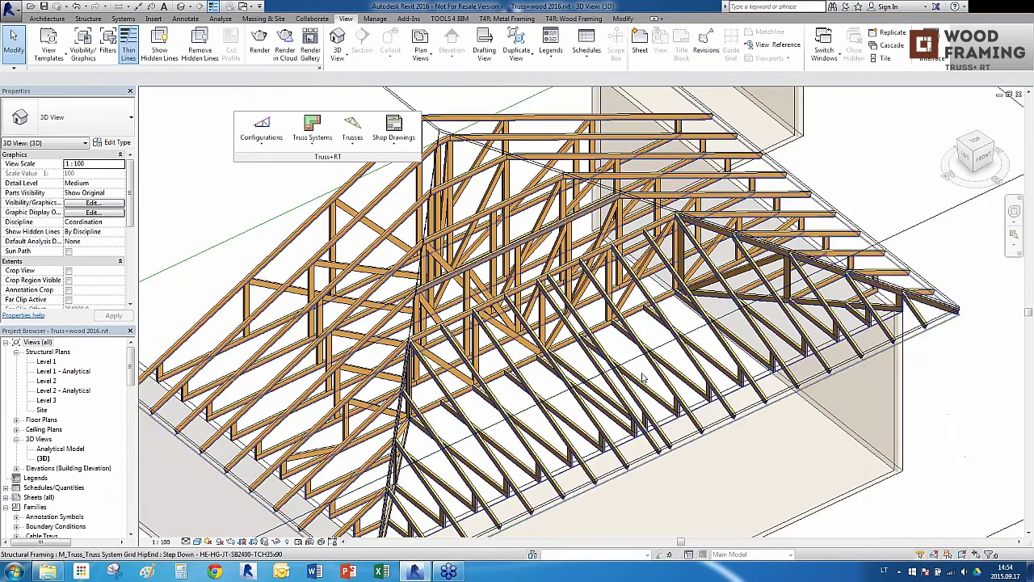
pyautogui.scroll(-1, 631, 362)
pyautogui.scroll(5, 631, 363)
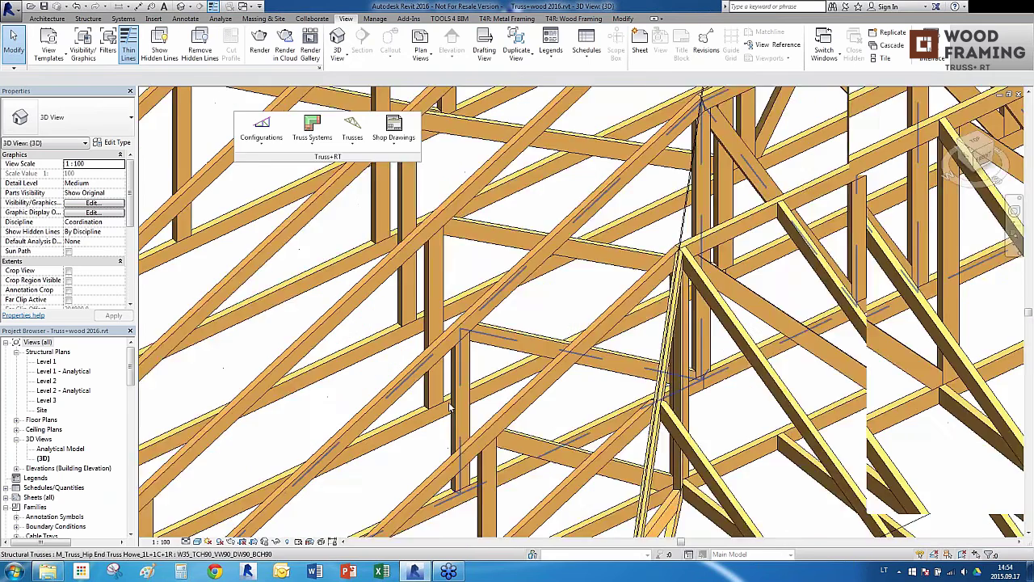
pyautogui.scroll(-4, 458, 368)
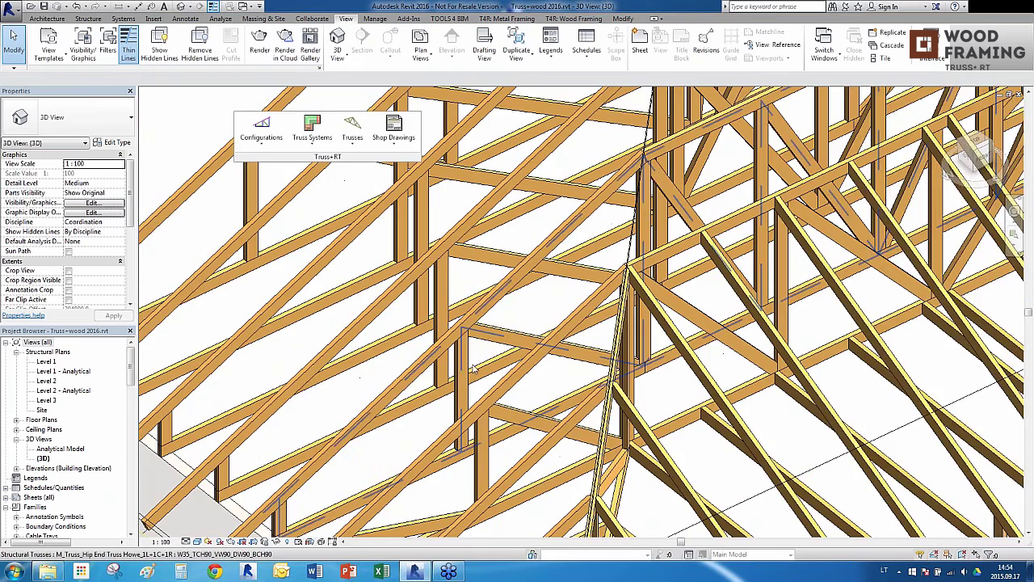
pyautogui.scroll(-6, 397, 368)
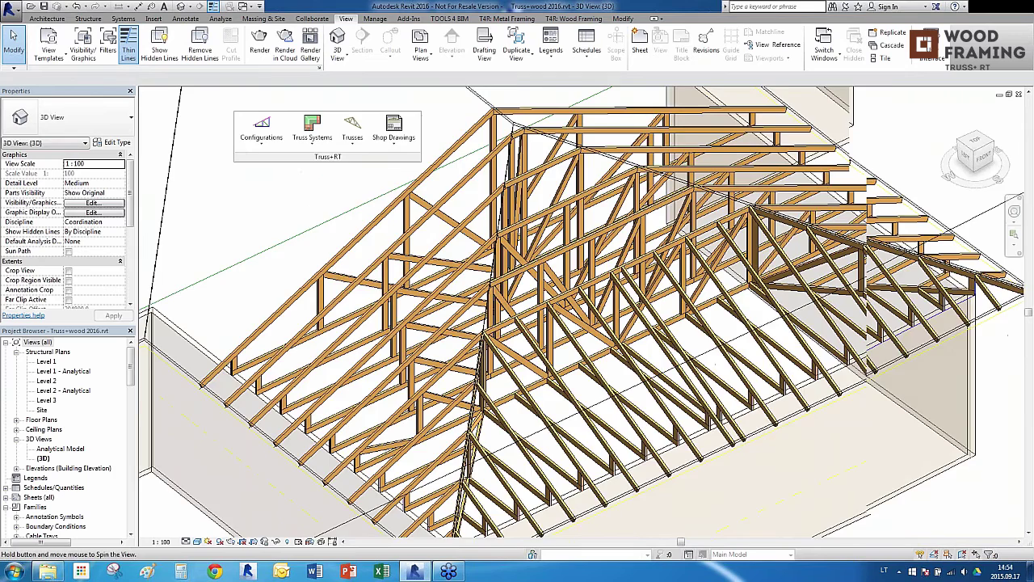
pyautogui.keyDown('shift'); pyautogui.moveTo(397, 368); pyautogui.dragTo(379, 420, button='middle'); pyautogui.keyUp('shift')
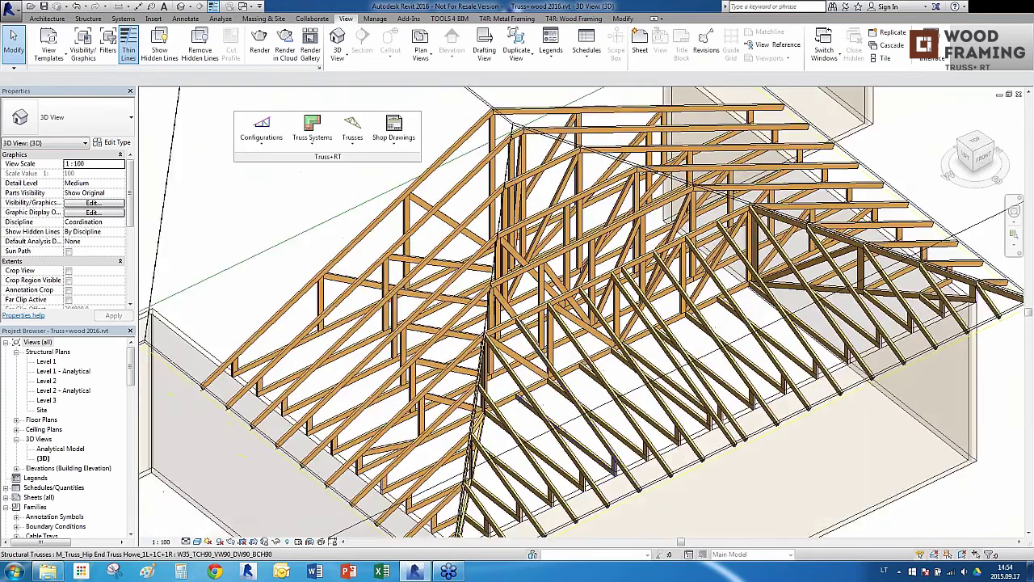
pyautogui.scroll(1, 403, 391)
pyautogui.scroll(-2, 420, 379)
pyautogui.scroll(-4, 671, 388)
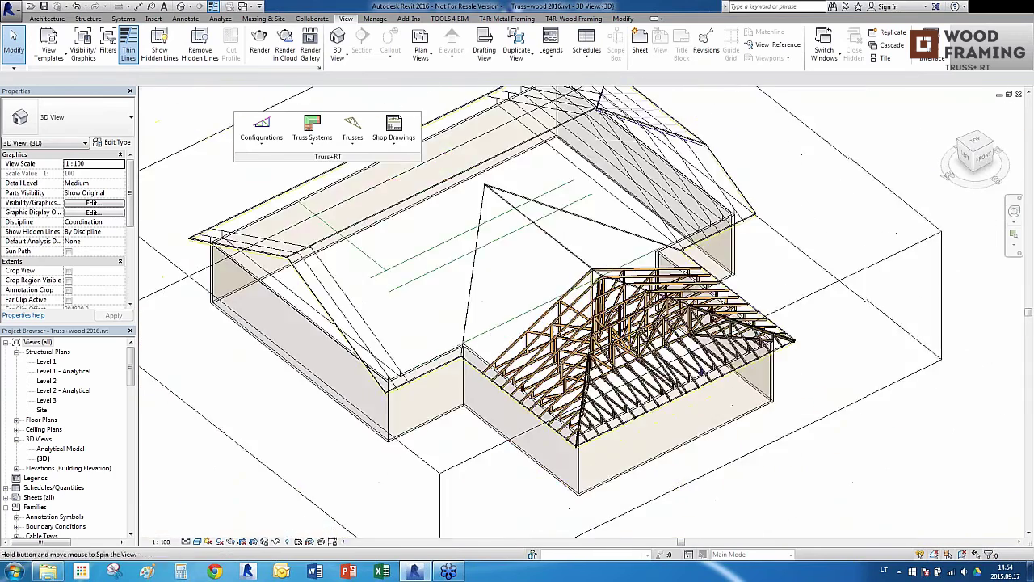
pyautogui.scroll(2, 729, 397)
pyautogui.scroll(-2, 729, 398)
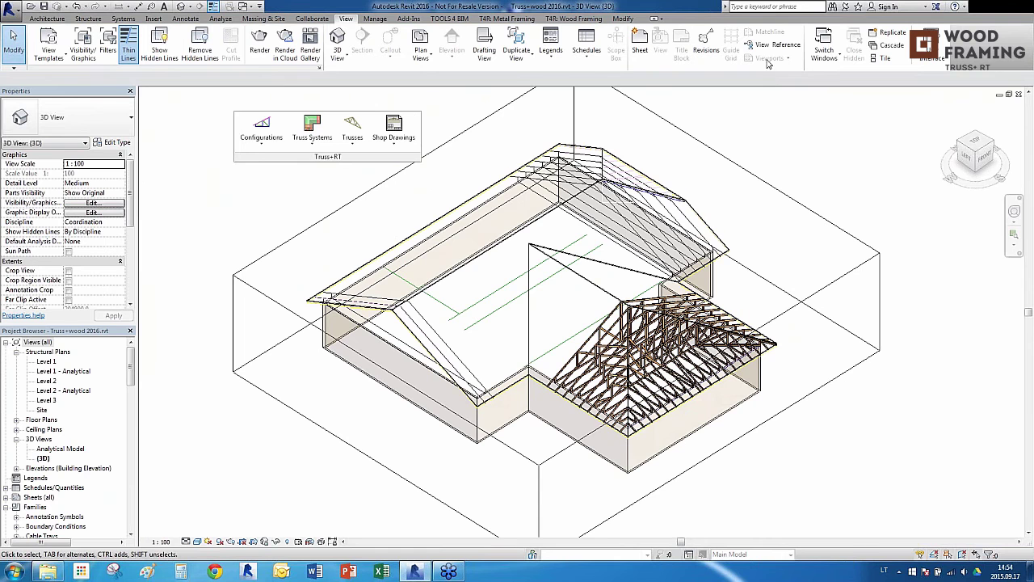
# Switch to the finished model RESULT - system grid and view its completed roof trusses in 3D.
pyautogui.click(824, 49)
pyautogui.click(826, 73)
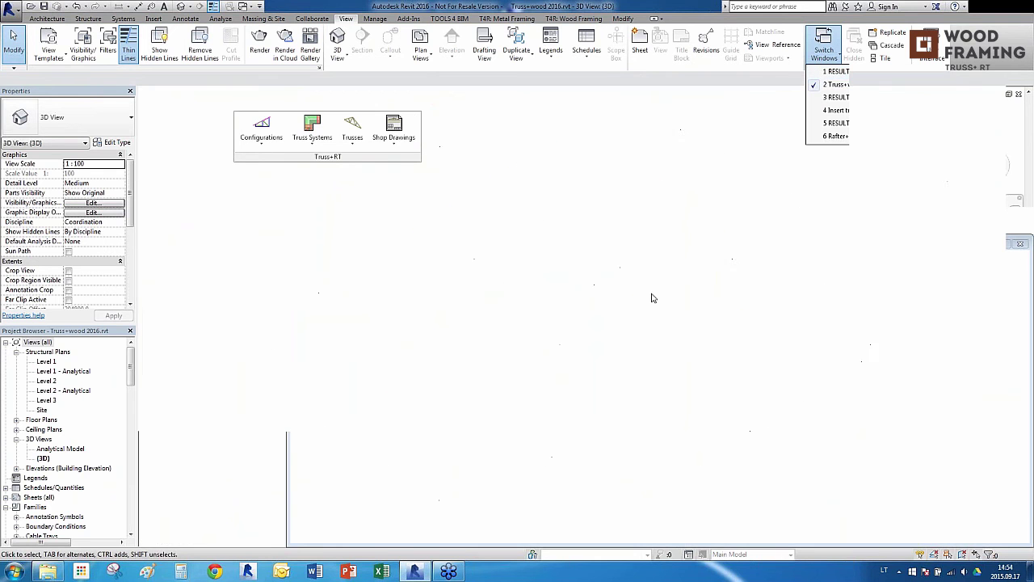
pyautogui.keyDown('shift'); pyautogui.moveTo(604, 404); pyautogui.dragTo(589, 471); pyautogui.keyUp('shift')
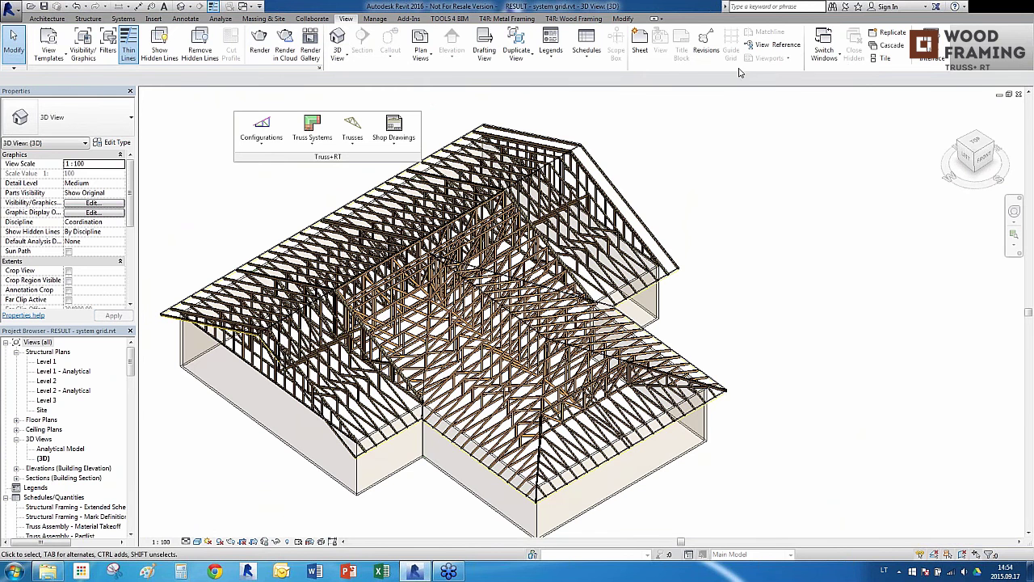
# Switch to the model RESULT - Insert truss and examine the wood truss types for the Standard and Gambrel roofs.
pyautogui.click(814, 58)
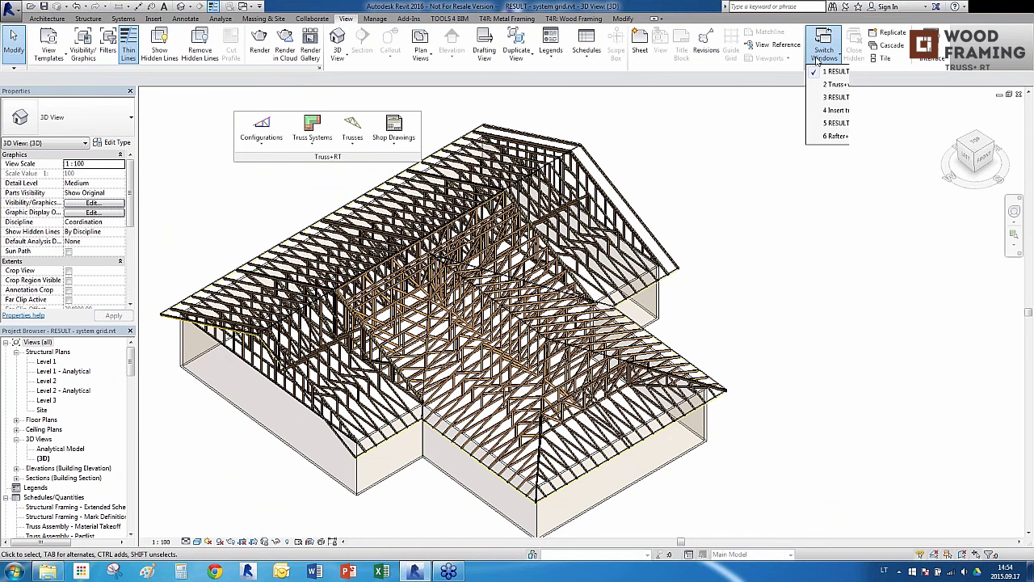
pyautogui.click(836, 110)
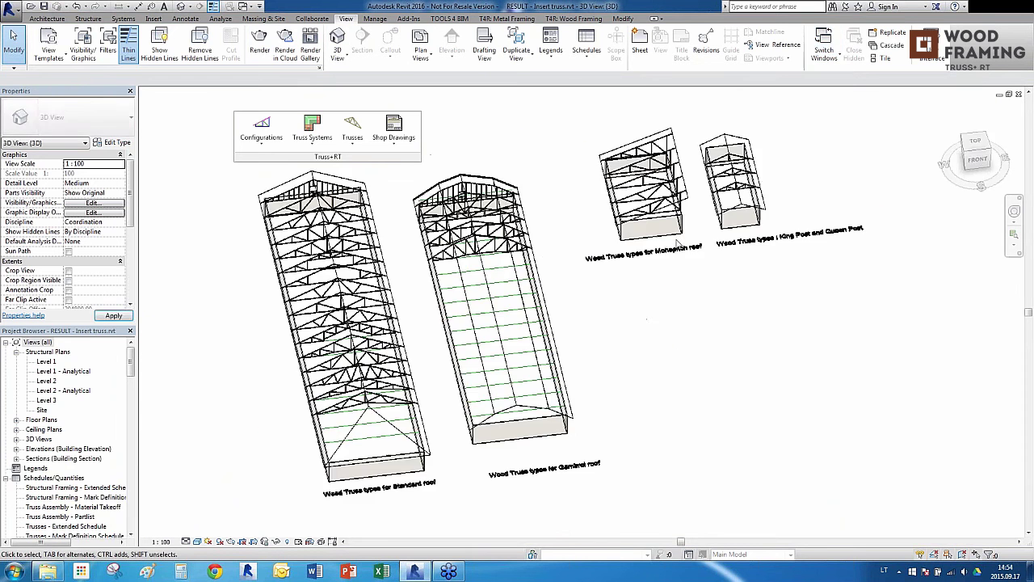
pyautogui.keyDown('shift'); pyautogui.moveTo(639, 339); pyautogui.dragTo(727, 344, button='middle'); pyautogui.keyUp('shift')
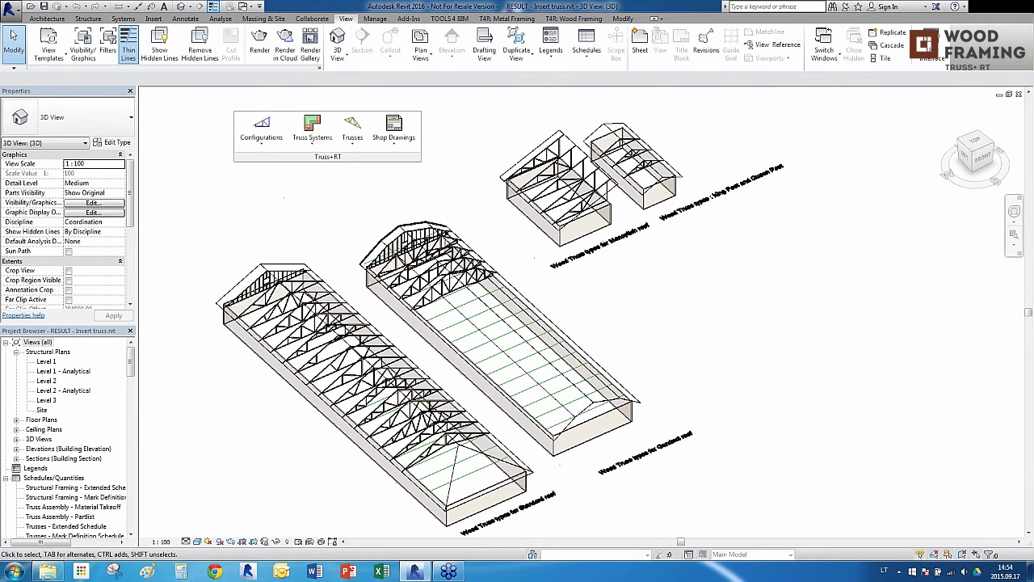
pyautogui.scroll(2, 276, 439)
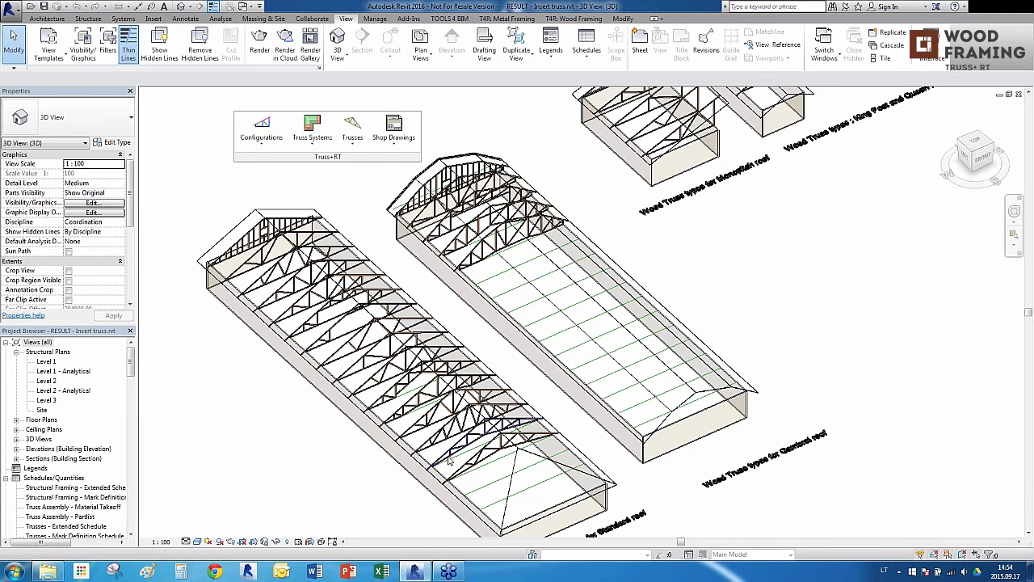
pyautogui.scroll(1, 389, 517)
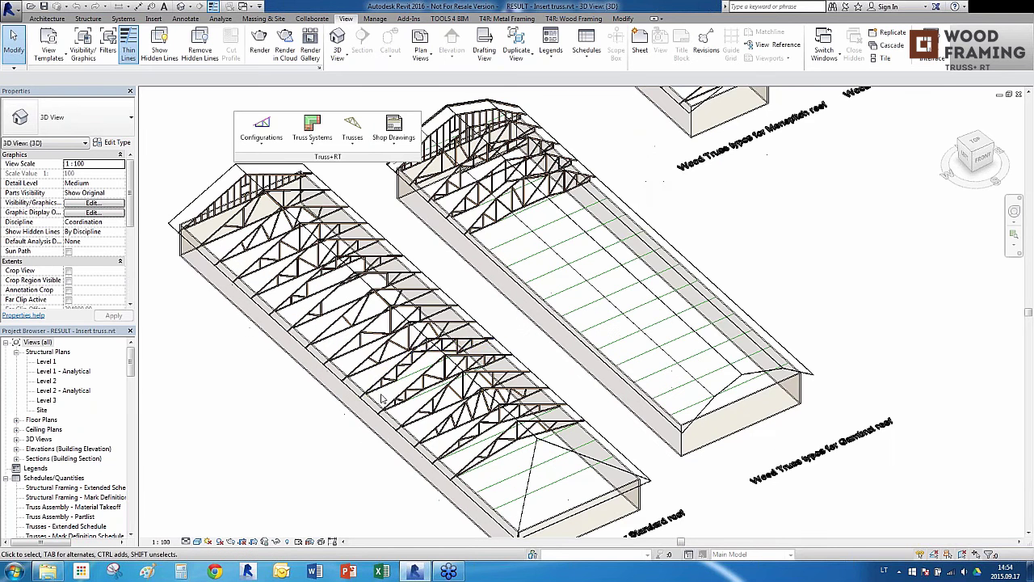
pyautogui.scroll(2, 388, 386)
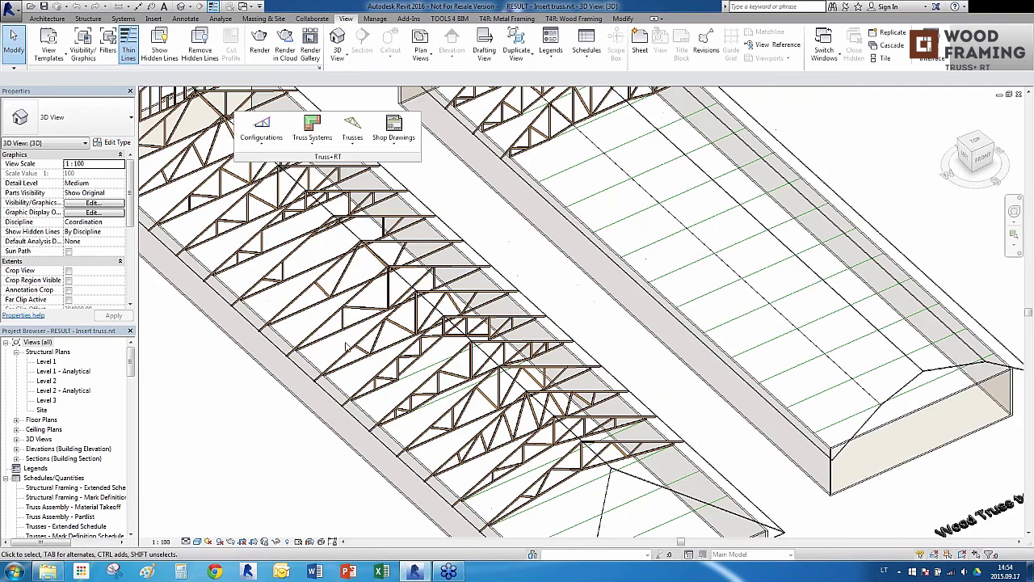
pyautogui.scroll(-3, 461, 428)
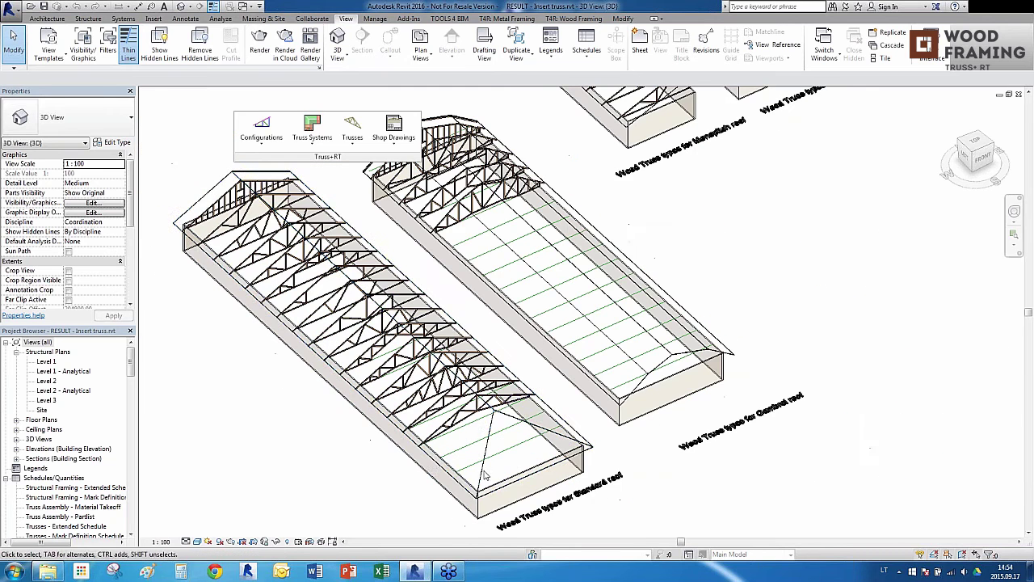
pyautogui.scroll(-2, 461, 428)
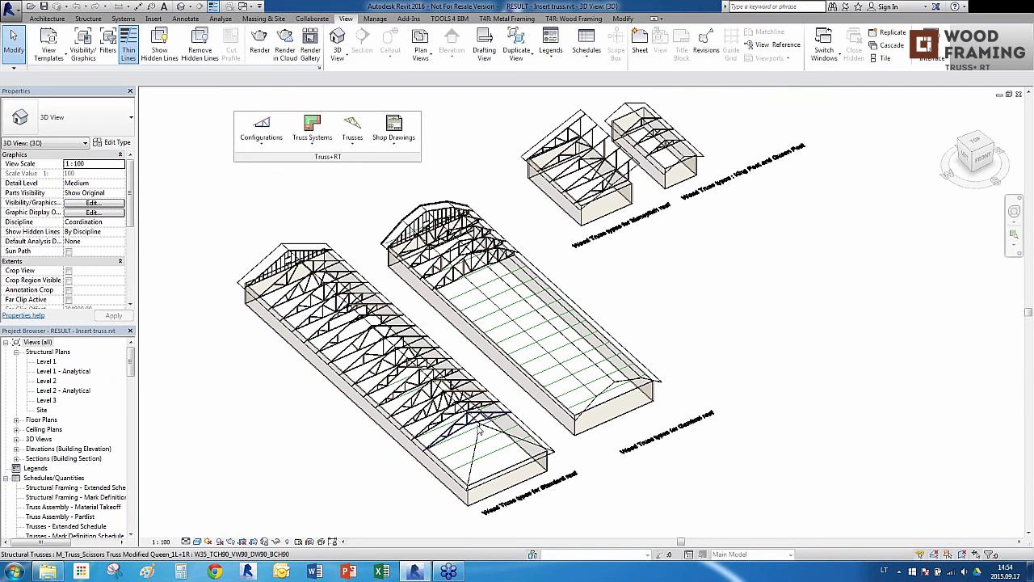
pyautogui.scroll(1, 523, 420)
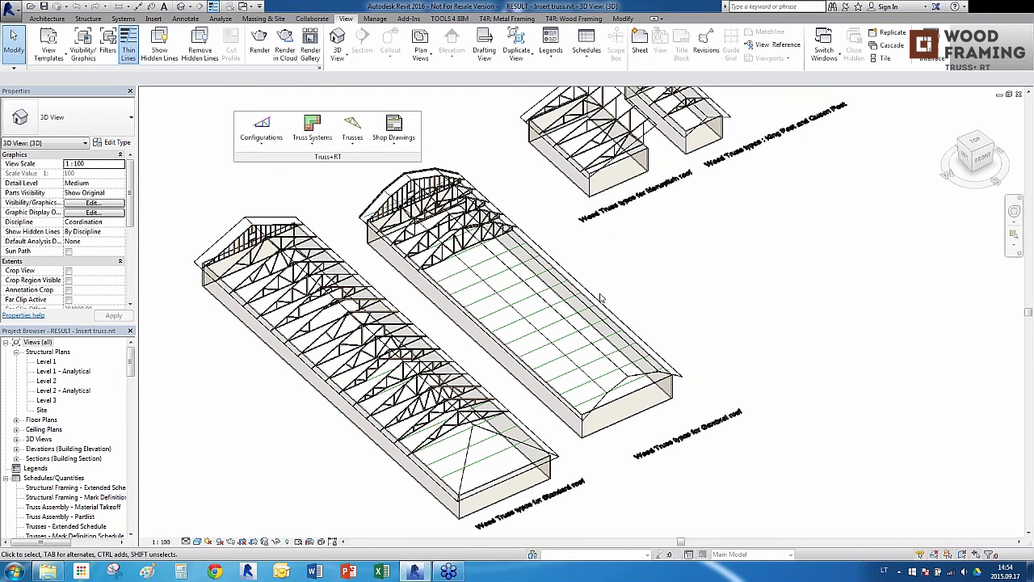
pyautogui.scroll(1, 544, 312)
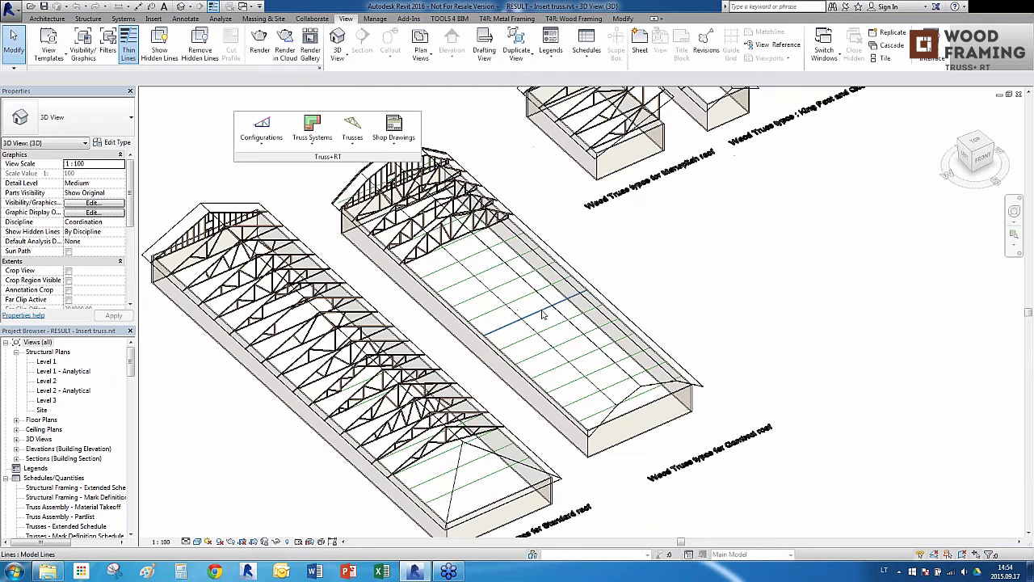
pyautogui.scroll(-1, 509, 372)
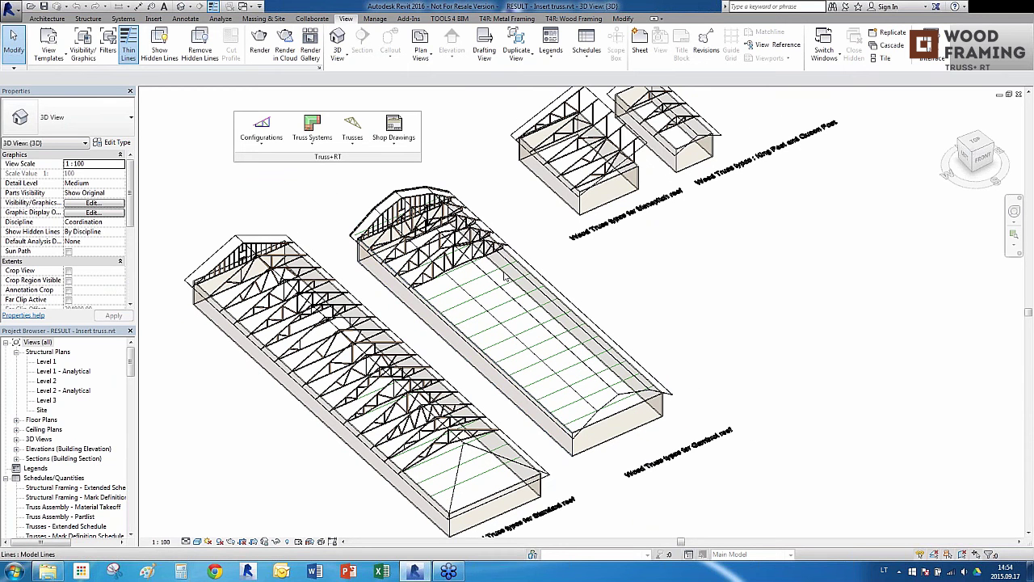
# Switch to the model Insert truss + truss builder and focus its 3D view on the empty Standard roof building.
pyautogui.click(824, 48)
pyautogui.click(837, 109)
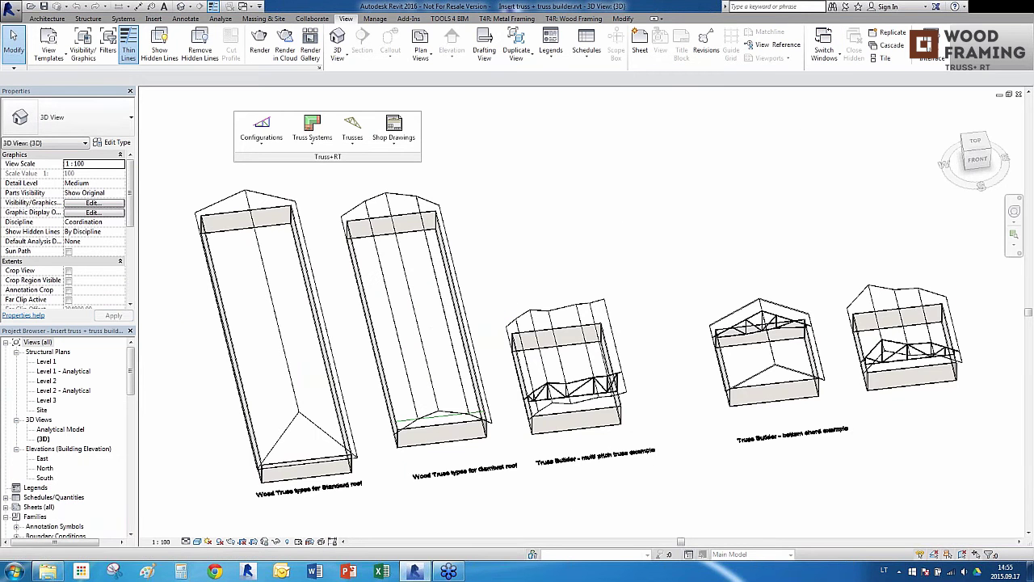
pyautogui.keyDown('shift'); pyautogui.moveTo(535, 289); pyautogui.dragTo(359, 295, button='middle'); pyautogui.keyUp('shift')
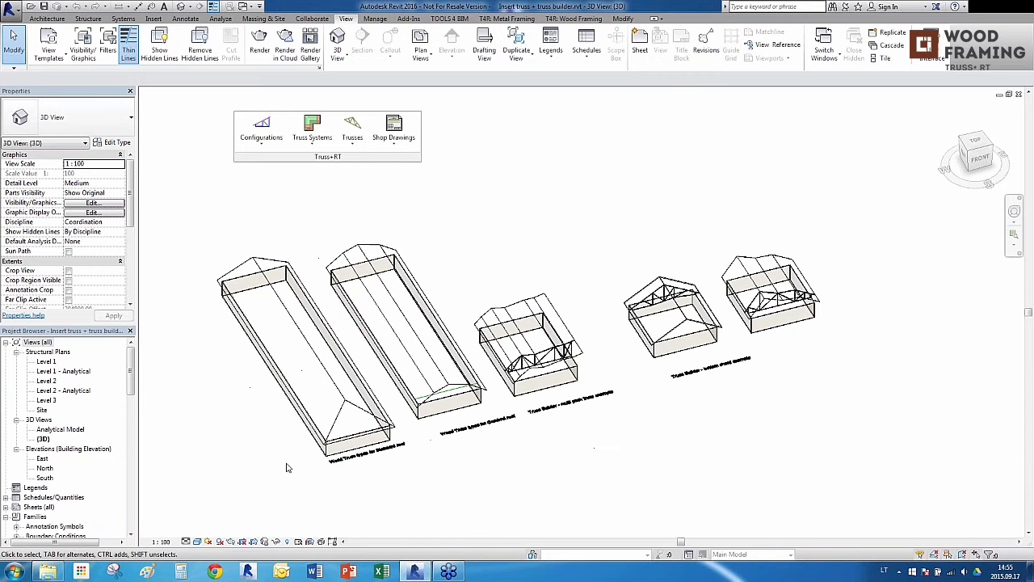
pyautogui.scroll(3, 283, 436)
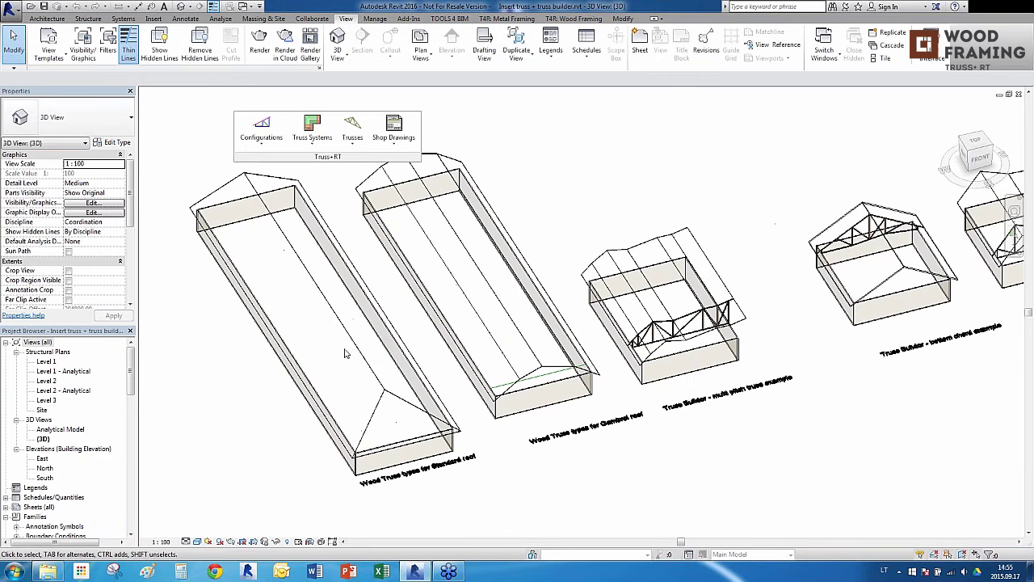
pyautogui.scroll(2, 322, 327)
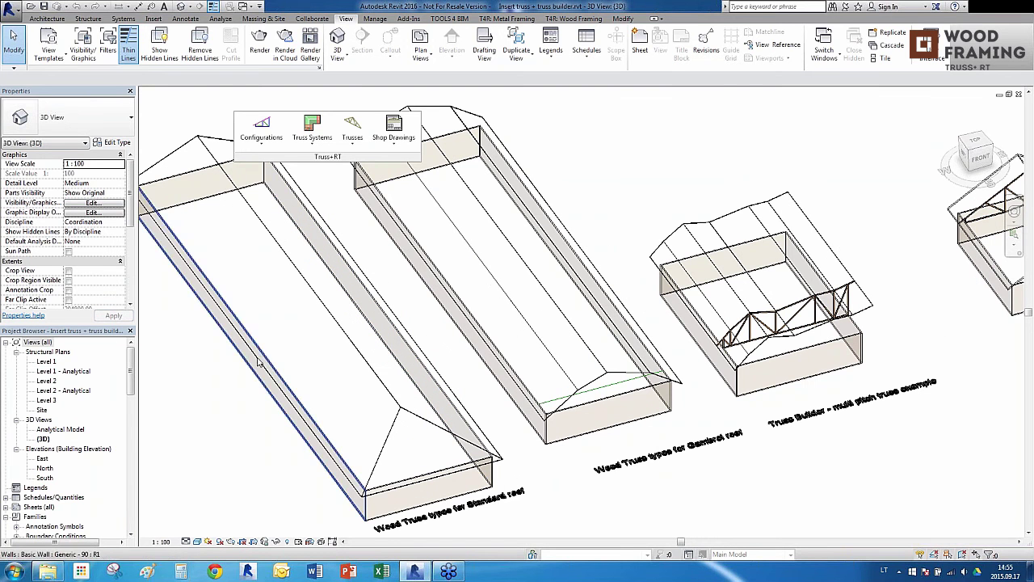
# In the Level 2 structural plan, draw a horizontal model line about 11112 mm long between the Standard roof building's two long walls.
pyautogui.doubleClick(47, 381)
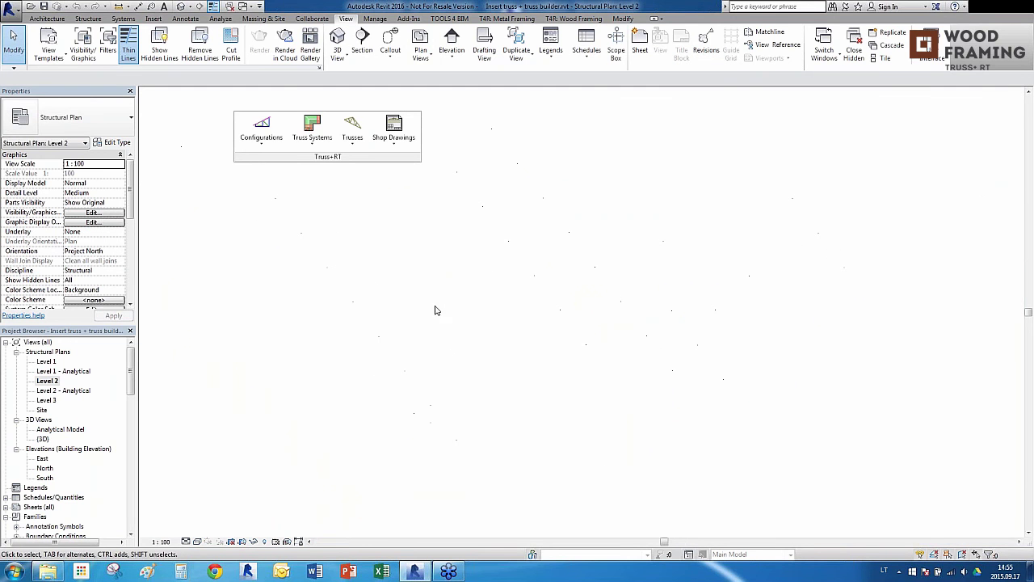
pyautogui.scroll(5, 146, 270)
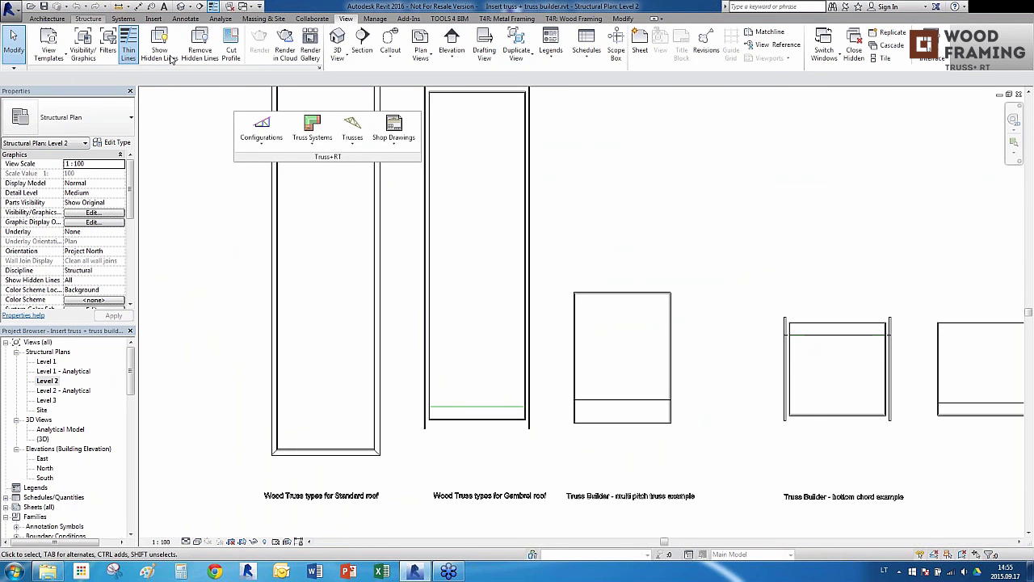
pyautogui.click(478, 42)
pyautogui.scroll(2, 265, 308)
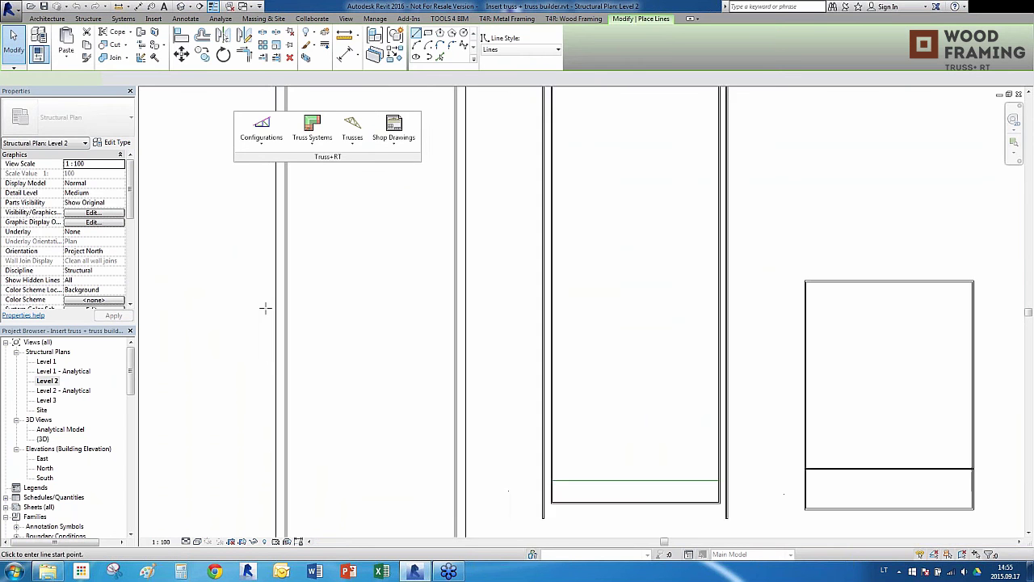
pyautogui.scroll(5, 287, 333)
pyautogui.click(284, 339)
pyautogui.scroll(-2, 284, 336)
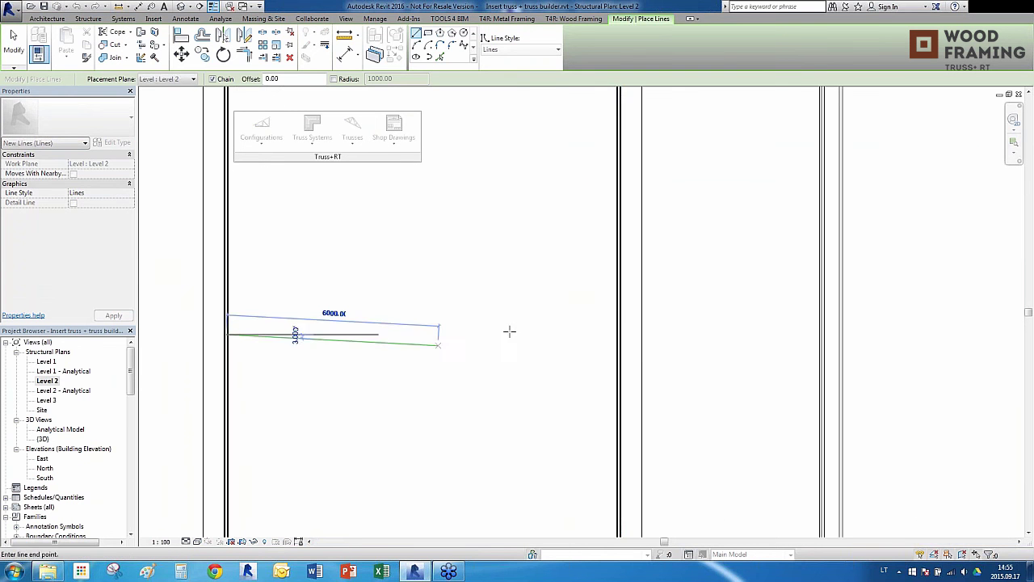
pyautogui.scroll(2, 619, 327)
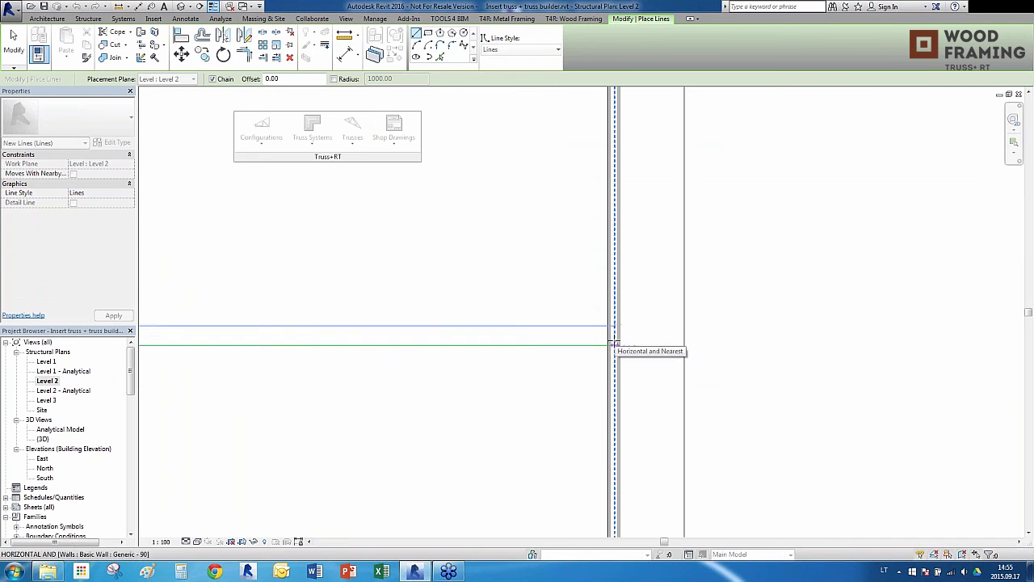
pyautogui.click(612, 345)
pyautogui.scroll(-3, 496, 331)
pyautogui.press('Escape')
pyautogui.press('Escape')
pyautogui.scroll(-5, 496, 331)
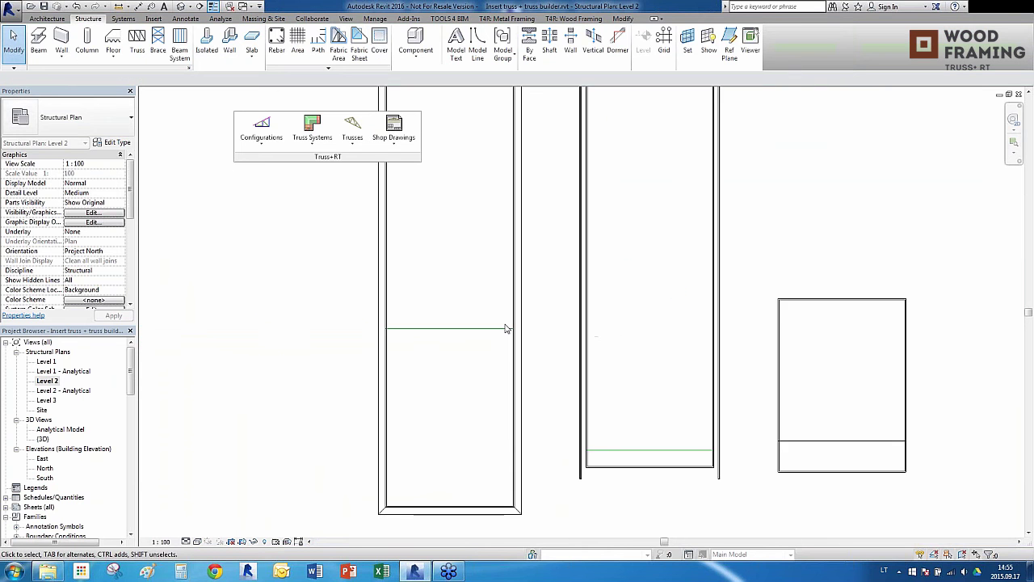
# Return to the 3D view and select the new line across the Standard roof building.
pyautogui.click(180, 6)
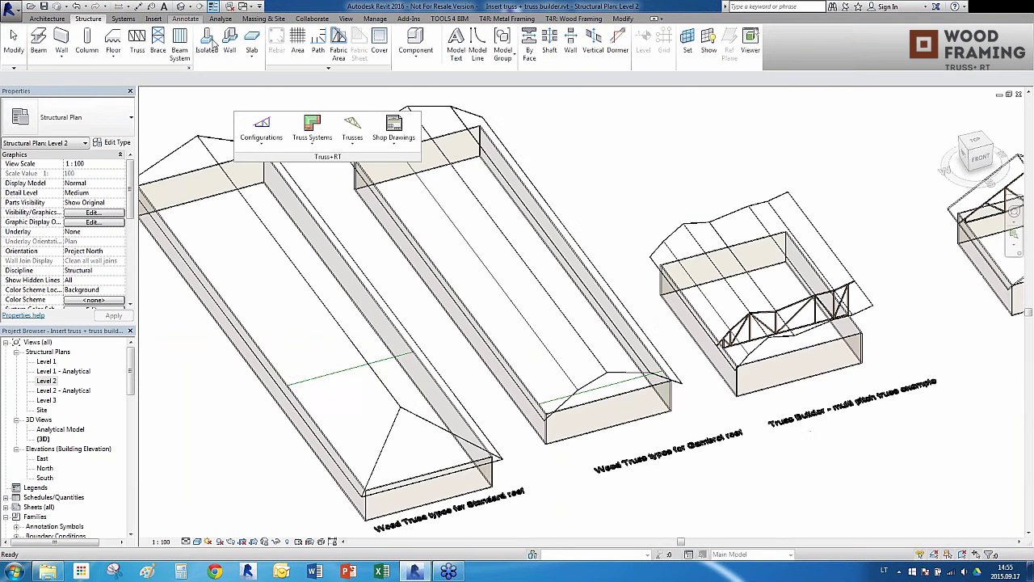
pyautogui.click(349, 374)
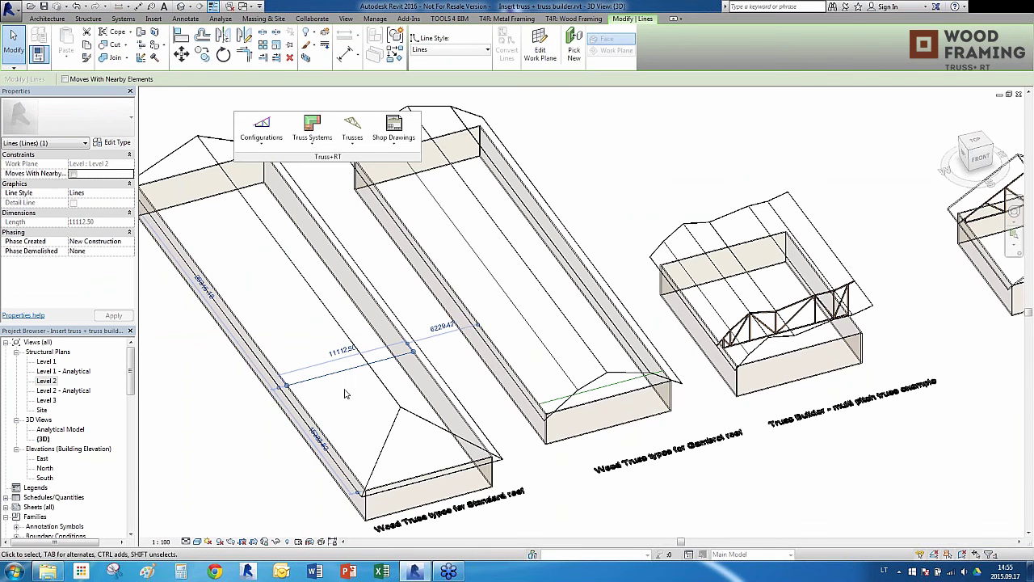
# Start inserting a truss by the selected model line, browse the wood truss categories and expand Common truss.
pyautogui.click(352, 131)
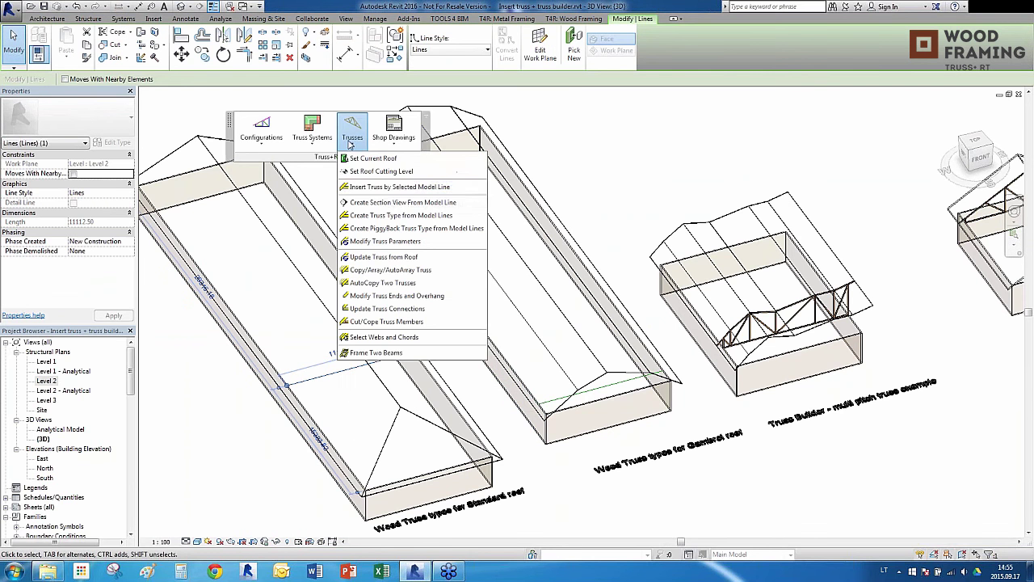
pyautogui.click(383, 187)
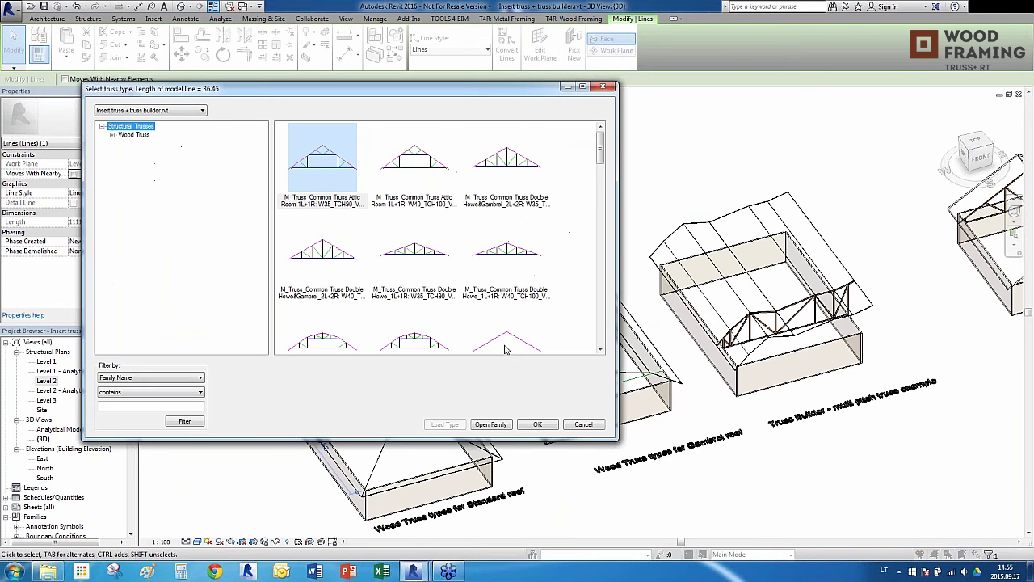
pyautogui.doubleClick(135, 135)
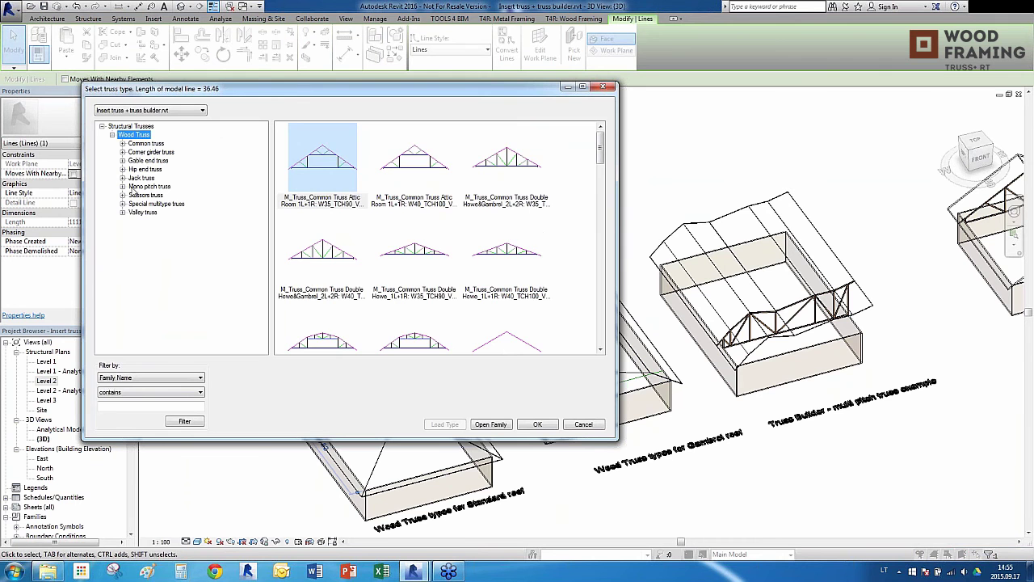
pyautogui.click(142, 211)
pyautogui.click(147, 204)
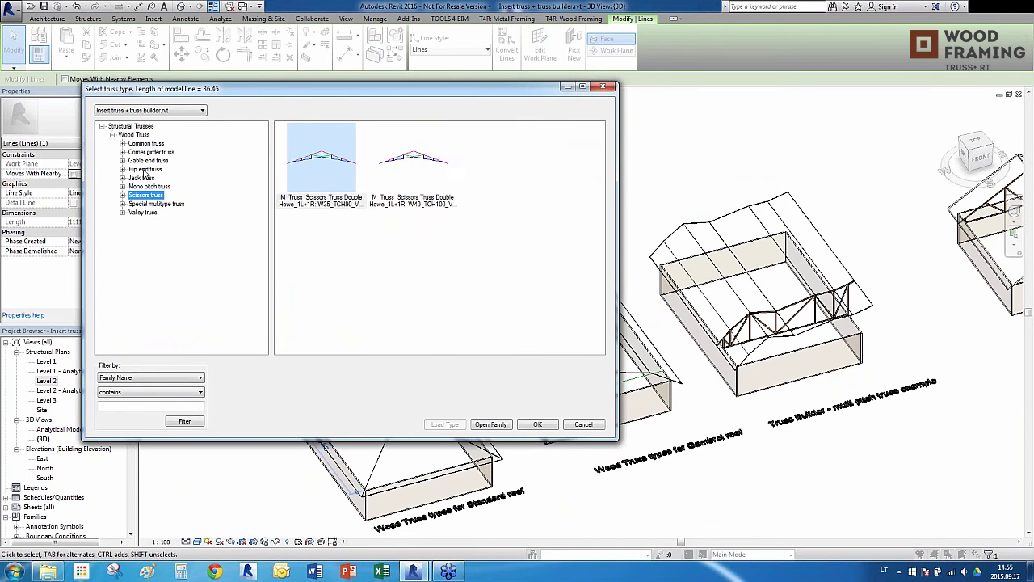
pyautogui.click(145, 169)
pyautogui.click(148, 153)
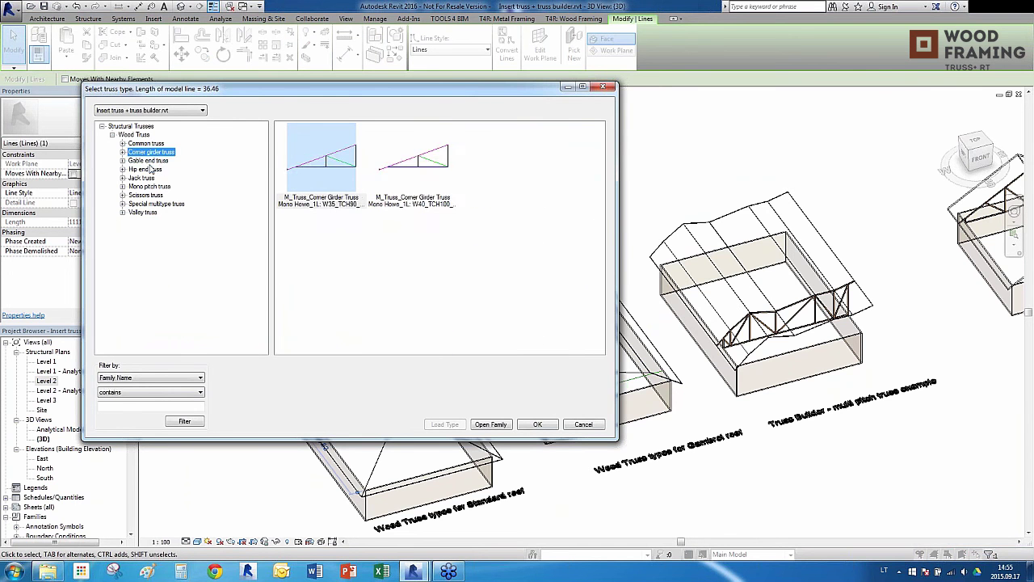
pyautogui.click(153, 144)
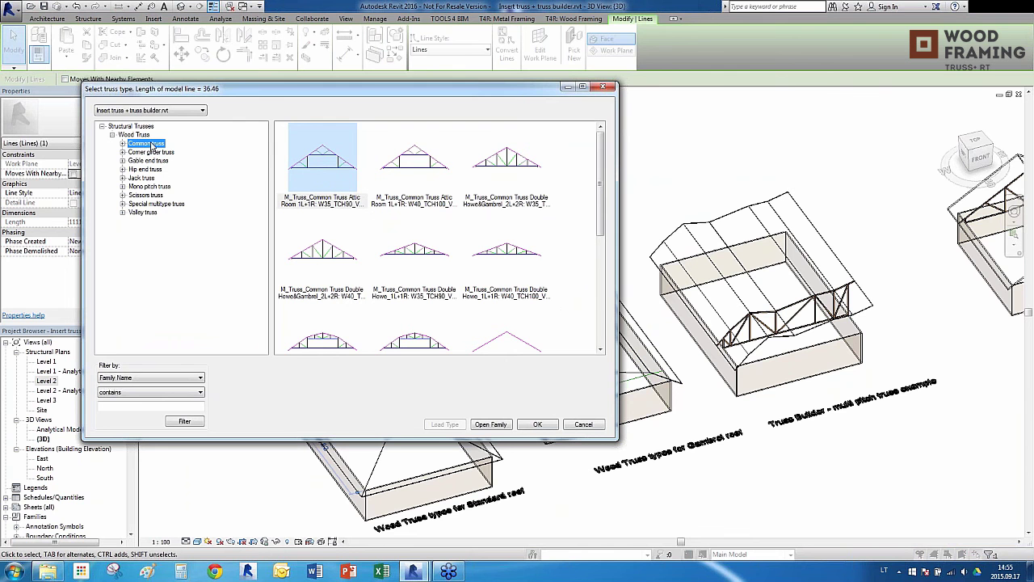
pyautogui.doubleClick(152, 145)
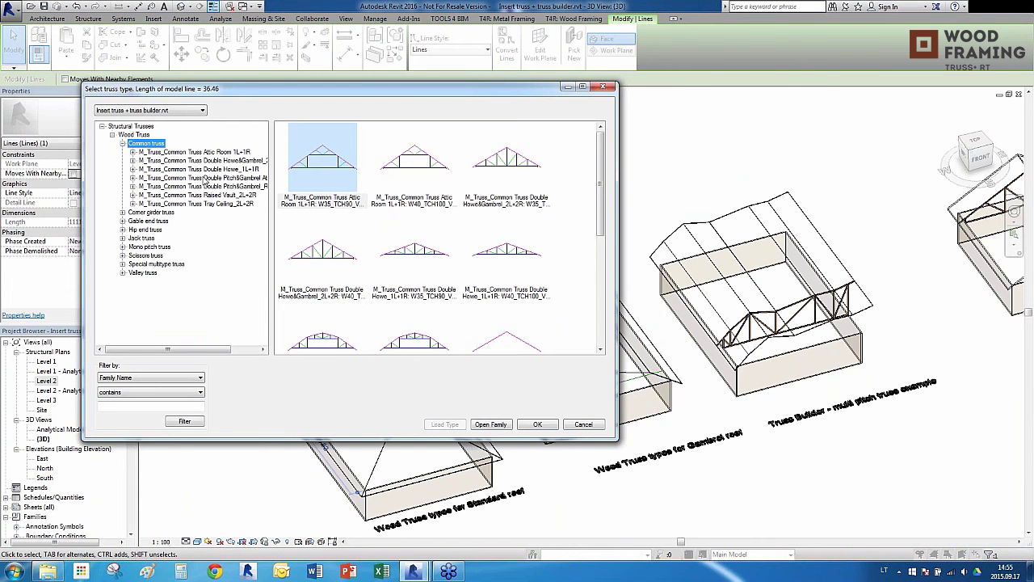
# Insert the W35 type of M_Truss_Common Truss Attic Room 1L+1R along the model line, using the Standard roof as its roof.
pyautogui.click(207, 152)
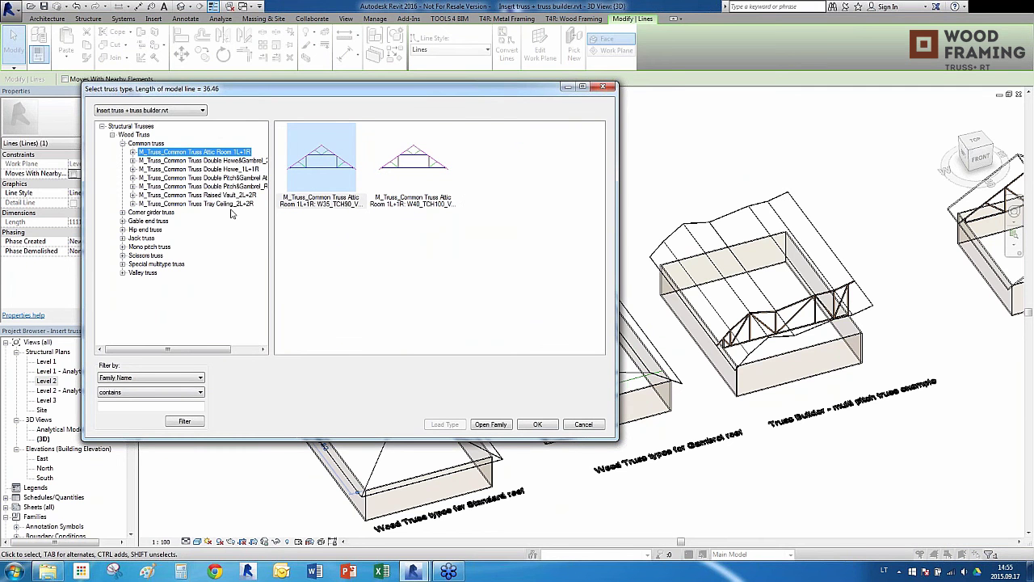
pyautogui.click(232, 197)
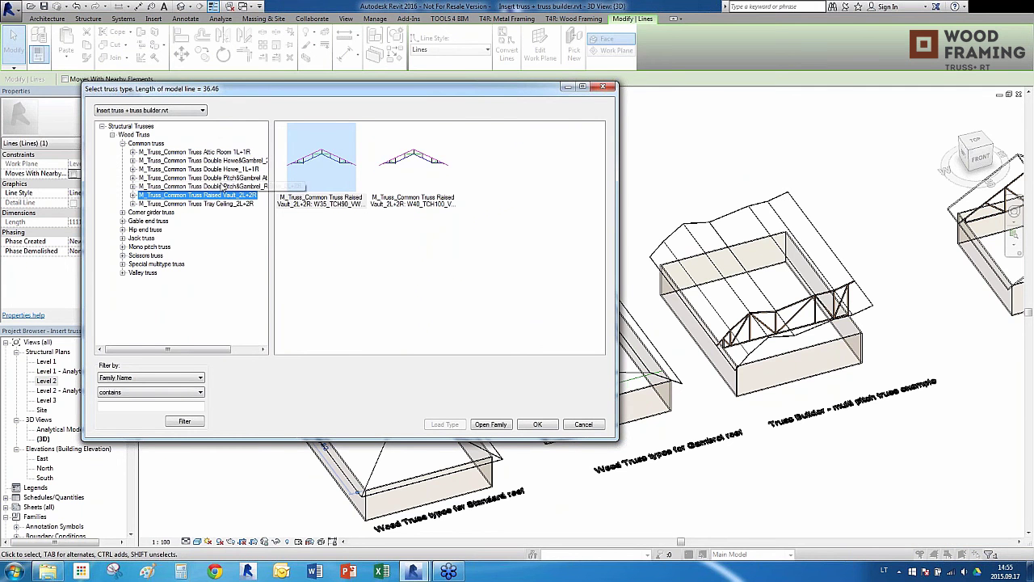
pyautogui.click(223, 153)
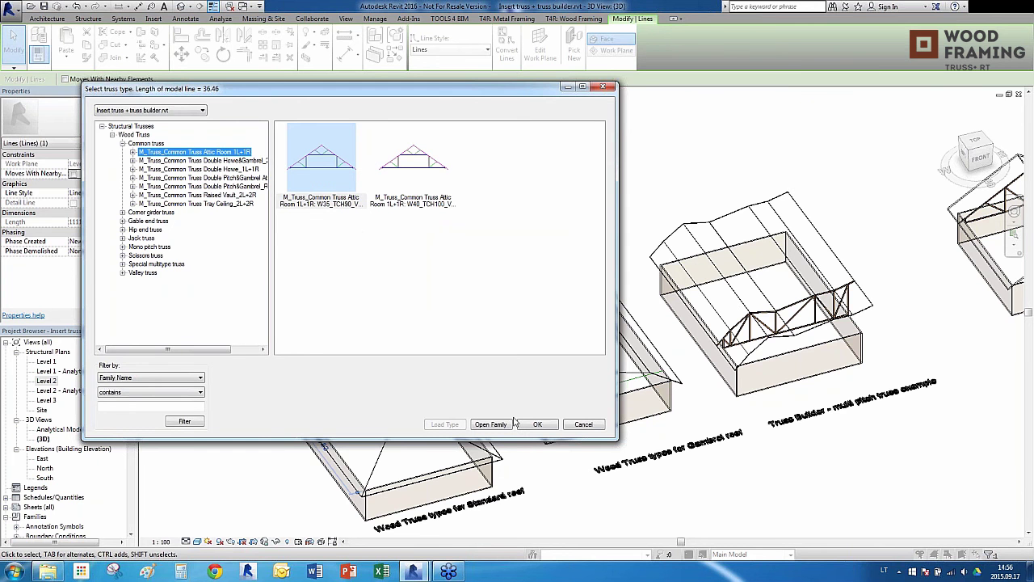
pyautogui.click(534, 424)
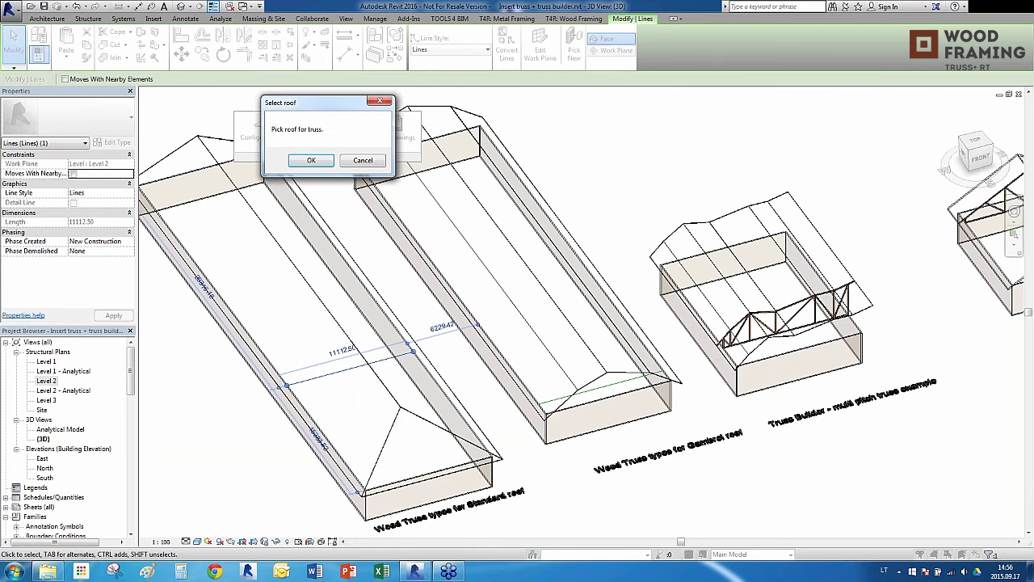
pyautogui.press('Return')
pyautogui.click(395, 286)
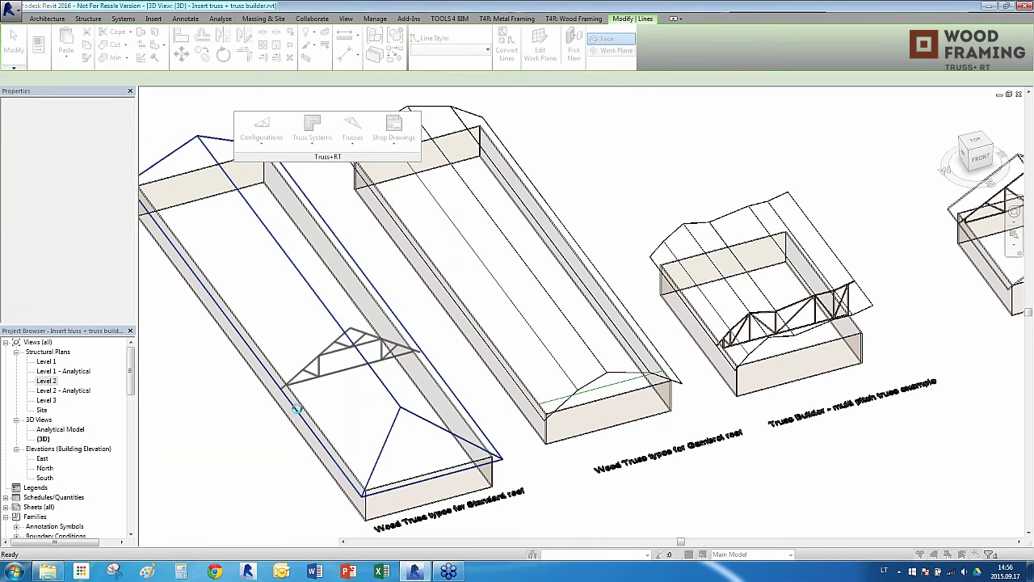
# Set the Attic Ceiling Offset of the attic truss under the Standard roof to 1500.
pyautogui.scroll(3, 328, 373)
pyautogui.click(328, 373)
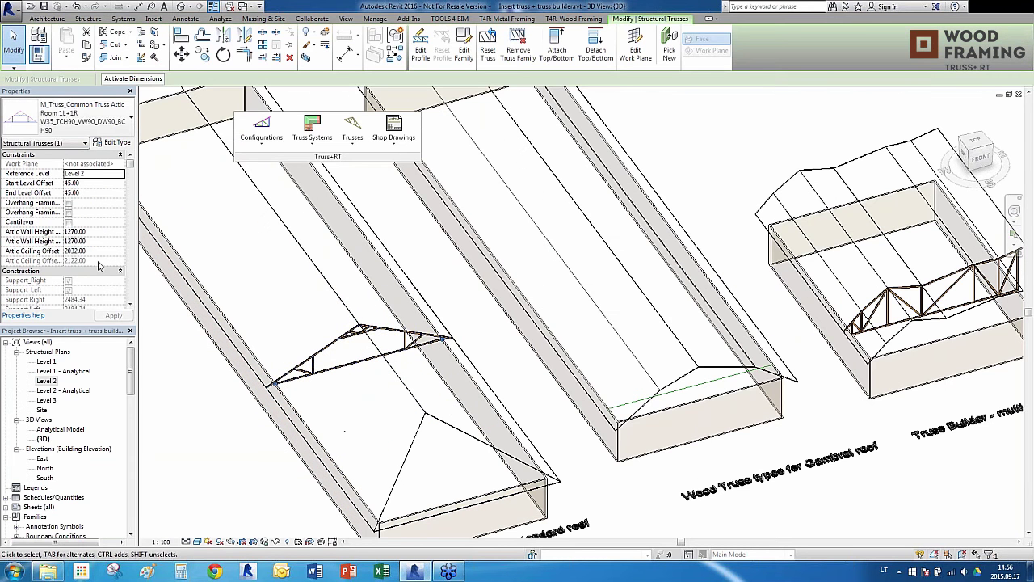
pyautogui.click(95, 252)
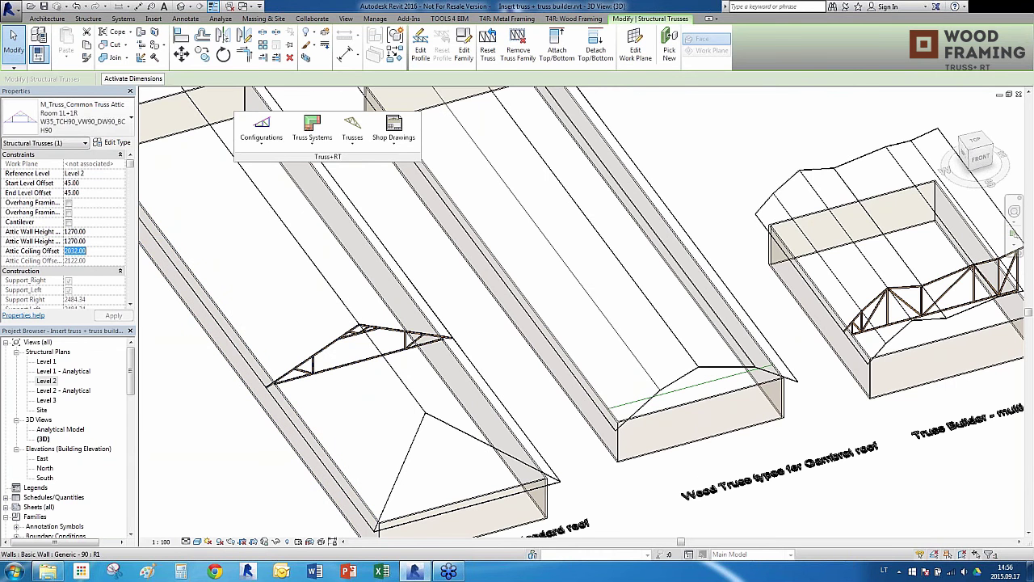
pyautogui.write('1500')
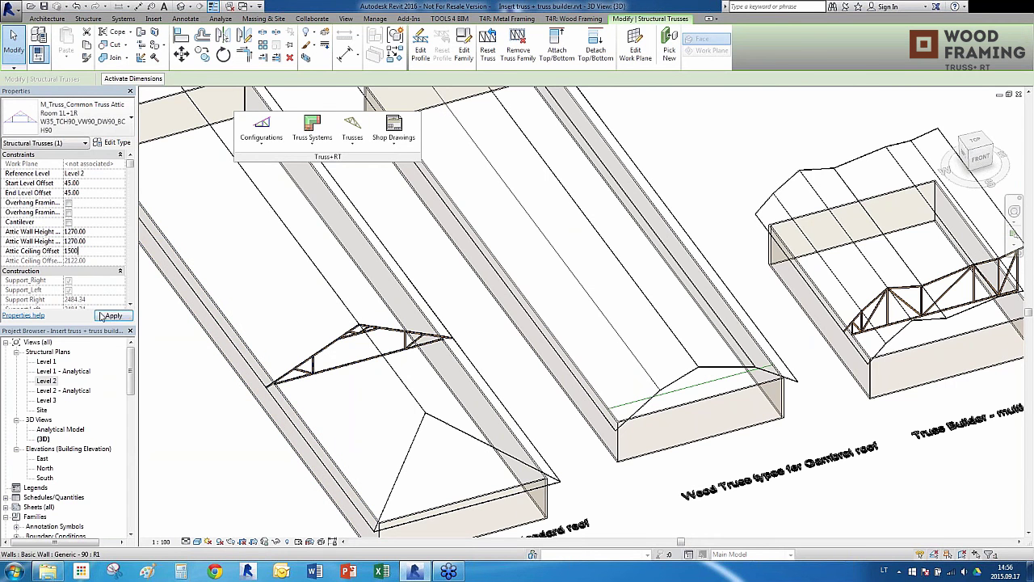
pyautogui.press('Return')
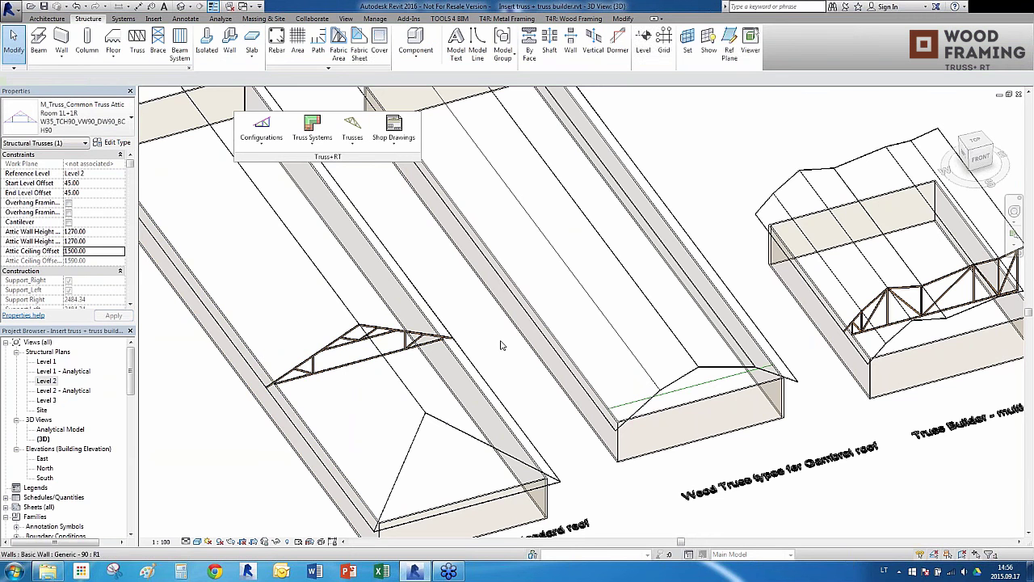
pyautogui.press('Escape')
# Start Insert Truss by Selected Model Line for the model line near the front end of the Gambrel roof.
pyautogui.scroll(-2, 275, 380)
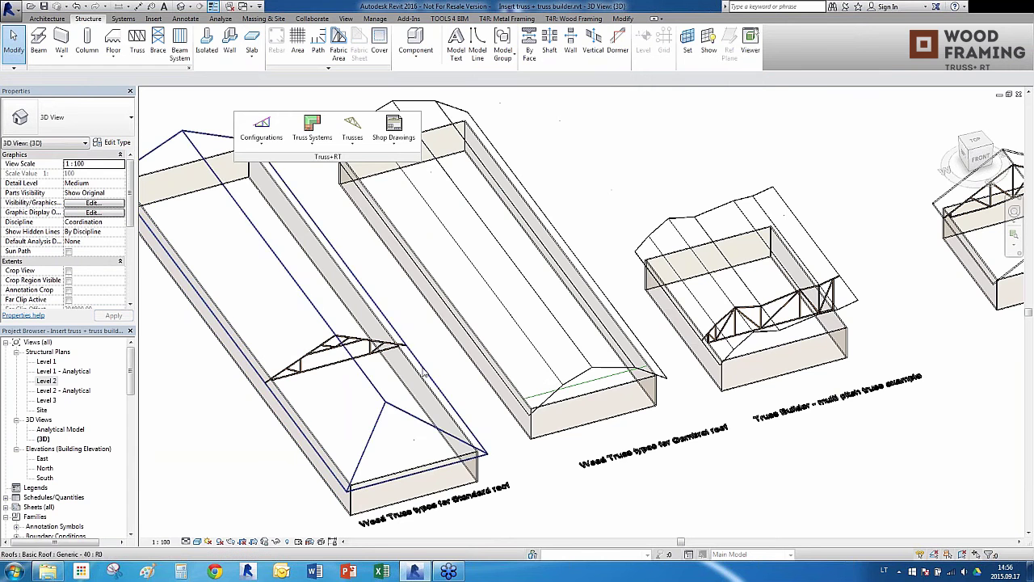
pyautogui.moveTo(973, 155); pyautogui.dragTo(961, 158)
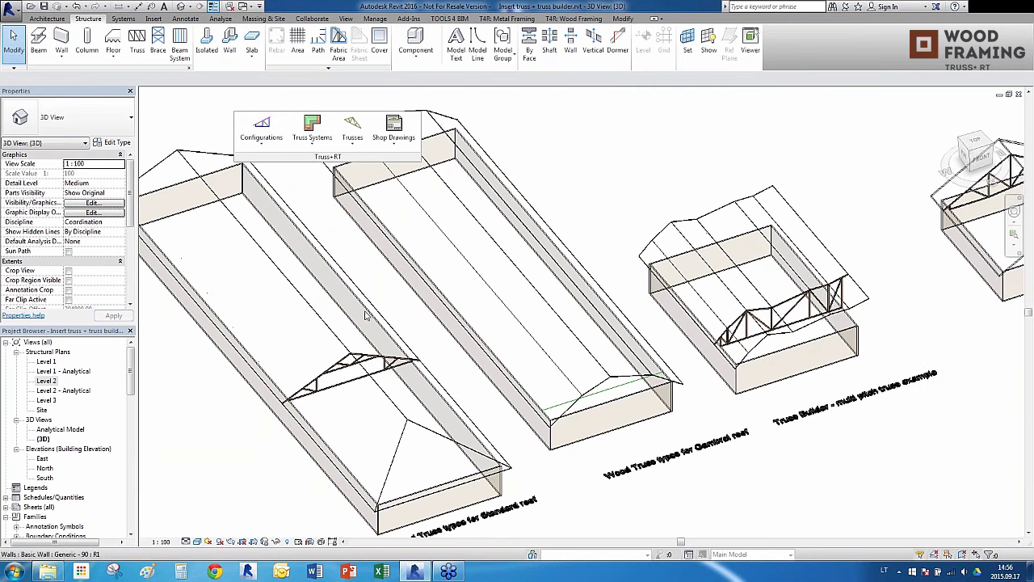
pyautogui.scroll(-3, 314, 360)
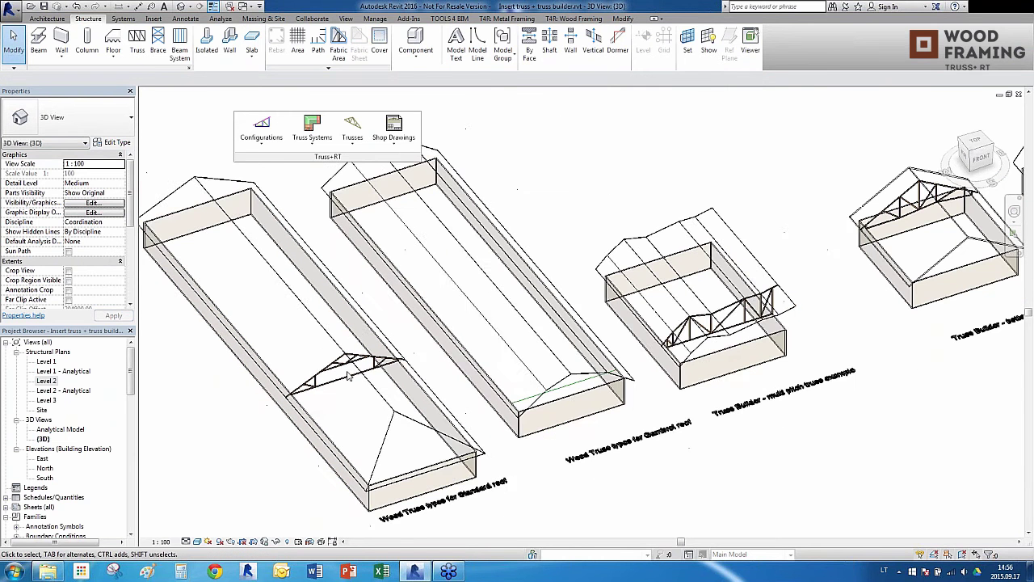
pyautogui.scroll(2, 570, 402)
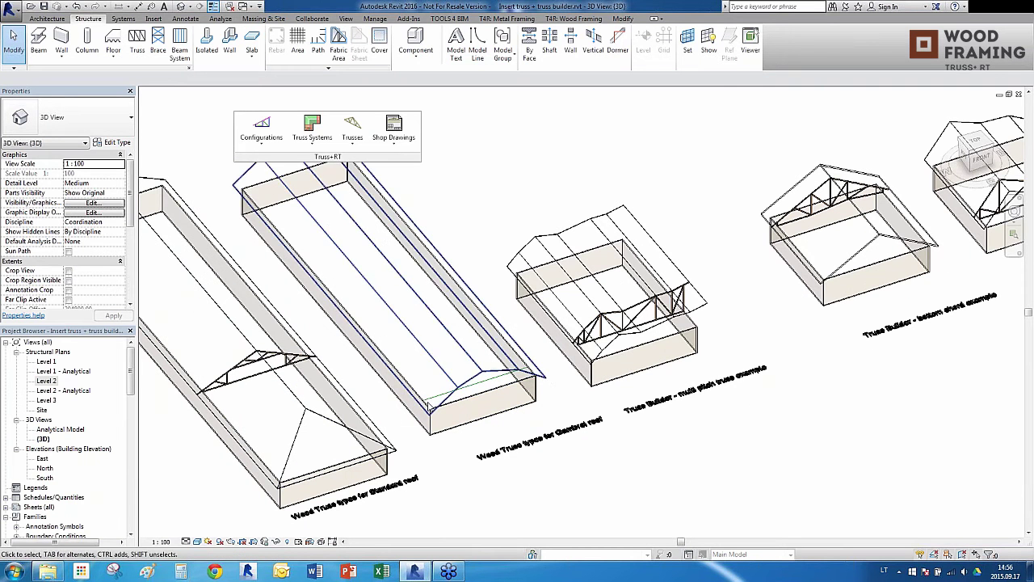
pyautogui.click(466, 388)
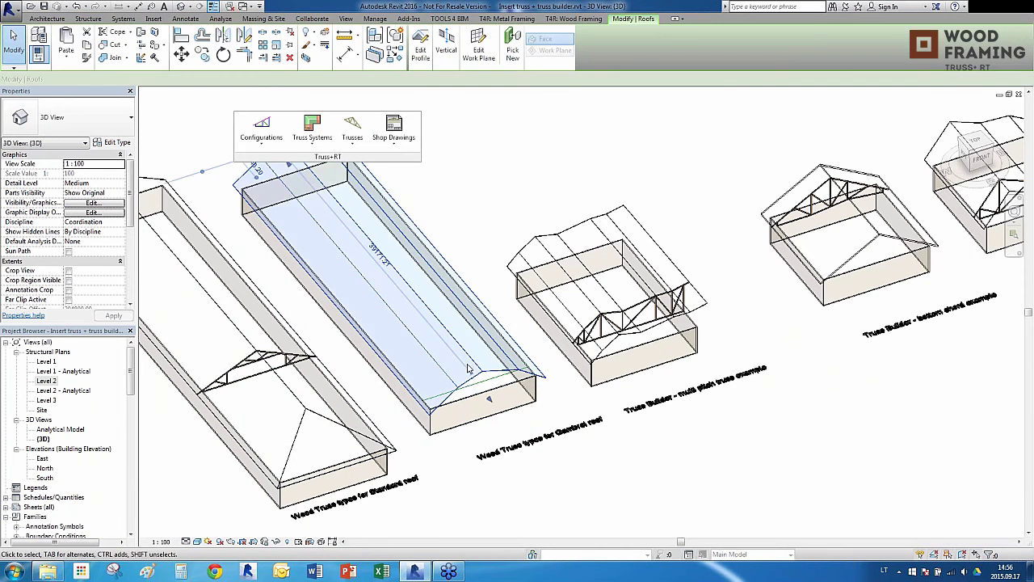
pyautogui.scroll(-3, 549, 391)
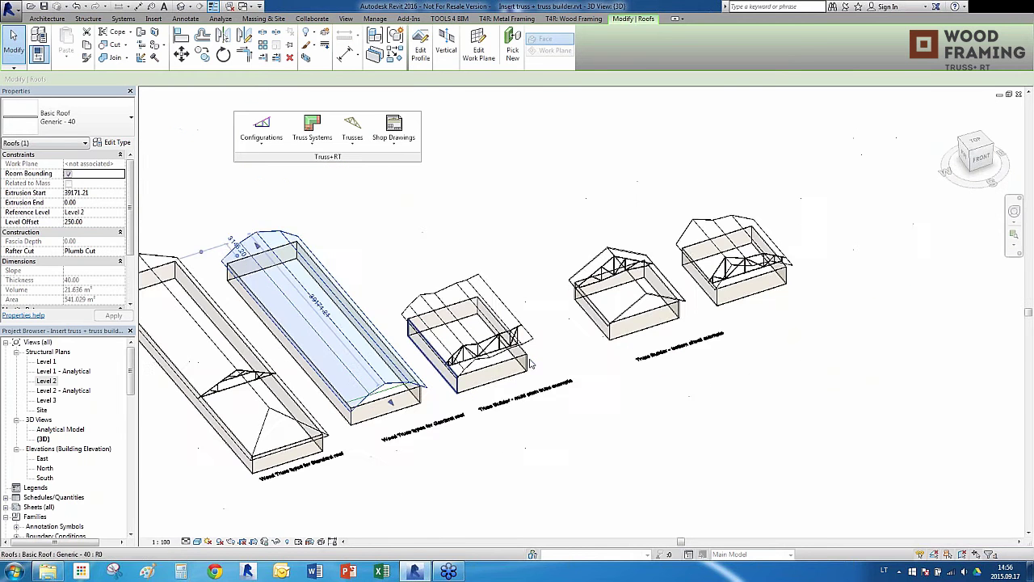
pyautogui.scroll(1, 560, 337)
pyautogui.scroll(2, 386, 412)
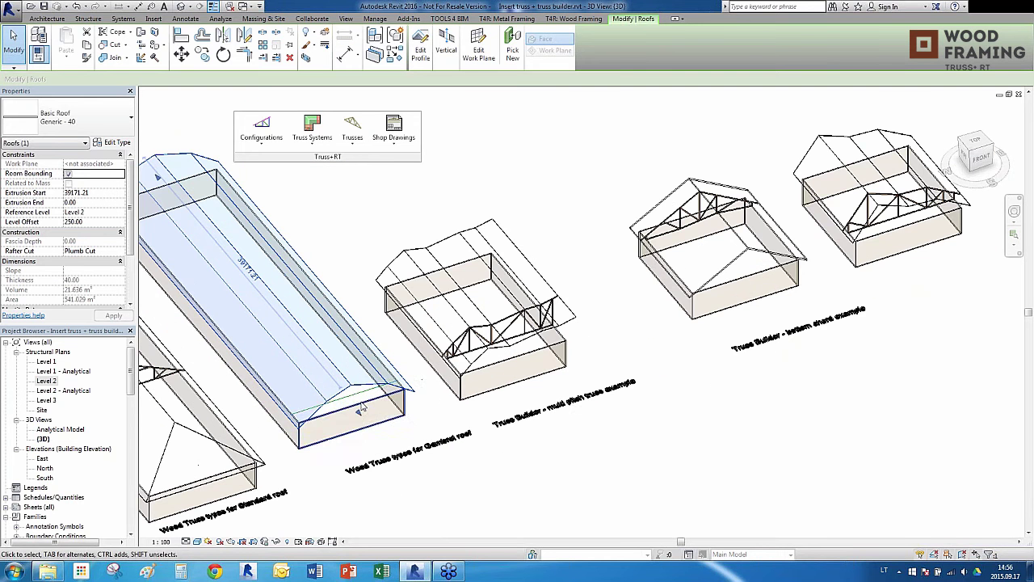
pyautogui.click(420, 45)
pyautogui.click(352, 131)
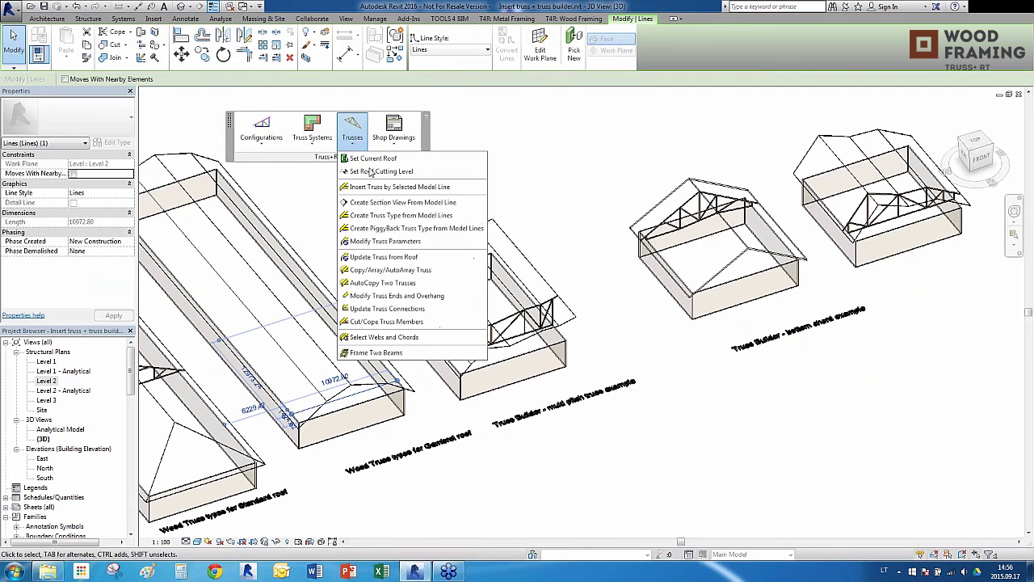
pyautogui.click(374, 191)
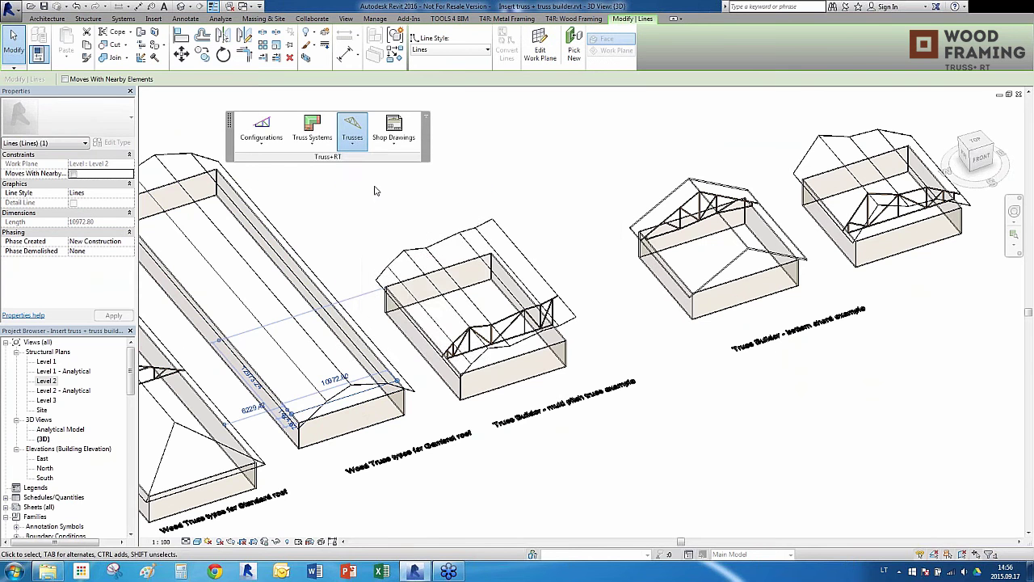
# Insert the W35 type of M_Truss_Common Truss Double Howe&Gambrel_2L+2R along the line, using the Gambrel roof as its roof.
pyautogui.doubleClick(157, 152)
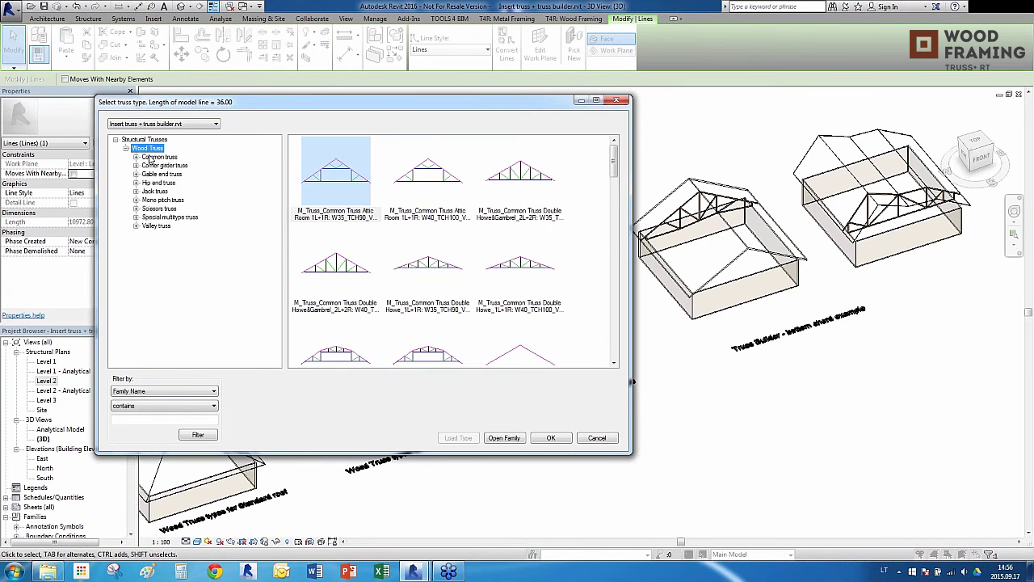
pyautogui.doubleClick(159, 156)
pyautogui.click(203, 173)
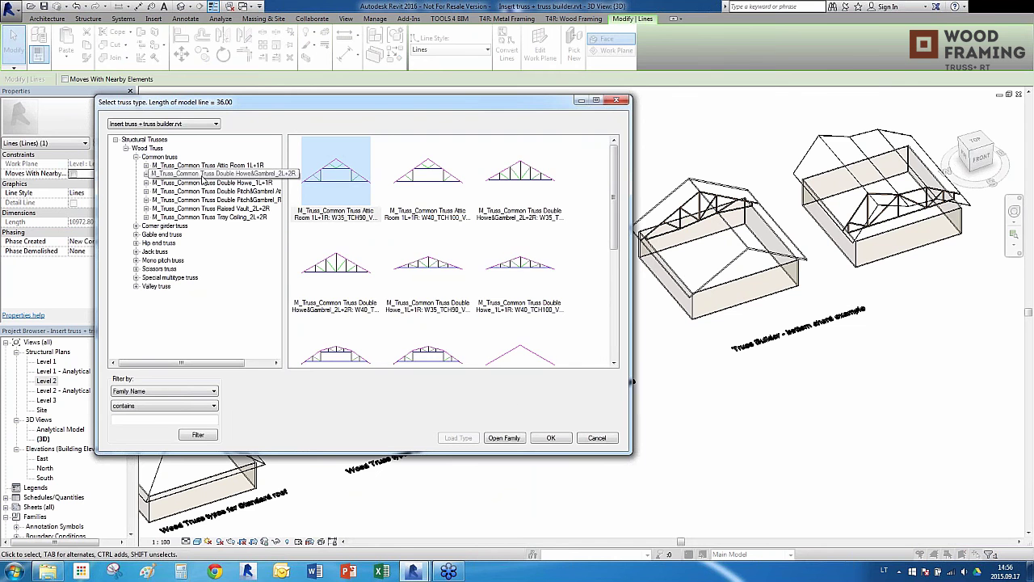
pyautogui.click(549, 438)
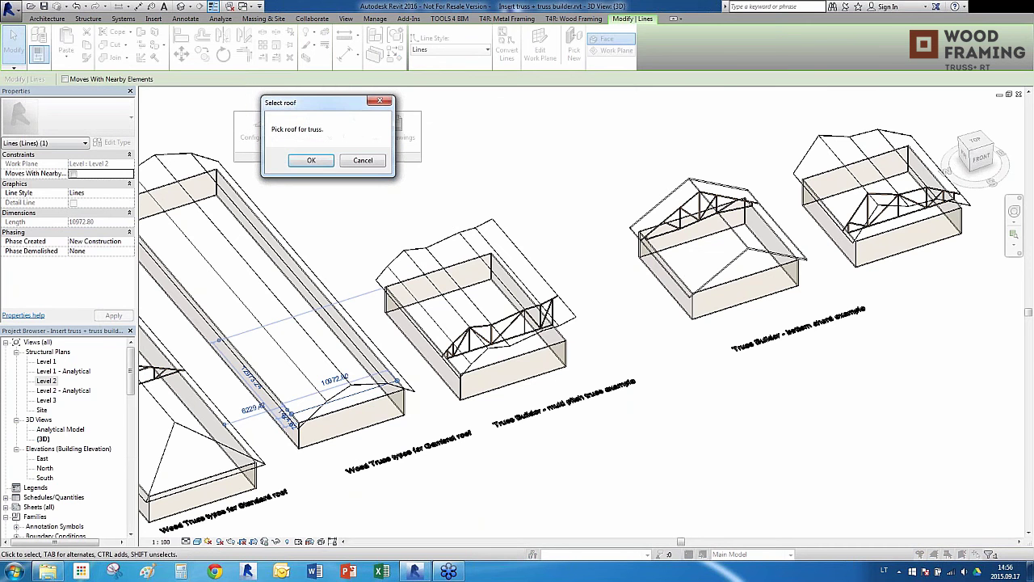
pyautogui.click(310, 161)
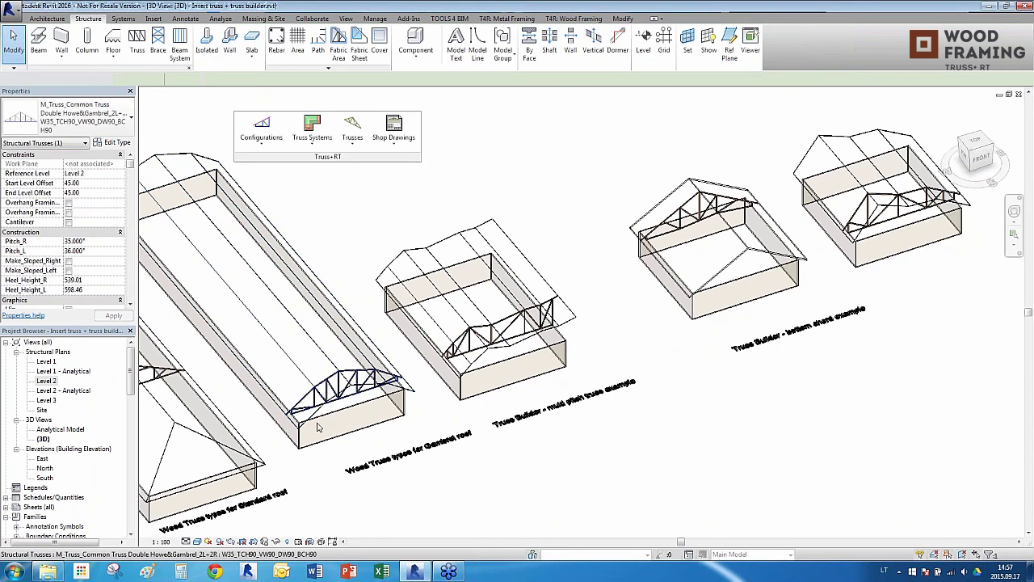
pyautogui.click(266, 455)
# Examine the Truss Builder multi pitch and bottom chord examples, and select the multi-slope roof of the farthest building.
pyautogui.scroll(4, 266, 455)
pyautogui.scroll(-7, 357, 392)
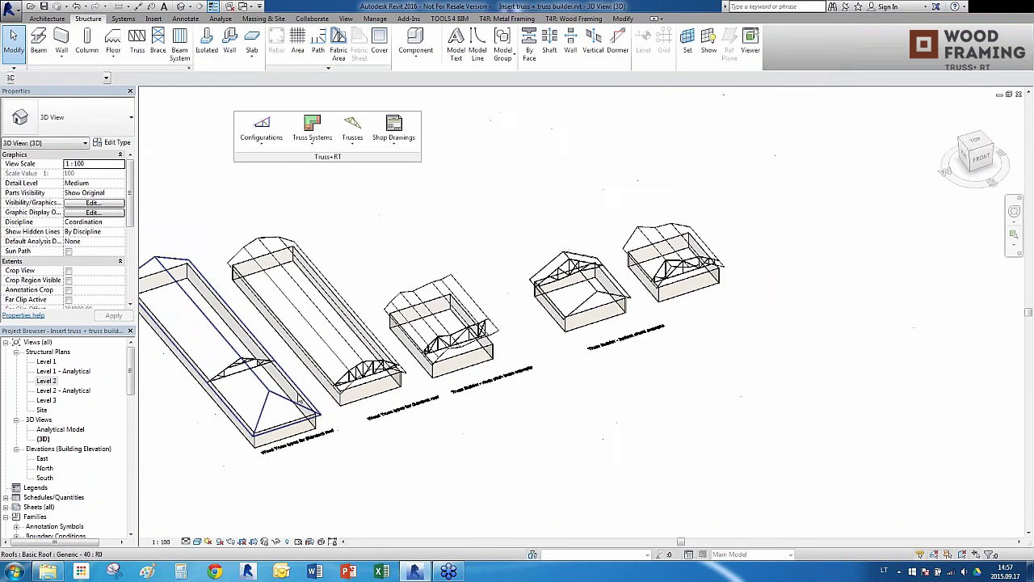
pyautogui.scroll(1, 526, 315)
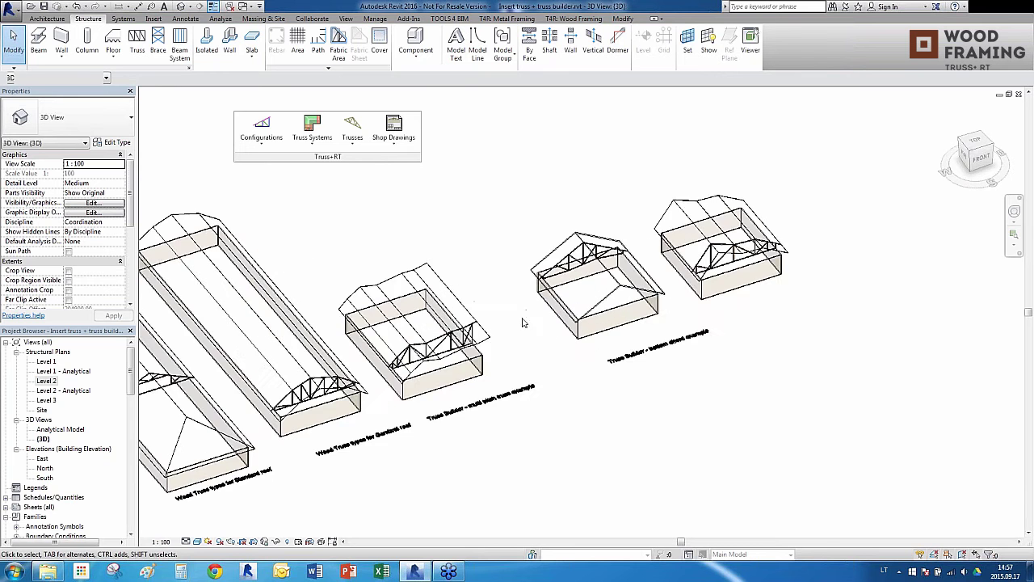
pyautogui.scroll(2, 510, 338)
pyautogui.moveTo(508, 341); pyautogui.dragTo(388, 378, button='middle')
pyautogui.scroll(1, 404, 381)
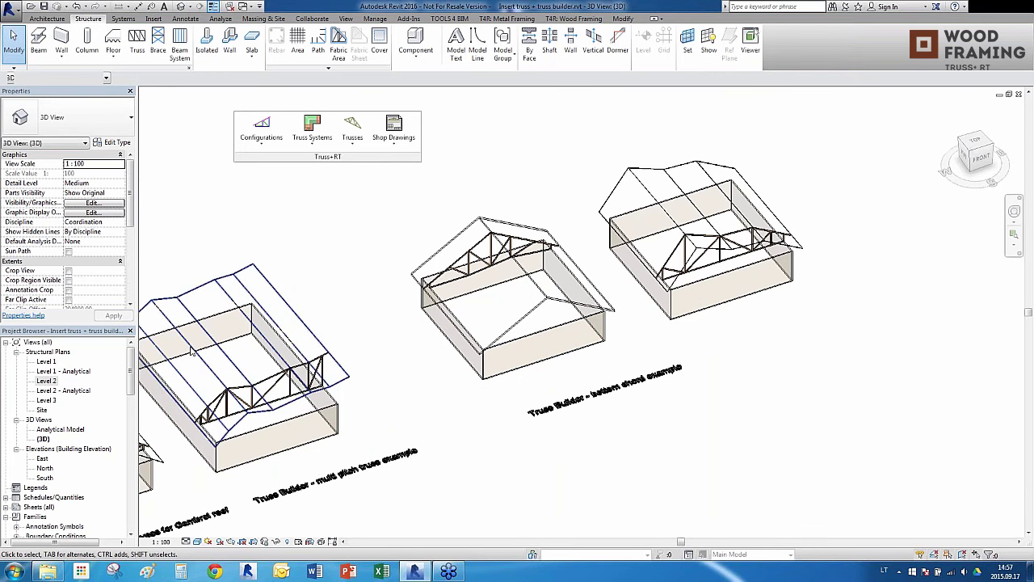
pyautogui.scroll(1, 242, 372)
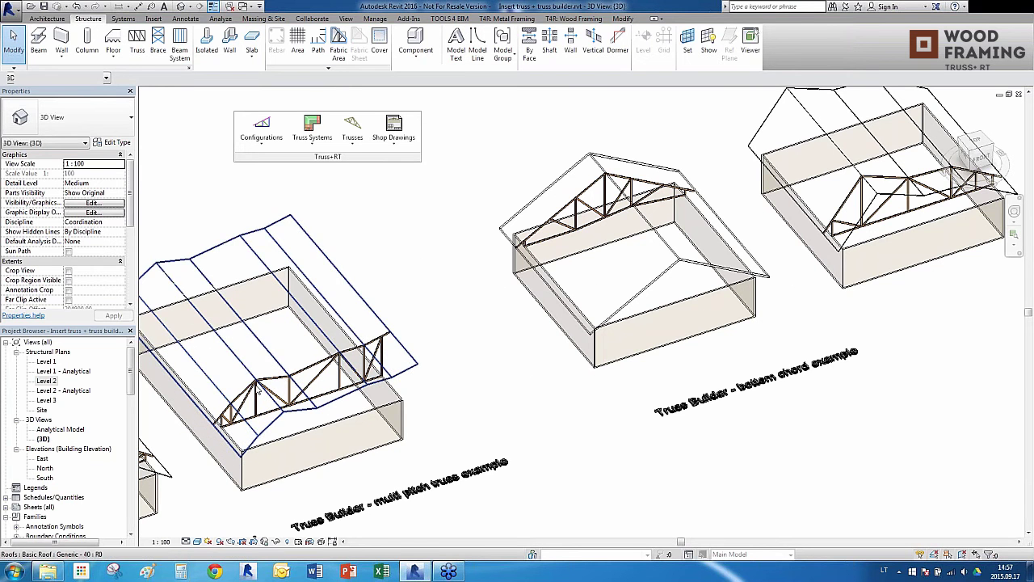
pyautogui.scroll(-2, 228, 392)
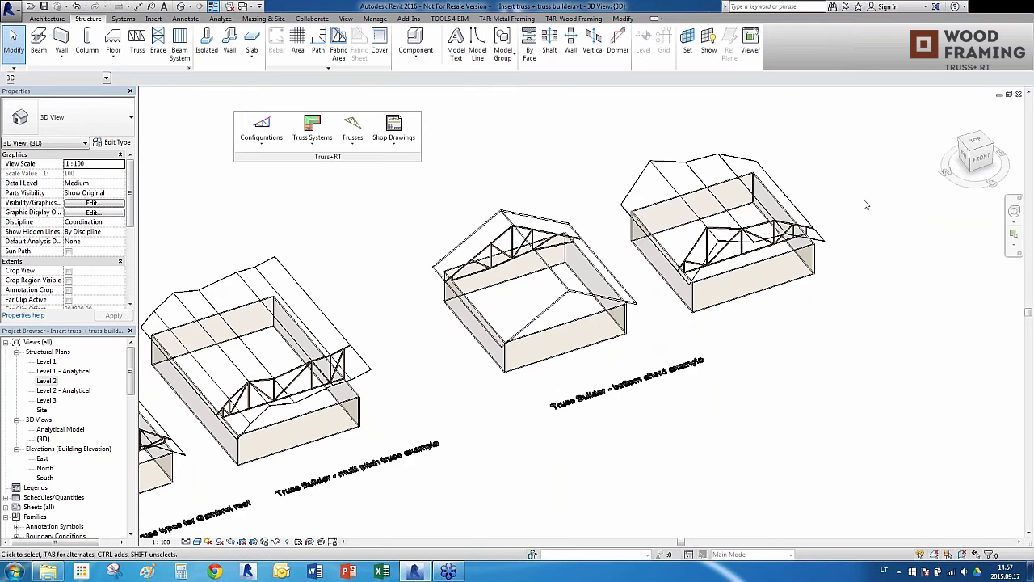
pyautogui.scroll(2, 798, 202)
pyautogui.click(781, 223)
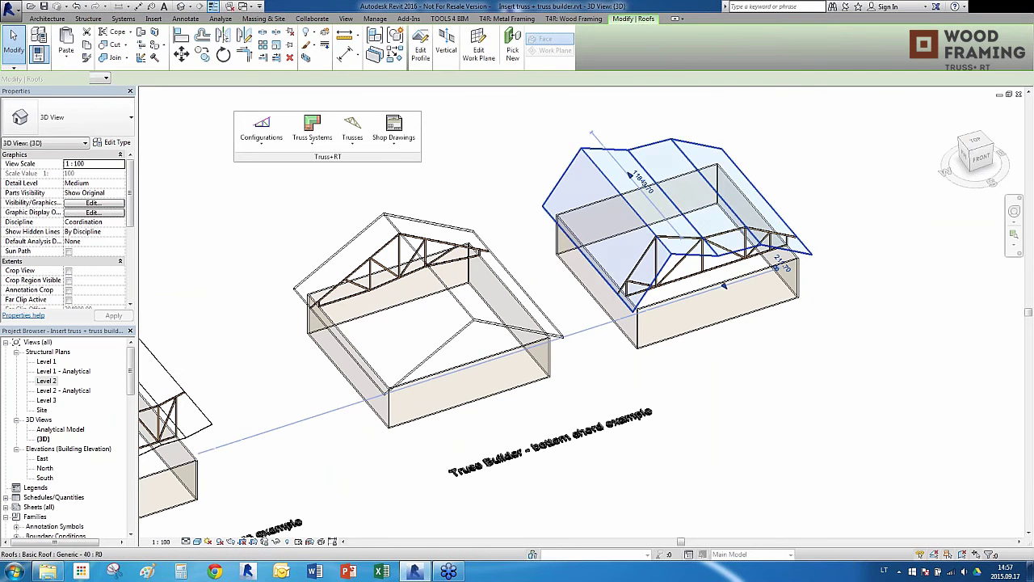
# Examine the two bottom chord example buildings, briefly selecting the simple gable roof of the nearer one.
pyautogui.keyDown('shift'); pyautogui.moveTo(781, 227); pyautogui.dragTo(810, 275, button='middle'); pyautogui.keyUp('shift')
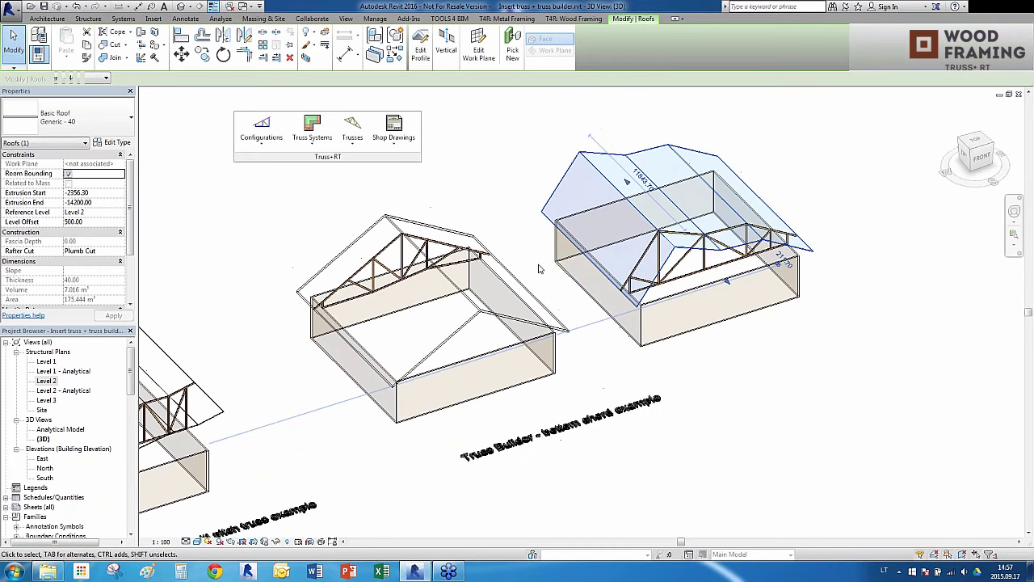
pyautogui.click(534, 269)
pyautogui.click(512, 279)
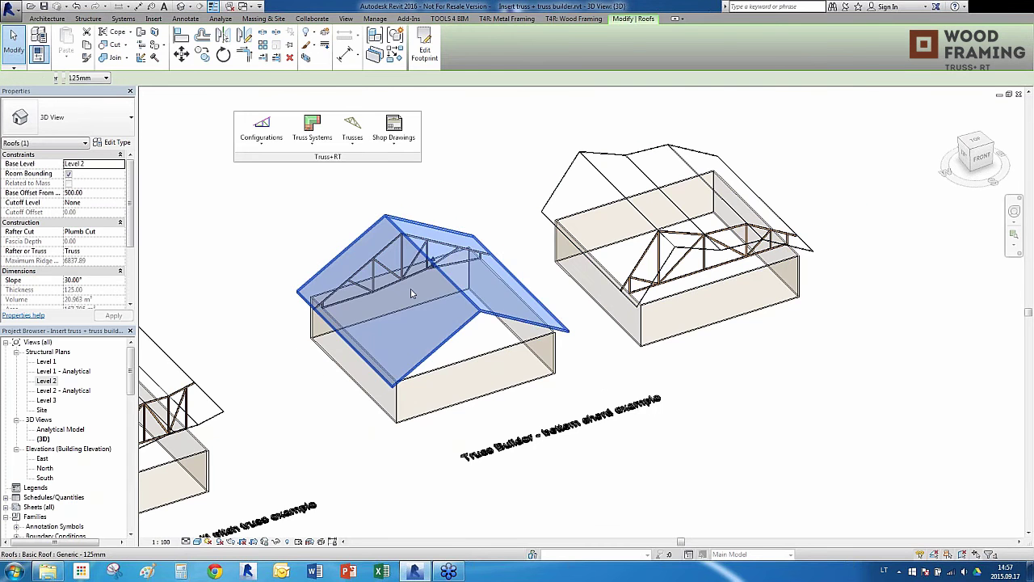
pyautogui.scroll(2, 390, 271)
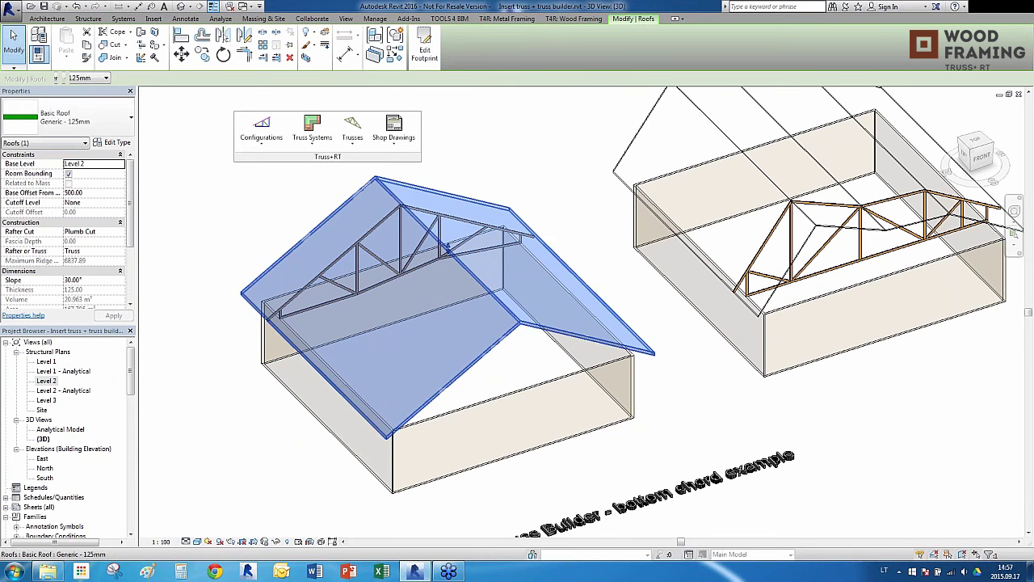
pyautogui.scroll(-2, 566, 222)
pyautogui.click(589, 254)
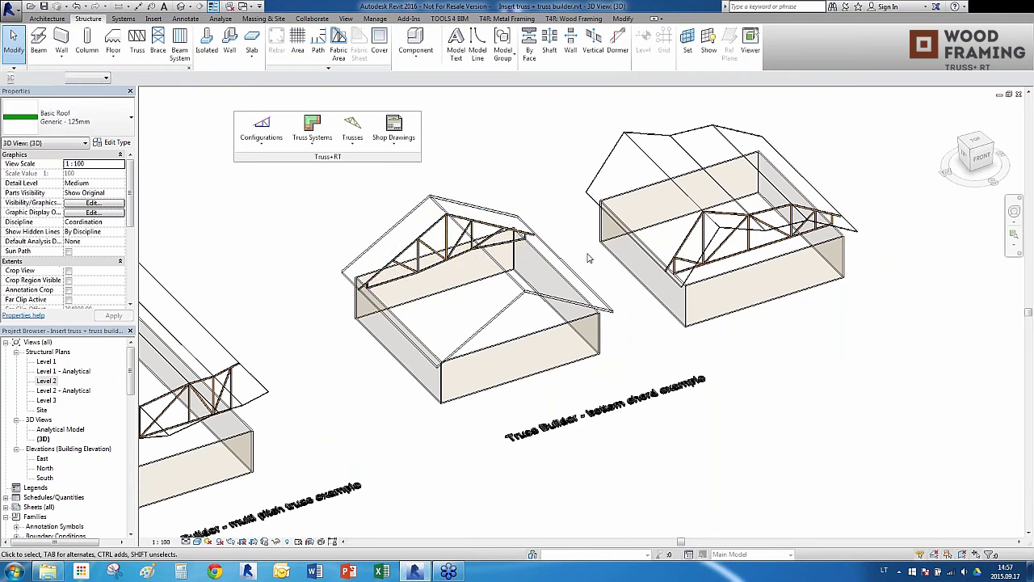
pyautogui.scroll(1, 429, 260)
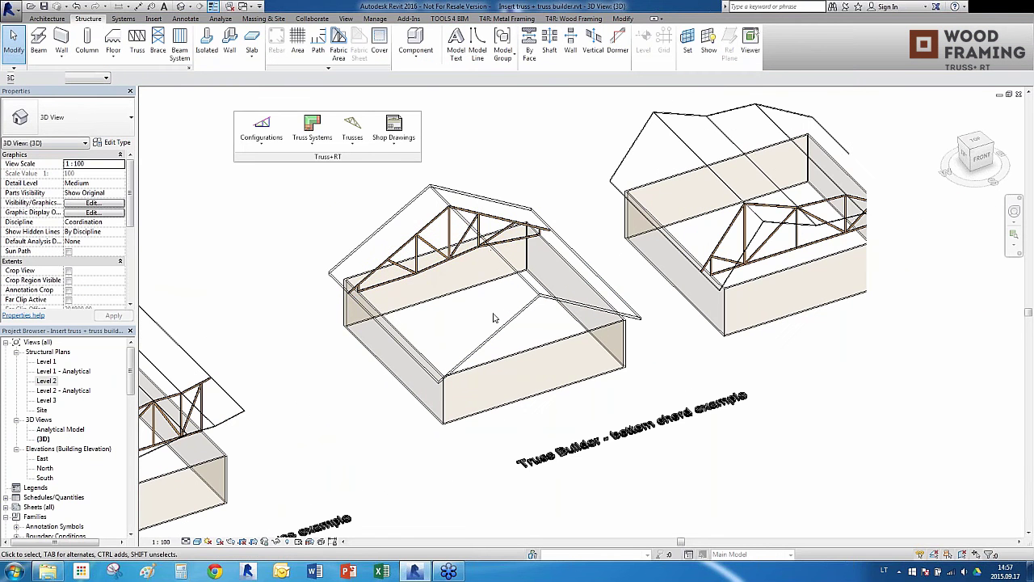
pyautogui.scroll(-1, 497, 313)
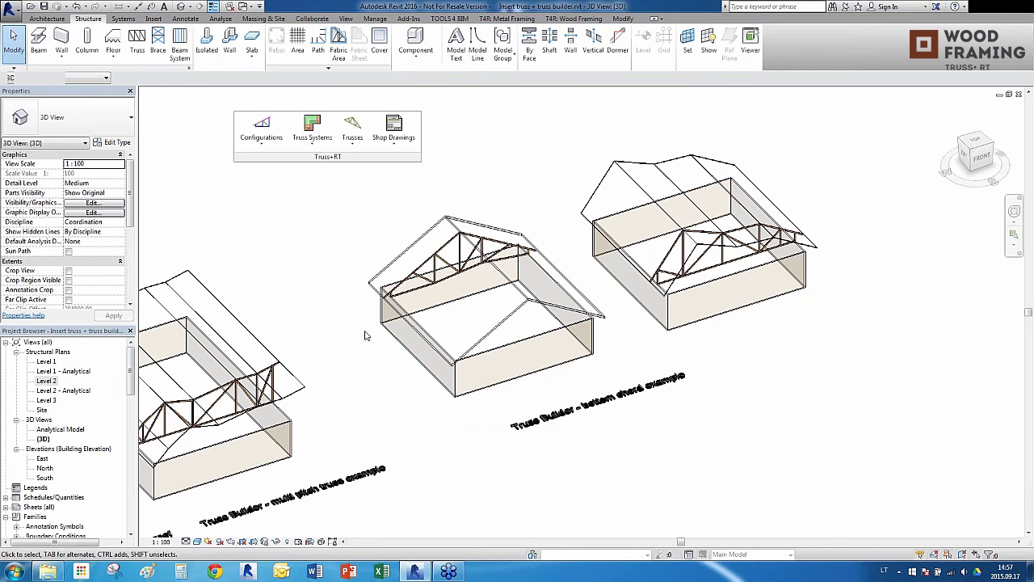
pyautogui.scroll(1, 547, 266)
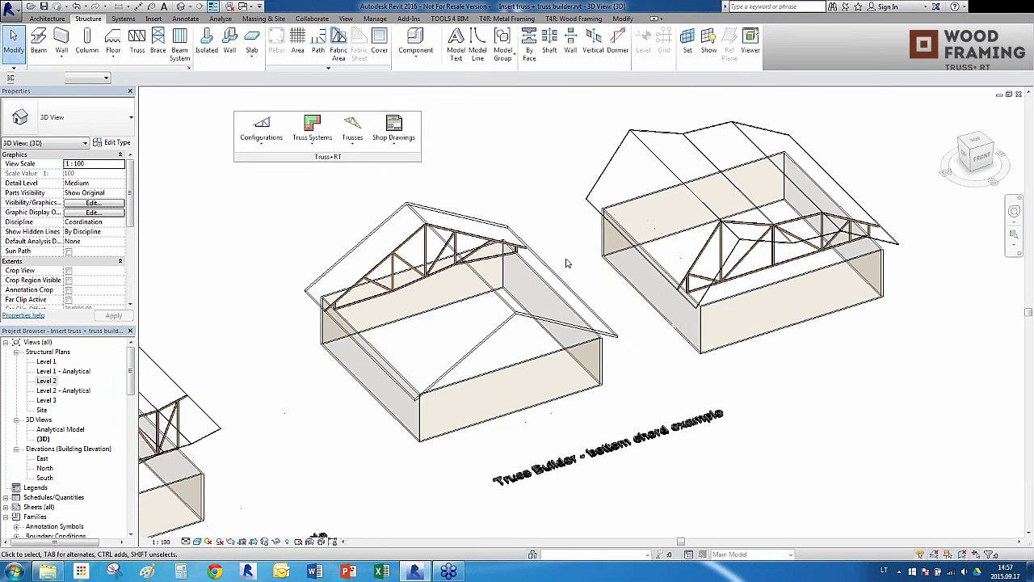
# In the Level 2 structural plan, draw a horizontal model line about 2100 mm long inside the gable-roofed bottom chord example building.
pyautogui.doubleClick(49, 381)
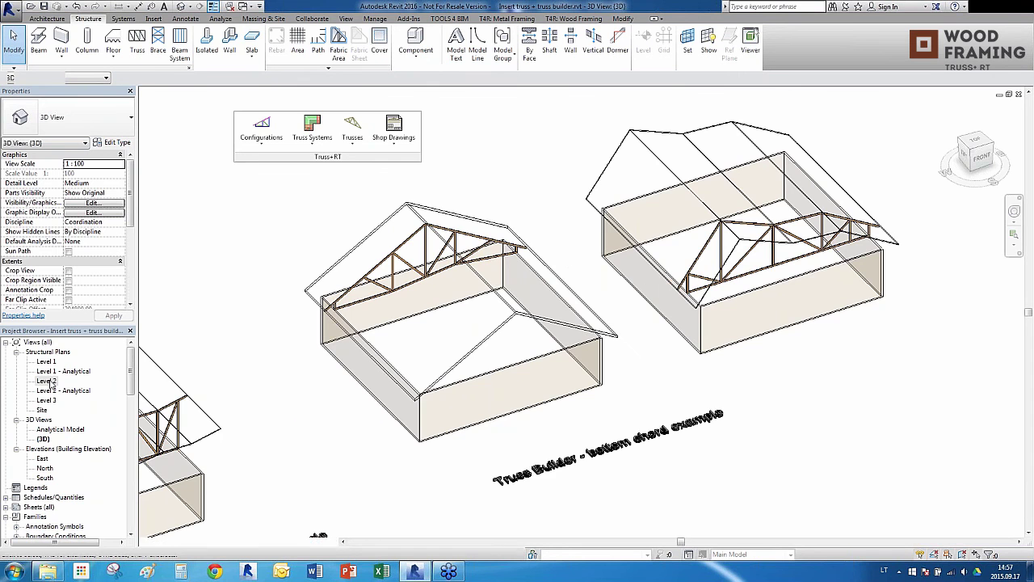
pyautogui.scroll(2, 843, 358)
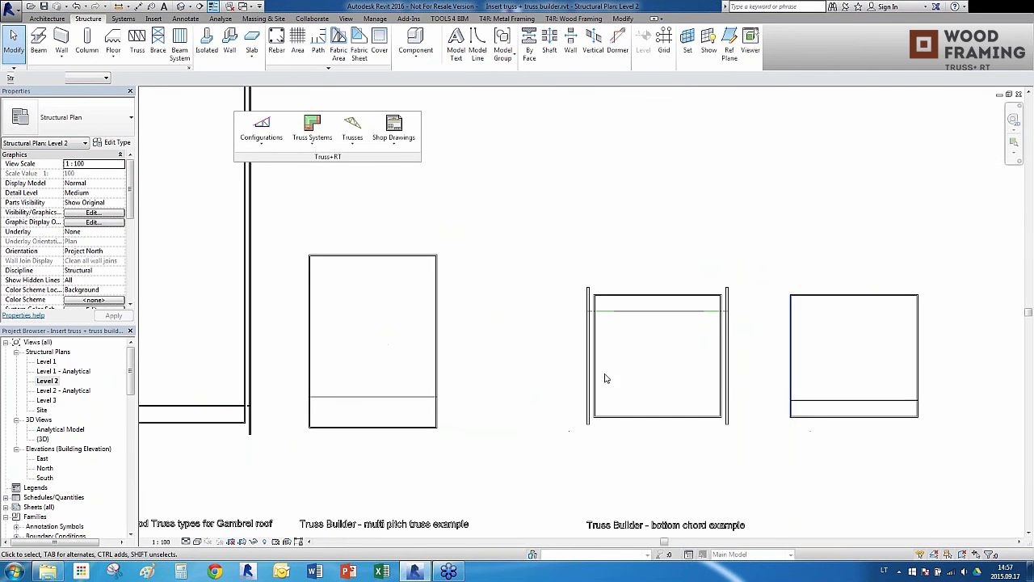
pyautogui.scroll(2, 441, 296)
pyautogui.click(478, 50)
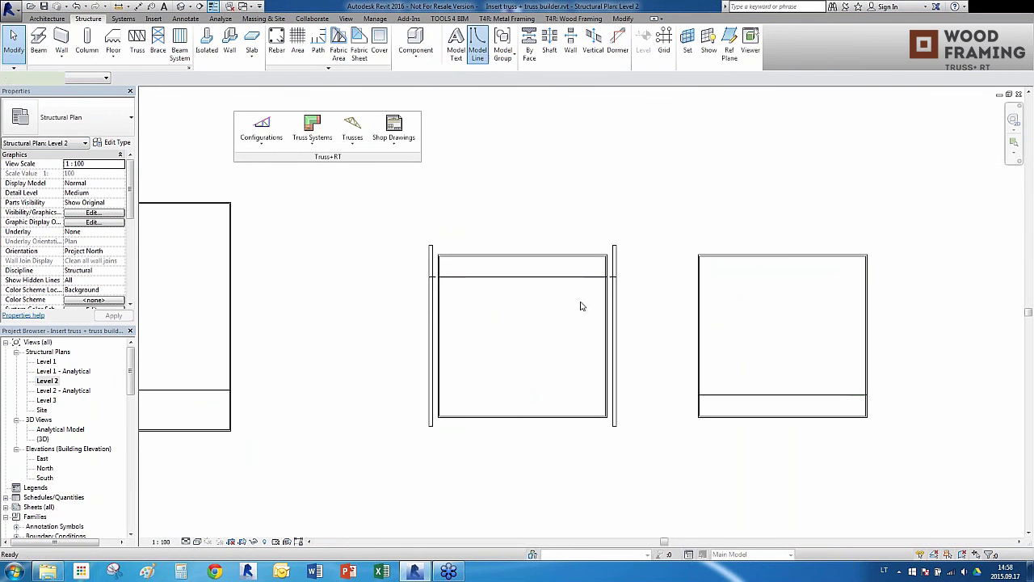
pyautogui.click(493, 348)
pyautogui.click(525, 348)
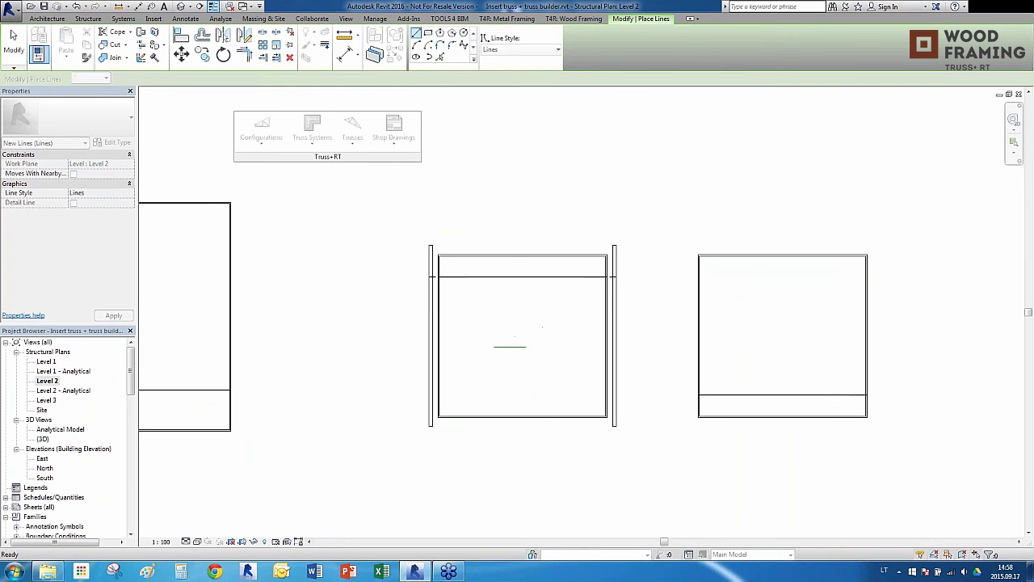
pyautogui.press('Escape')
pyautogui.press('Escape')
# Create a section view from the short model line inside the gable-roofed building.
pyautogui.click(522, 348)
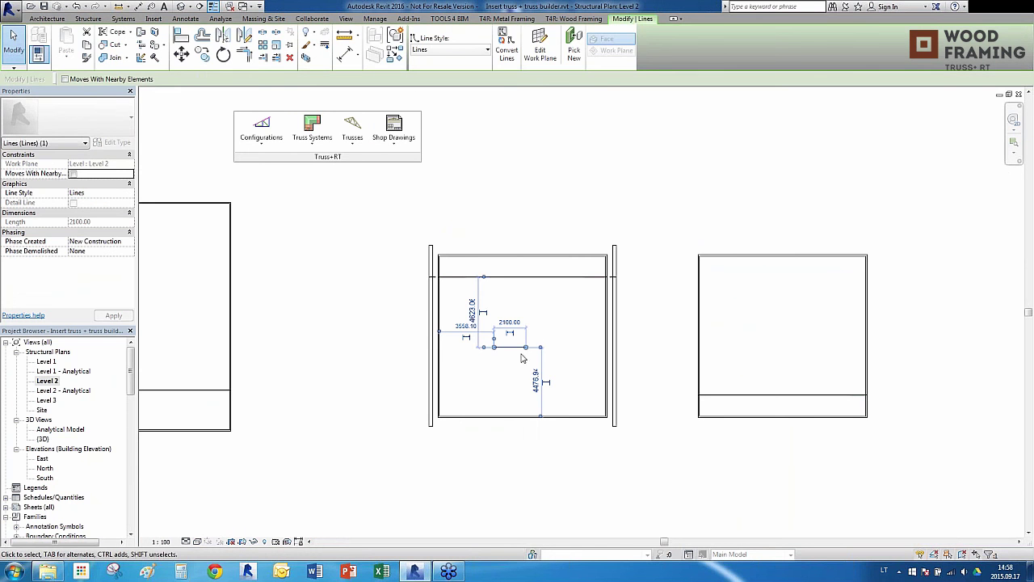
pyautogui.click(352, 133)
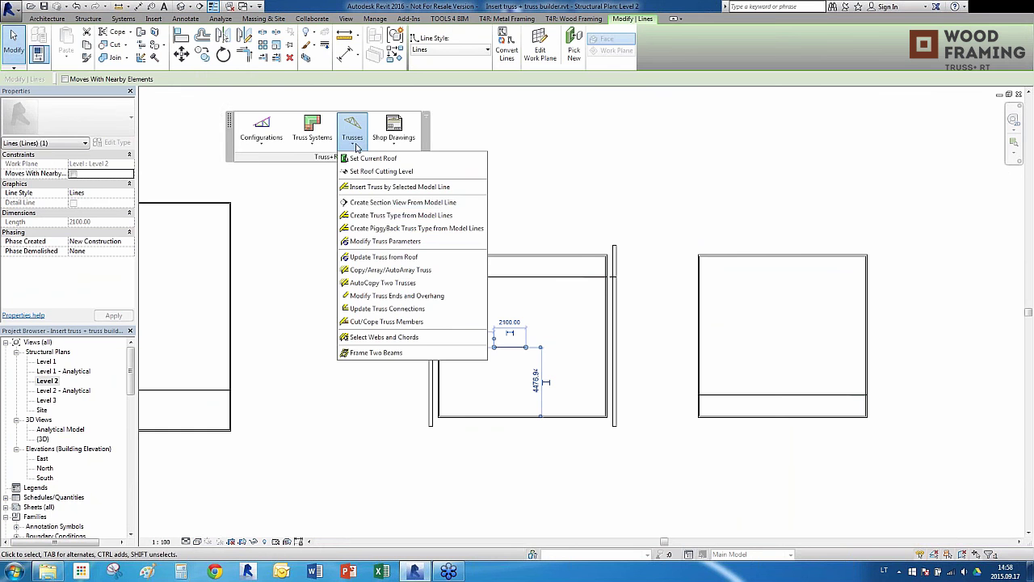
pyautogui.click(370, 208)
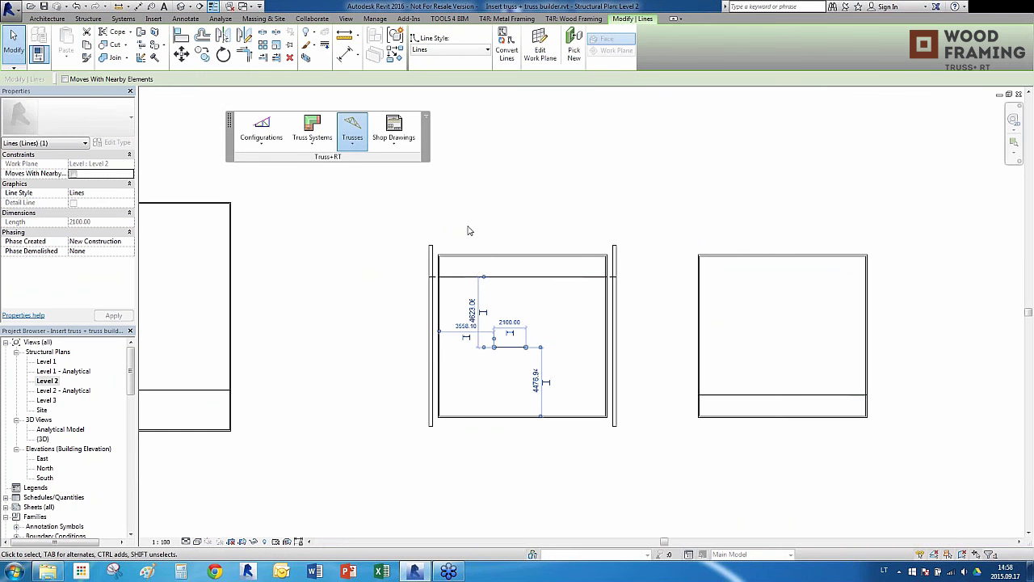
pyautogui.click(610, 299)
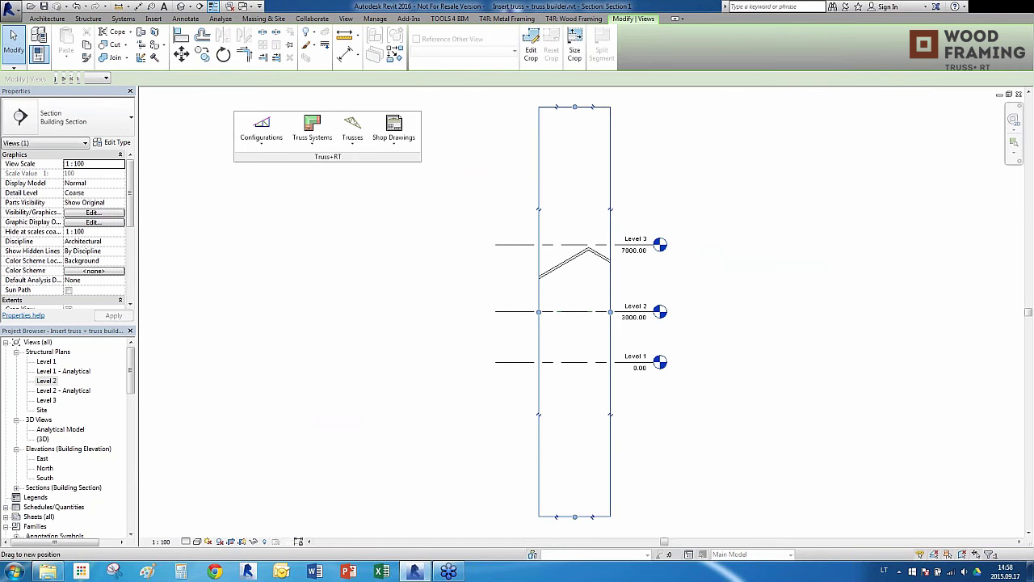
# Widen the section's crop region on both sides so it spans the whole roof and both walls.
pyautogui.moveTo(610, 312); pyautogui.dragTo(745, 311)
pyautogui.moveTo(538, 311); pyautogui.dragTo(461, 312)
pyautogui.click(509, 256)
# Start a model line chain at the left wall's top: about 2040 mm along Level 2, then rising inward at about 20°.
pyautogui.click(477, 45)
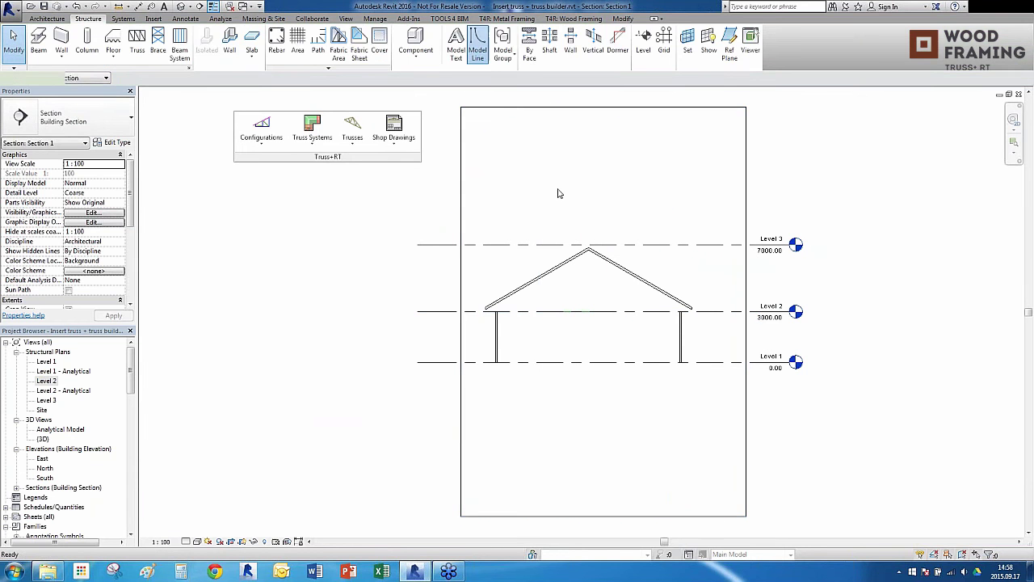
pyautogui.scroll(5, 479, 316)
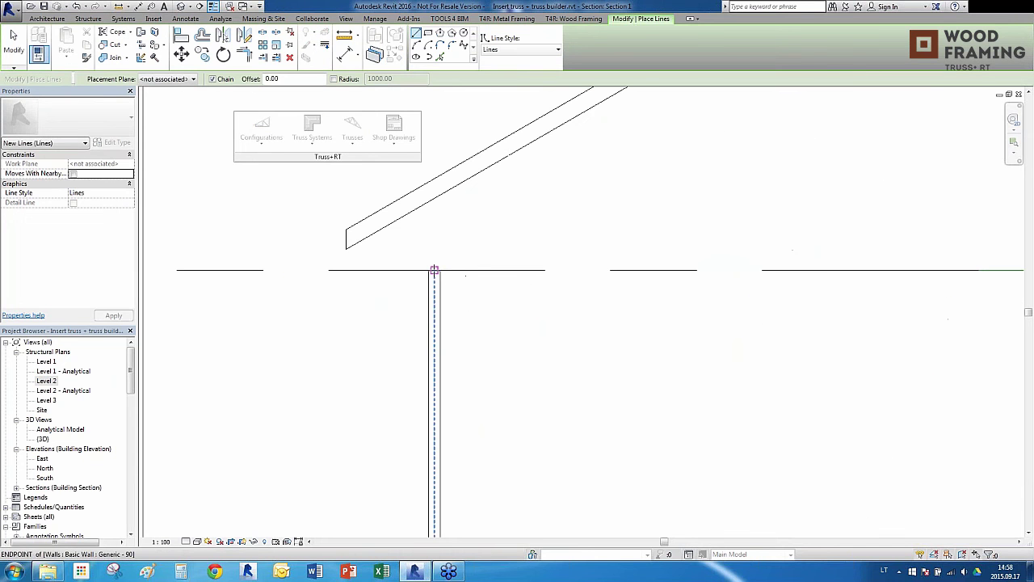
pyautogui.click(434, 269)
pyautogui.scroll(-2, 436, 279)
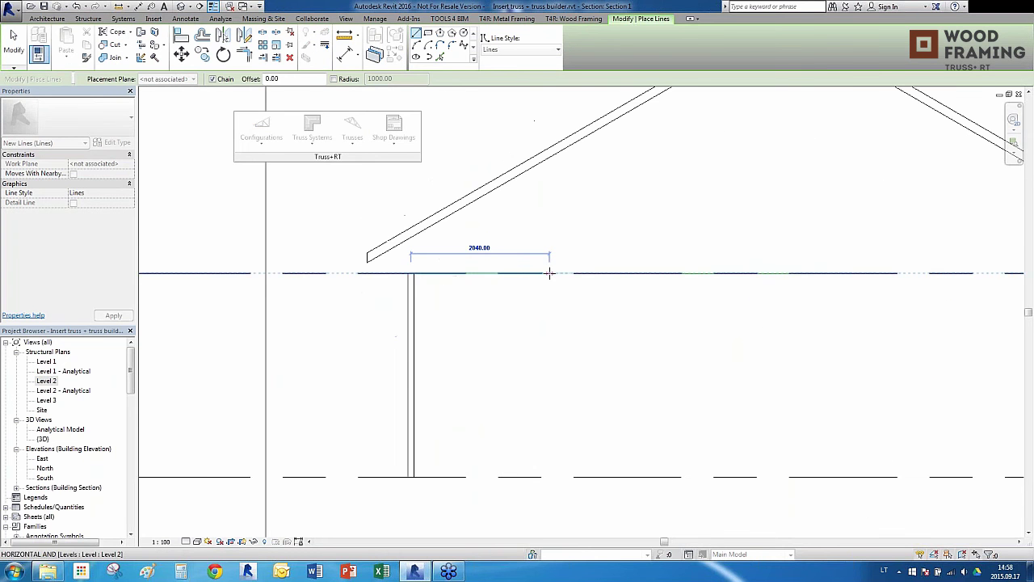
pyautogui.click(550, 277)
pyautogui.scroll(-3, 421, 305)
pyautogui.click(537, 270)
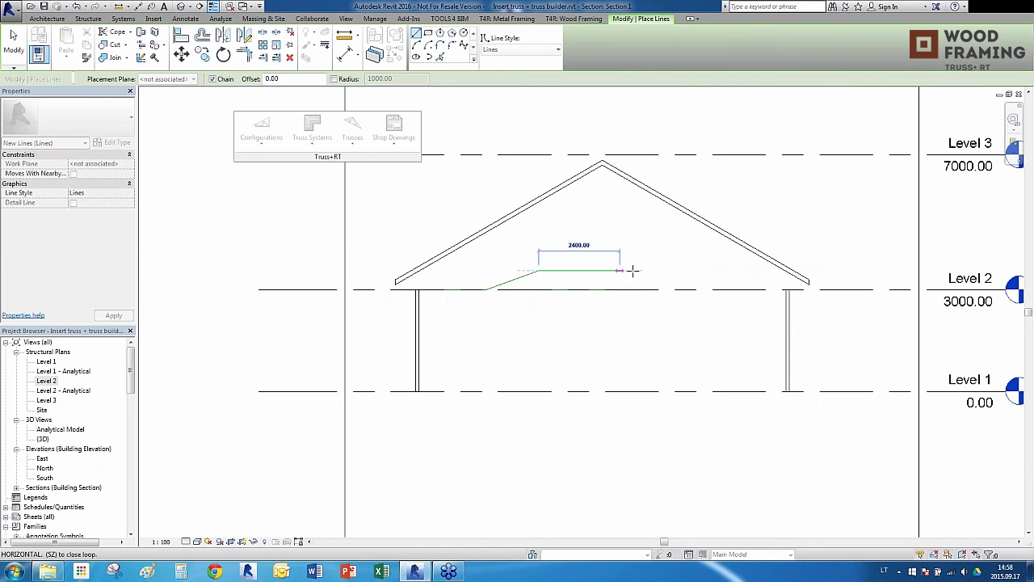
# Finish the bottom chord chain with about 3400 mm horizontal, a 45° drop to Level 2, and a level run to the right wall.
pyautogui.click(651, 271)
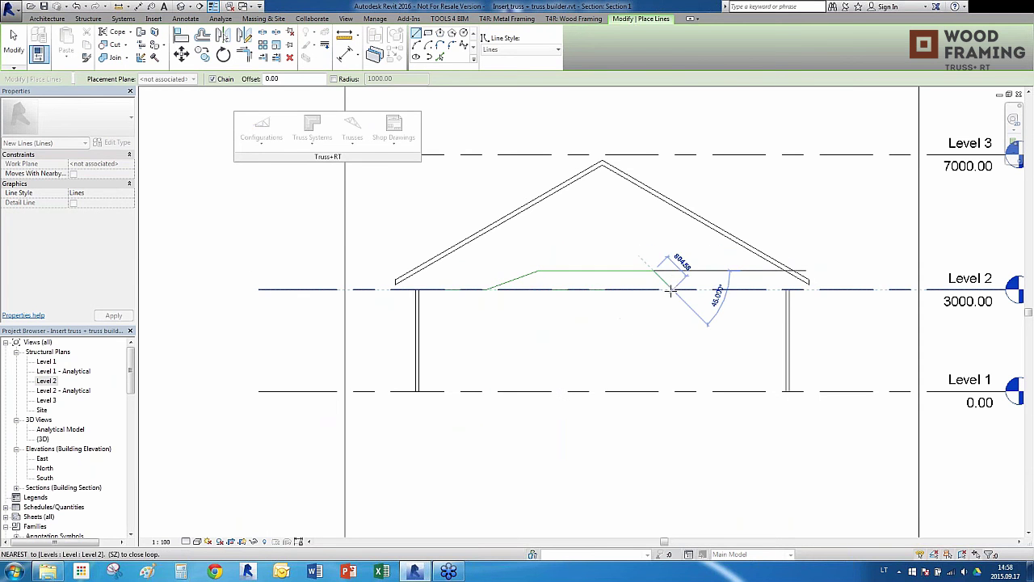
pyautogui.click(670, 291)
pyautogui.scroll(3, 795, 291)
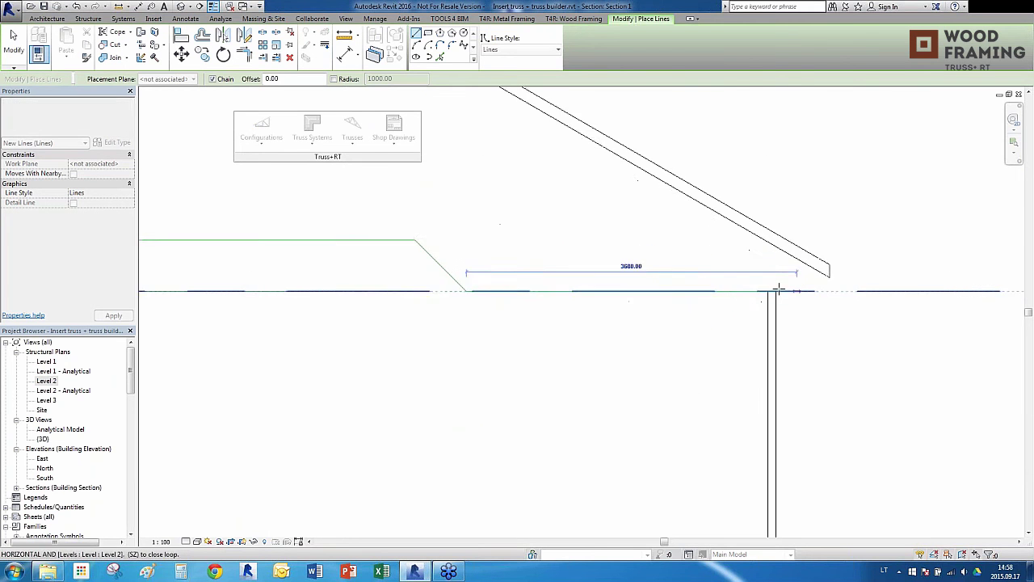
pyautogui.click(774, 290)
pyautogui.press('Escape')
pyautogui.press('Escape')
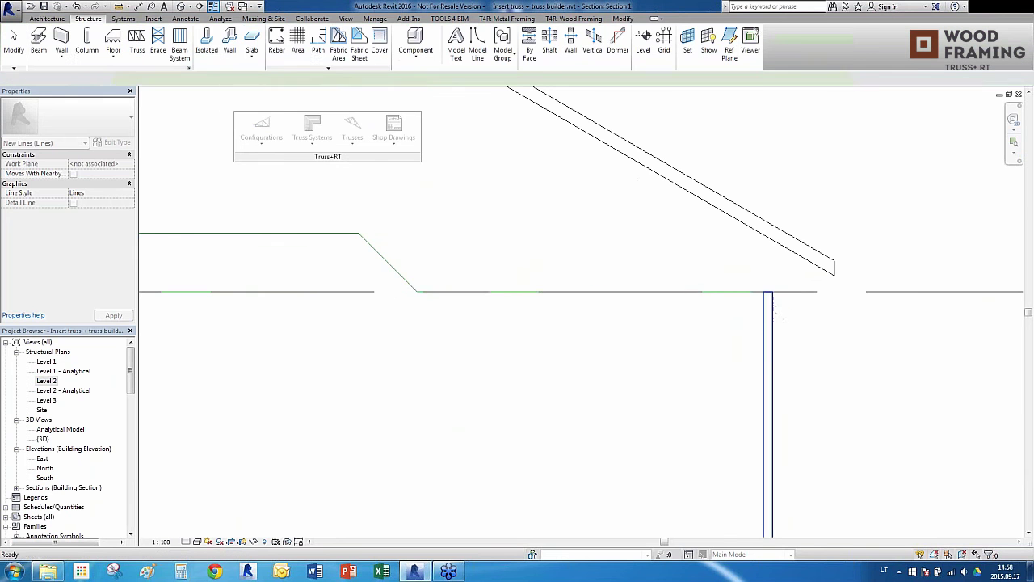
# Run Create Truss Type from Model Lines on the whole bottom chord line chain, using the gable roof above it.
pyautogui.scroll(-3, 767, 310)
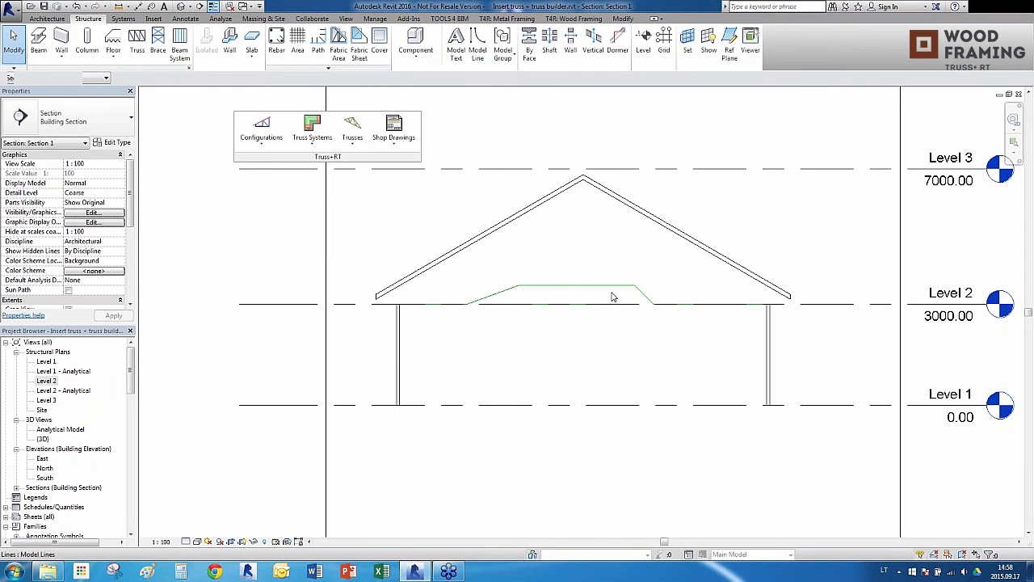
pyautogui.press('Tab')
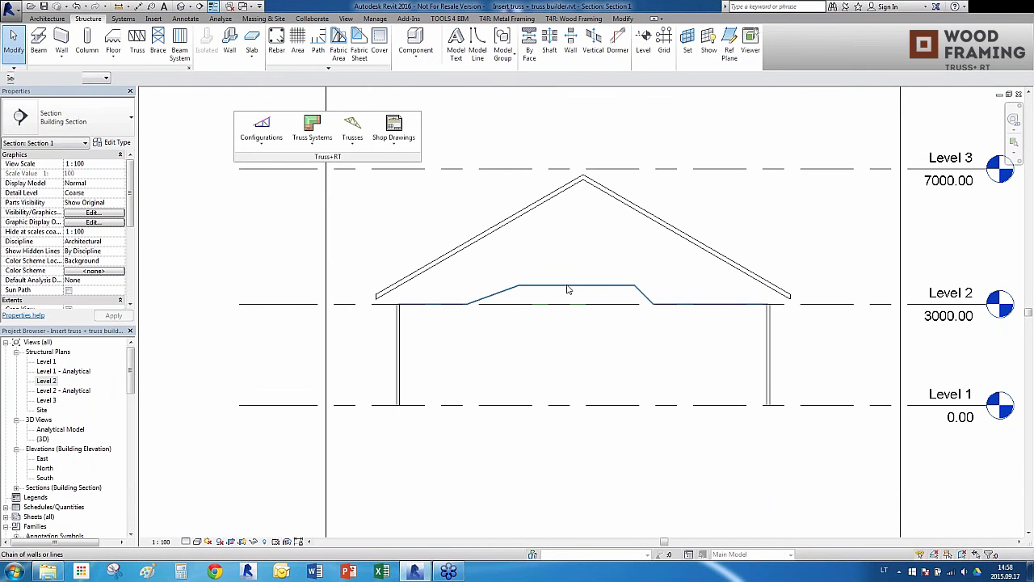
pyautogui.click(568, 290)
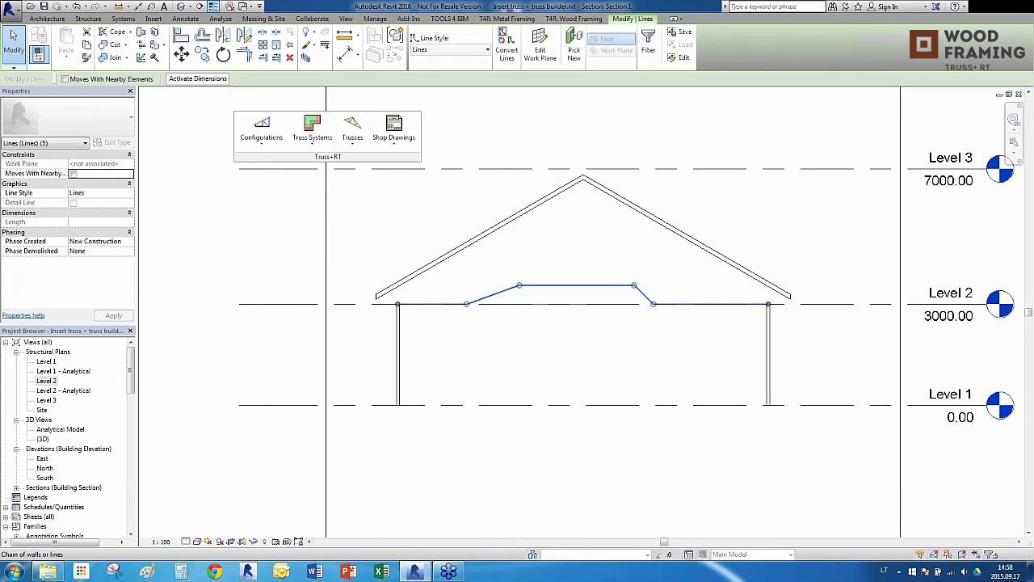
pyautogui.click(355, 135)
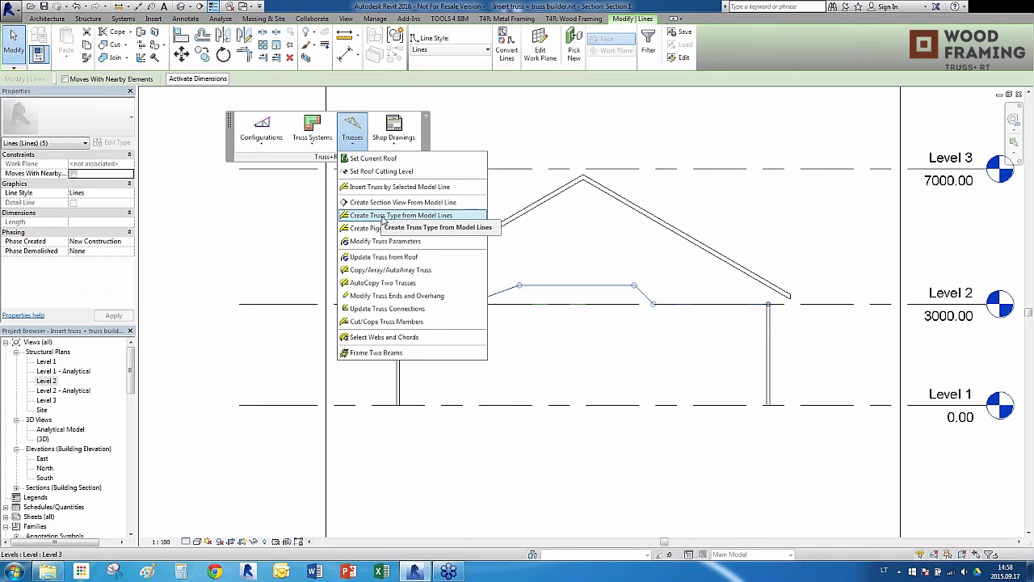
pyautogui.click(396, 215)
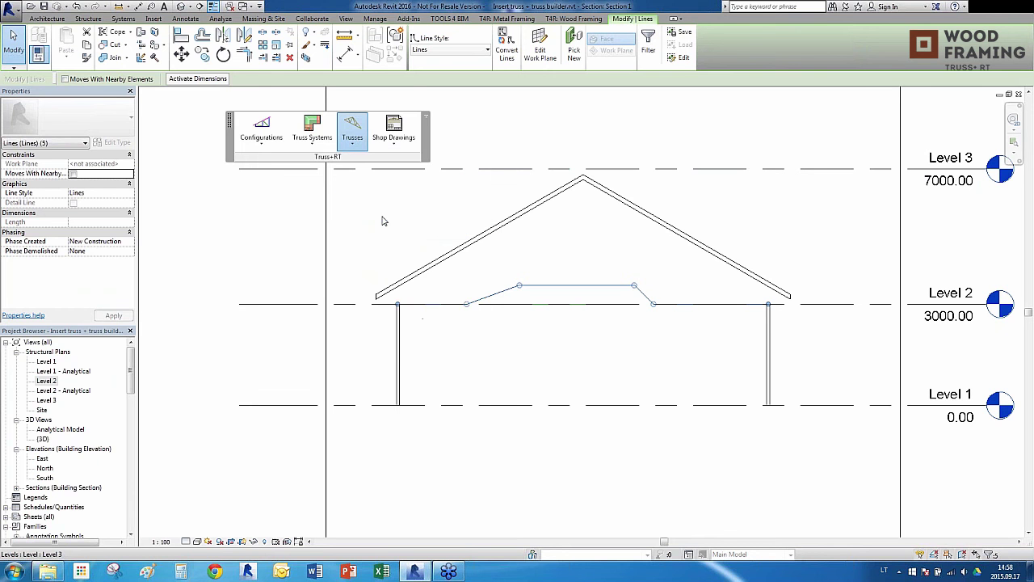
pyautogui.click(517, 227)
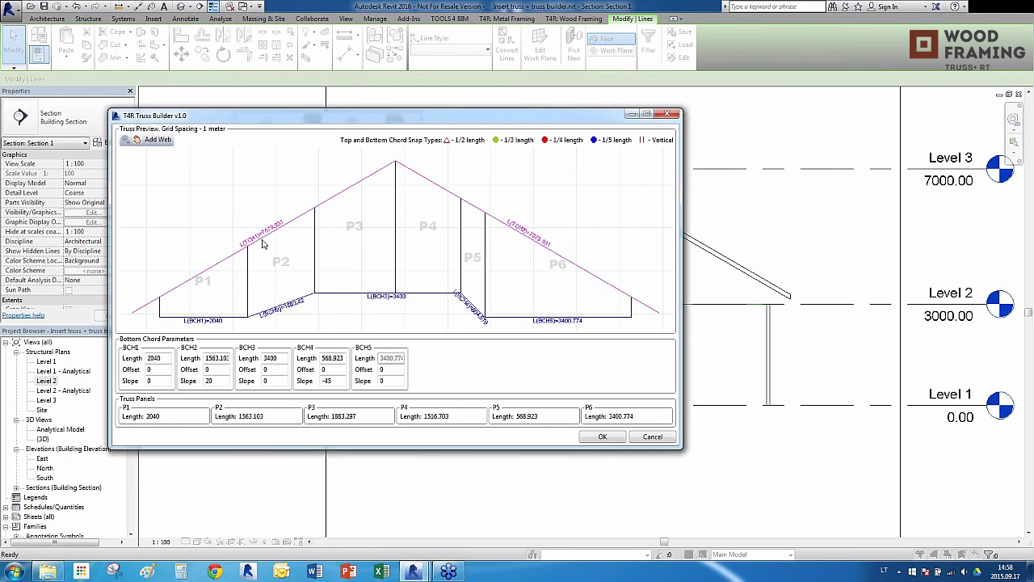
# Add diagonal webs in P1, P2 and P3, each rising leftward from the panel's lower right joint, with P1's ending mid top chord.
pyautogui.click(161, 140)
pyautogui.click(247, 317)
pyautogui.click(202, 272)
pyautogui.click(313, 292)
pyautogui.click(247, 246)
pyautogui.click(394, 293)
pyautogui.click(314, 208)
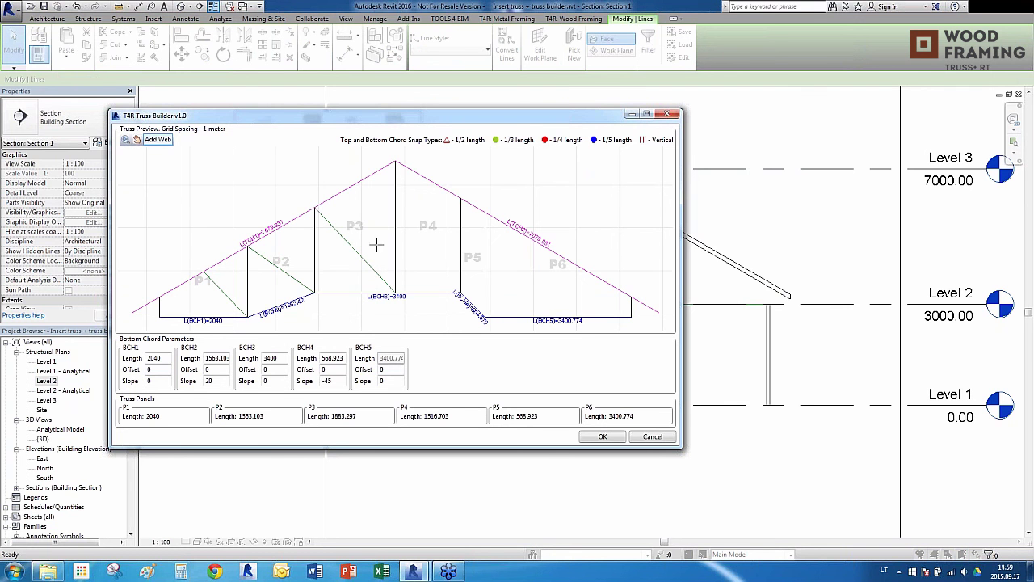
# Add diagonal webs rising rightward from the lower left joints of P4 and P6, ending P6's mid top chord, and accept the truss layout.
pyautogui.click(396, 291)
pyautogui.click(460, 198)
pyautogui.click(484, 316)
pyautogui.click(559, 256)
pyautogui.click(603, 436)
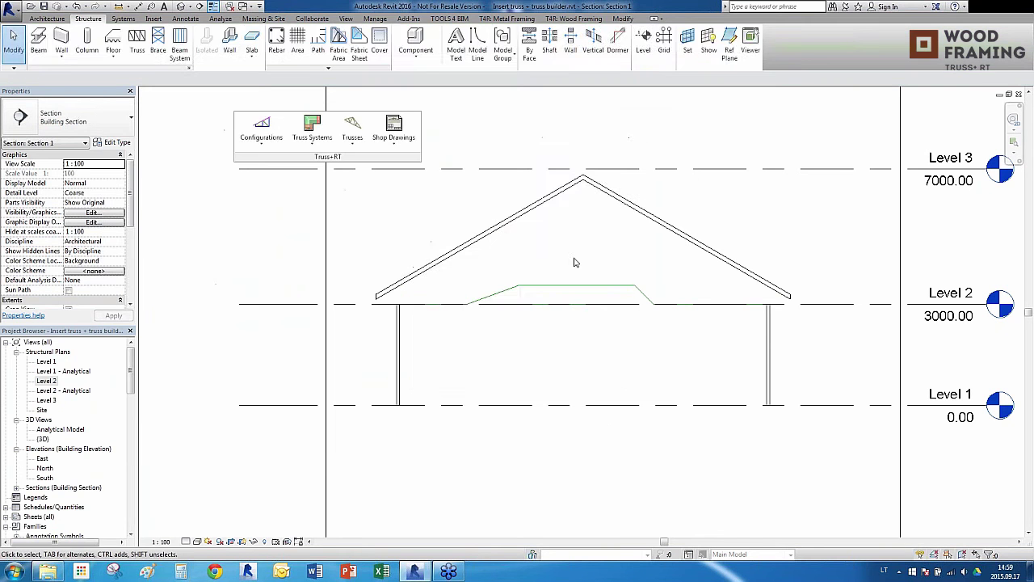
# Save the truss family under the name "Unique tr" and insert the truss under the gable roof.
pyautogui.click(527, 243)
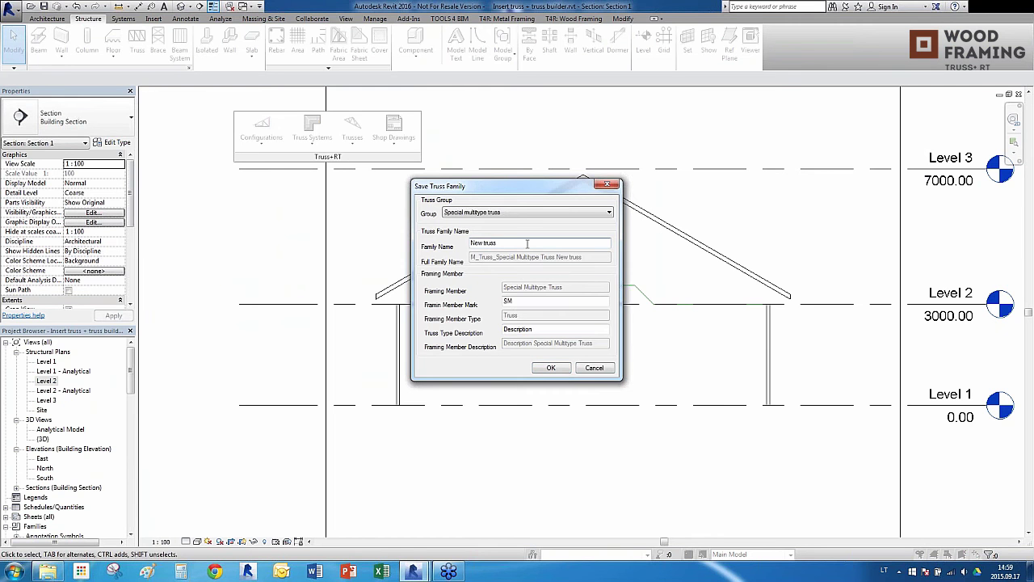
pyautogui.moveTo(527, 243); pyautogui.dragTo(471, 244)
pyautogui.write('Uniqe tr')
pyautogui.click(486, 243)
pyautogui.write('ue tr')
pyautogui.click(548, 369)
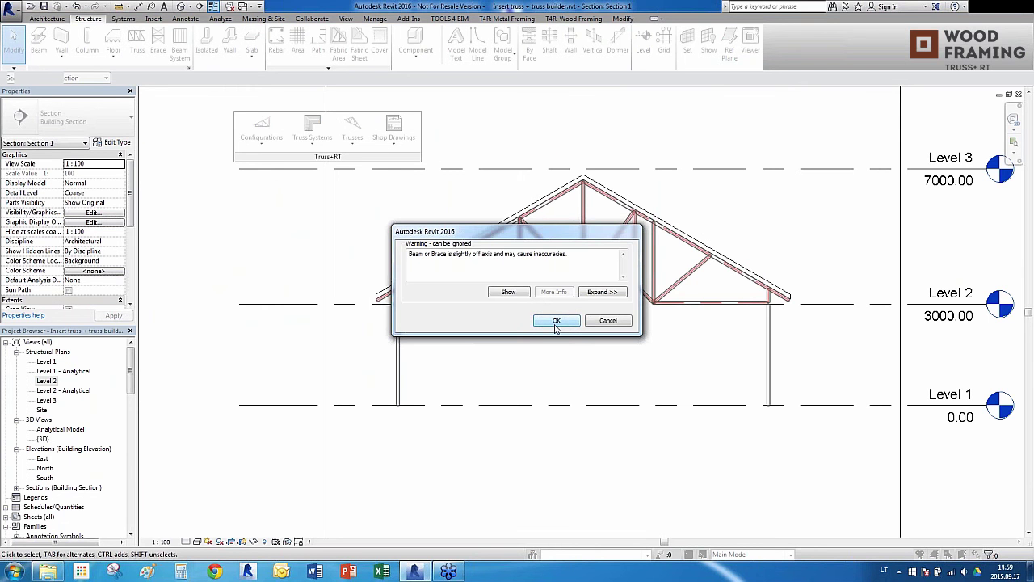
pyautogui.click(556, 322)
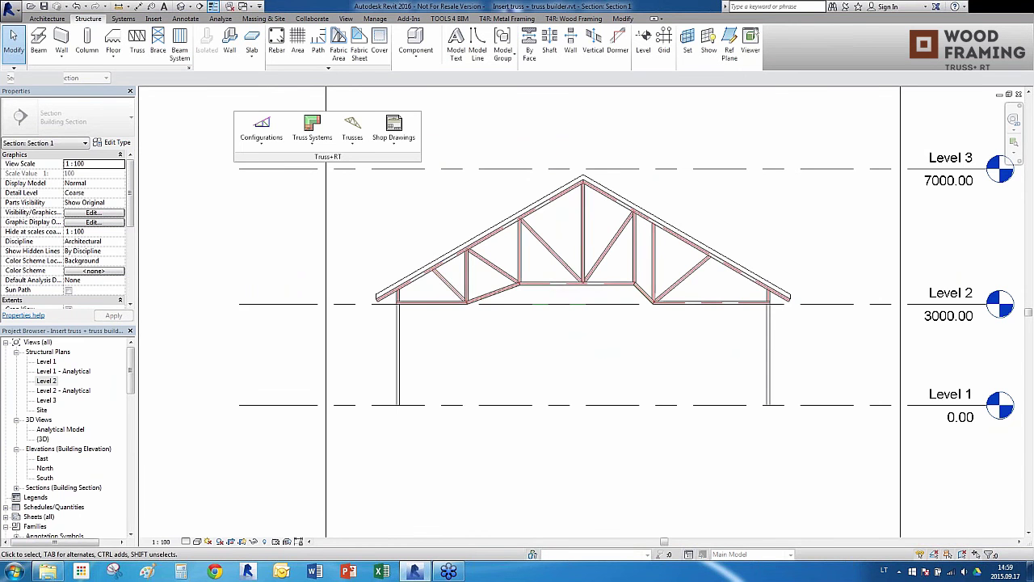
pyautogui.scroll(2, 600, 204)
pyautogui.scroll(2, 501, 266)
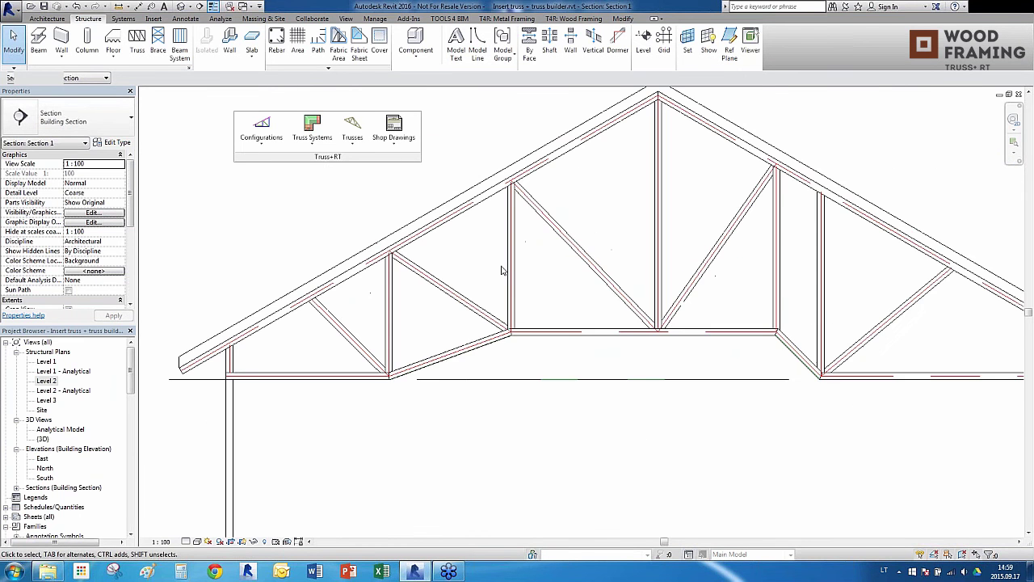
pyautogui.scroll(2, 377, 386)
pyautogui.scroll(-3, 366, 429)
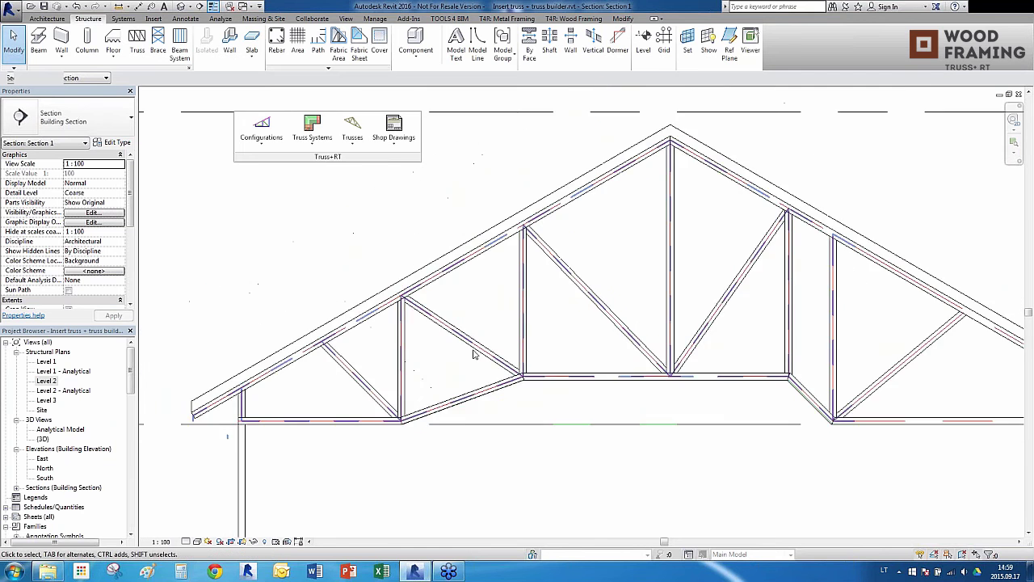
# Inspect the inserted custom truss in the section view and check its family and type name.
pyautogui.scroll(4, 547, 224)
pyautogui.scroll(-3, 517, 266)
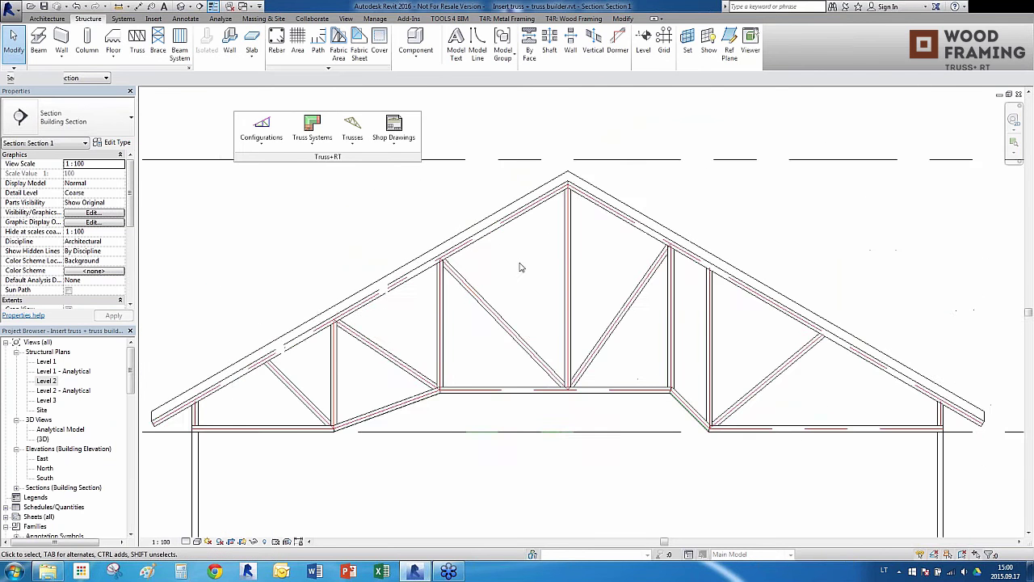
pyautogui.scroll(-2, 549, 290)
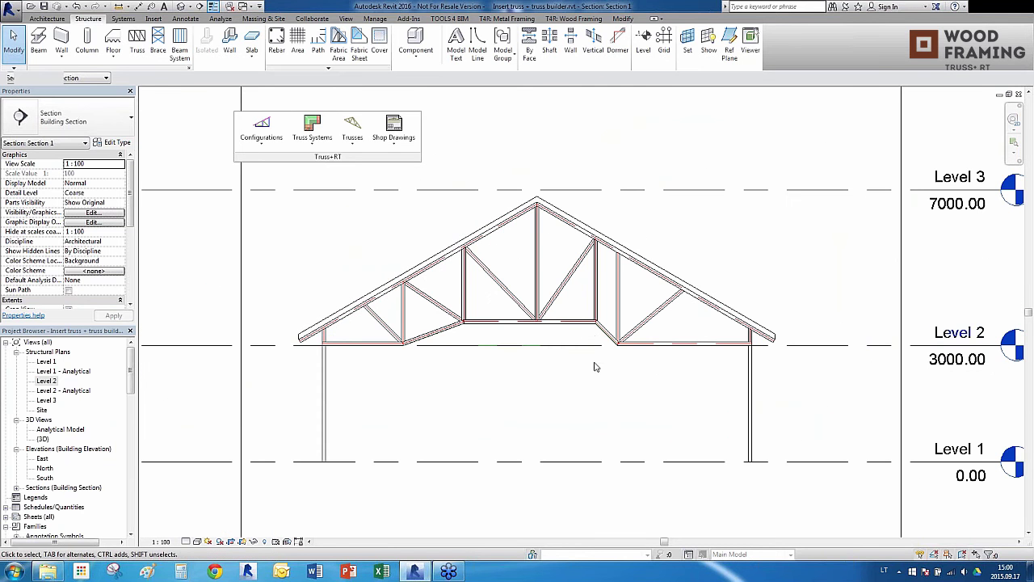
pyautogui.click(544, 314)
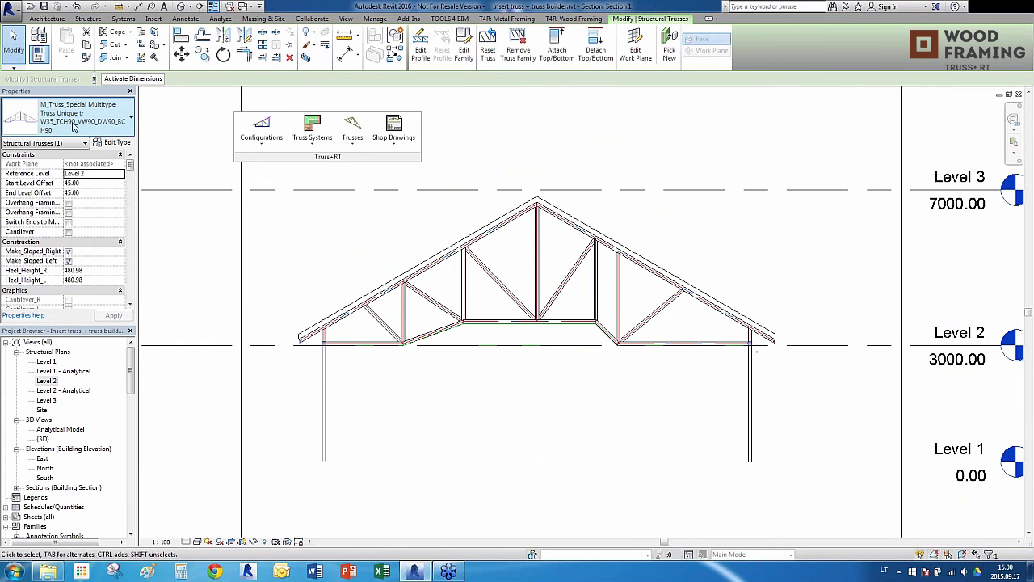
pyautogui.click(322, 257)
pyautogui.scroll(-2, 613, 287)
pyautogui.scroll(-1, 613, 288)
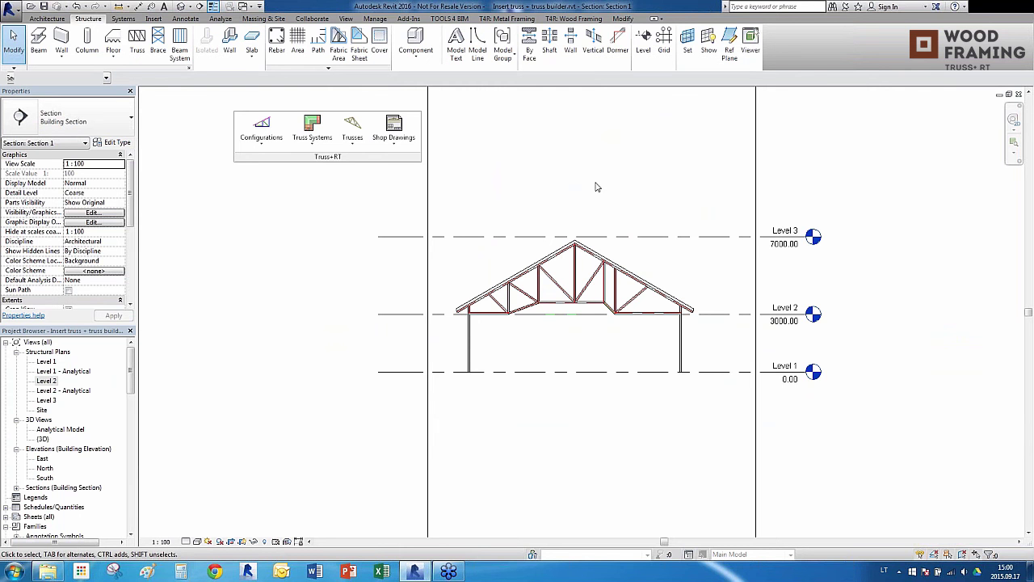
# Switch to the RESULT - system grid.rvt model and open the sheet of truss assembly C16-2.
pyautogui.click(350, 18)
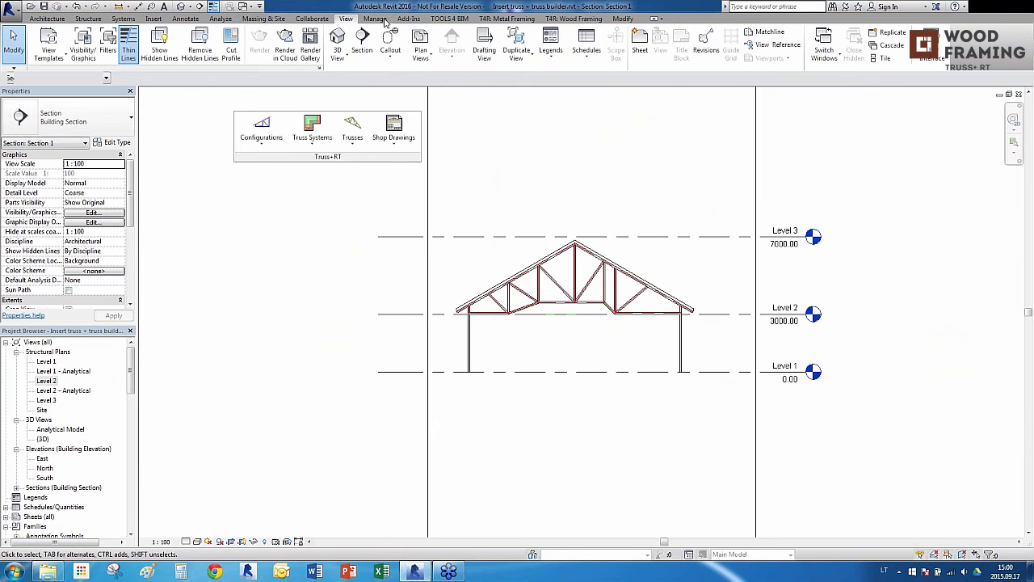
pyautogui.click(823, 50)
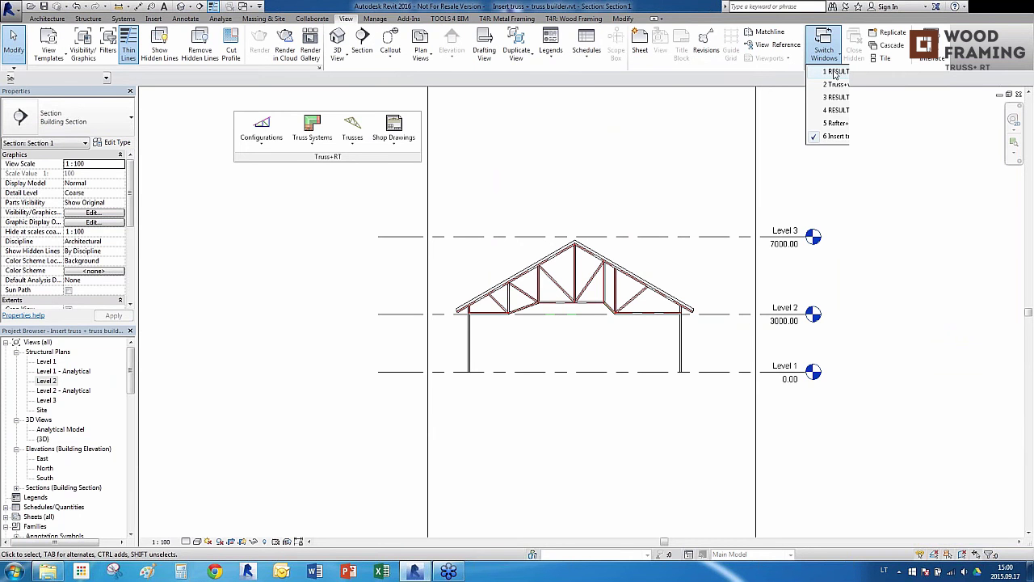
pyautogui.click(836, 72)
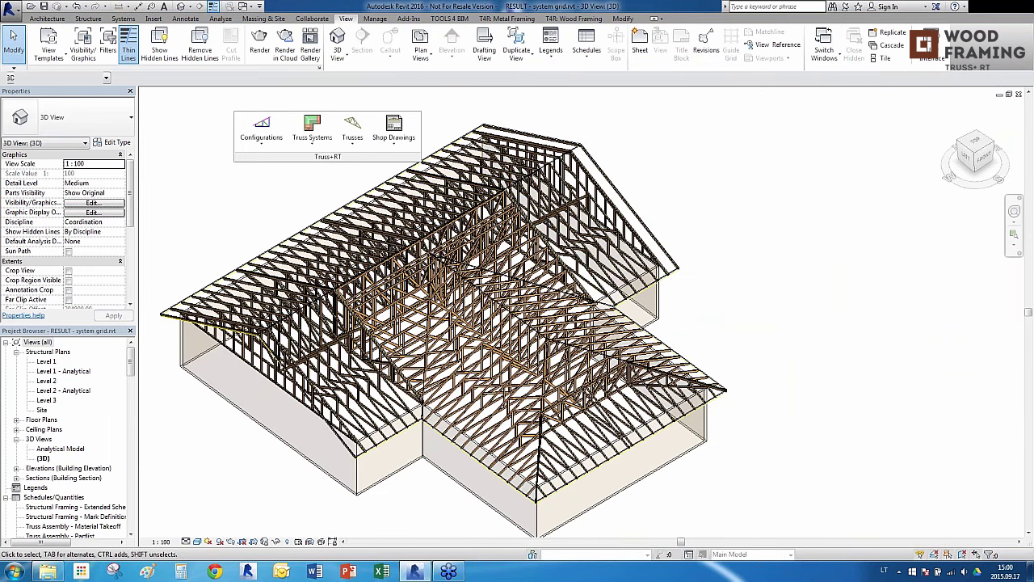
pyautogui.click(390, 143)
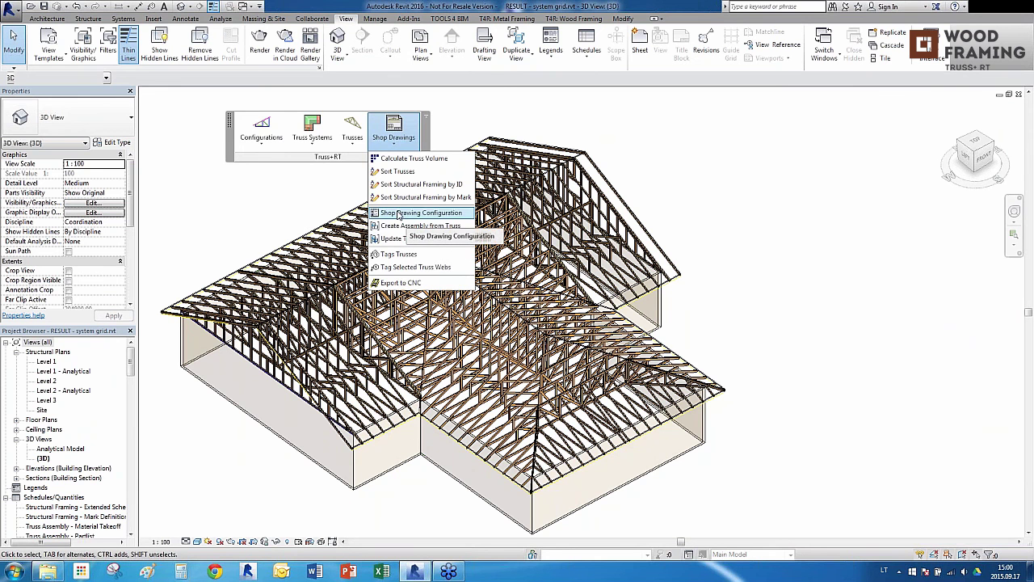
pyautogui.click(130, 368)
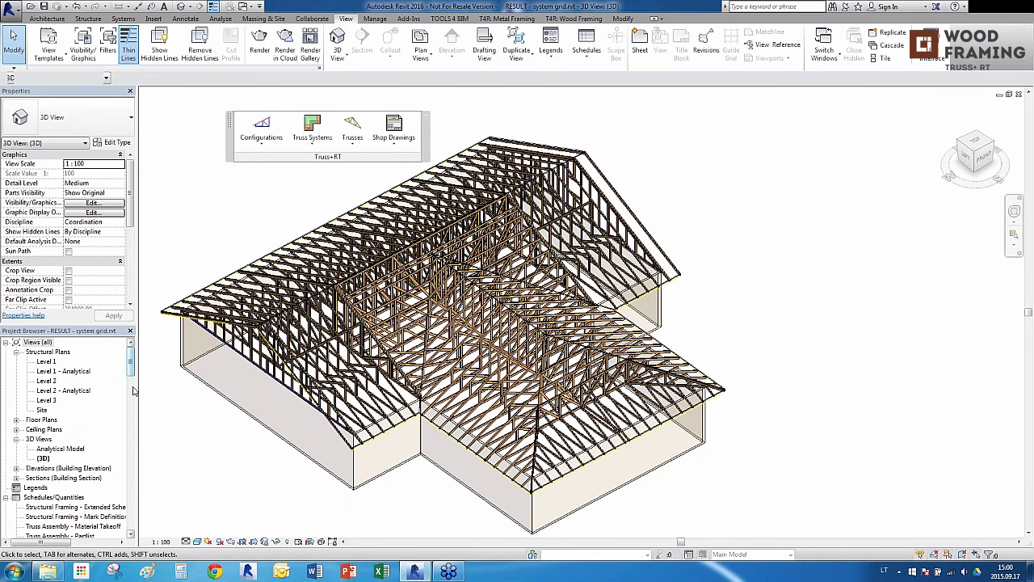
pyautogui.moveTo(130, 367); pyautogui.dragTo(134, 521)
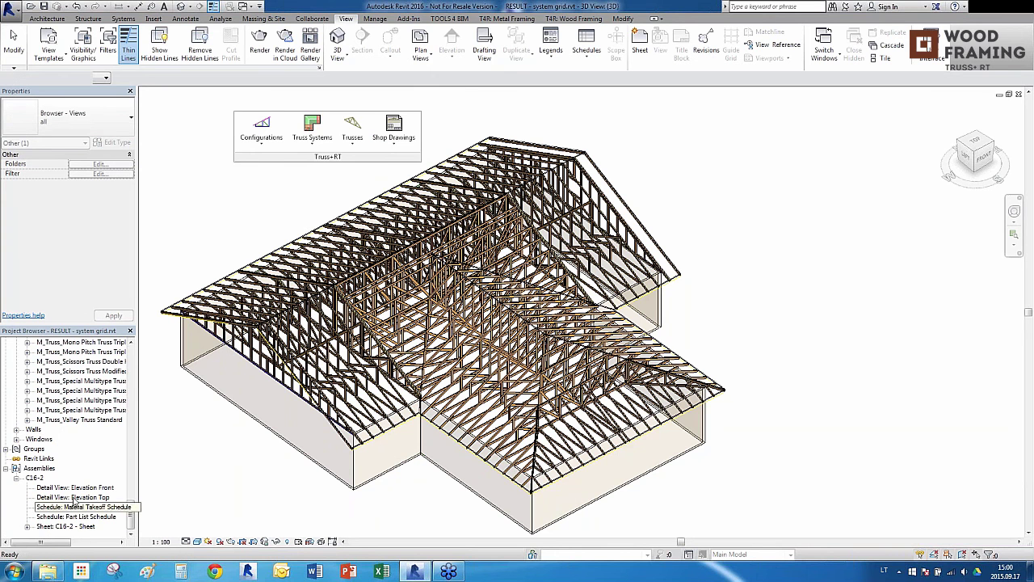
pyautogui.doubleClick(73, 526)
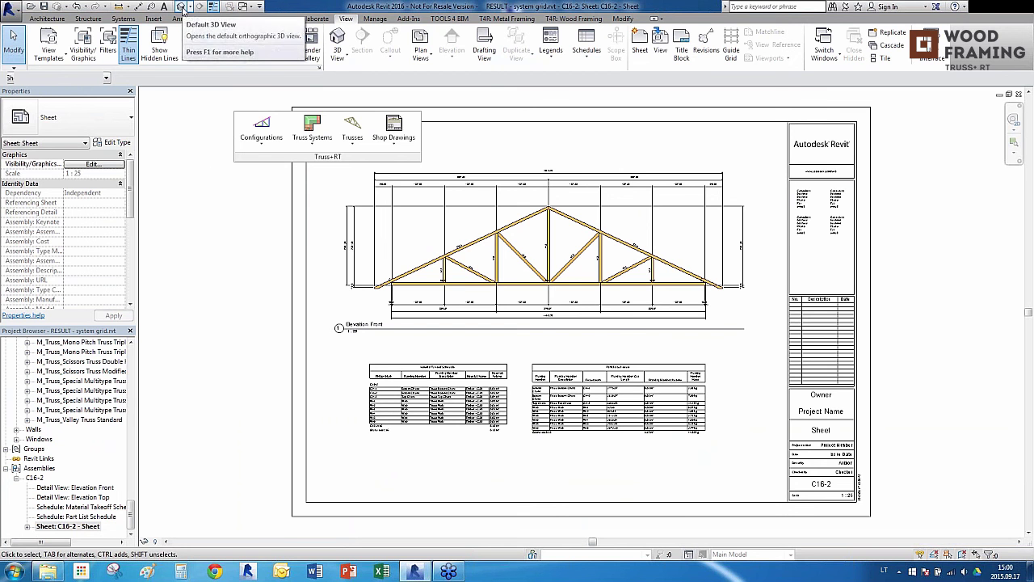
# Return to the default 3D view of the system grid model to examine the complete truss roof.
pyautogui.click(192, 48)
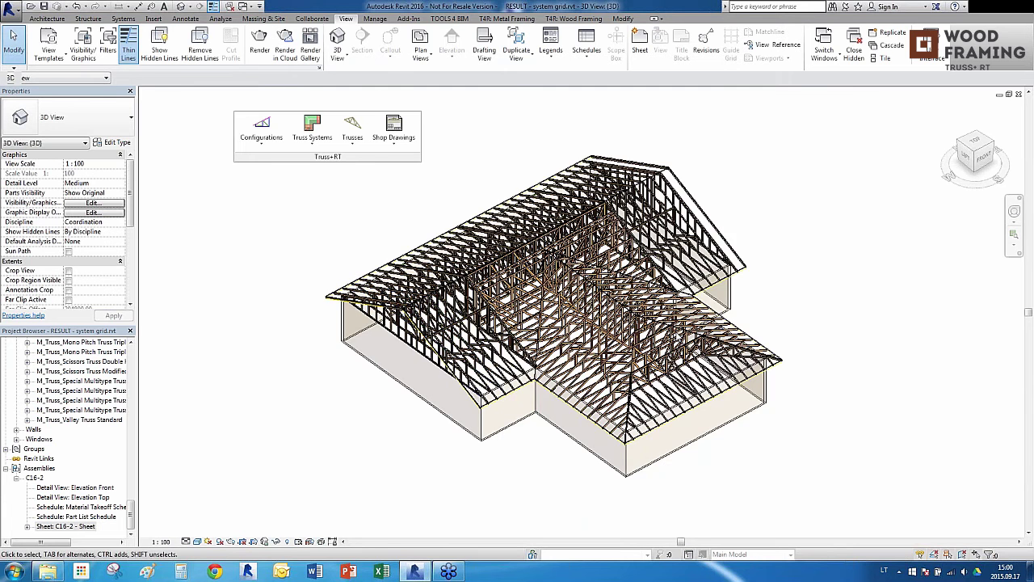
pyautogui.scroll(-1, 777, 303)
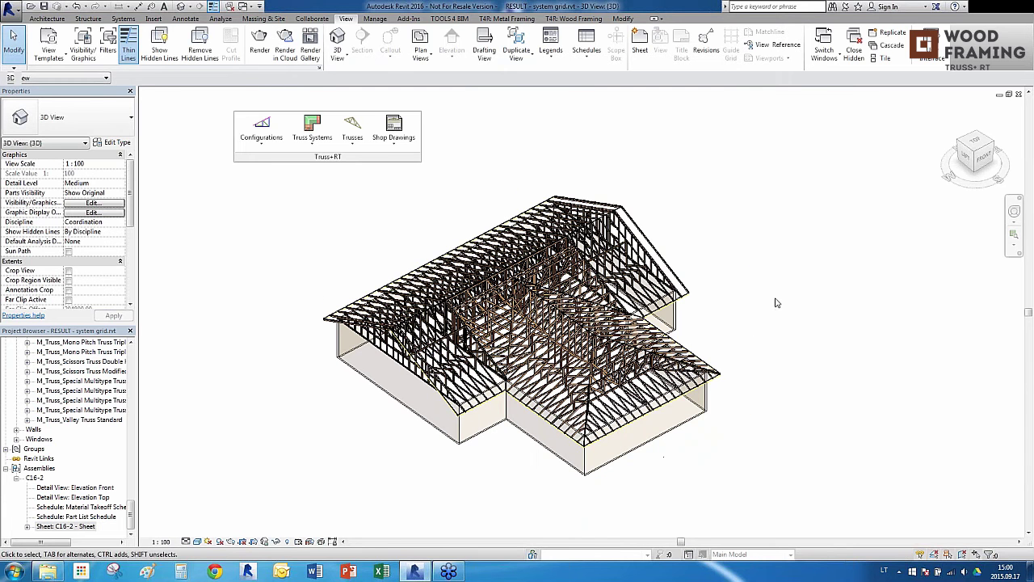
pyautogui.scroll(1, 771, 297)
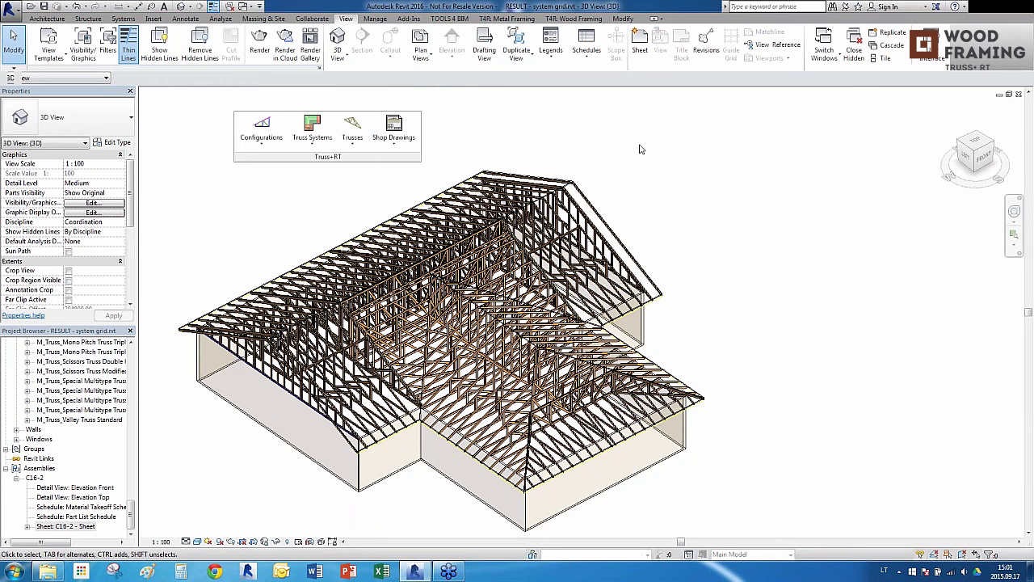
# Look at the 3D view of Rafter+ wood 2016.rvt and bring up the framed roof in RESULT - rafters.rvt.
pyautogui.click(831, 56)
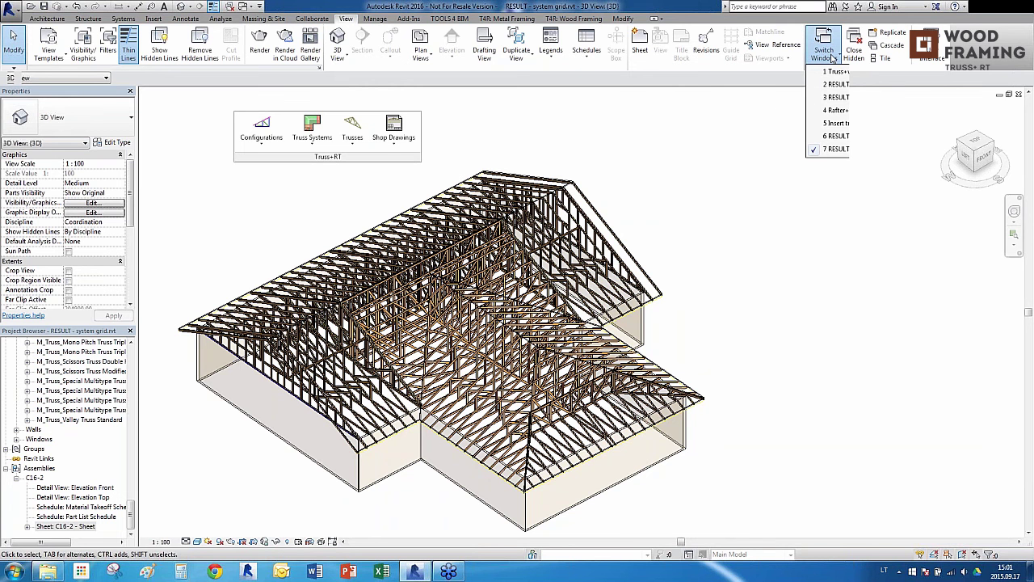
pyautogui.click(841, 111)
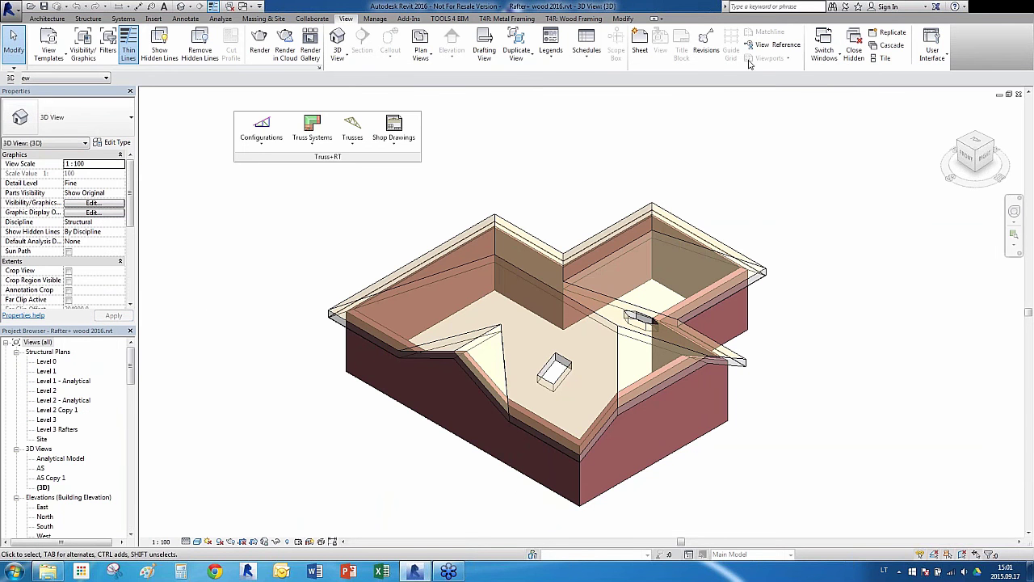
pyautogui.click(824, 50)
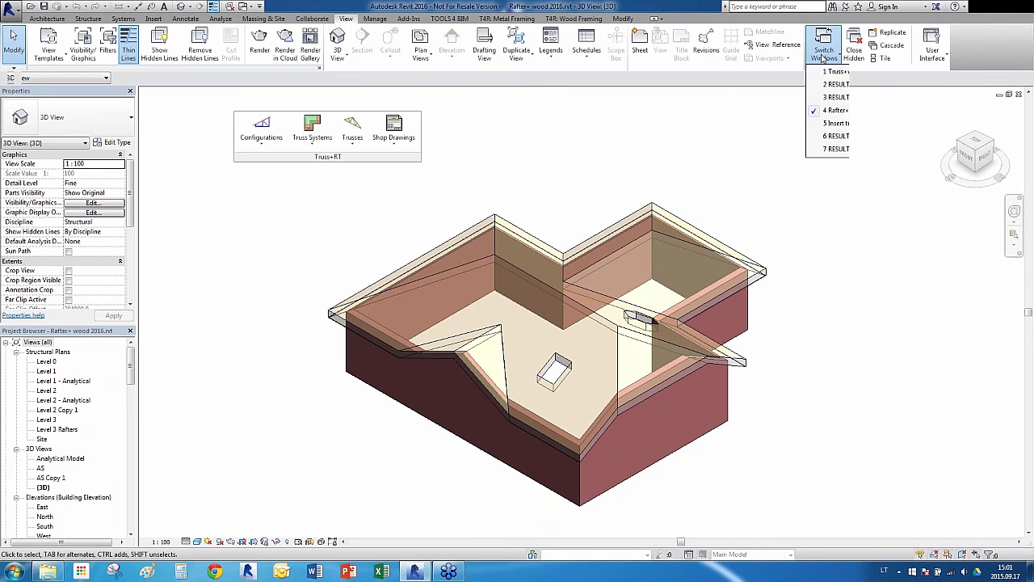
pyautogui.click(855, 98)
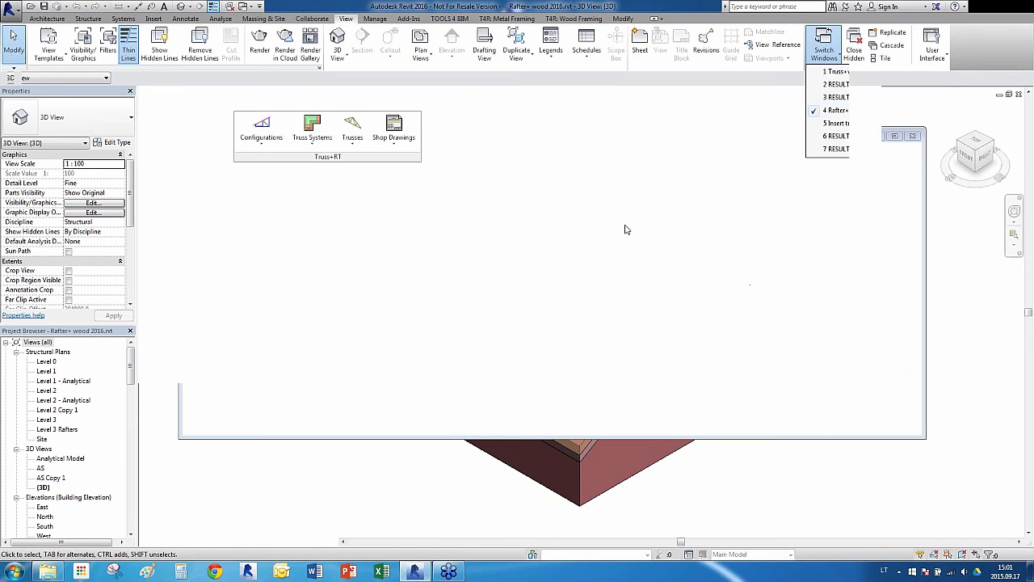
pyautogui.keyDown('shift'); pyautogui.moveTo(625, 229); pyautogui.dragTo(724, 240, button='middle'); pyautogui.keyUp('shift')
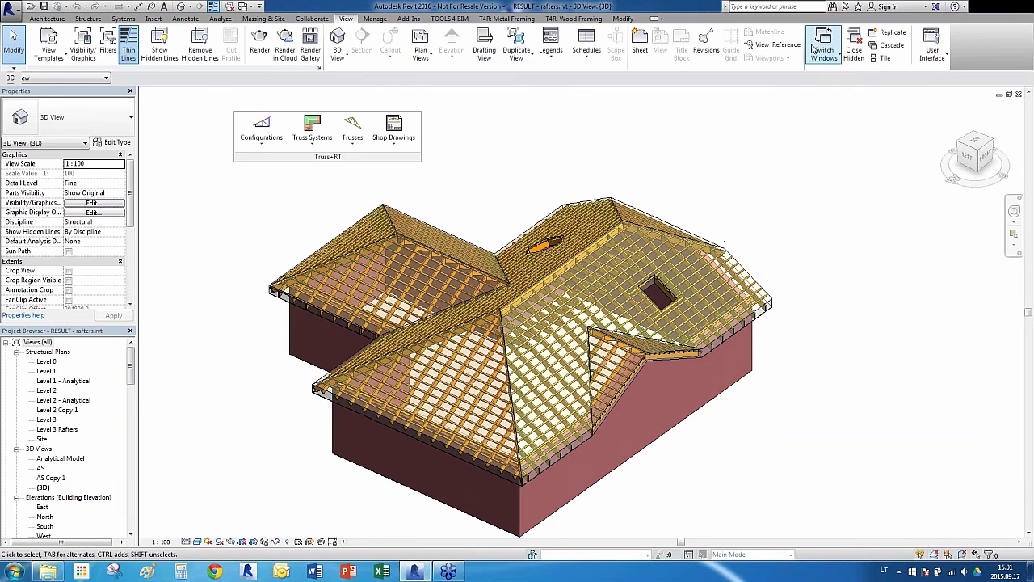
# Dock the floating Truss+RT tools back among the T4R: Wood Framing tools and float the Rafter+ tools over the view.
pyautogui.click(571, 19)
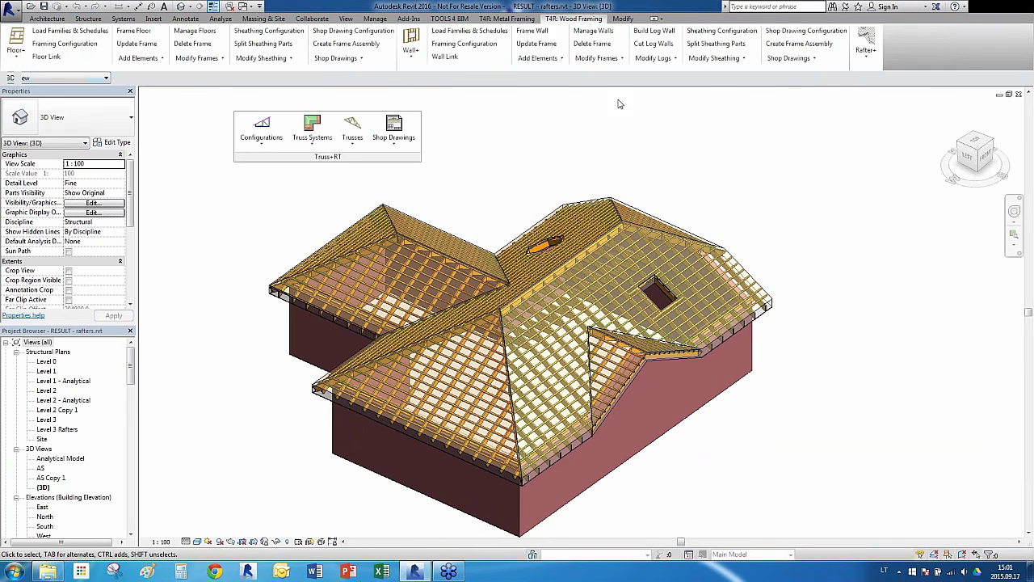
pyautogui.moveTo(321, 159); pyautogui.dragTo(334, 76)
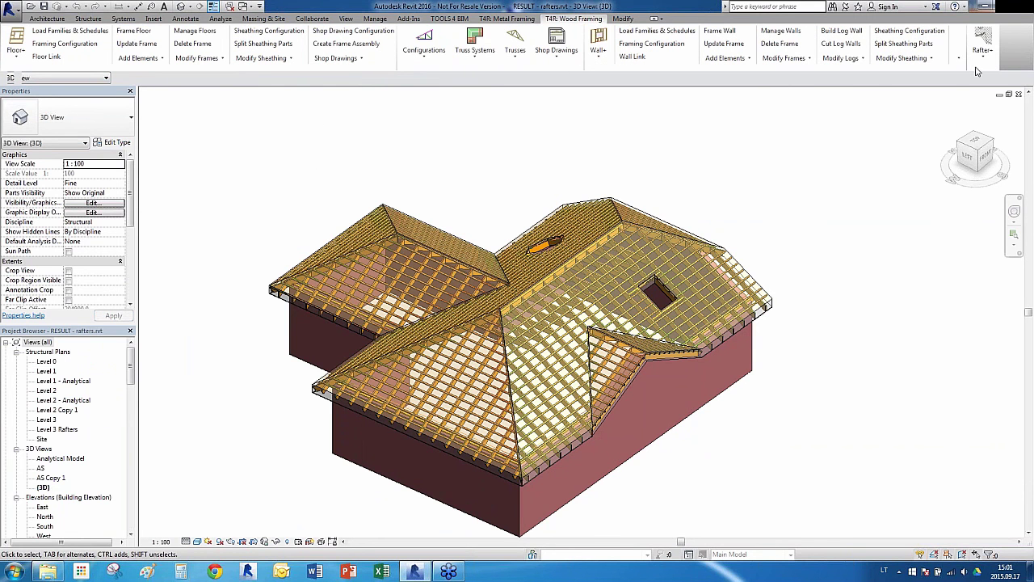
pyautogui.moveTo(974, 72); pyautogui.dragTo(226, 139)
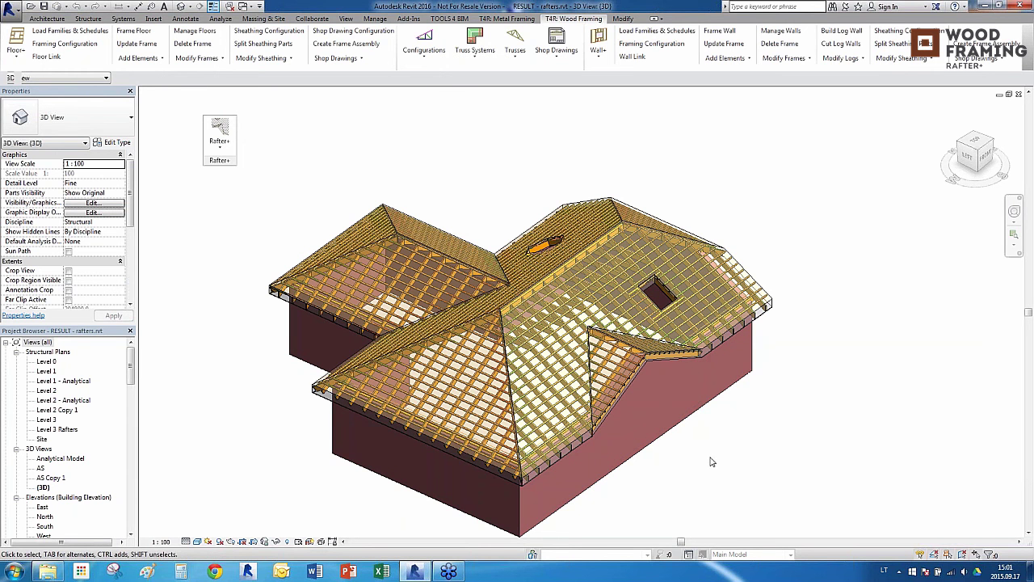
# Examine the rafters, battens, hips, valleys and framed openings of the finished rafter roof in 3D.
pyautogui.keyDown('shift'); pyautogui.moveTo(750, 475); pyautogui.dragTo(694, 482, button='middle'); pyautogui.keyUp('shift')
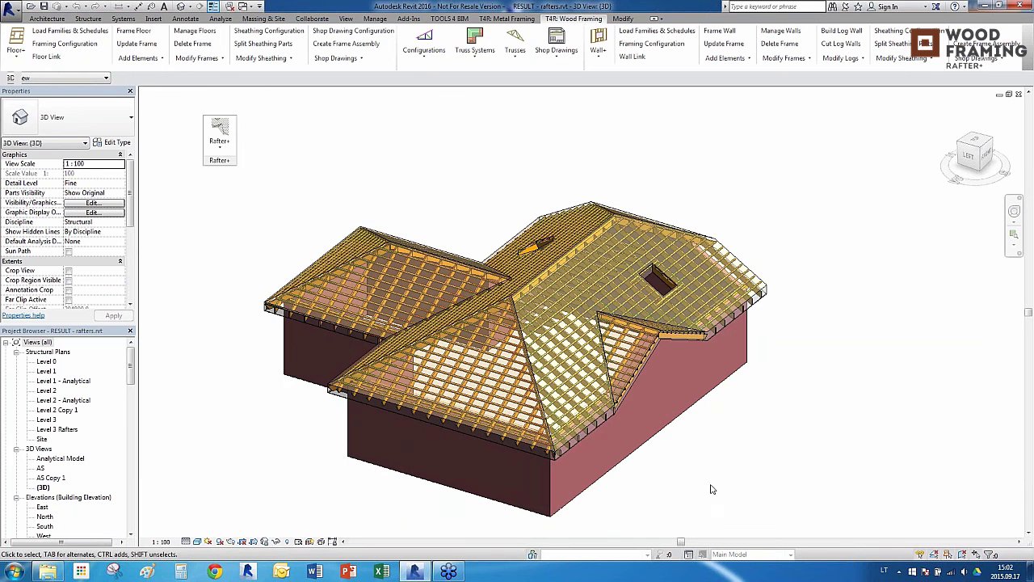
pyautogui.scroll(2, 712, 489)
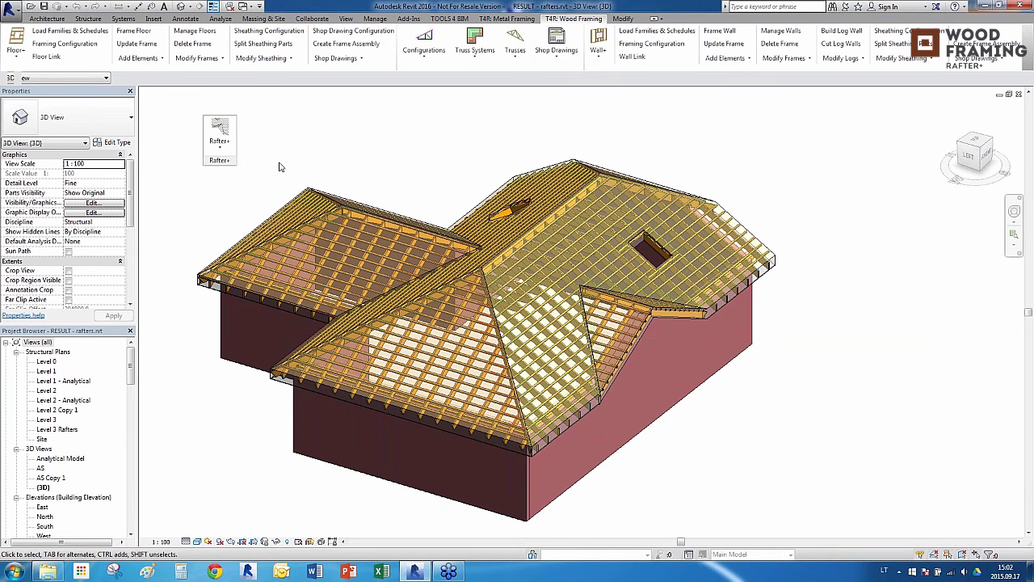
pyautogui.scroll(10, 541, 416)
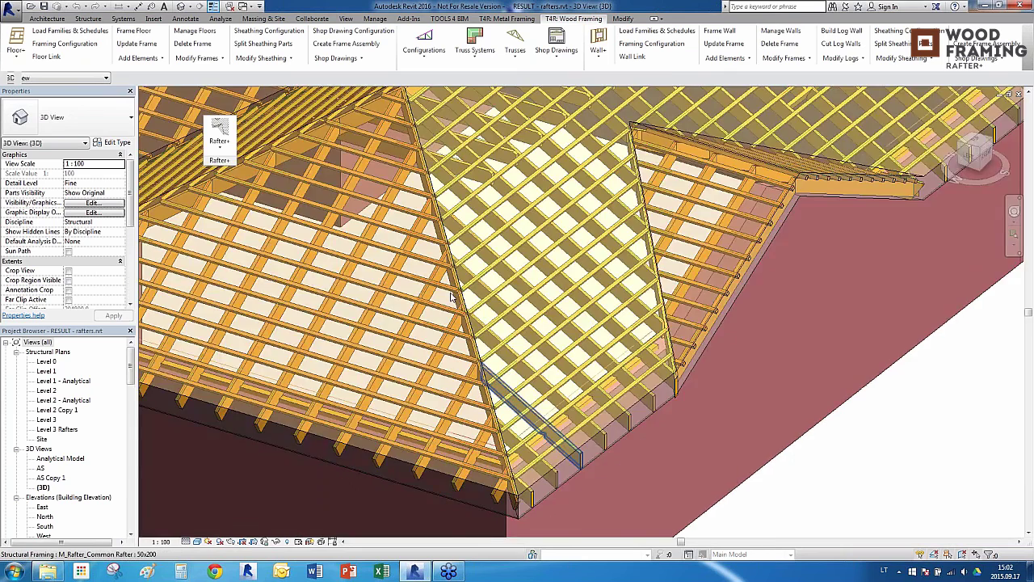
pyautogui.scroll(-10, 417, 450)
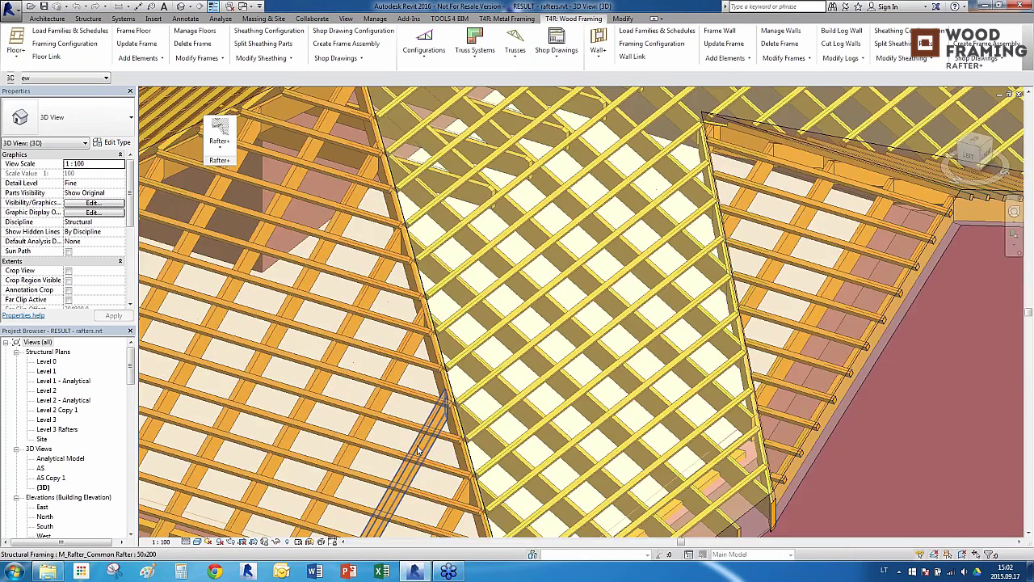
pyautogui.scroll(3, 540, 307)
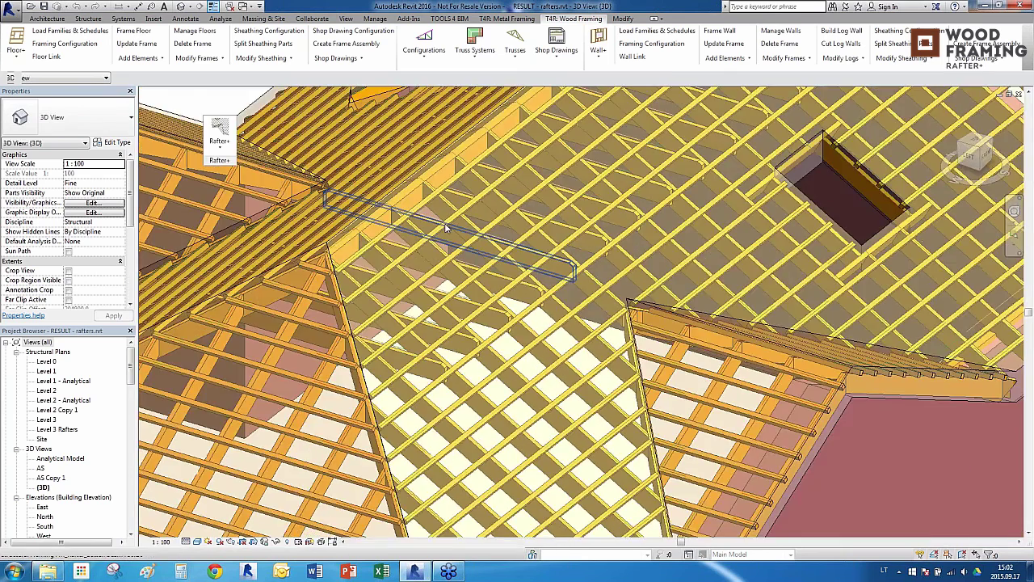
pyautogui.scroll(-4, 446, 228)
pyautogui.keyDown('shift'); pyautogui.moveTo(890, 335); pyautogui.dragTo(841, 372, button='middle'); pyautogui.keyUp('shift')
pyautogui.scroll(-1, 842, 372)
pyautogui.scroll(-1, 541, 284)
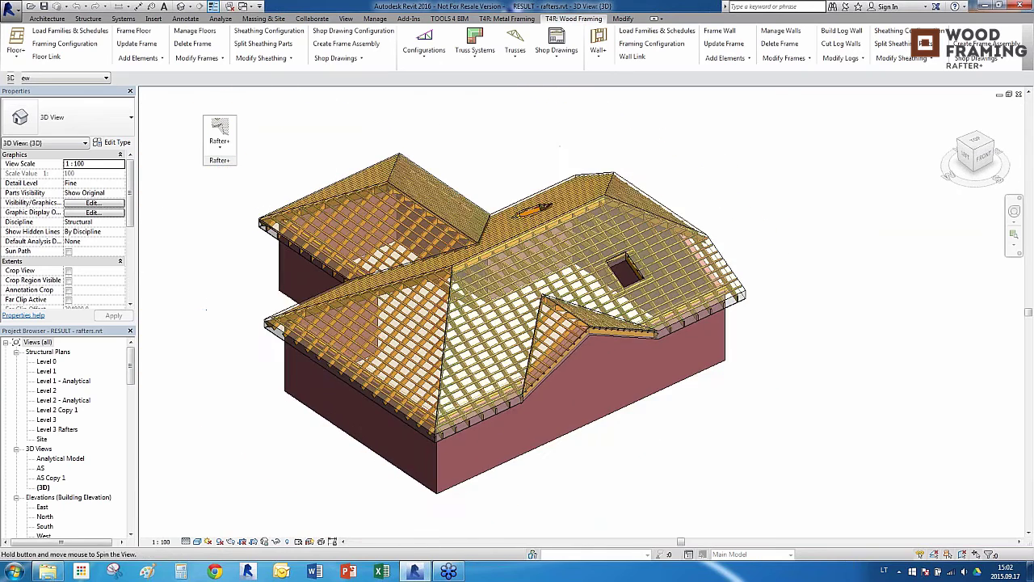
pyautogui.keyDown('shift'); pyautogui.moveTo(424, 168); pyautogui.dragTo(442, 166, button='middle'); pyautogui.keyUp('shift')
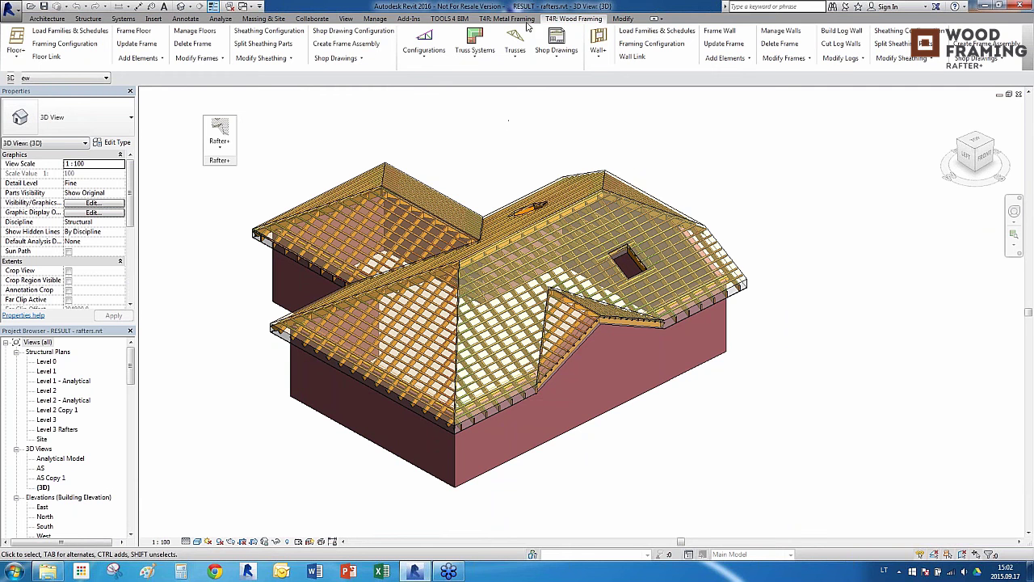
# Switch to the 3D view of Rafter+ wood 2016.rvt and orient the unframed roof like the finished example.
pyautogui.click(346, 19)
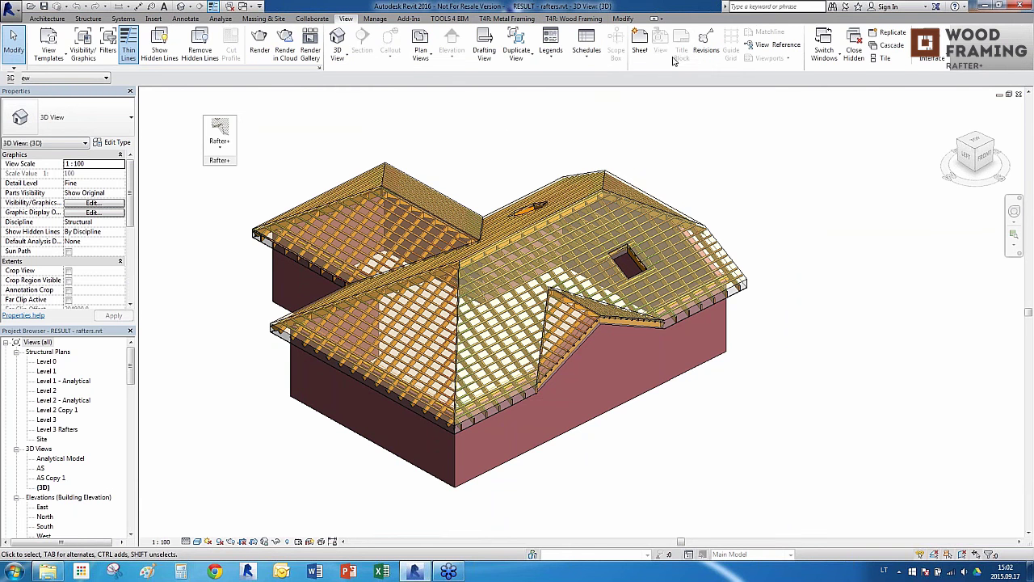
pyautogui.click(825, 58)
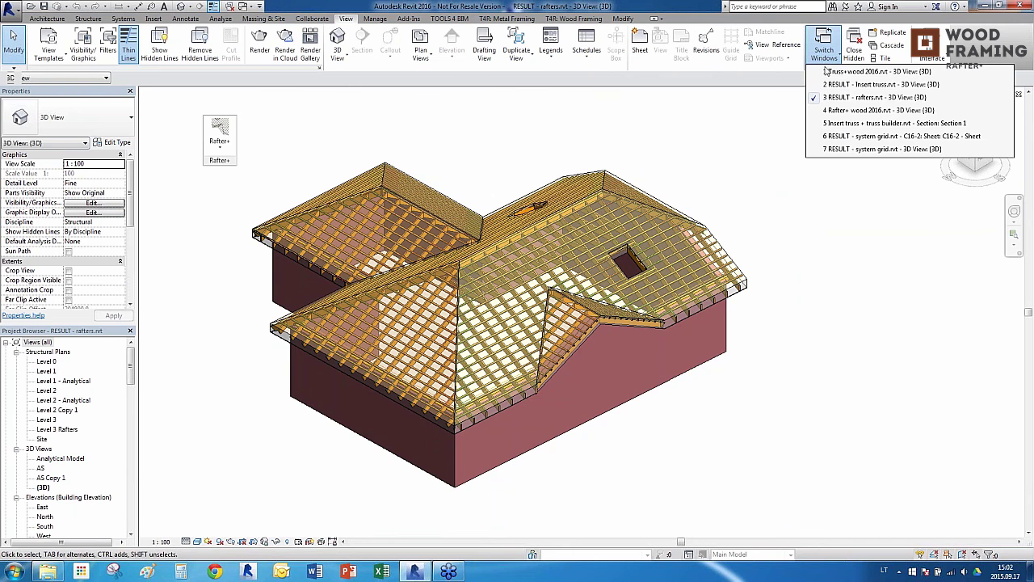
pyautogui.click(850, 111)
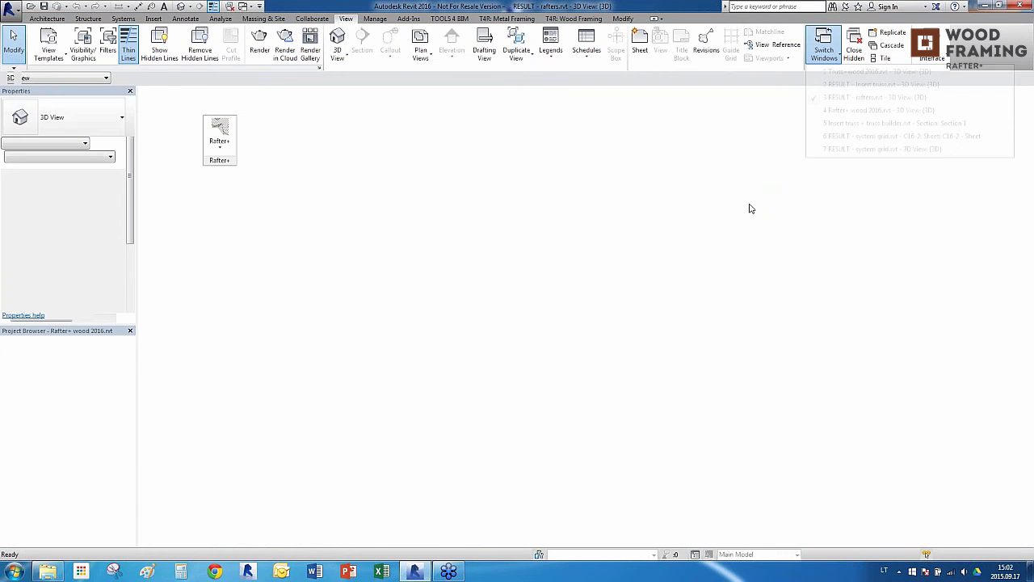
pyautogui.keyDown('shift'); pyautogui.moveTo(482, 255); pyautogui.dragTo(558, 429, button='middle'); pyautogui.keyUp('shift')
pyautogui.scroll(3, 797, 345)
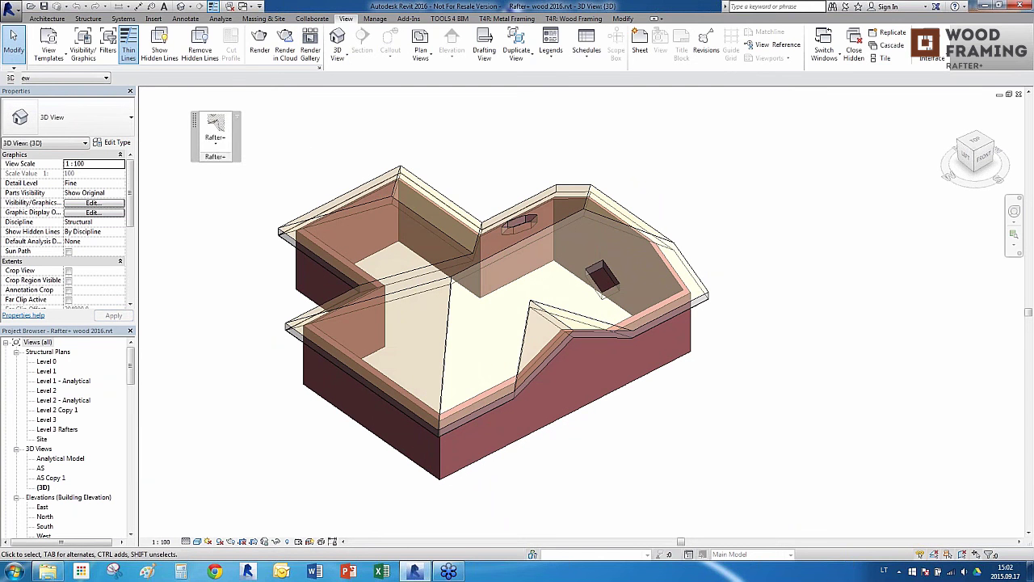
pyautogui.click(213, 139)
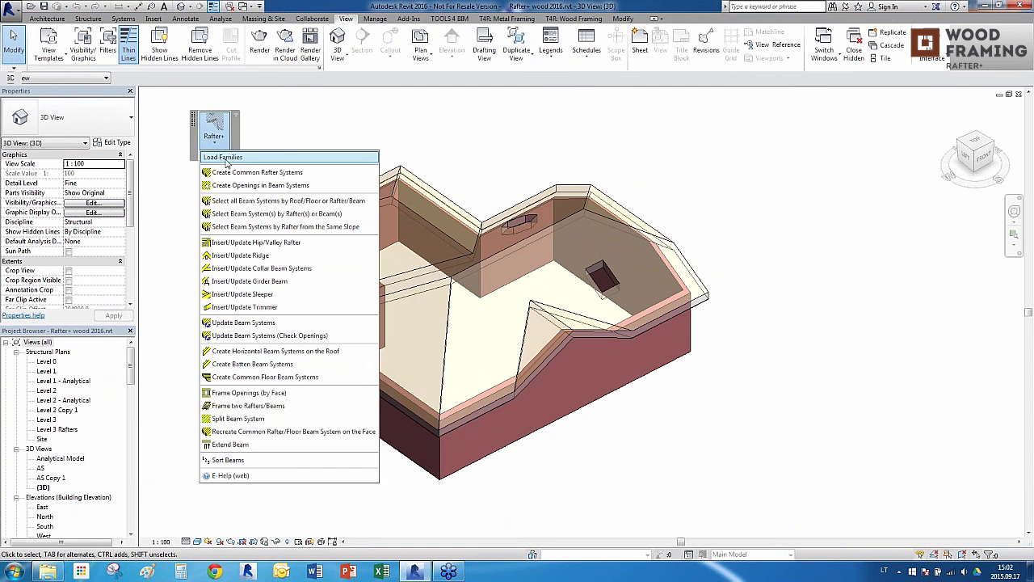
pyautogui.click(164, 388)
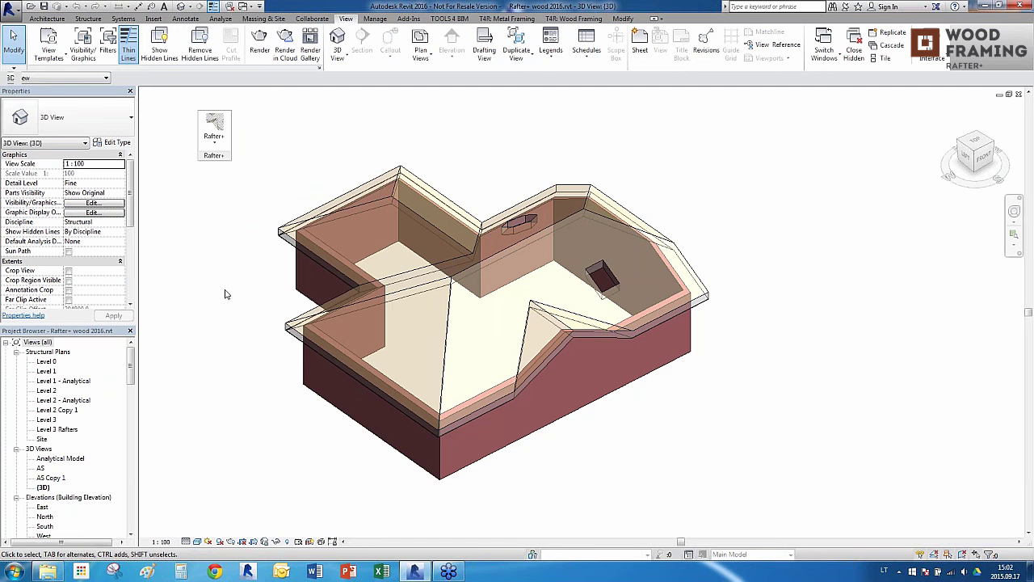
# Create common rafter systems on the whole roof with M_Rafter_Common Rafter 50x200, a fixed spacing of 600, and placement on the top.
pyautogui.click(214, 144)
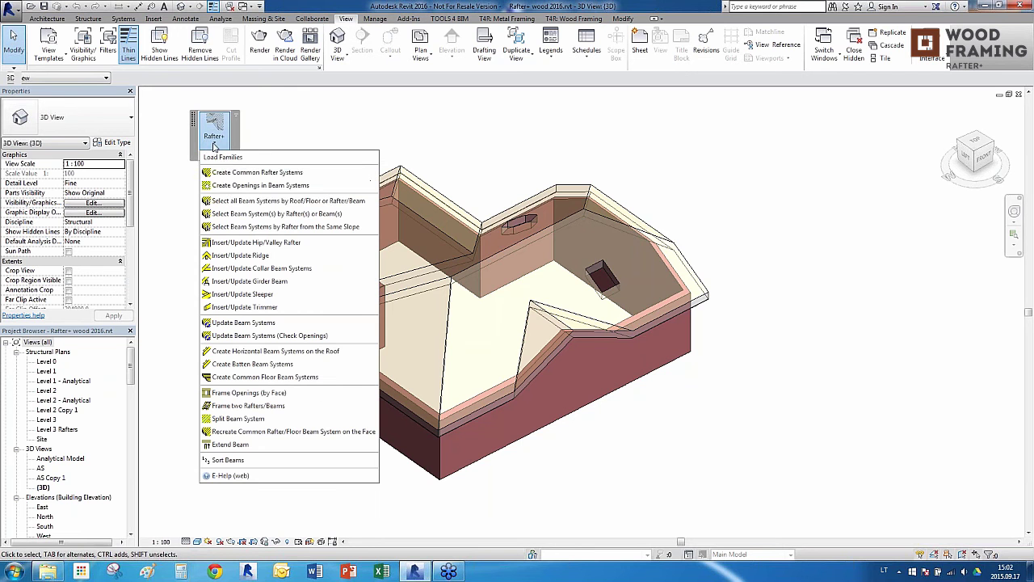
pyautogui.click(445, 132)
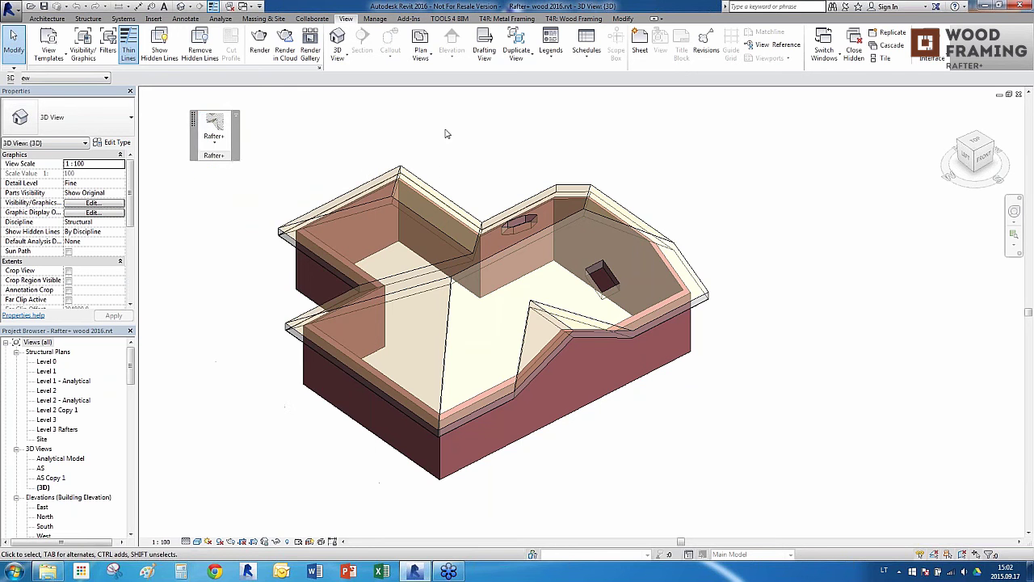
pyautogui.click(437, 189)
pyautogui.click(214, 133)
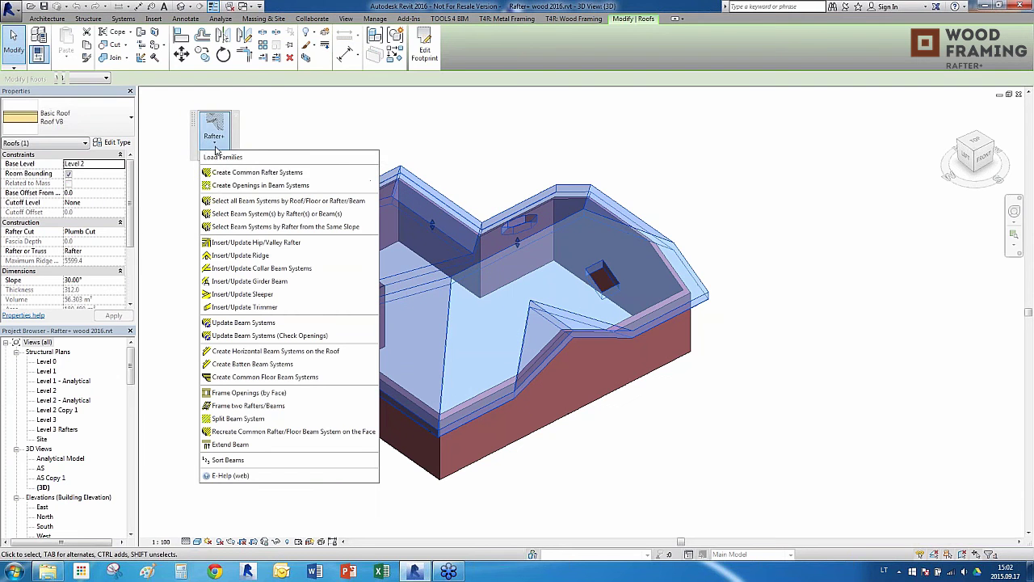
pyautogui.click(223, 174)
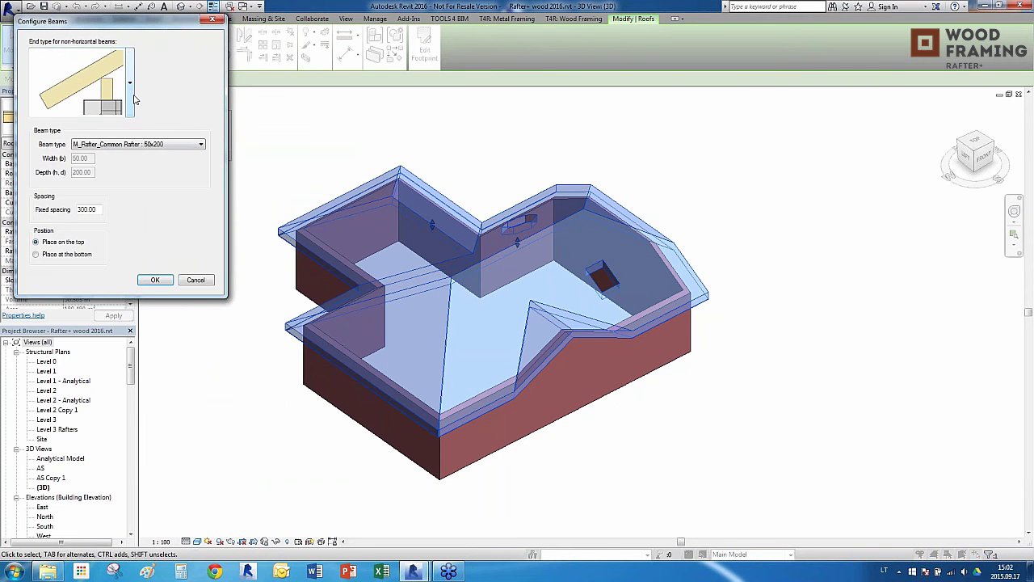
pyautogui.click(133, 99)
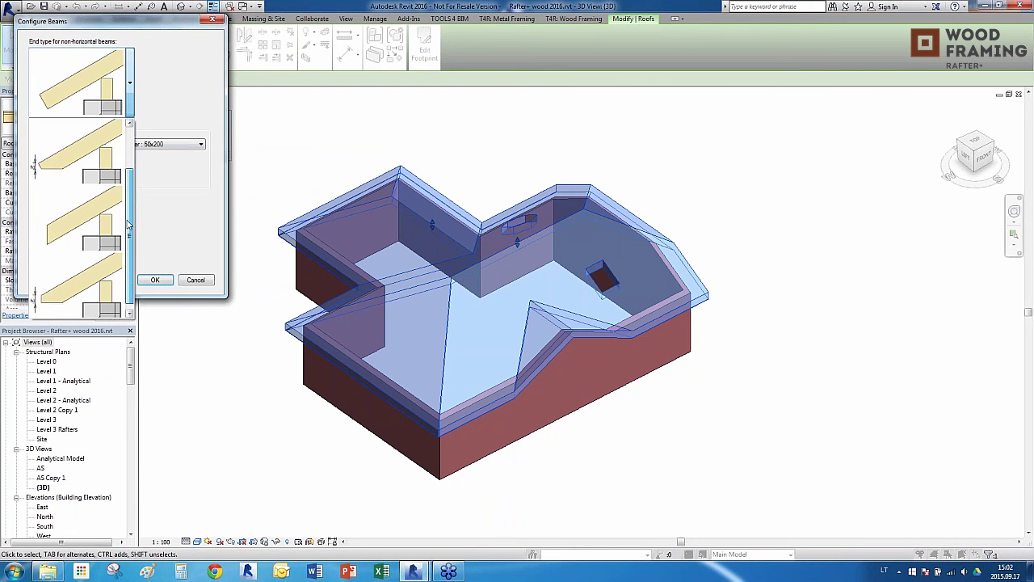
pyautogui.click(175, 99)
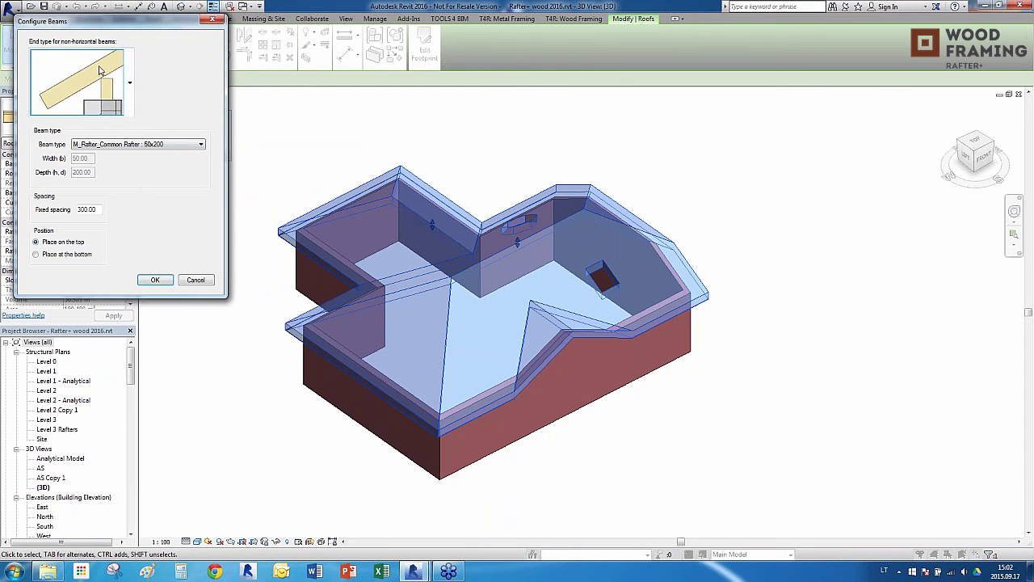
pyautogui.click(127, 146)
pyautogui.click(173, 116)
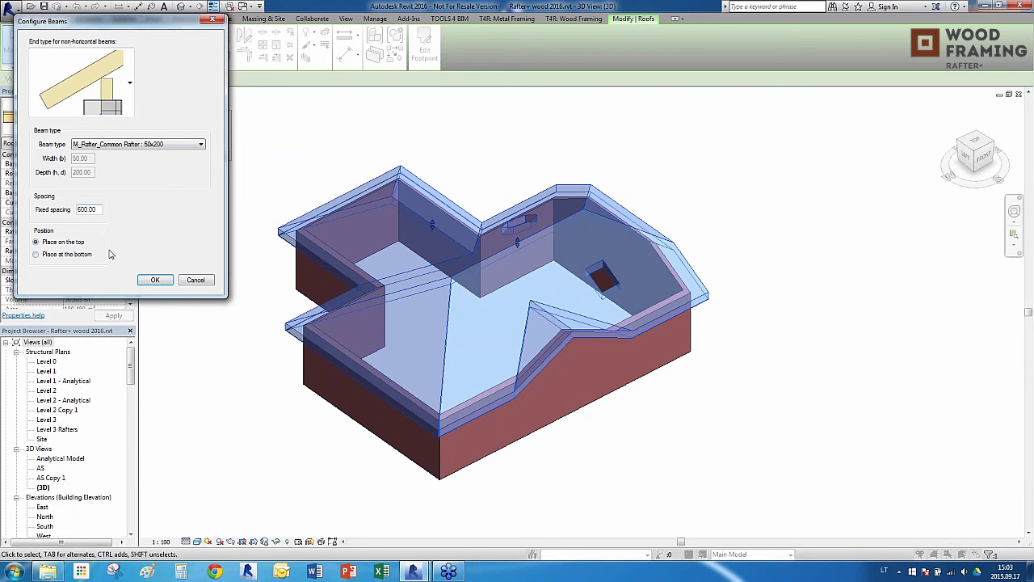
pyautogui.click(154, 279)
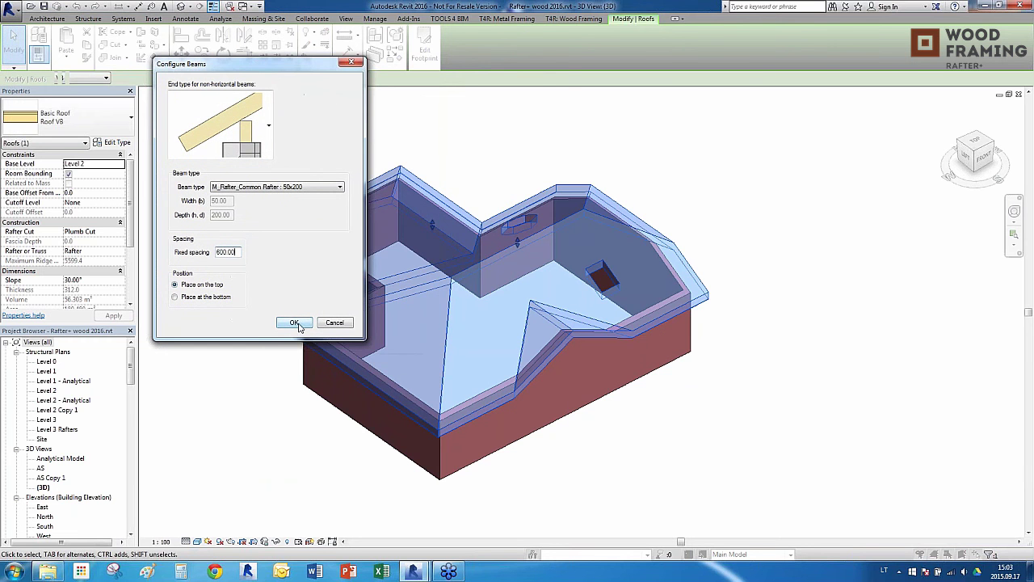
pyautogui.click(292, 323)
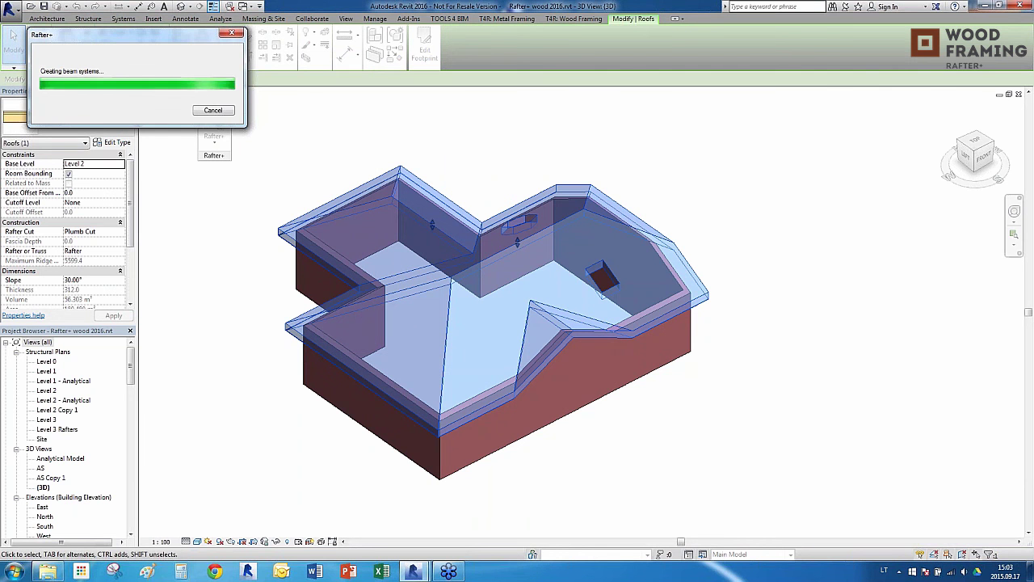
pyautogui.press('Escape')
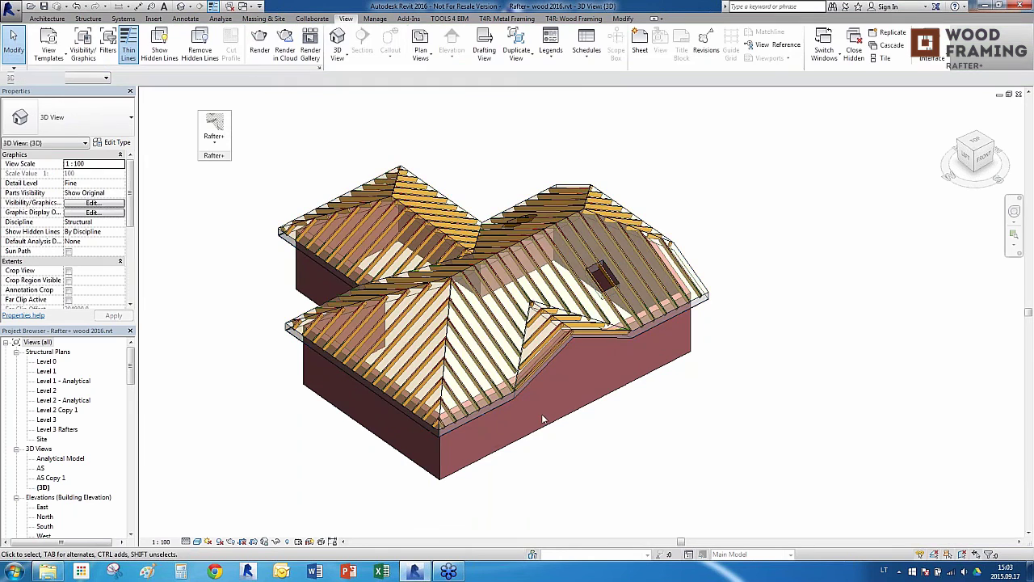
# Examine the new common rafters at the eaves and across the roof slopes, and check the front slope's beam system.
pyautogui.scroll(5, 444, 426)
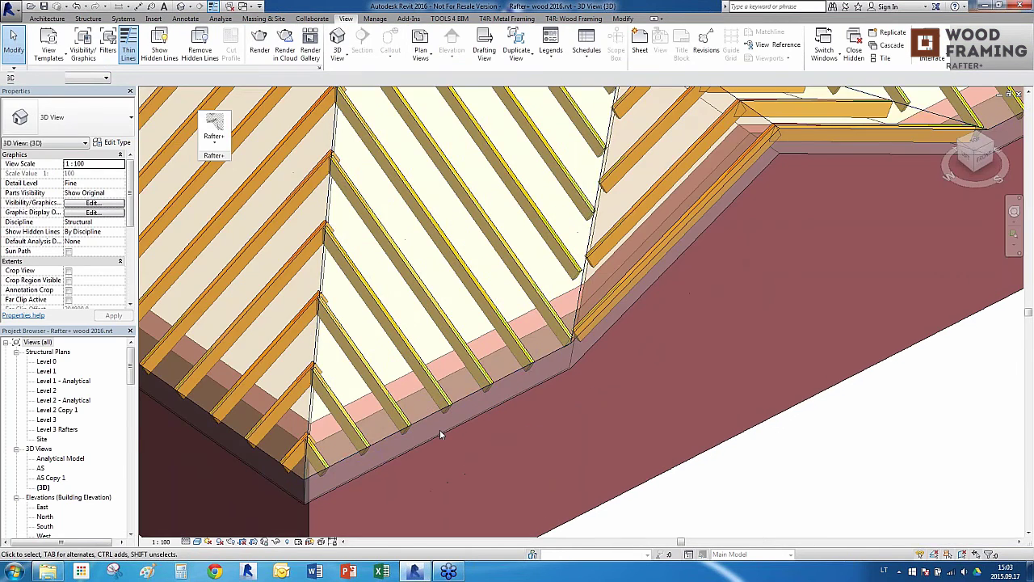
pyautogui.scroll(-3, 439, 429)
pyautogui.scroll(-2, 440, 429)
pyautogui.scroll(3, 622, 404)
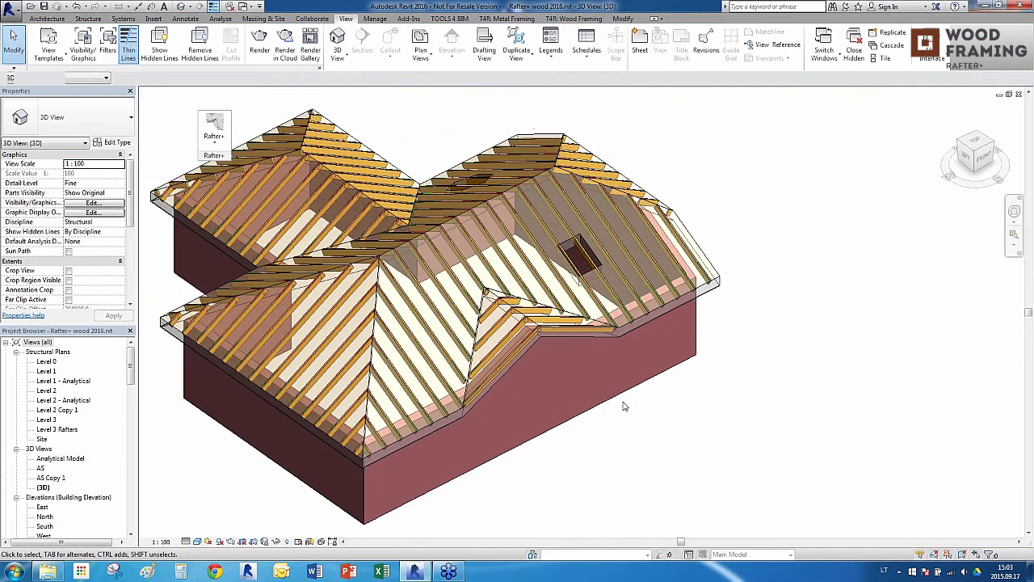
pyautogui.press('Tab')
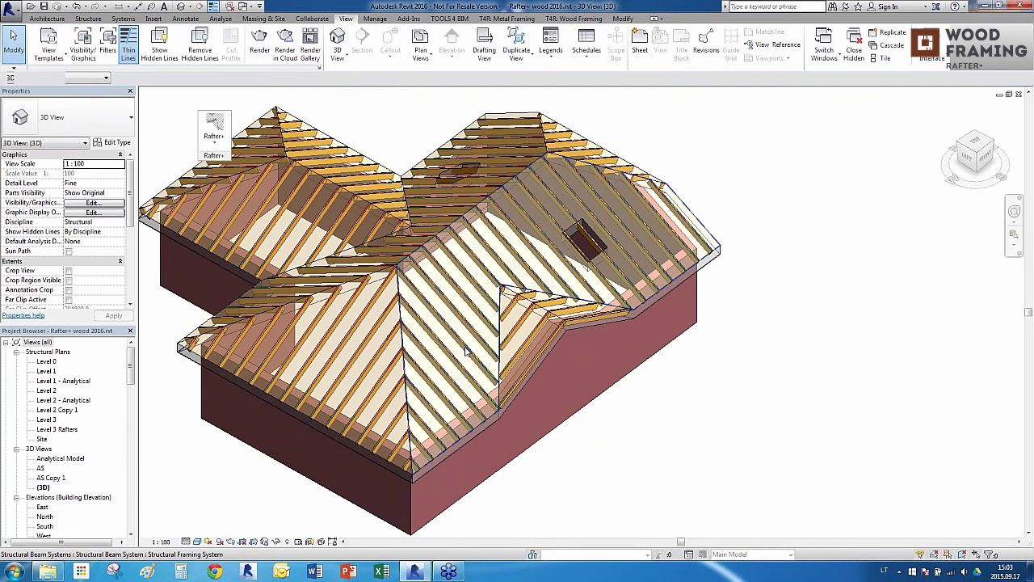
pyautogui.click(466, 349)
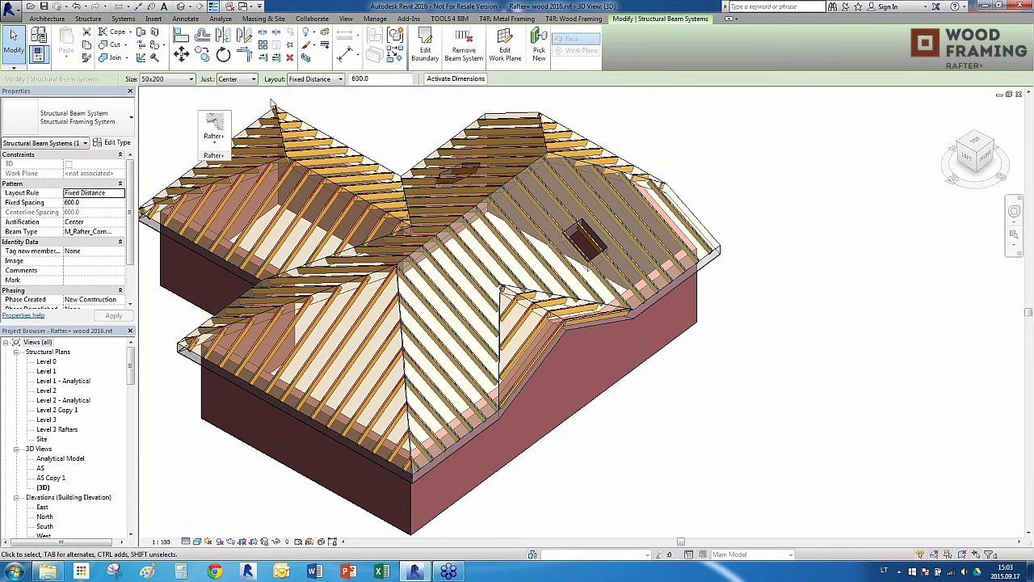
pyautogui.press('Escape')
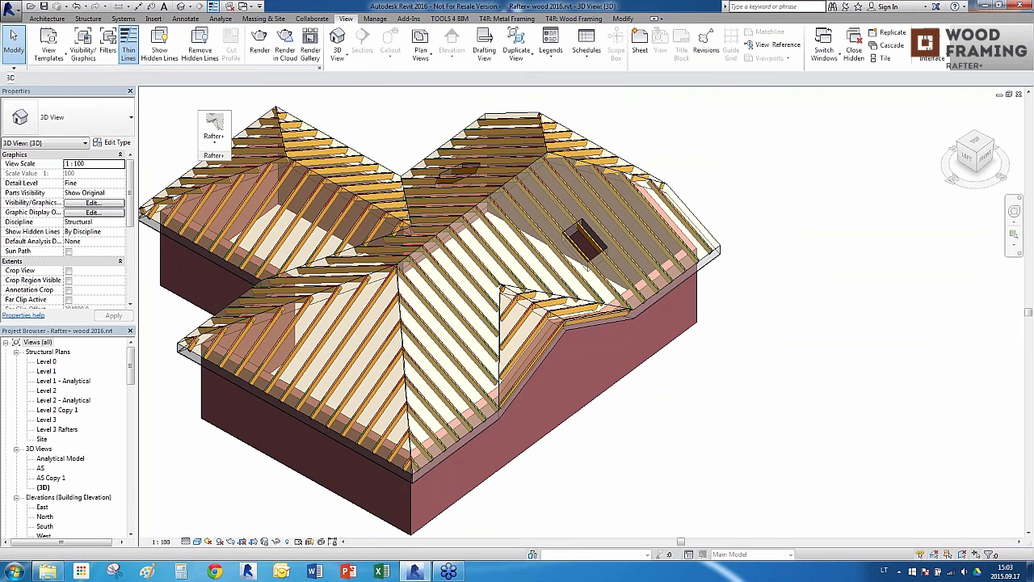
pyautogui.keyDown('shift'); pyautogui.moveTo(517, 379); pyautogui.dragTo(487, 367, button='middle'); pyautogui.keyUp('shift')
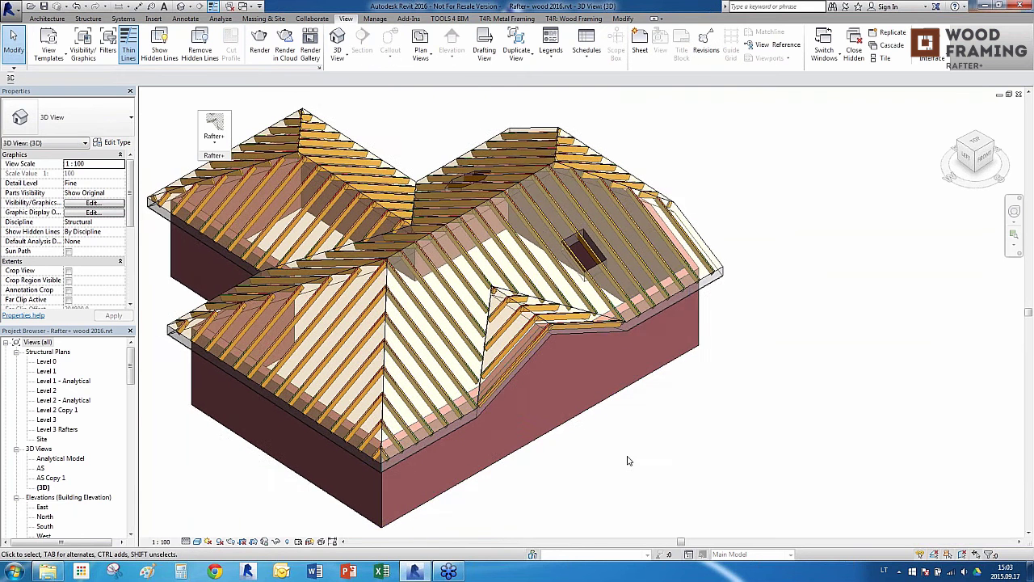
pyautogui.scroll(-1, 628, 458)
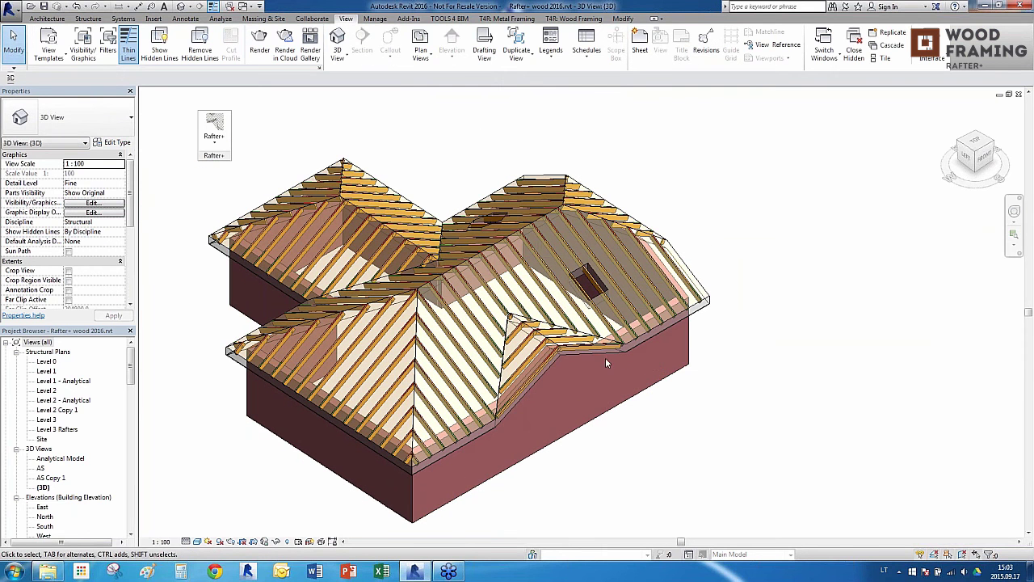
pyautogui.scroll(1, 425, 328)
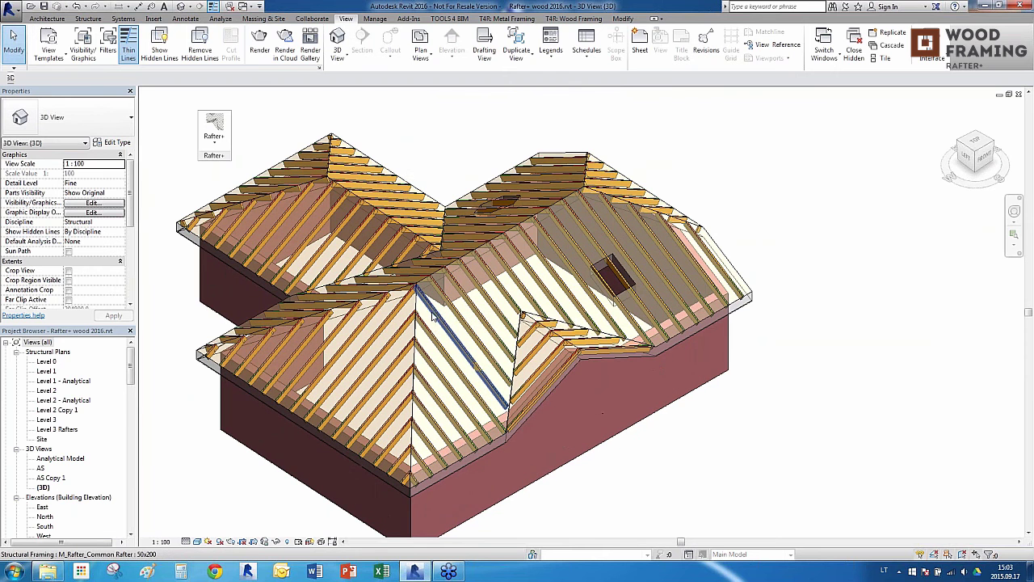
# Select all of the roof's beam systems from one rafter and insert M_Rafter_Hip Rafter 50x250 hips and M_Rafter_Valley Rafter 50x250 valleys.
pyautogui.click(214, 137)
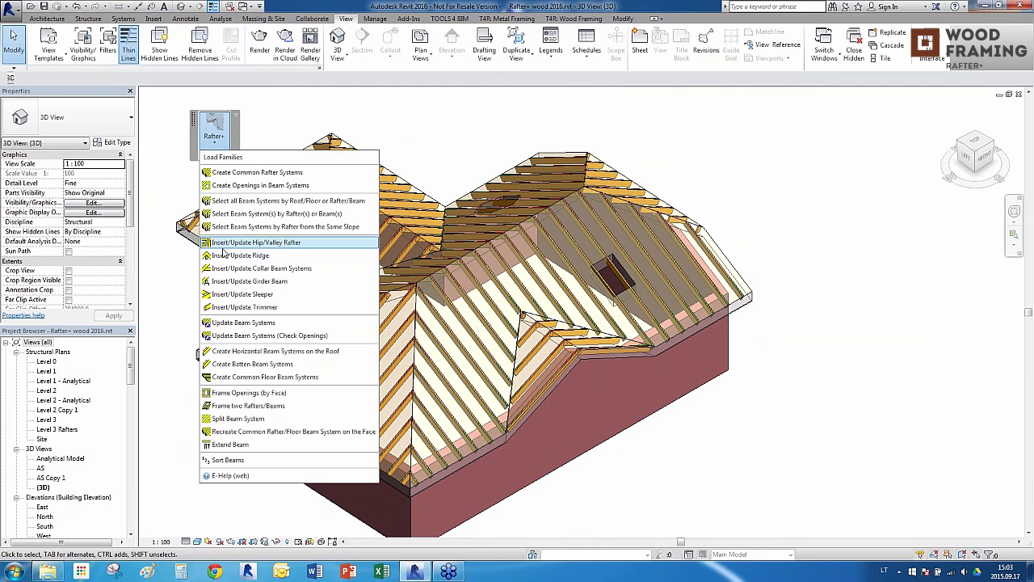
pyautogui.click(431, 159)
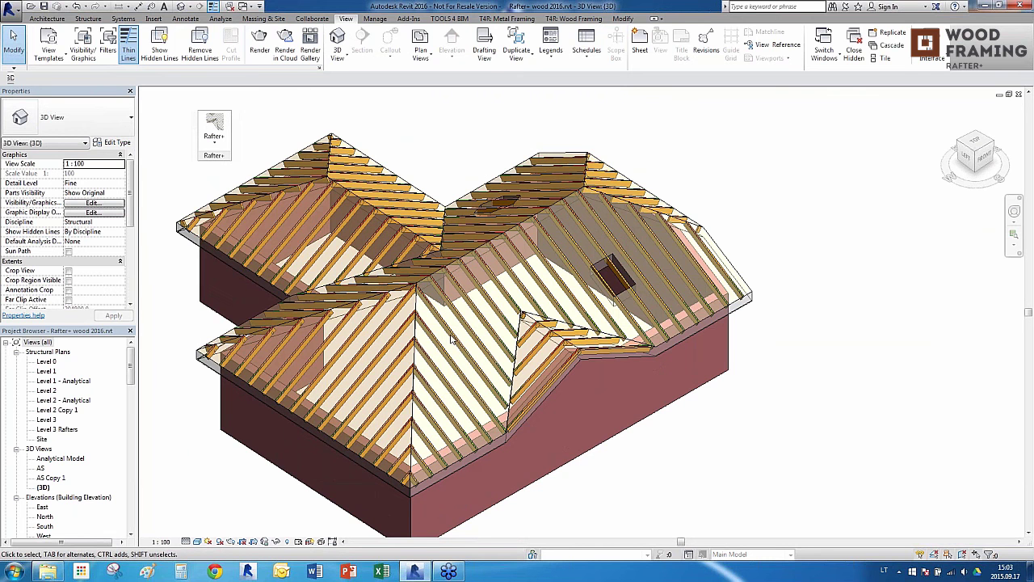
pyautogui.click(450, 338)
pyautogui.click(215, 137)
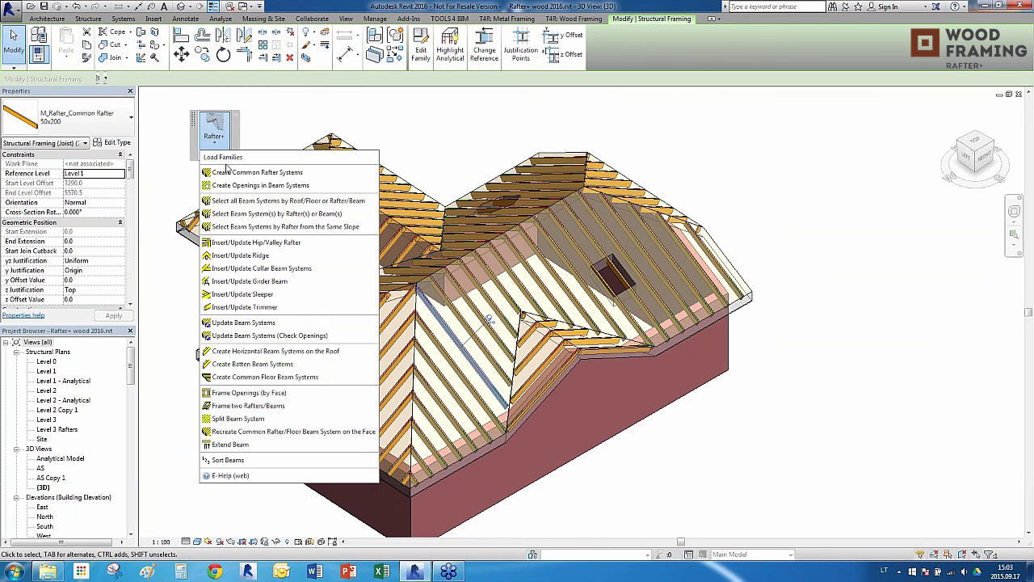
pyautogui.click(234, 200)
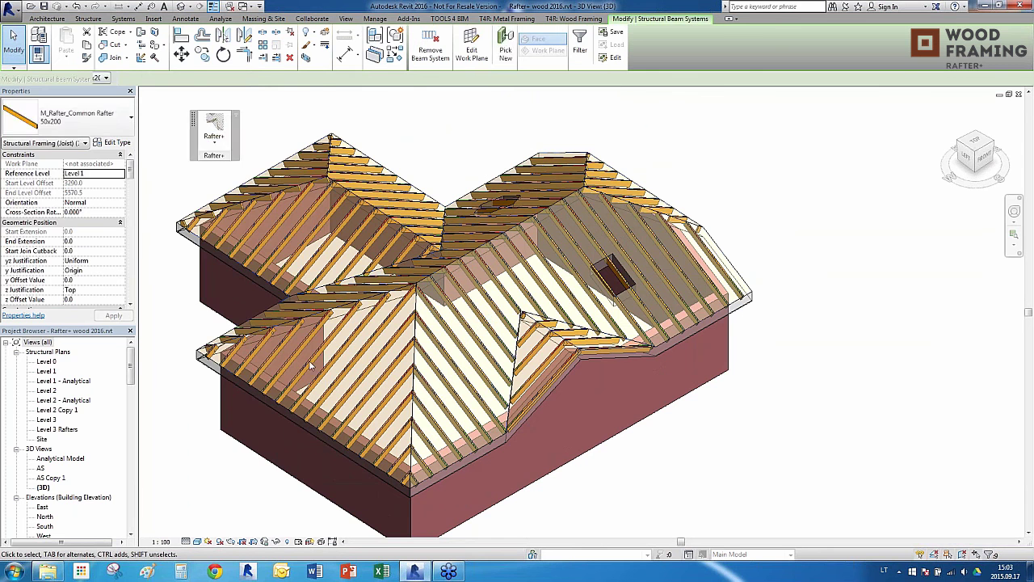
pyautogui.click(215, 139)
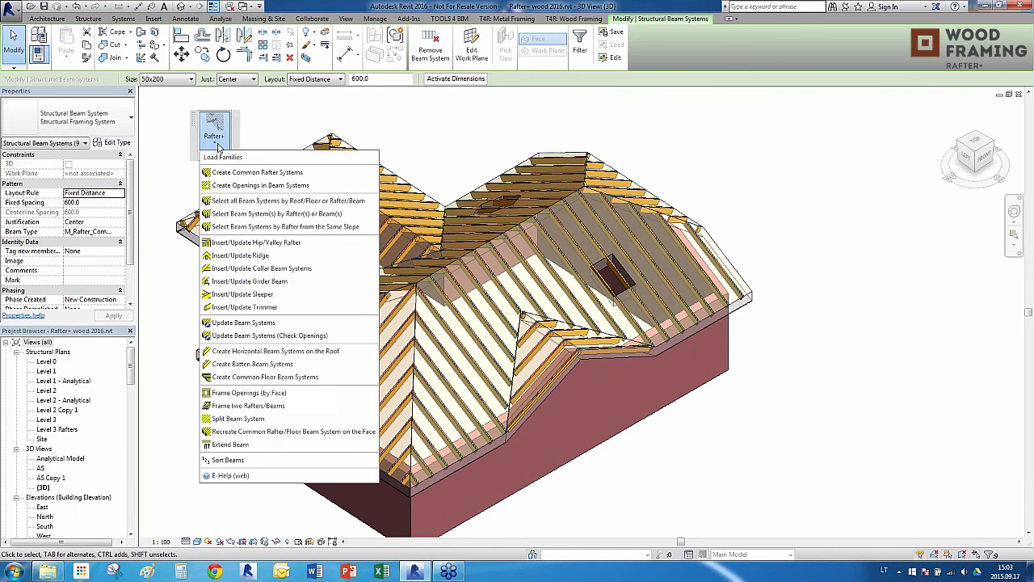
pyautogui.click(232, 243)
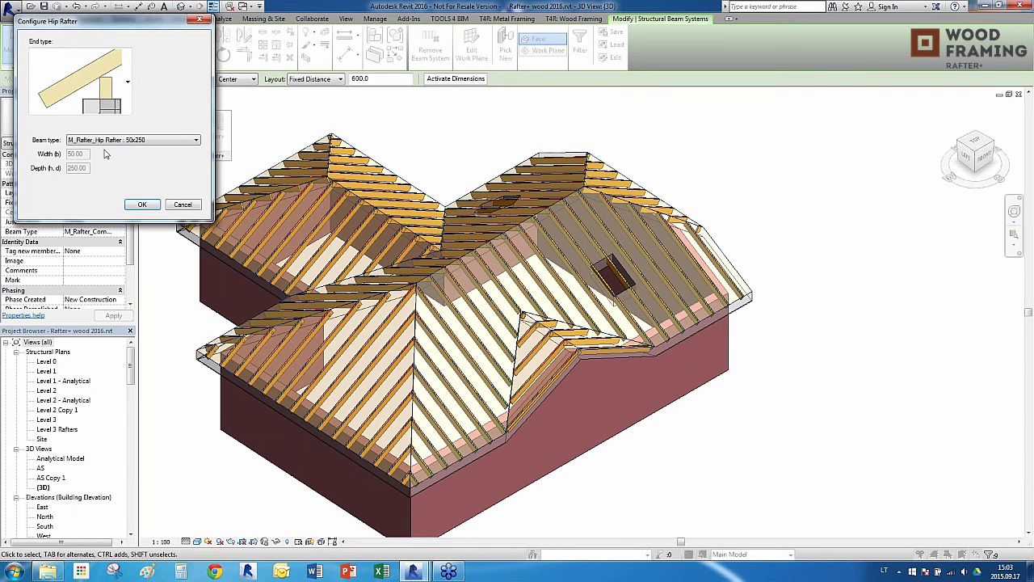
pyautogui.click(142, 205)
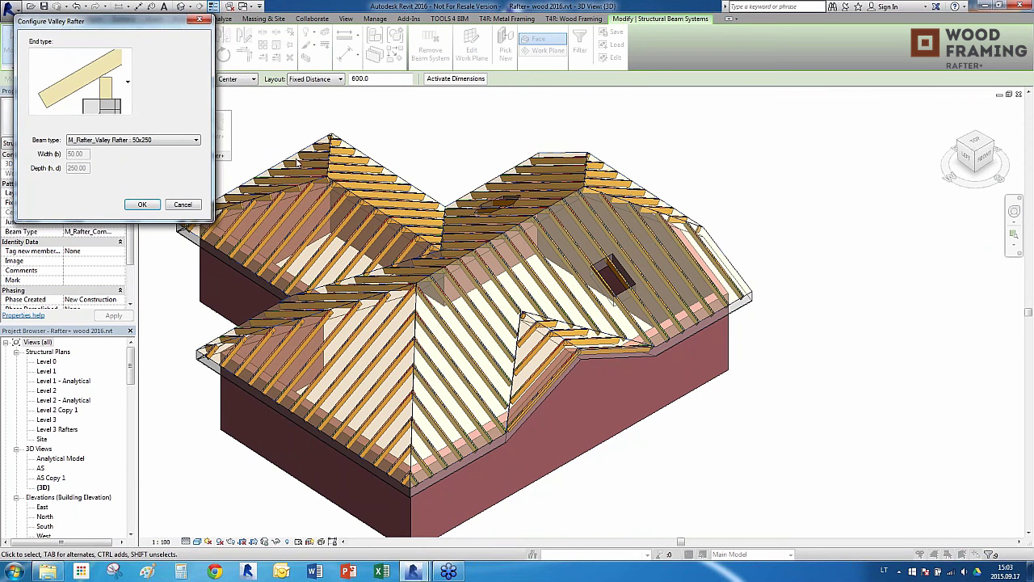
pyautogui.click(138, 205)
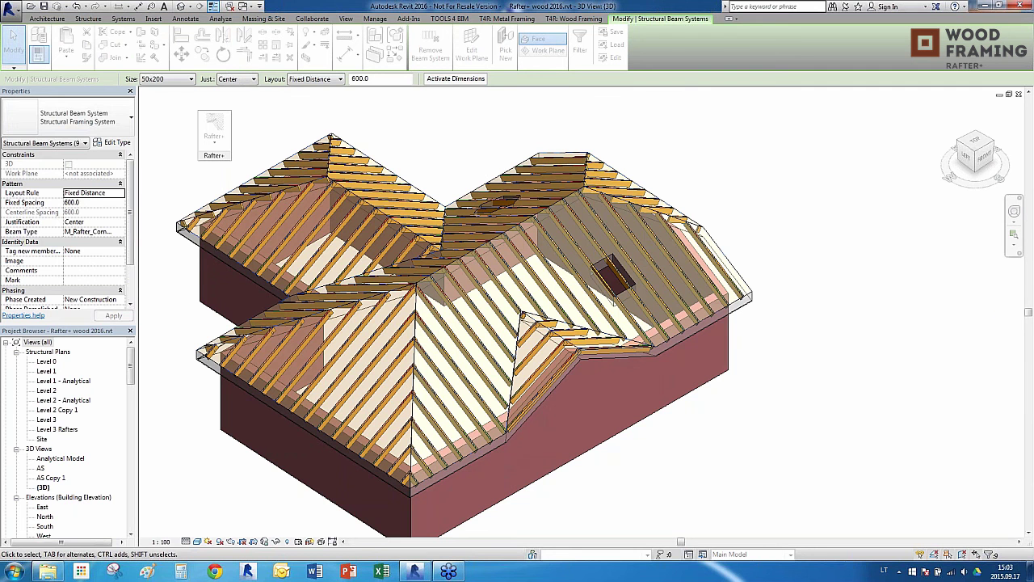
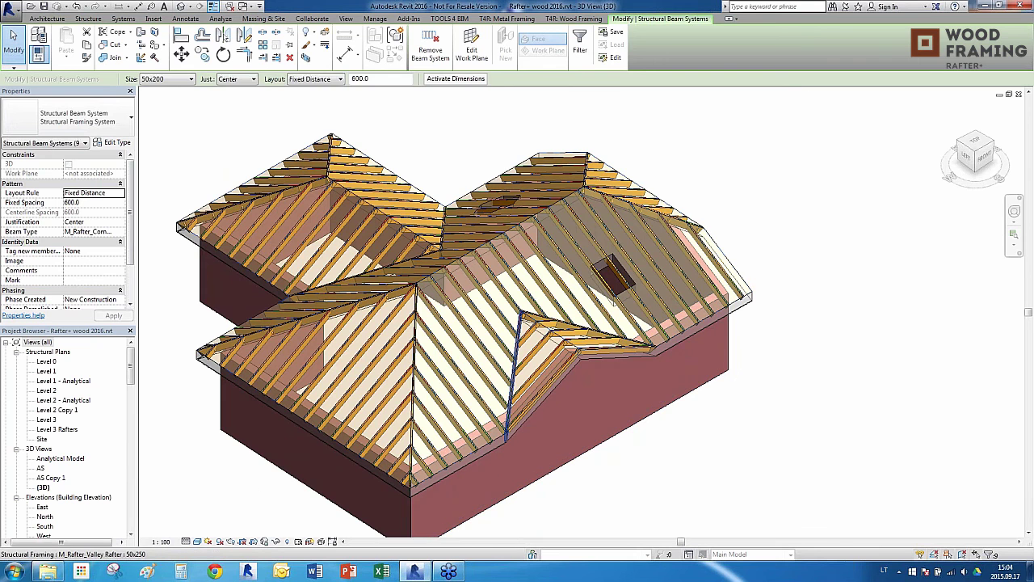
# Inspect the valley rafter beside the small front gable and the hip rafter at the front corner in 3D.
pyautogui.click(512, 387)
pyautogui.scroll(6, 393, 332)
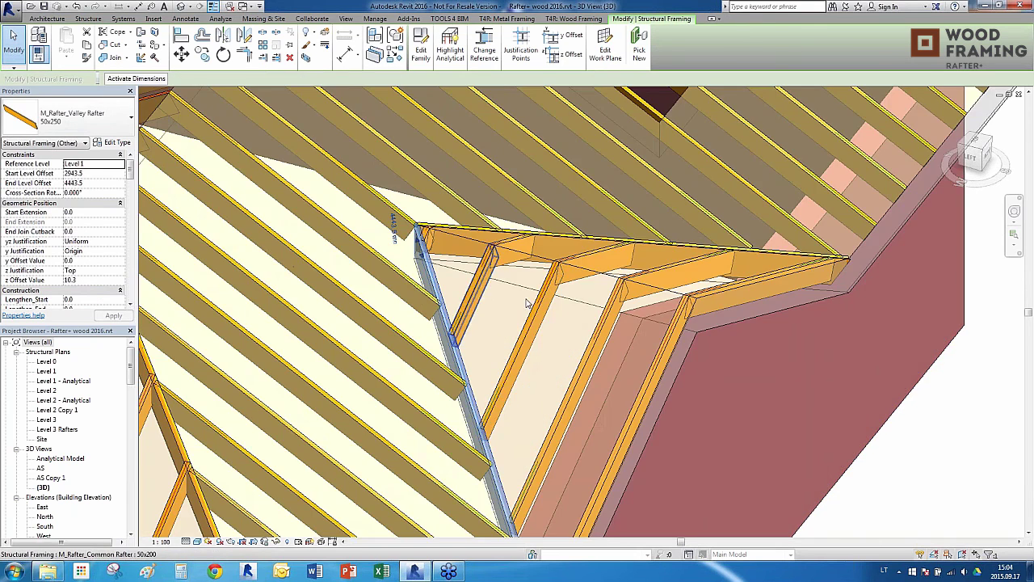
pyautogui.scroll(-6, 394, 331)
pyautogui.scroll(3, 400, 320)
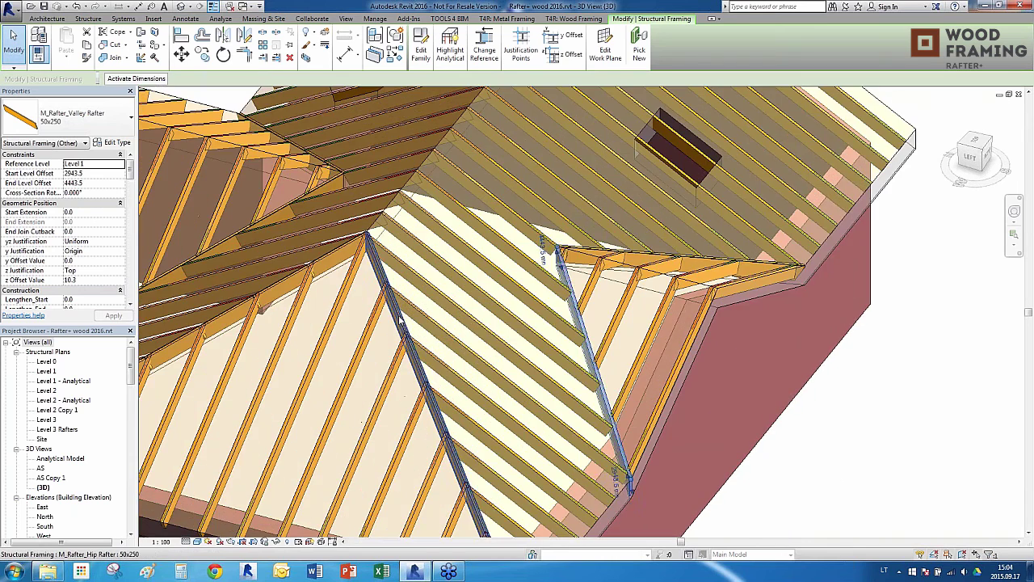
pyautogui.click(384, 314)
pyautogui.scroll(-5, 384, 314)
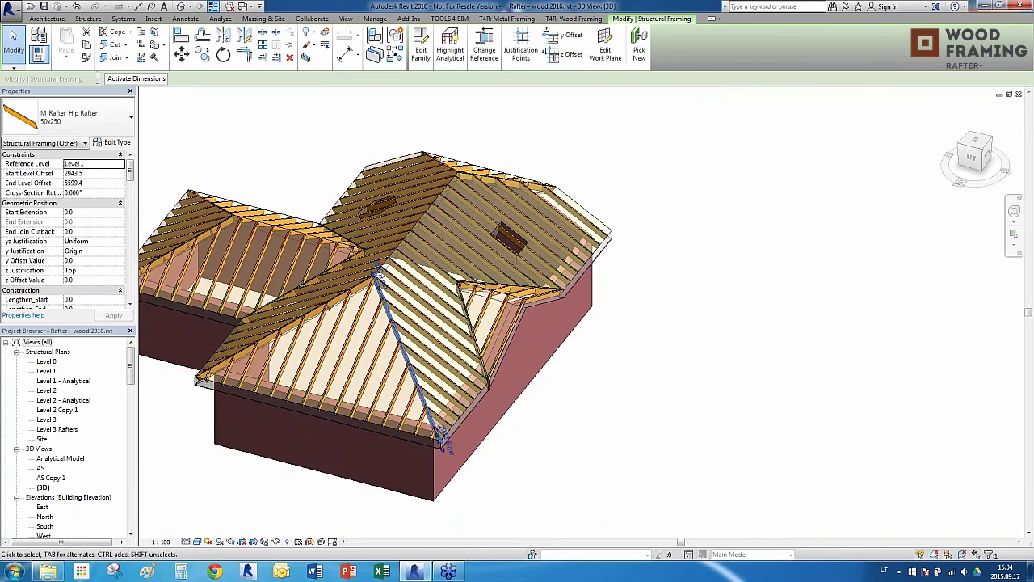
pyautogui.keyDown('shift'); pyautogui.moveTo(627, 369); pyautogui.dragTo(525, 378, button='middle'); pyautogui.keyUp('shift')
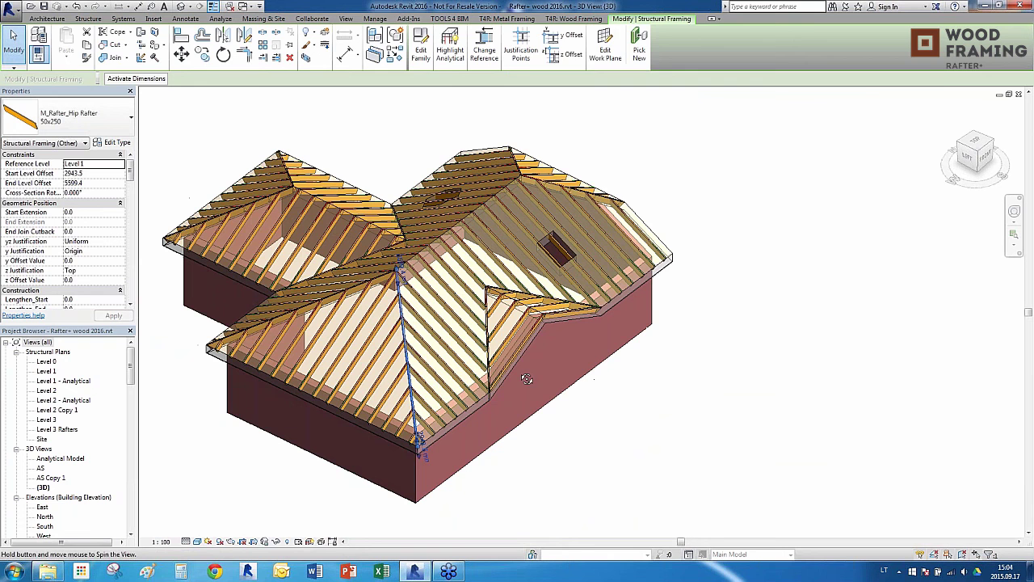
pyautogui.click(691, 416)
pyautogui.keyDown('shift'); pyautogui.moveTo(692, 416); pyautogui.dragTo(671, 421, button='middle'); pyautogui.keyUp('shift')
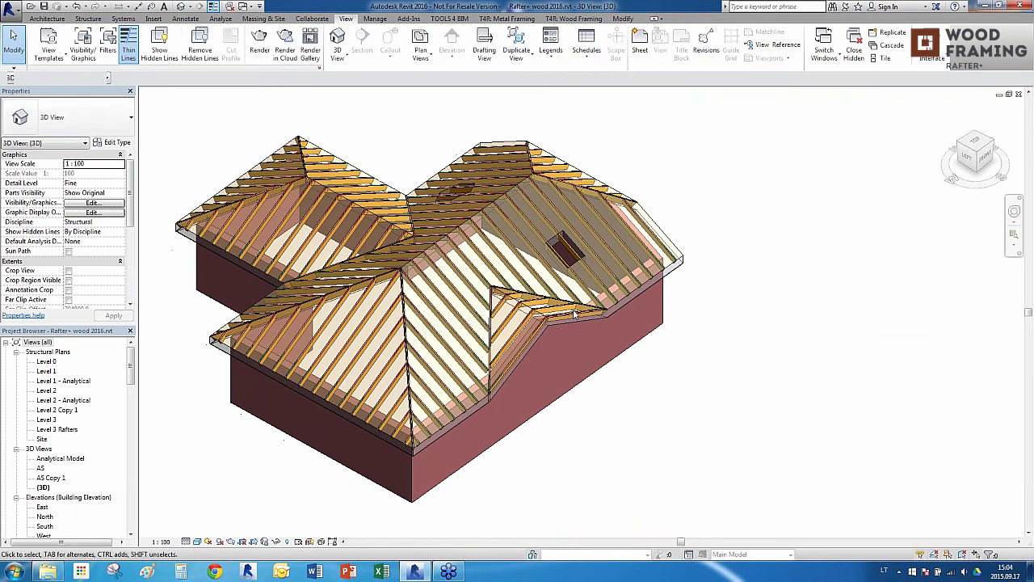
pyautogui.scroll(3, 425, 240)
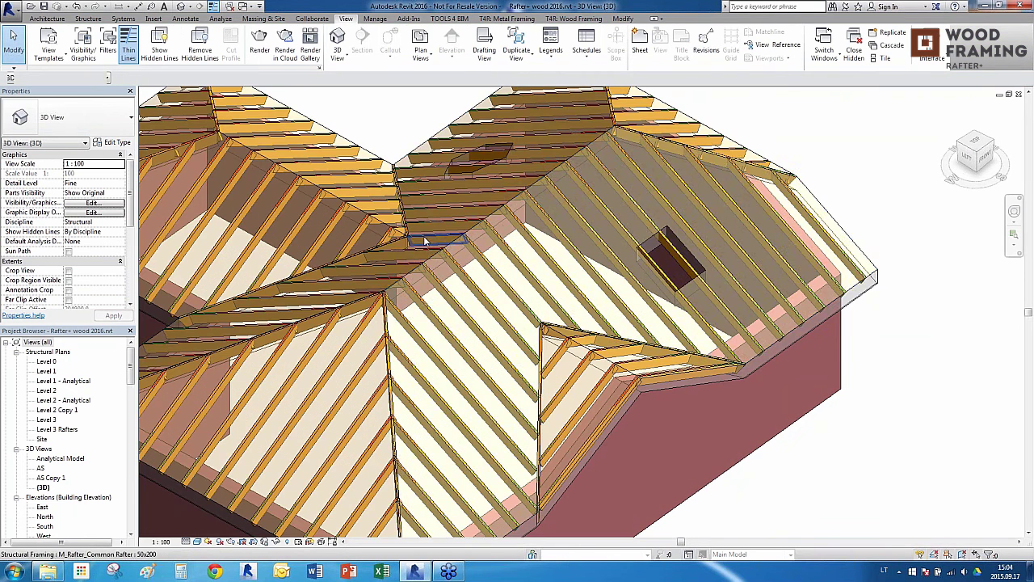
pyautogui.click(442, 286)
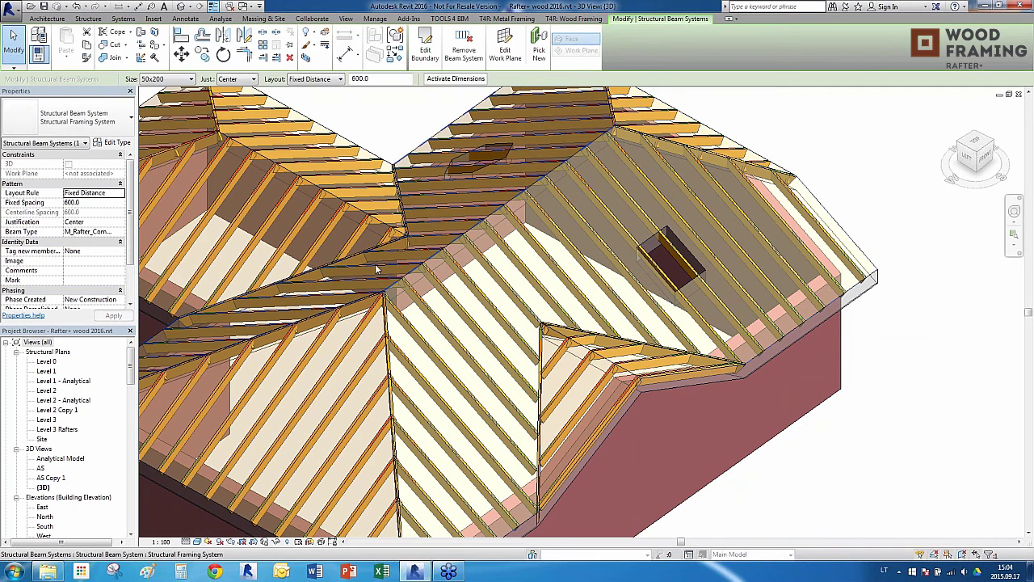
pyautogui.keyDown('ctrl'); pyautogui.click(437, 278); pyautogui.keyUp('ctrl')
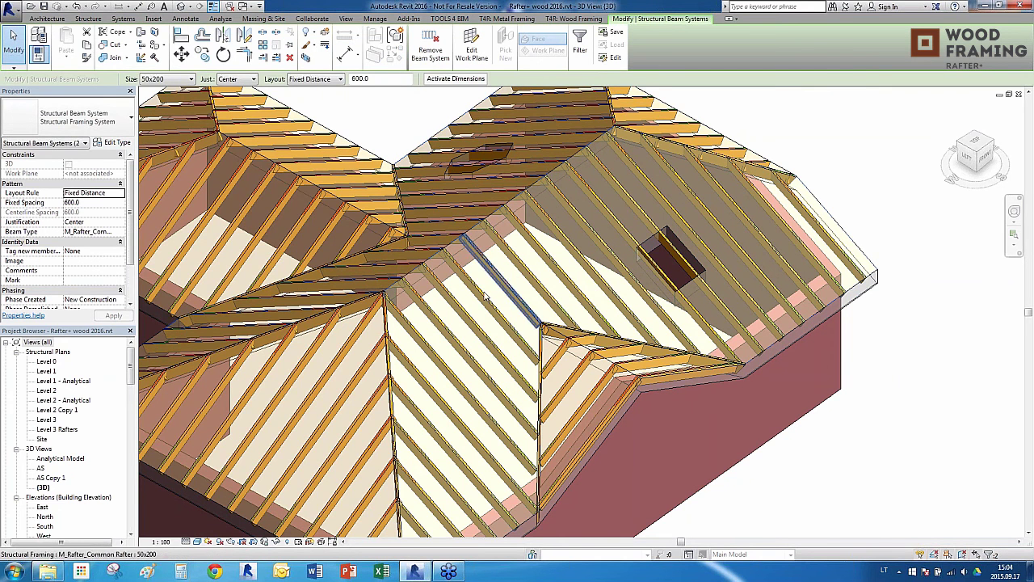
pyautogui.scroll(-2, 434, 279)
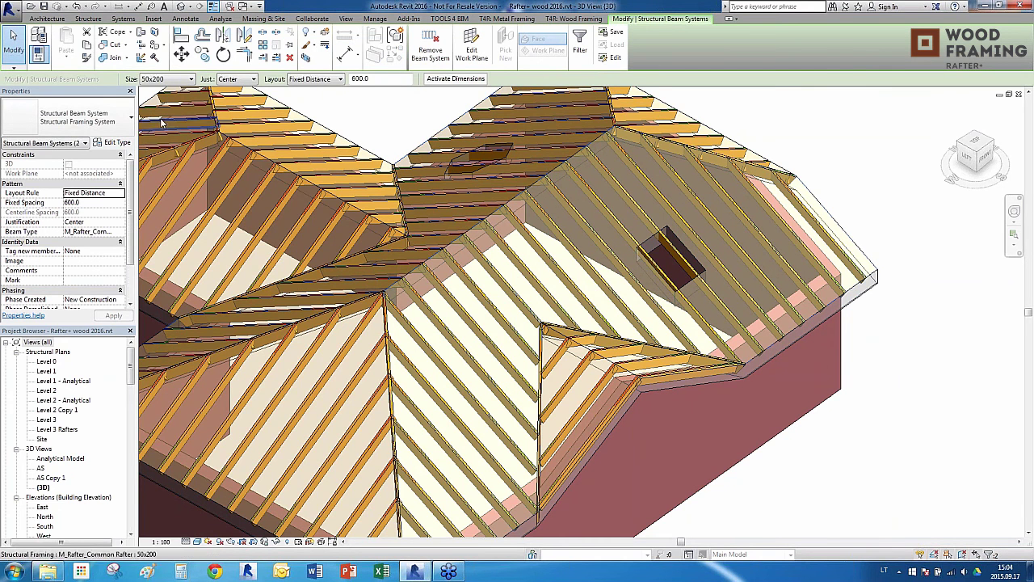
pyautogui.scroll(-3, 361, 184)
pyautogui.scroll(-2, 533, 218)
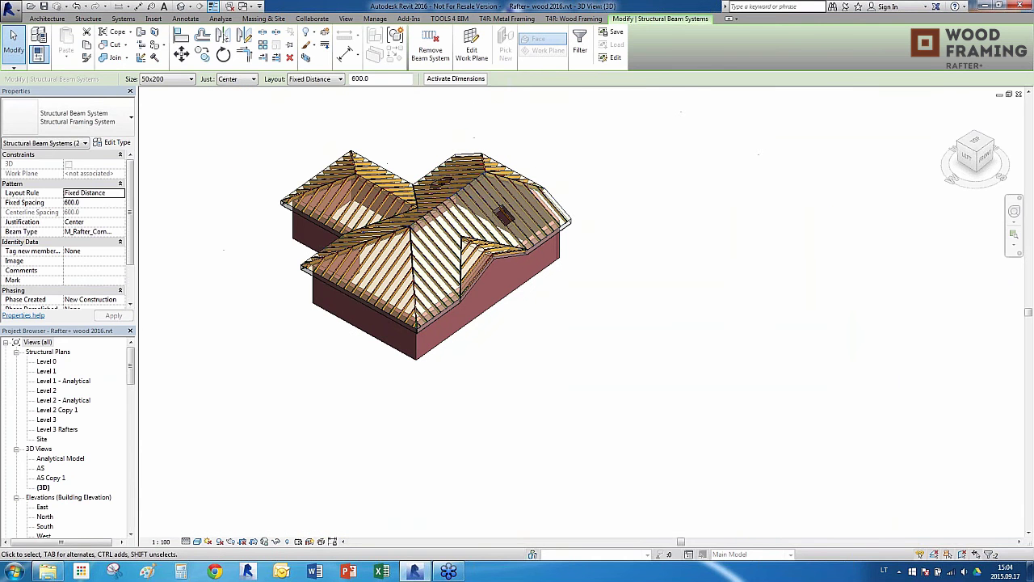
pyautogui.click(398, 131)
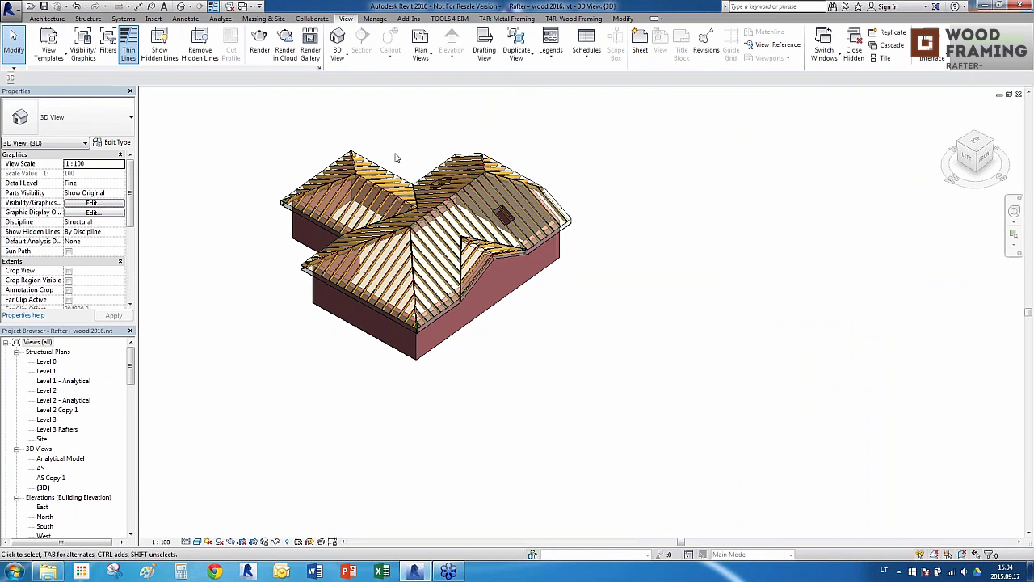
# Float the Rafter+ tools over the 3D view and keep the Wall+ tools docked with the other wood framing tools.
pyautogui.click(574, 18)
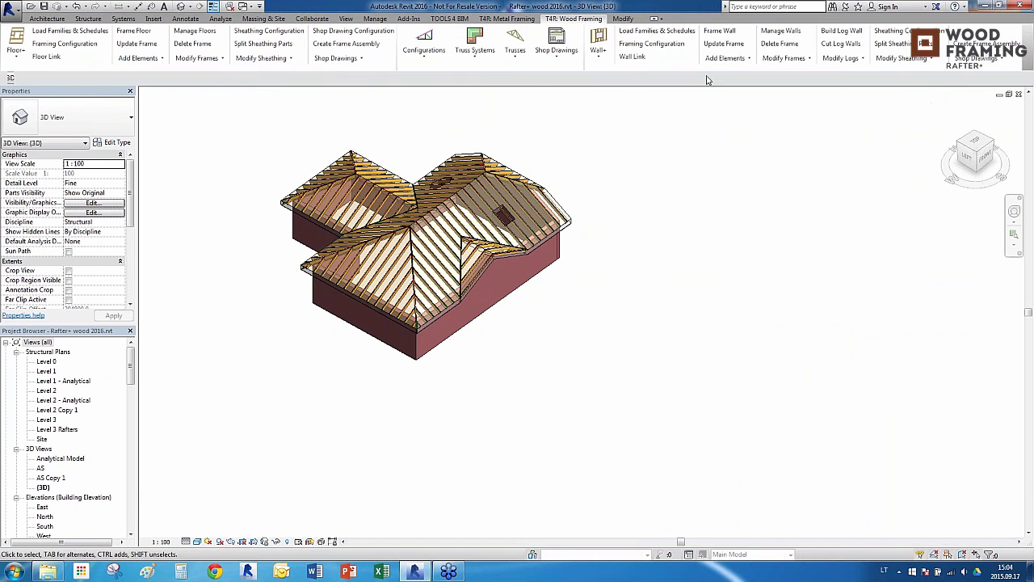
pyautogui.click(436, 211)
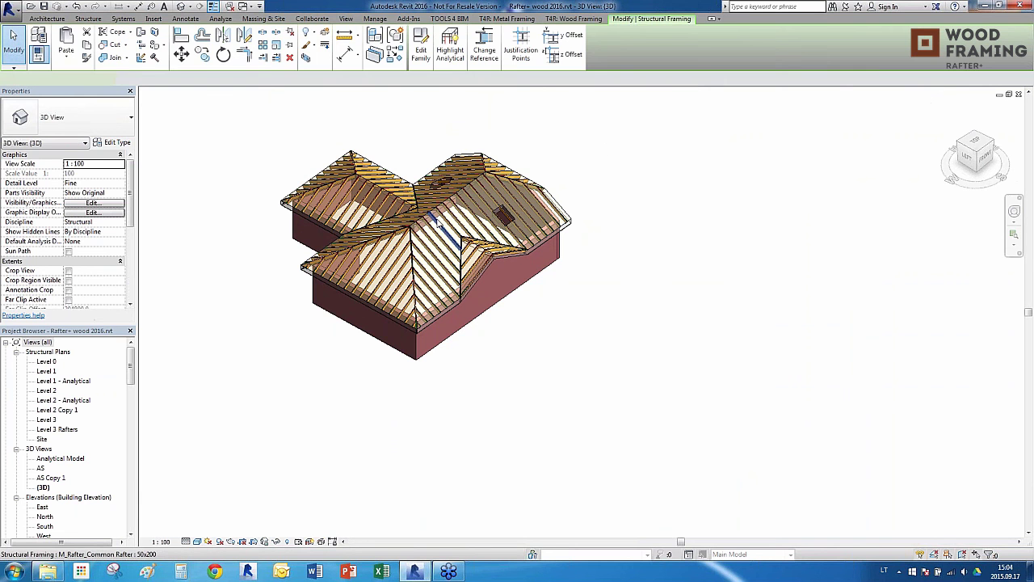
pyautogui.press('Escape')
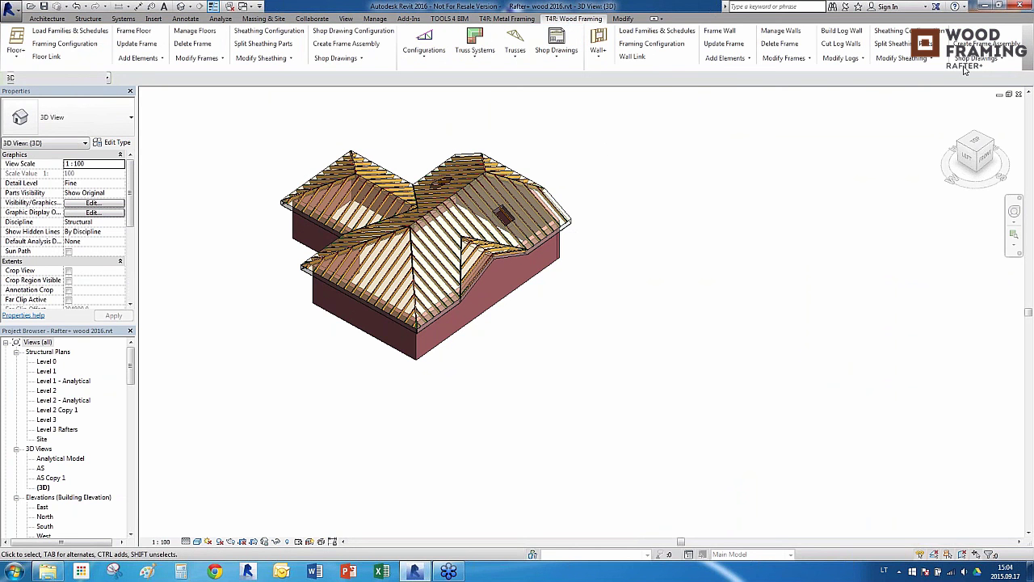
pyautogui.moveTo(982, 69); pyautogui.dragTo(928, 129)
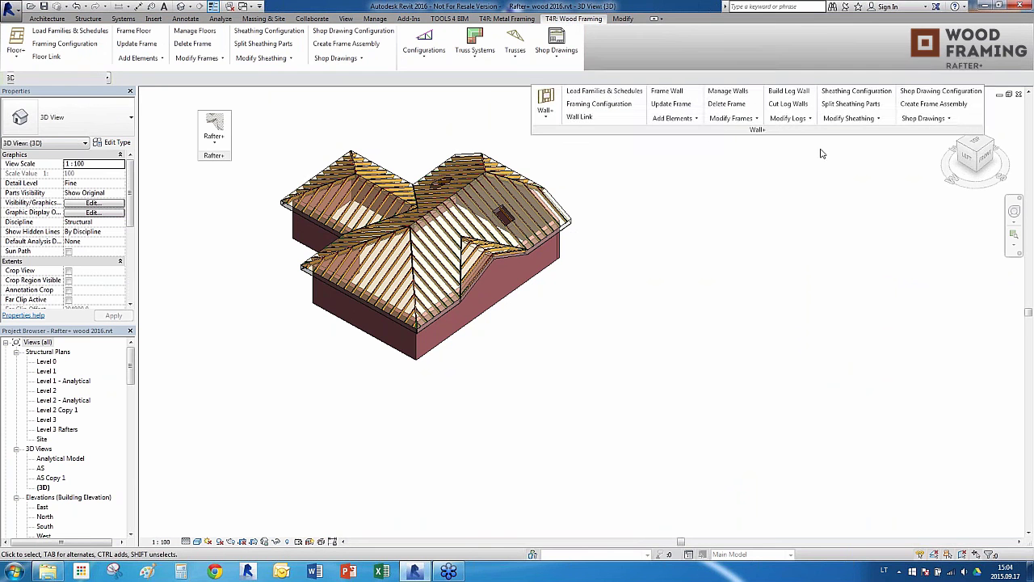
pyautogui.moveTo(722, 131); pyautogui.dragTo(743, 80)
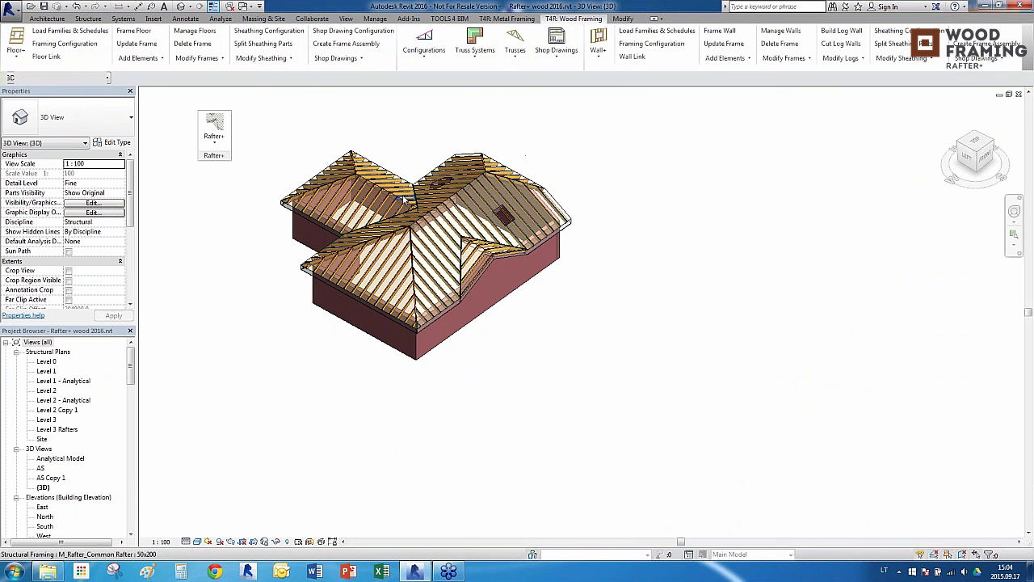
# Insert a centered M_Rafter_Ridge Beam 100x250 between the main roof's two opposite beam systems, using the top-extension vertical positioning.
pyautogui.scroll(3, 404, 194)
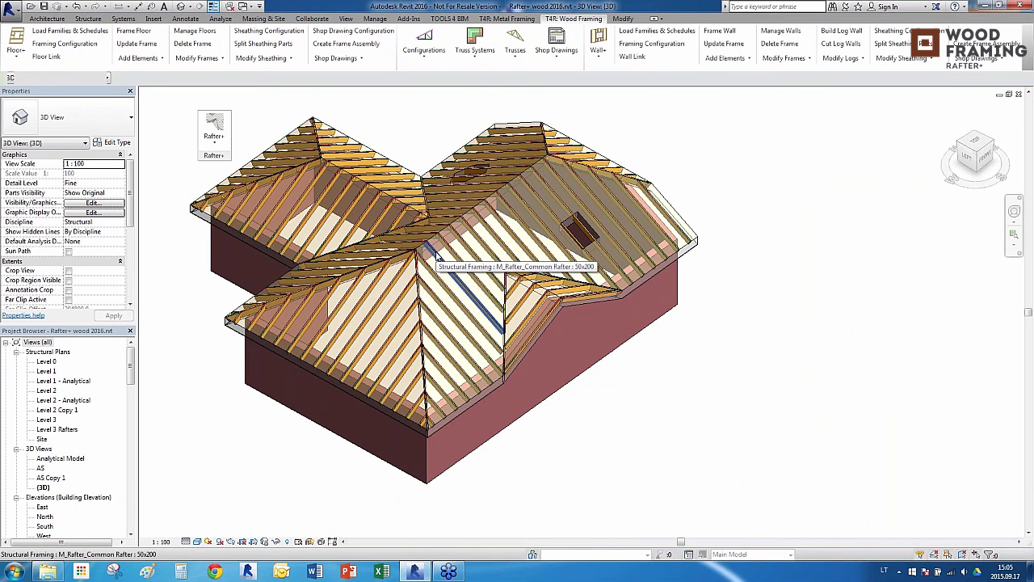
pyautogui.click(437, 257)
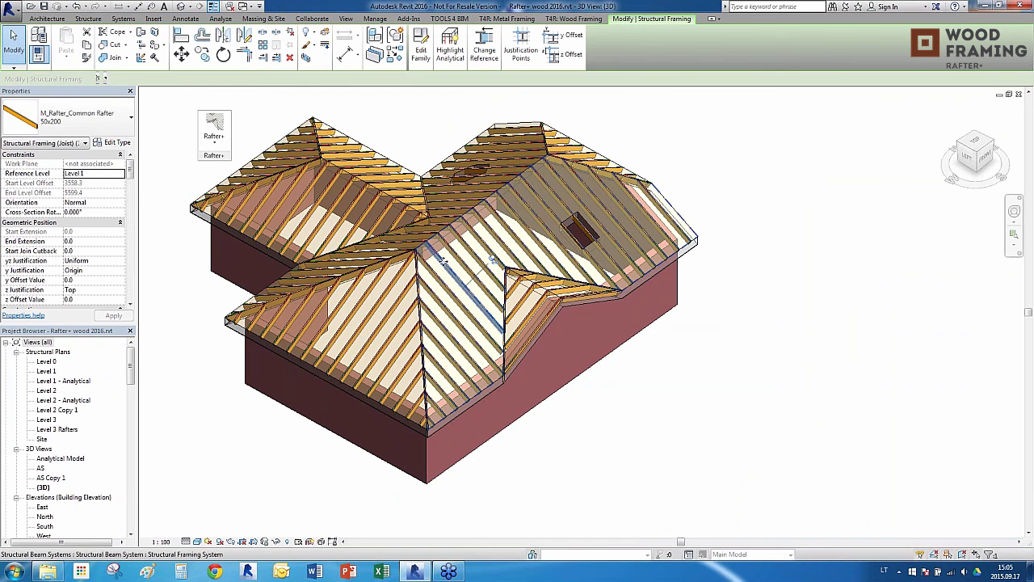
pyautogui.click(444, 261)
pyautogui.press('Tab')
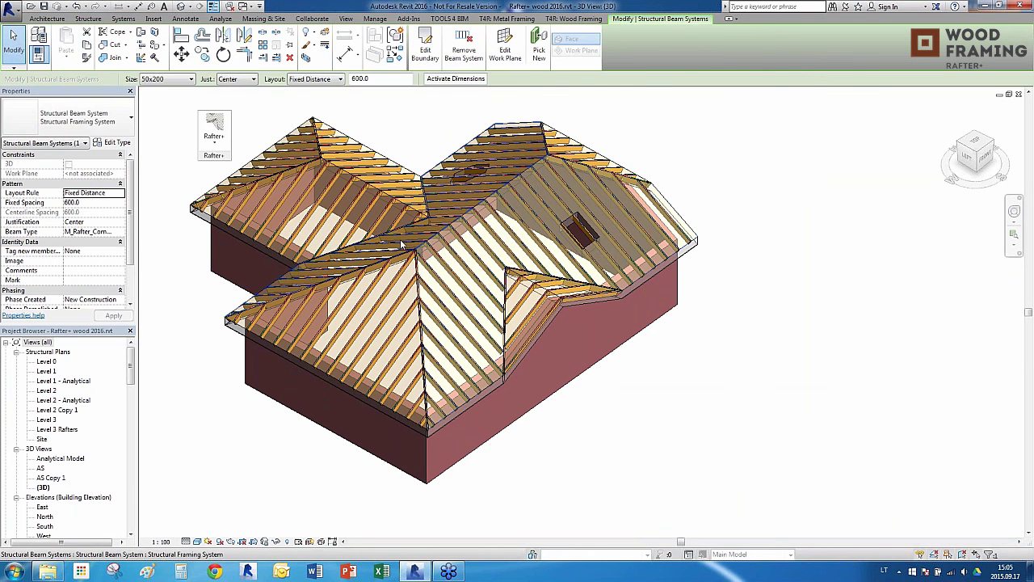
pyautogui.keyDown('ctrl'); pyautogui.click(402, 243); pyautogui.keyUp('ctrl')
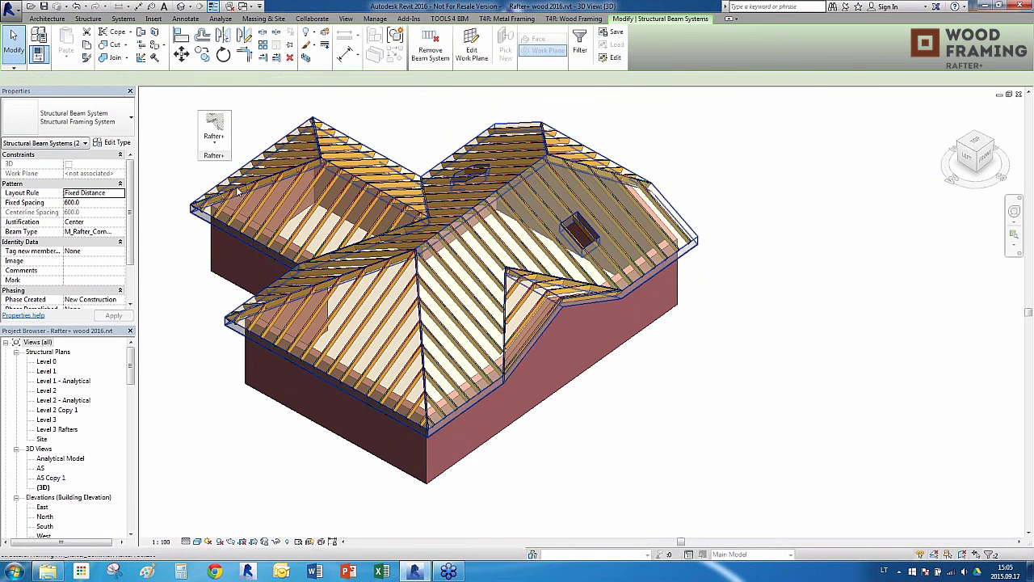
pyautogui.click(217, 144)
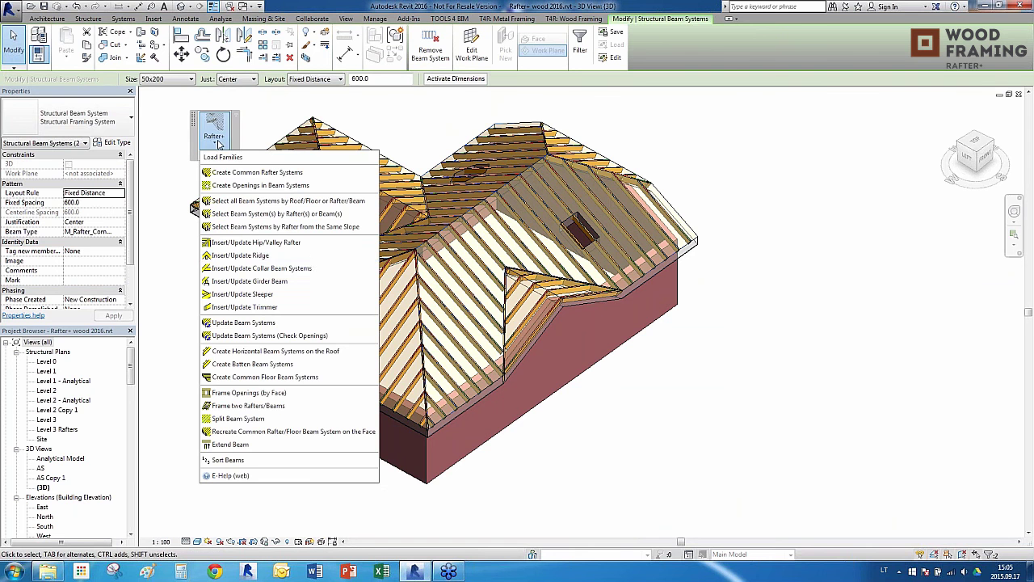
pyautogui.click(242, 256)
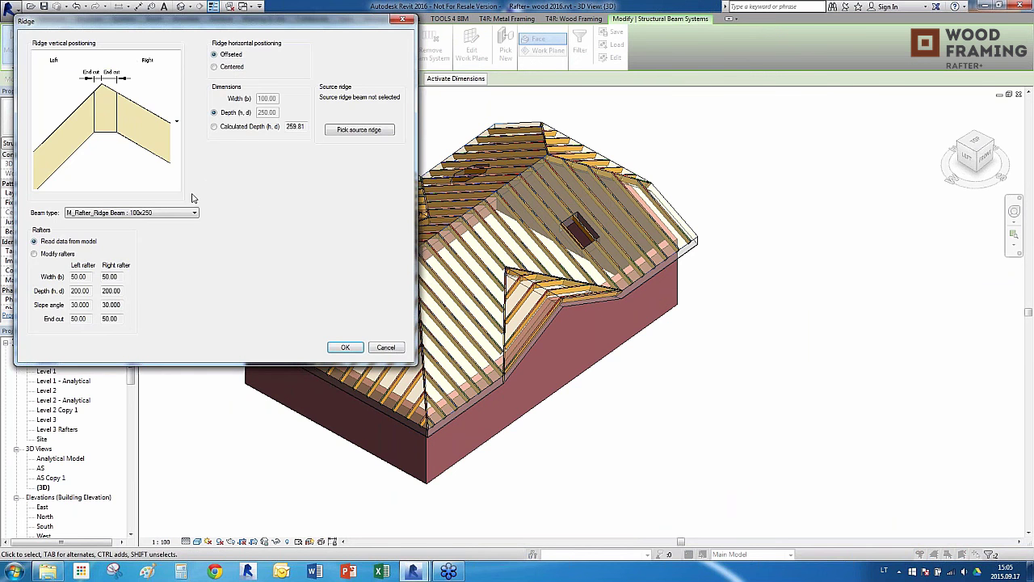
pyautogui.click(180, 179)
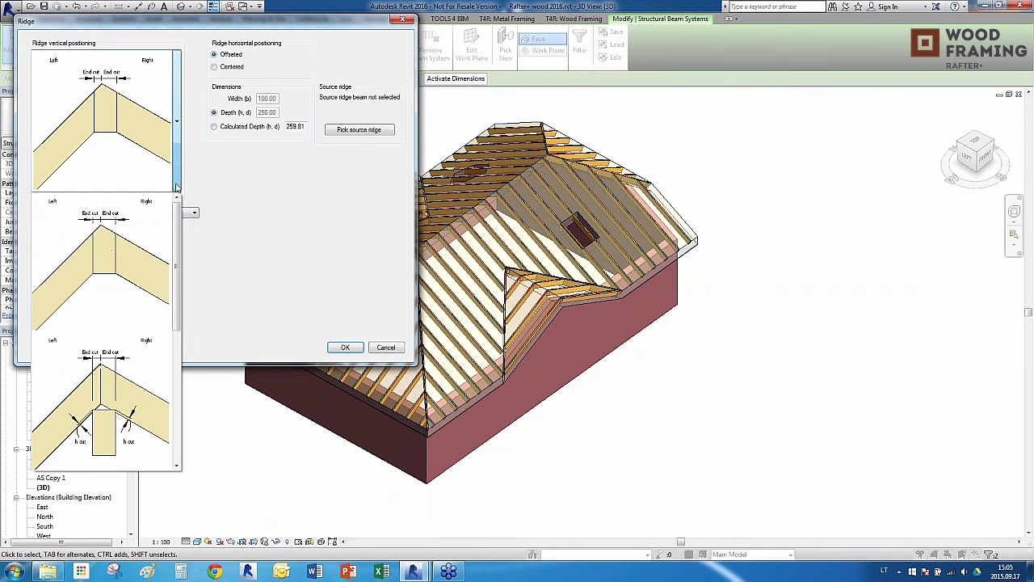
pyautogui.scroll(-3, 179, 298)
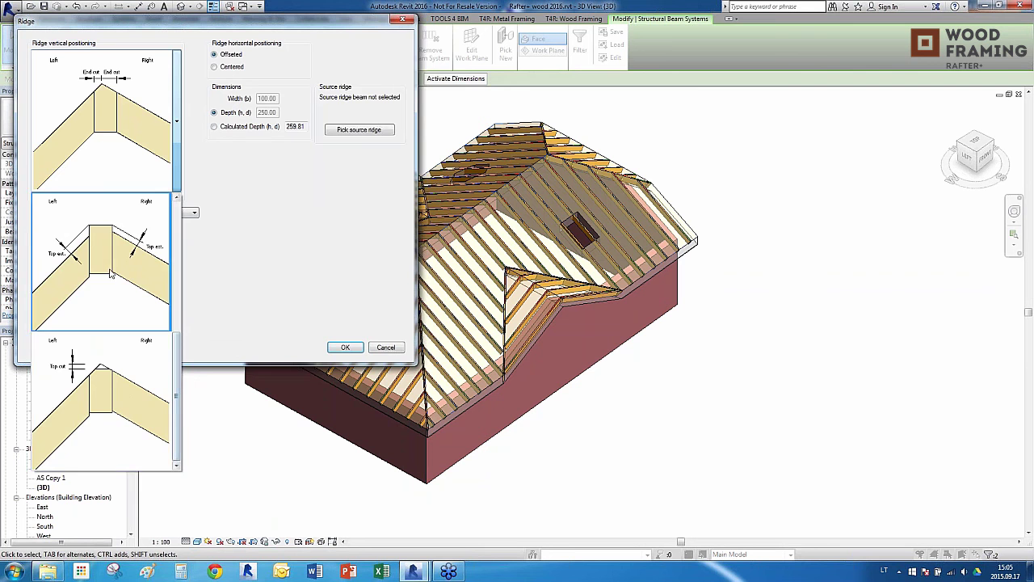
pyautogui.click(166, 254)
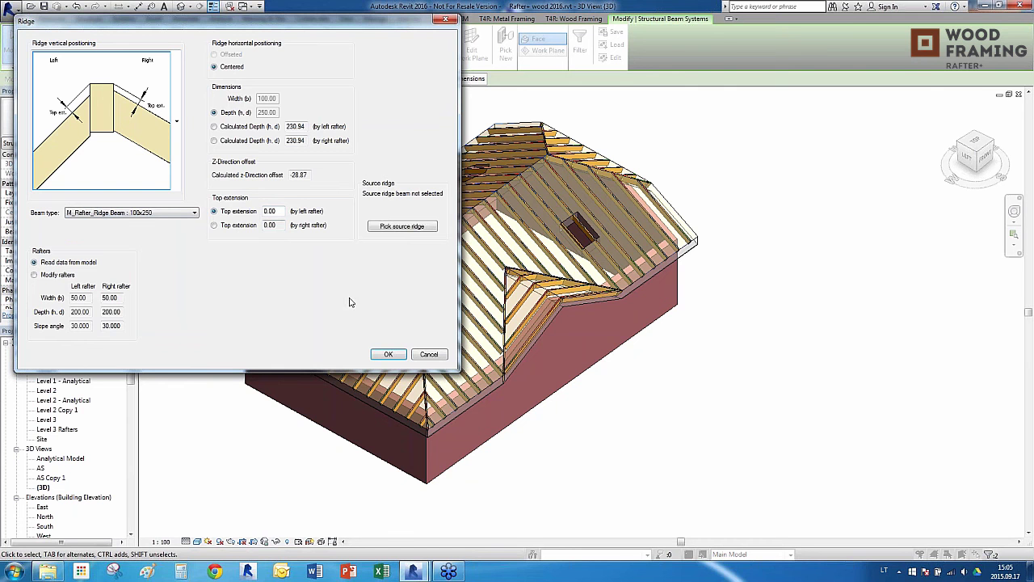
pyautogui.click(389, 356)
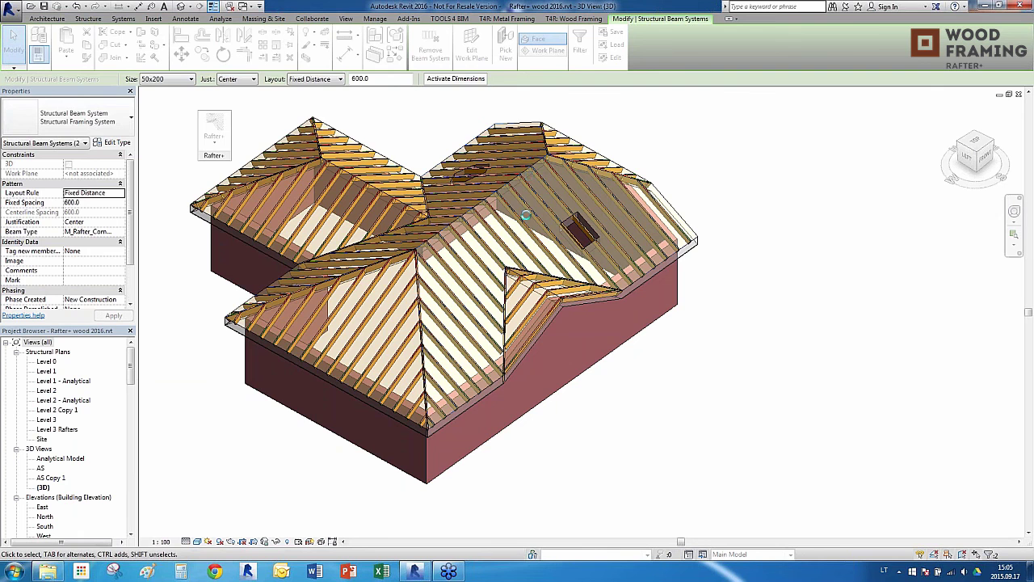
pyautogui.click(781, 149)
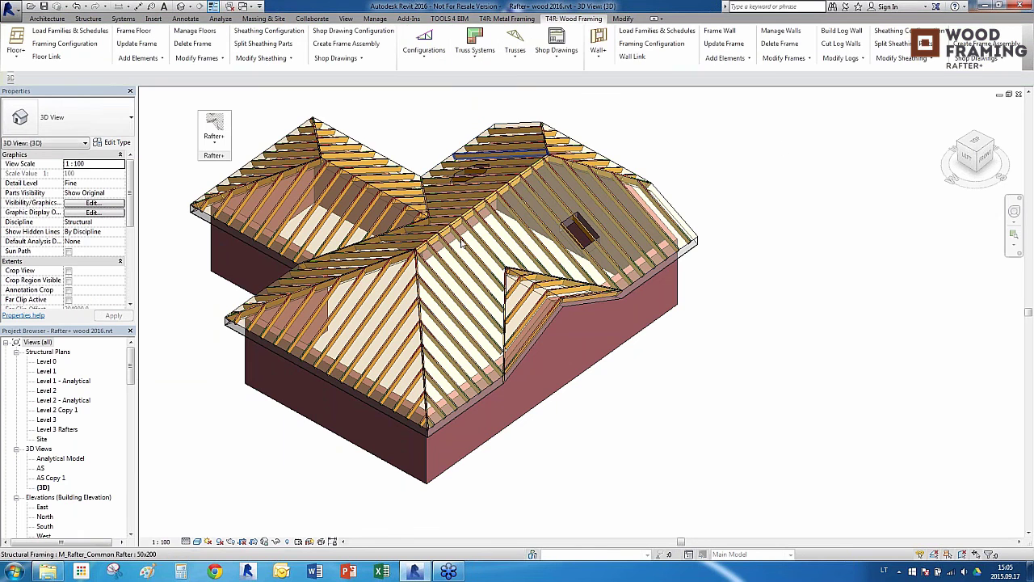
# Insert M_Rafter_Collar Beam 50x200 collar beams from two opposite rafters, 800 below the ridge, with the second connection type and a 50 vertical cut distance.
pyautogui.scroll(2, 464, 157)
pyautogui.scroll(-1, 528, 199)
pyautogui.keyDown('shift'); pyautogui.moveTo(501, 331); pyautogui.dragTo(536, 336, button='middle'); pyautogui.keyUp('shift')
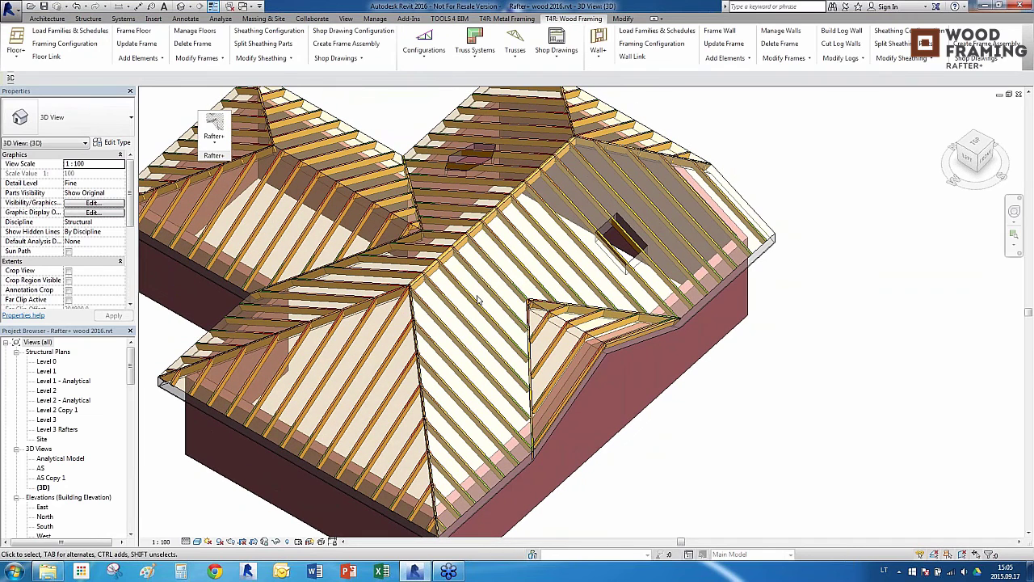
pyautogui.click(386, 288)
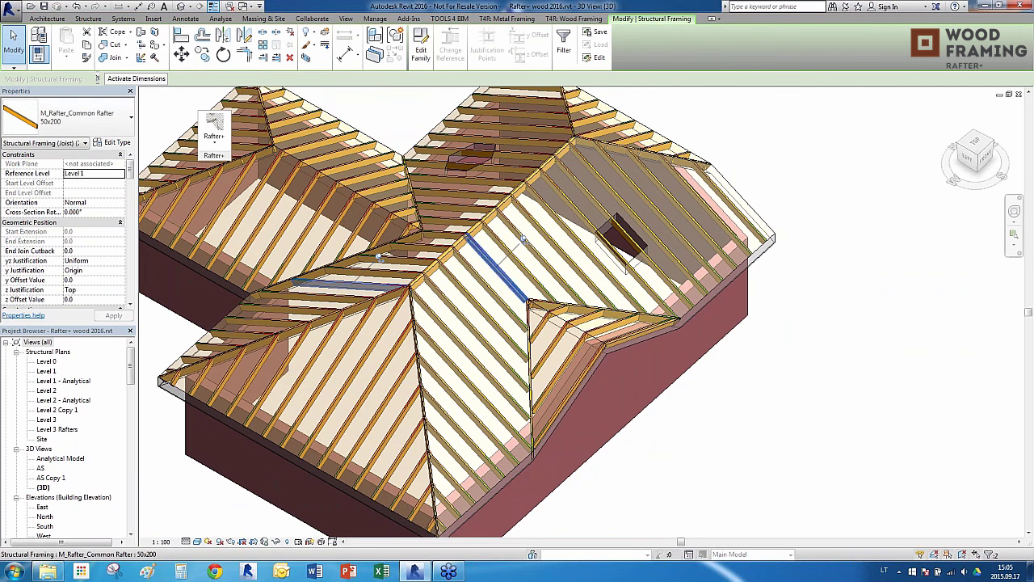
pyautogui.click(214, 159)
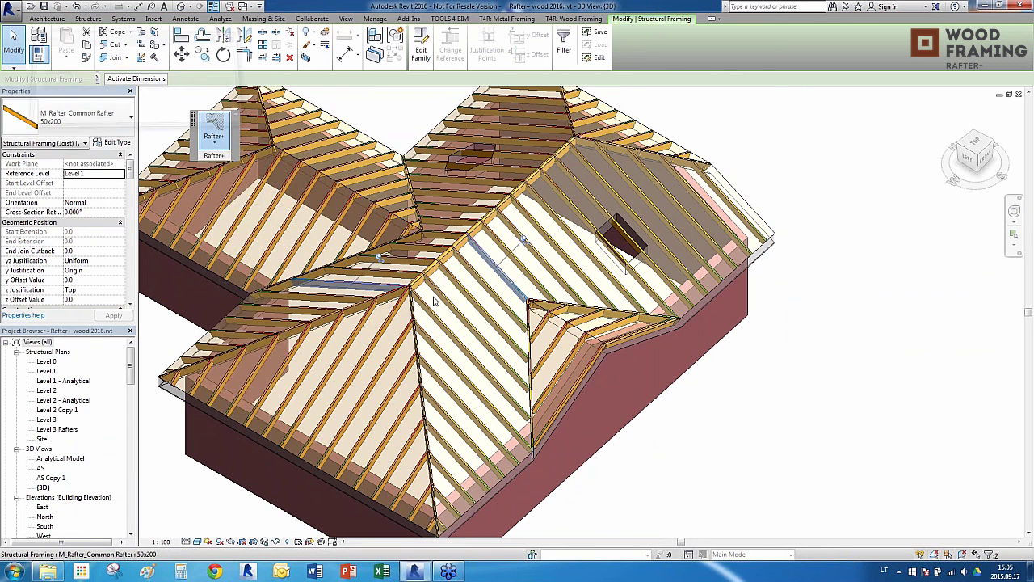
pyautogui.click(270, 282)
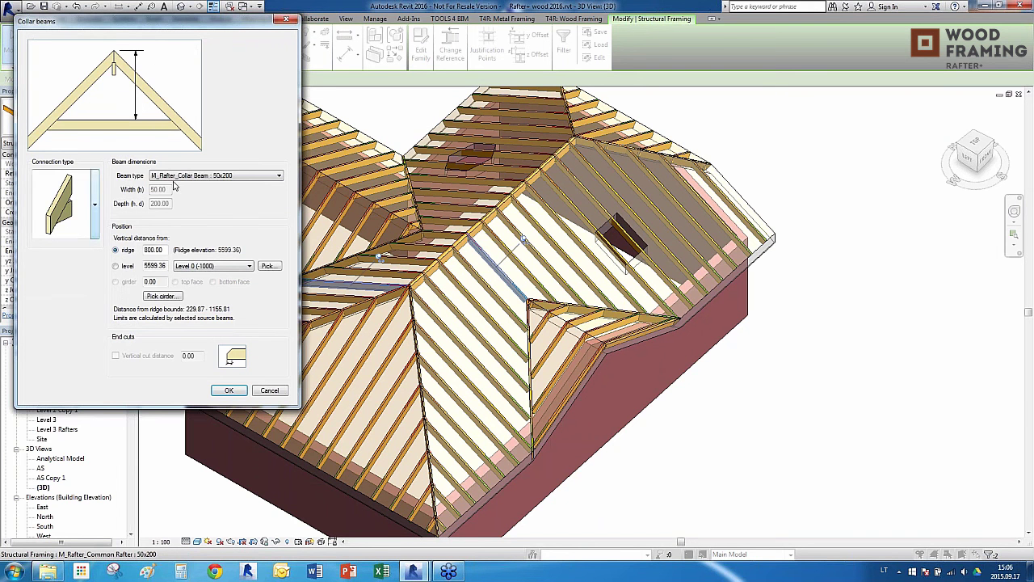
pyautogui.click(94, 204)
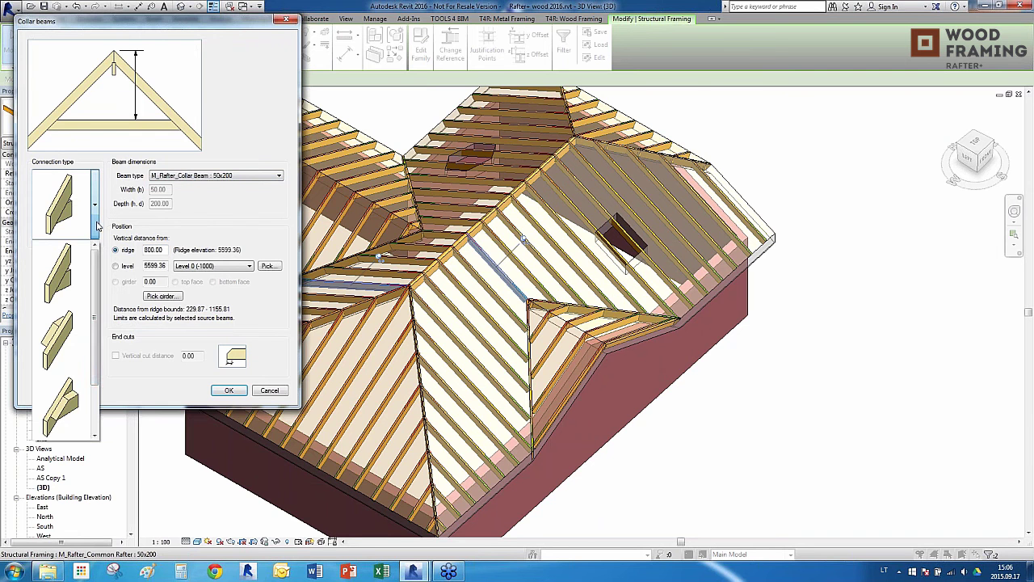
pyautogui.click(63, 339)
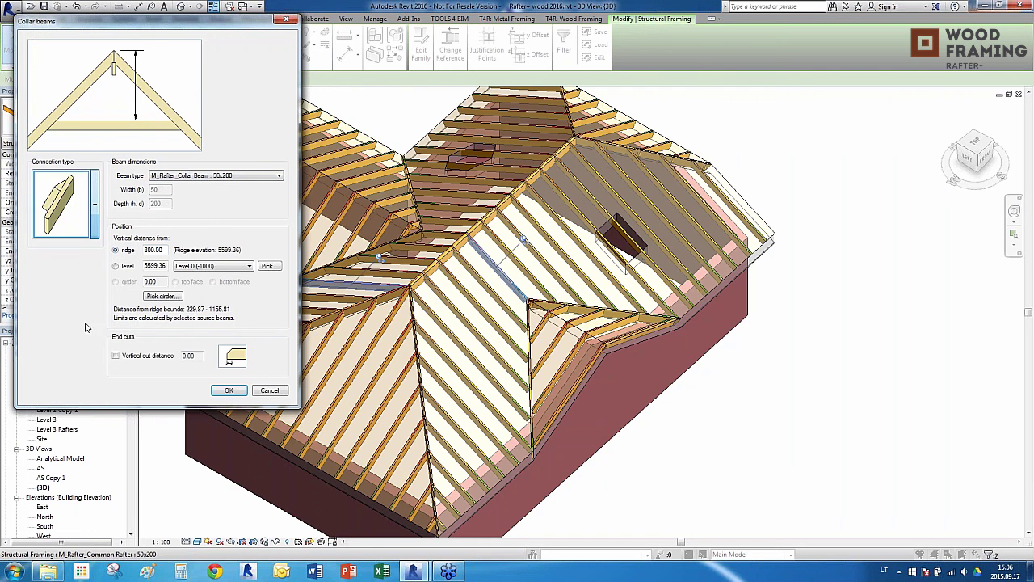
pyautogui.click(116, 355)
pyautogui.press('Tab')
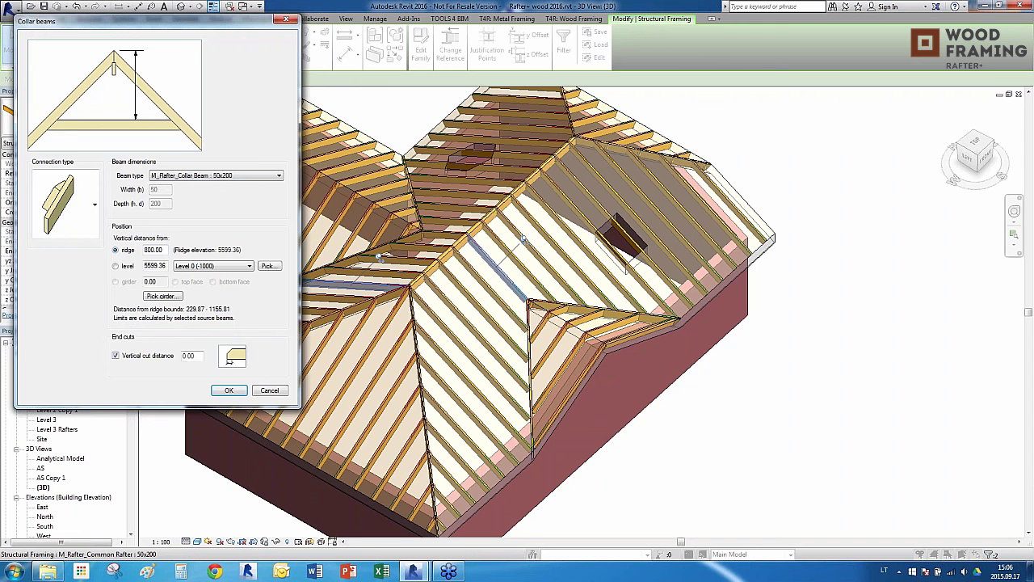
pyautogui.write('50')
pyautogui.click(230, 390)
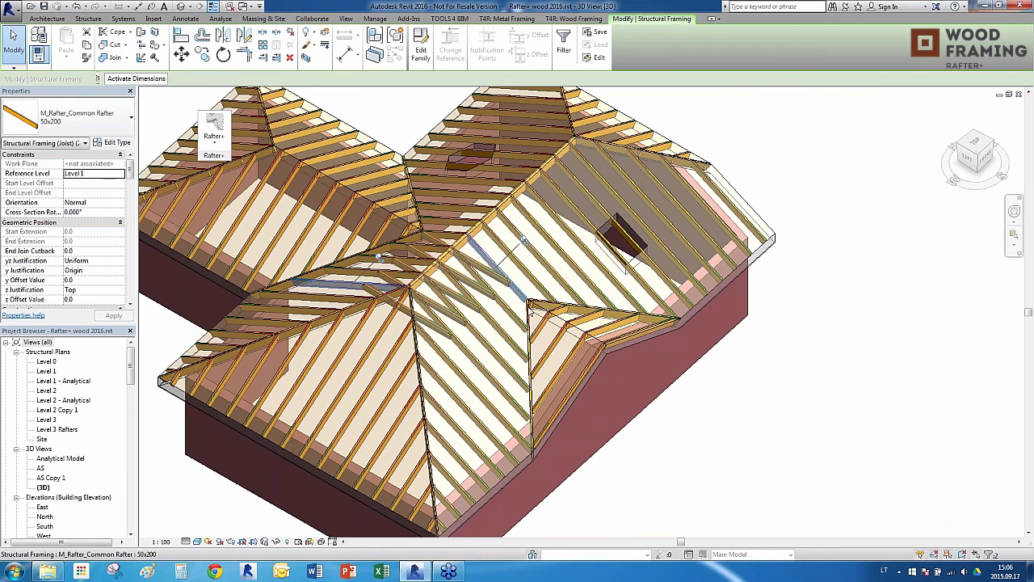
# Extend the collar beam system along the main ridge toward the front-slope common rafter beside the roof opening.
pyautogui.keyDown('shift'); pyautogui.moveTo(529, 311); pyautogui.dragTo(519, 287, button='middle'); pyautogui.keyUp('shift')
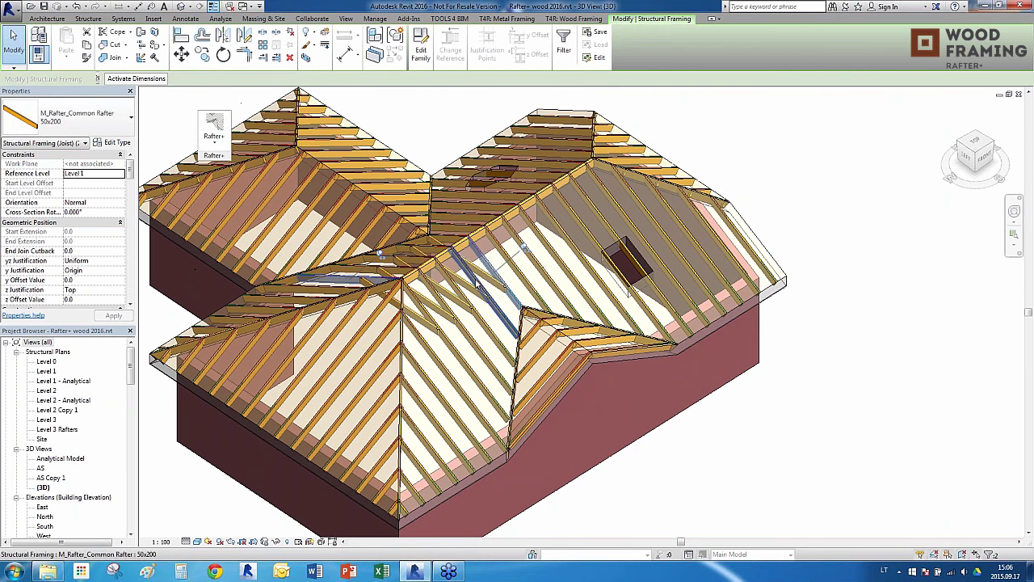
pyautogui.press('Tab')
pyautogui.click(529, 303)
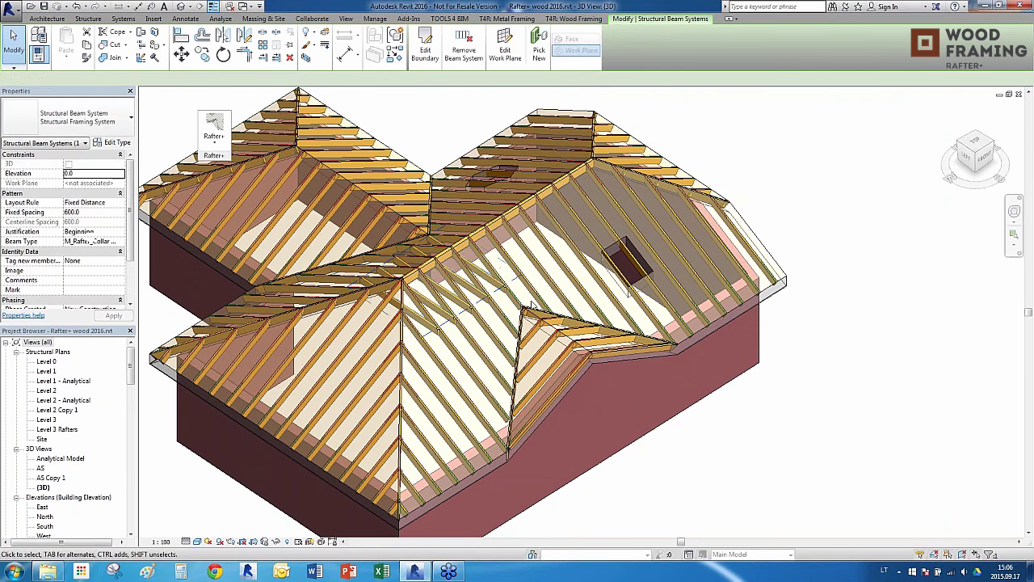
pyautogui.keyDown('ctrl'); pyautogui.click(557, 260); pyautogui.keyUp('ctrl')
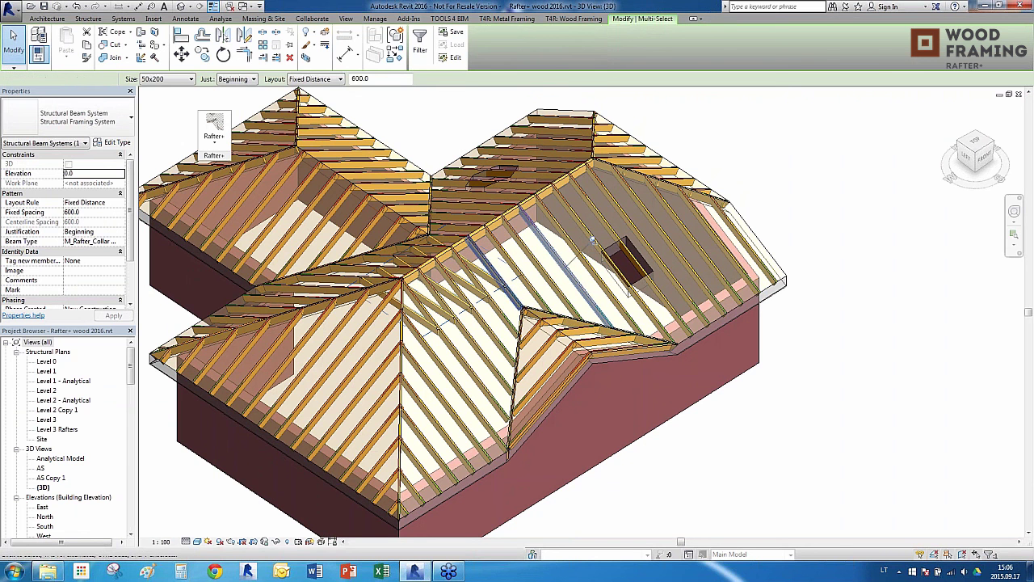
pyautogui.click(214, 131)
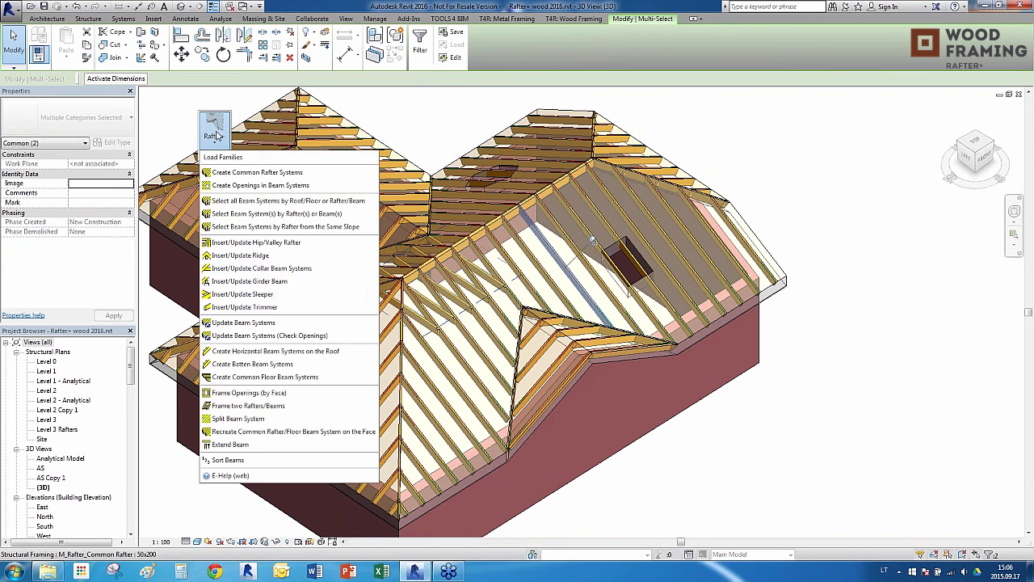
pyautogui.click(247, 281)
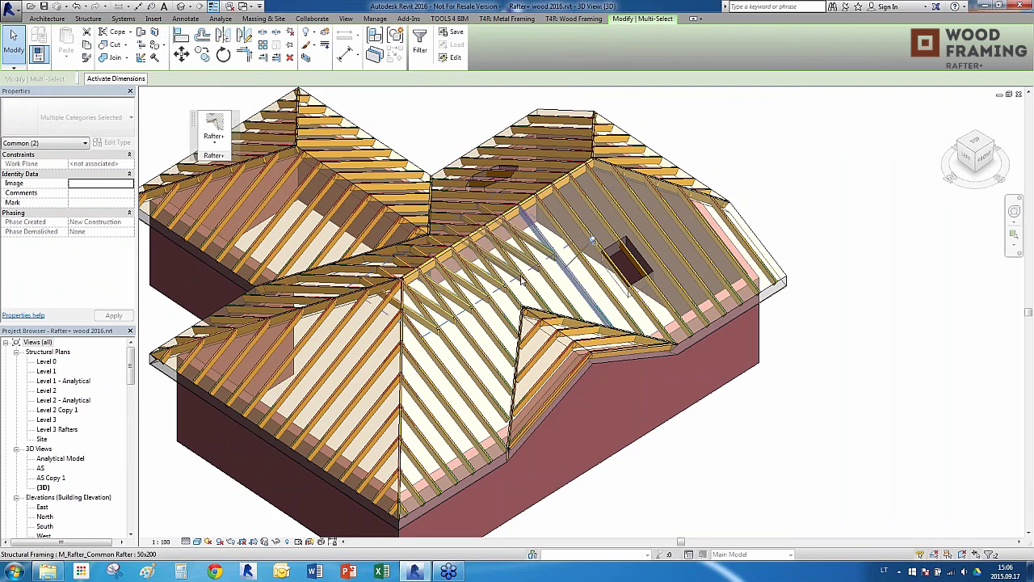
# Insert an M_Rafter_Girder Beam 100x150 with a birdsmouth cut between the end slope's two hip rafters, at 0 horizontal distance from the end wall.
pyautogui.keyDown('shift'); pyautogui.moveTo(619, 299); pyautogui.dragTo(652, 260, button='middle'); pyautogui.keyUp('shift')
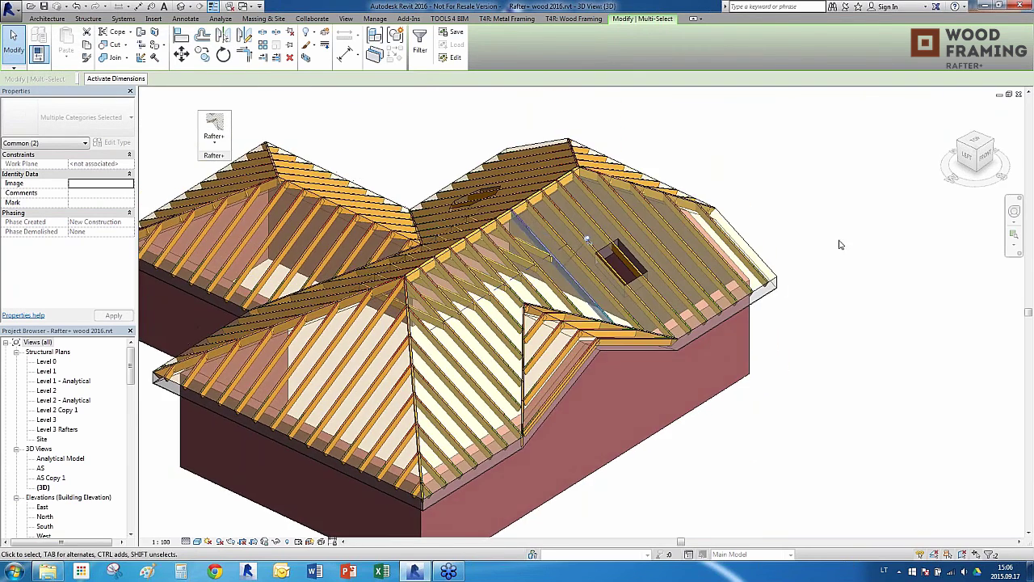
pyautogui.click(840, 243)
pyautogui.keyDown('shift'); pyautogui.moveTo(780, 184); pyautogui.dragTo(805, 198, button='middle'); pyautogui.keyUp('shift')
pyautogui.scroll(1, 757, 172)
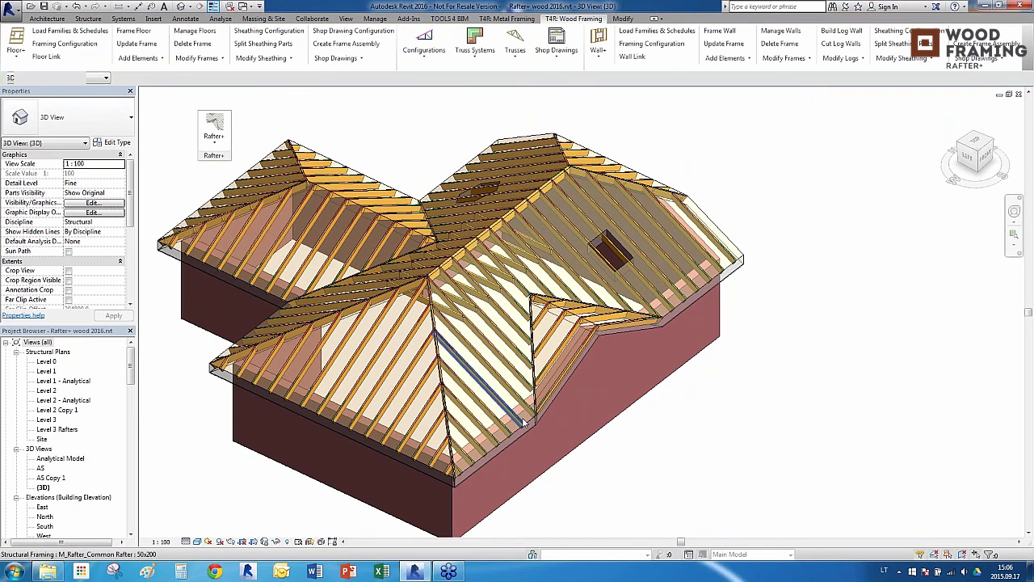
pyautogui.click(443, 407)
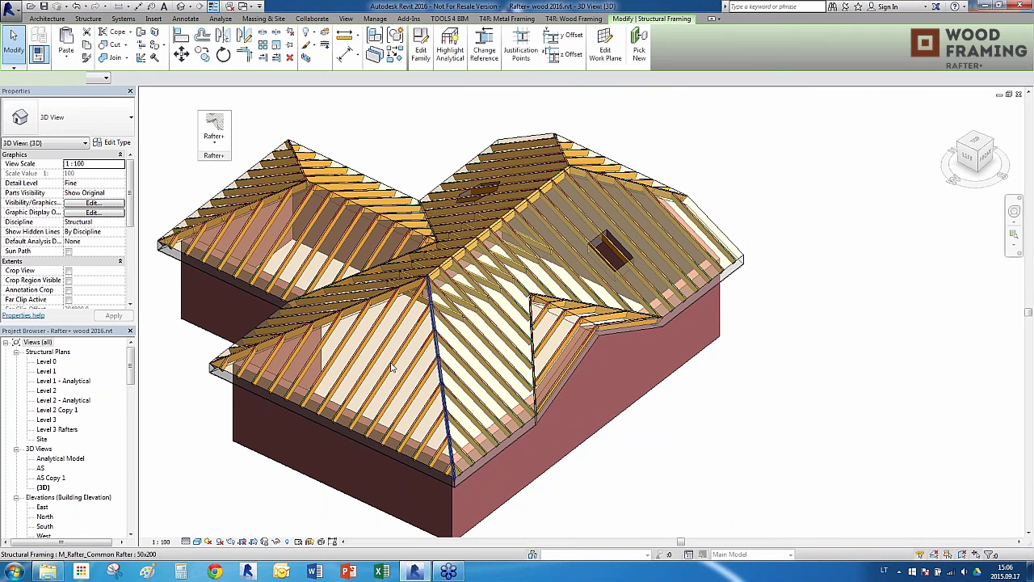
pyautogui.keyDown('shift'); pyautogui.moveTo(444, 406); pyautogui.dragTo(339, 322, button='middle'); pyautogui.keyUp('shift')
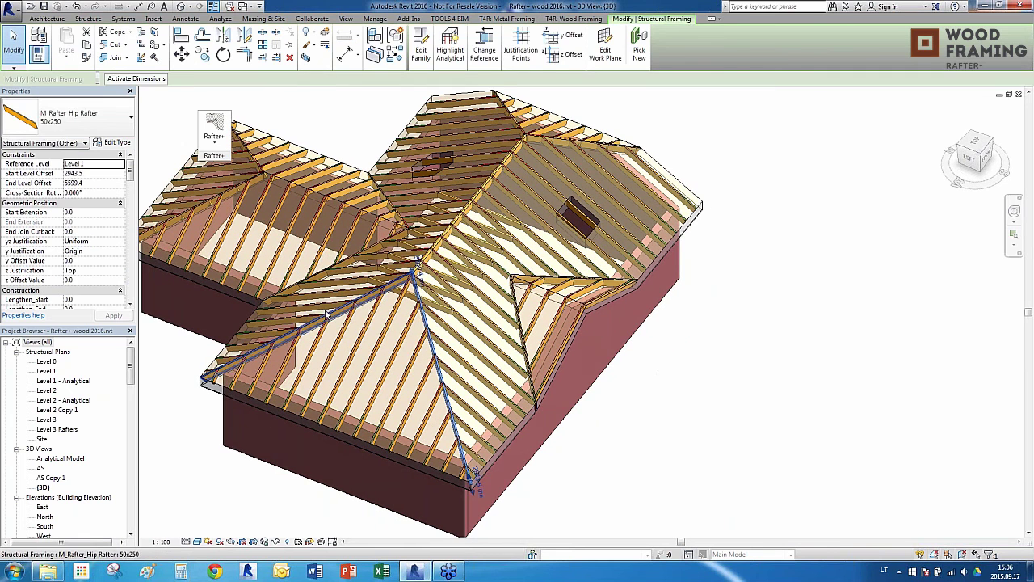
pyautogui.keyDown('ctrl'); pyautogui.click(331, 314); pyautogui.keyUp('ctrl')
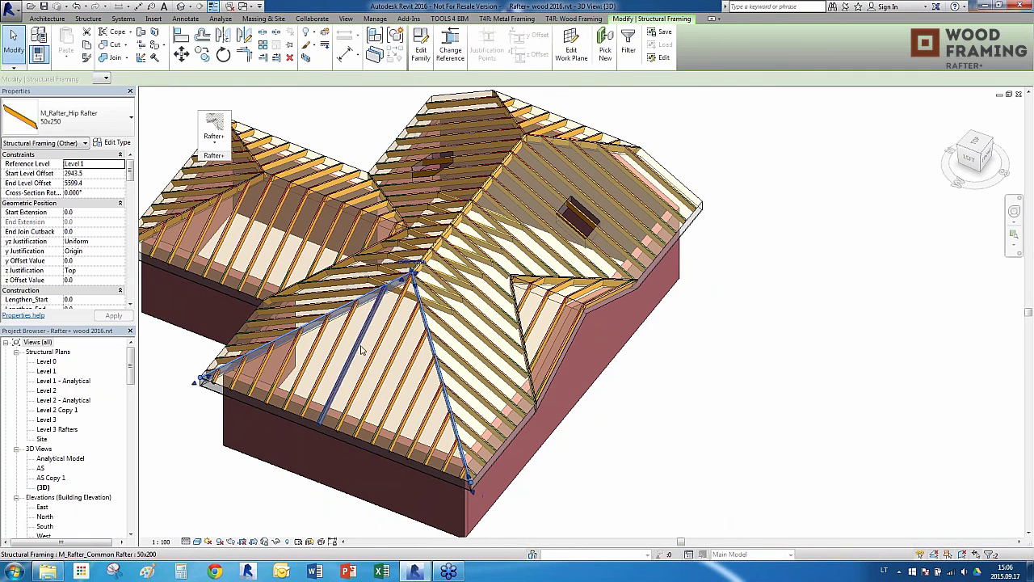
pyautogui.click(215, 144)
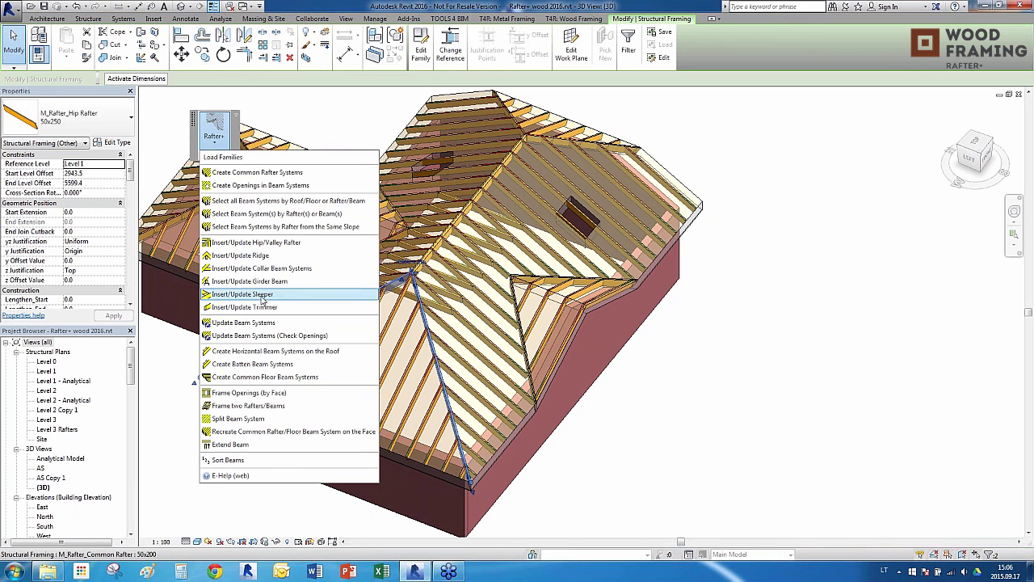
pyautogui.click(235, 284)
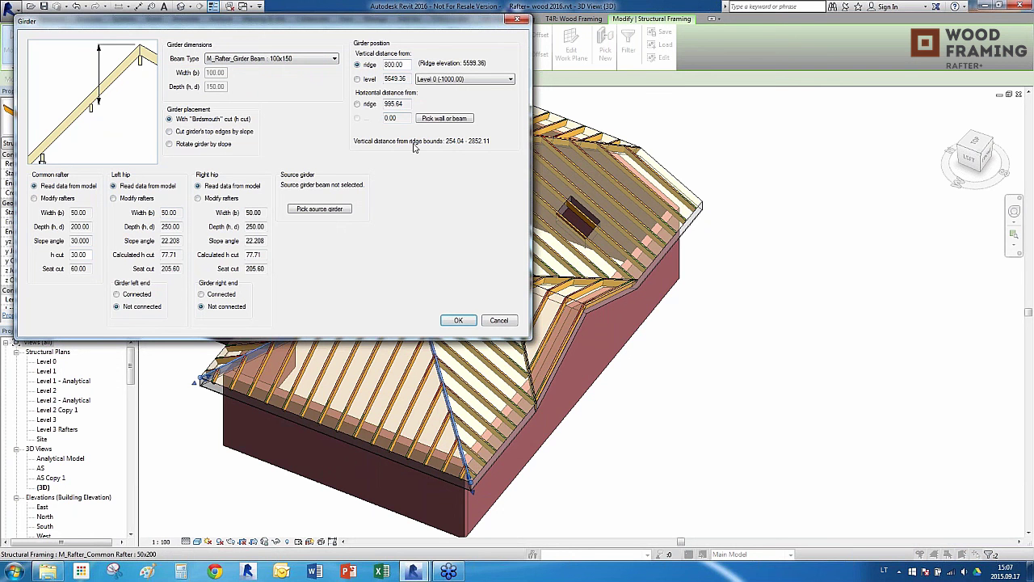
pyautogui.click(439, 121)
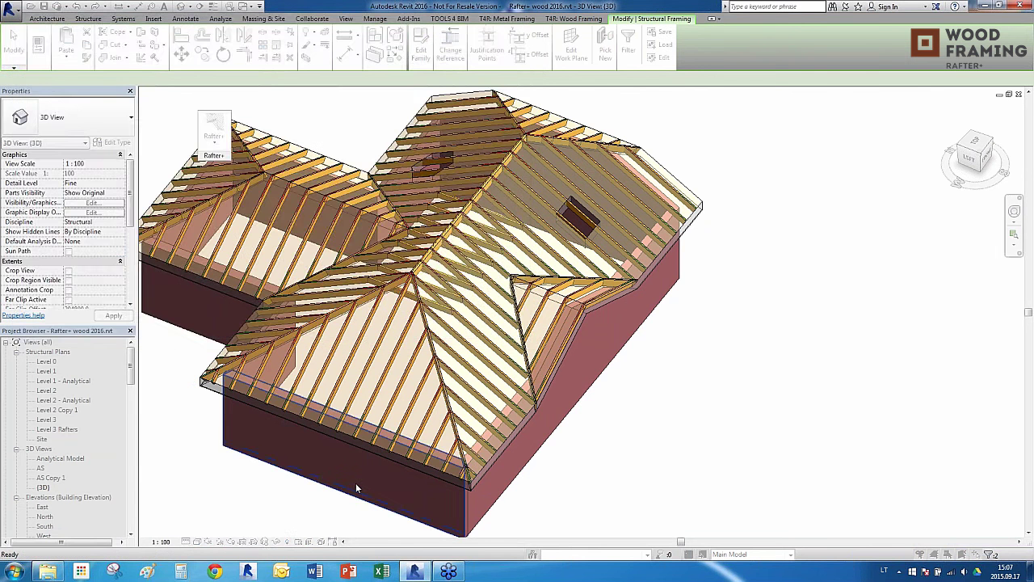
pyautogui.click(355, 482)
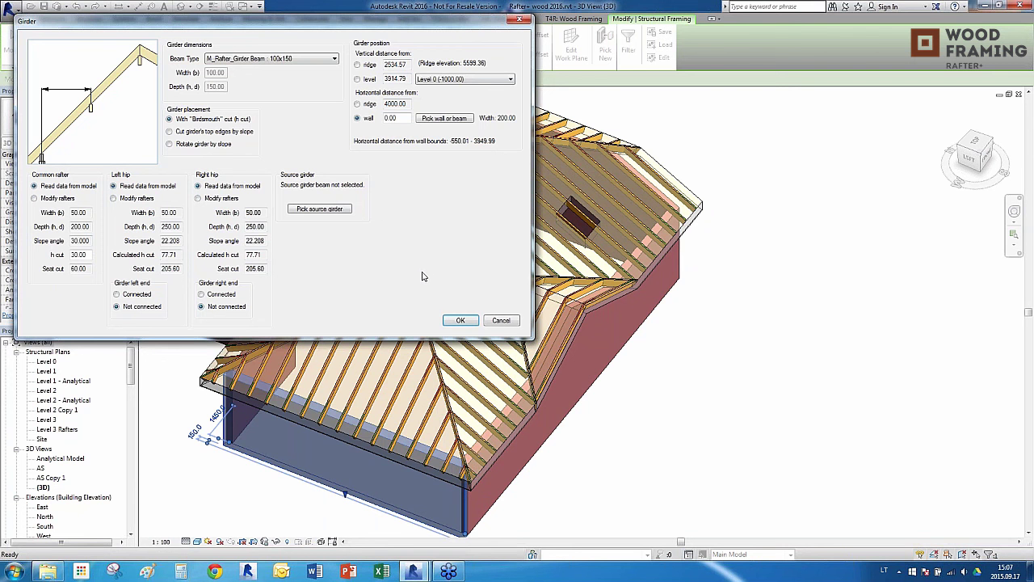
pyautogui.click(459, 321)
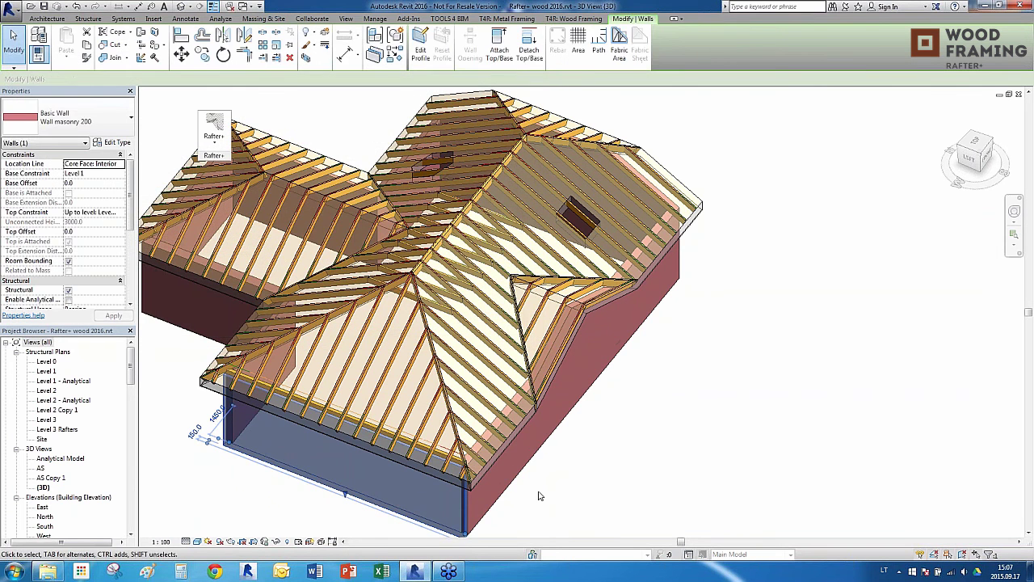
# Examine the new girder beam along the end wall and the birdsmouth cuts in the common rafters resting on it.
pyautogui.click(539, 492)
pyautogui.scroll(3, 350, 522)
pyautogui.click(468, 447)
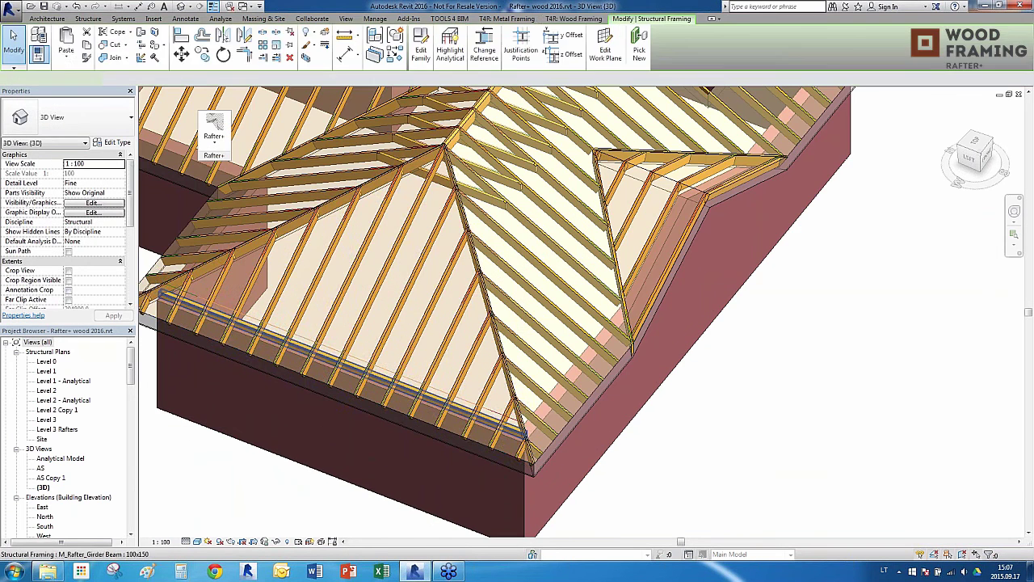
pyautogui.scroll(-3, 468, 447)
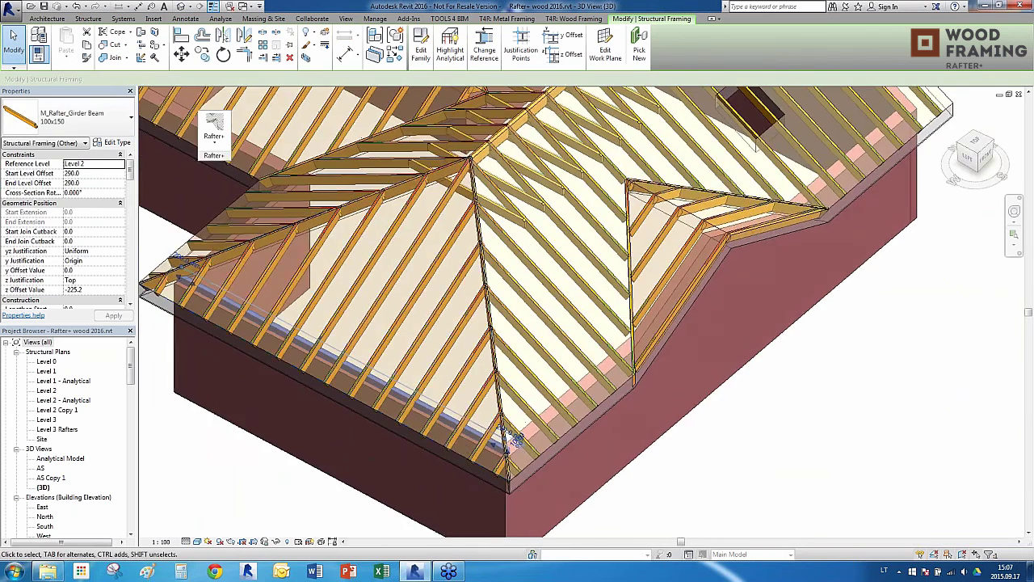
pyautogui.scroll(6, 442, 531)
pyautogui.scroll(3, 443, 532)
pyautogui.scroll(-3, 385, 309)
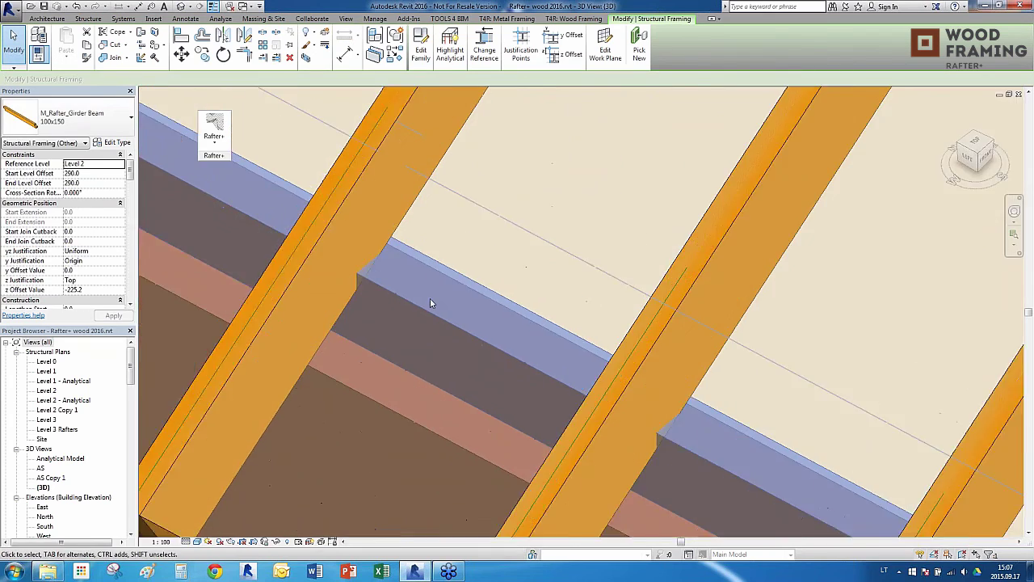
pyautogui.scroll(-5, 385, 309)
pyautogui.scroll(-2, 457, 446)
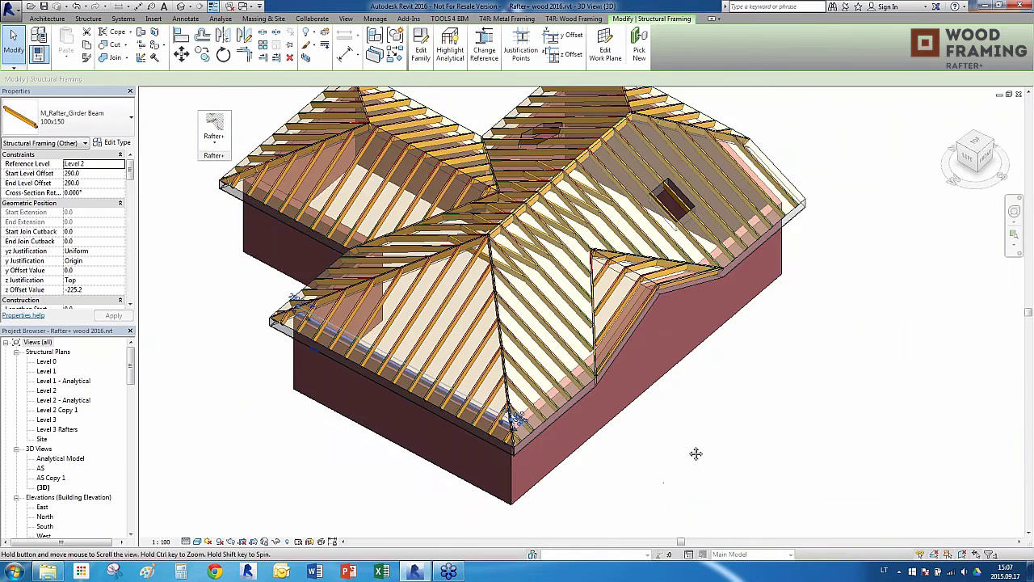
# Insert an M_Rafter_Girder Beam 100x150 between the adjacent slope's valley and hip rafters, using the existing end-wall girder as the source girder.
pyautogui.keyDown('shift'); pyautogui.moveTo(696, 453); pyautogui.dragTo(777, 444, button='middle'); pyautogui.keyUp('shift')
pyautogui.press('Escape')
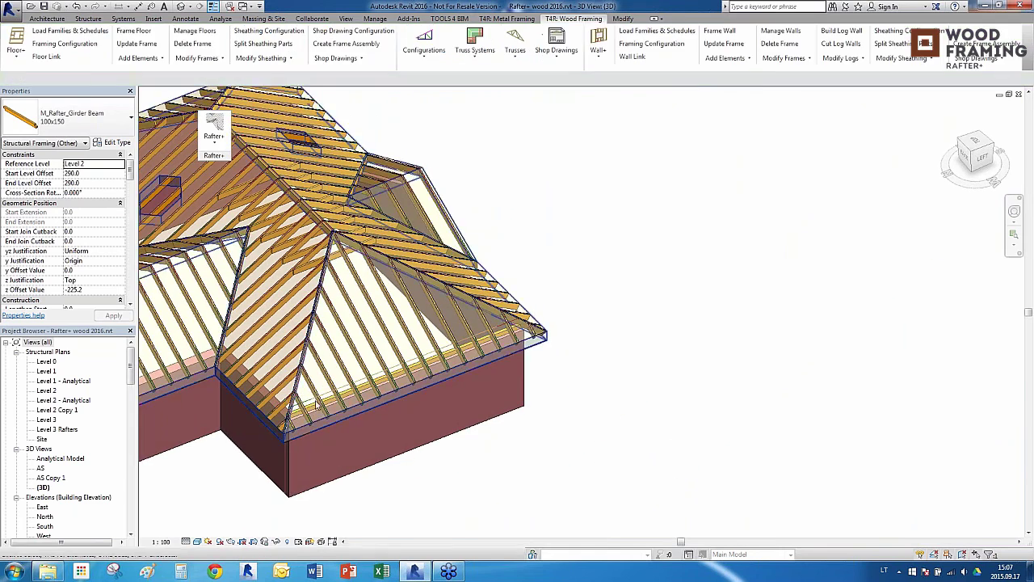
pyautogui.click(260, 331)
pyautogui.keyDown('ctrl'); pyautogui.click(310, 323); pyautogui.keyUp('ctrl')
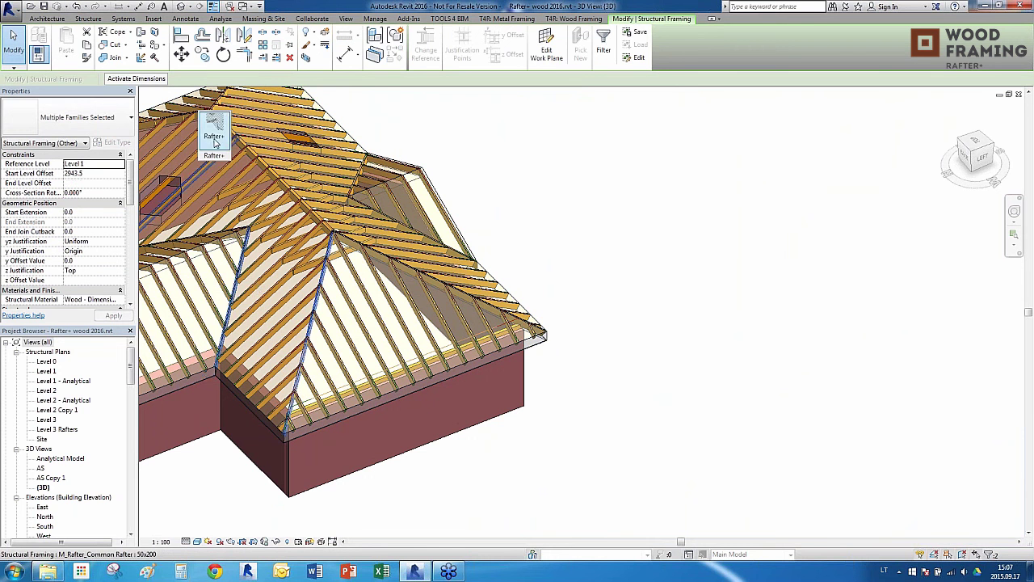
pyautogui.click(214, 143)
pyautogui.click(263, 281)
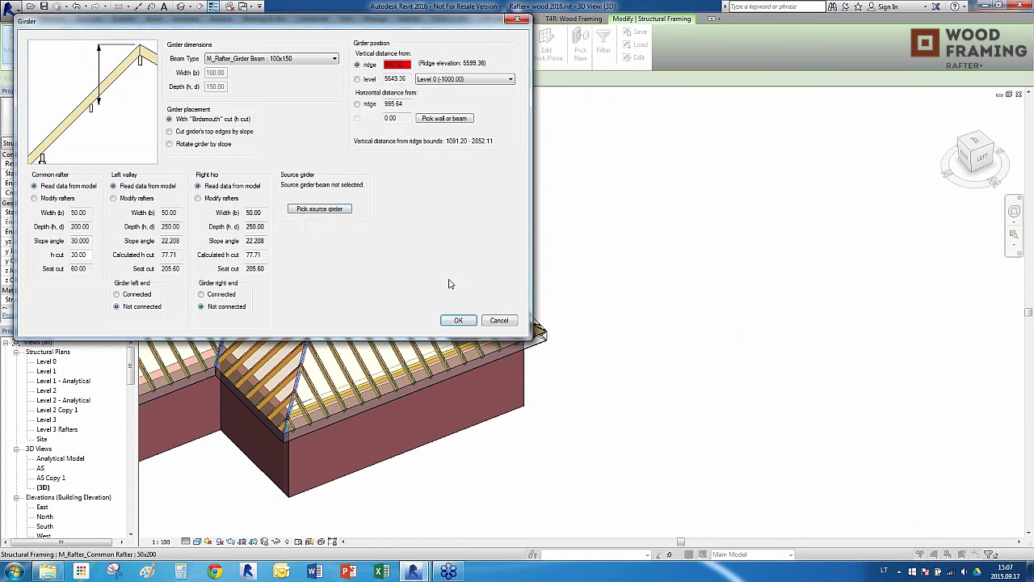
pyautogui.click(319, 209)
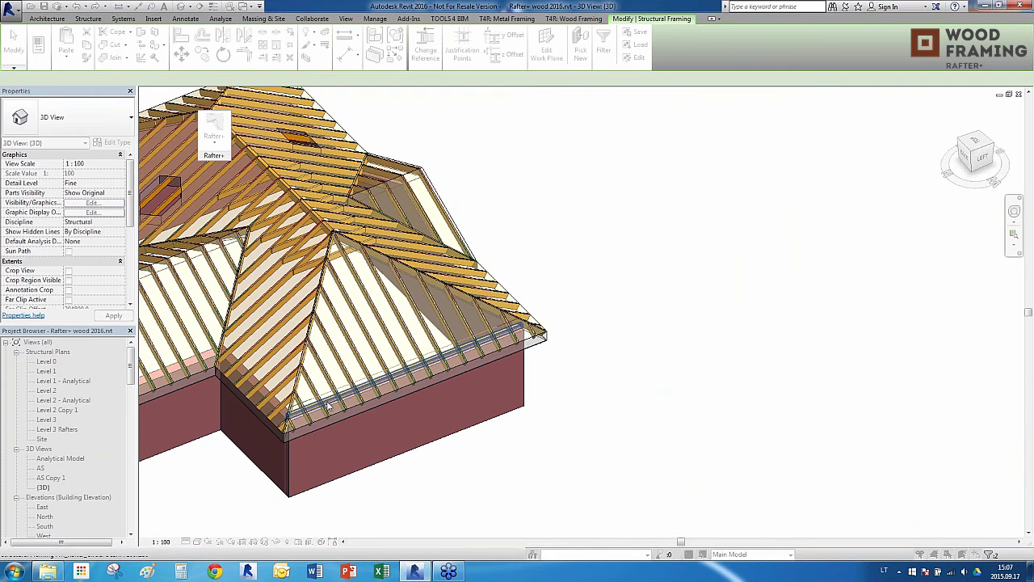
pyautogui.click(359, 450)
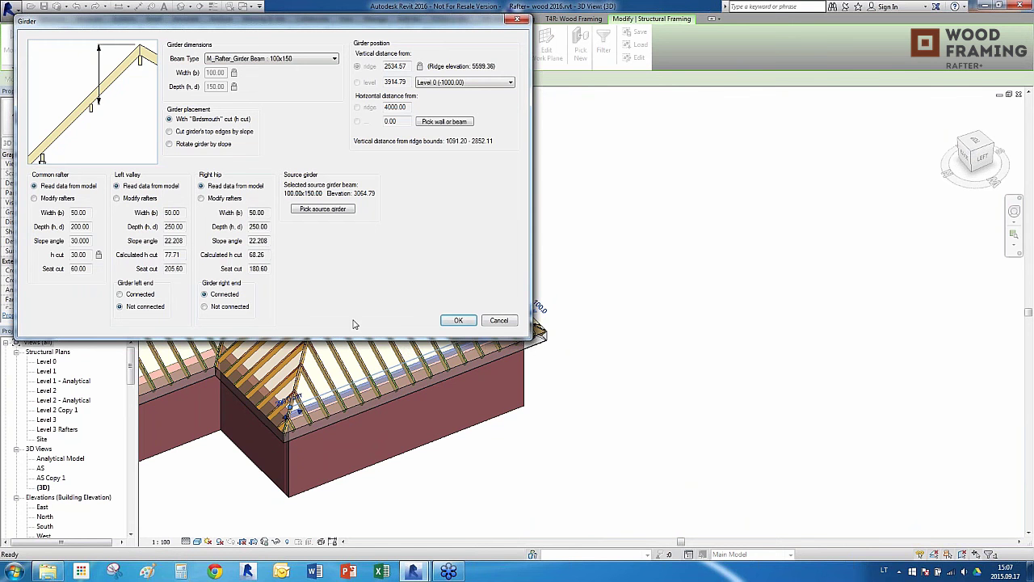
pyautogui.click(454, 320)
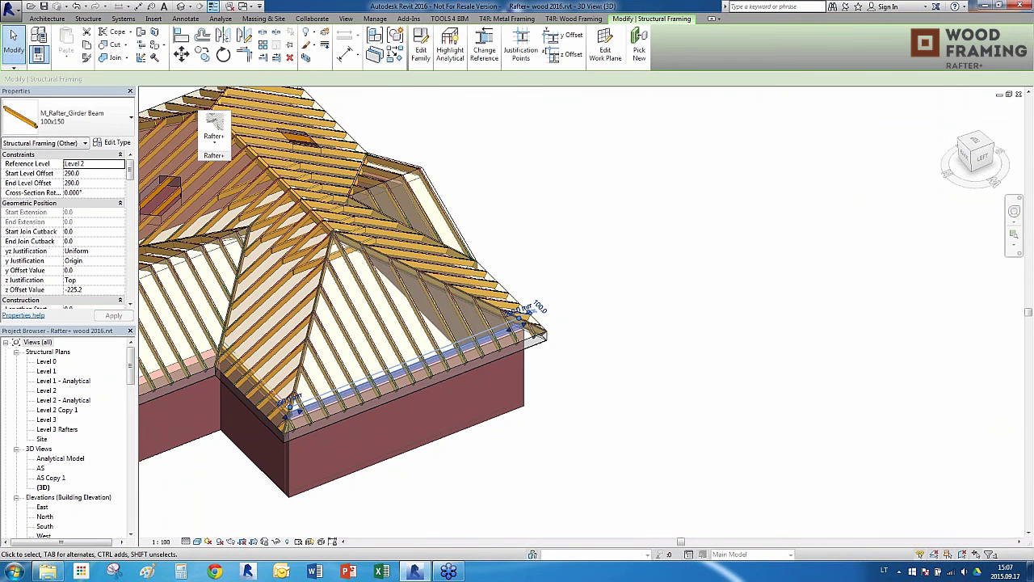
pyautogui.press('Escape')
# Examine the two girder beams at the hip corner and the whole roof frame, and look over the available Rafter+ commands.
pyautogui.scroll(3, 196, 457)
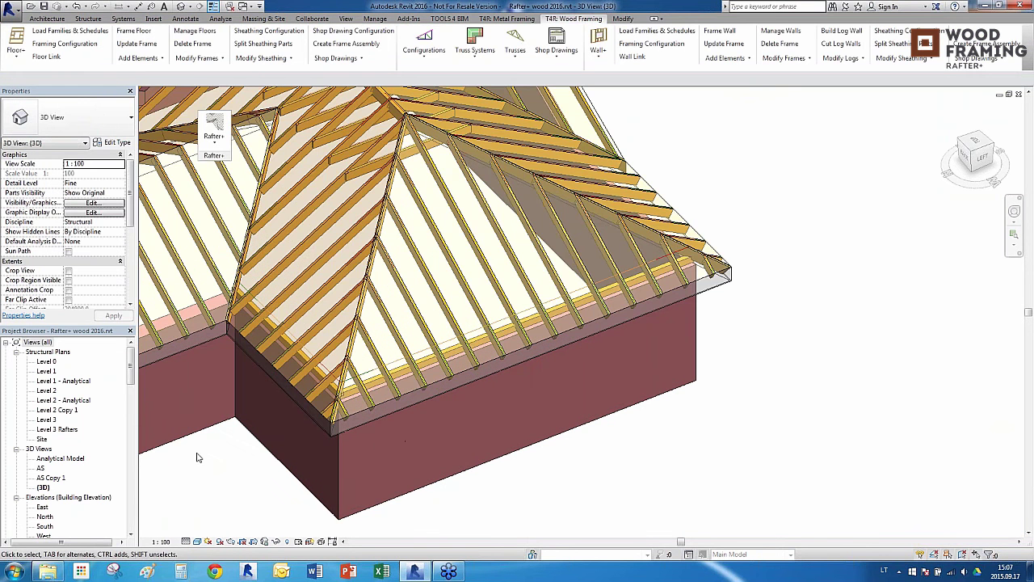
pyautogui.scroll(-4, 536, 400)
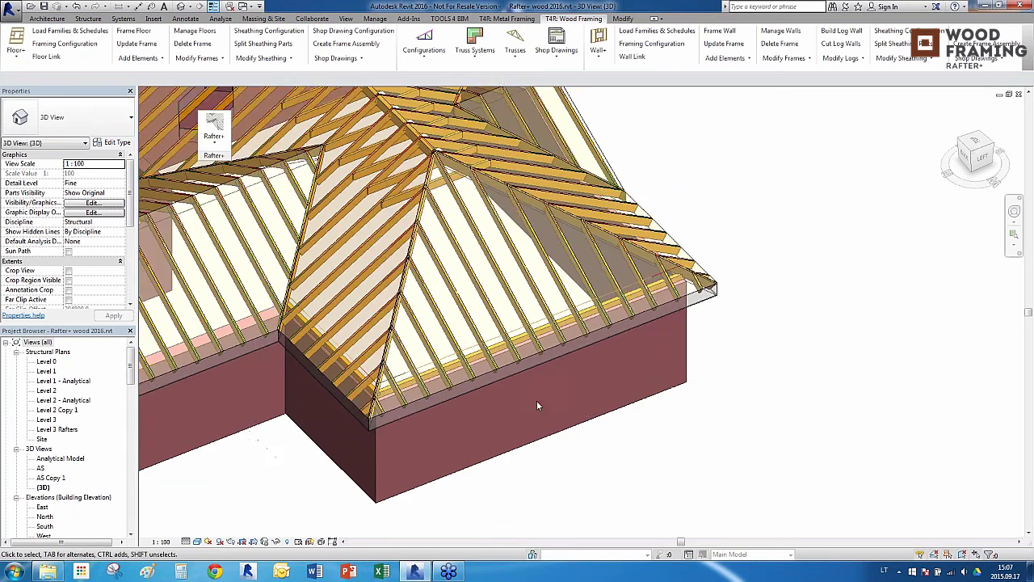
pyautogui.scroll(-3, 347, 376)
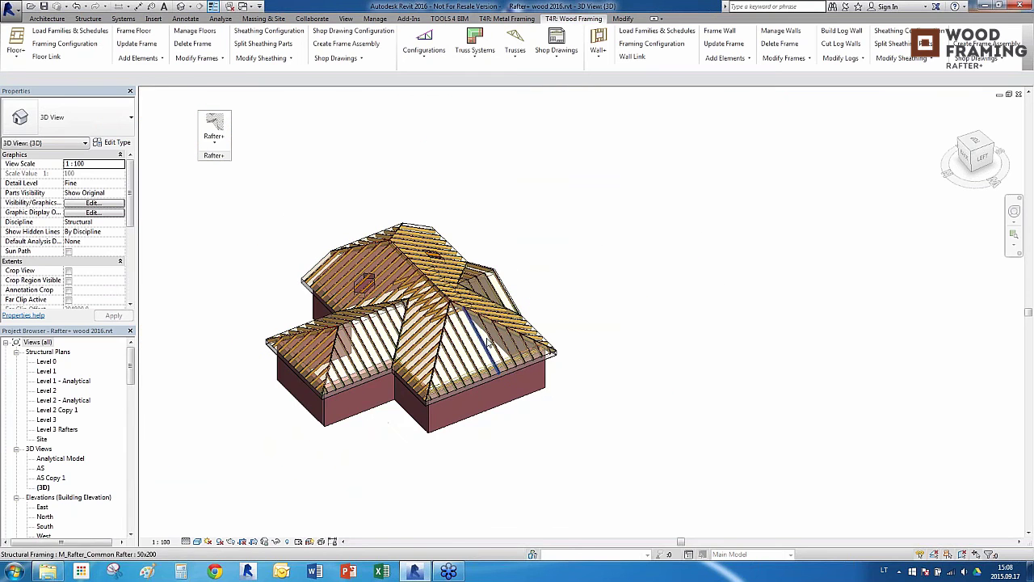
pyautogui.scroll(2, 498, 332)
pyautogui.keyDown('shift'); pyautogui.moveTo(710, 316); pyautogui.dragTo(826, 315, button='middle'); pyautogui.keyUp('shift')
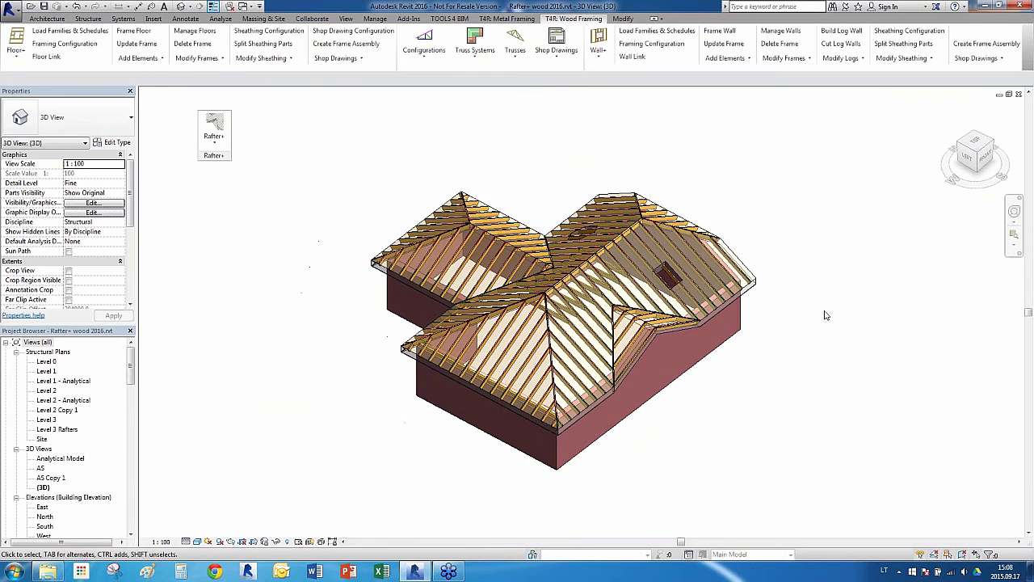
pyautogui.scroll(2, 710, 372)
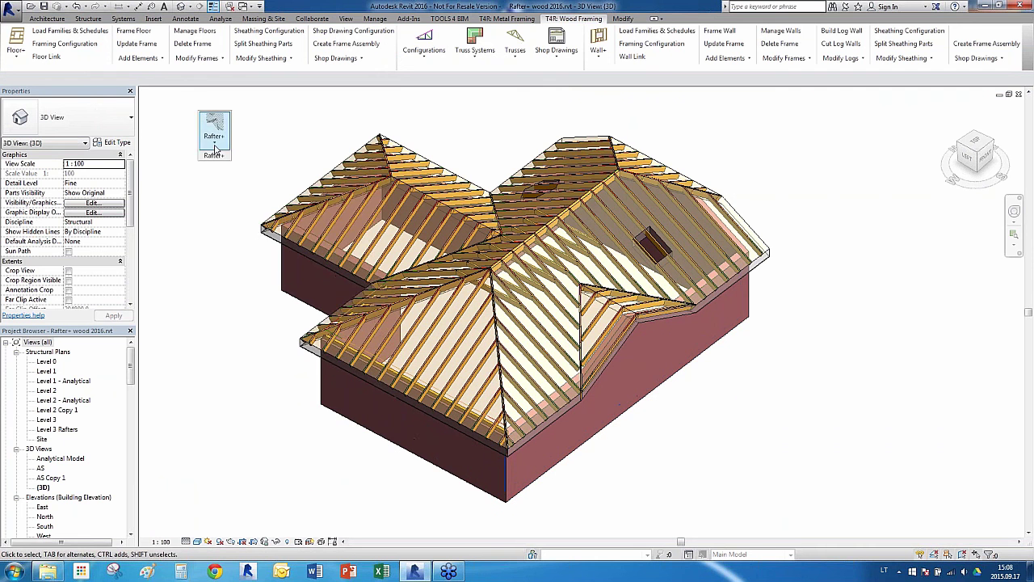
pyautogui.click(215, 141)
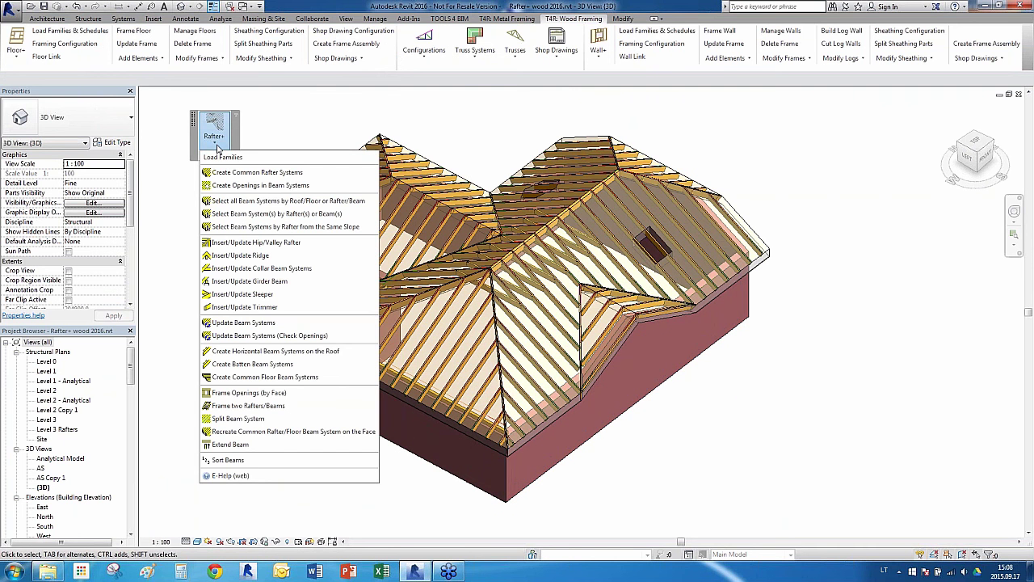
pyautogui.click(767, 498)
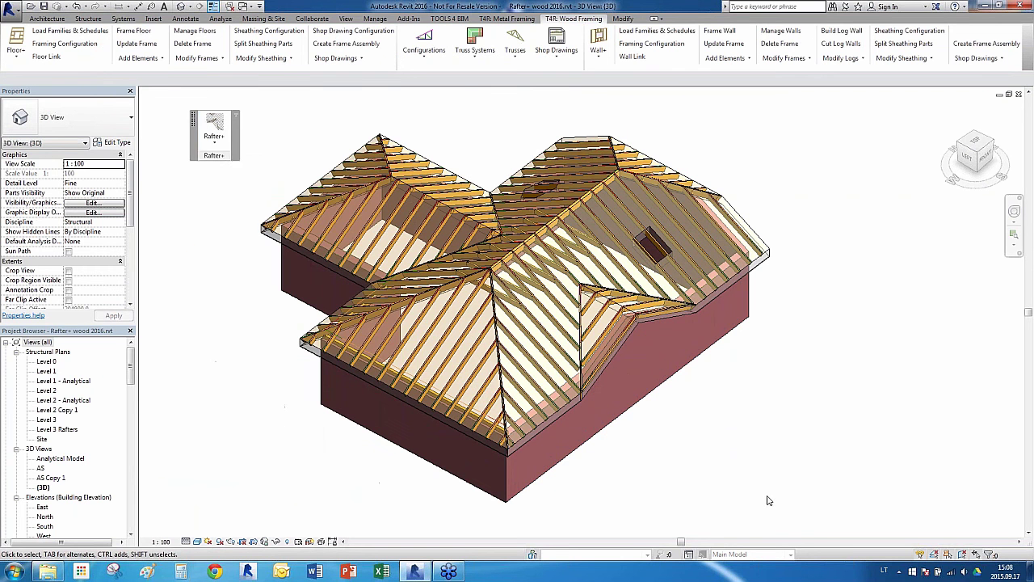
# Insert a new Structure [1] layer in the roof type's assembly and move it above all other layers.
pyautogui.click(547, 427)
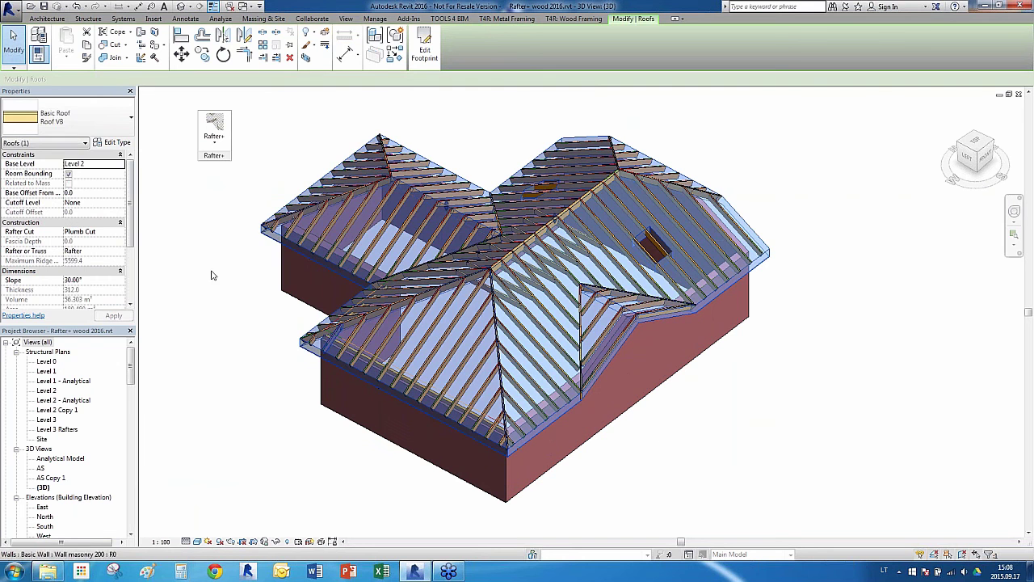
pyautogui.click(119, 144)
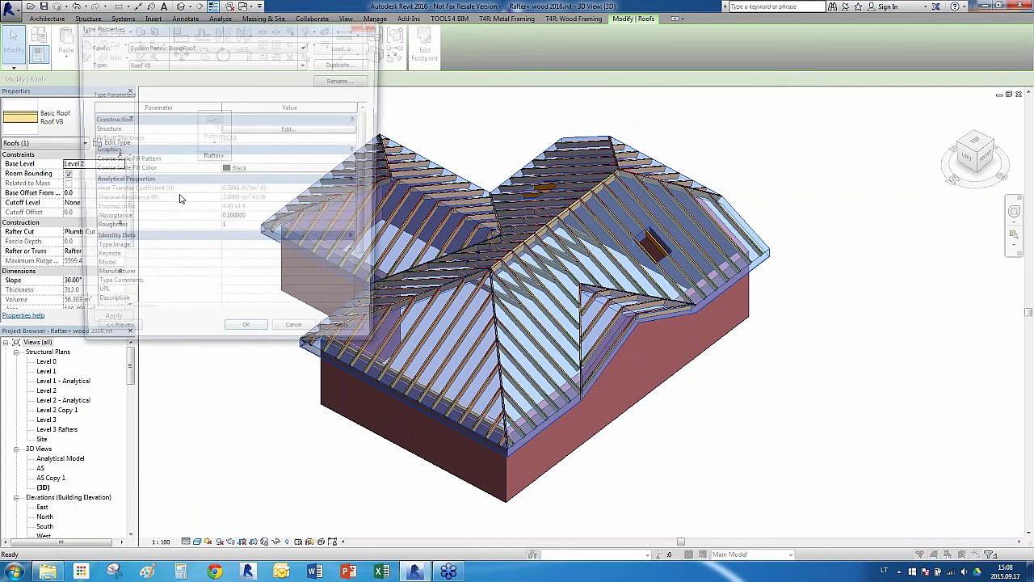
pyautogui.click(283, 129)
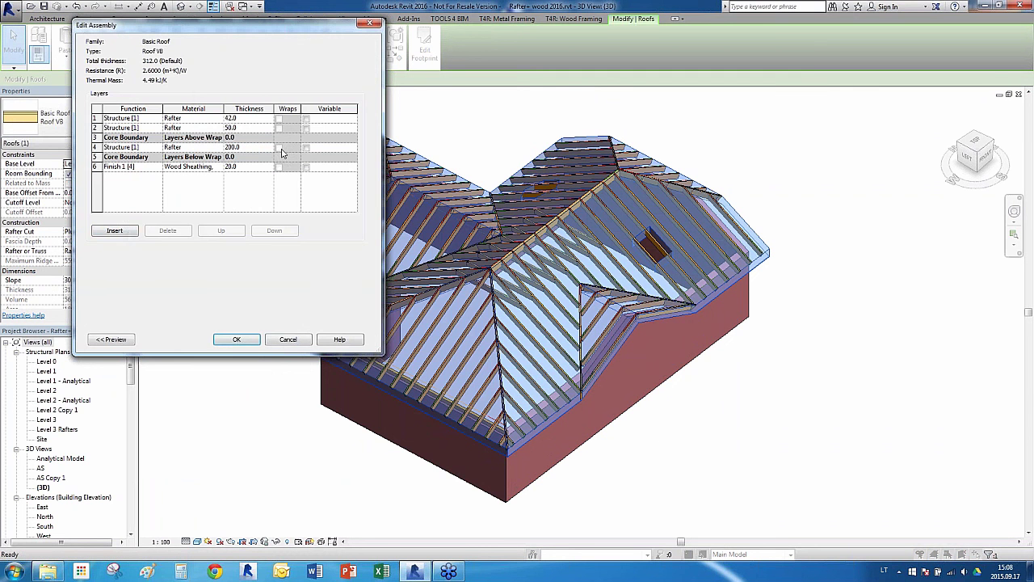
pyautogui.click(128, 231)
pyautogui.click(203, 233)
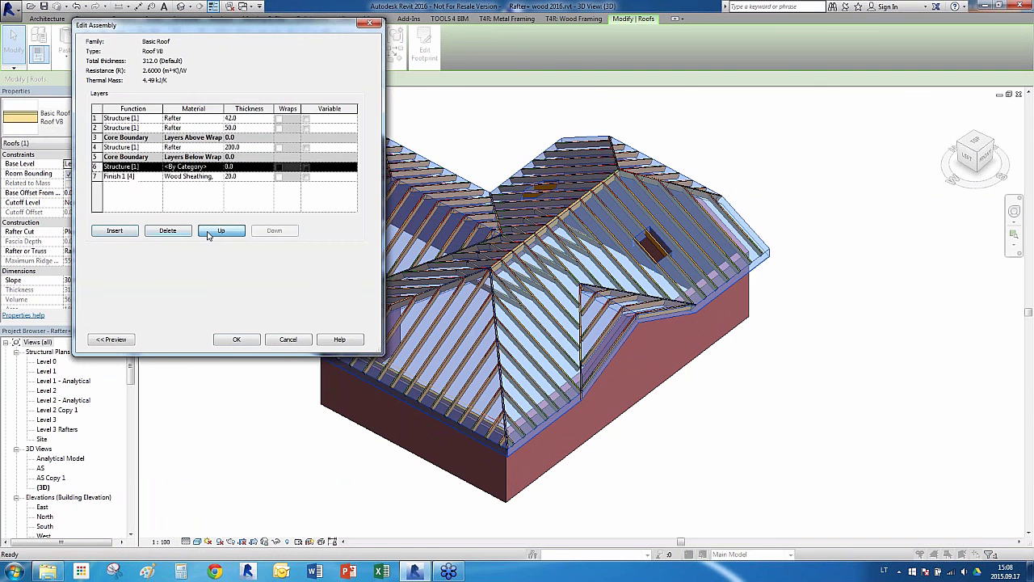
pyautogui.click(203, 233)
pyautogui.click(202, 233)
pyautogui.click(203, 233)
pyautogui.click(202, 233)
pyautogui.click(202, 233)
# Set the new top roof layer's thickness to 50 and its material to Rafter, copied from the layer below.
pyautogui.click(232, 118)
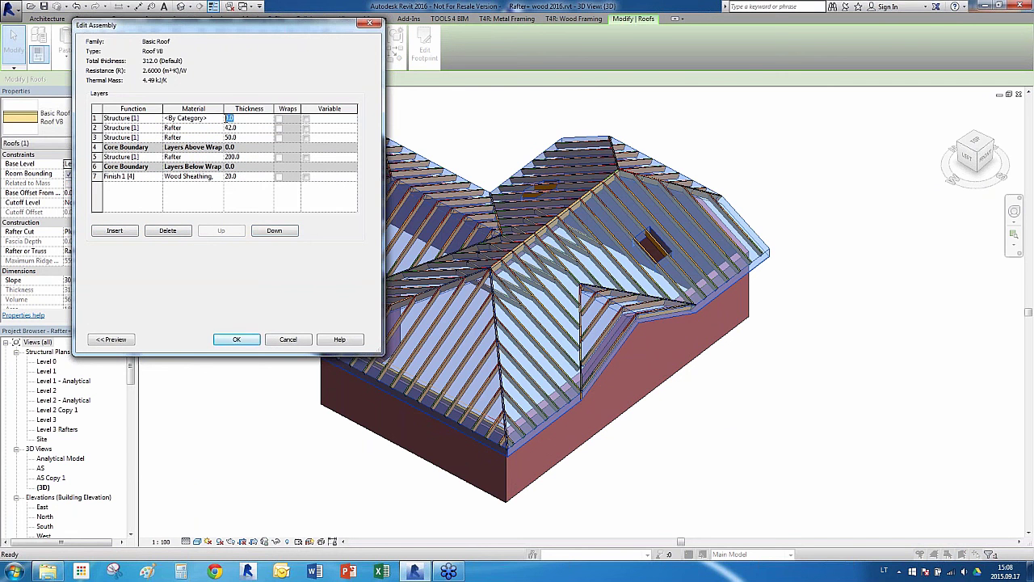
pyautogui.write('50')
pyautogui.click(198, 129)
pyautogui.hotkey('ctrl', 'c')
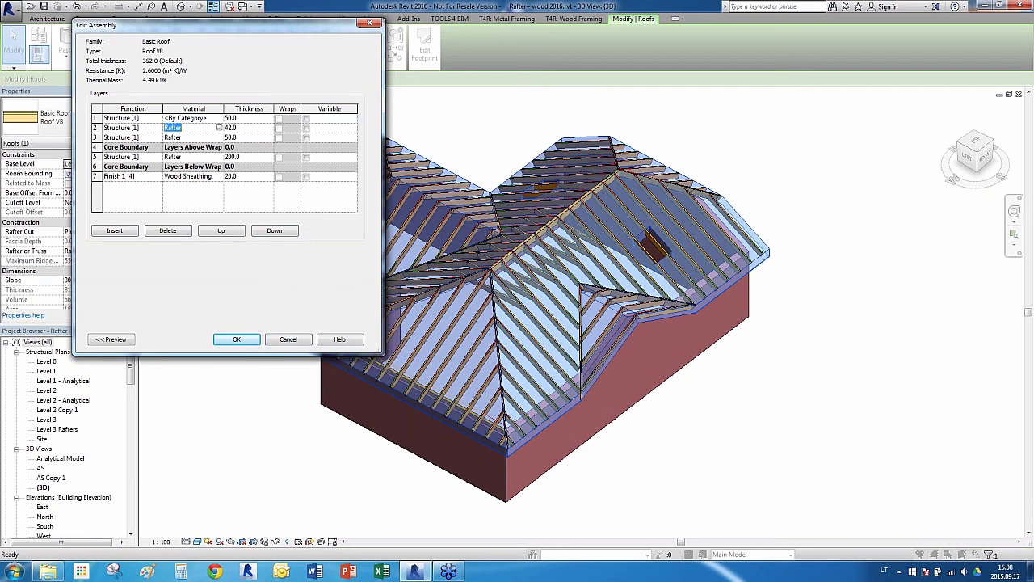
pyautogui.click(204, 119)
pyautogui.hotkey('ctrl', 'v')
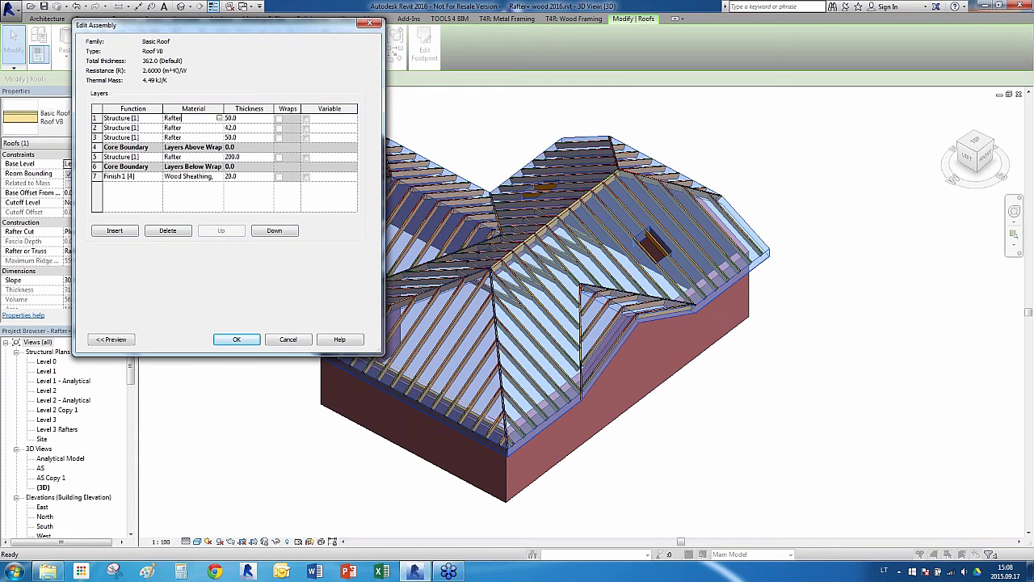
pyautogui.click(208, 128)
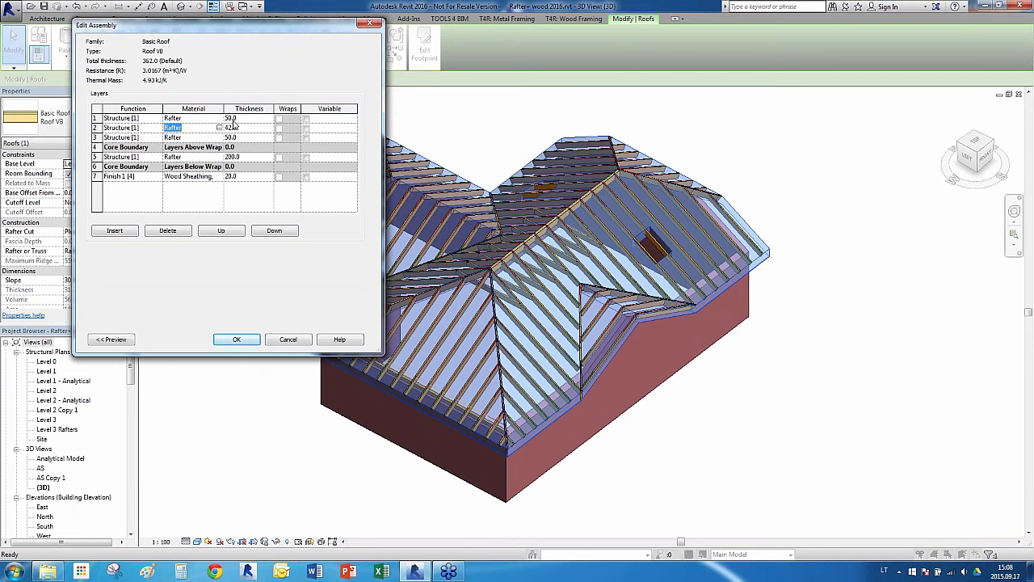
# Apply the roof layer changes and create a batten beam system with M_Rafter_Batten Beam 50x50, fixed spacing 300 and horizontal direction, placed on the roof's top.
pyautogui.click(237, 340)
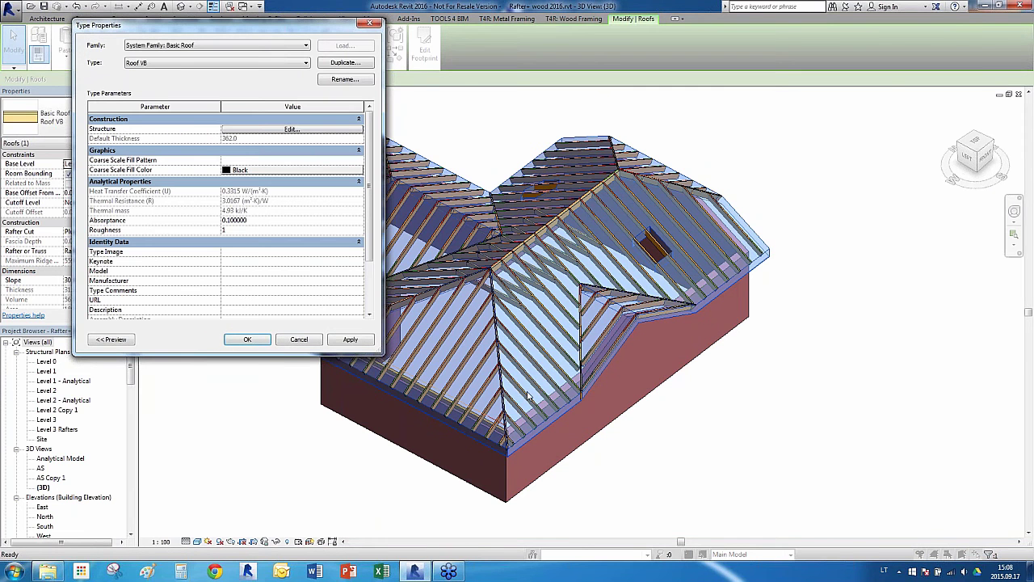
pyautogui.click(262, 340)
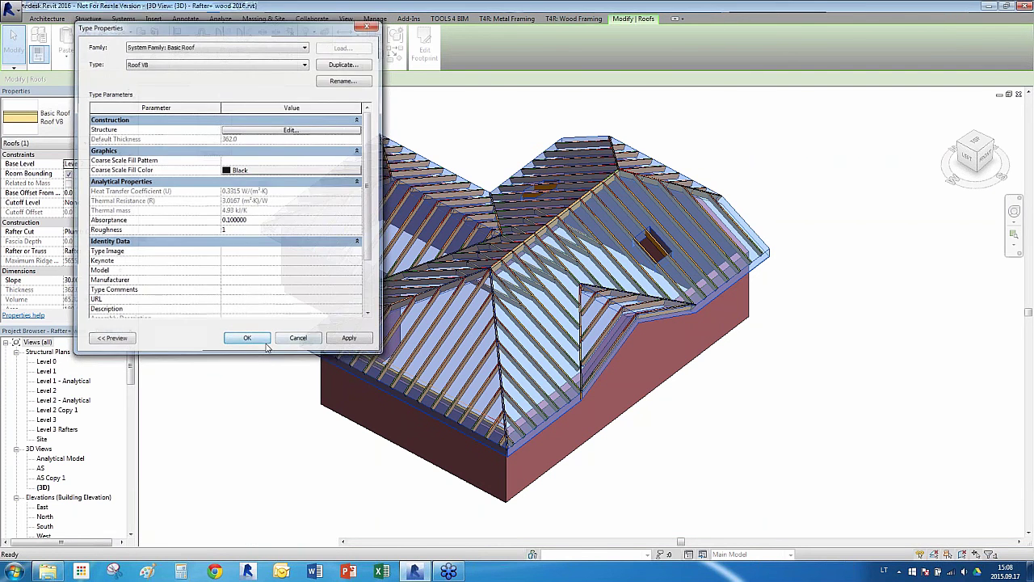
pyautogui.click(212, 148)
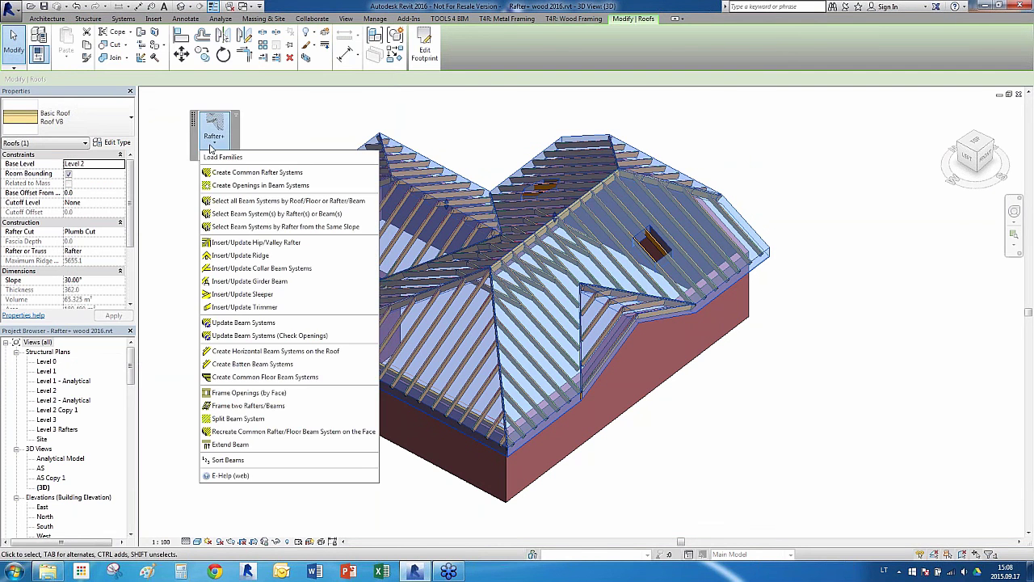
pyautogui.click(260, 366)
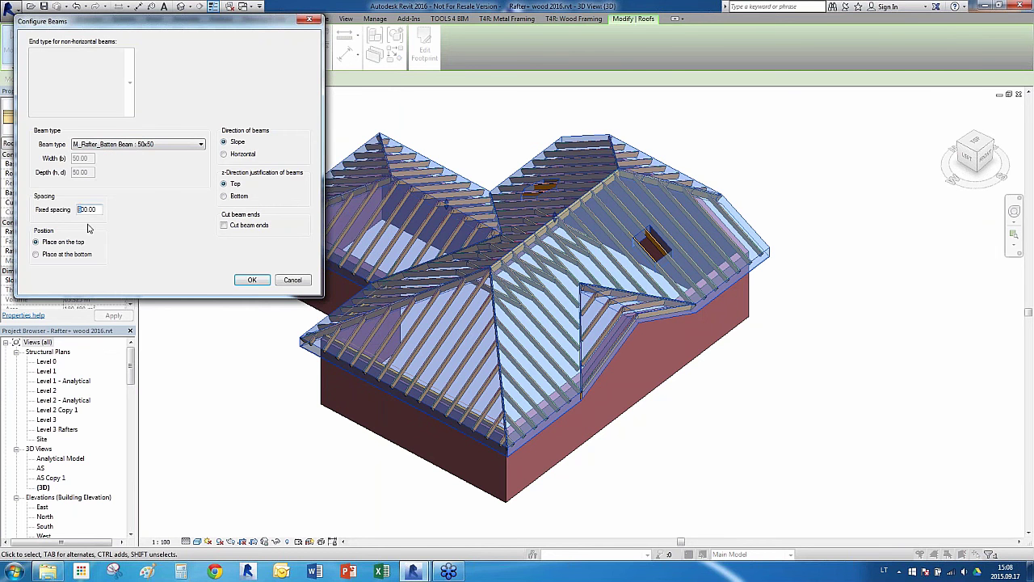
pyautogui.write('3')
pyautogui.click(240, 155)
pyautogui.click(252, 281)
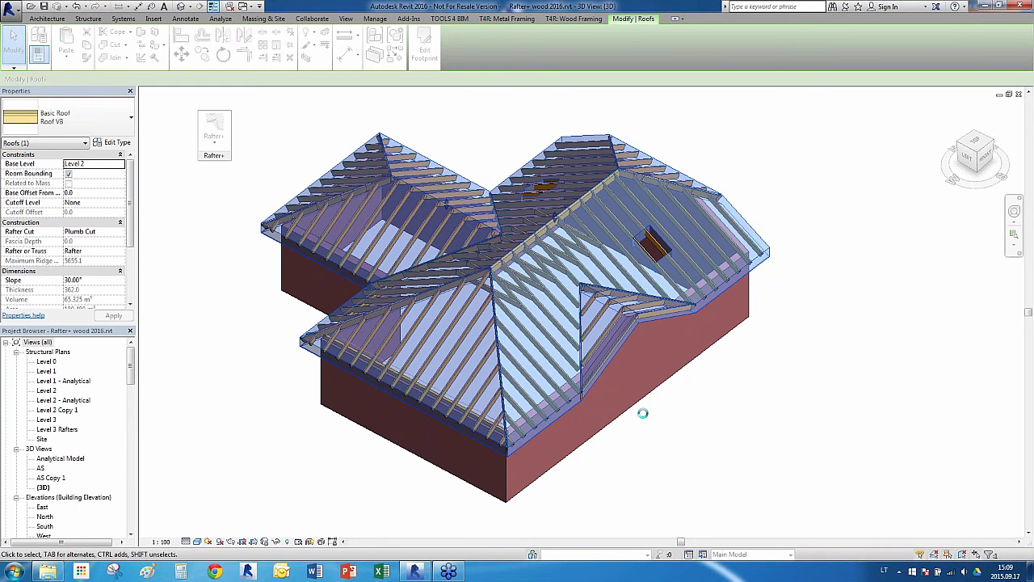
pyautogui.click(664, 437)
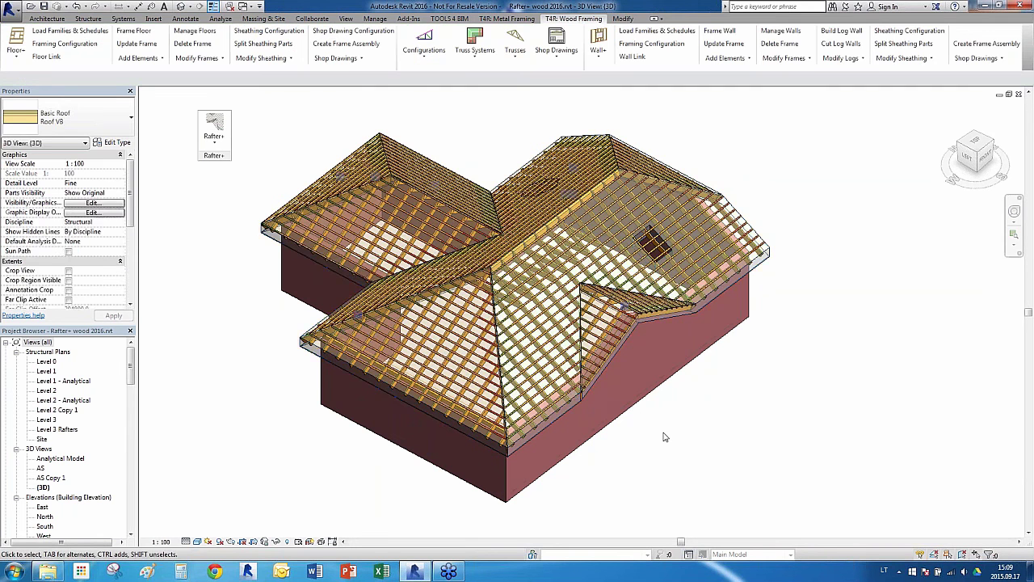
# Examine the battens where they cross the common rafters, and look over the battened roof as a whole.
pyautogui.scroll(4, 558, 371)
pyautogui.click(529, 345)
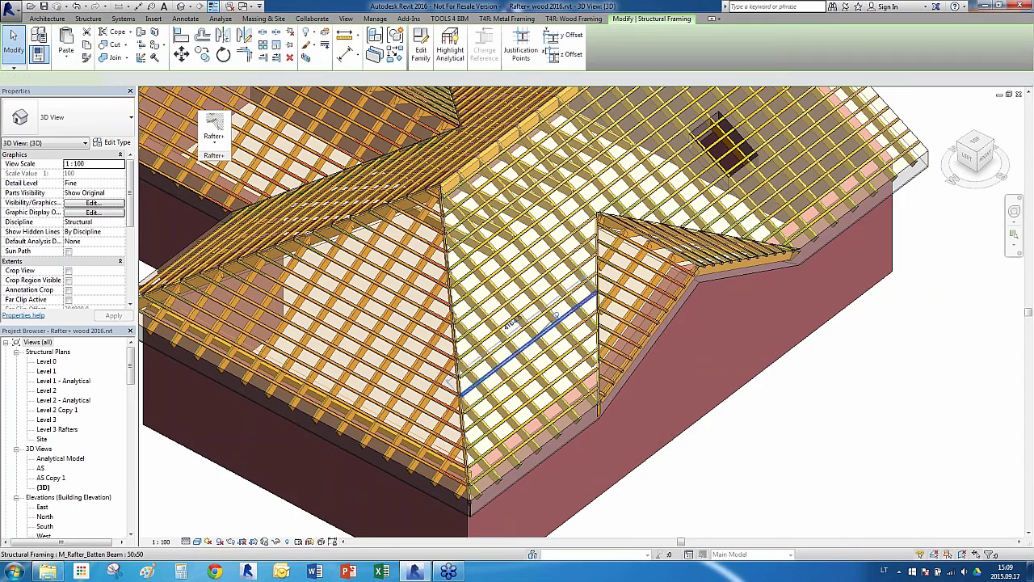
pyautogui.scroll(6, 525, 348)
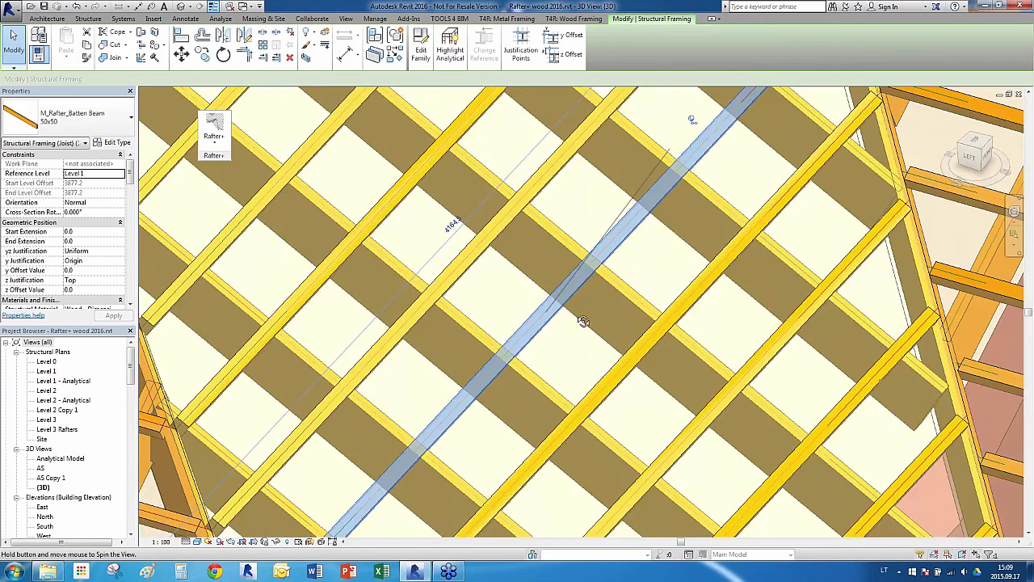
pyautogui.keyDown('shift'); pyautogui.moveTo(583, 321); pyautogui.dragTo(646, 295, button='middle'); pyautogui.keyUp('shift')
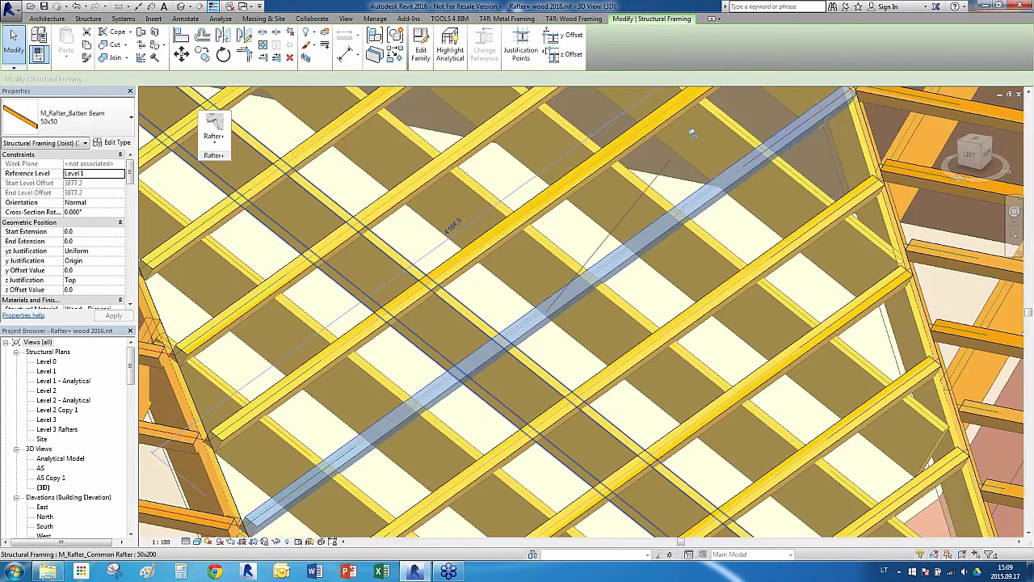
pyautogui.scroll(-10, 692, 134)
pyautogui.moveTo(723, 404)
pyautogui.keyDown('shift'); pyautogui.mouseDown(button='middle')
pyautogui.moveTo(734, 428)
pyautogui.moveTo(716, 437)
pyautogui.moveTo(718, 421)
pyautogui.mouseUp(button='middle'); pyautogui.keyUp('shift')
pyautogui.scroll(-3, 718, 421)
pyautogui.click(803, 304)
pyautogui.scroll(2, 704, 291)
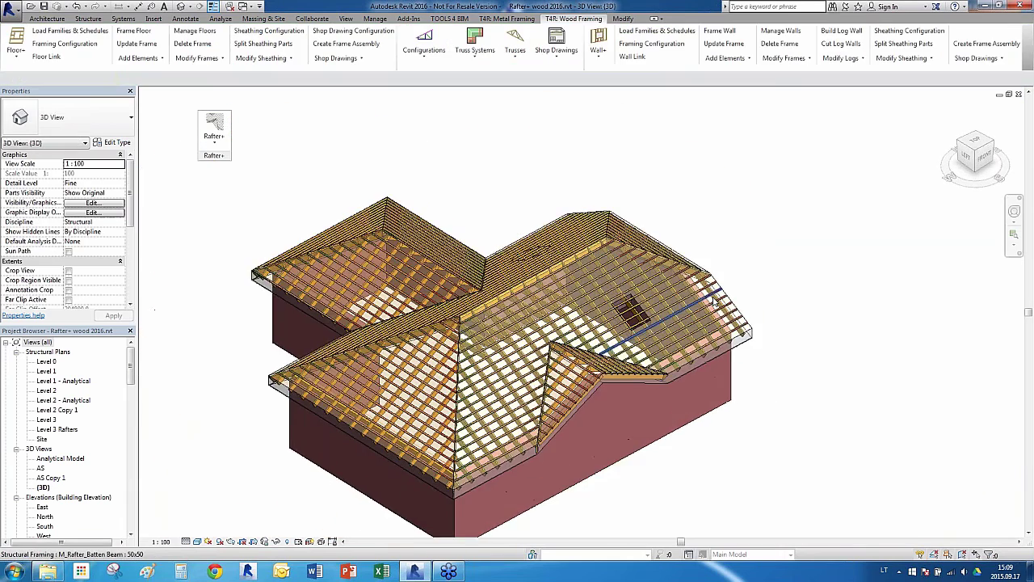
pyautogui.scroll(1, 629, 348)
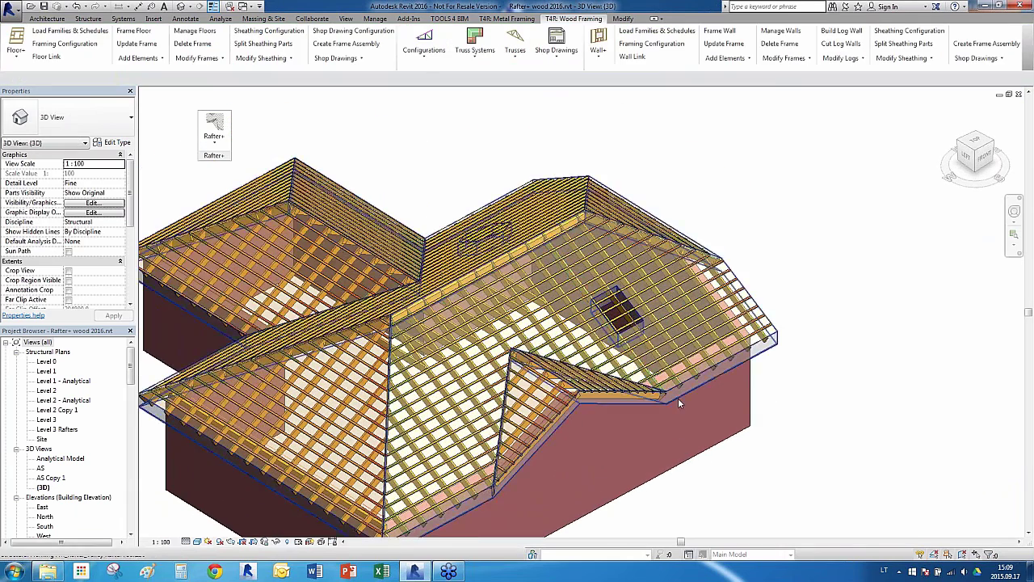
pyautogui.click(679, 398)
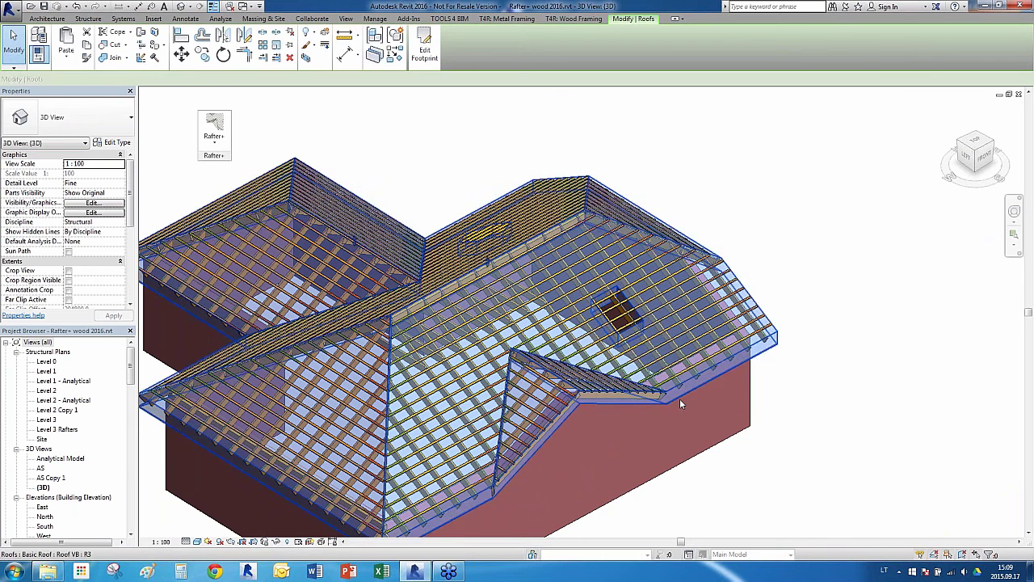
pyautogui.click(843, 322)
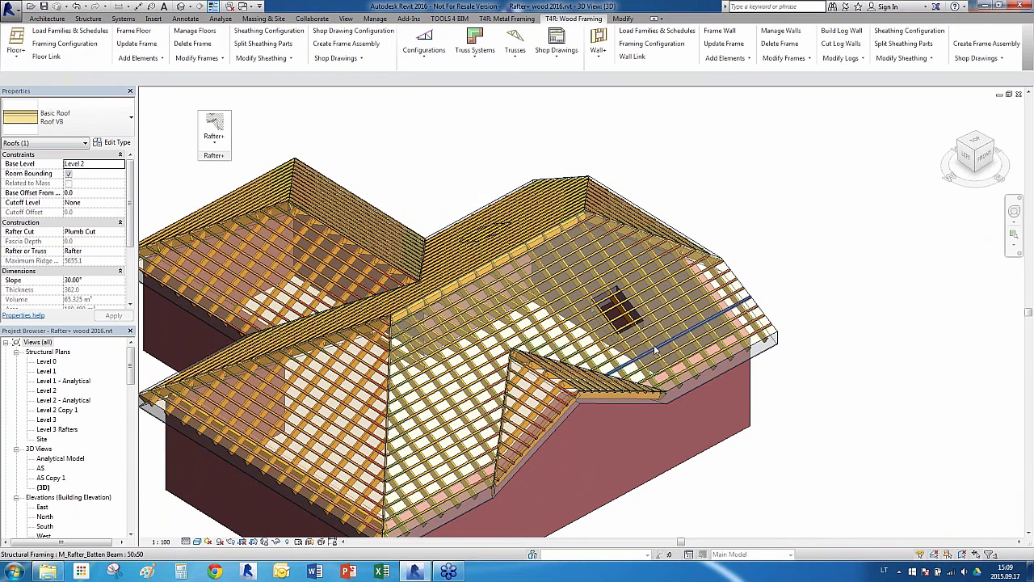
# Update the rafter beam system on the slope with the roof opening, checking openings and using M_Rafter_Common Rafter 50x200.
pyautogui.scroll(2, 655, 349)
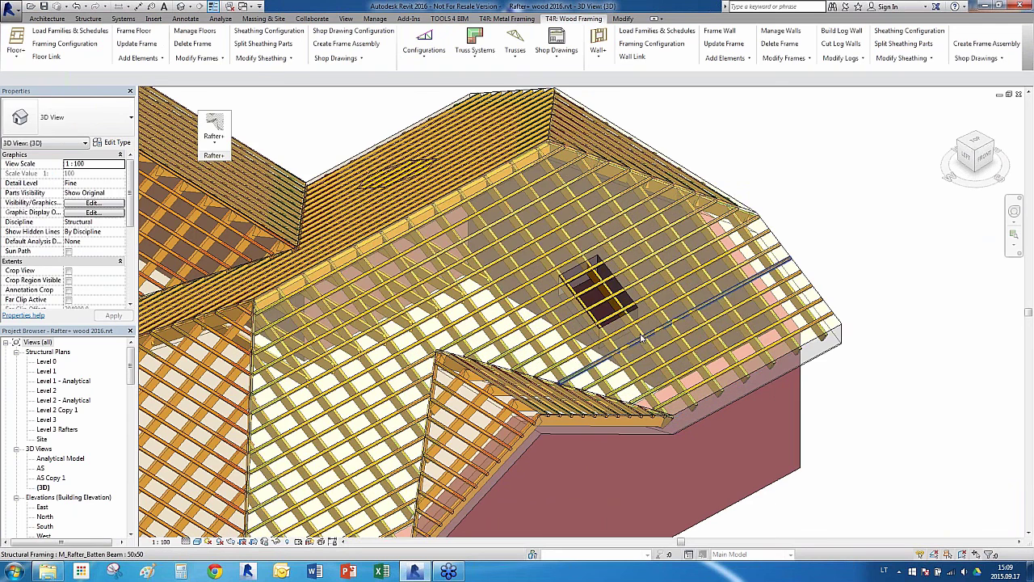
pyautogui.click(642, 335)
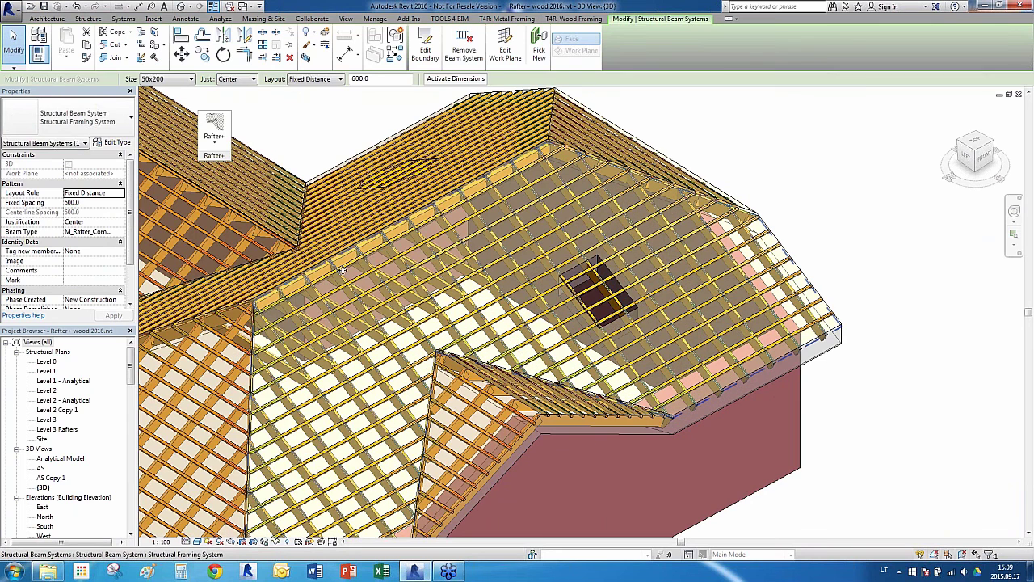
pyautogui.click(215, 144)
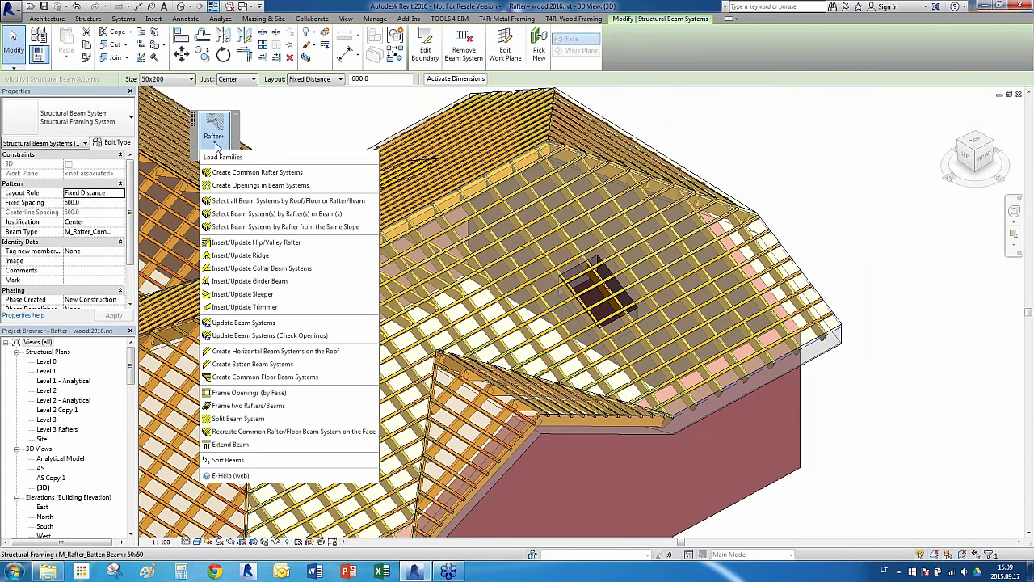
pyautogui.click(257, 338)
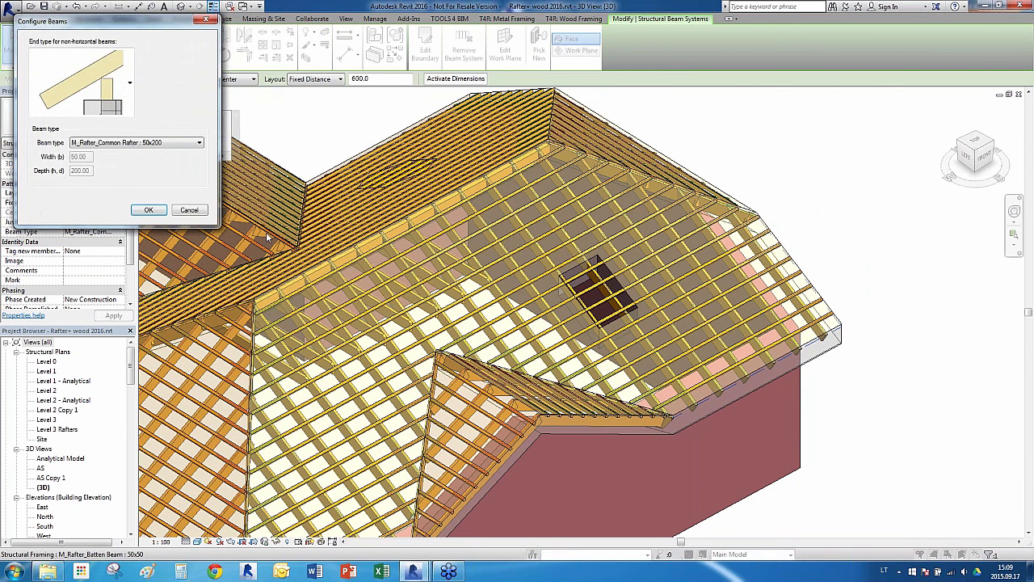
pyautogui.click(147, 210)
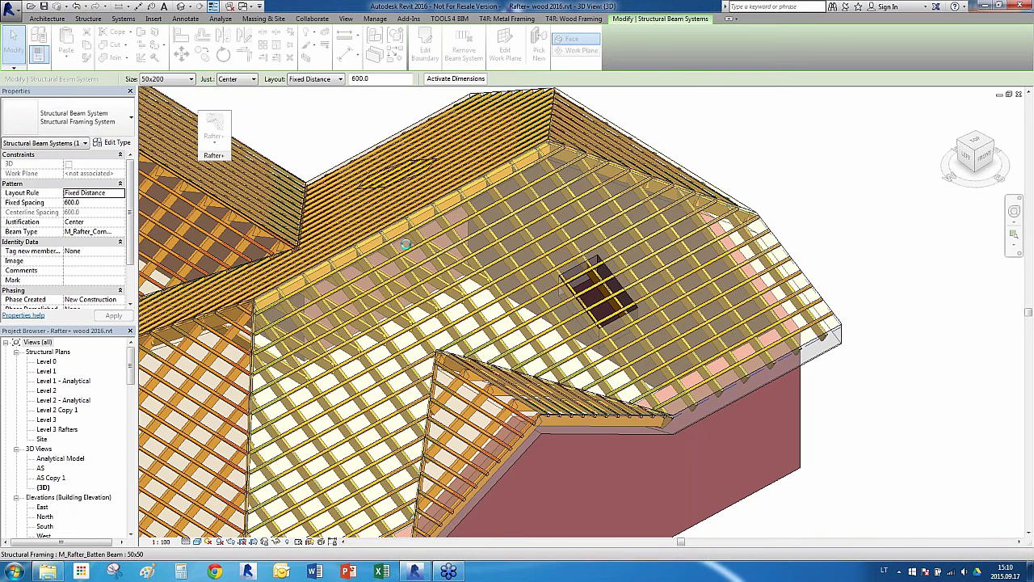
pyautogui.click(811, 176)
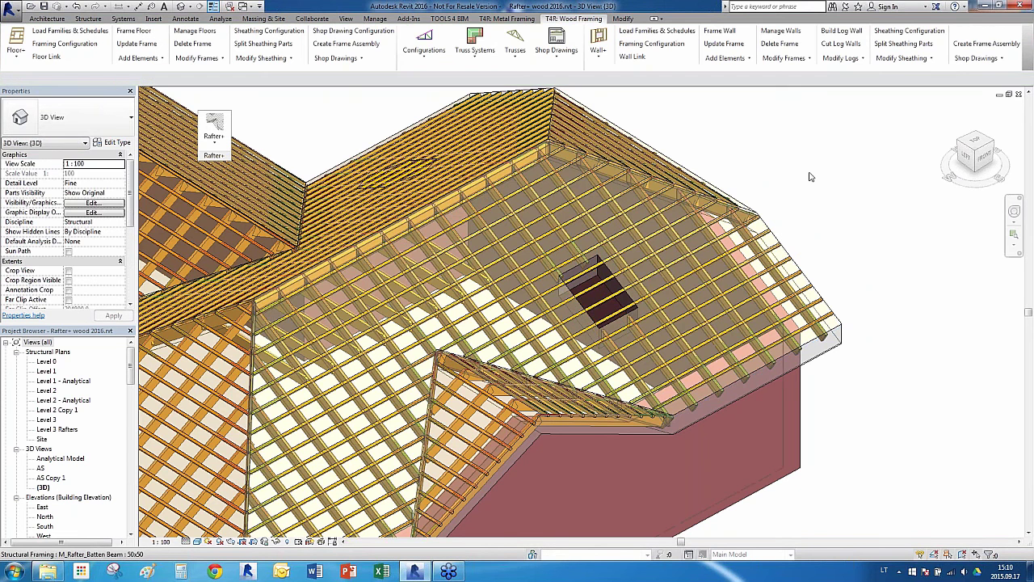
# Examine the updated common rafters at the ridge beam and the framing around the small front gable and its valleys.
pyautogui.scroll(5, 460, 203)
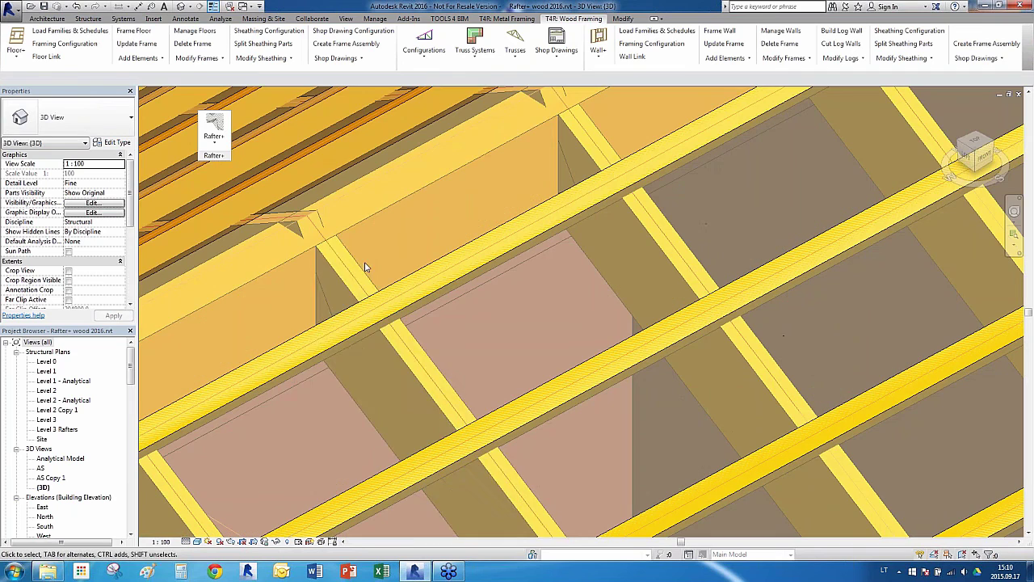
pyautogui.click(356, 267)
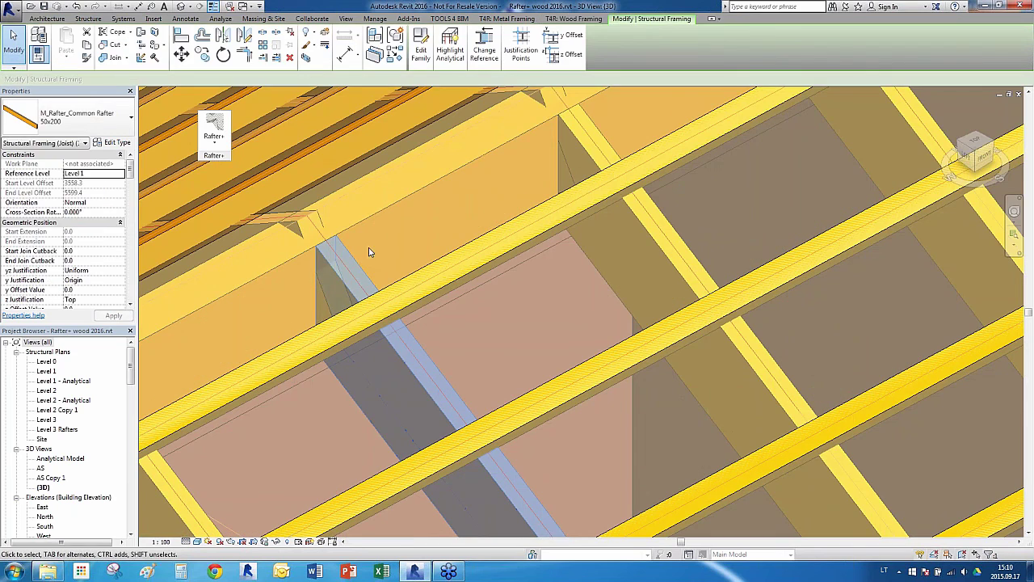
pyautogui.scroll(-3, 367, 234)
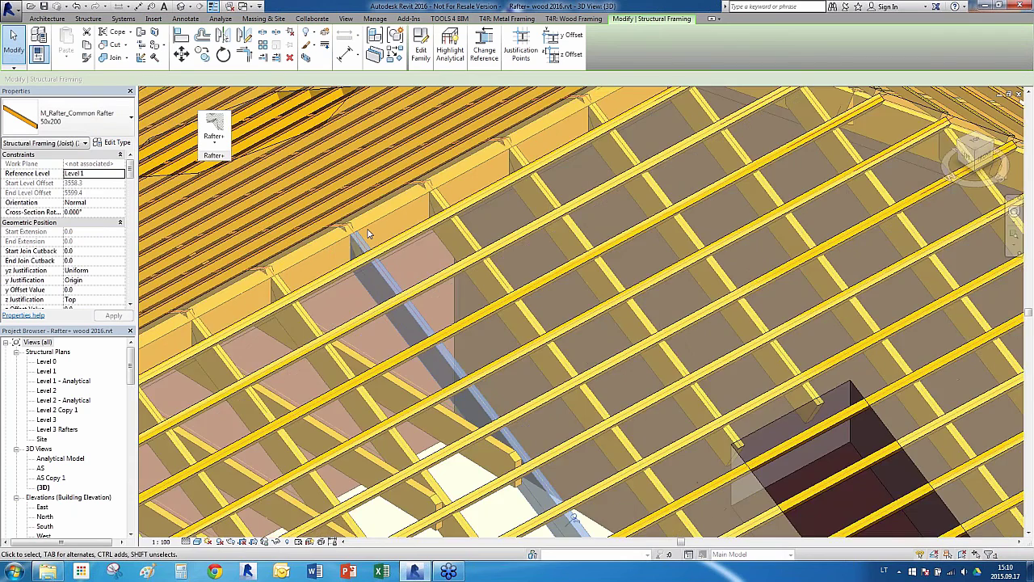
pyautogui.scroll(-2, 398, 189)
pyautogui.scroll(-4, 398, 189)
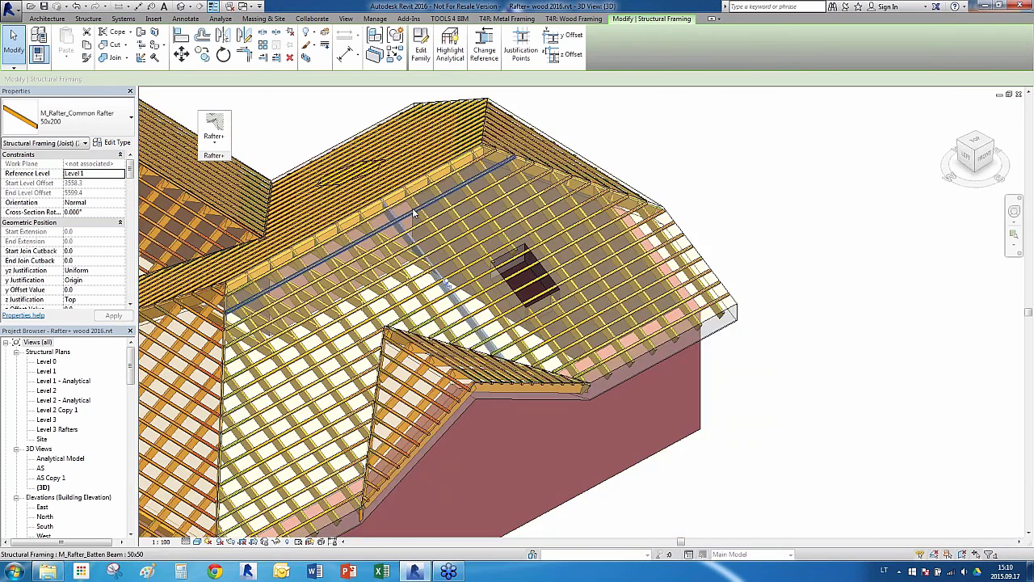
pyautogui.scroll(5, 465, 376)
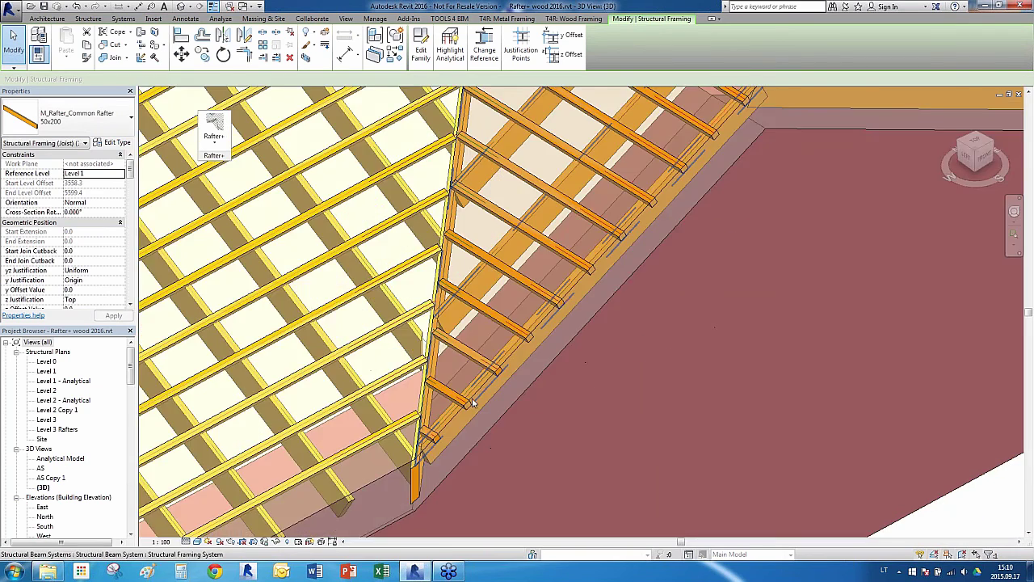
pyautogui.scroll(-3, 465, 375)
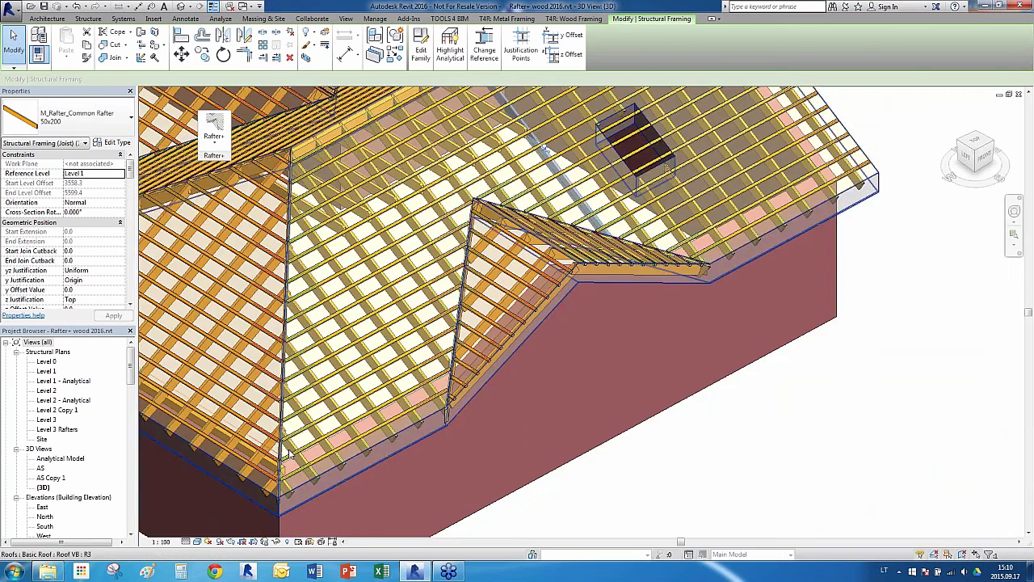
pyautogui.scroll(-3, 285, 458)
pyautogui.scroll(-1, 438, 384)
# Update the rafter beam system on the hip-end slope above the girder beam without checking openings, using M_Rafter_Common Rafter 50x200.
pyautogui.keyDown('shift'); pyautogui.moveTo(356, 396); pyautogui.dragTo(567, 397, button='middle'); pyautogui.keyUp('shift')
pyautogui.scroll(3, 612, 454)
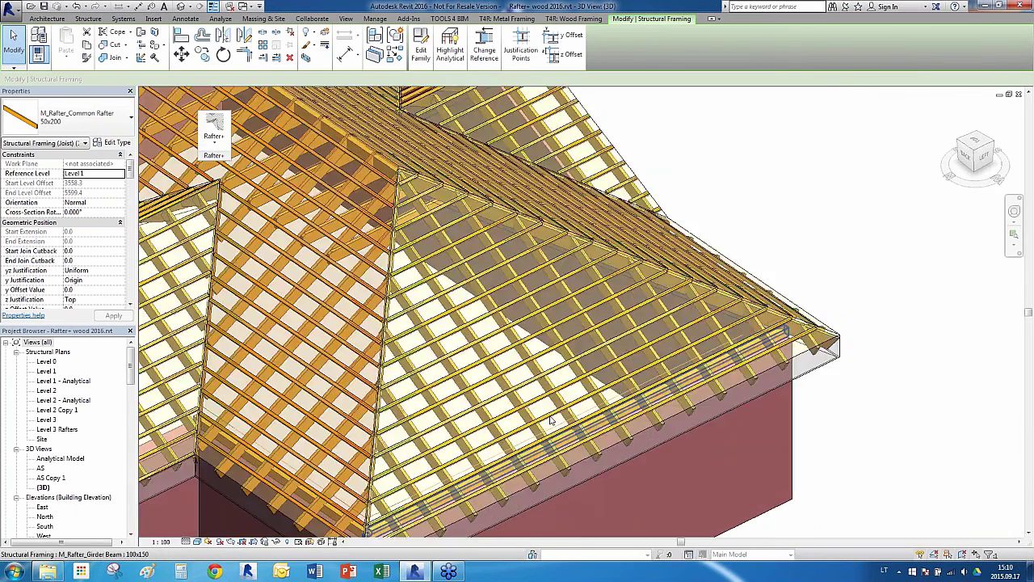
pyautogui.press('Tab')
pyautogui.click(548, 391)
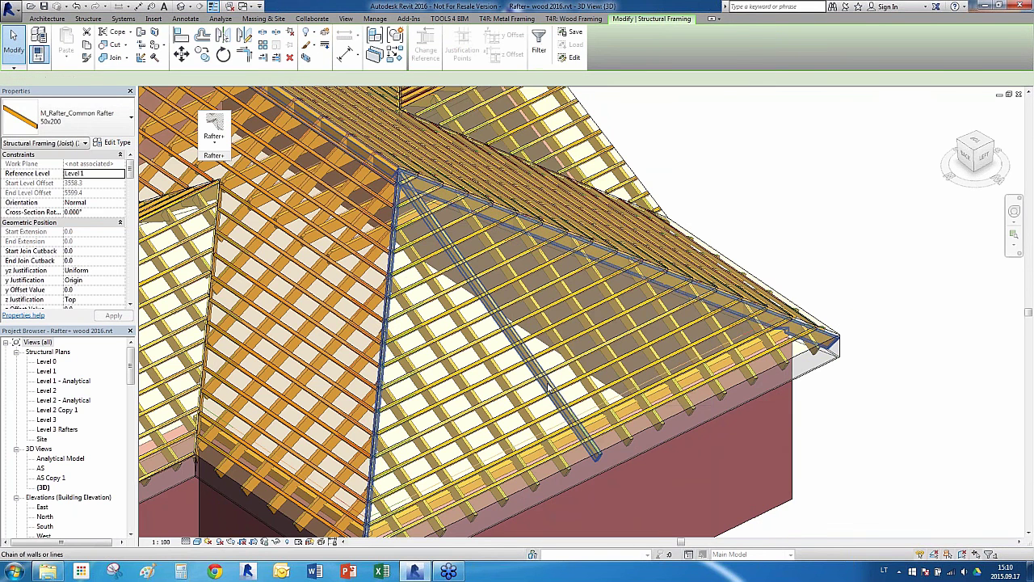
pyautogui.press('Tab')
pyautogui.click(549, 389)
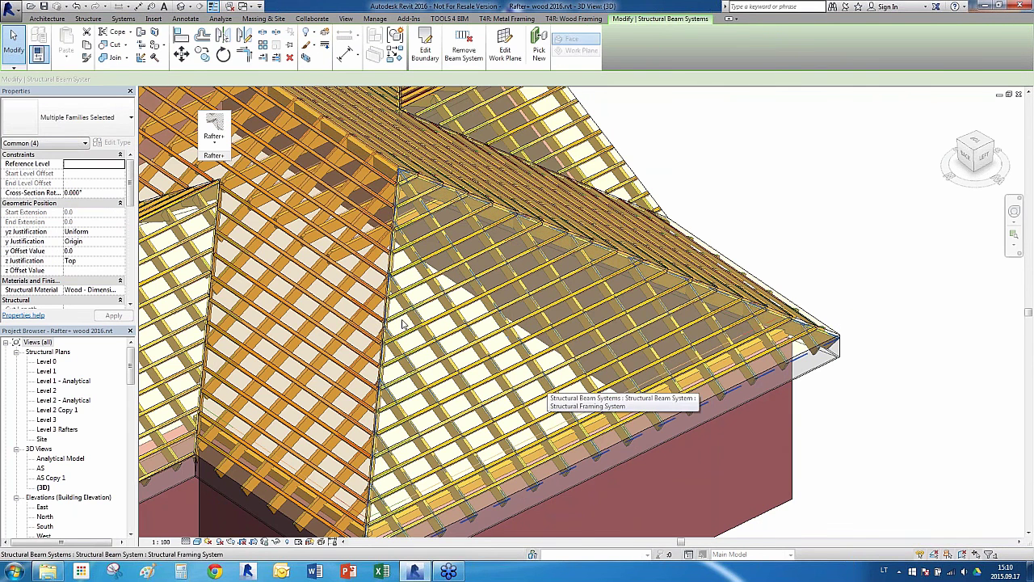
pyautogui.click(214, 137)
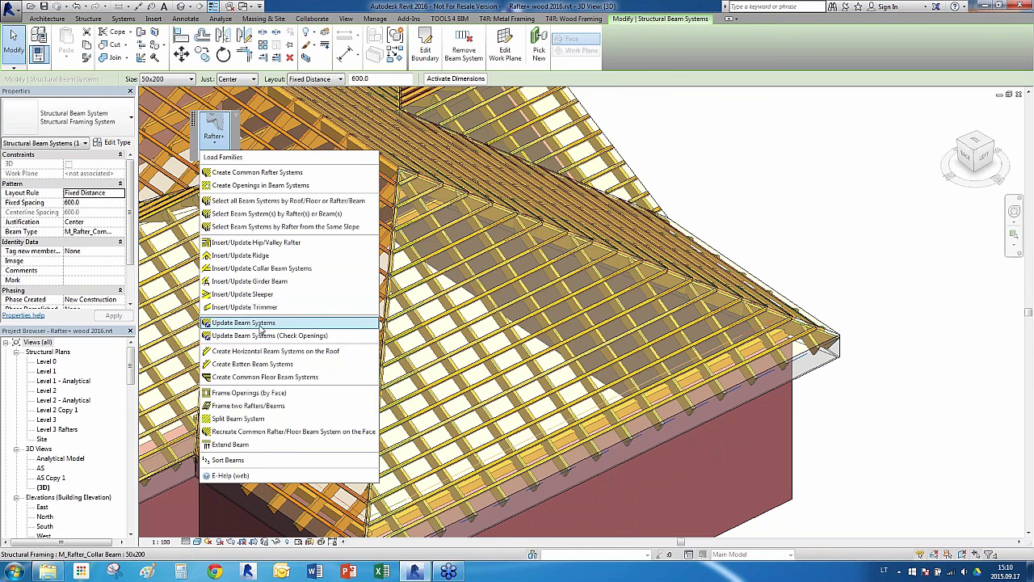
pyautogui.click(261, 328)
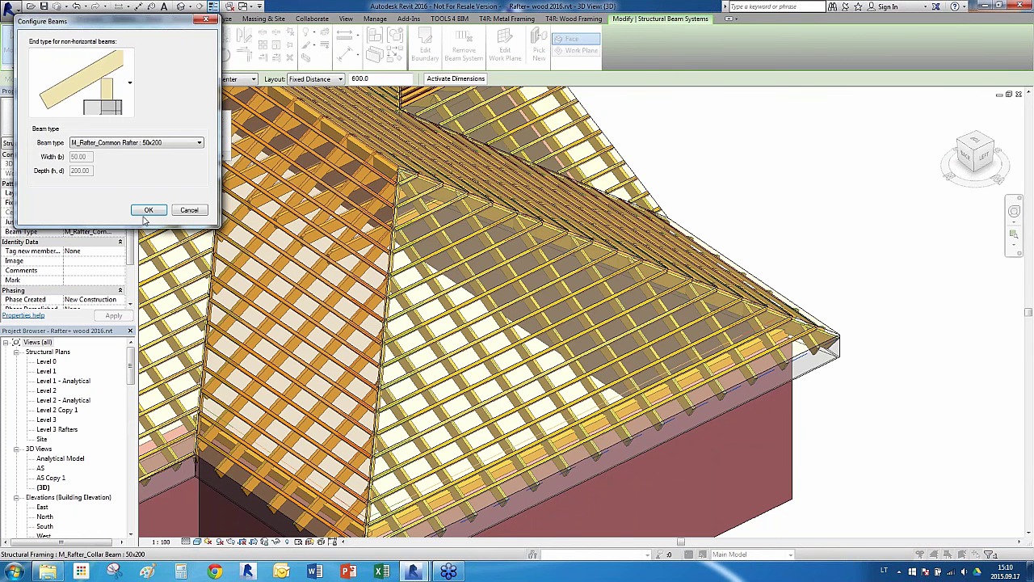
pyautogui.click(144, 212)
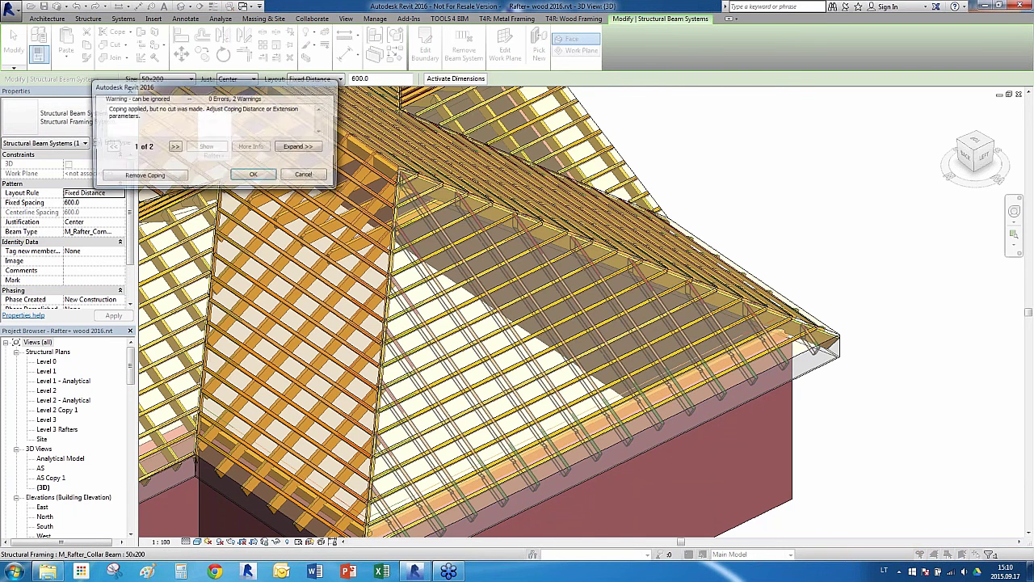
pyautogui.click(266, 177)
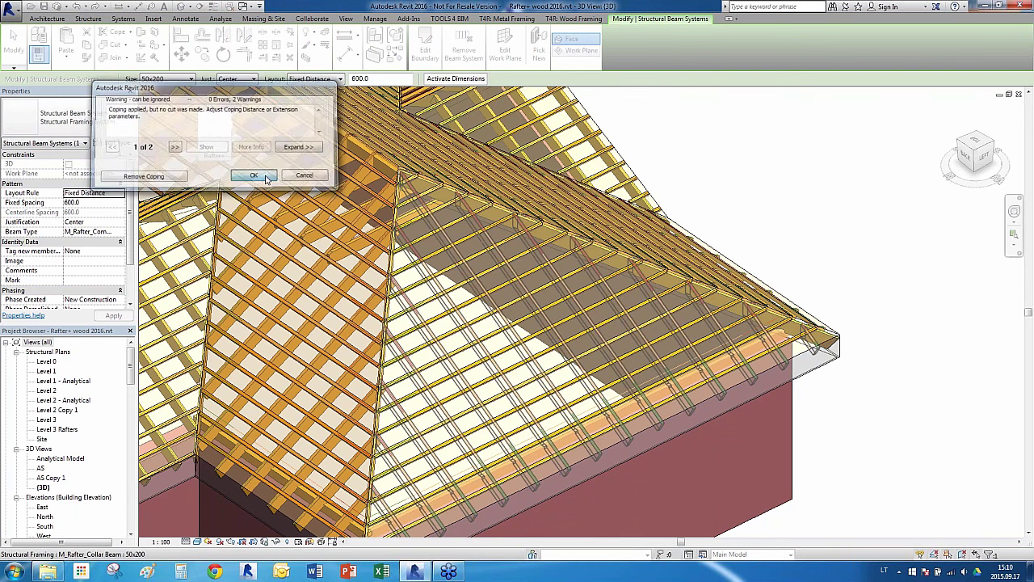
pyautogui.click(868, 447)
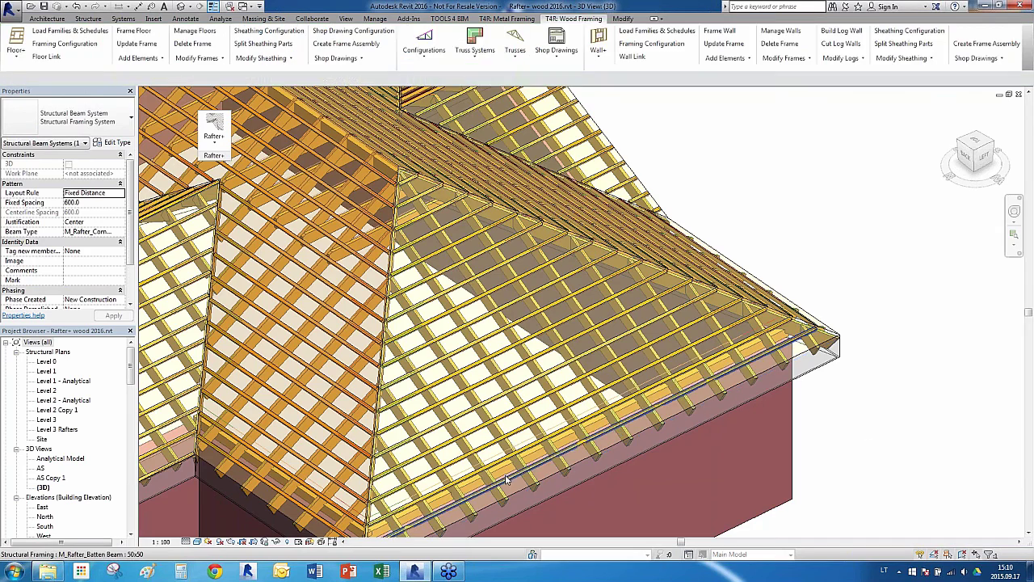
# Examine one of the hip-end slope's common rafters where it rests on the girder beam.
pyautogui.scroll(5, 711, 379)
pyautogui.click(682, 360)
pyautogui.scroll(2, 683, 360)
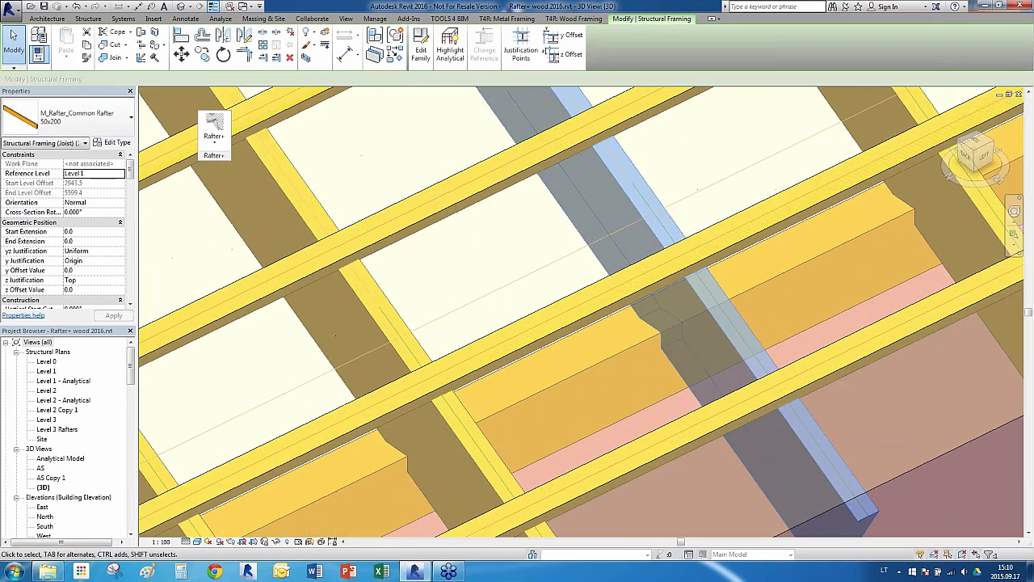
pyautogui.scroll(-3, 546, 427)
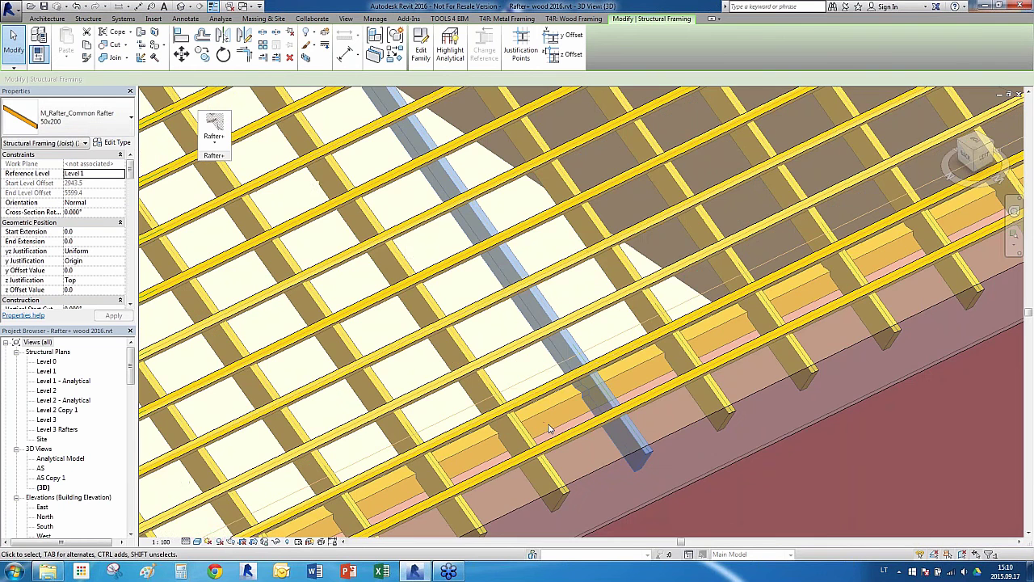
# Isolate the selected common rafter to examine its notch at the girder beam, and restore the full 3D view.
pyautogui.press('h')
pyautogui.press('i')
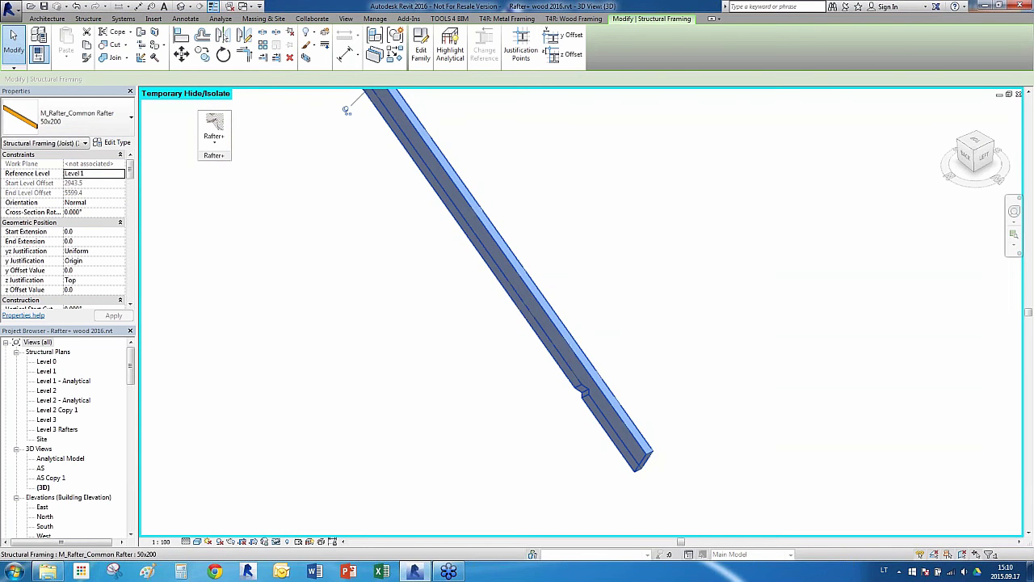
pyautogui.click(276, 541)
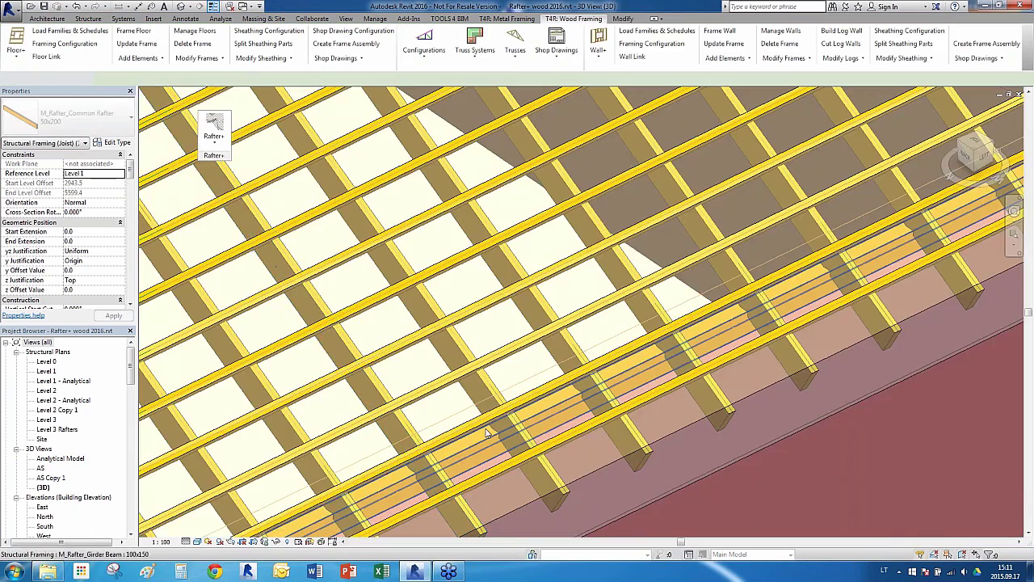
# Examine a common rafter near the hip on the hip-end slope and the complete roof framing from several sides.
pyautogui.scroll(-3, 474, 206)
pyautogui.scroll(4, 474, 206)
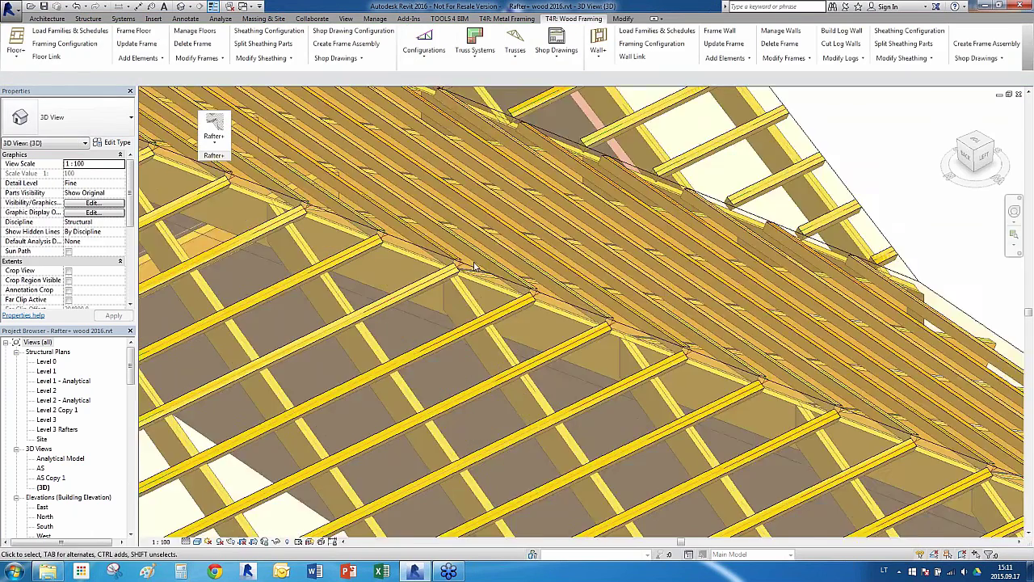
pyautogui.click(499, 396)
pyautogui.keyDown('shift'); pyautogui.moveTo(517, 379); pyautogui.dragTo(586, 397, button='middle'); pyautogui.keyUp('shift')
pyautogui.scroll(-3, 586, 398)
pyautogui.scroll(-4, 483, 228)
pyautogui.keyDown('shift'); pyautogui.moveTo(565, 339); pyautogui.dragTo(461, 397, button='middle'); pyautogui.keyUp('shift')
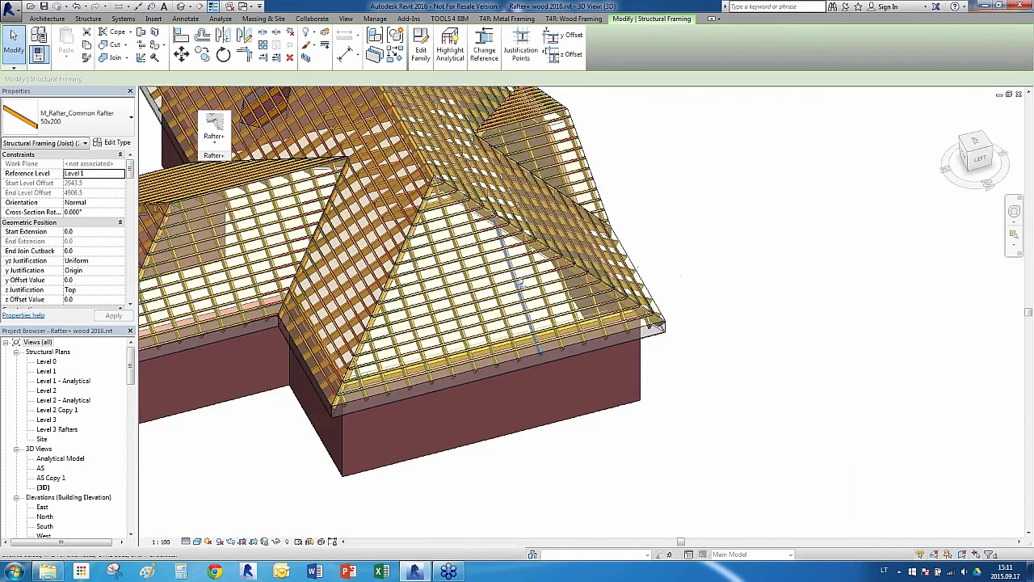
pyautogui.scroll(-3, 461, 397)
pyautogui.keyDown('shift'); pyautogui.moveTo(535, 325); pyautogui.dragTo(529, 324, button='middle'); pyautogui.keyUp('shift')
pyautogui.keyDown('shift'); pyautogui.moveTo(568, 111); pyautogui.dragTo(687, 194, button='middle'); pyautogui.keyUp('shift')
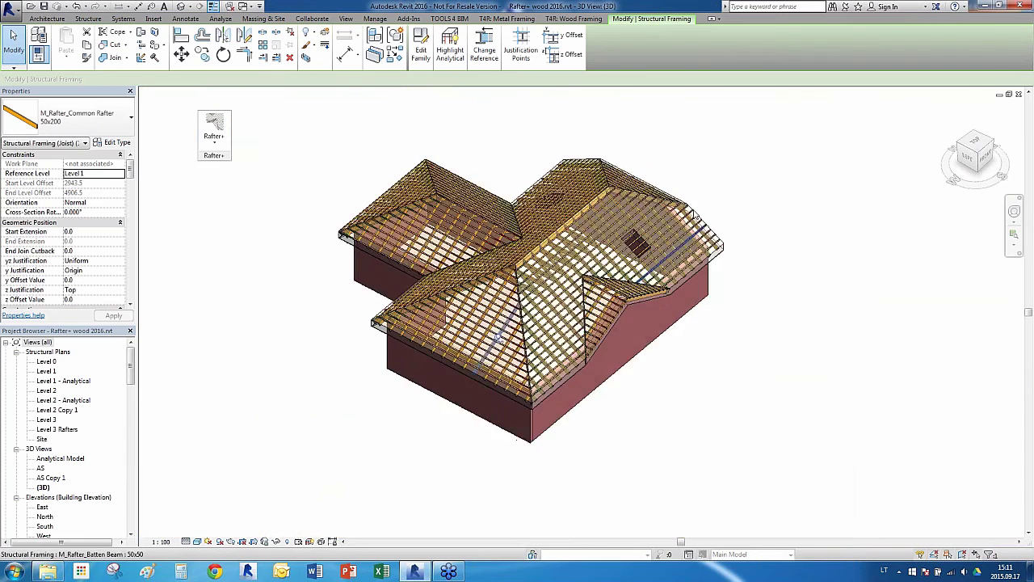
# Update the batten beam system on the slope with the roof opening, checking openings so the battens stop around it.
pyautogui.scroll(3, 688, 222)
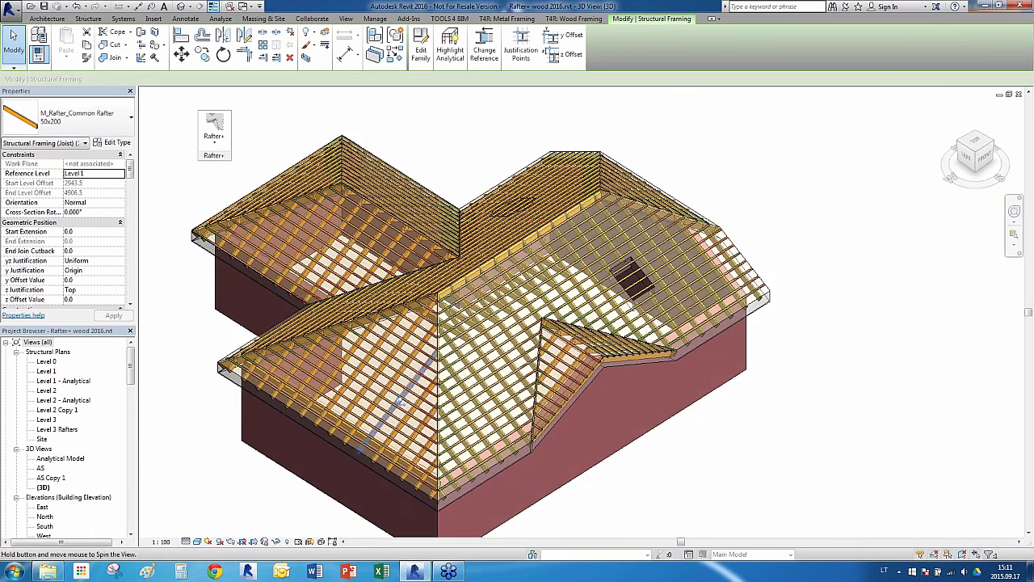
pyautogui.scroll(5, 670, 242)
pyautogui.press('Tab')
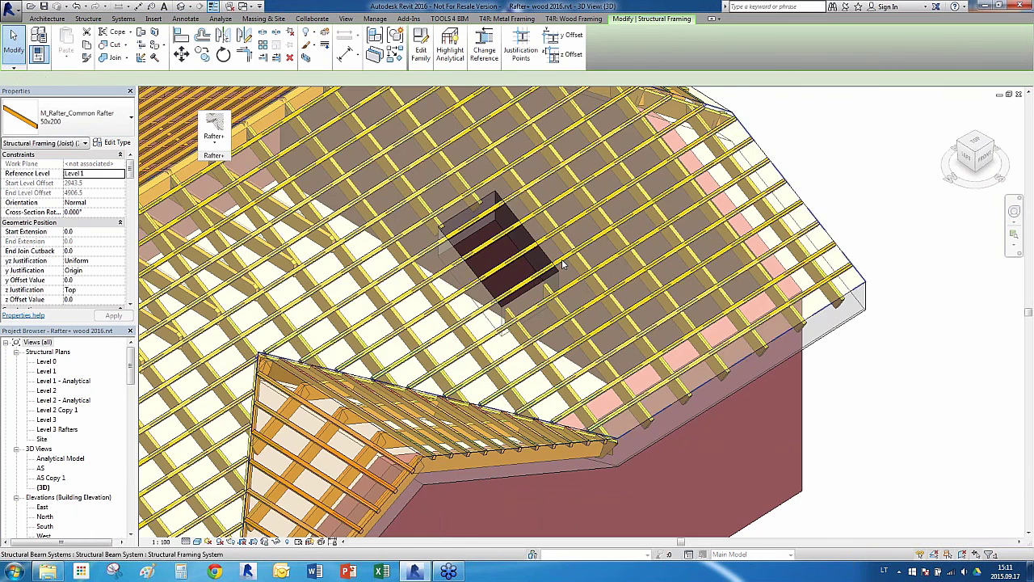
pyautogui.click(562, 263)
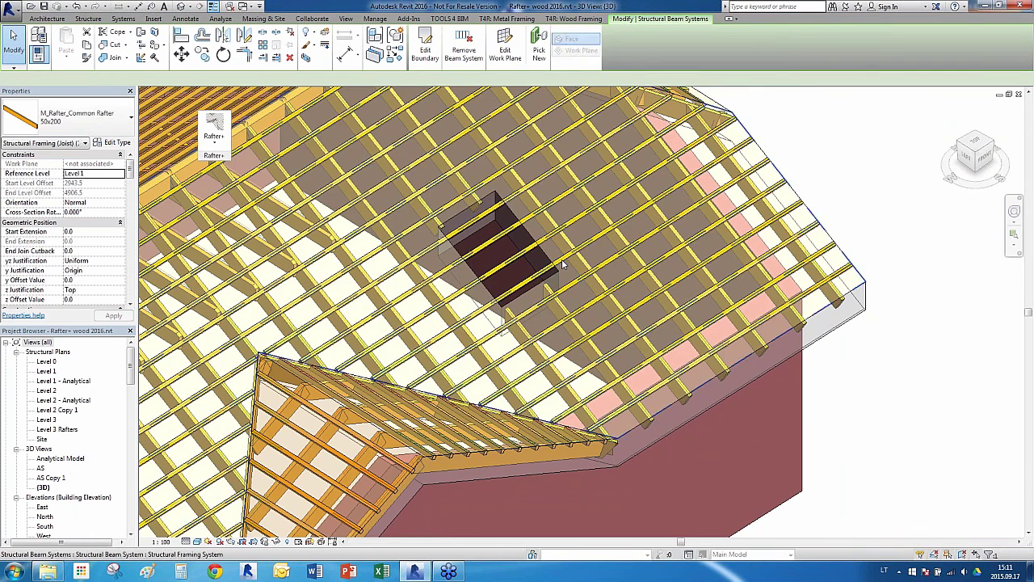
pyautogui.click(215, 134)
pyautogui.click(275, 331)
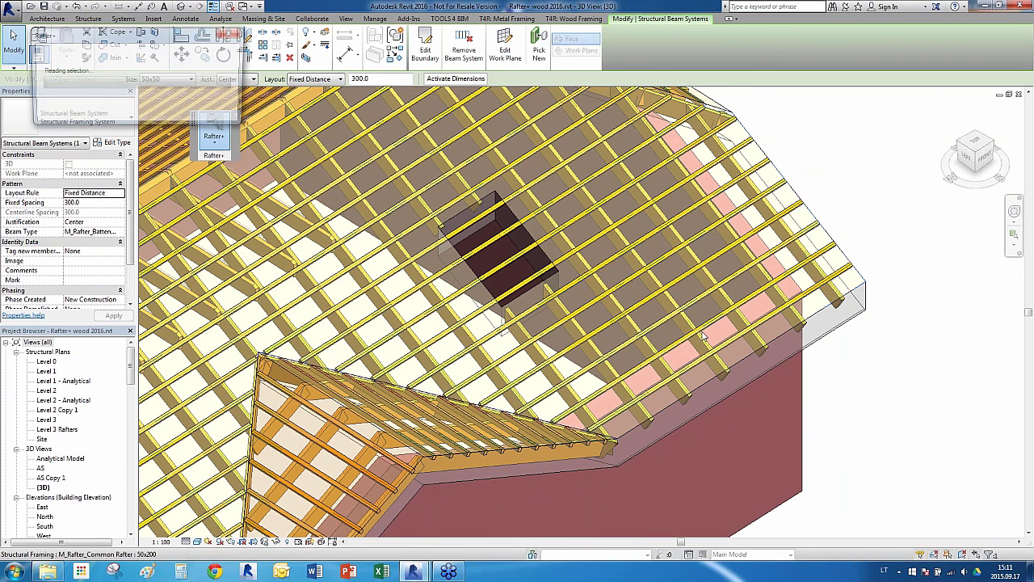
pyautogui.click(147, 282)
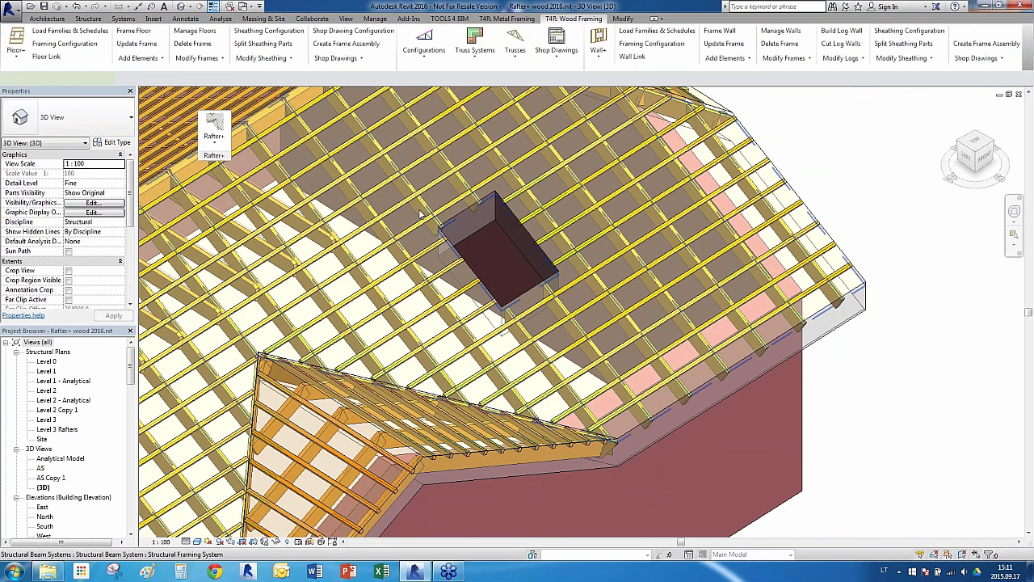
# Frame the roof opening by face in the slope's rafter beam system with M_Rafter_Common Beam 50x200.
pyautogui.click(419, 214)
pyautogui.click(214, 135)
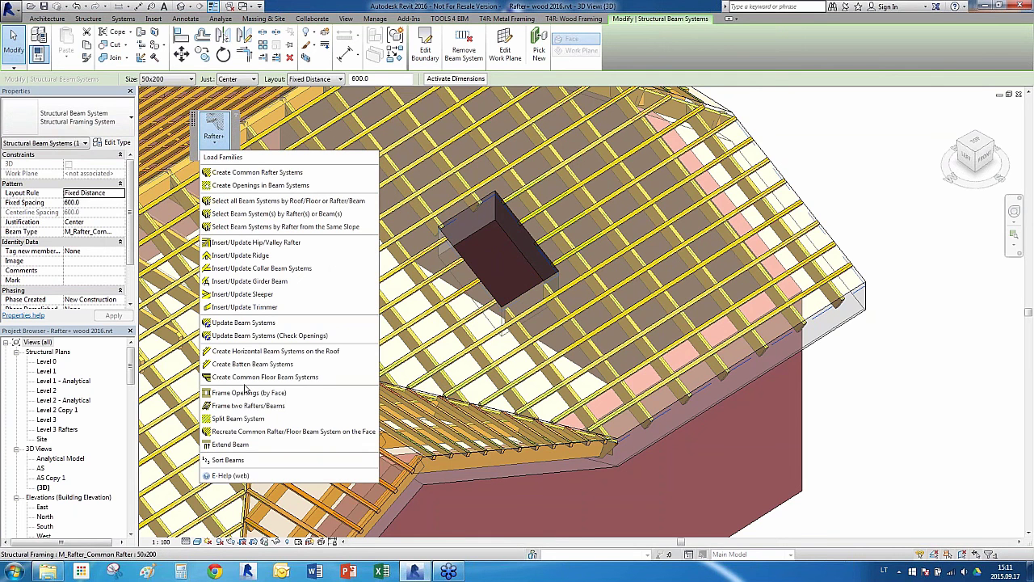
pyautogui.click(251, 394)
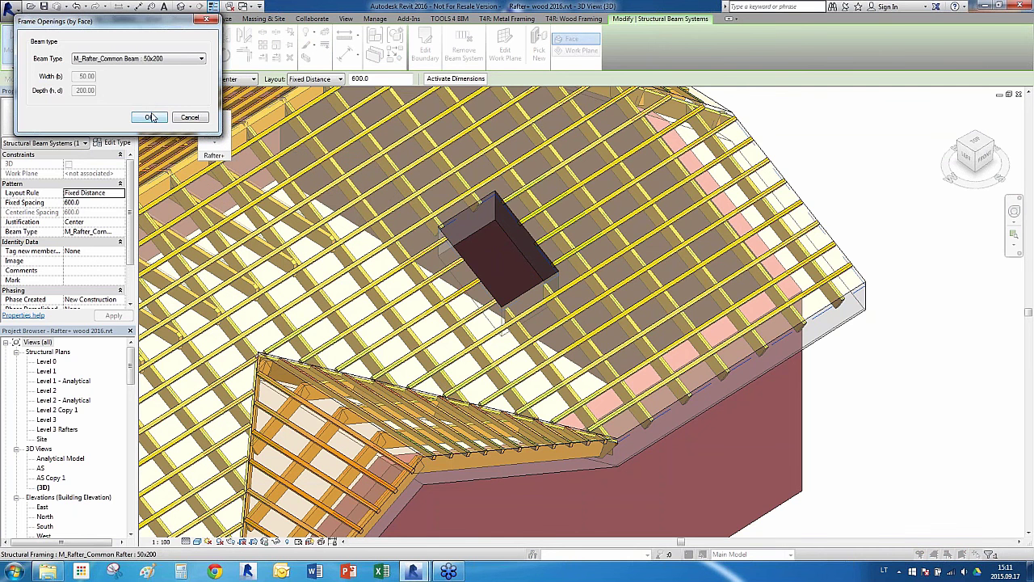
pyautogui.press('Return')
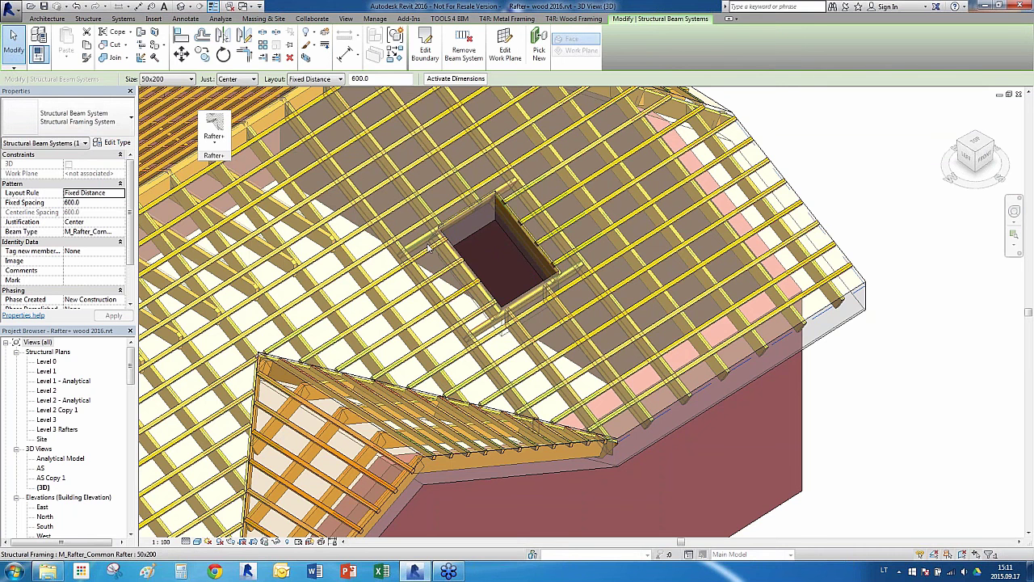
pyautogui.press('Escape')
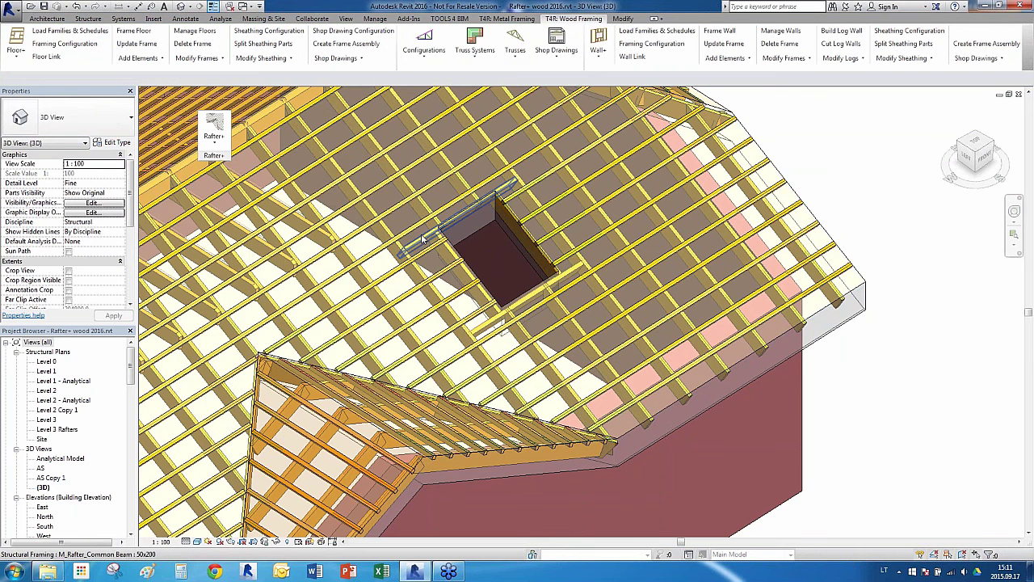
# Frame between the two outermost common rafters on that slope with M_Rafter_Common Beam 50x200 at 600 spacing and a 600 bottom/start offset.
pyautogui.keyDown('shift'); pyautogui.moveTo(485, 251); pyautogui.dragTo(634, 200, button='middle'); pyautogui.keyUp('shift')
pyautogui.scroll(-2, 634, 199)
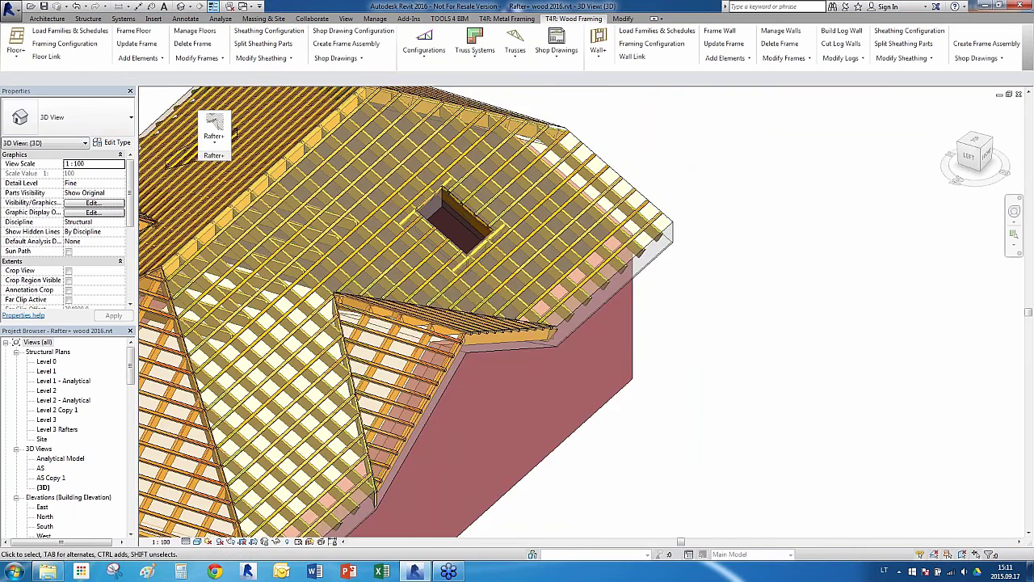
pyautogui.keyDown('shift'); pyautogui.moveTo(848, 275); pyautogui.dragTo(808, 288, button='middle'); pyautogui.keyUp('shift')
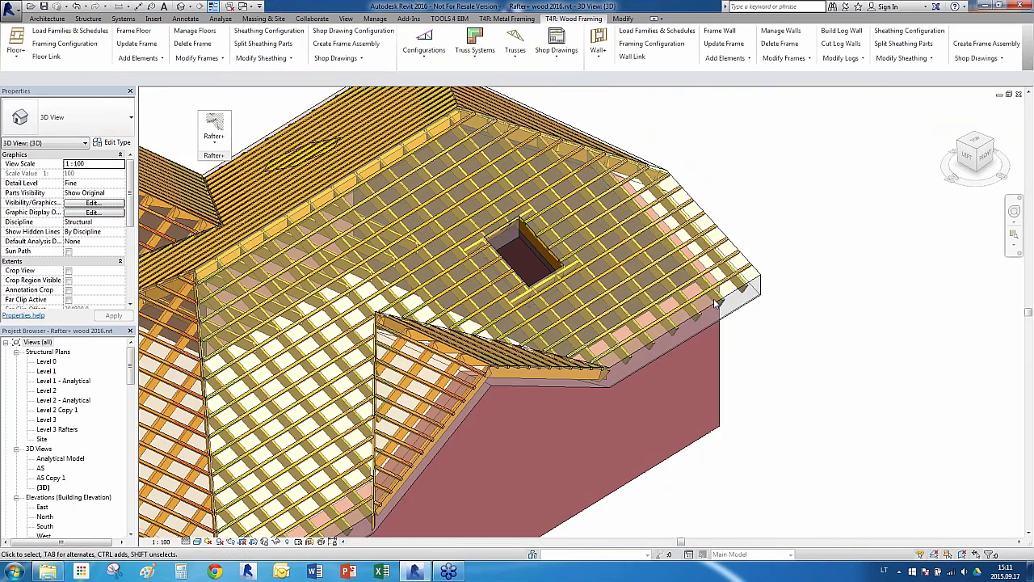
pyautogui.click(740, 294)
pyautogui.keyDown('ctrl'); pyautogui.click(742, 294); pyautogui.keyUp('ctrl')
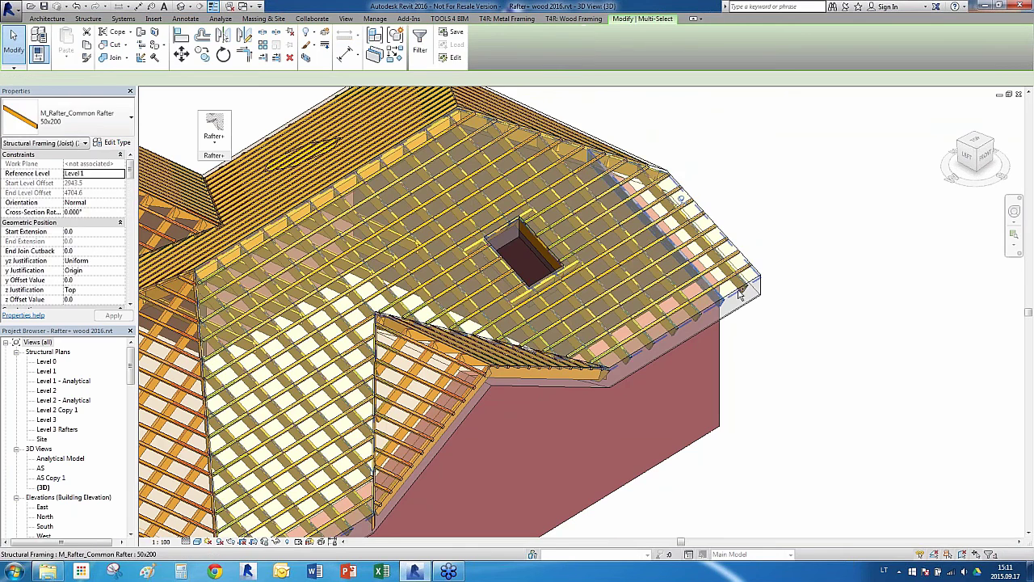
pyautogui.scroll(3, 759, 291)
pyautogui.click(732, 283)
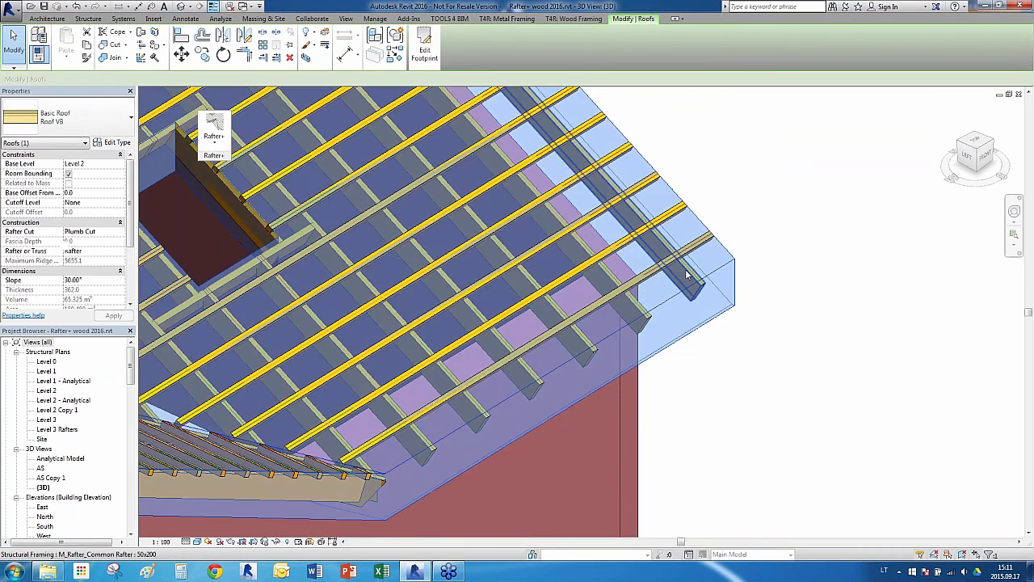
pyautogui.click(686, 275)
pyautogui.keyDown('ctrl'); pyautogui.click(644, 310); pyautogui.keyUp('ctrl')
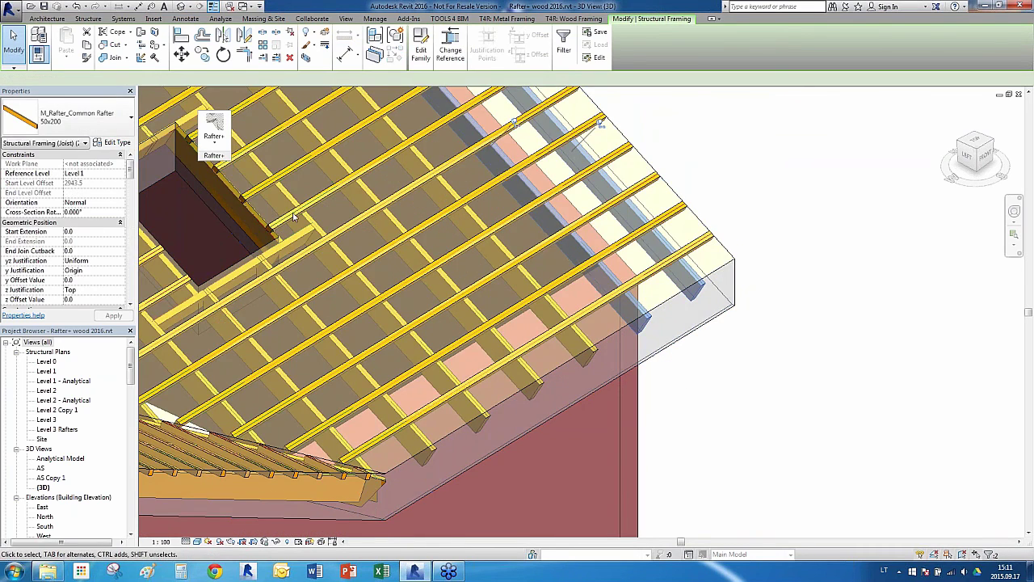
pyautogui.click(214, 139)
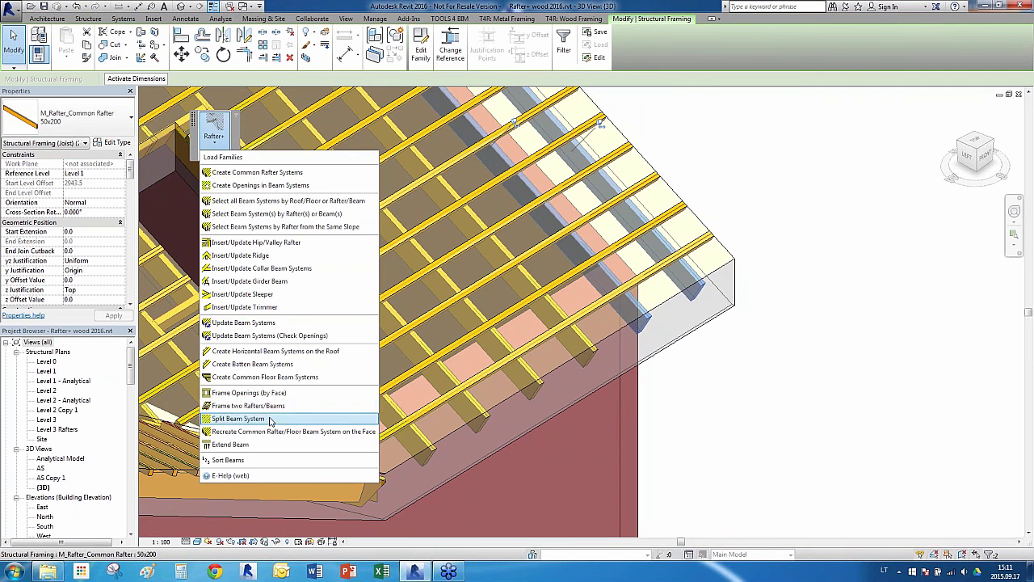
pyautogui.click(265, 406)
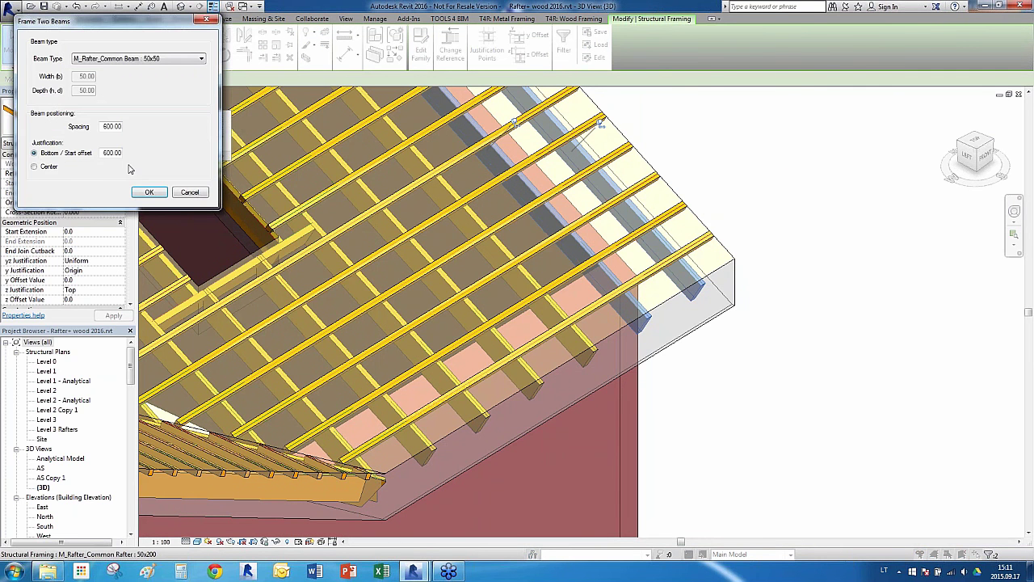
pyautogui.click(160, 59)
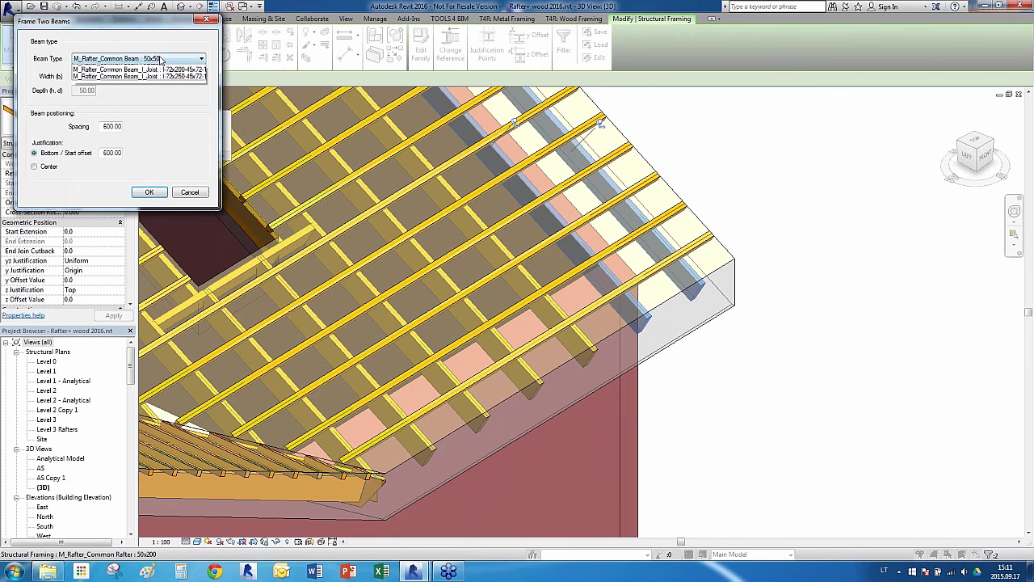
pyautogui.click(159, 69)
pyautogui.click(150, 194)
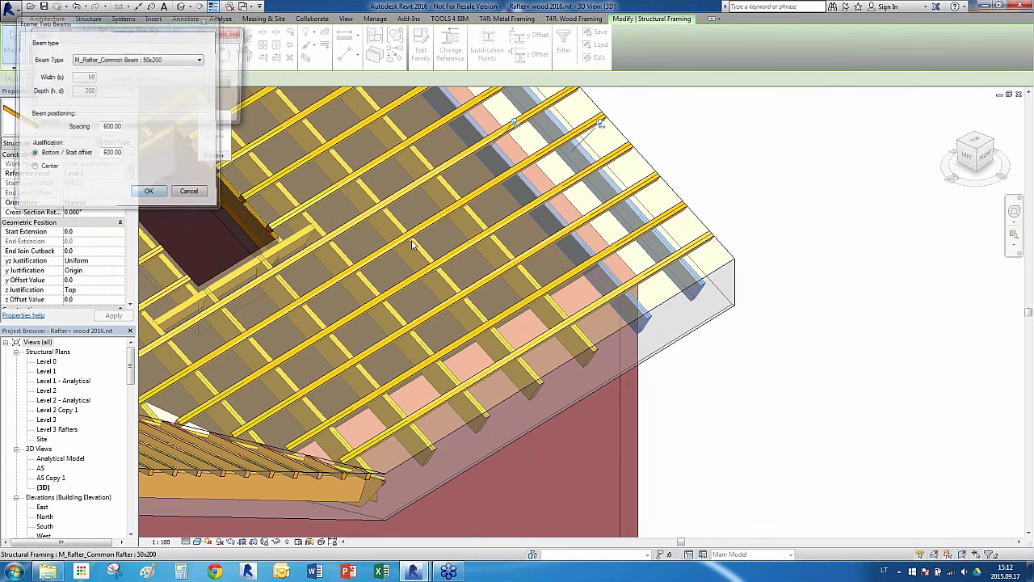
pyautogui.click(694, 150)
# Examine the new cross beams between the two outermost rafters and the whole framed roof.
pyautogui.scroll(3, 695, 149)
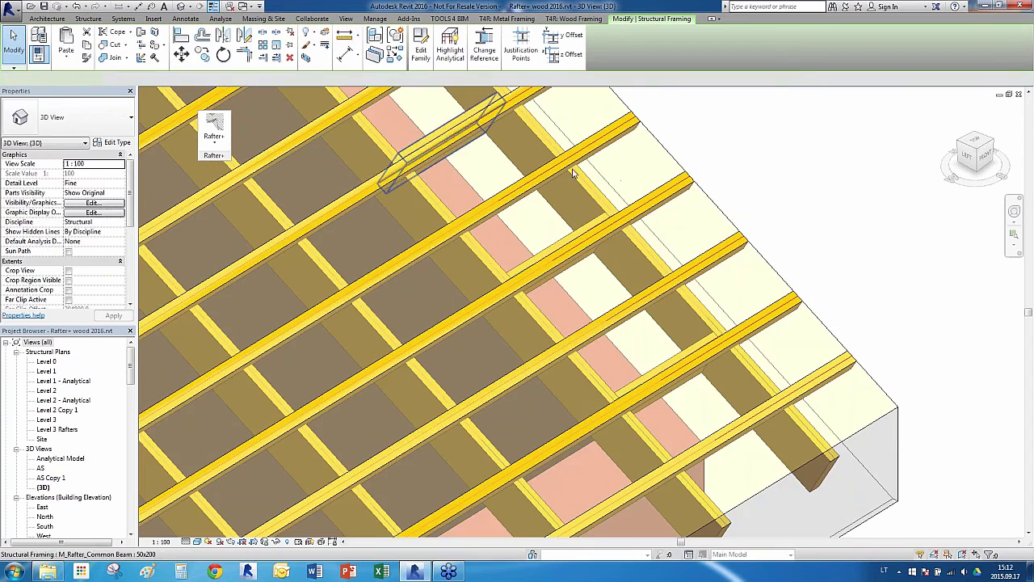
pyautogui.click(471, 117)
pyautogui.keyDown('shift'); pyautogui.moveTo(471, 117); pyautogui.dragTo(472, 119, button='middle'); pyautogui.keyUp('shift')
pyautogui.scroll(-10, 696, 144)
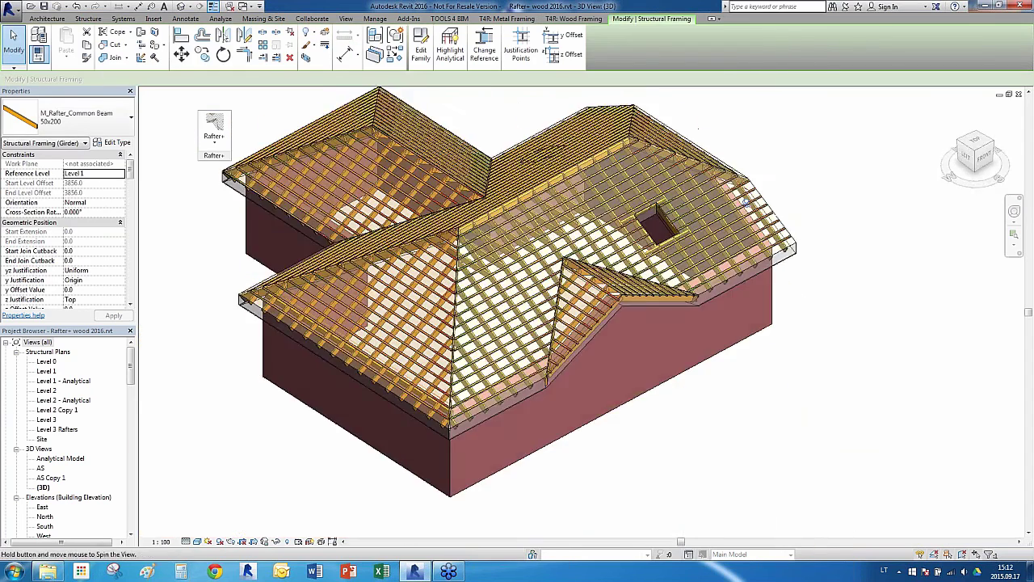
pyautogui.keyDown('shift'); pyautogui.moveTo(698, 129); pyautogui.dragTo(690, 132, button='middle'); pyautogui.keyUp('shift')
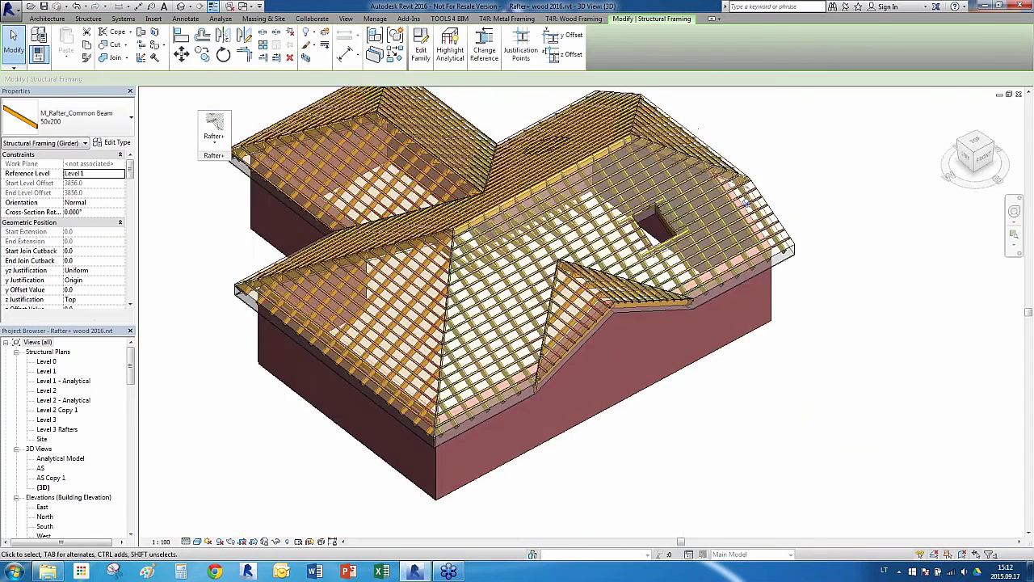
pyautogui.click(689, 123)
pyautogui.click(214, 129)
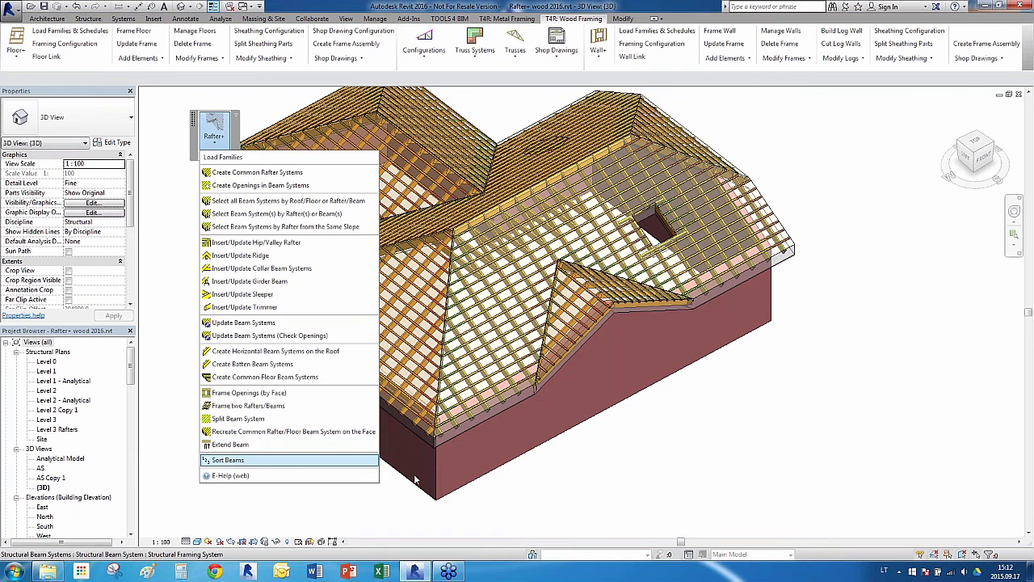
pyautogui.click(637, 464)
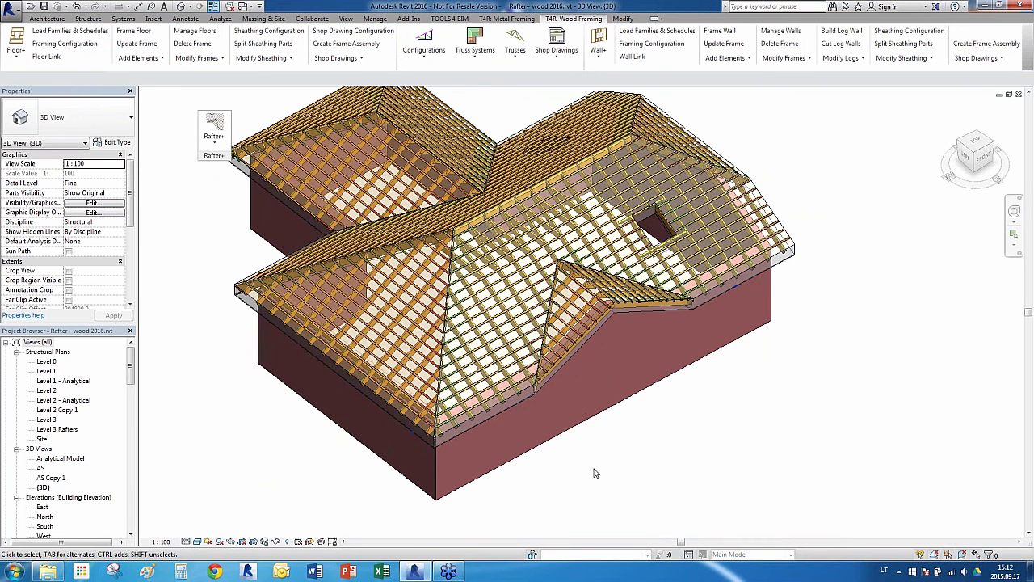
pyautogui.keyDown('shift'); pyautogui.moveTo(524, 251); pyautogui.dragTo(789, 330, button='middle'); pyautogui.keyUp('shift')
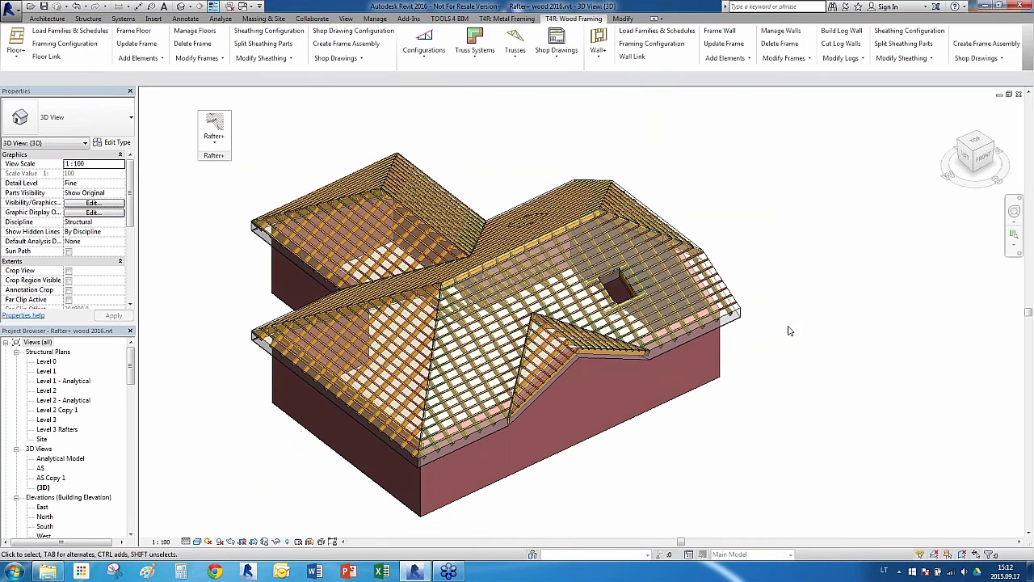
pyautogui.scroll(1, 789, 330)
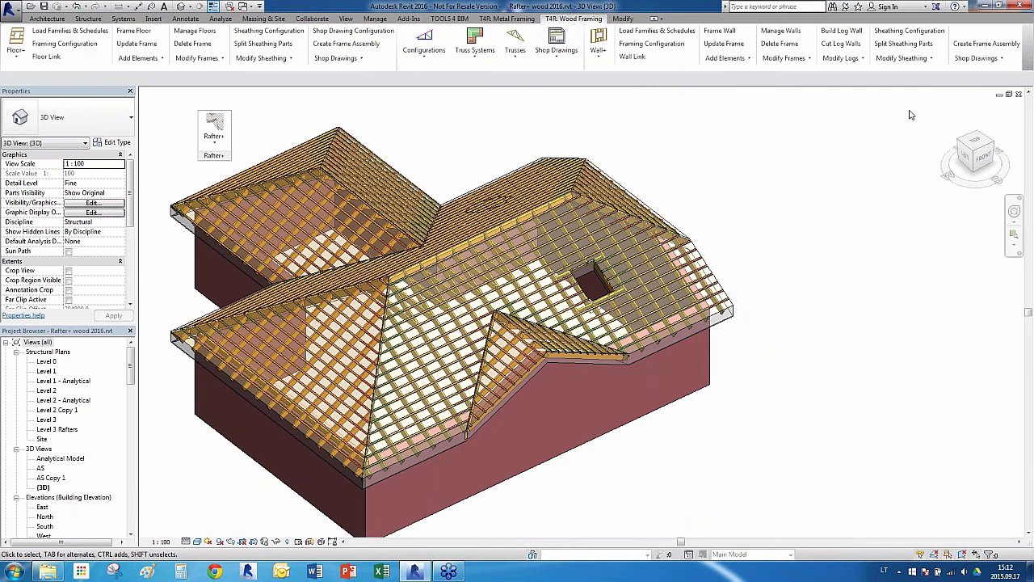
pyautogui.click(347, 19)
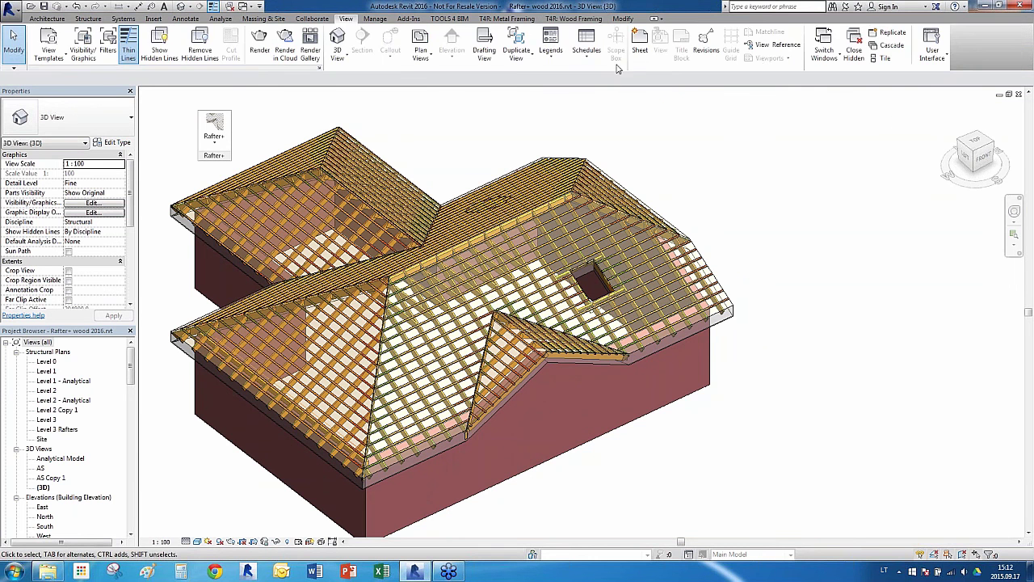
pyautogui.click(822, 59)
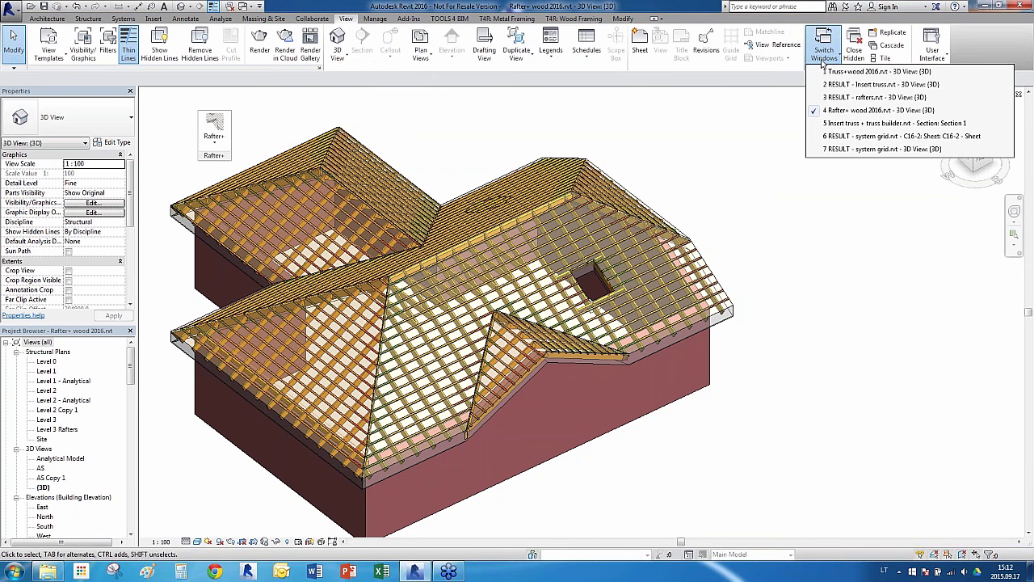
pyautogui.click(750, 216)
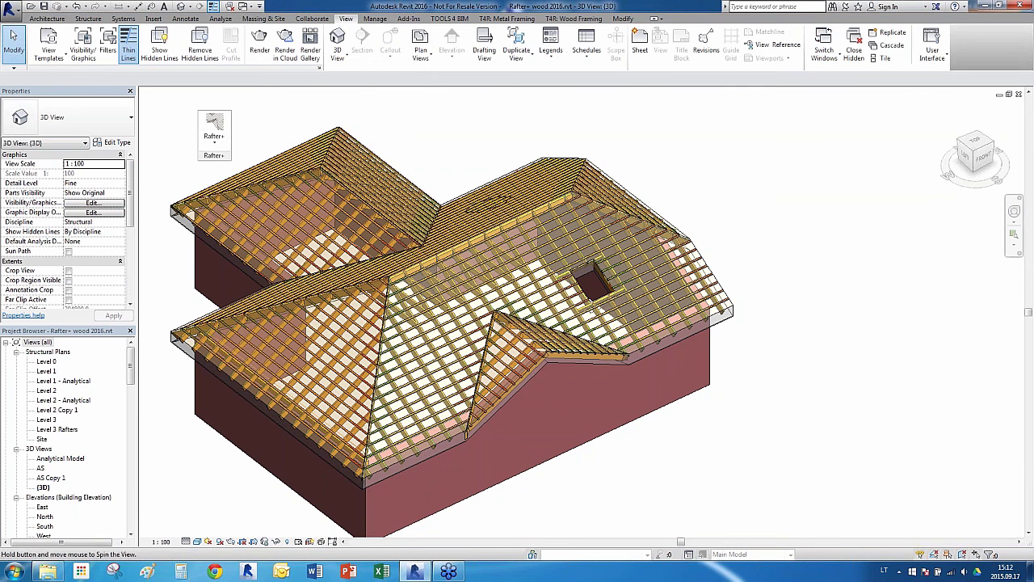
pyautogui.keyDown('shift'); pyautogui.moveTo(751, 216); pyautogui.dragTo(851, 242, button='middle'); pyautogui.keyUp('shift')
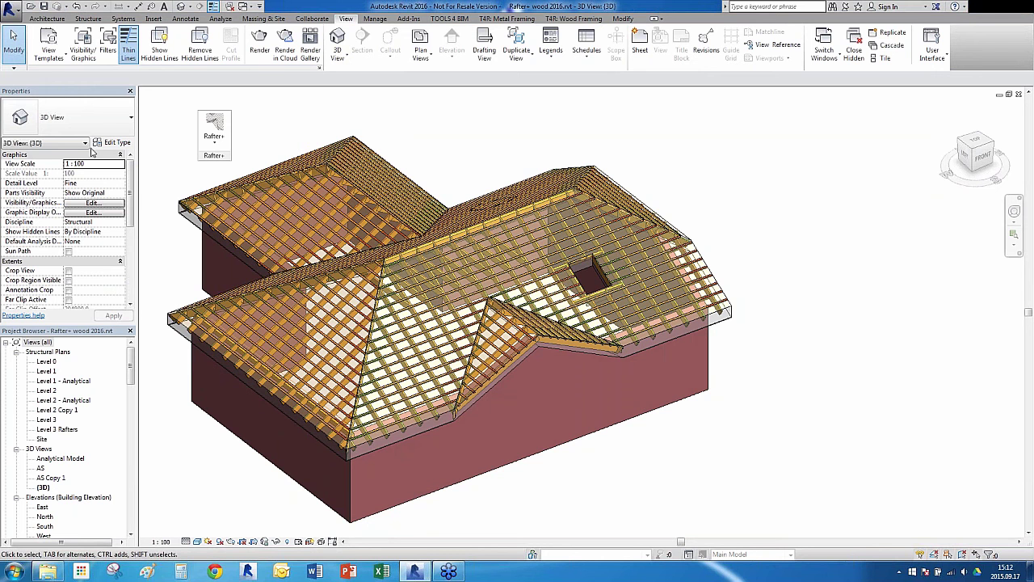
pyautogui.click(214, 139)
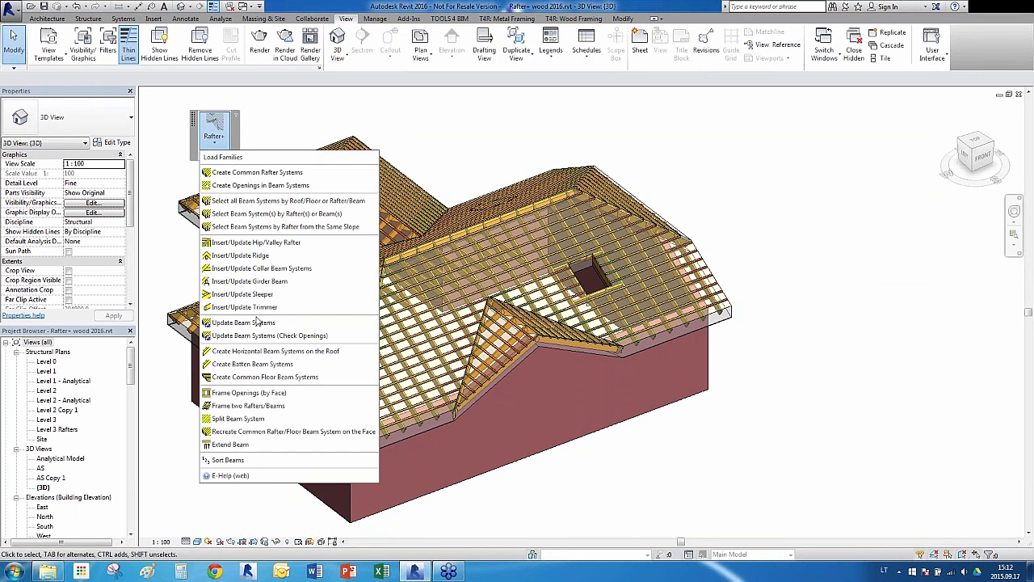
pyautogui.click(518, 129)
# Float the Truss+RT tools over the 3D view and review their shop drawing commands, including Export to CNC.
pyautogui.click(573, 18)
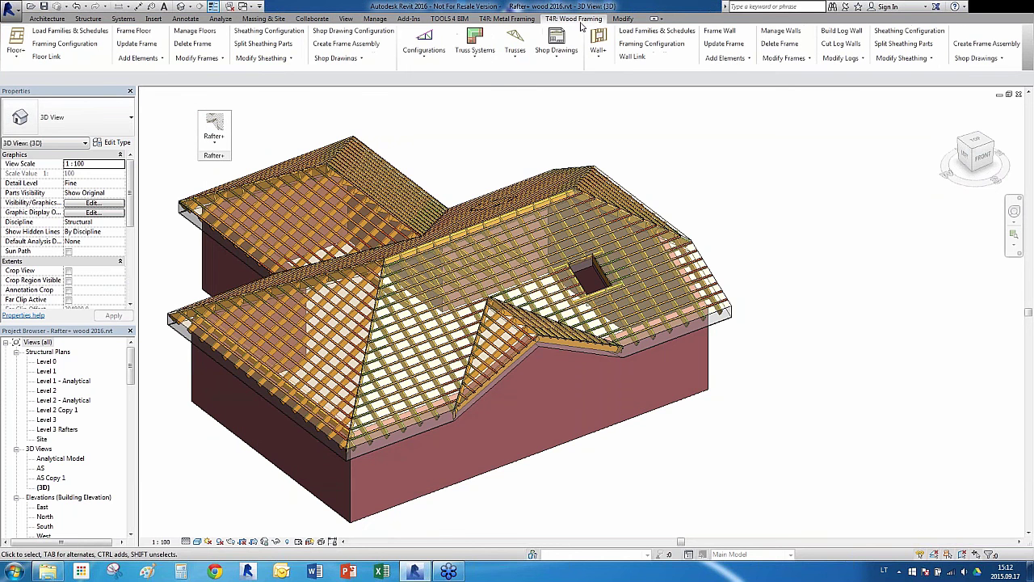
pyautogui.moveTo(491, 74); pyautogui.dragTo(485, 123)
pyautogui.click(544, 117)
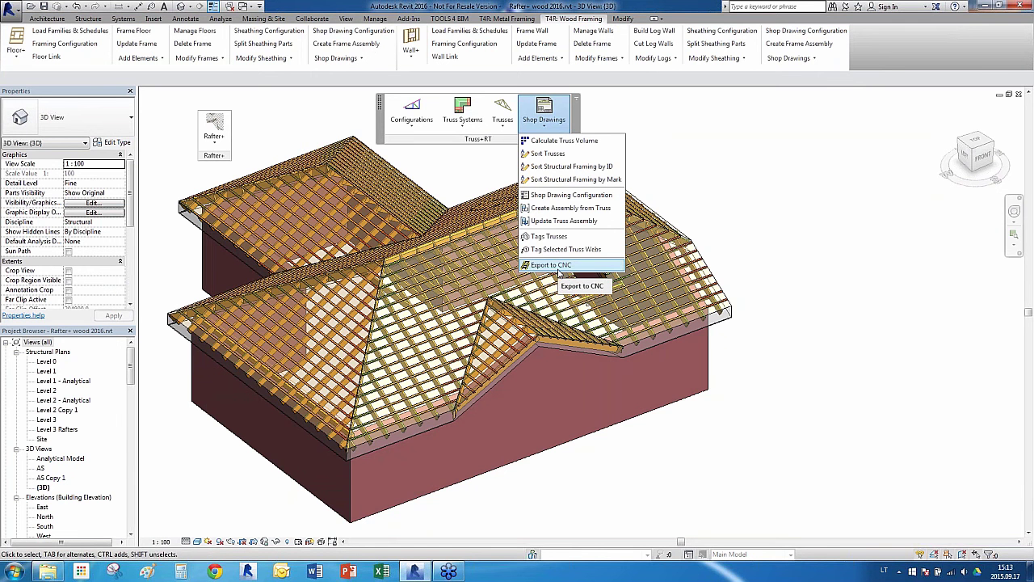
pyautogui.click(897, 353)
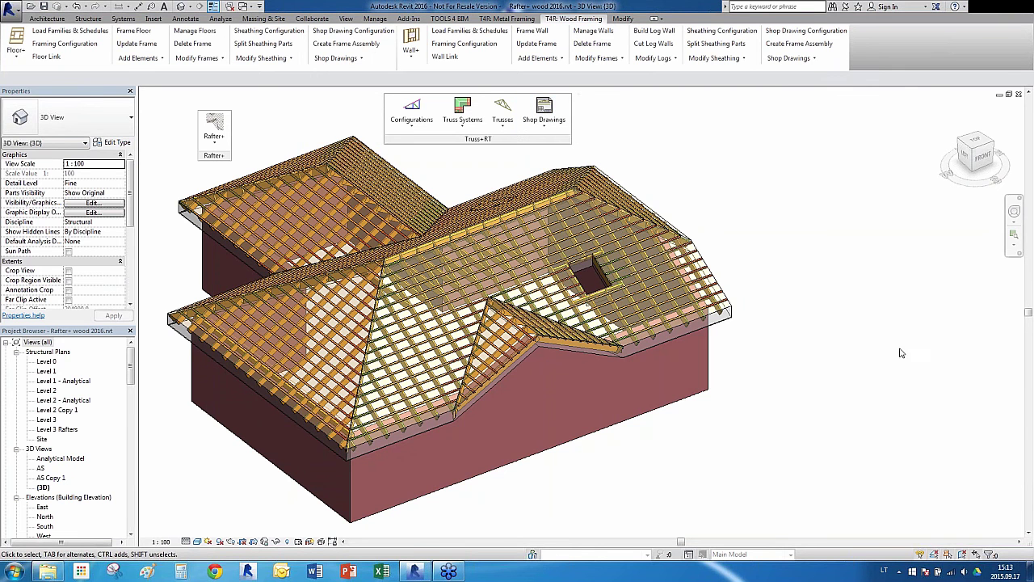